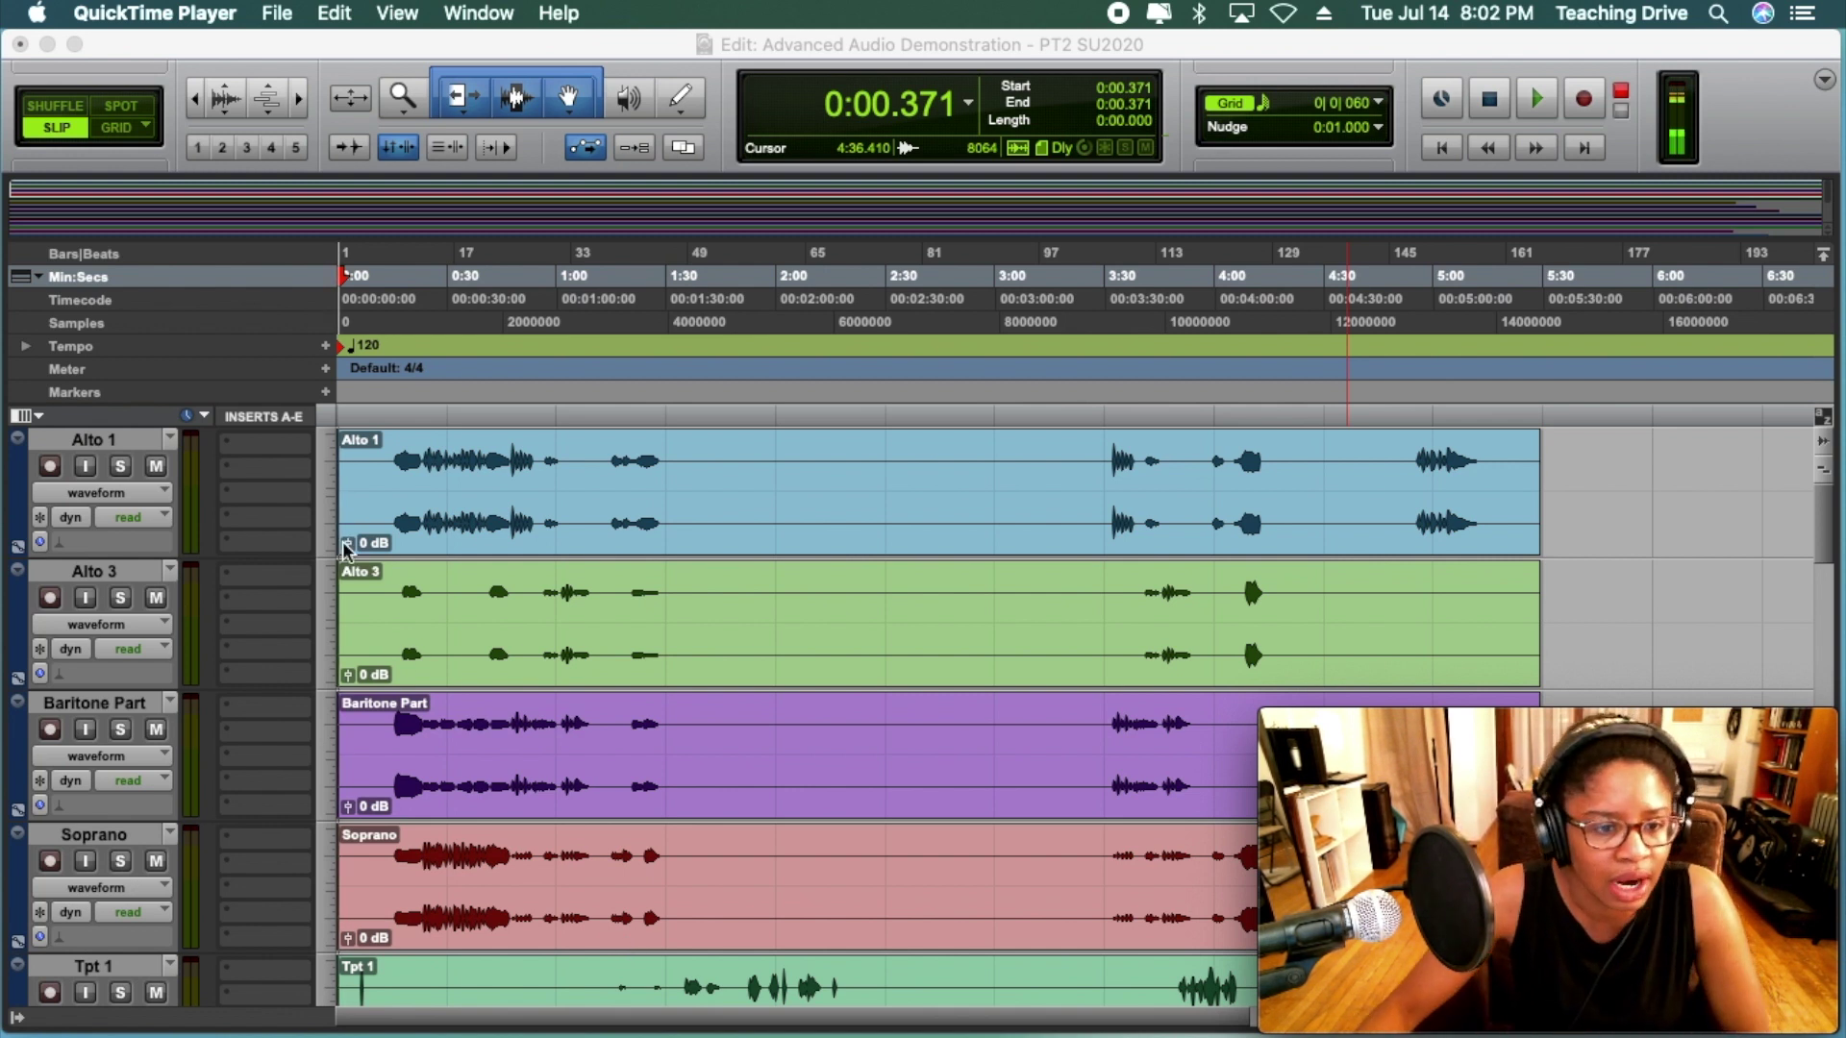
# Examine the session's tracks in the Edit window, from Alto 1 down to SM58 Mic and Master 1
pyautogui.scroll(-5, 442, 644)
pyautogui.scroll(-10, 428, 654)
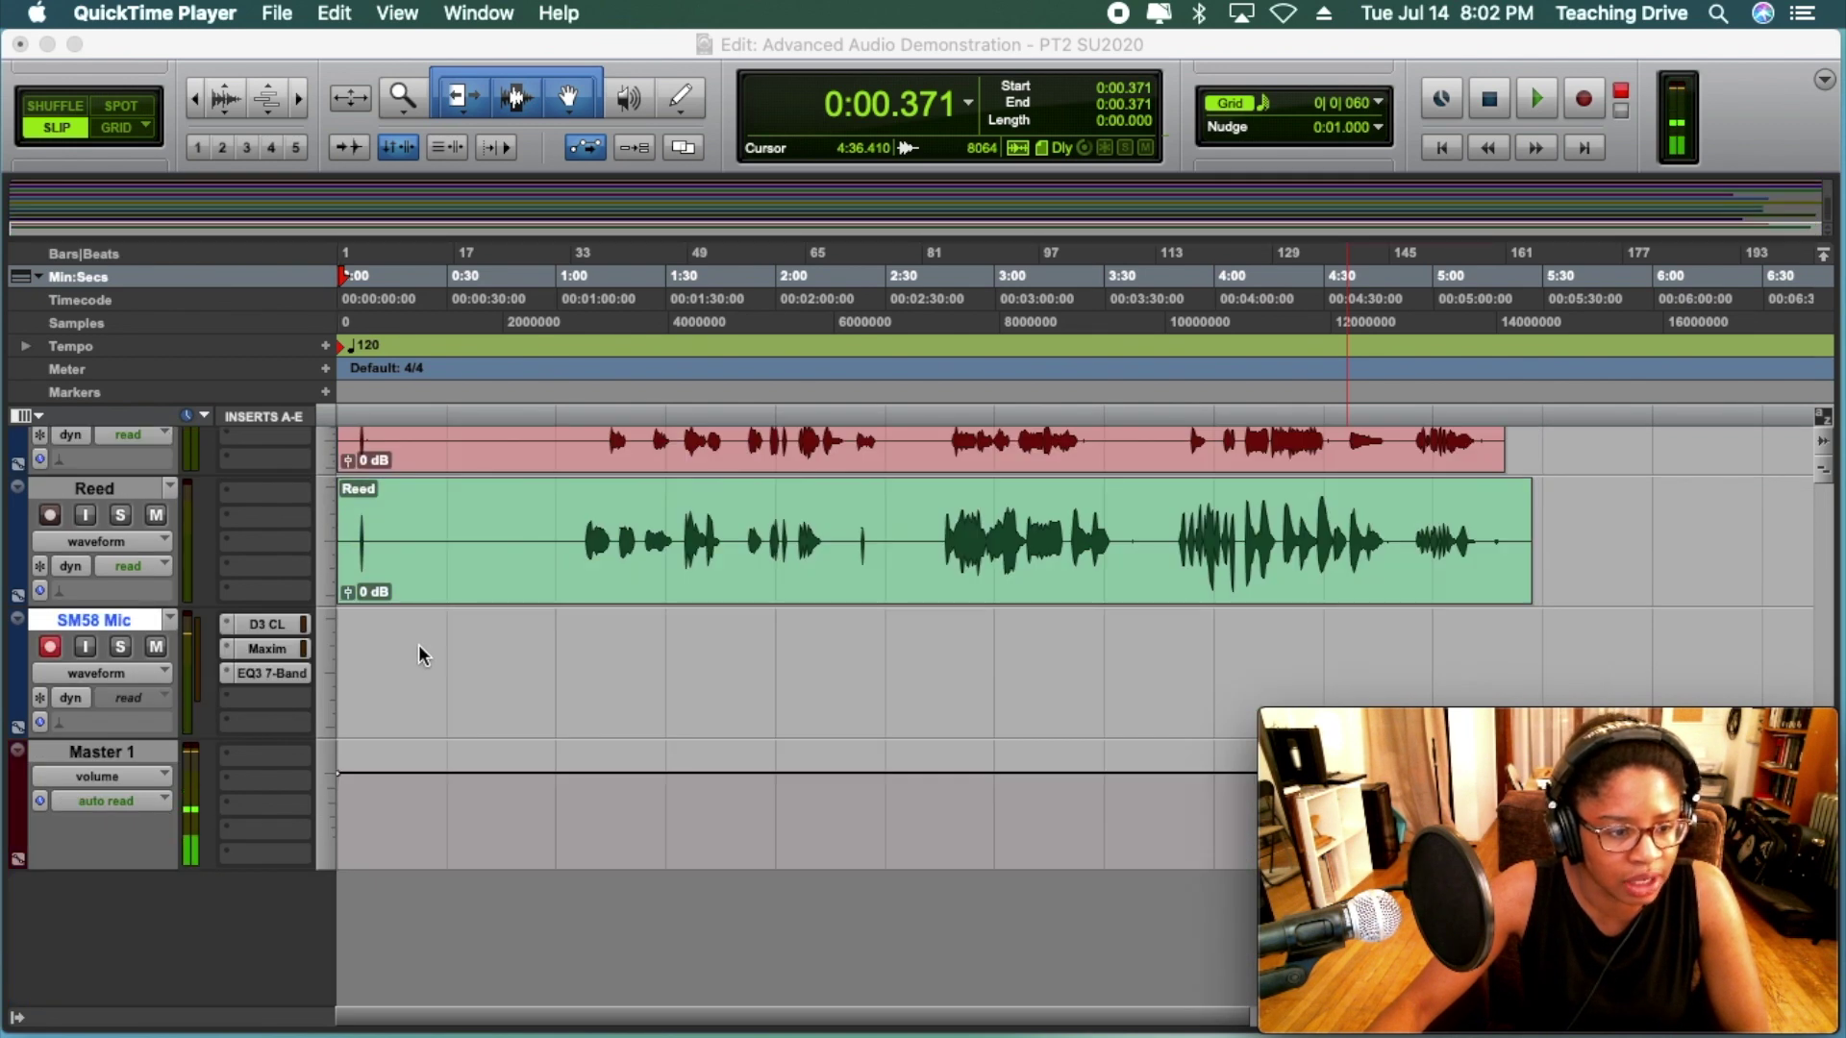
pyautogui.scroll(5, 418, 644)
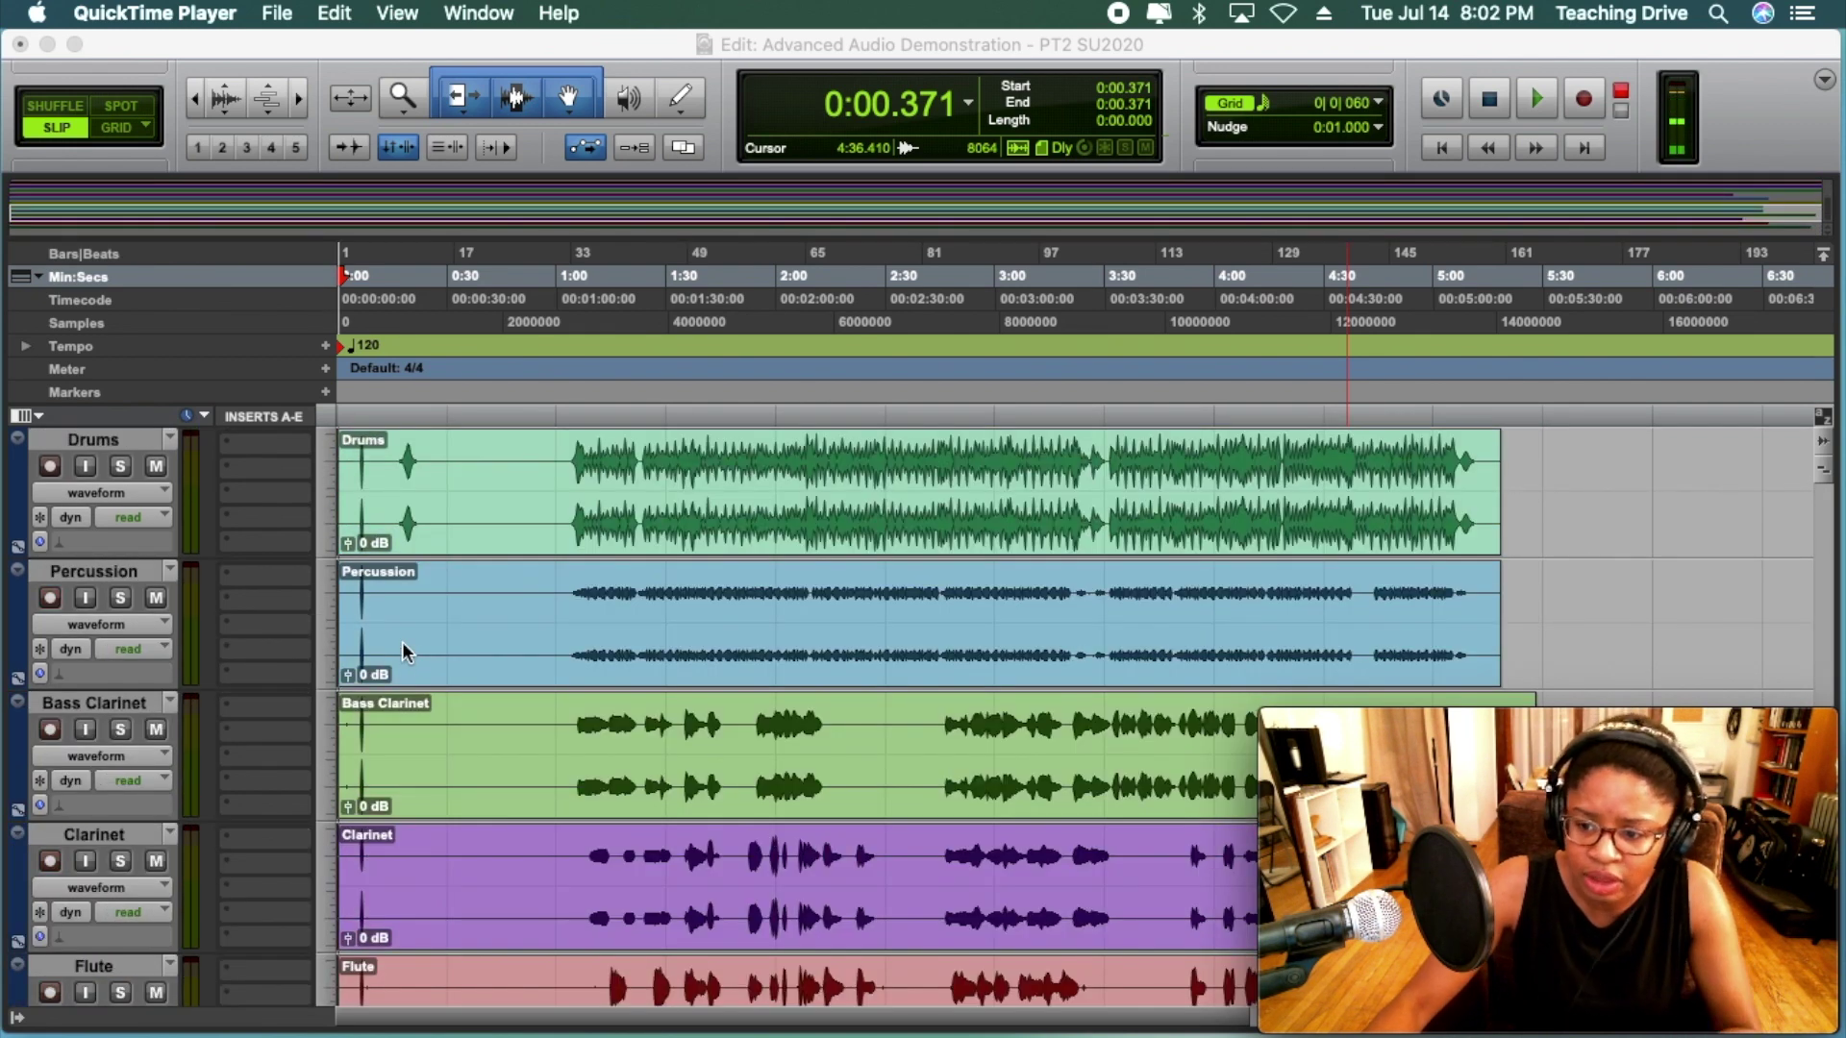
pyautogui.scroll(-5, 612, 680)
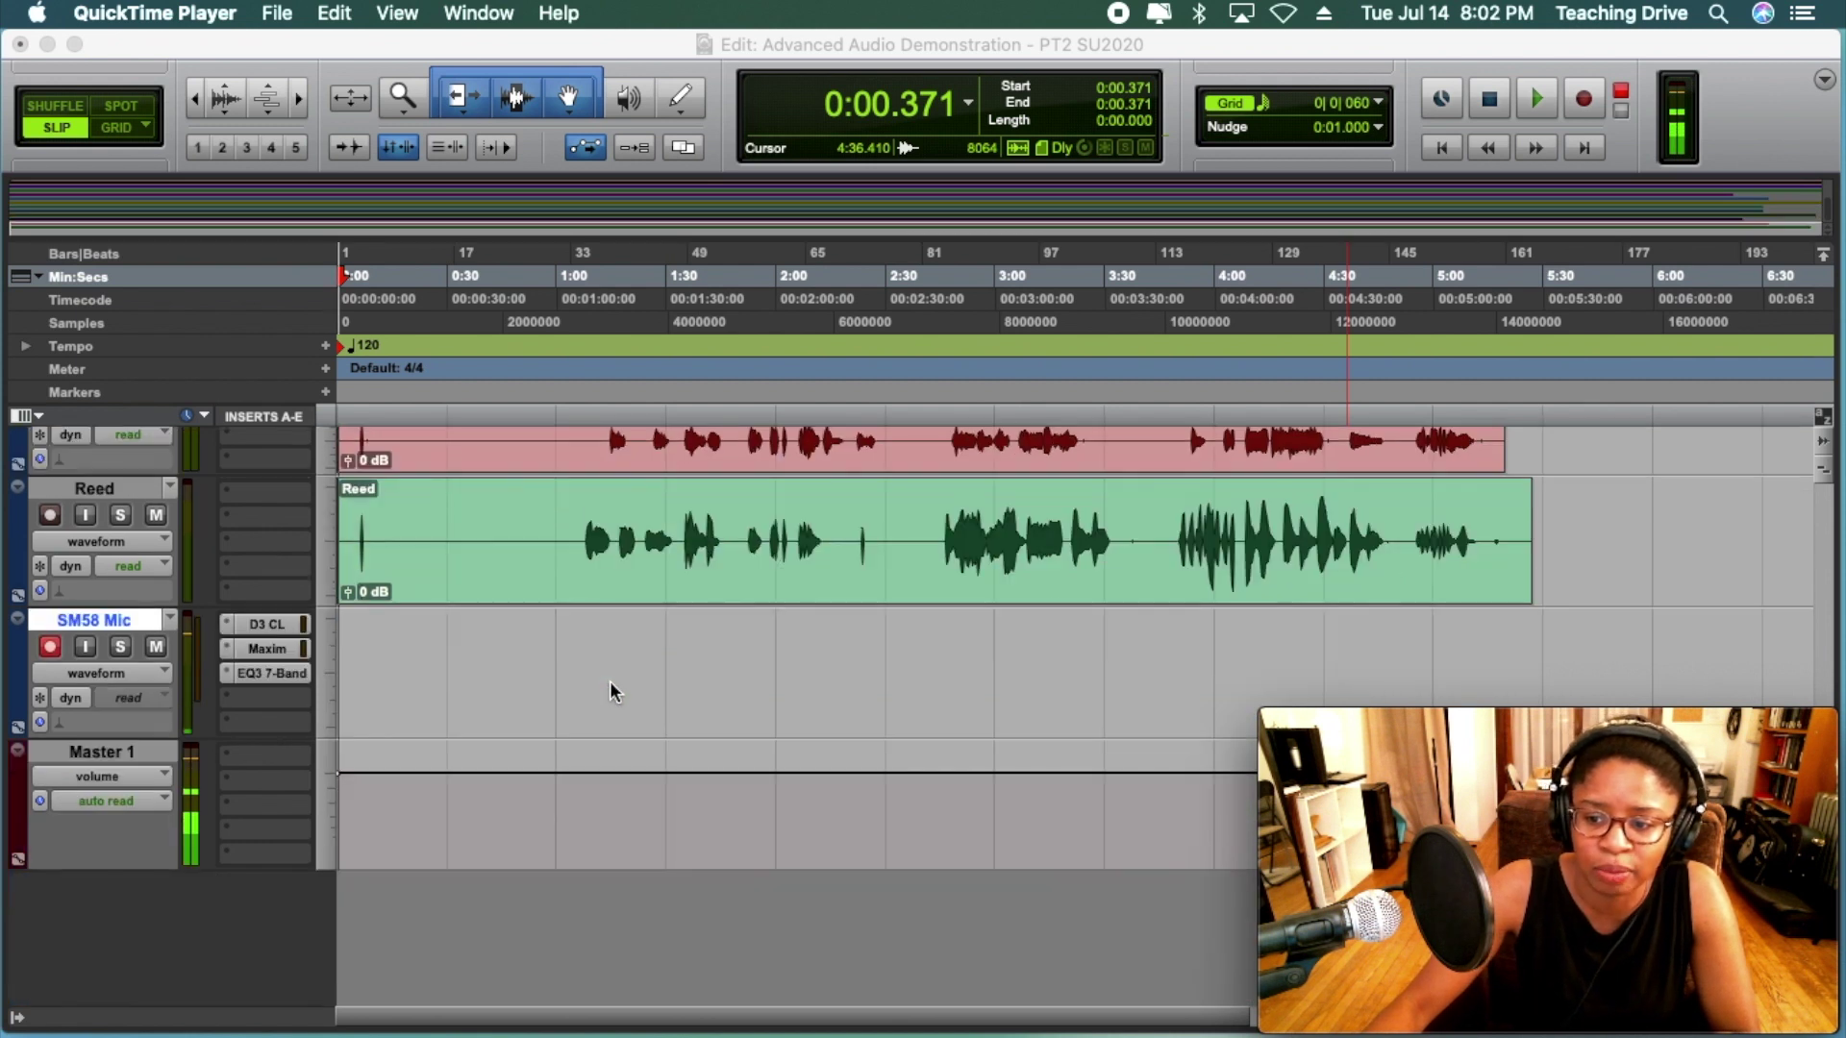
pyautogui.scroll(10, 600, 690)
pyautogui.scroll(8, 533, 644)
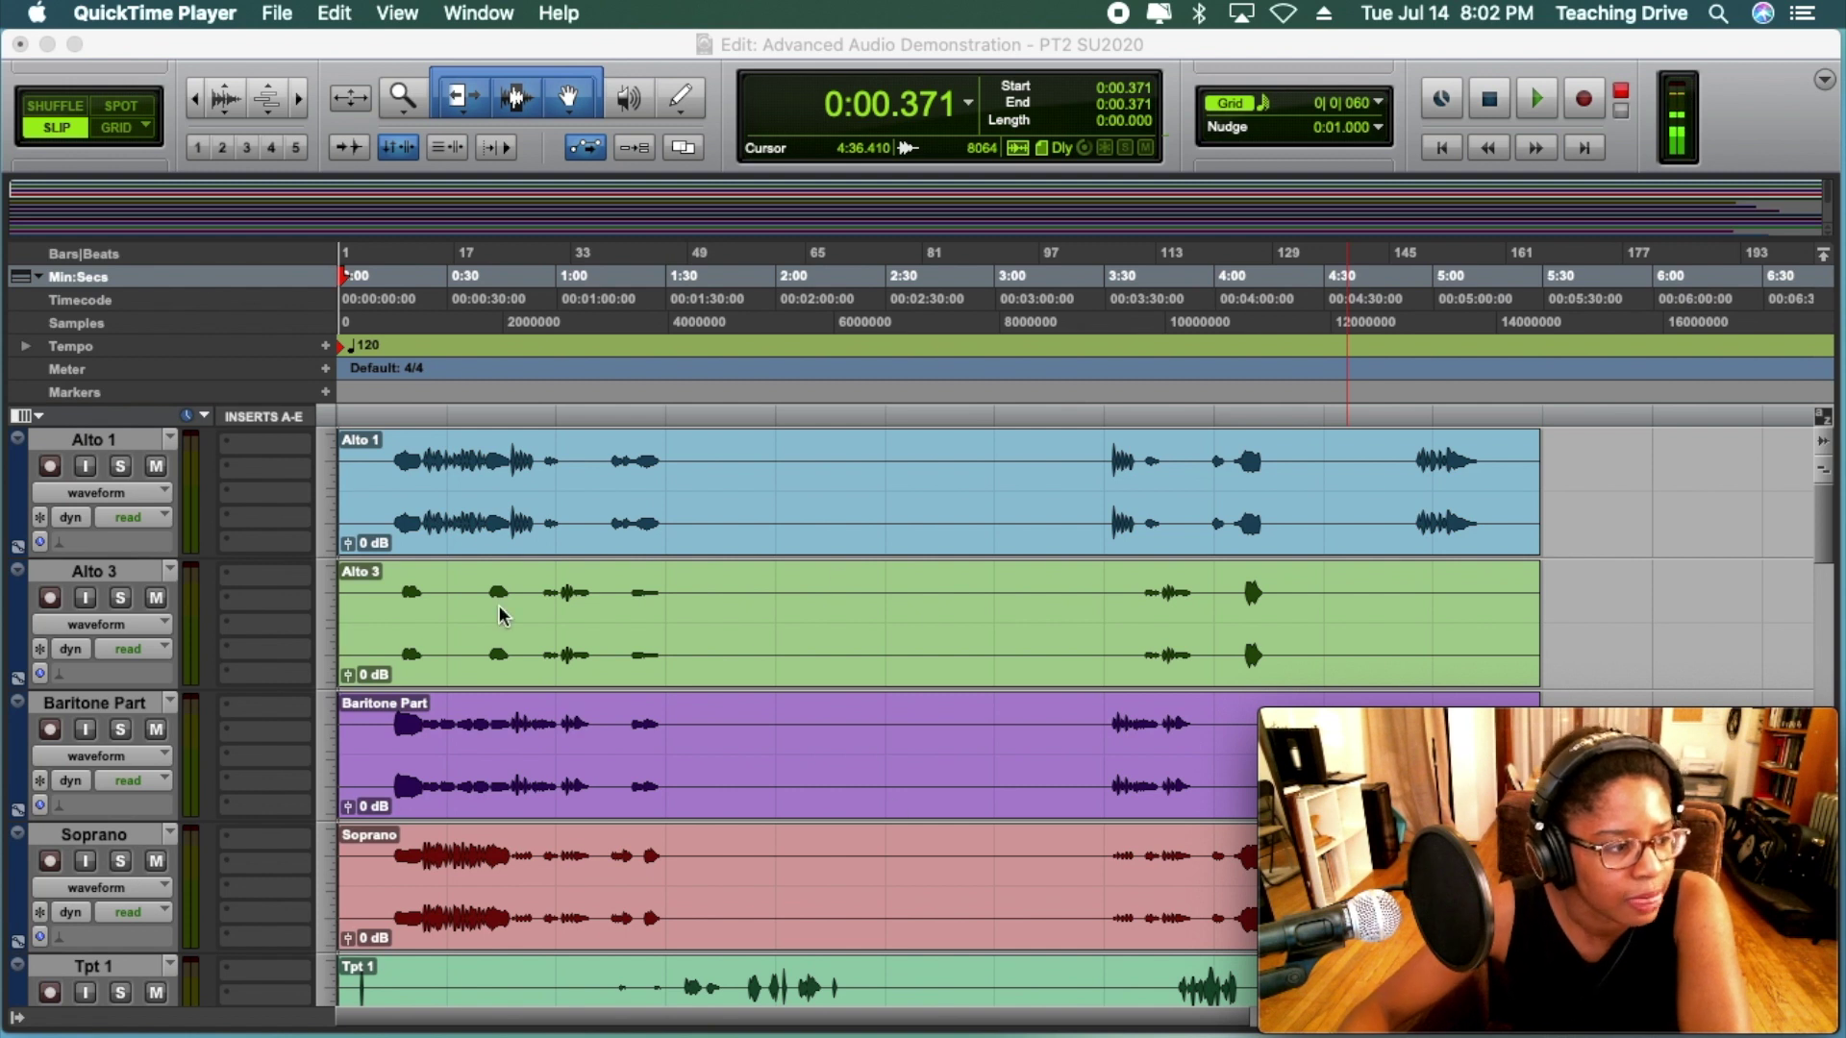
pyautogui.scroll(-15, 586, 730)
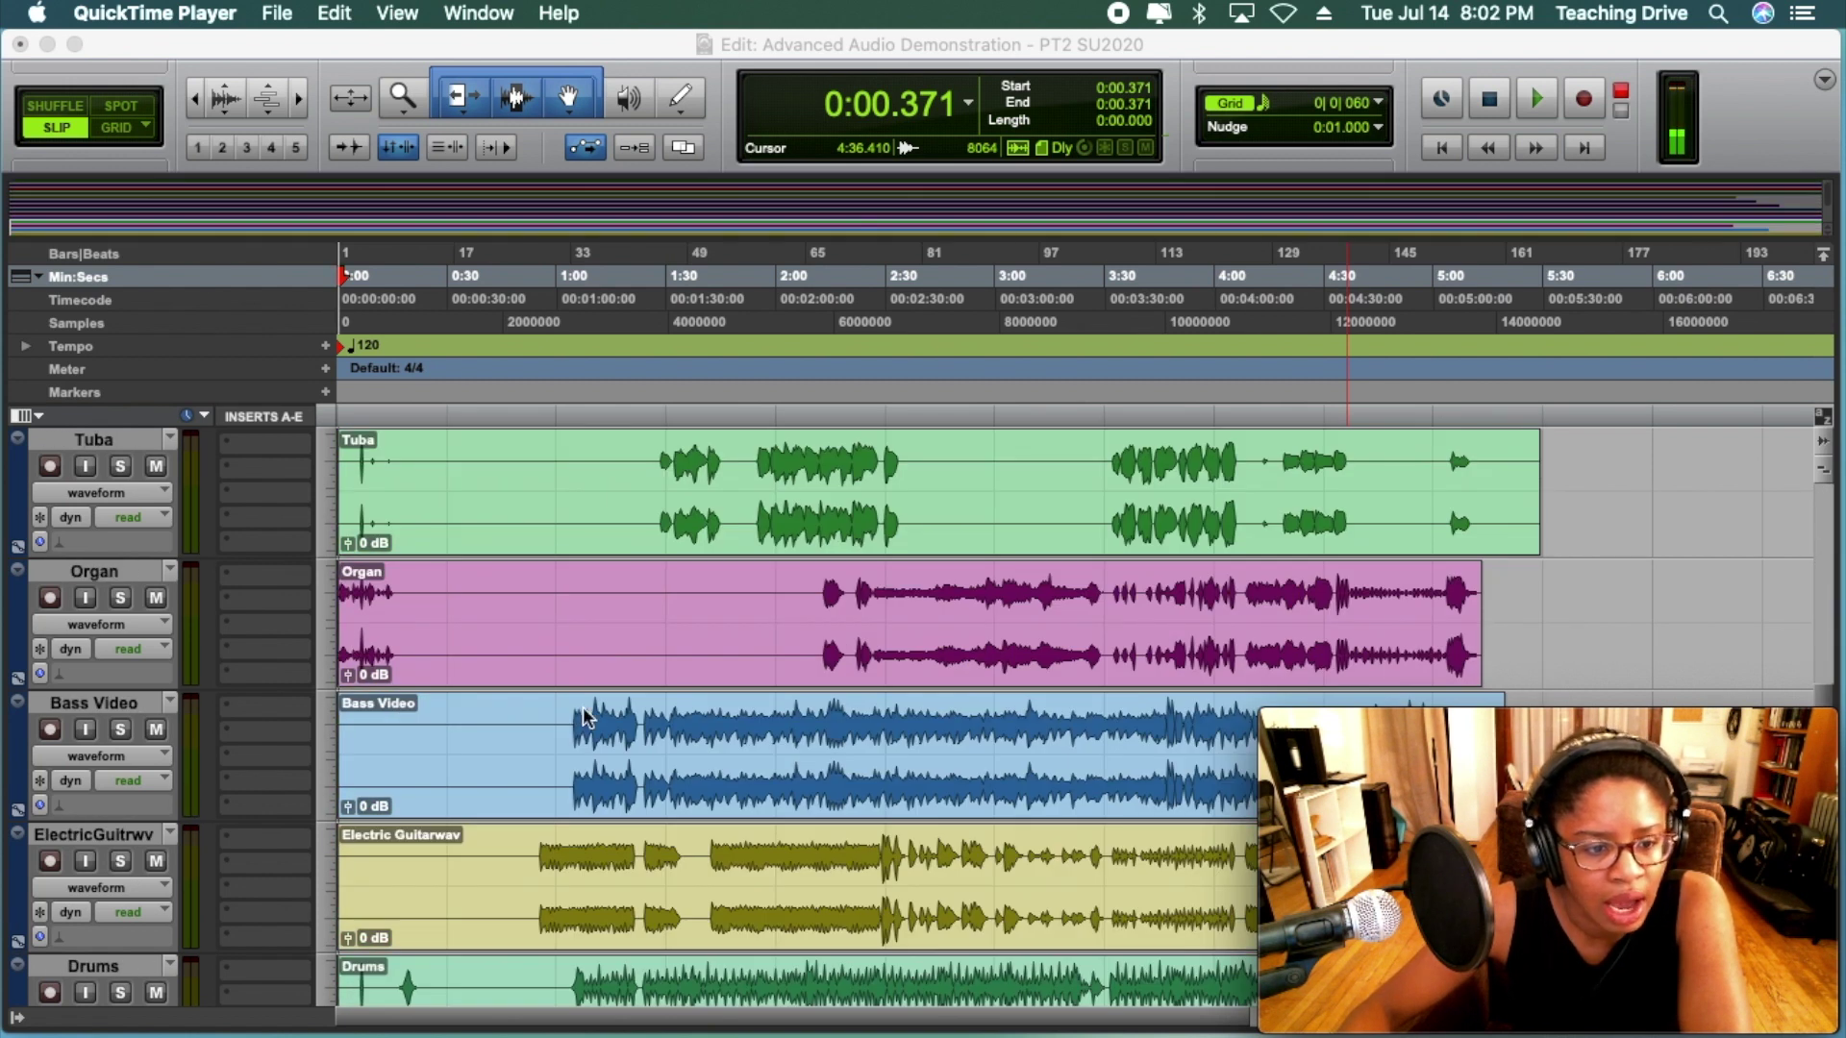
pyautogui.scroll(5, 577, 711)
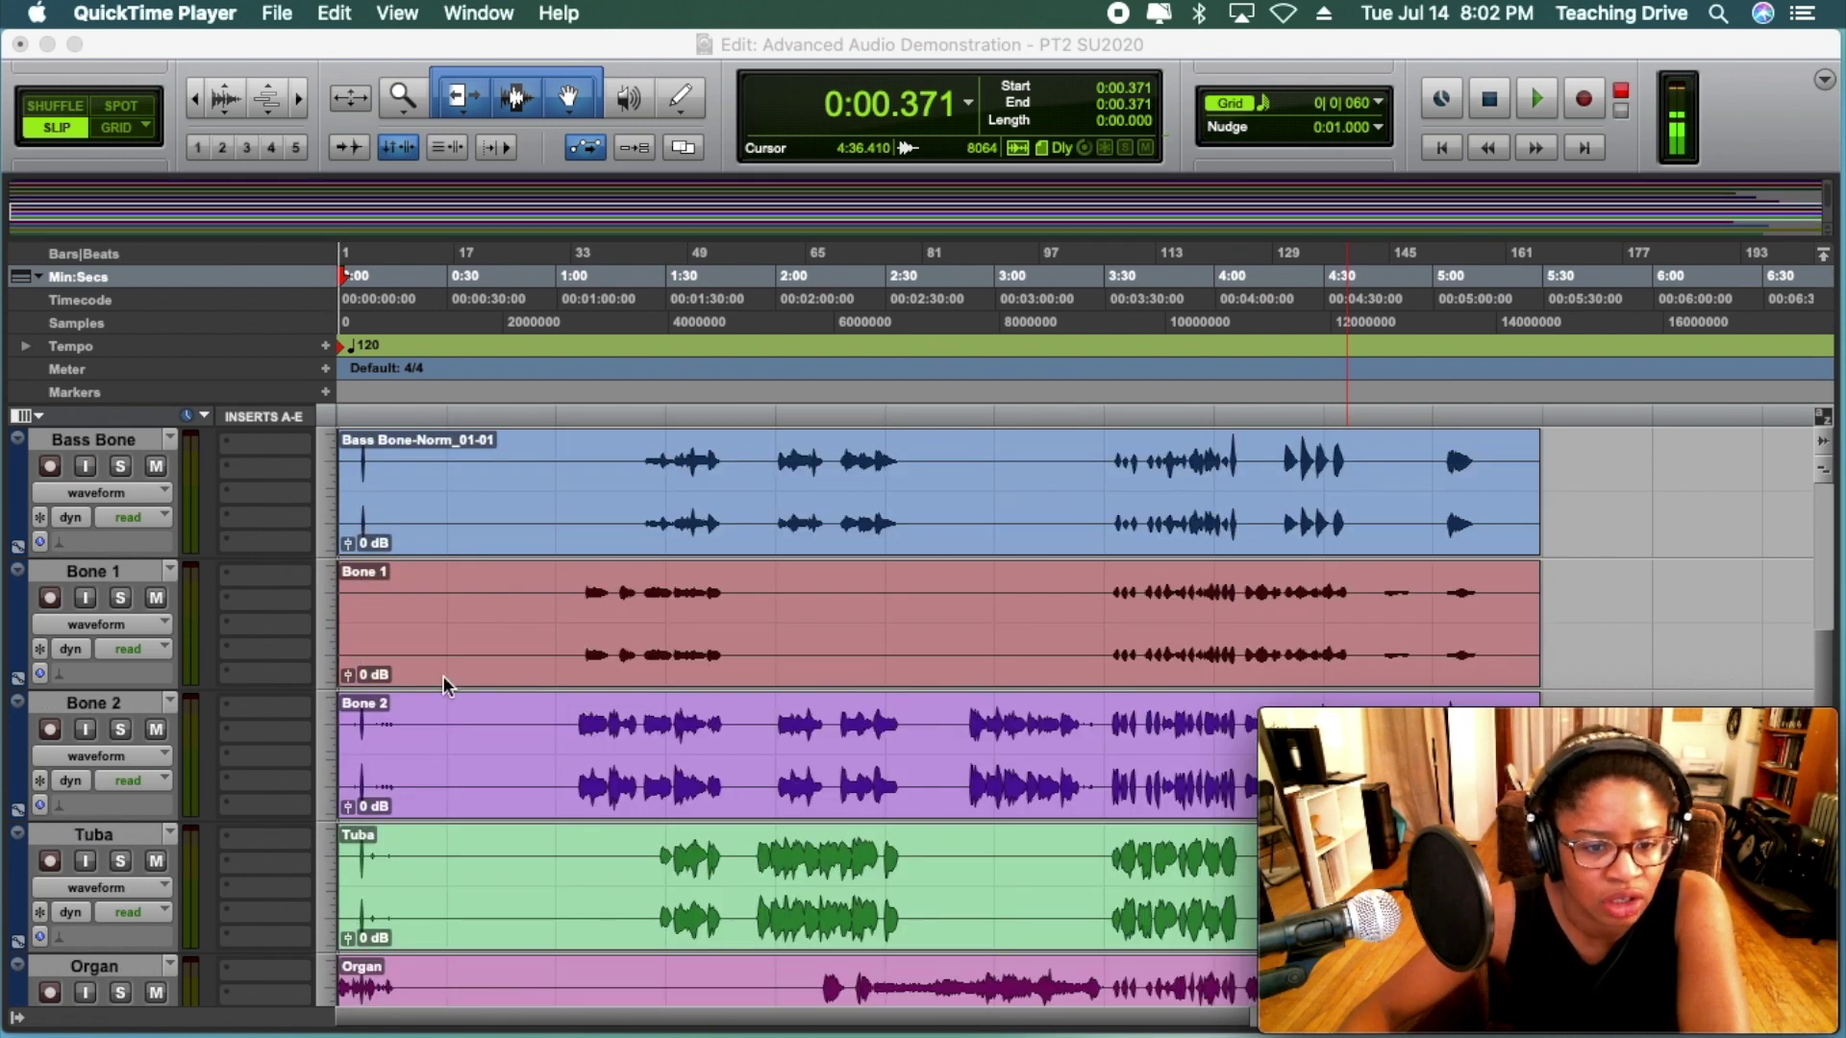
pyautogui.scroll(10, 513, 781)
pyautogui.scroll(-15, 503, 783)
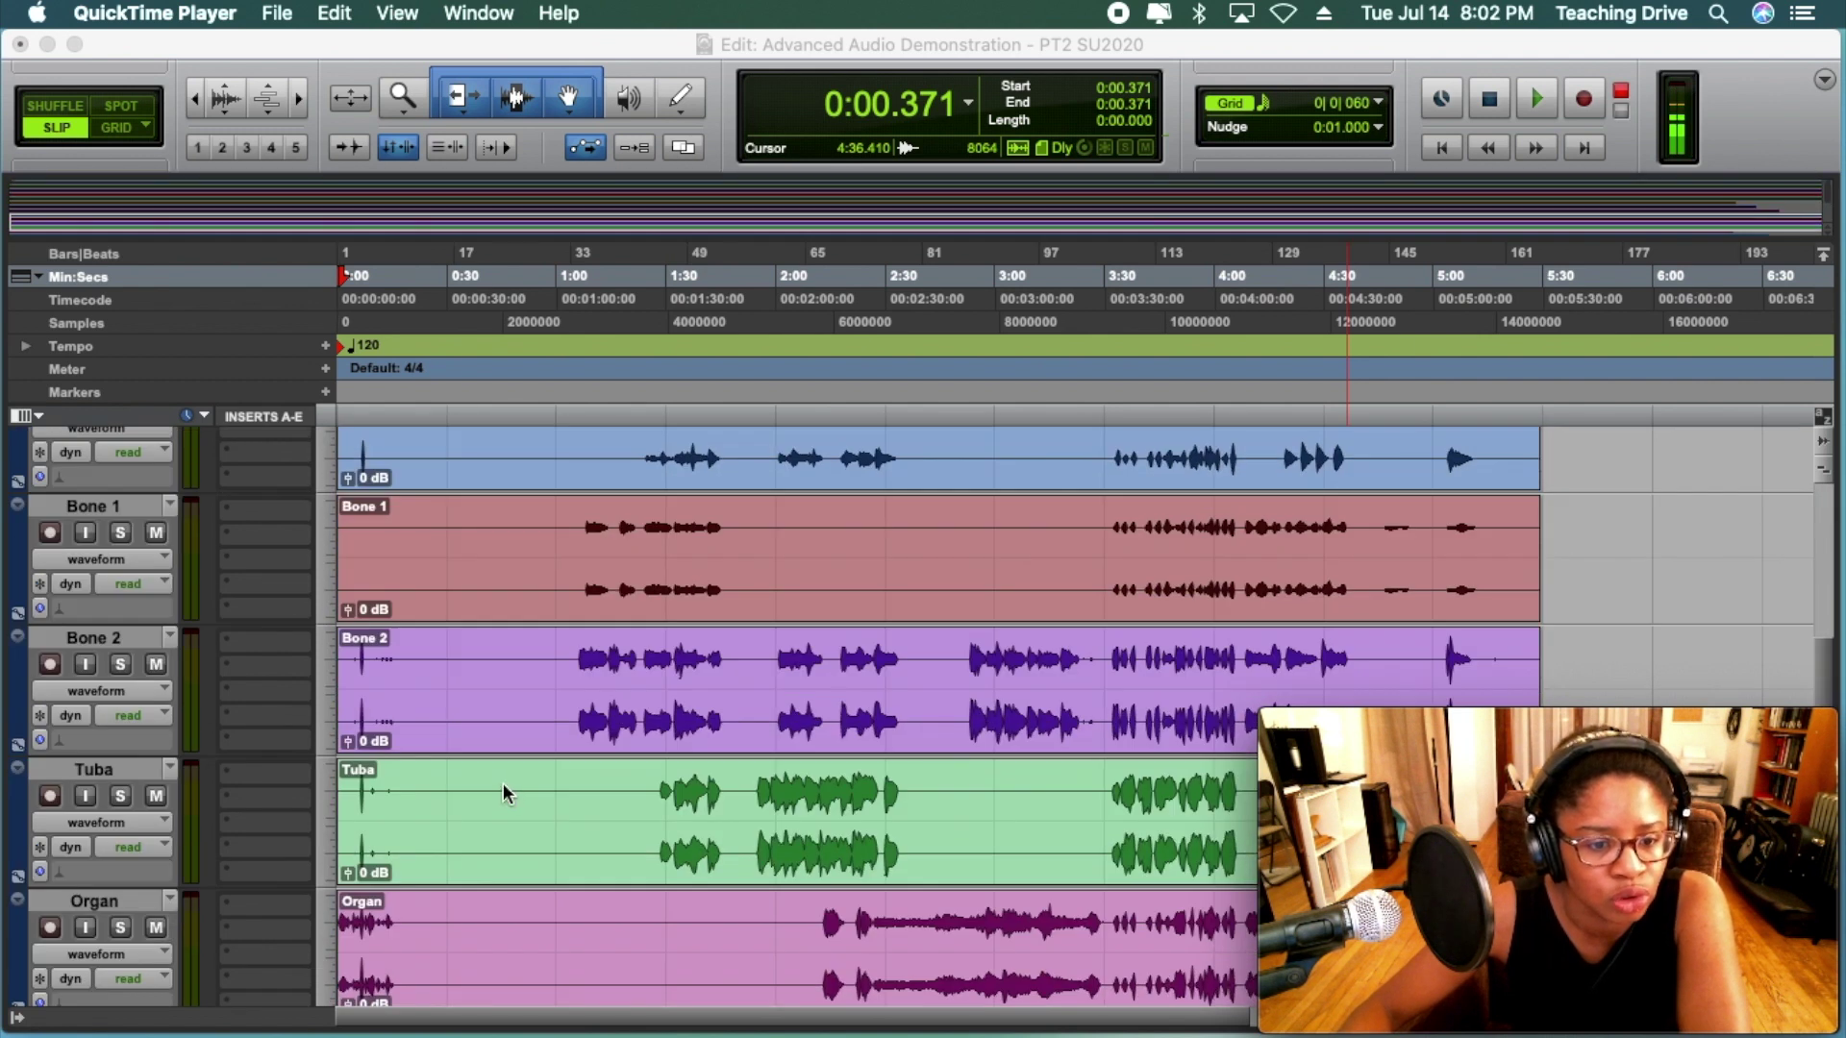
# Switch to Pro Tools and look at the command for importing audio without running it
pyautogui.click(318, 79)
pyautogui.click(131, 11)
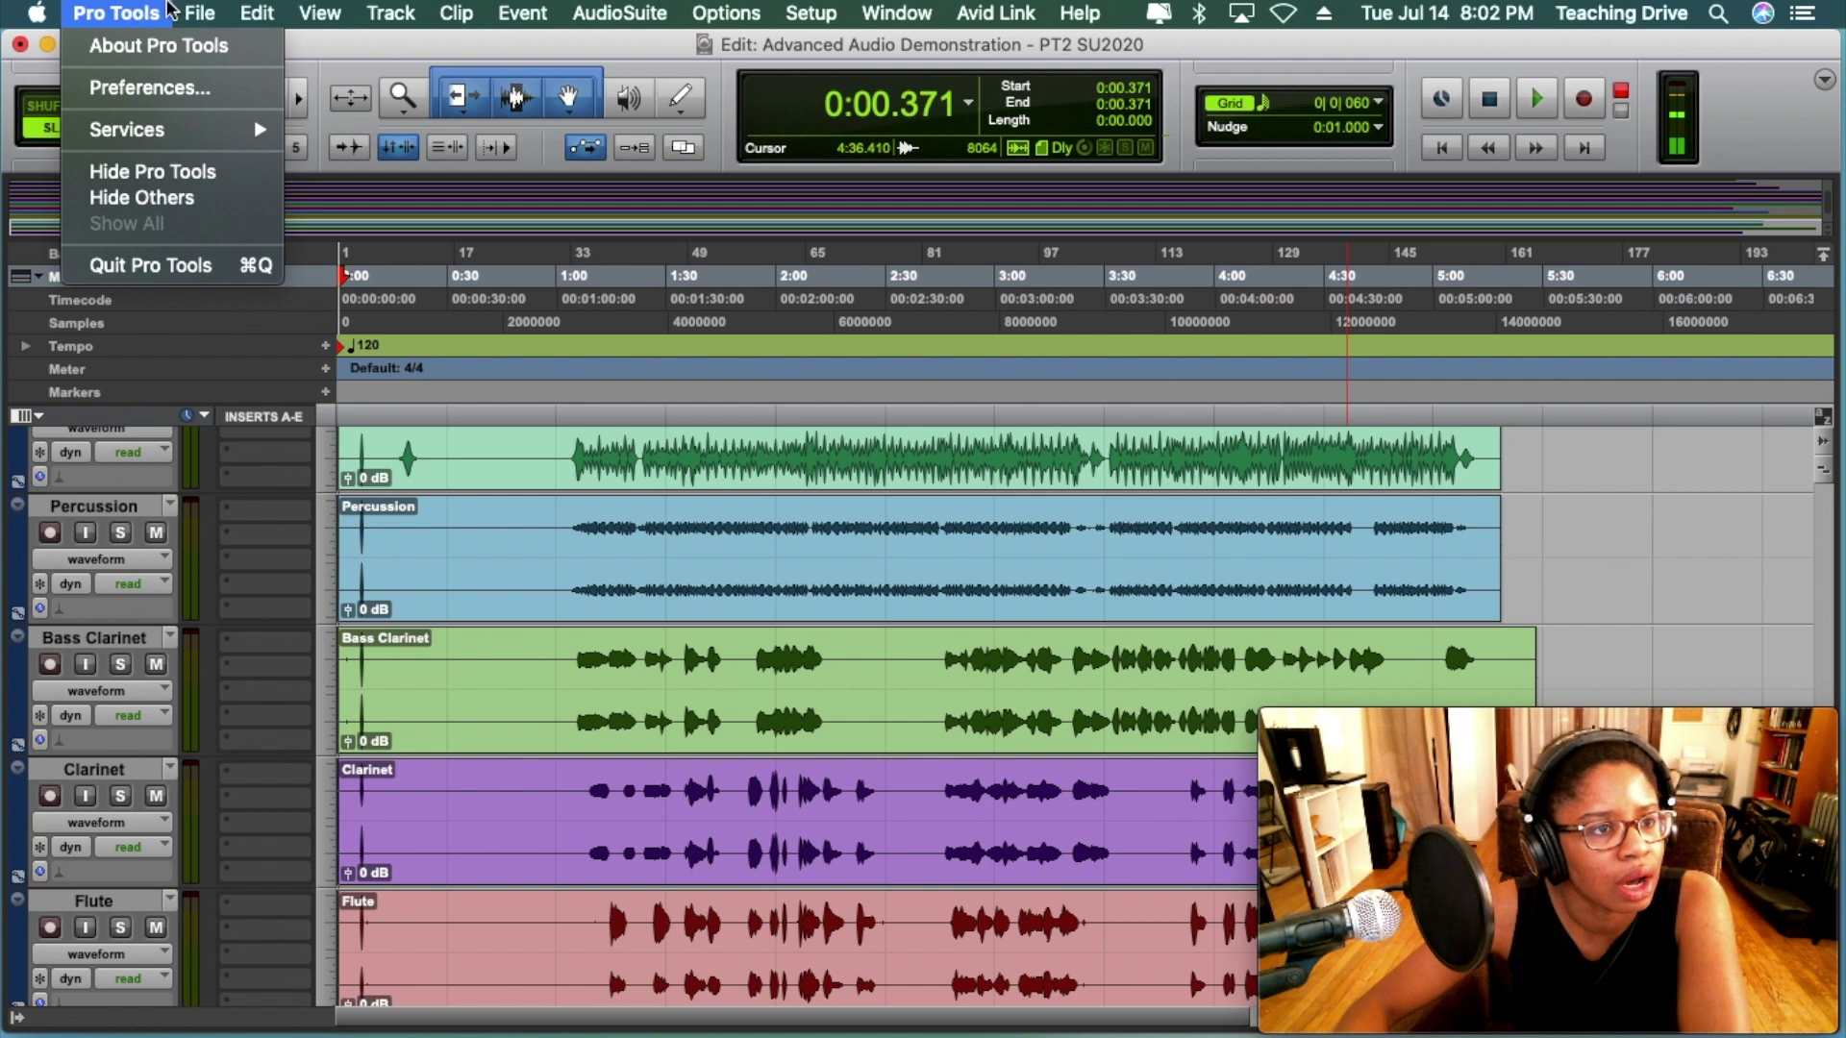
pyautogui.moveTo(199, 13)
pyautogui.moveTo(289, 430)
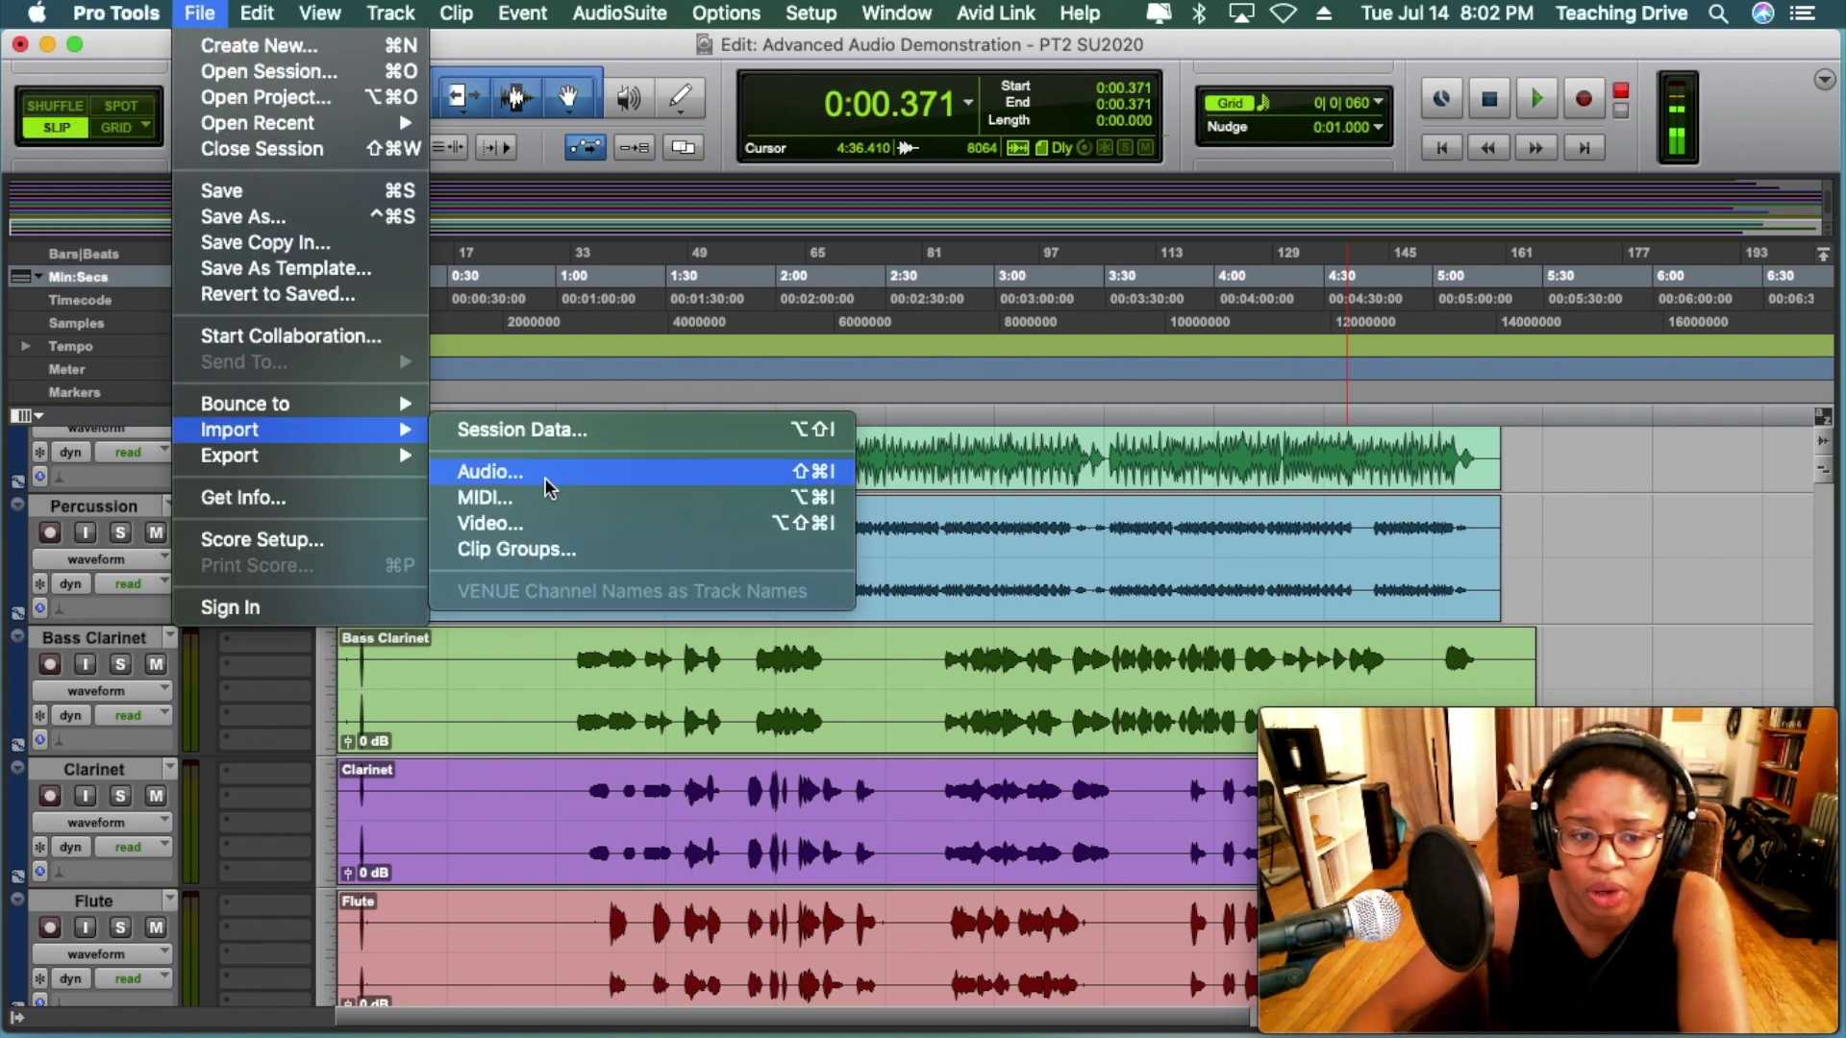
pyautogui.click(636, 59)
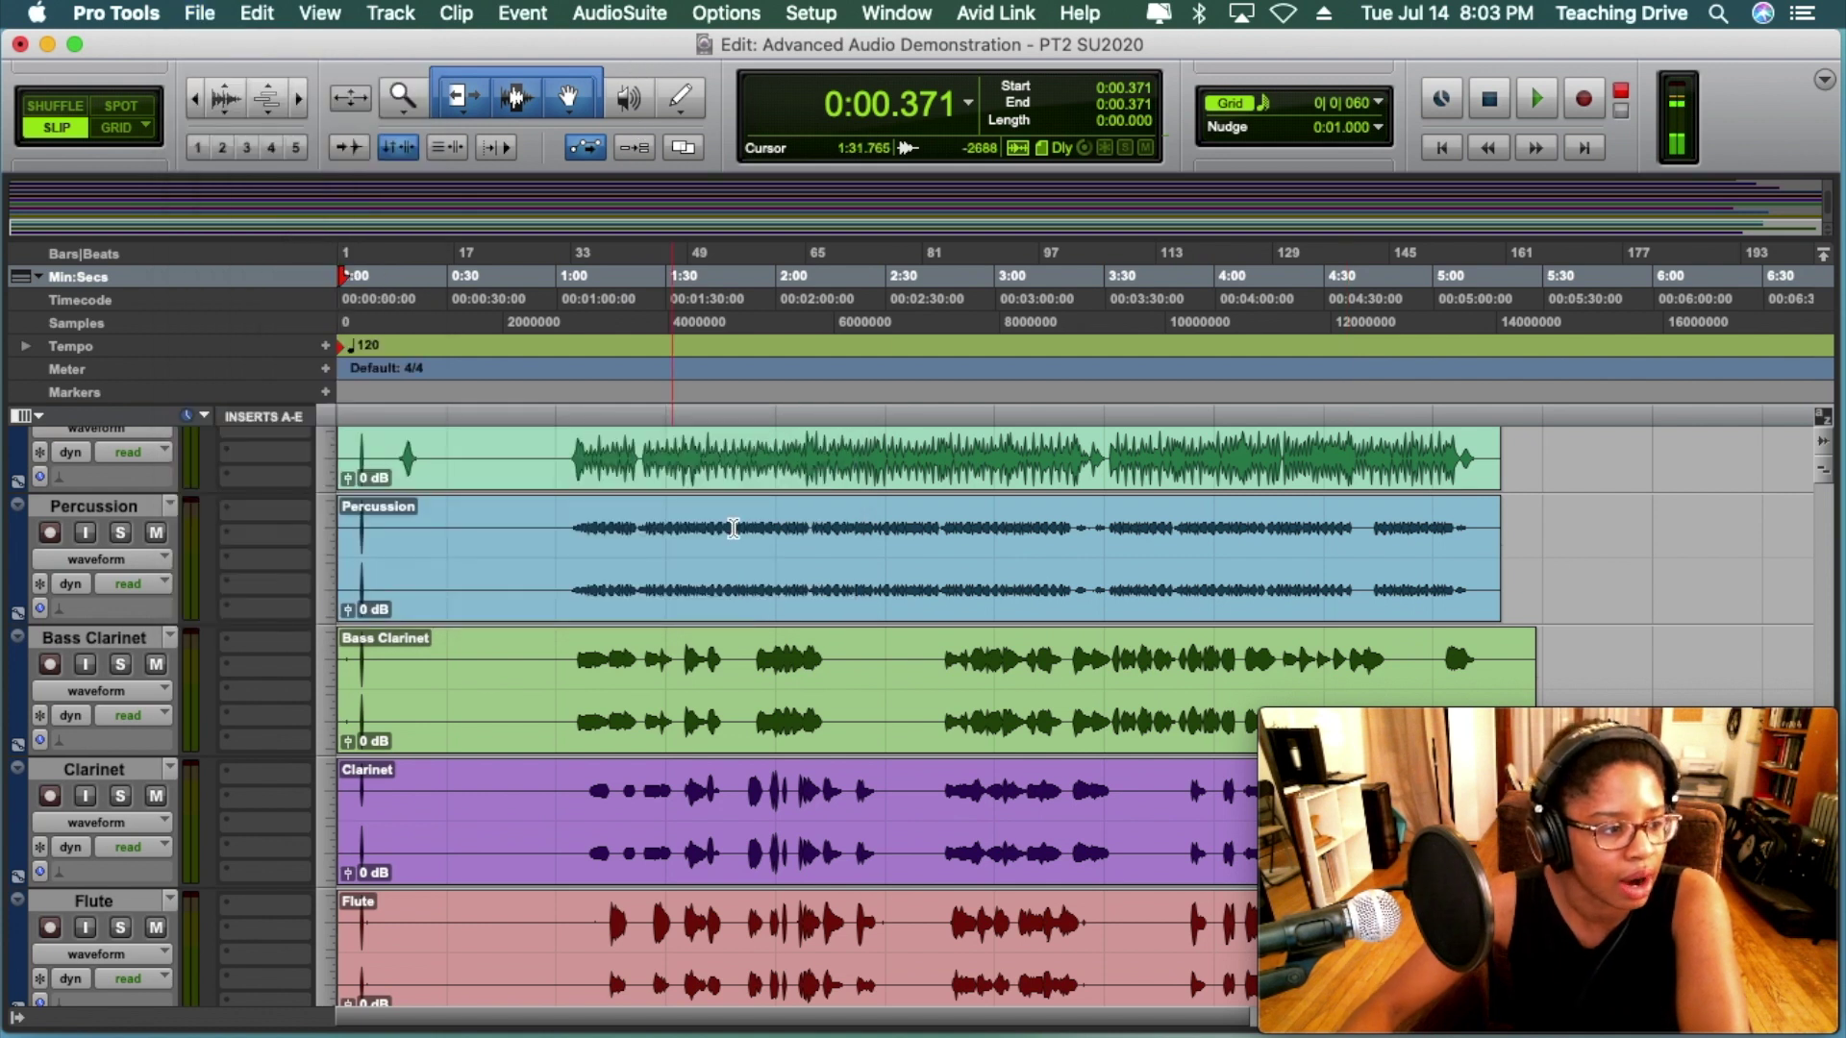
# Inspect the sync spikes near the start of the clips and place the edit cursor at the Tpt 1 spike
pyautogui.scroll(-10, 432, 654)
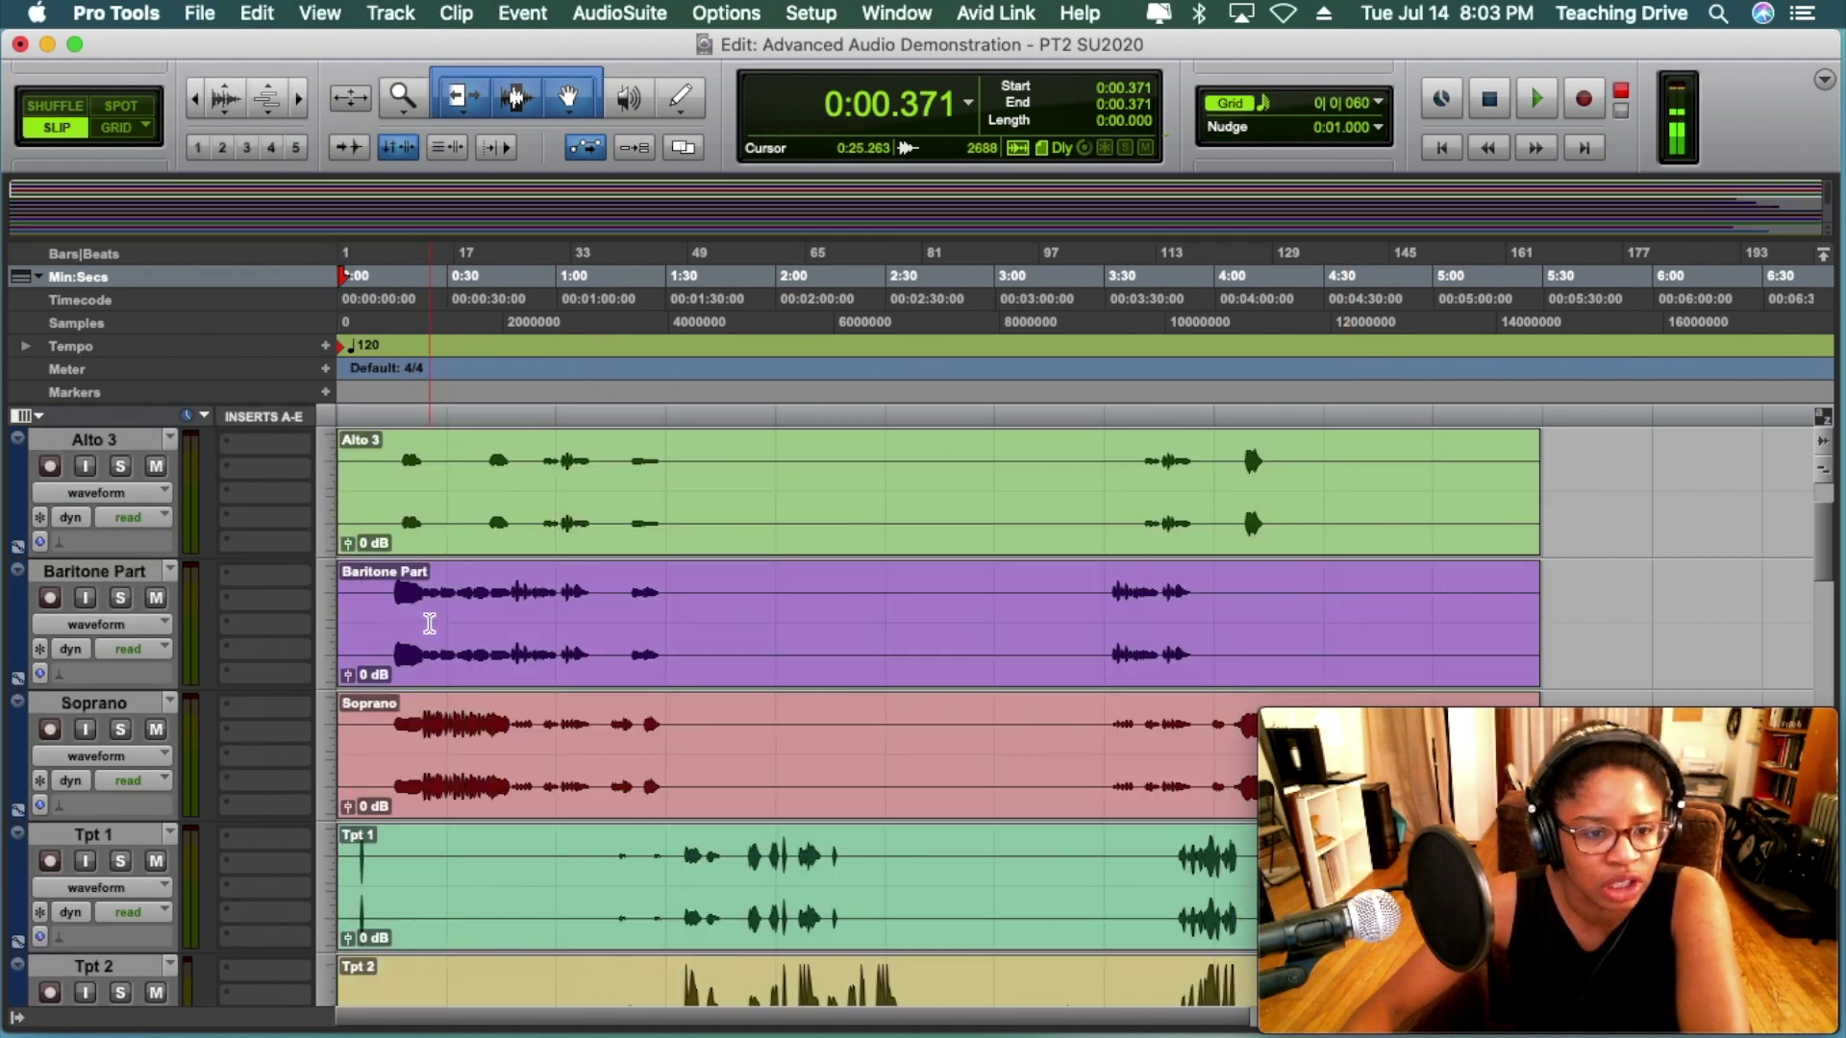
pyautogui.scroll(1, 441, 618)
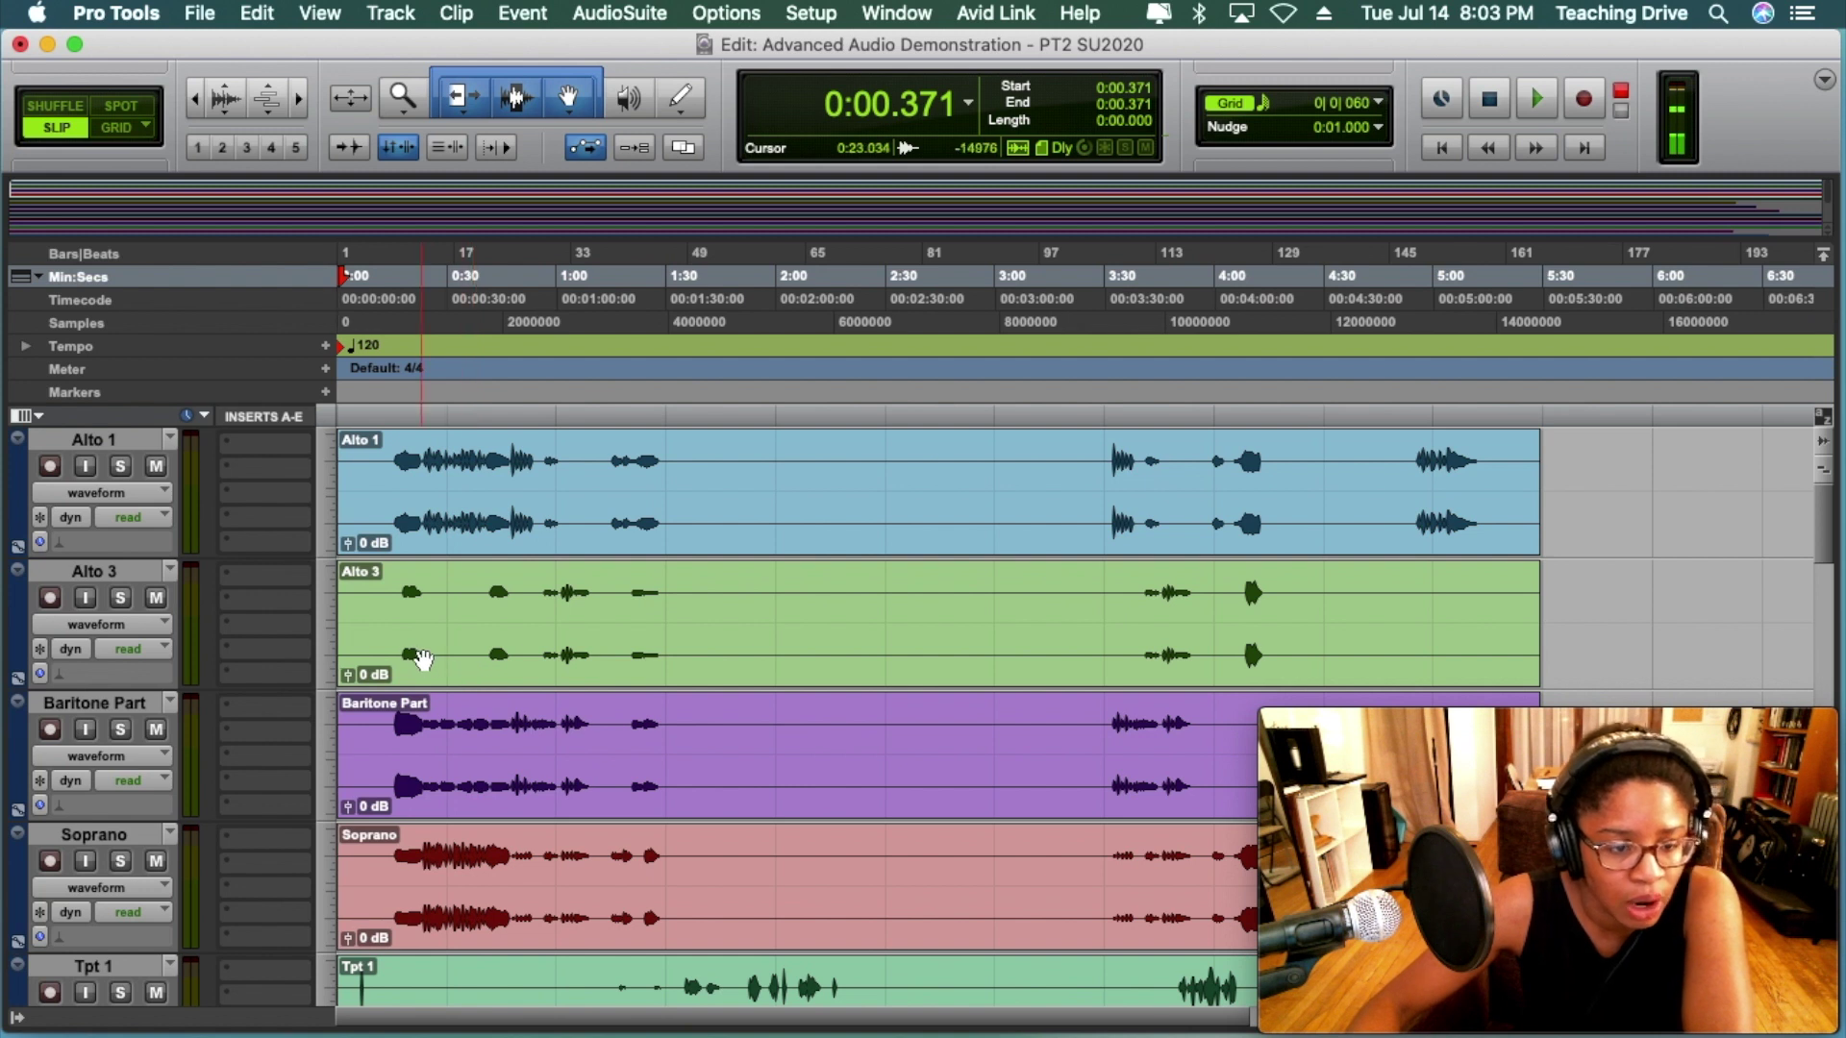
pyautogui.scroll(-5, 520, 676)
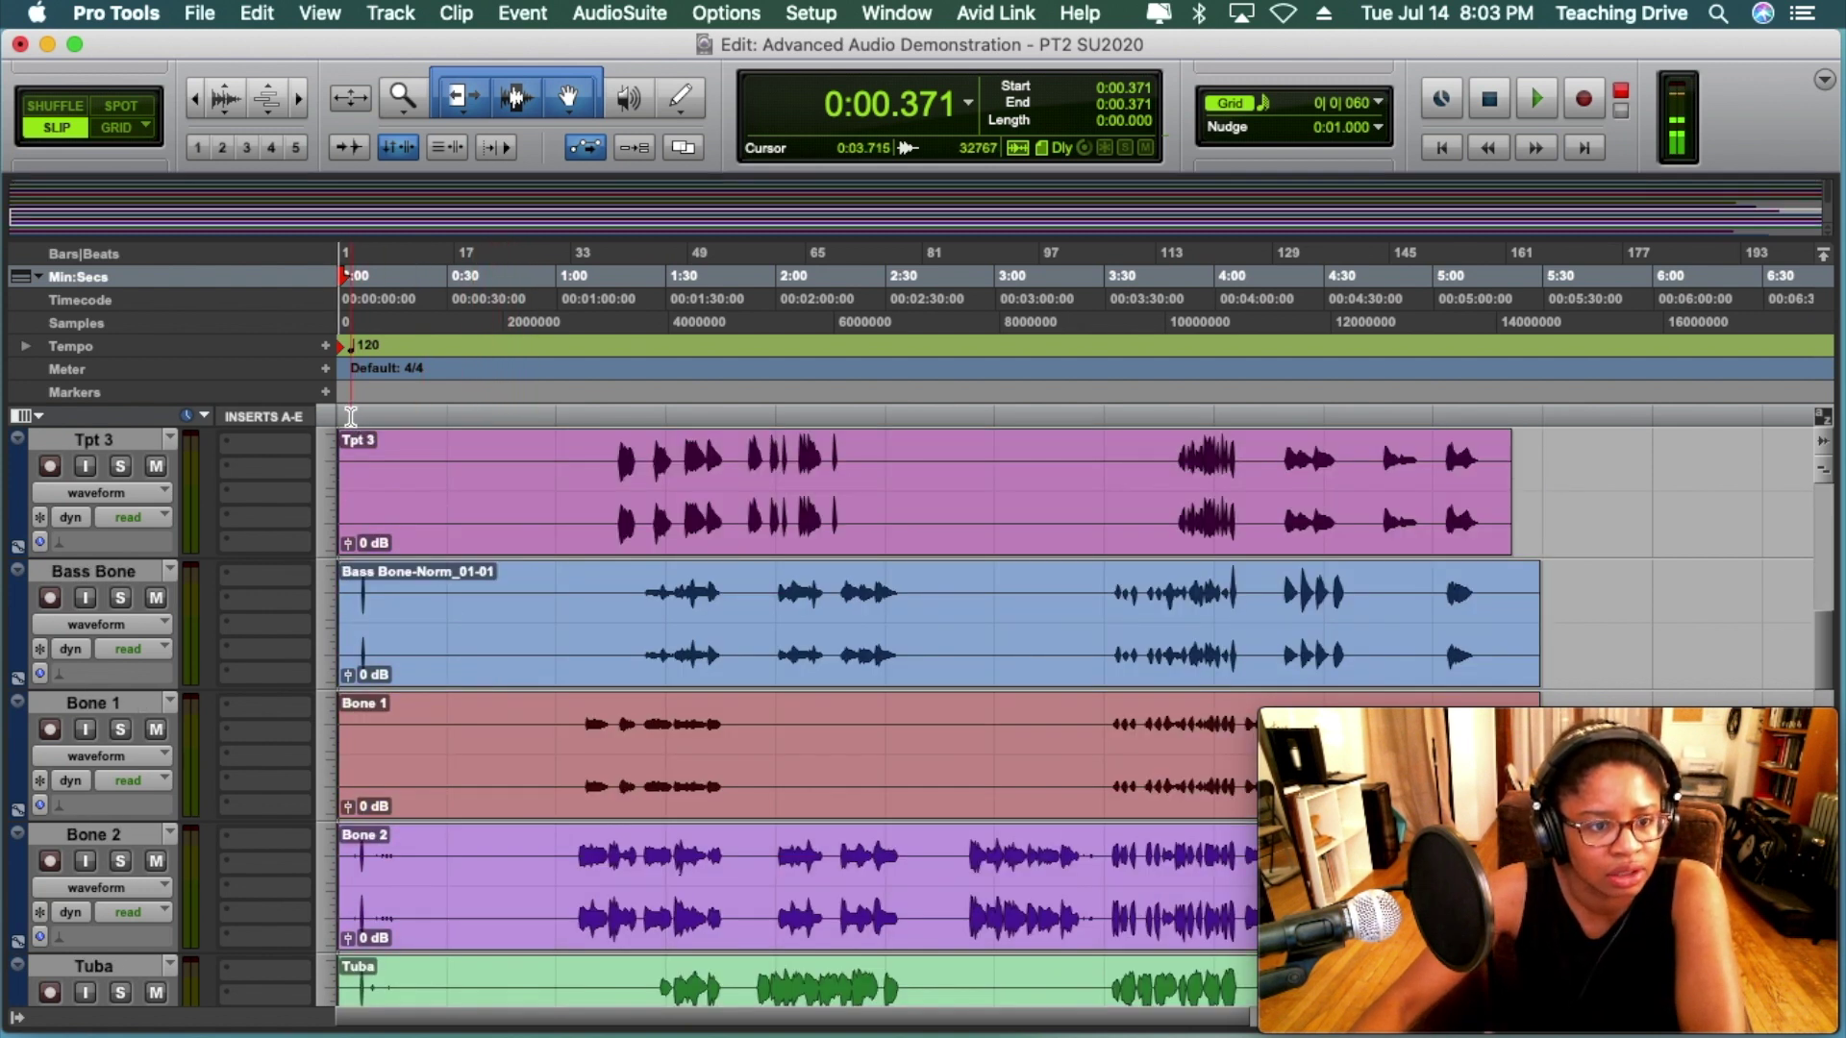
pyautogui.scroll(-6, 423, 505)
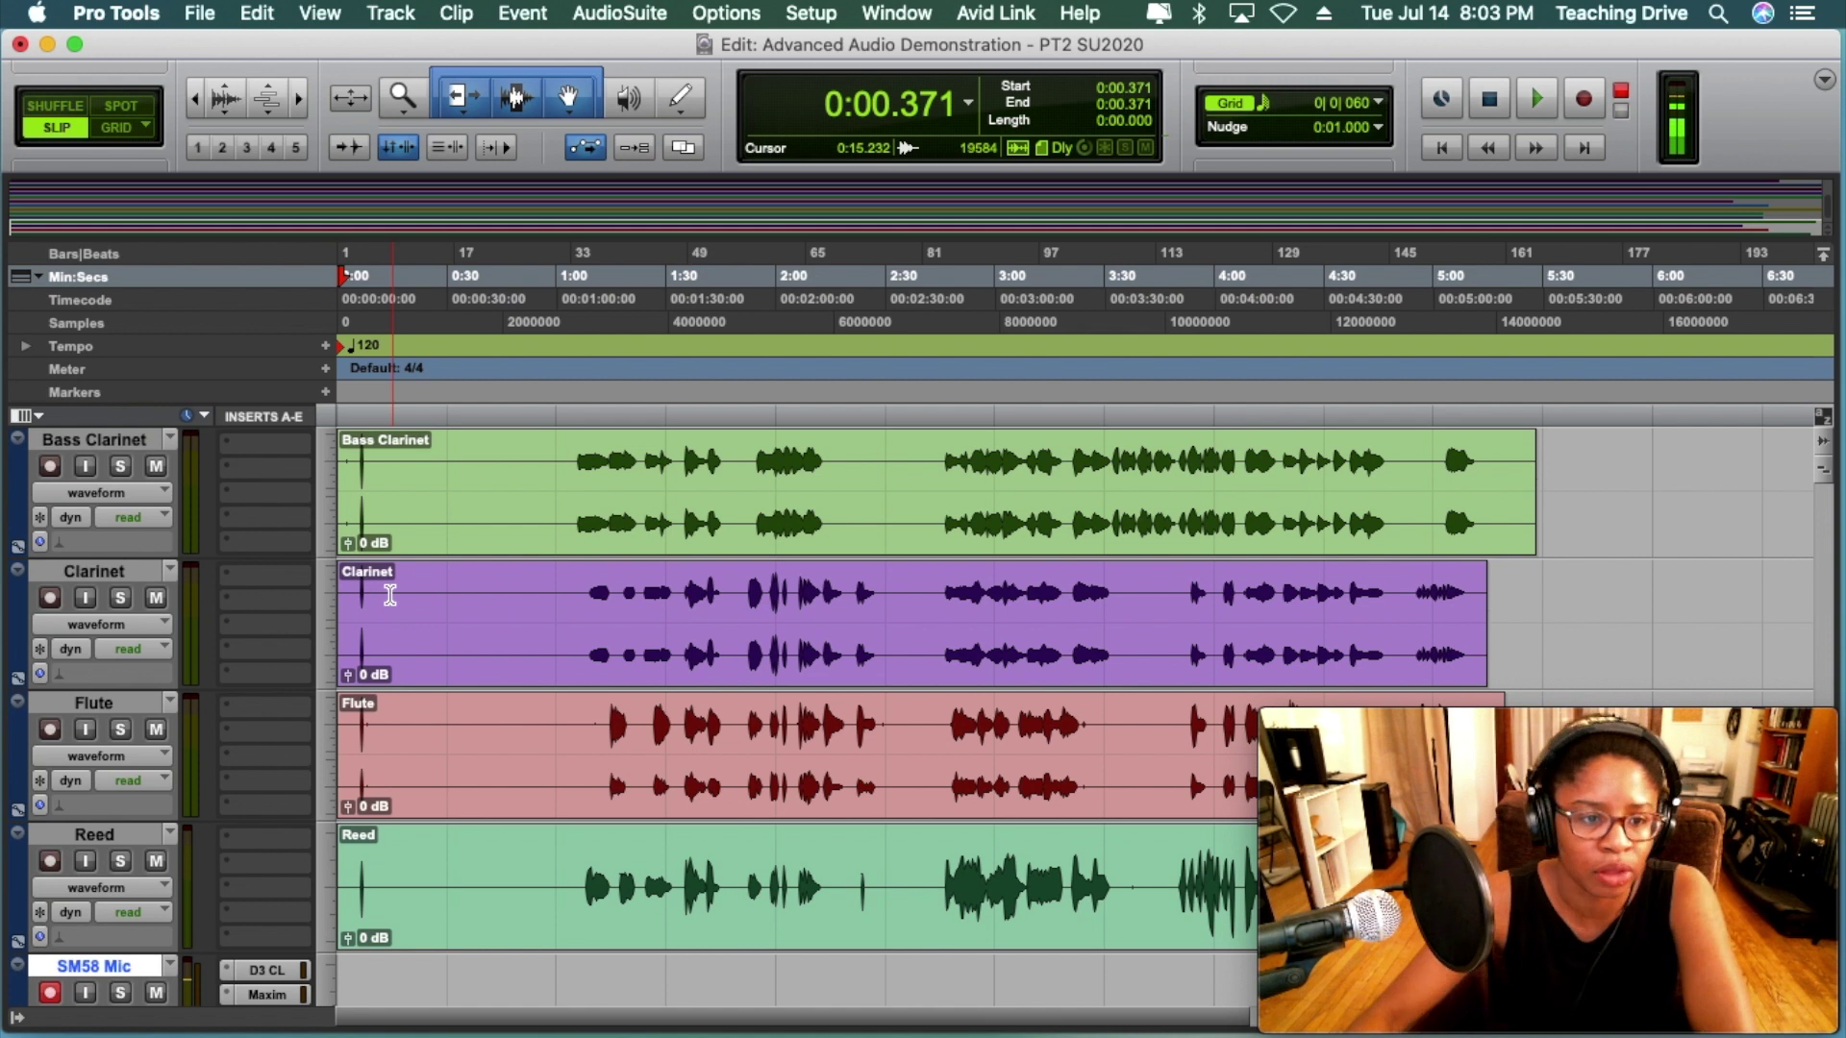
pyautogui.scroll(15, 325, 531)
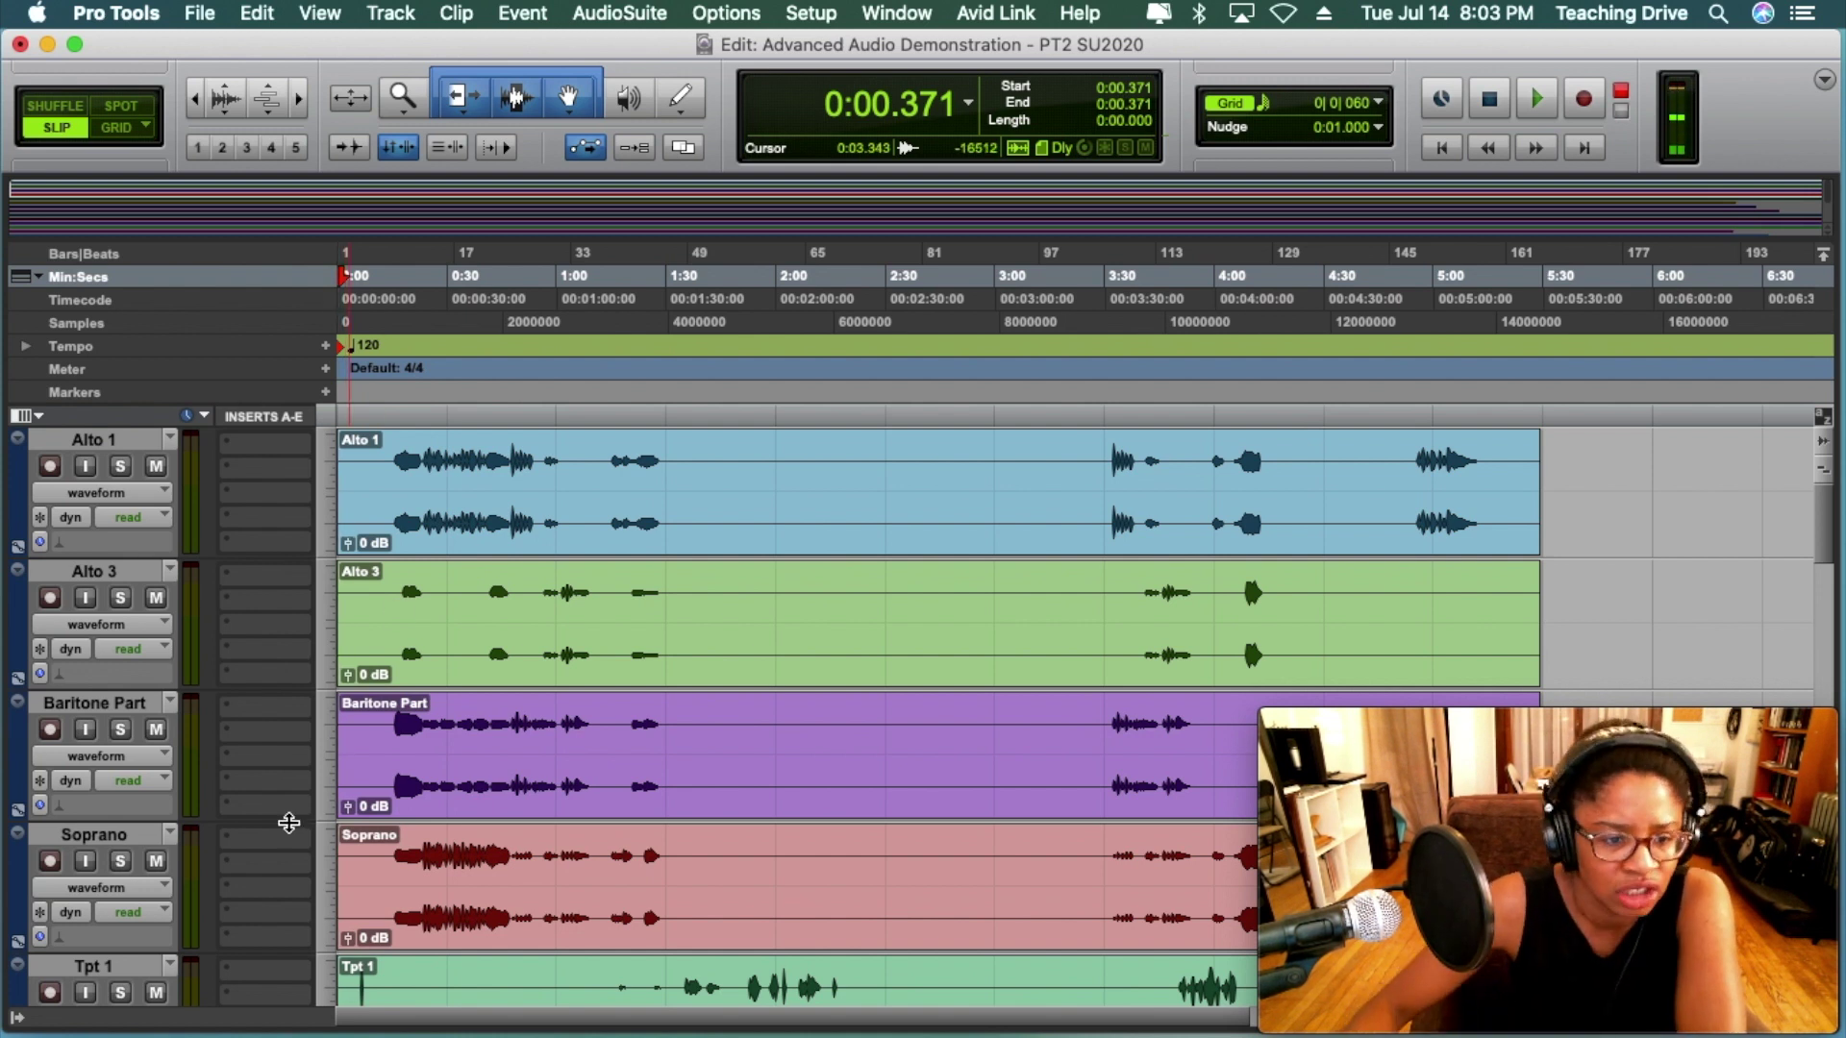
pyautogui.scroll(-2, 289, 823)
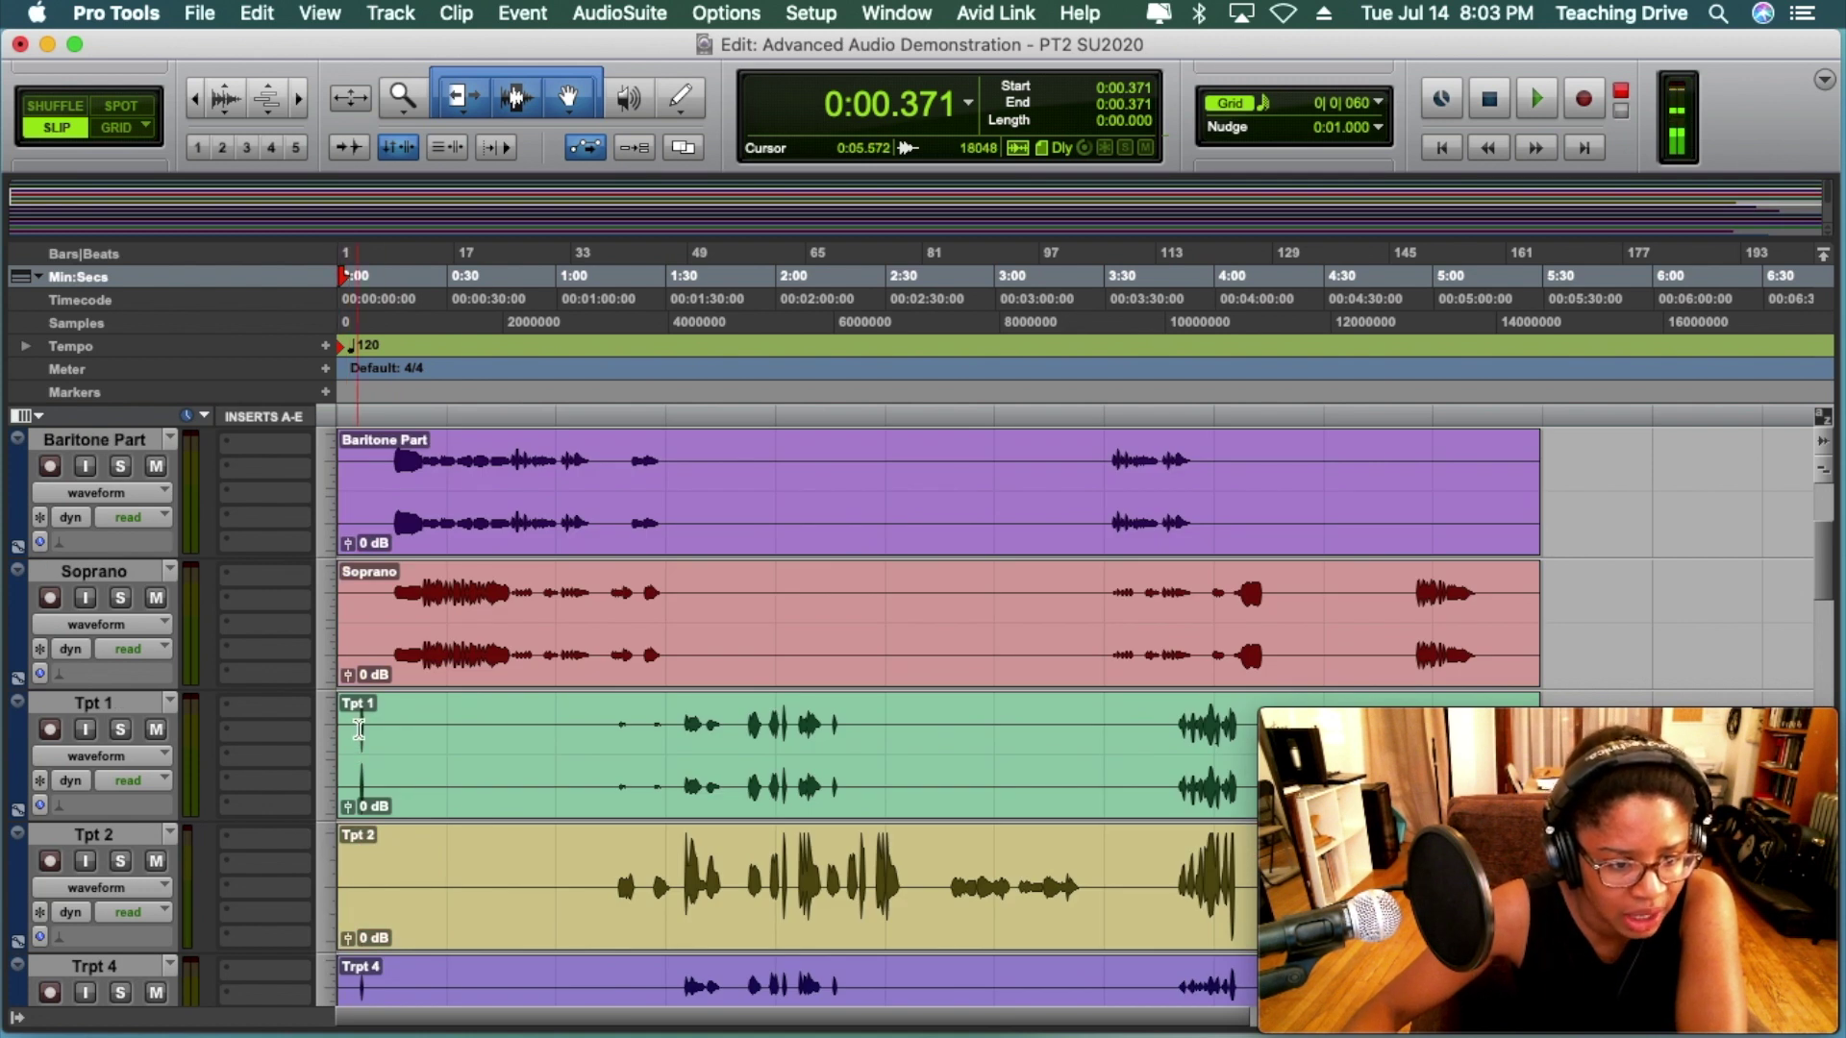
pyautogui.click(359, 730)
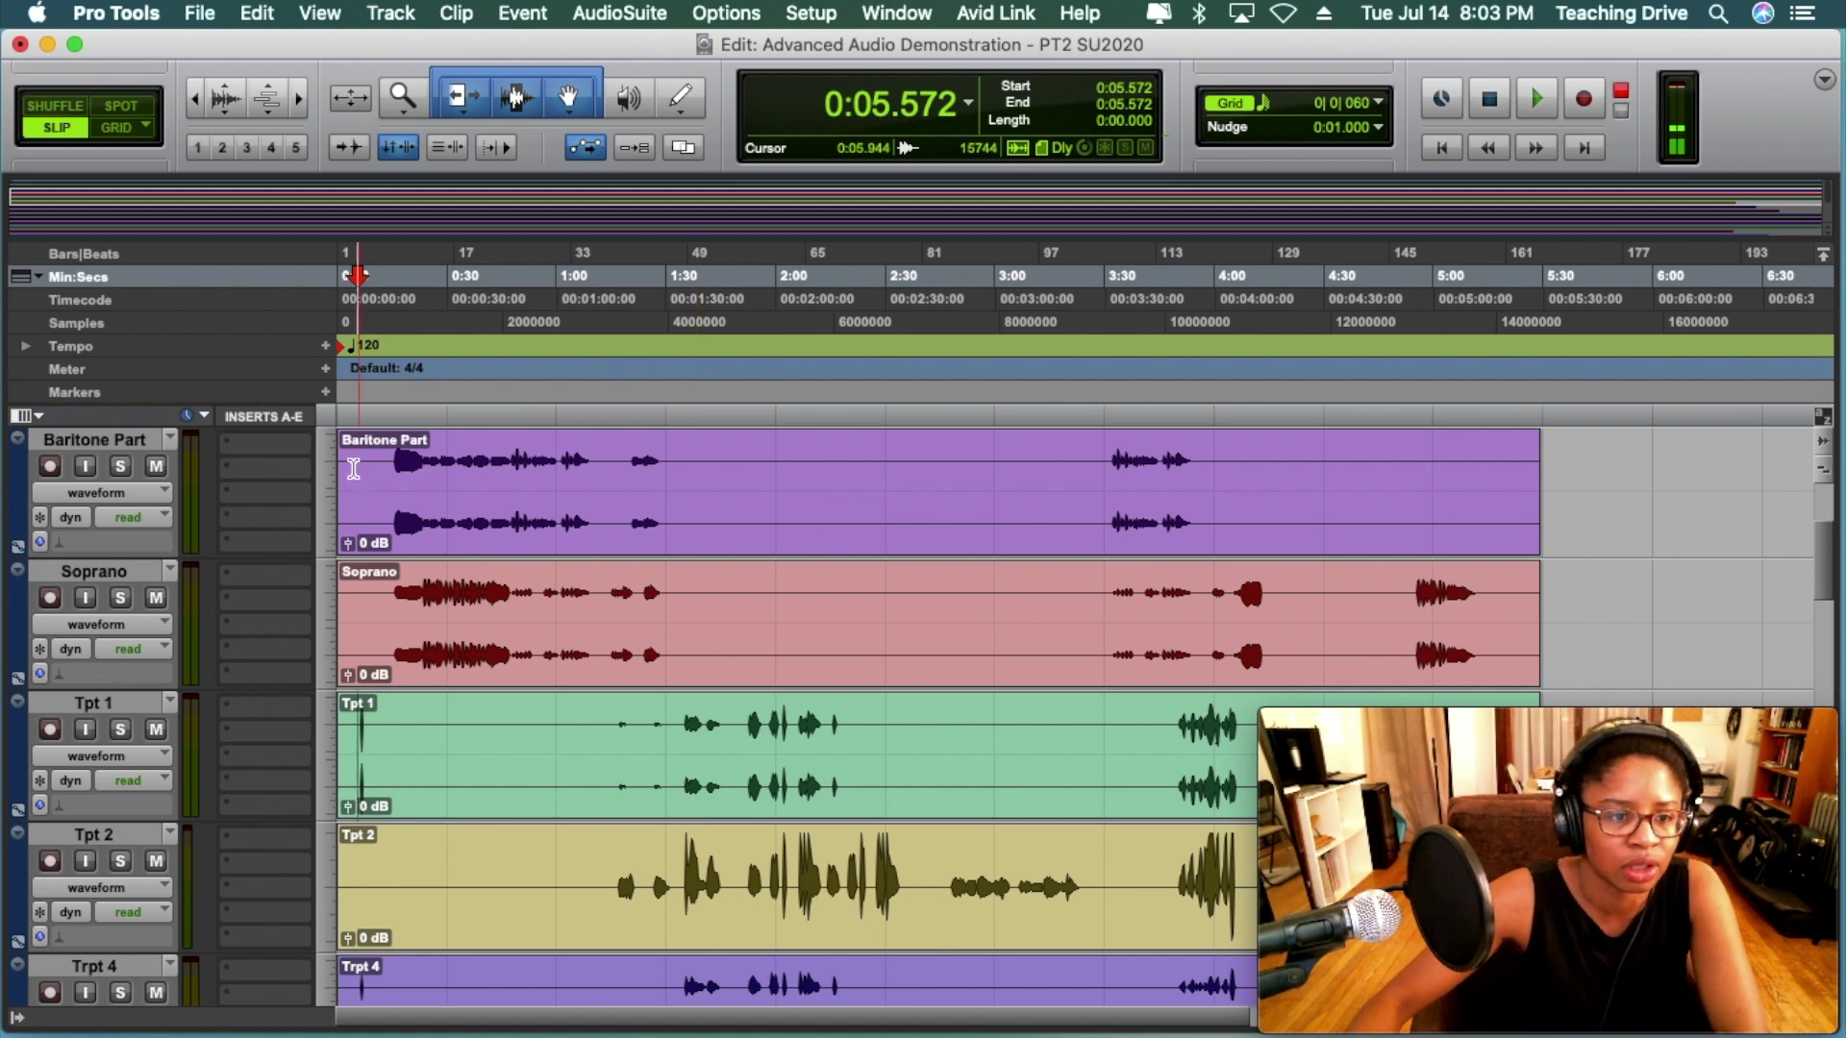
# Play the session from its start while viewing the trumpet, trombone, tuba and organ tracks, and stop playback after about 10 seconds
pyautogui.click(341, 415)
pyautogui.press('space')
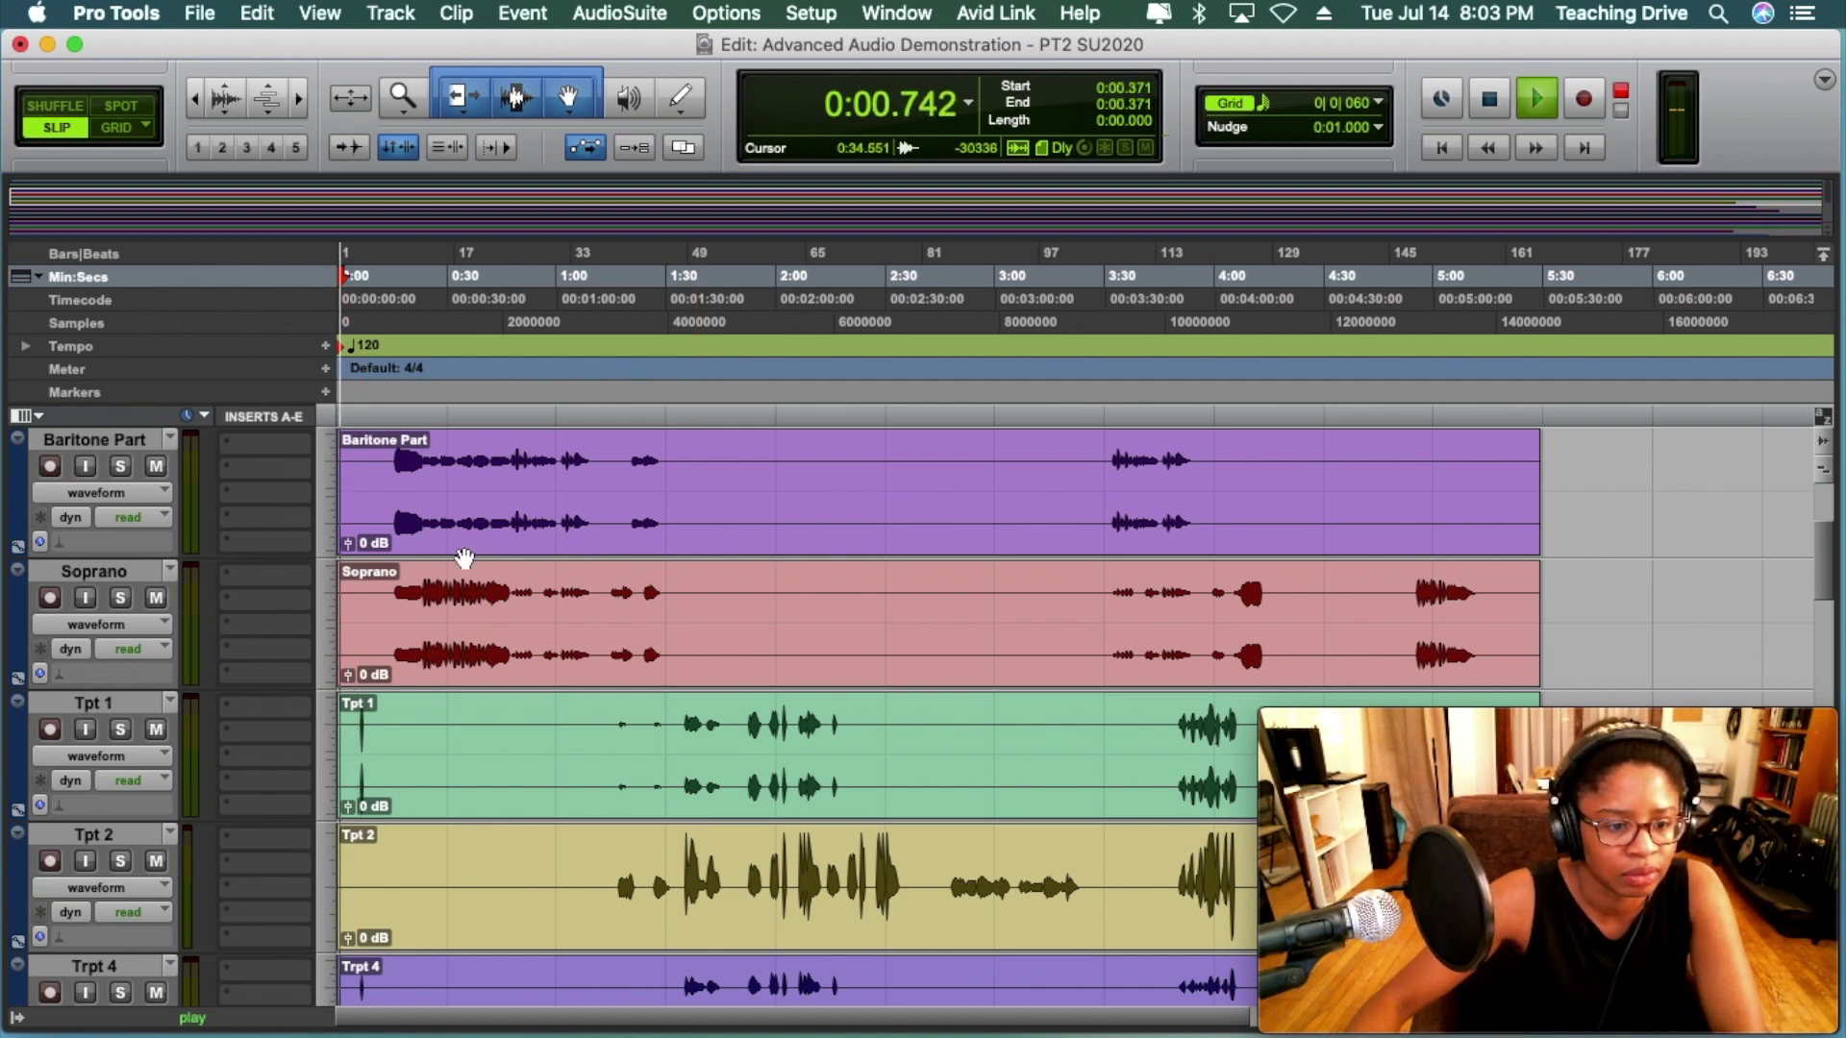
pyautogui.scroll(-3, 486, 697)
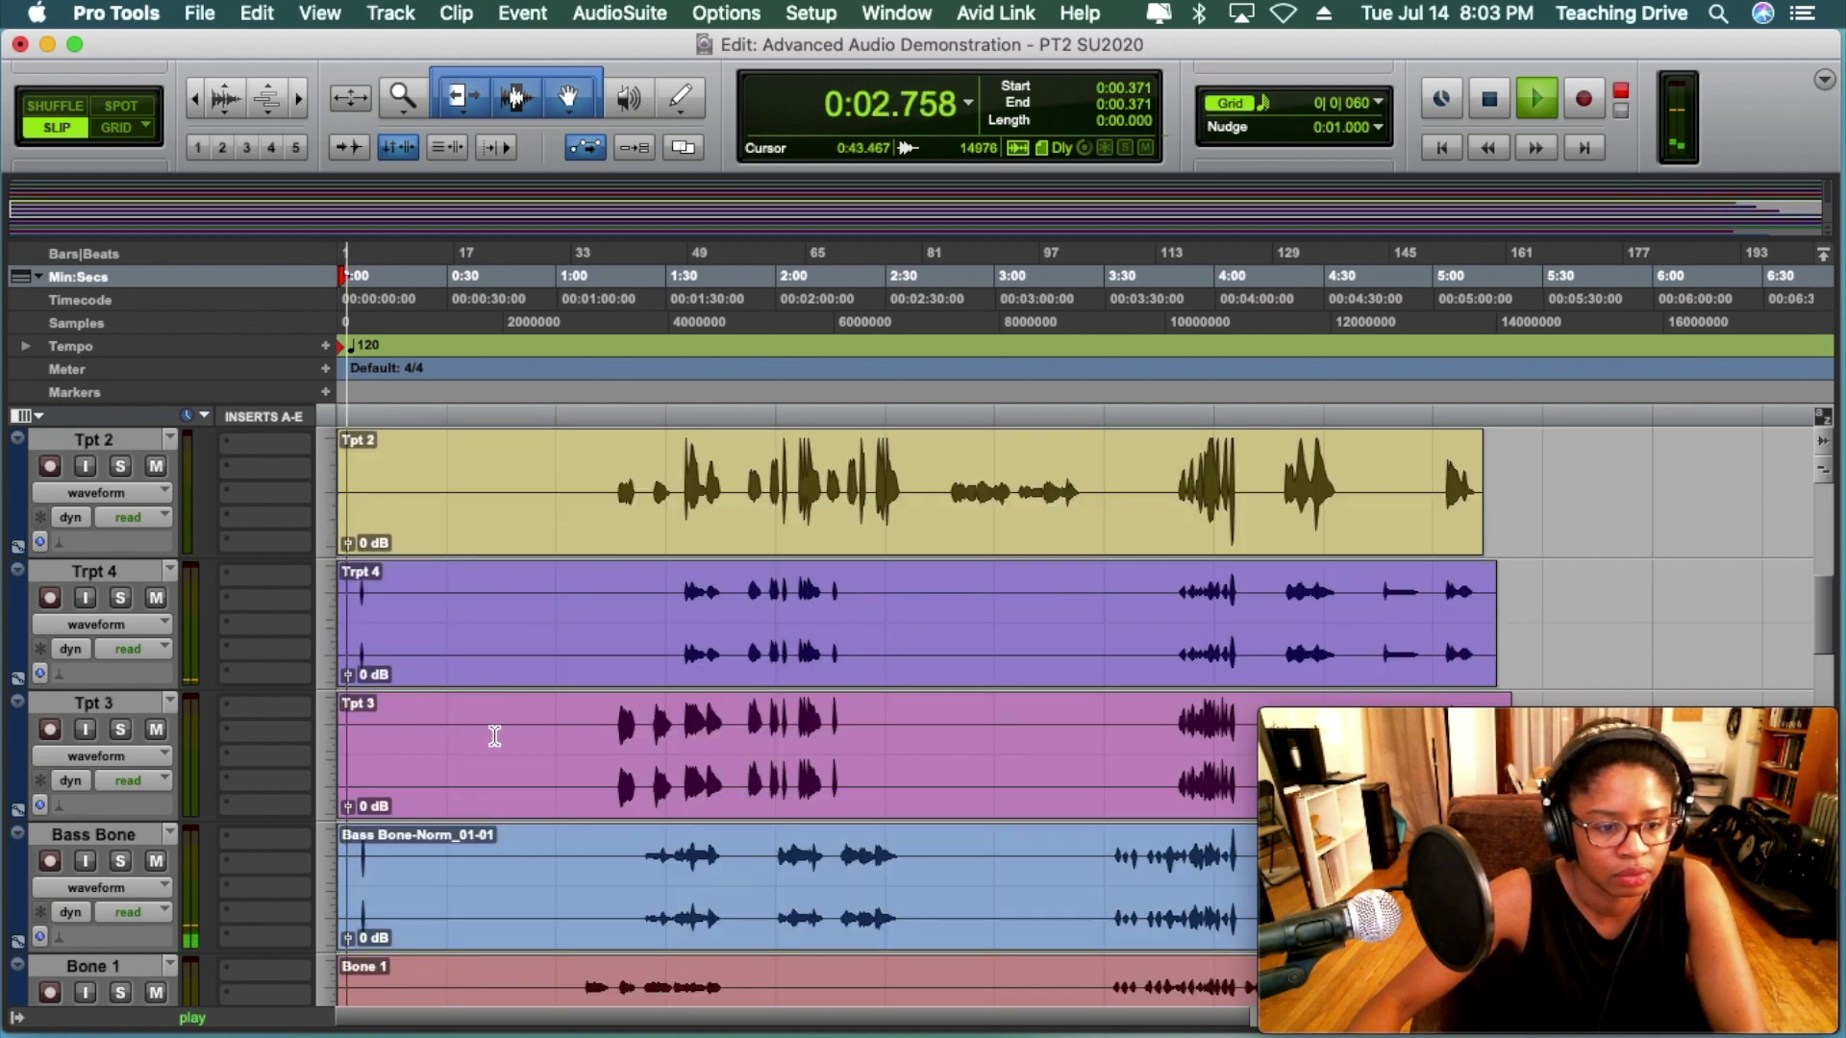
pyautogui.scroll(-1, 491, 735)
pyautogui.scroll(-2, 491, 739)
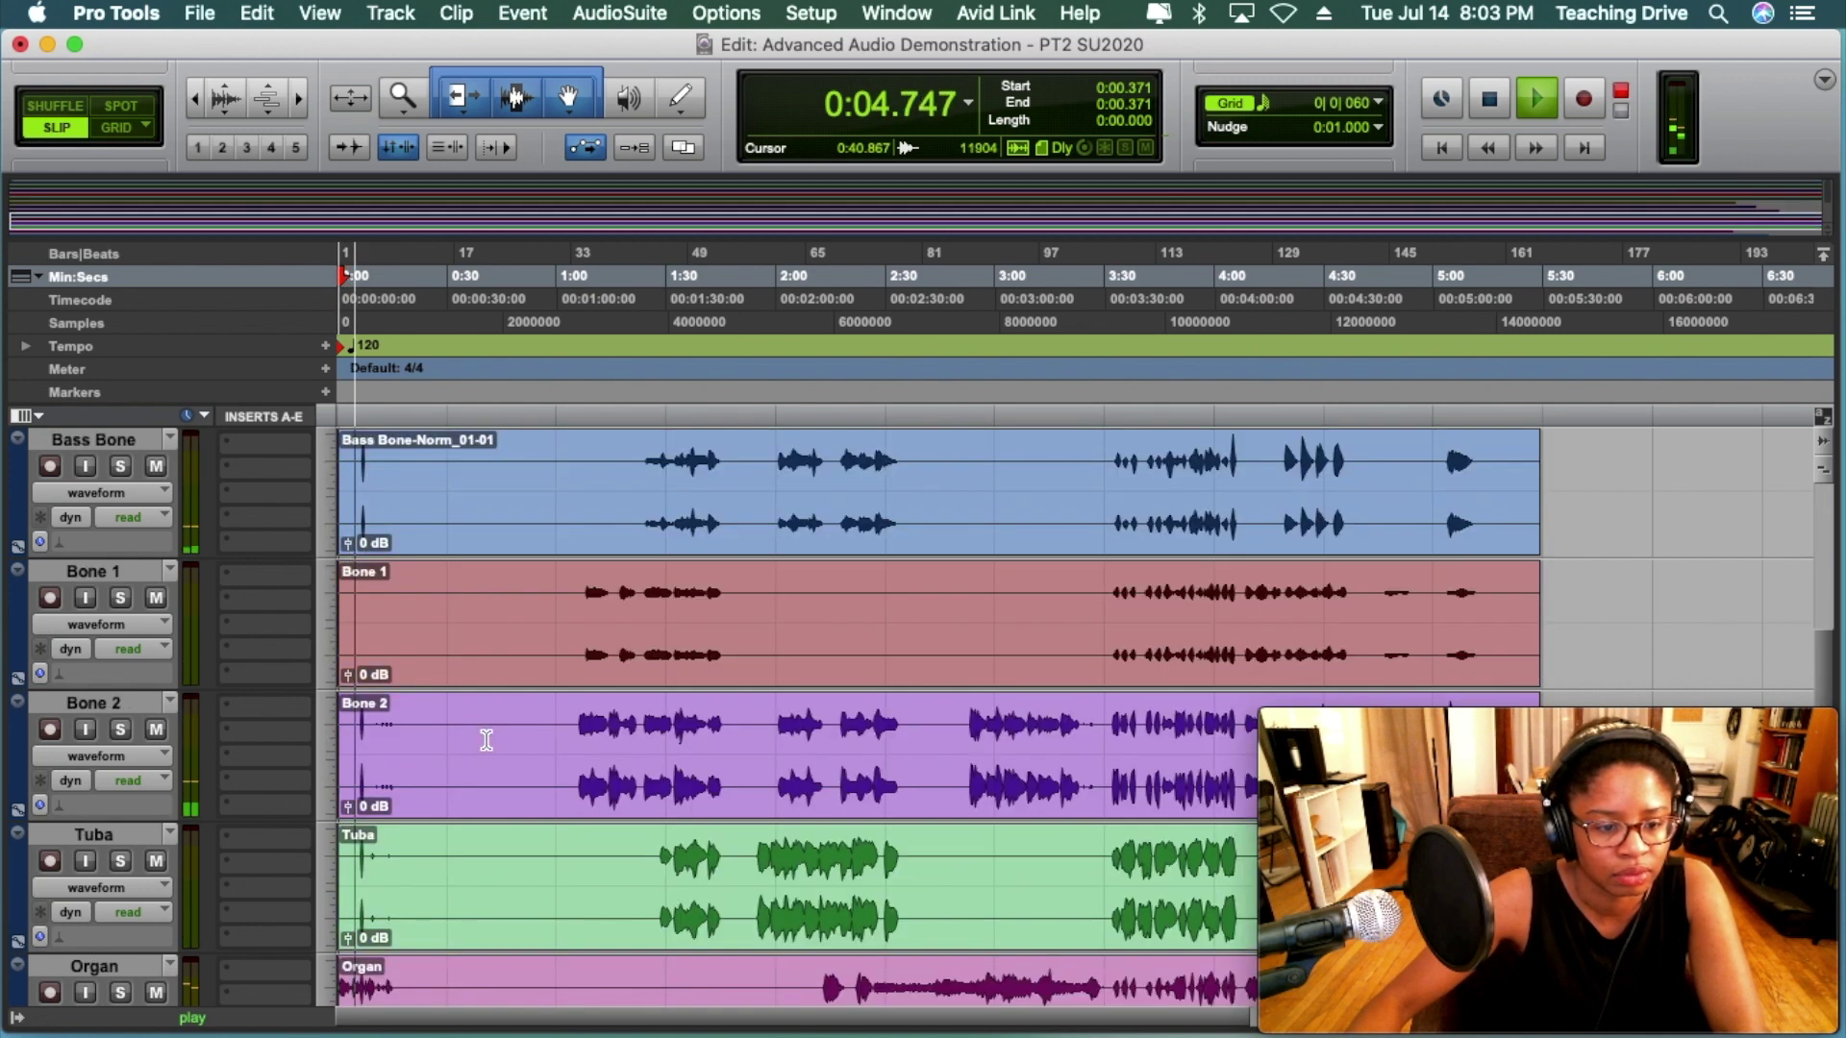
pyautogui.scroll(-2, 485, 745)
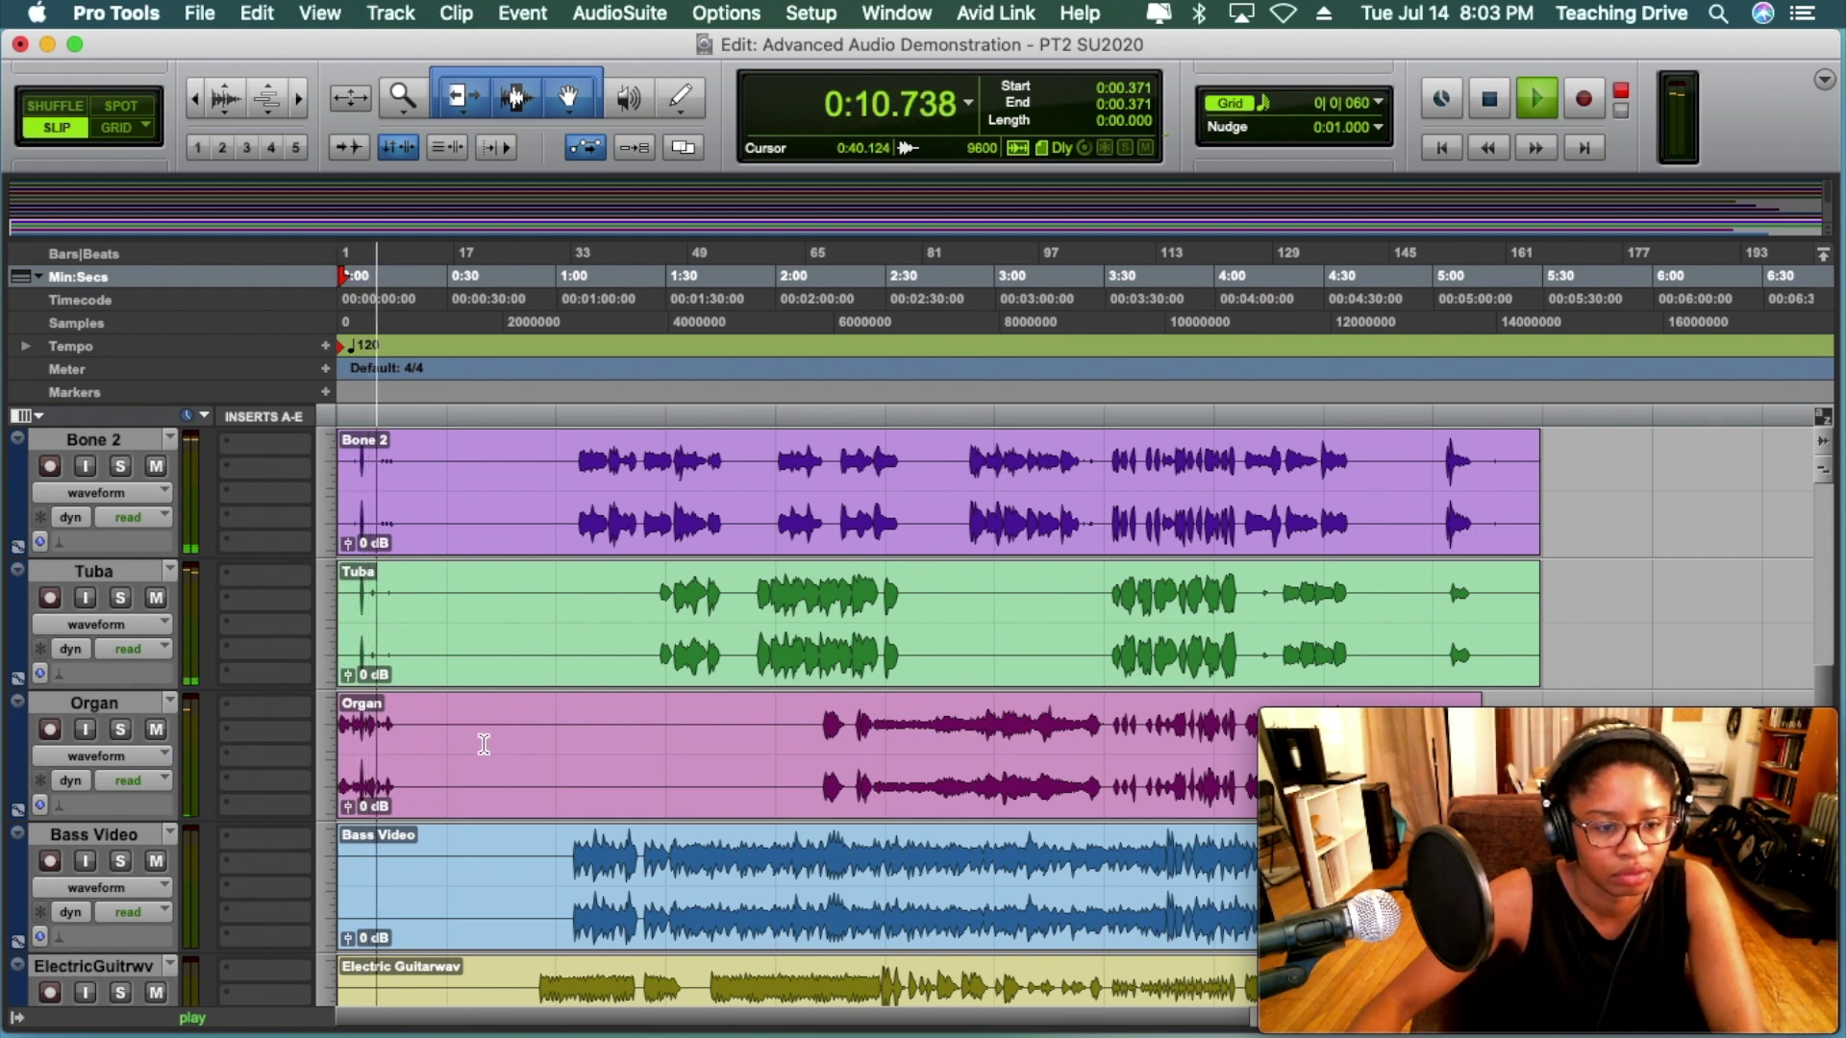
pyautogui.press('space')
# Review the full list of vocal and instrument tracks down to Master 1 and return to Alto 1
pyautogui.scroll(8, 481, 745)
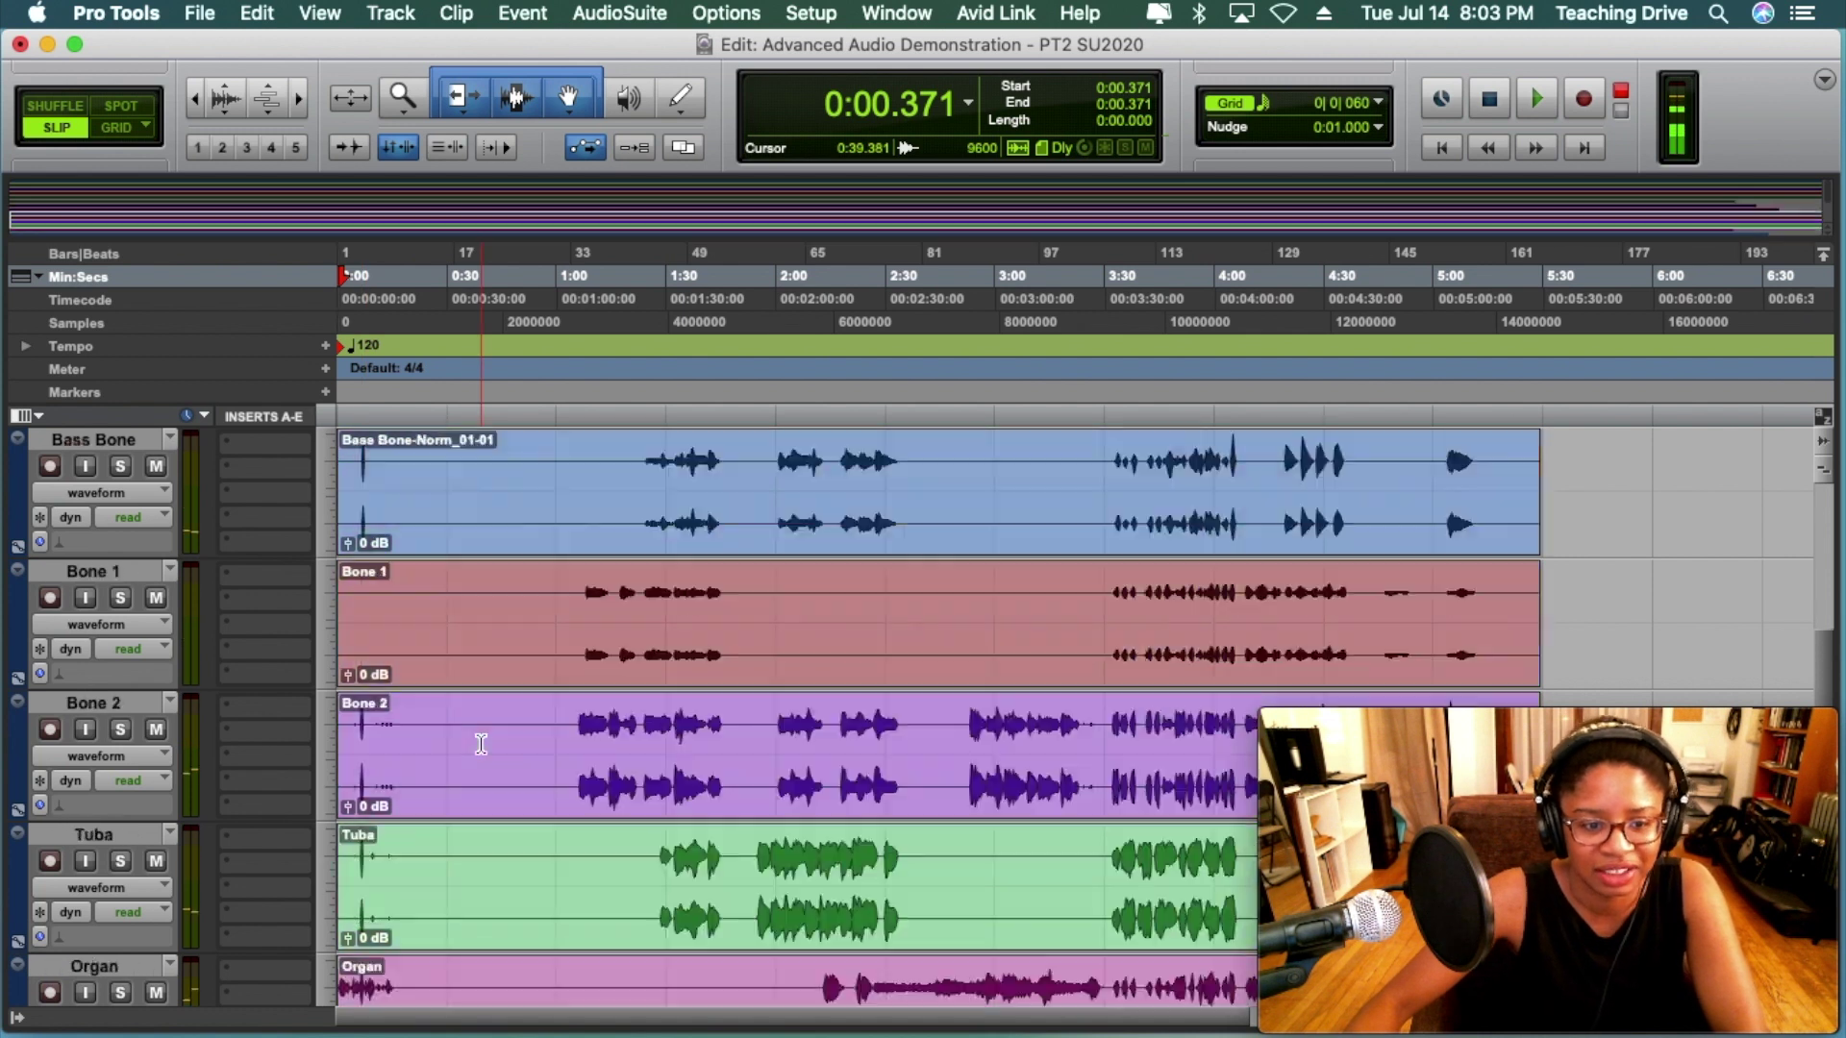
pyautogui.scroll(3, 478, 745)
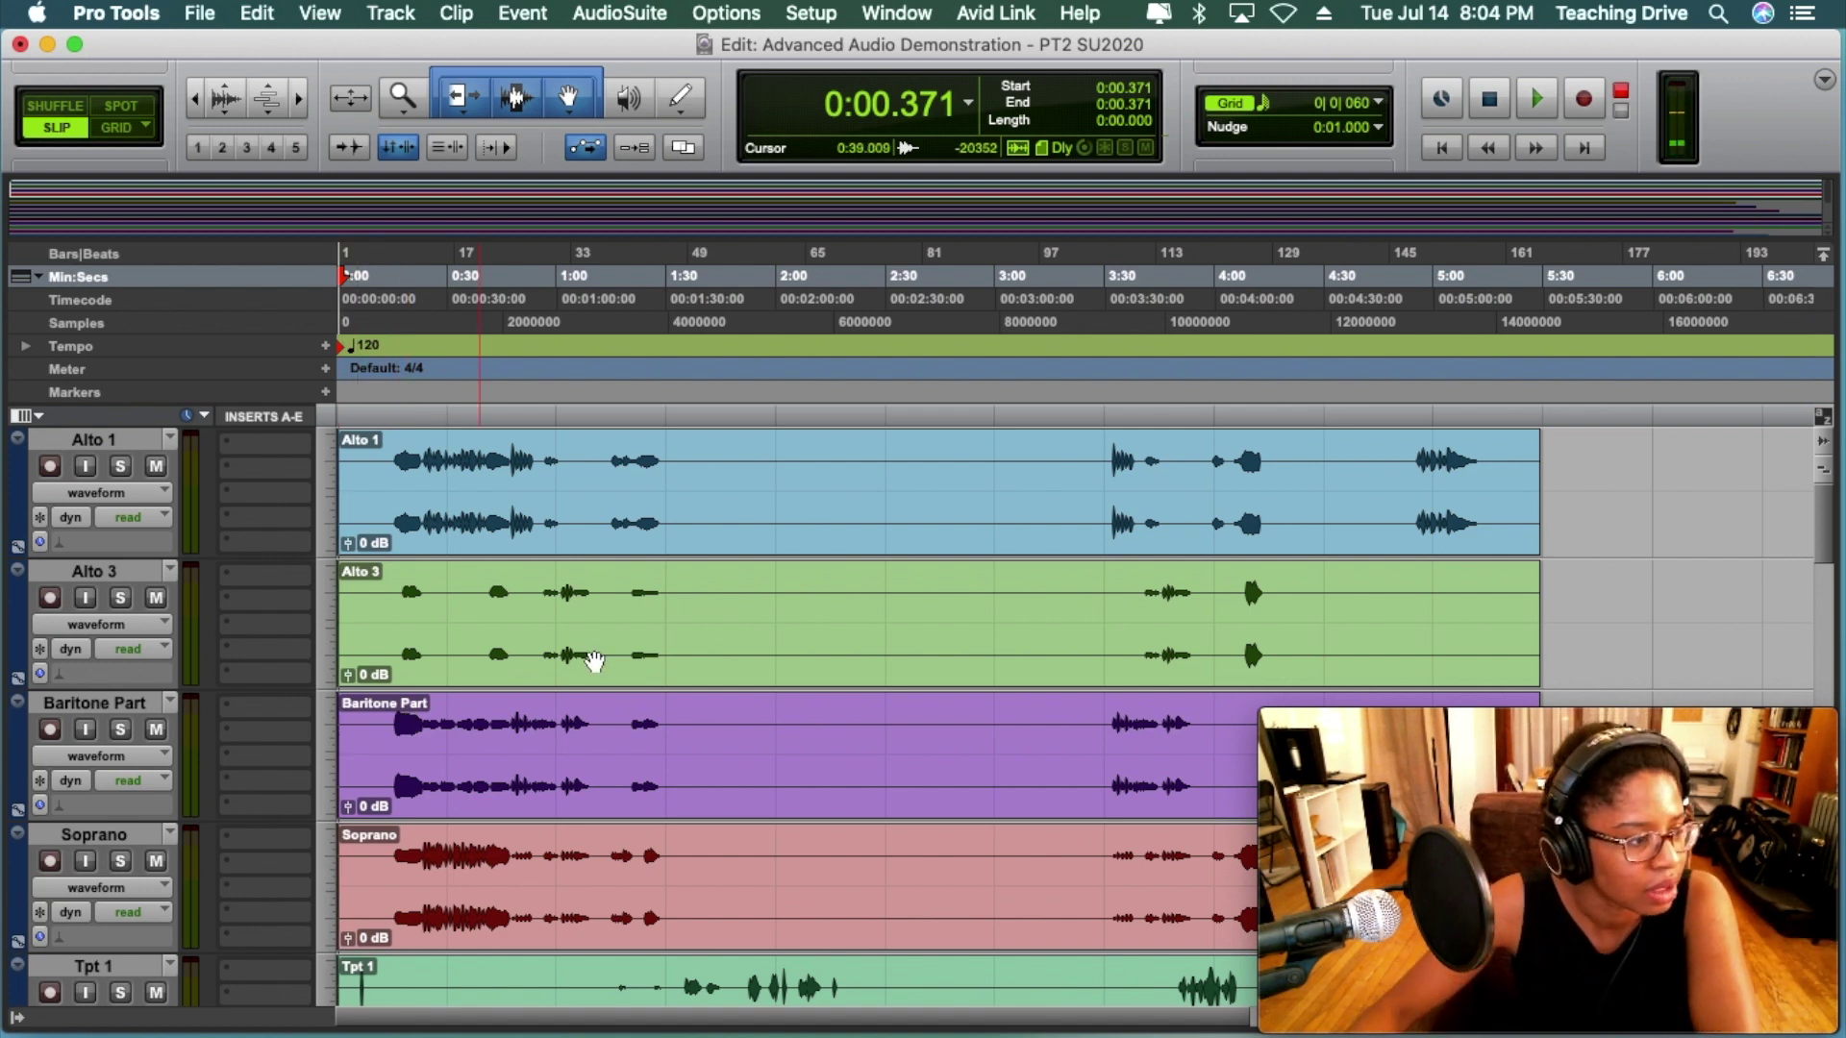
pyautogui.scroll(-3, 577, 678)
pyautogui.scroll(3, 576, 678)
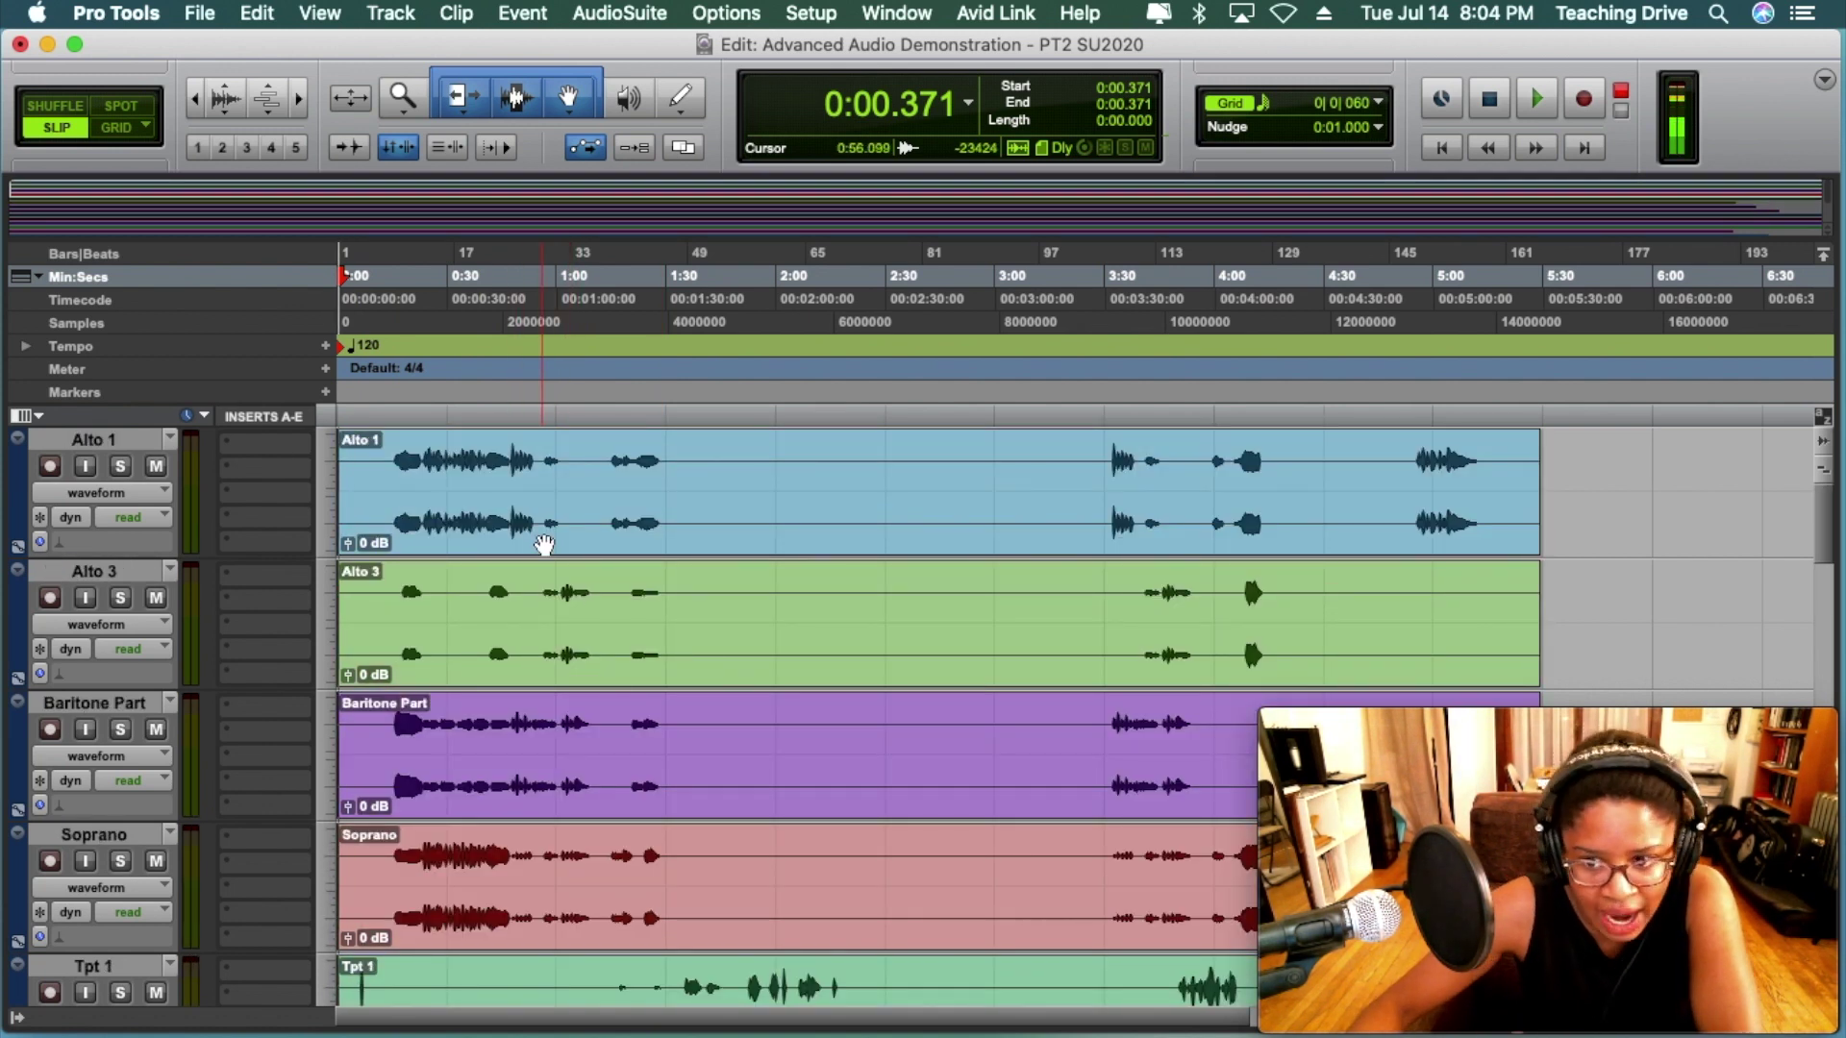
pyautogui.scroll(-10, 1355, 535)
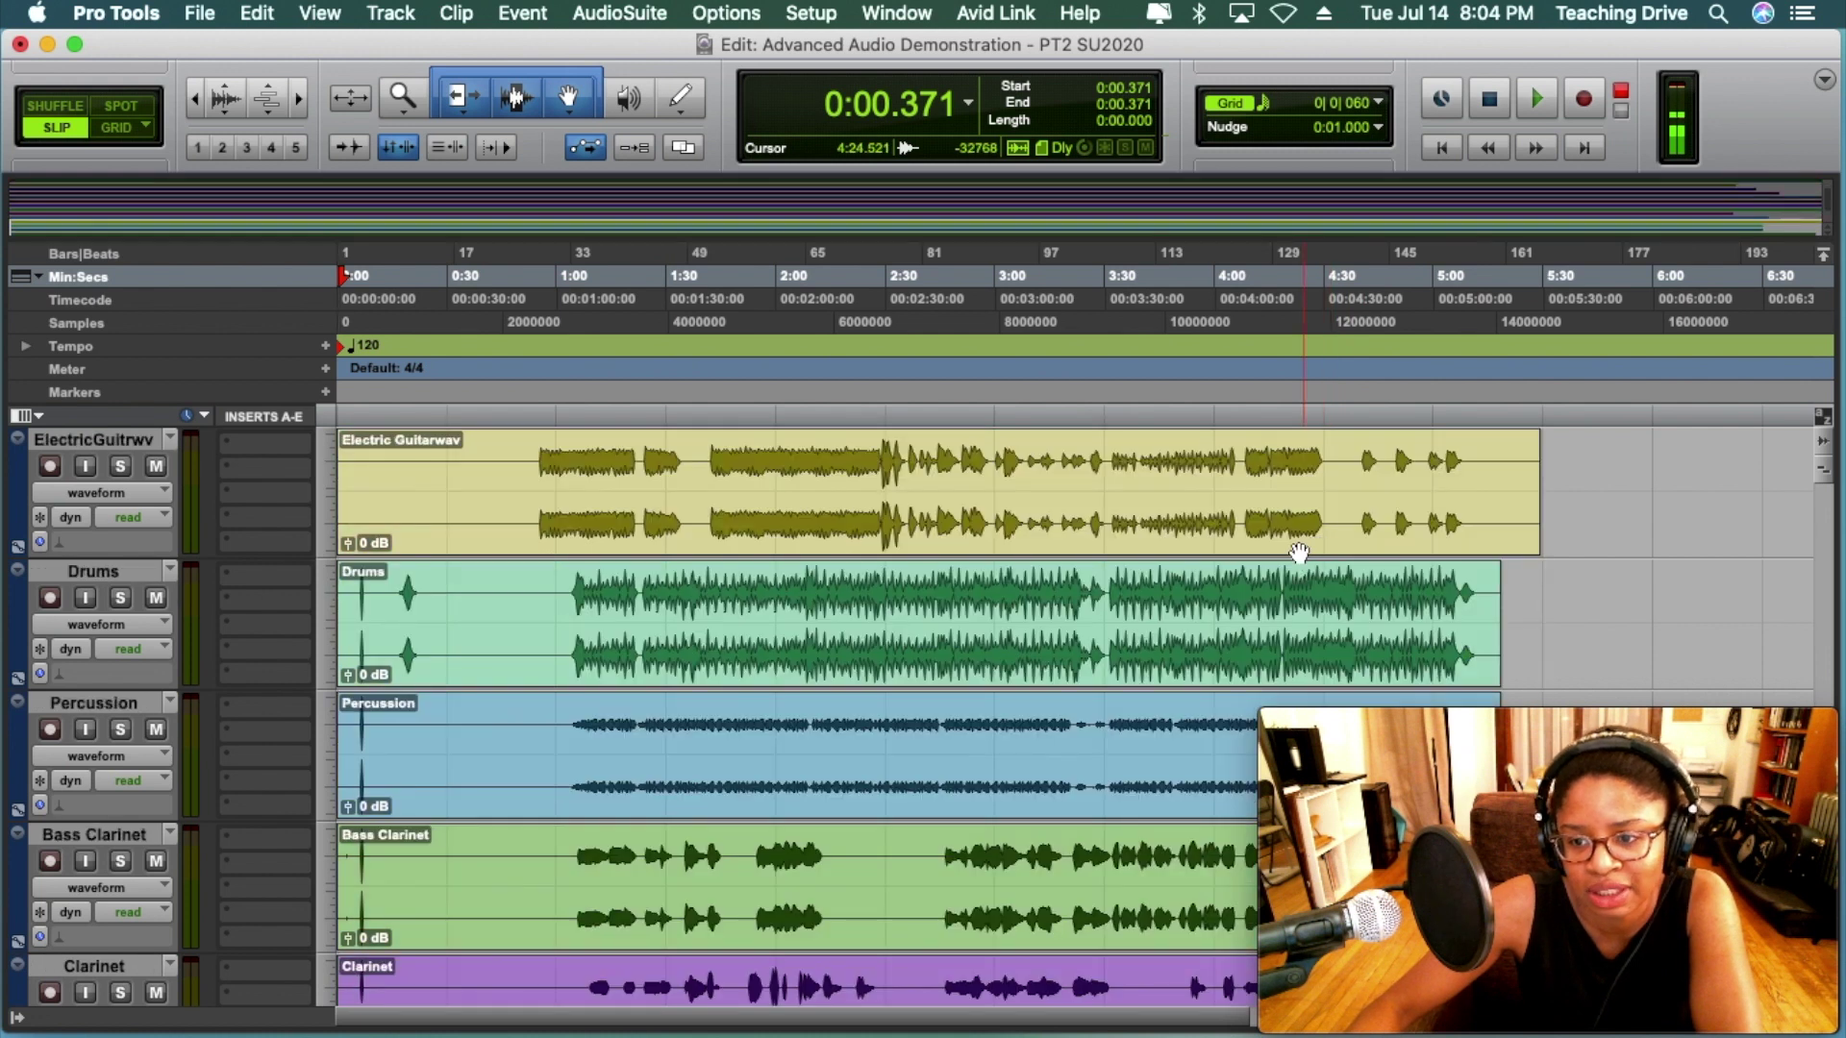
pyautogui.scroll(-5, 1299, 553)
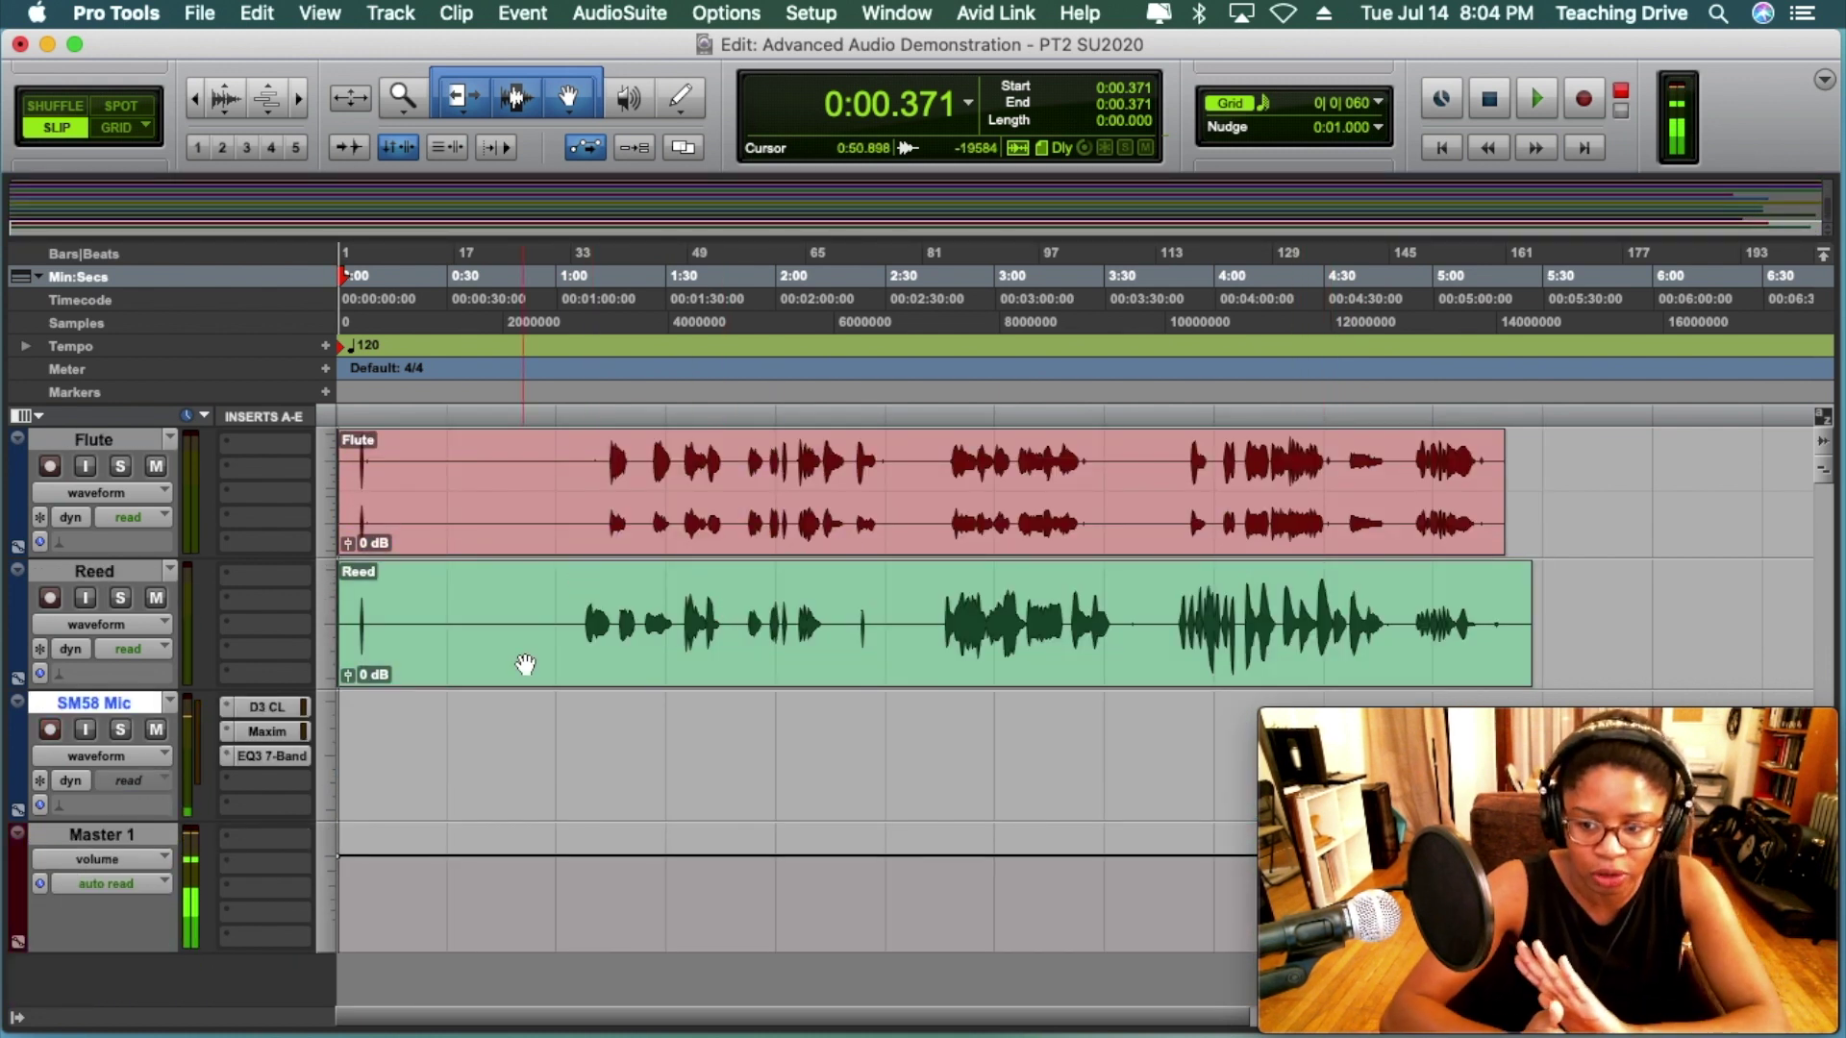
pyautogui.hotkey('shift', 'r')
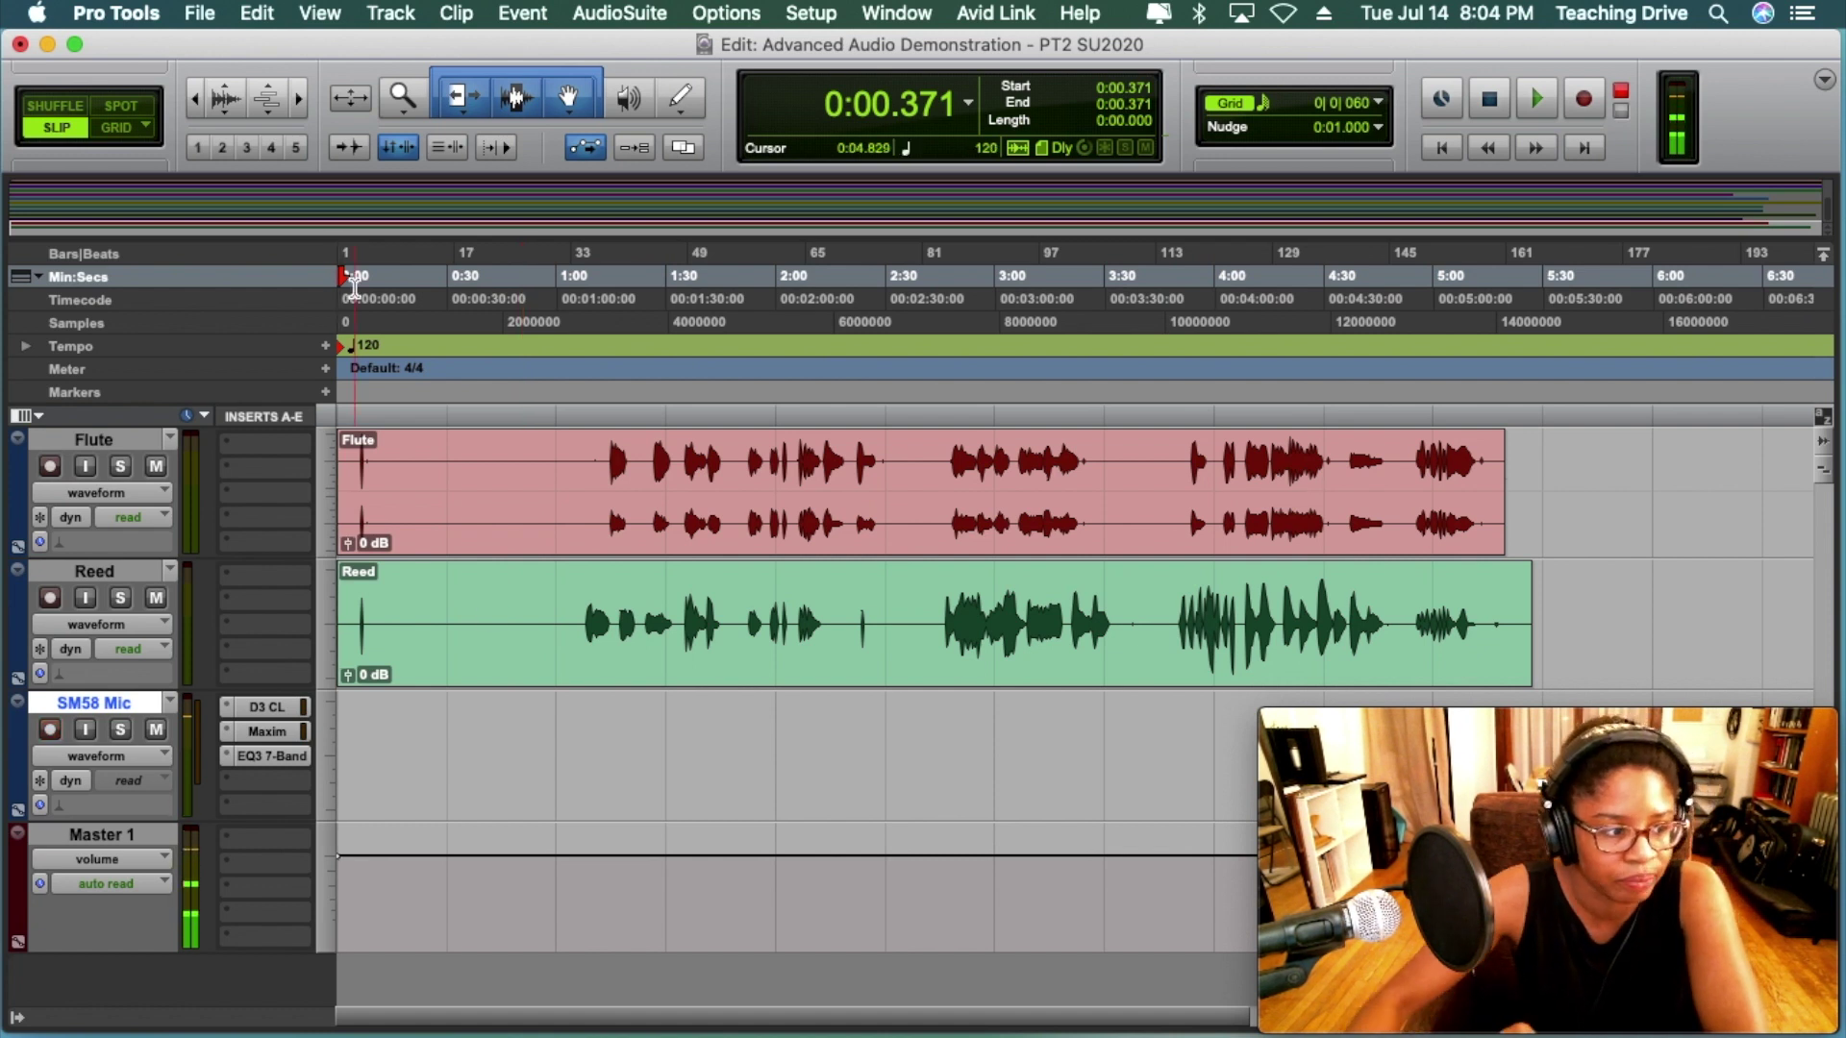
pyautogui.scroll(3, 682, 607)
pyautogui.scroll(10, 681, 607)
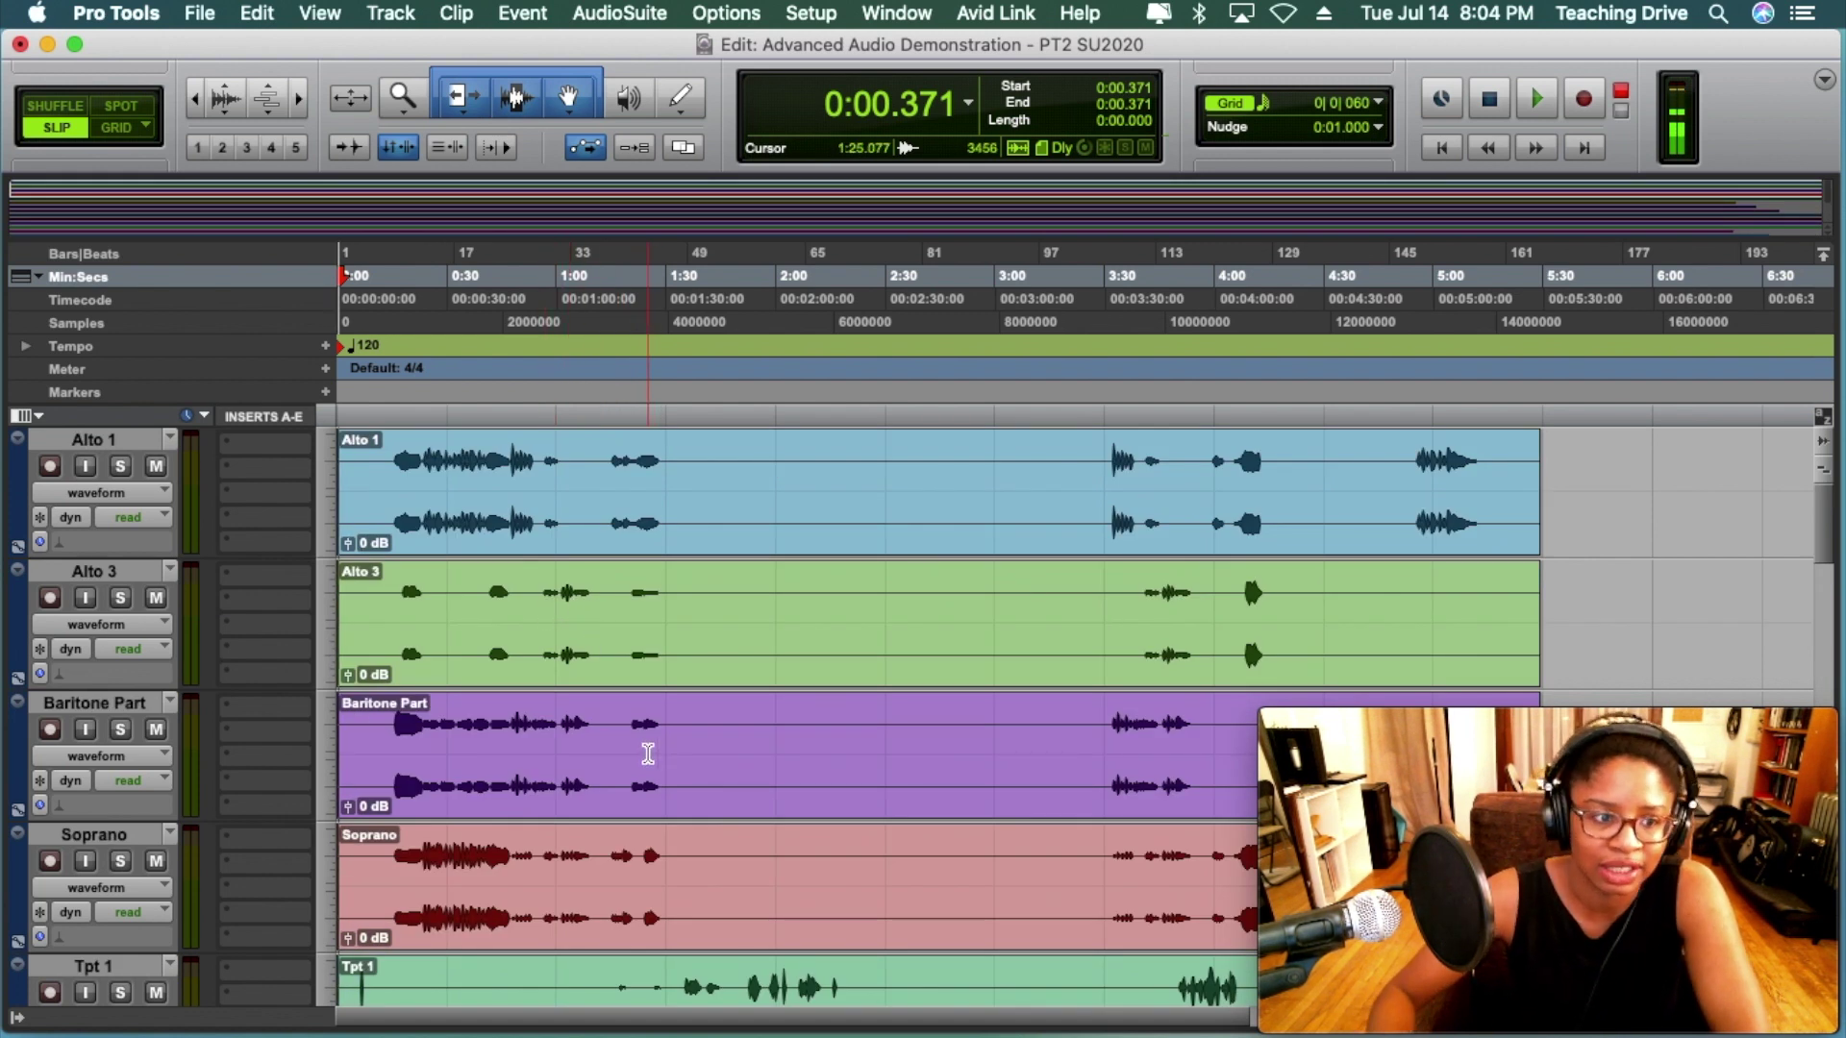
# Set up one new stereo Master Fader track and cancel its creation
pyautogui.click(382, 15)
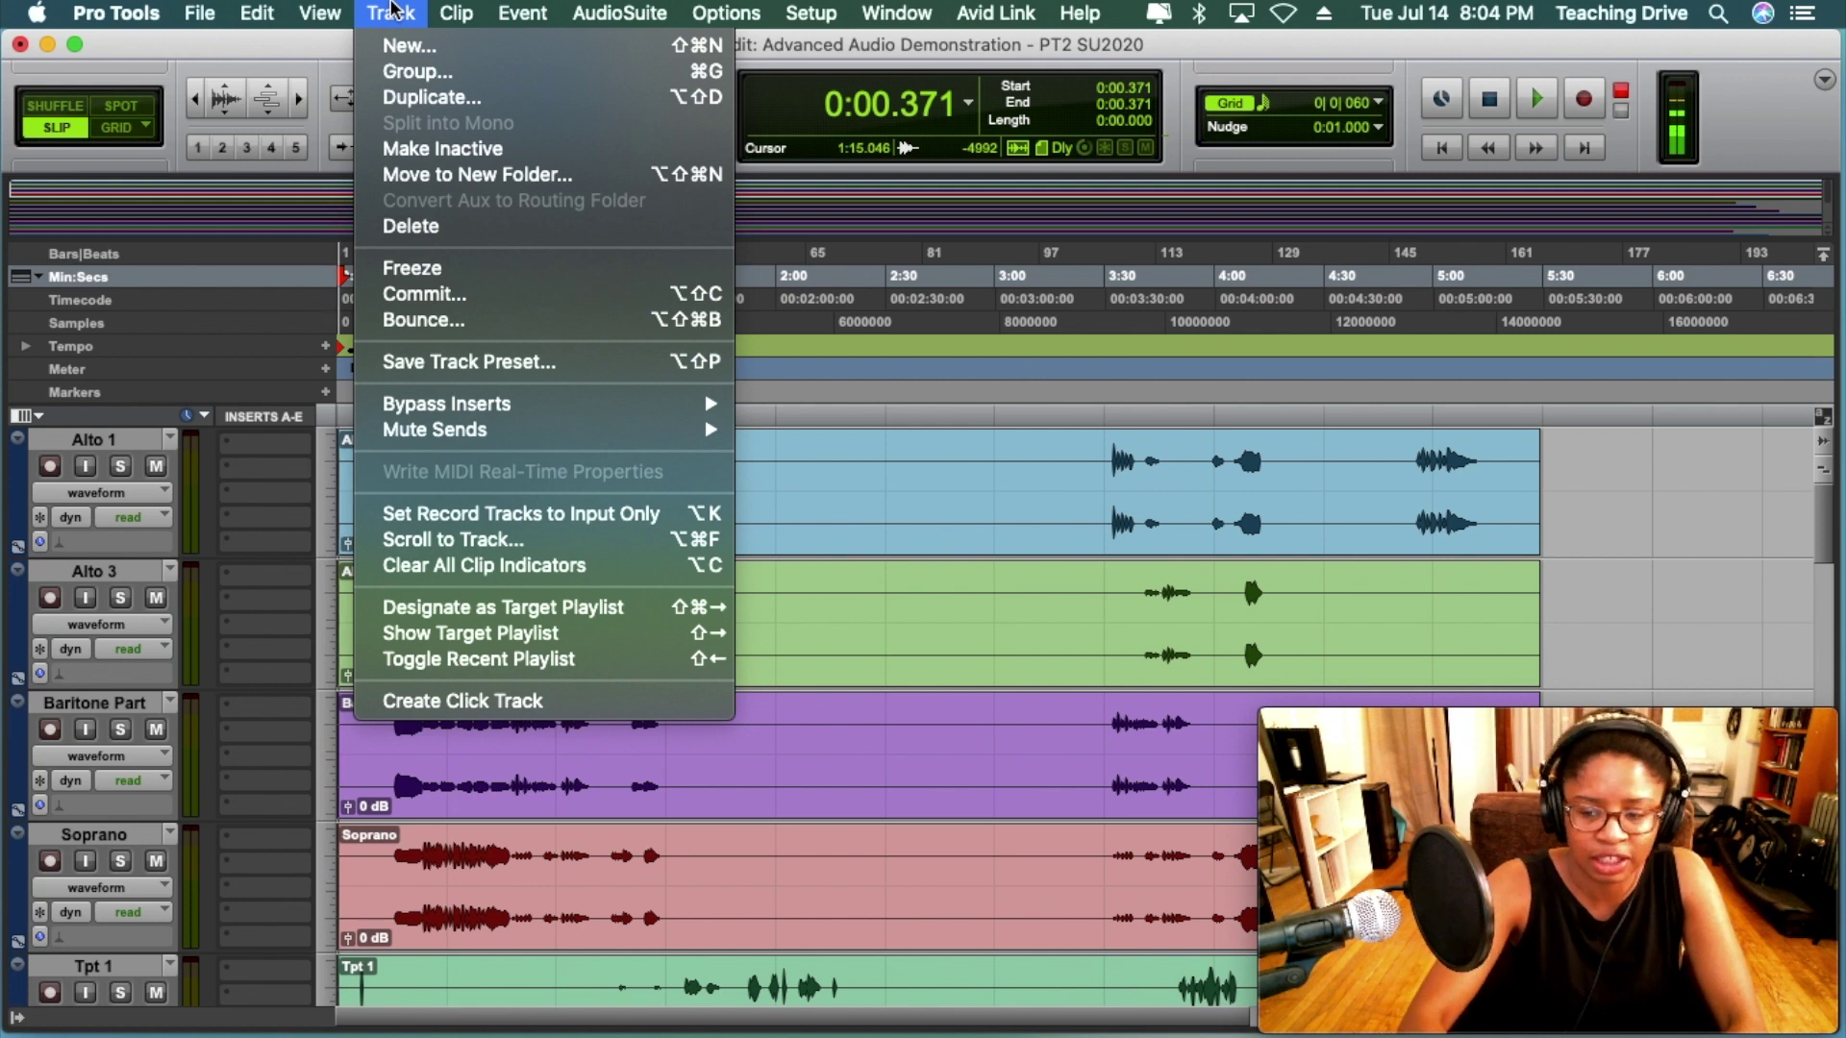
pyautogui.click(410, 46)
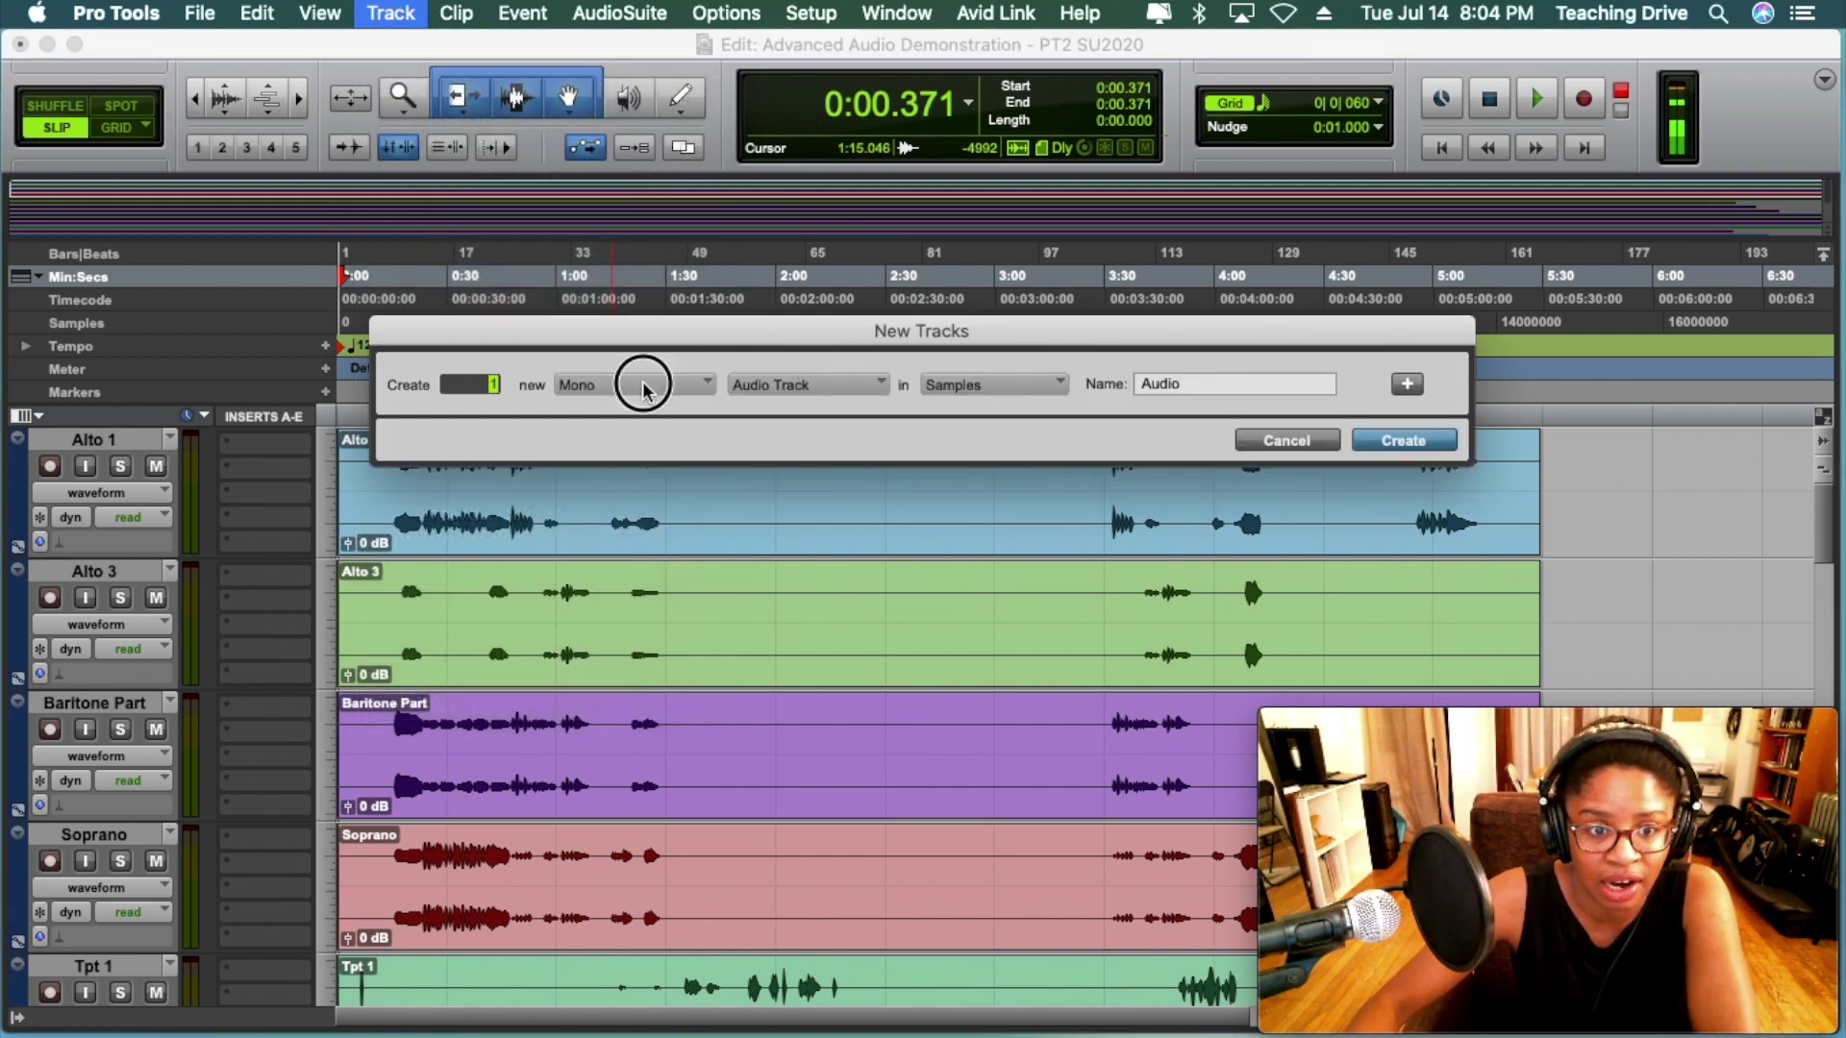
pyautogui.click(643, 389)
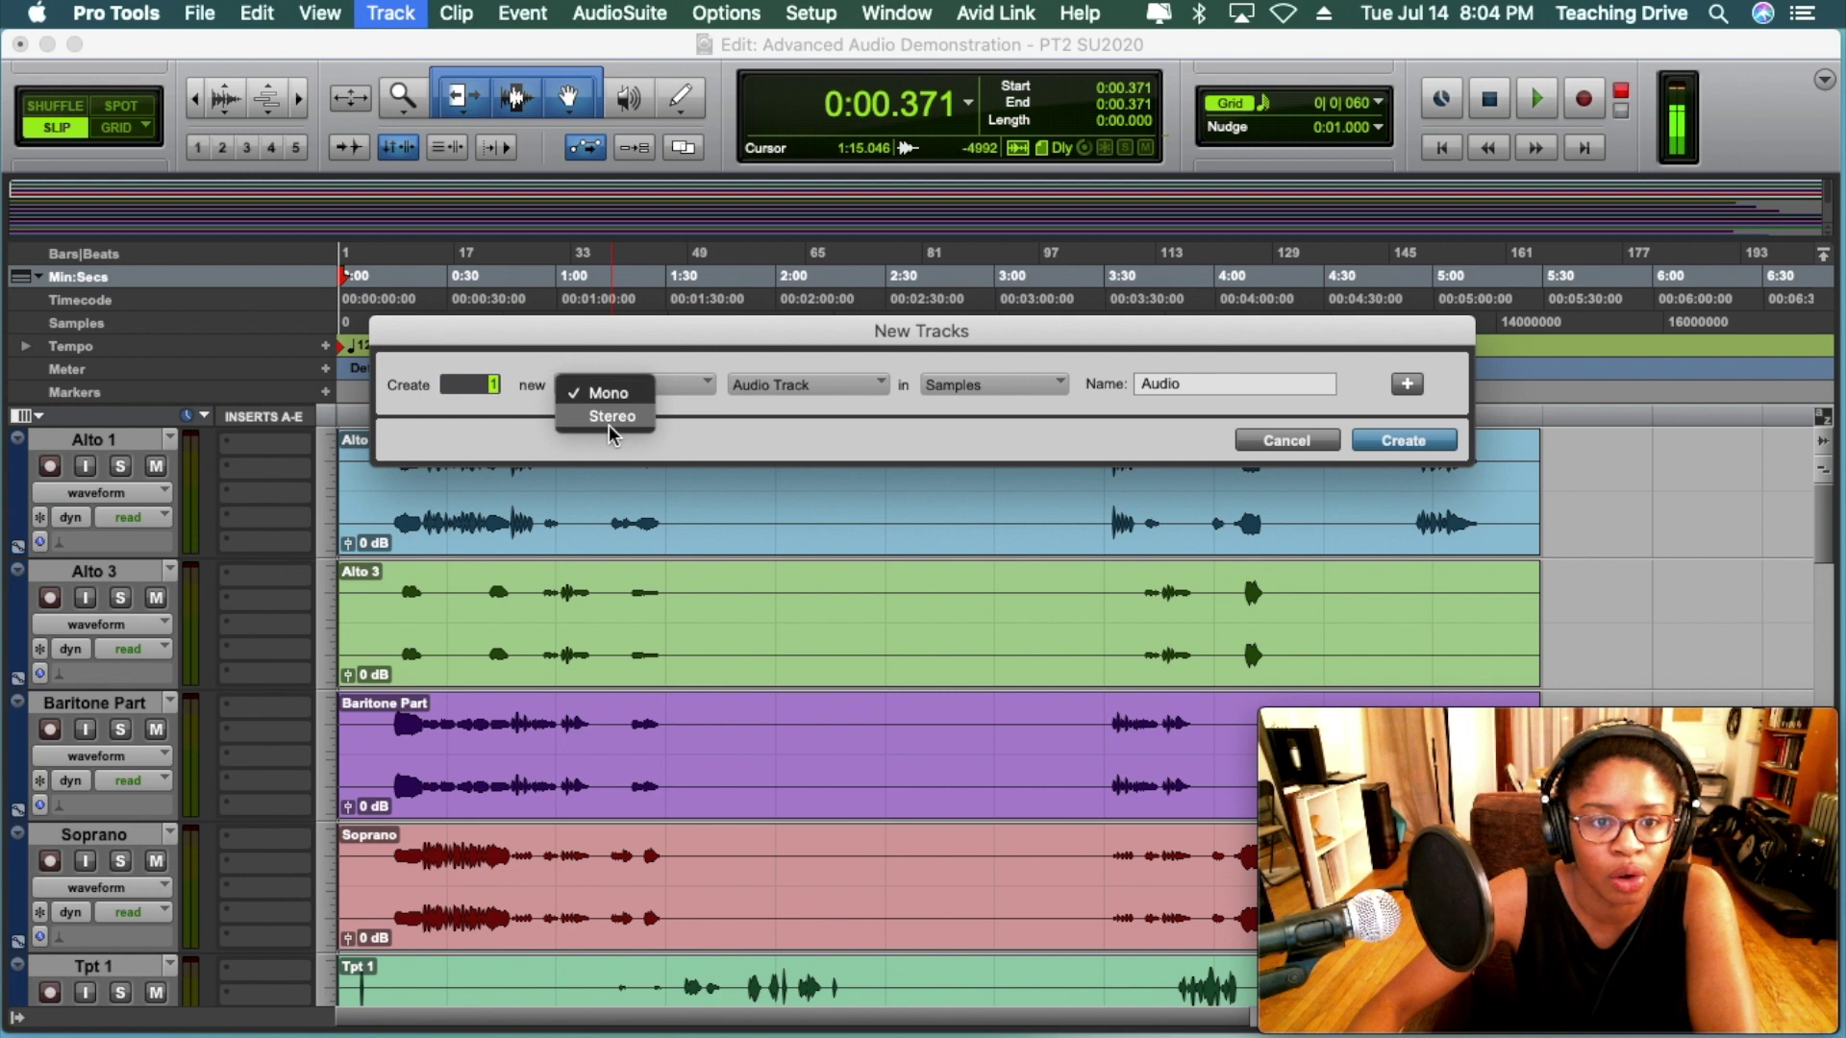
pyautogui.click(818, 384)
pyautogui.click(825, 433)
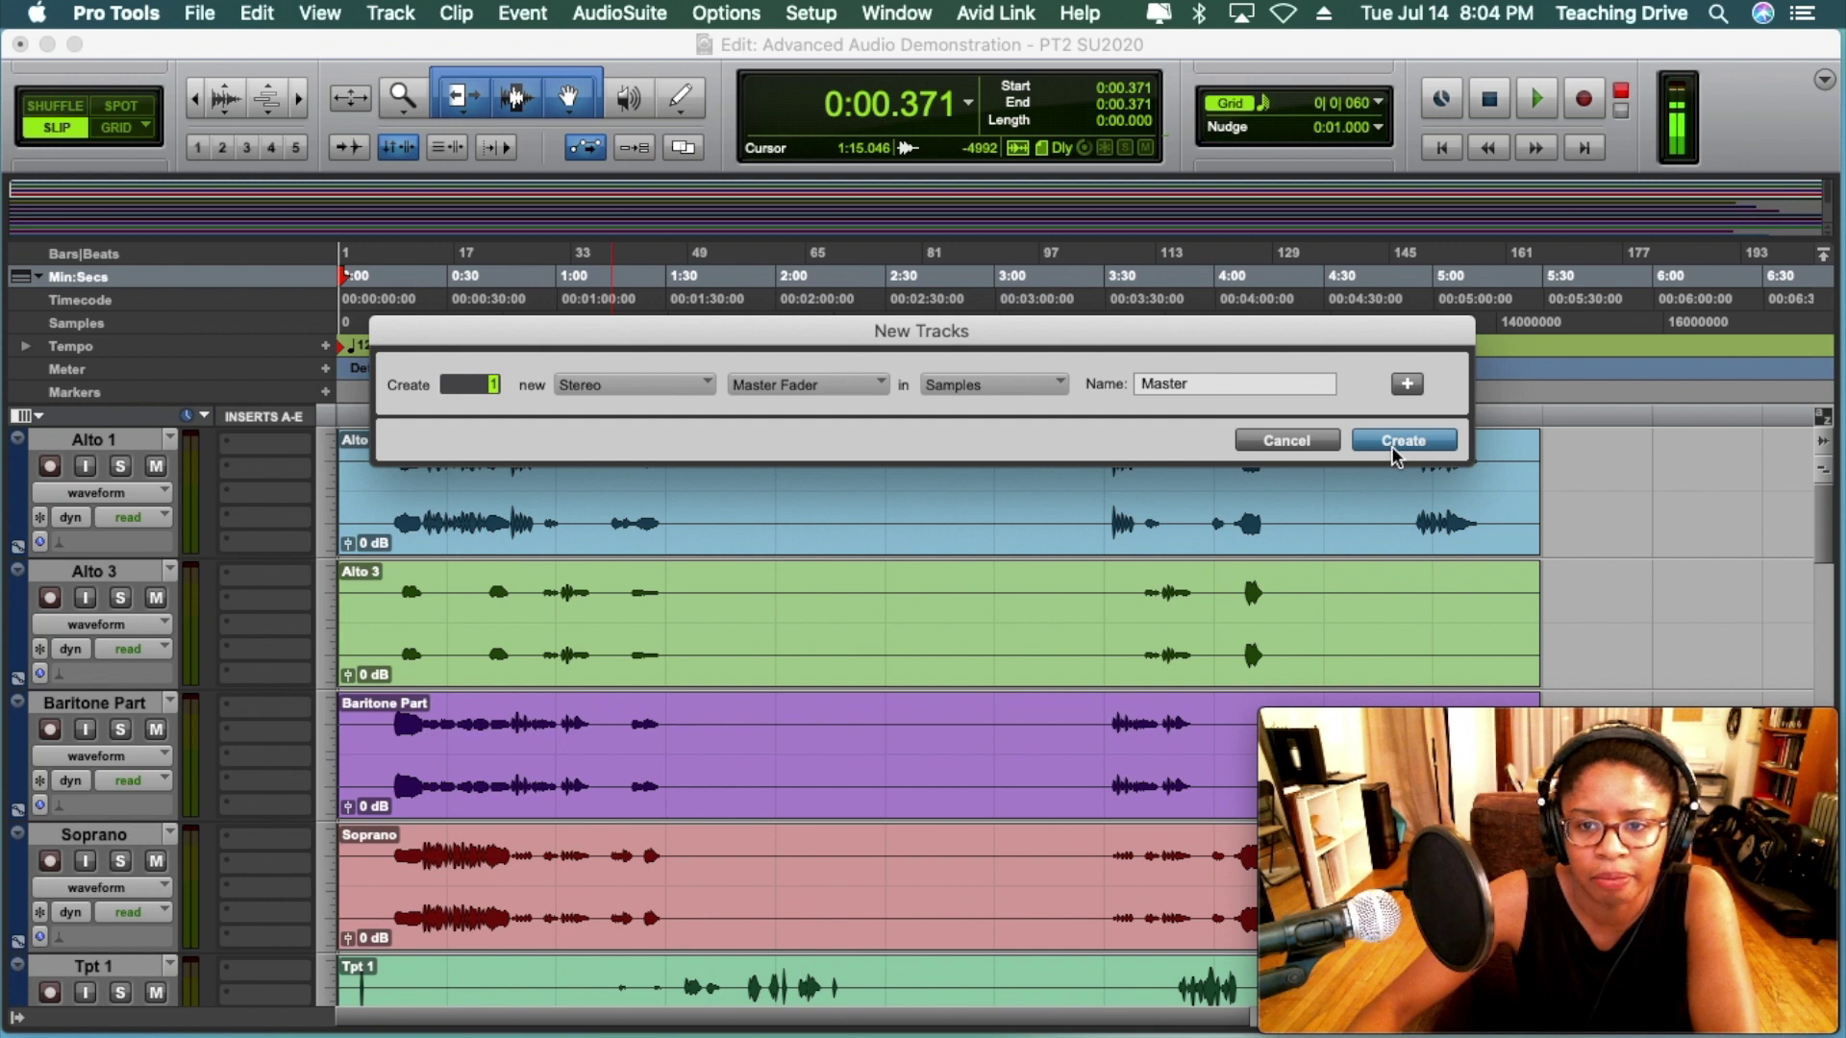
pyautogui.click(1284, 442)
# Check the existing Master 1 track at the end of the session and open the Mix window
pyautogui.scroll(-5, 581, 561)
pyautogui.scroll(-10, 581, 561)
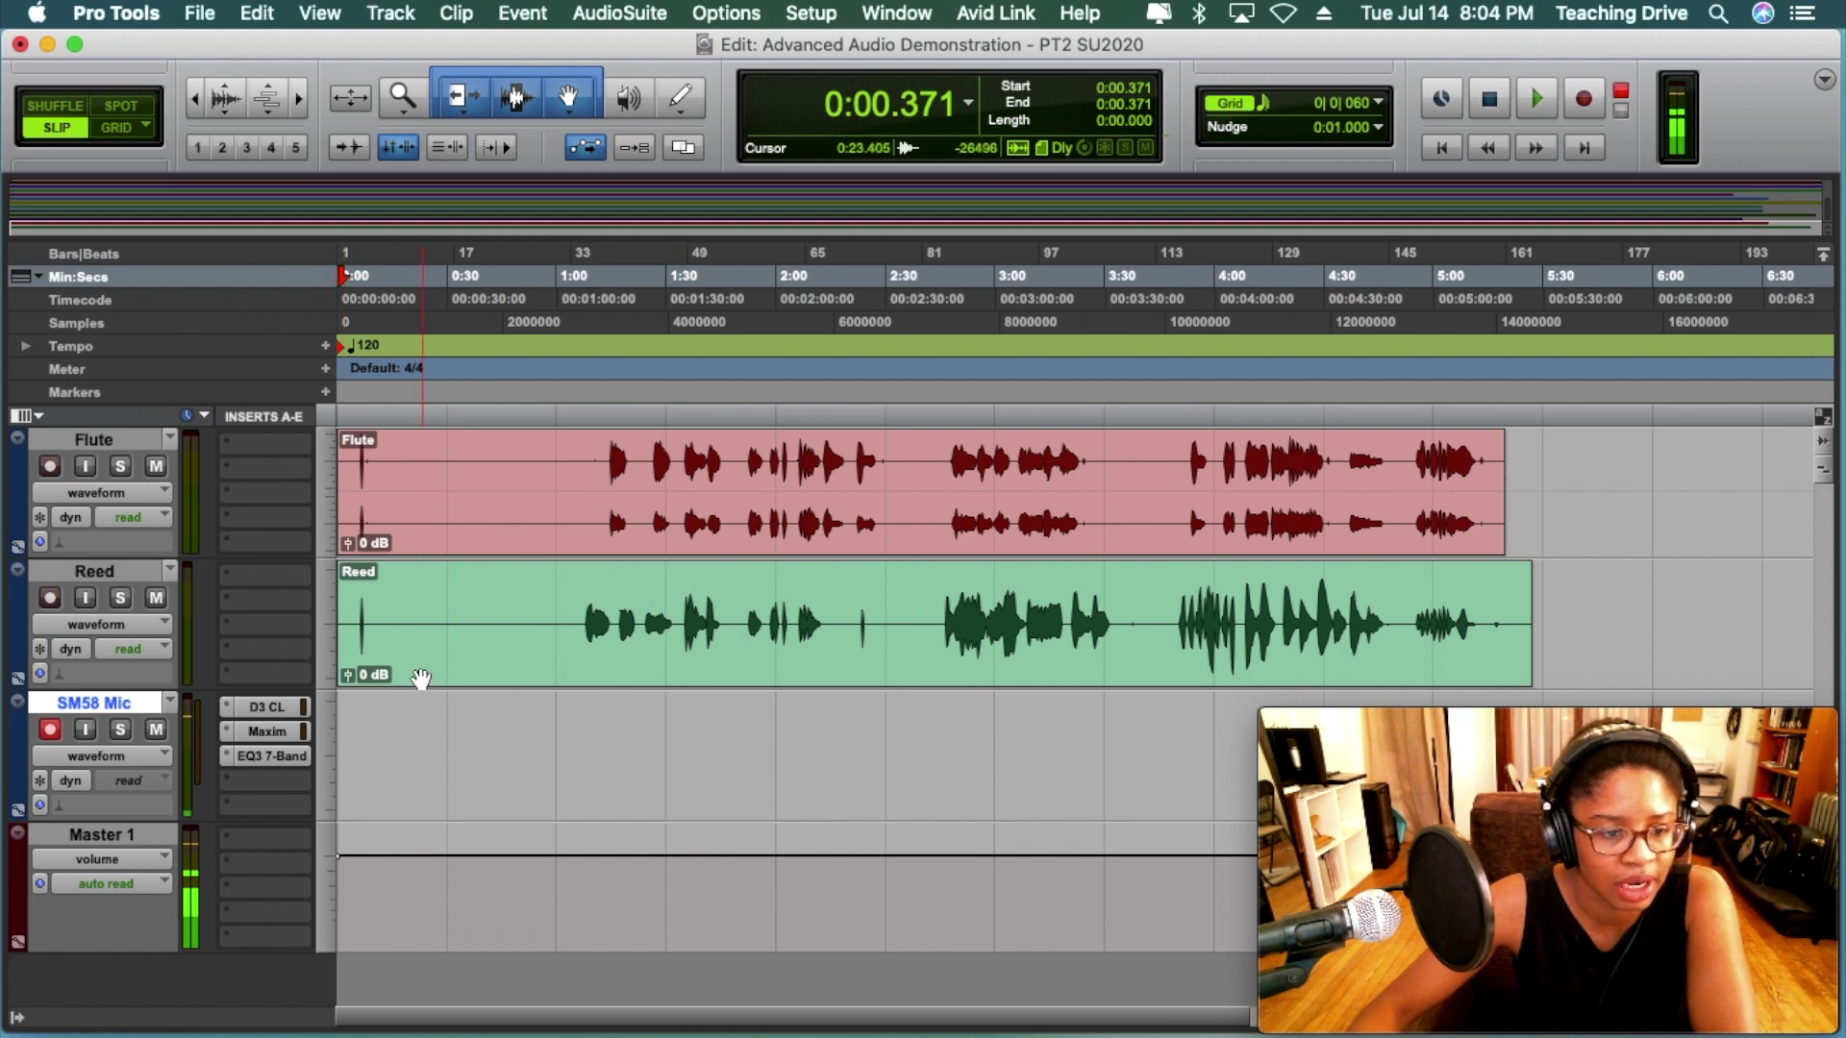
pyautogui.scroll(8, 411, 673)
pyautogui.scroll(5, 411, 663)
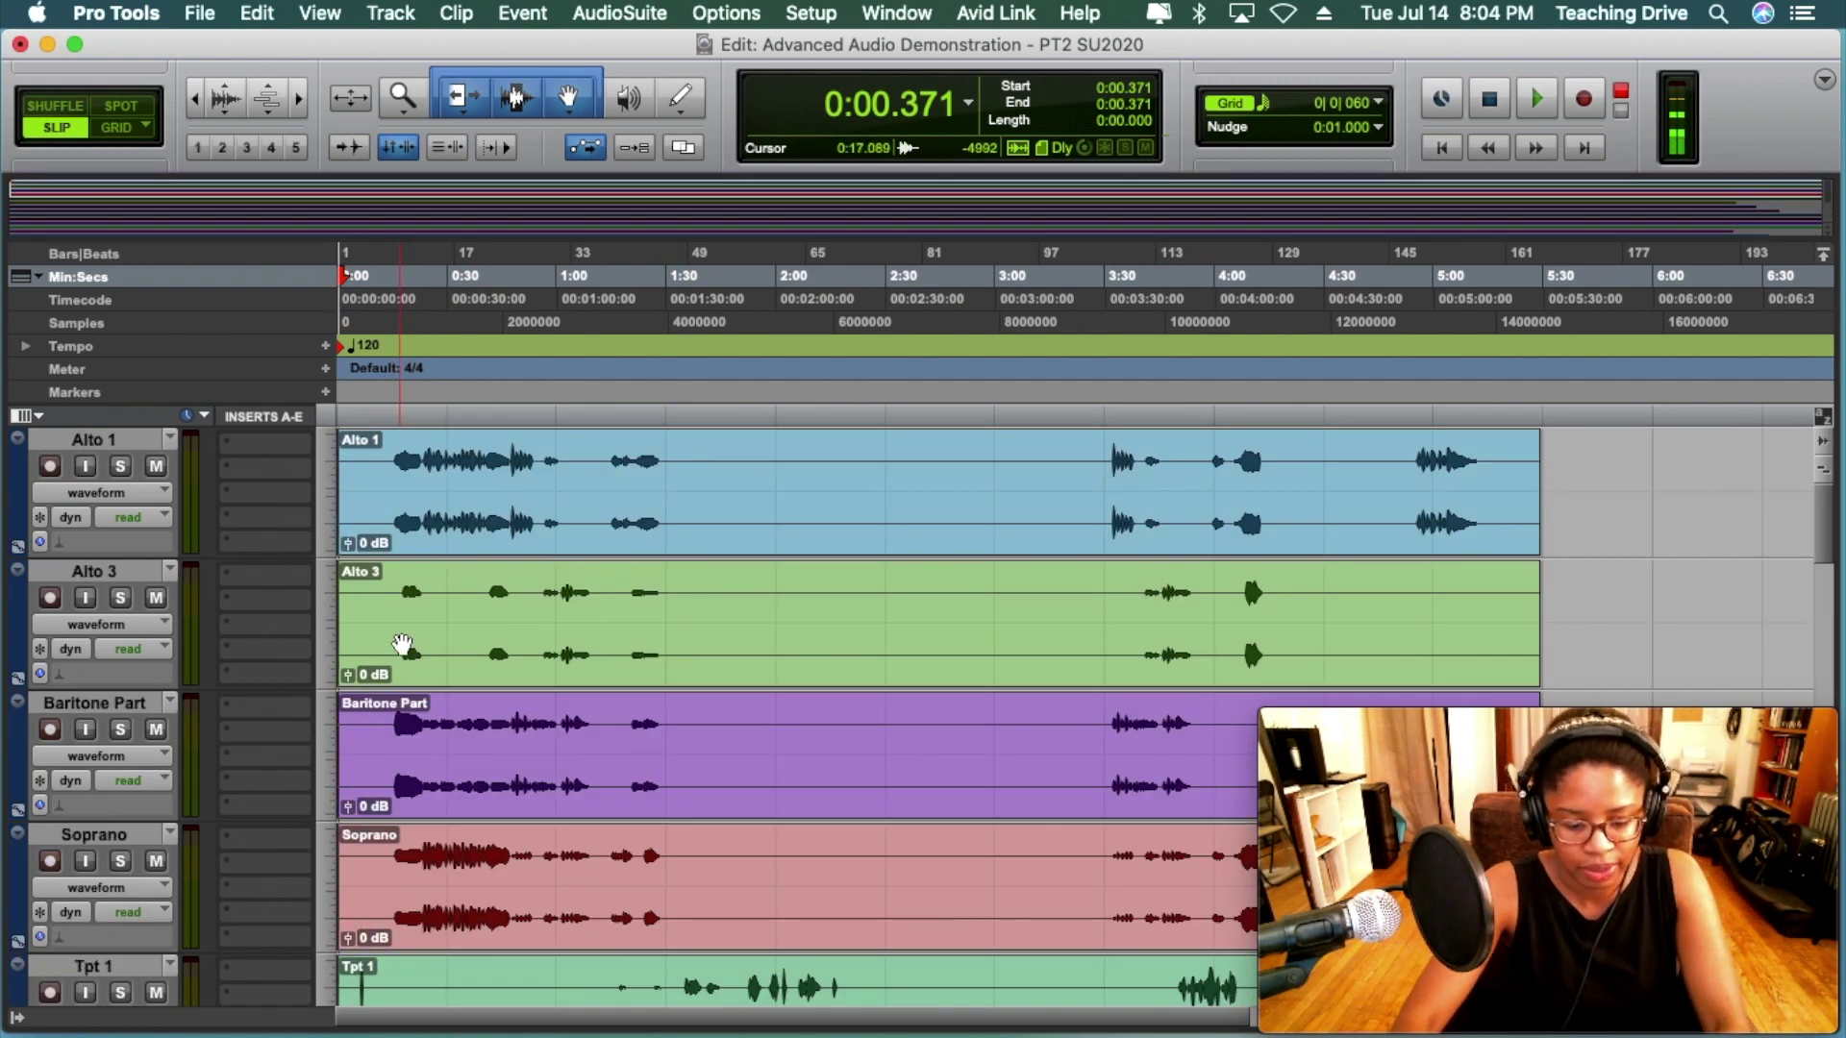
pyautogui.press('super+=')
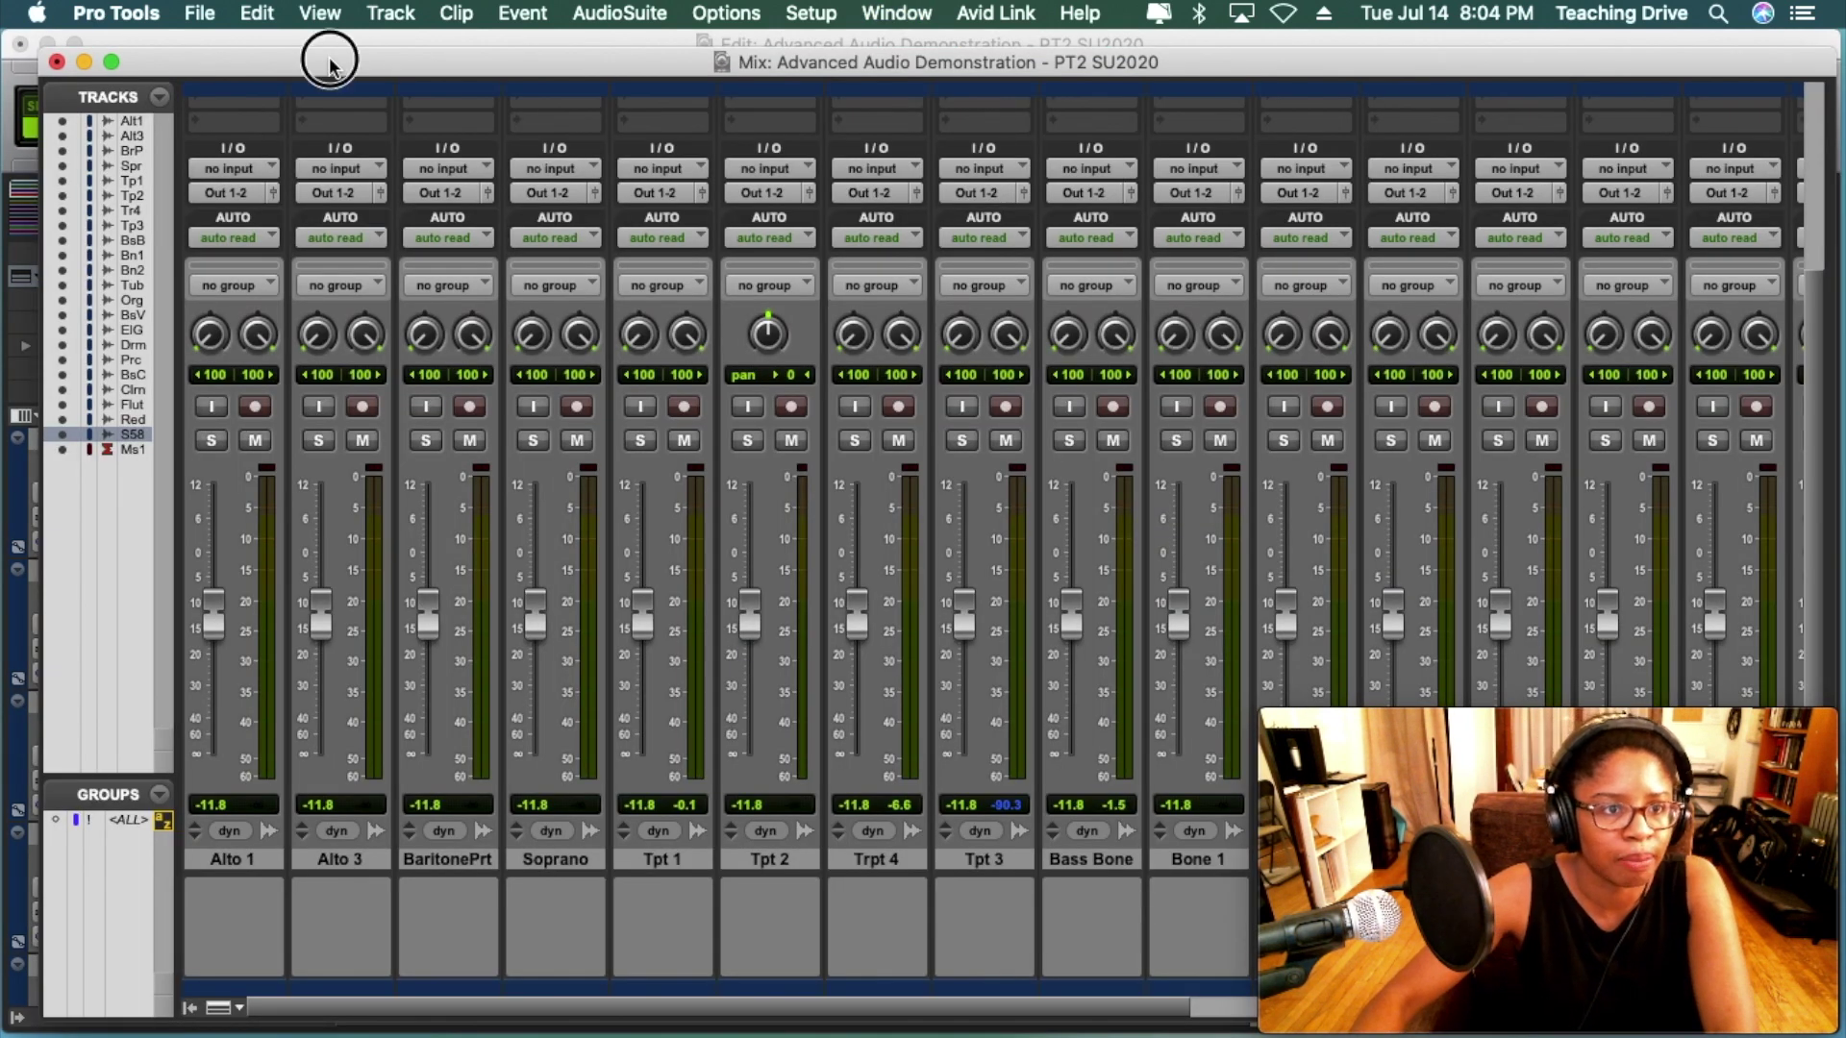
# Activate the ALL group, reset every track fader together to 0.0 dB, and deactivate the group
pyautogui.moveTo(328, 60); pyautogui.dragTo(291, 59)
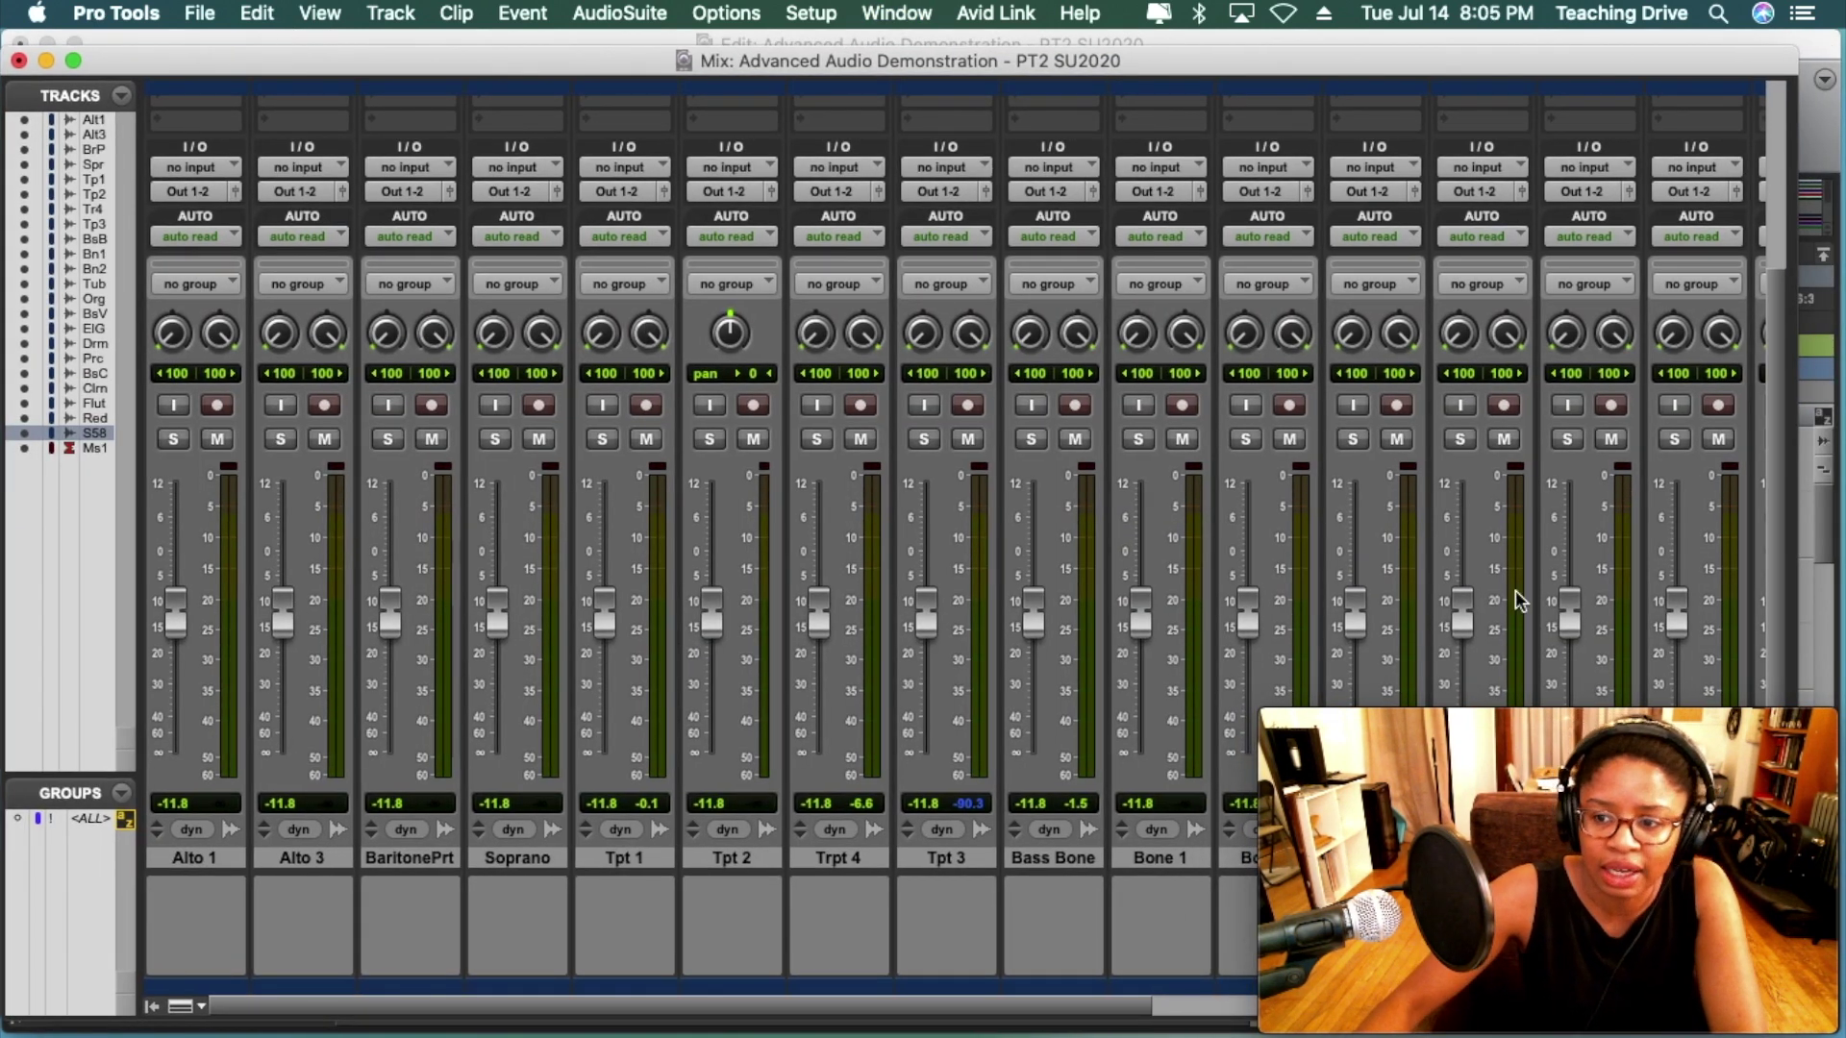
pyautogui.click(104, 817)
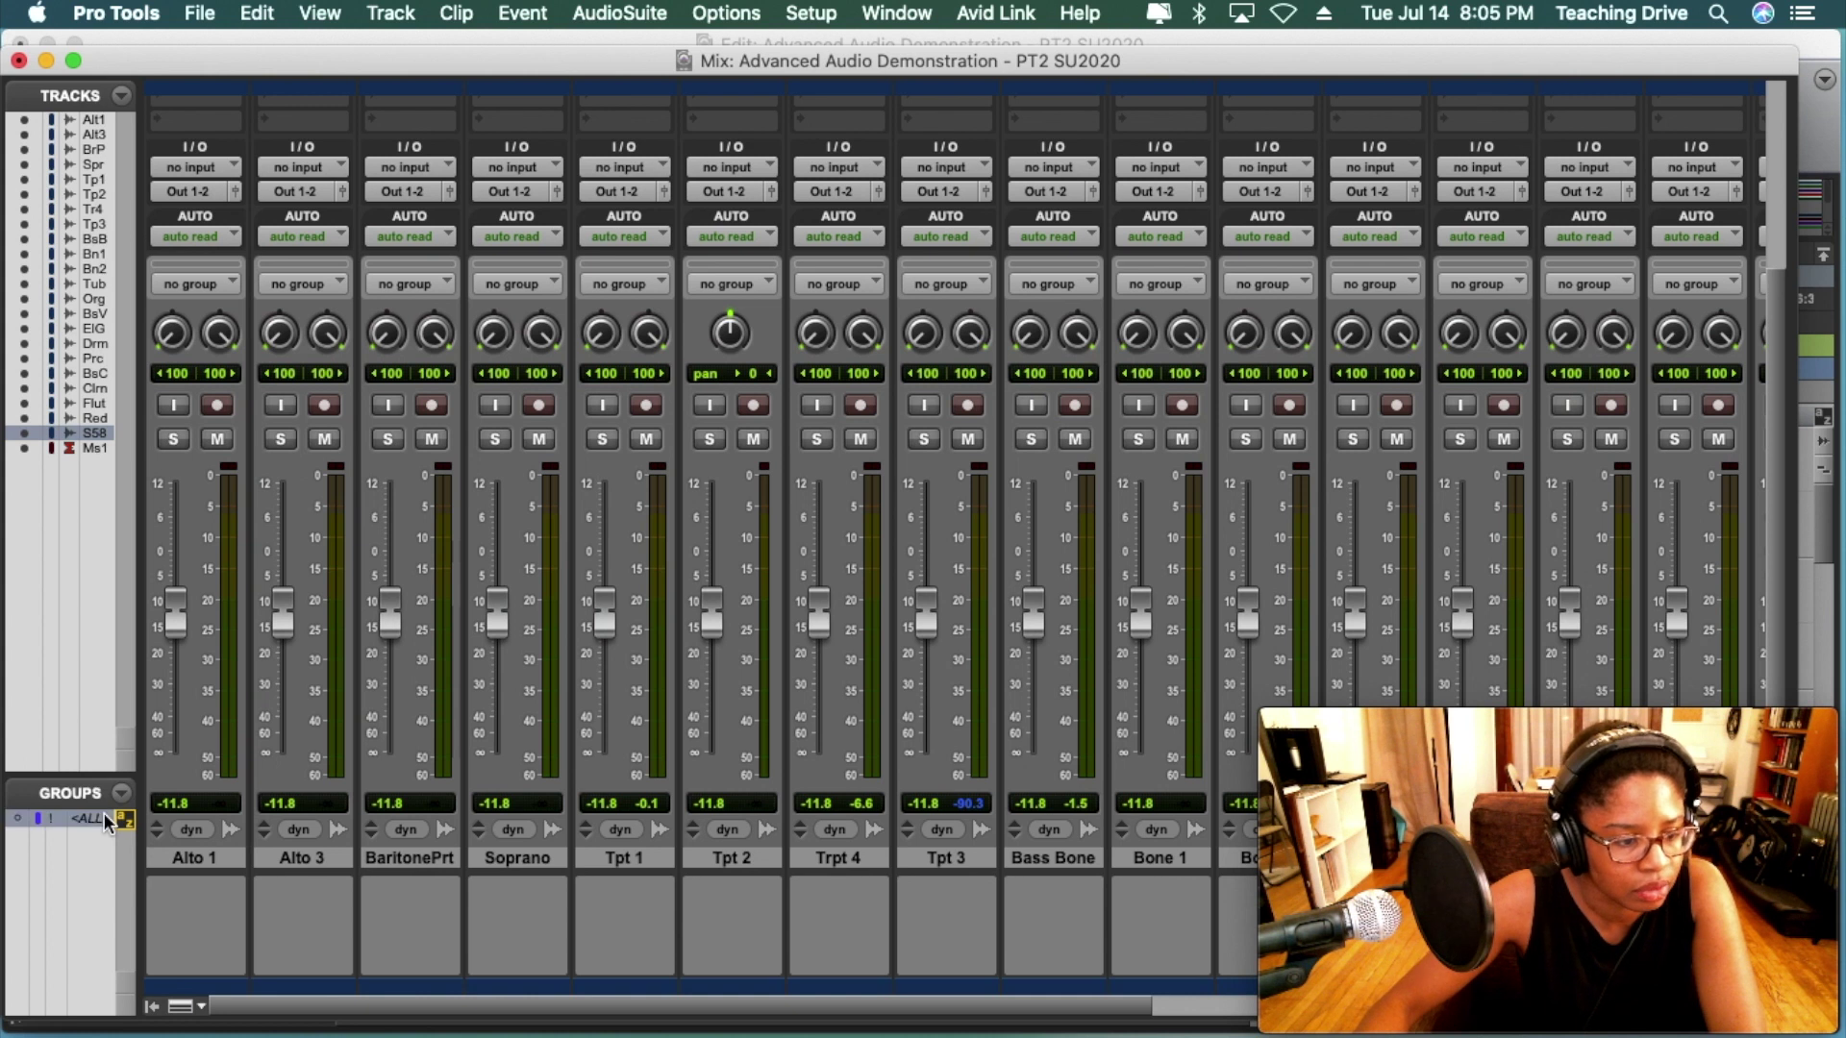
pyautogui.keyDown('alt'); pyautogui.click(175, 623); pyautogui.keyUp('alt')
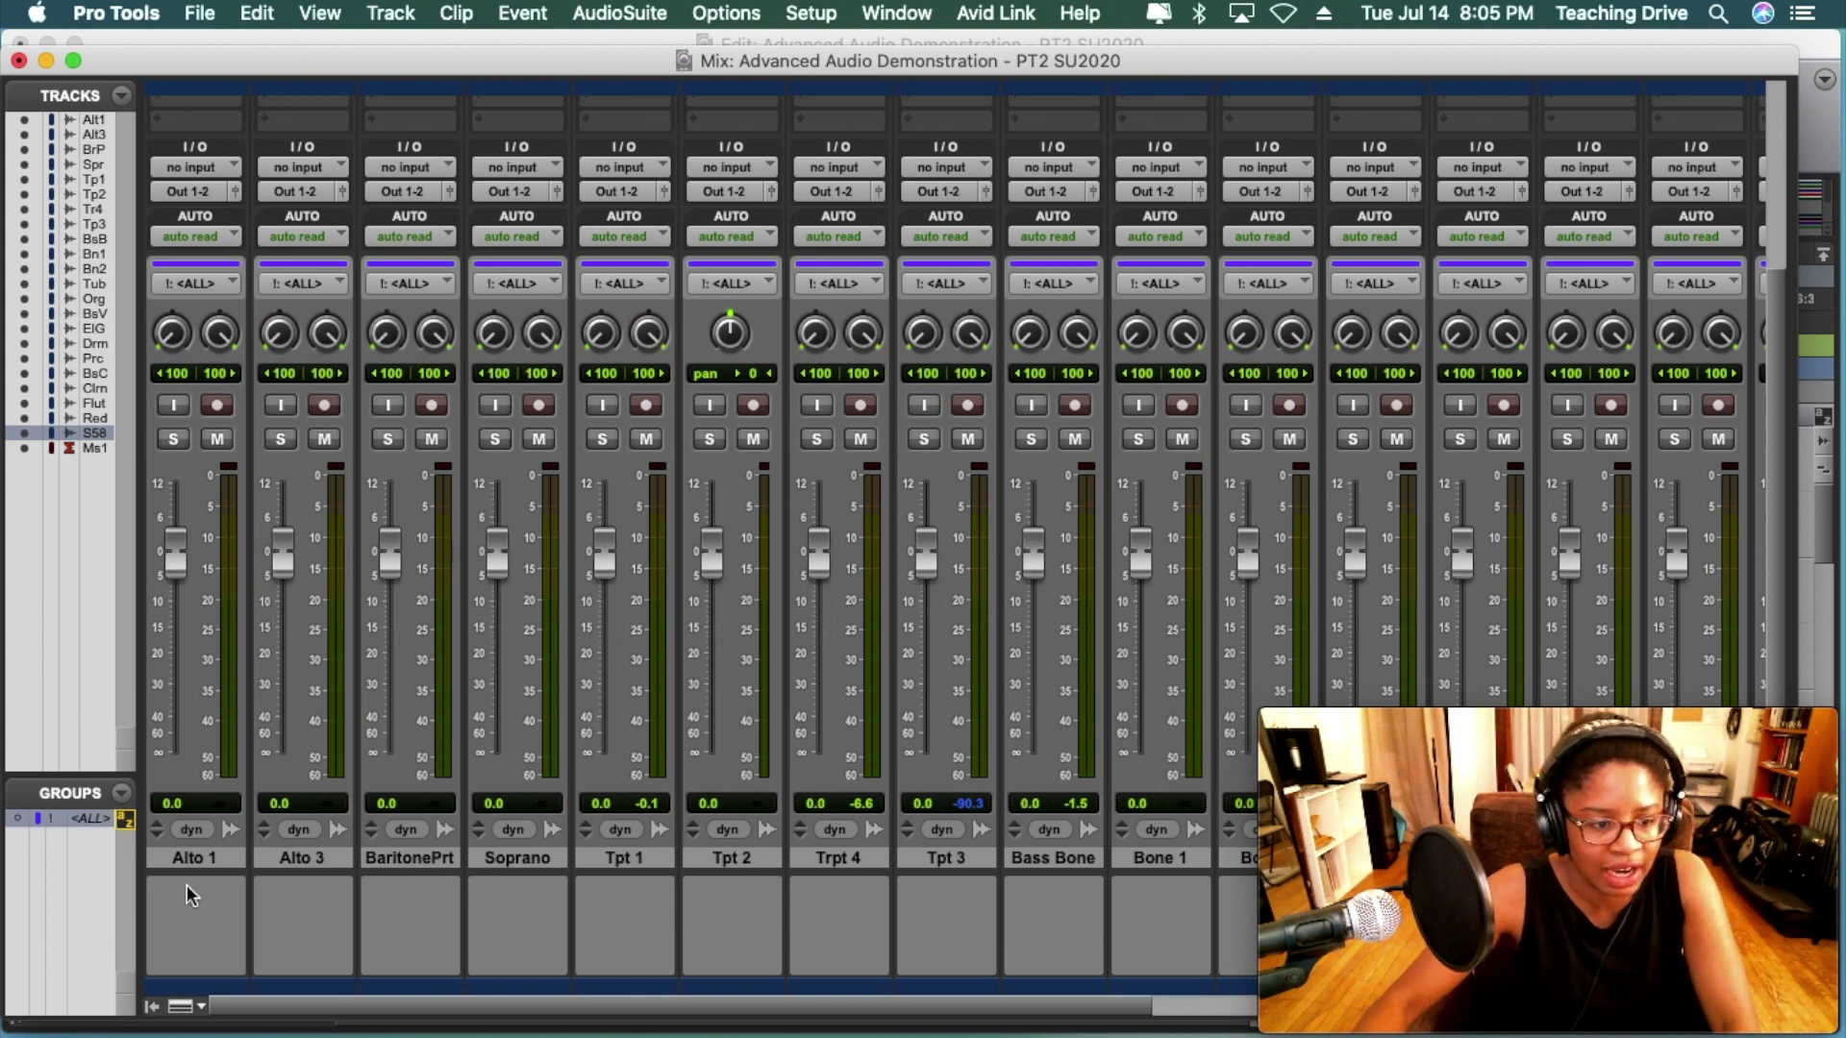
pyautogui.click(95, 821)
# Check the channel strips from Alto 1 through to the master fader and view the inserts and sends
pyautogui.moveTo(330, 1006); pyautogui.dragTo(1087, 1021)
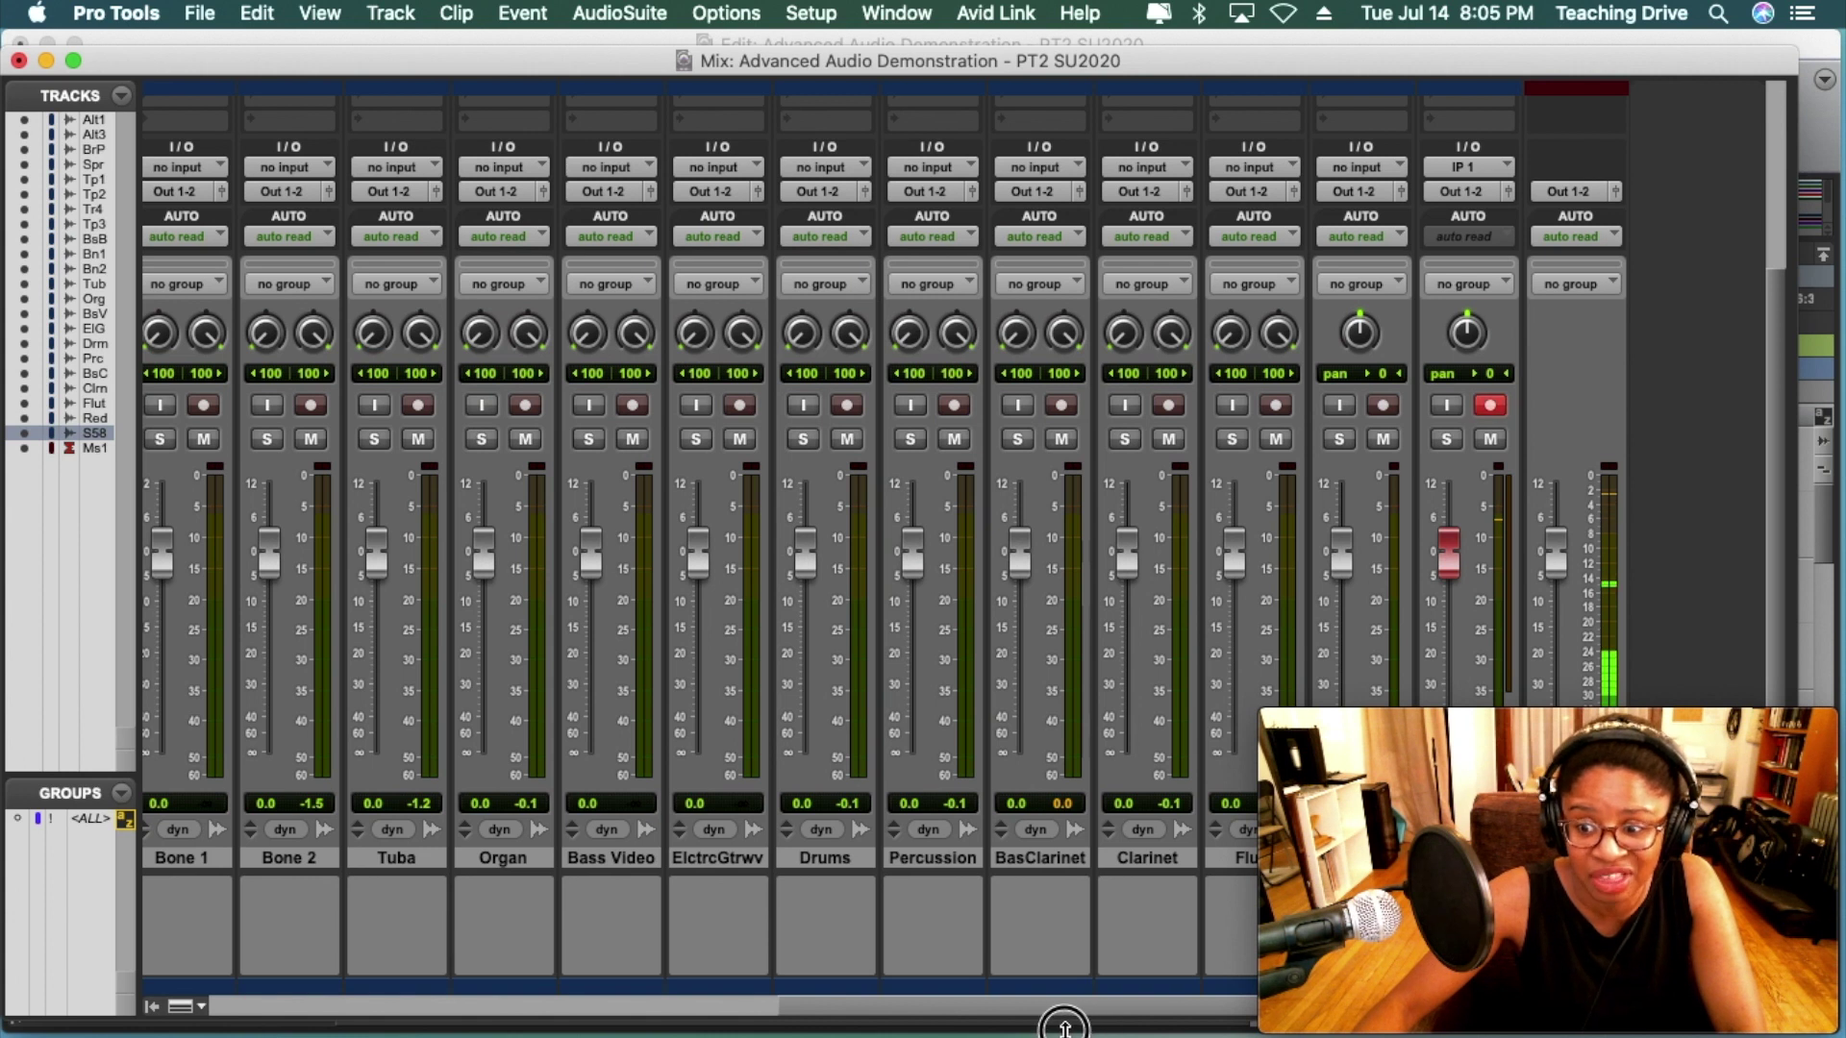
pyautogui.moveTo(702, 1021); pyautogui.dragTo(148, 1009)
pyautogui.scroll(5, 177, 613)
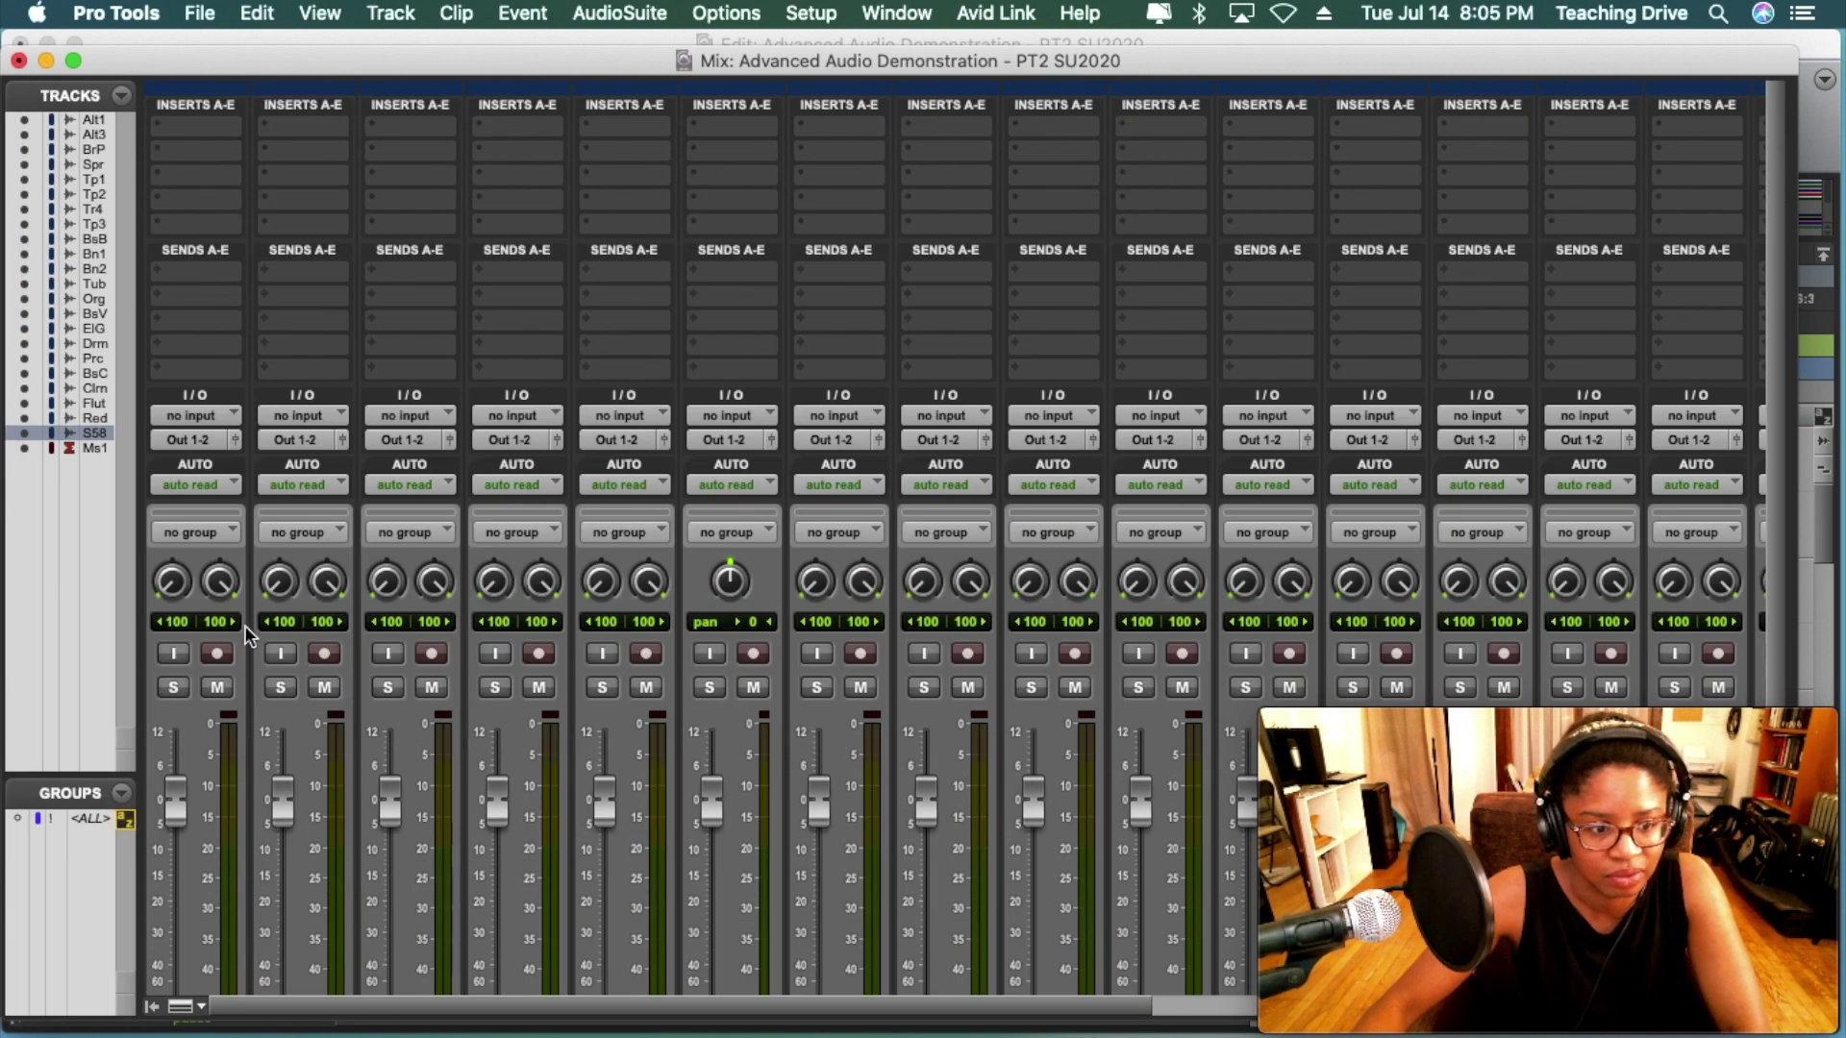
# Switch to the Edit window and listen to the session from about 0:17 and from about 0:42
pyautogui.press('super+equal')
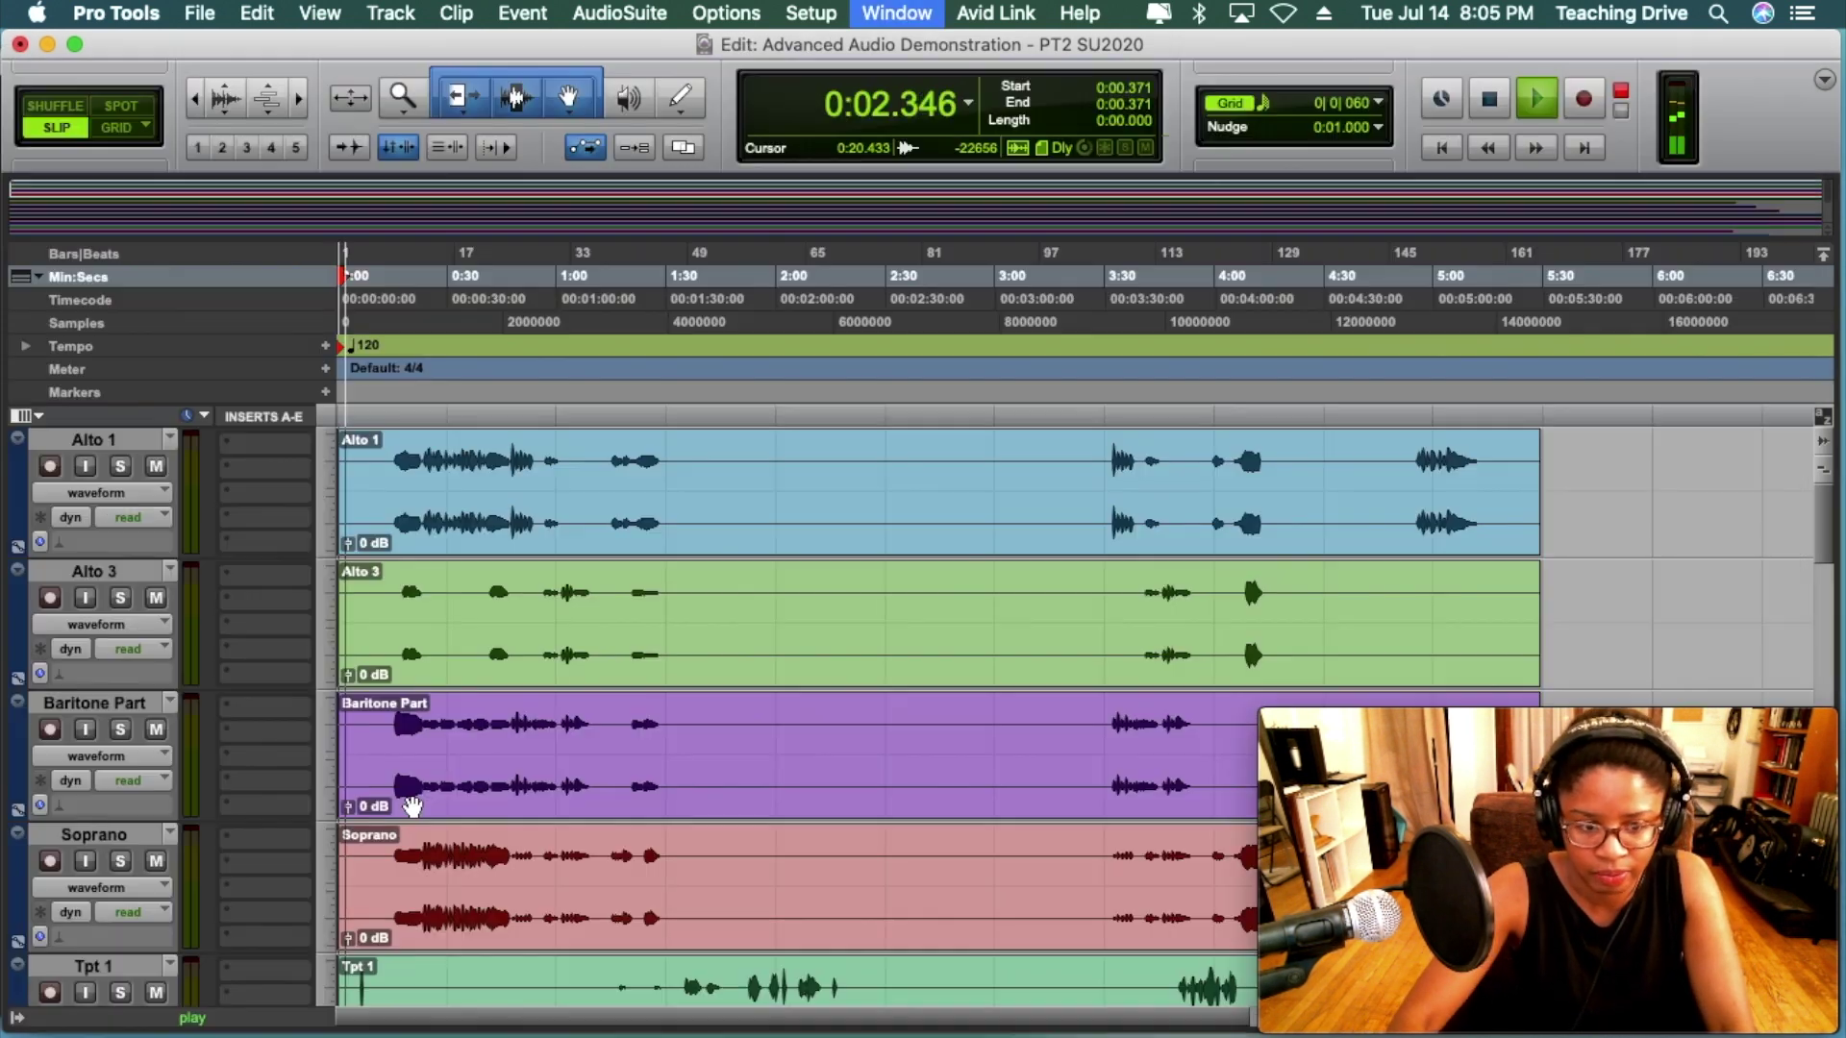
pyautogui.scroll(-2, 450, 780)
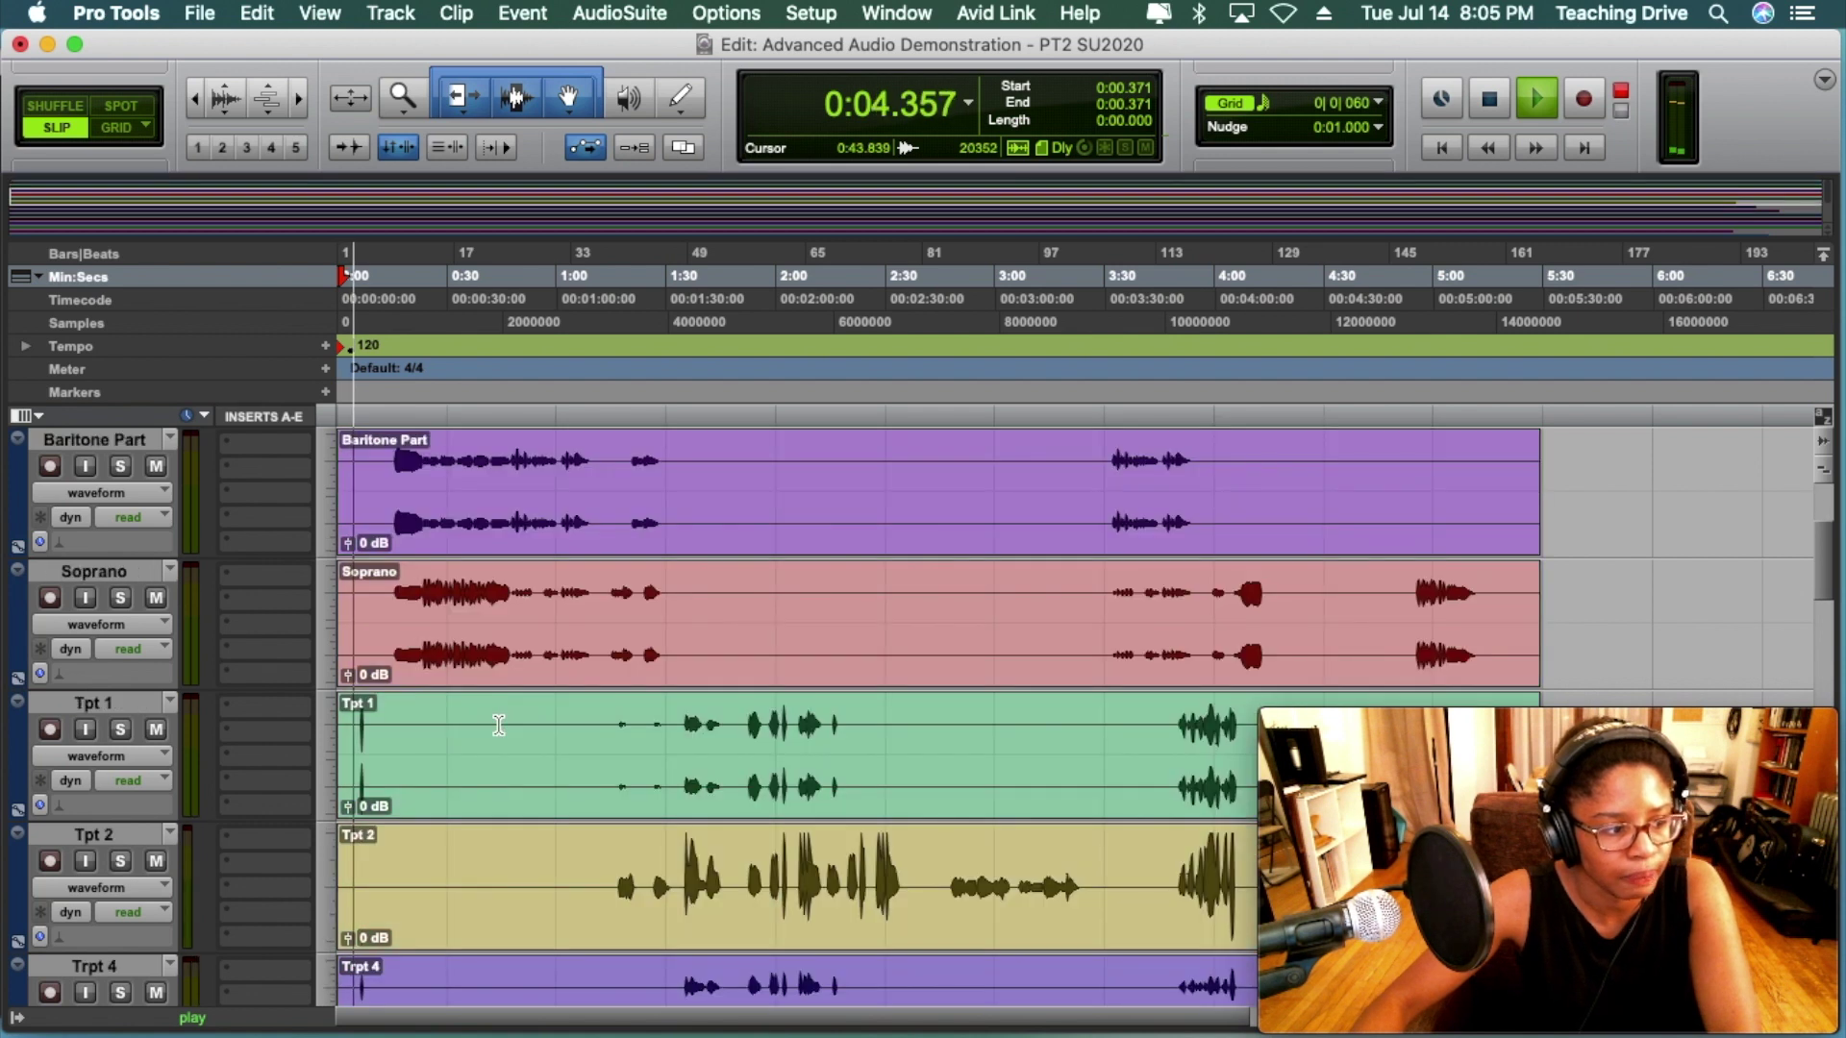
pyautogui.scroll(1, 411, 458)
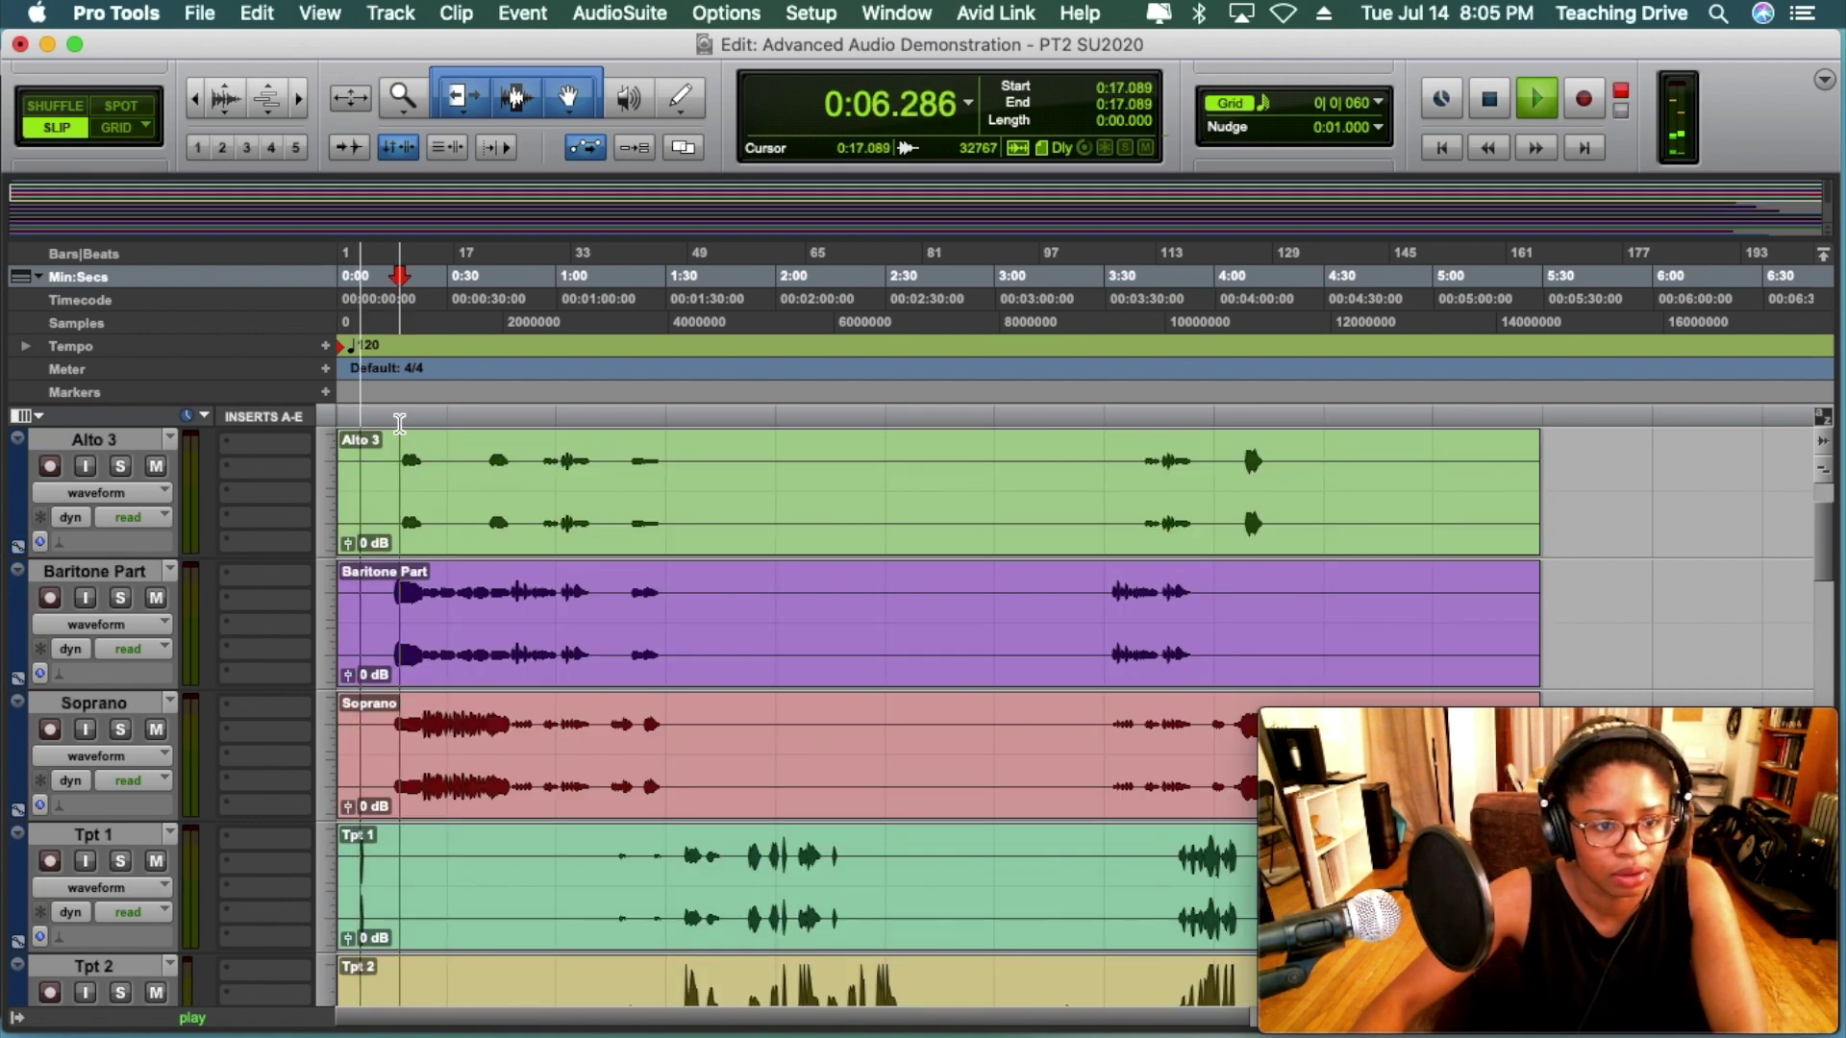
pyautogui.click(400, 732)
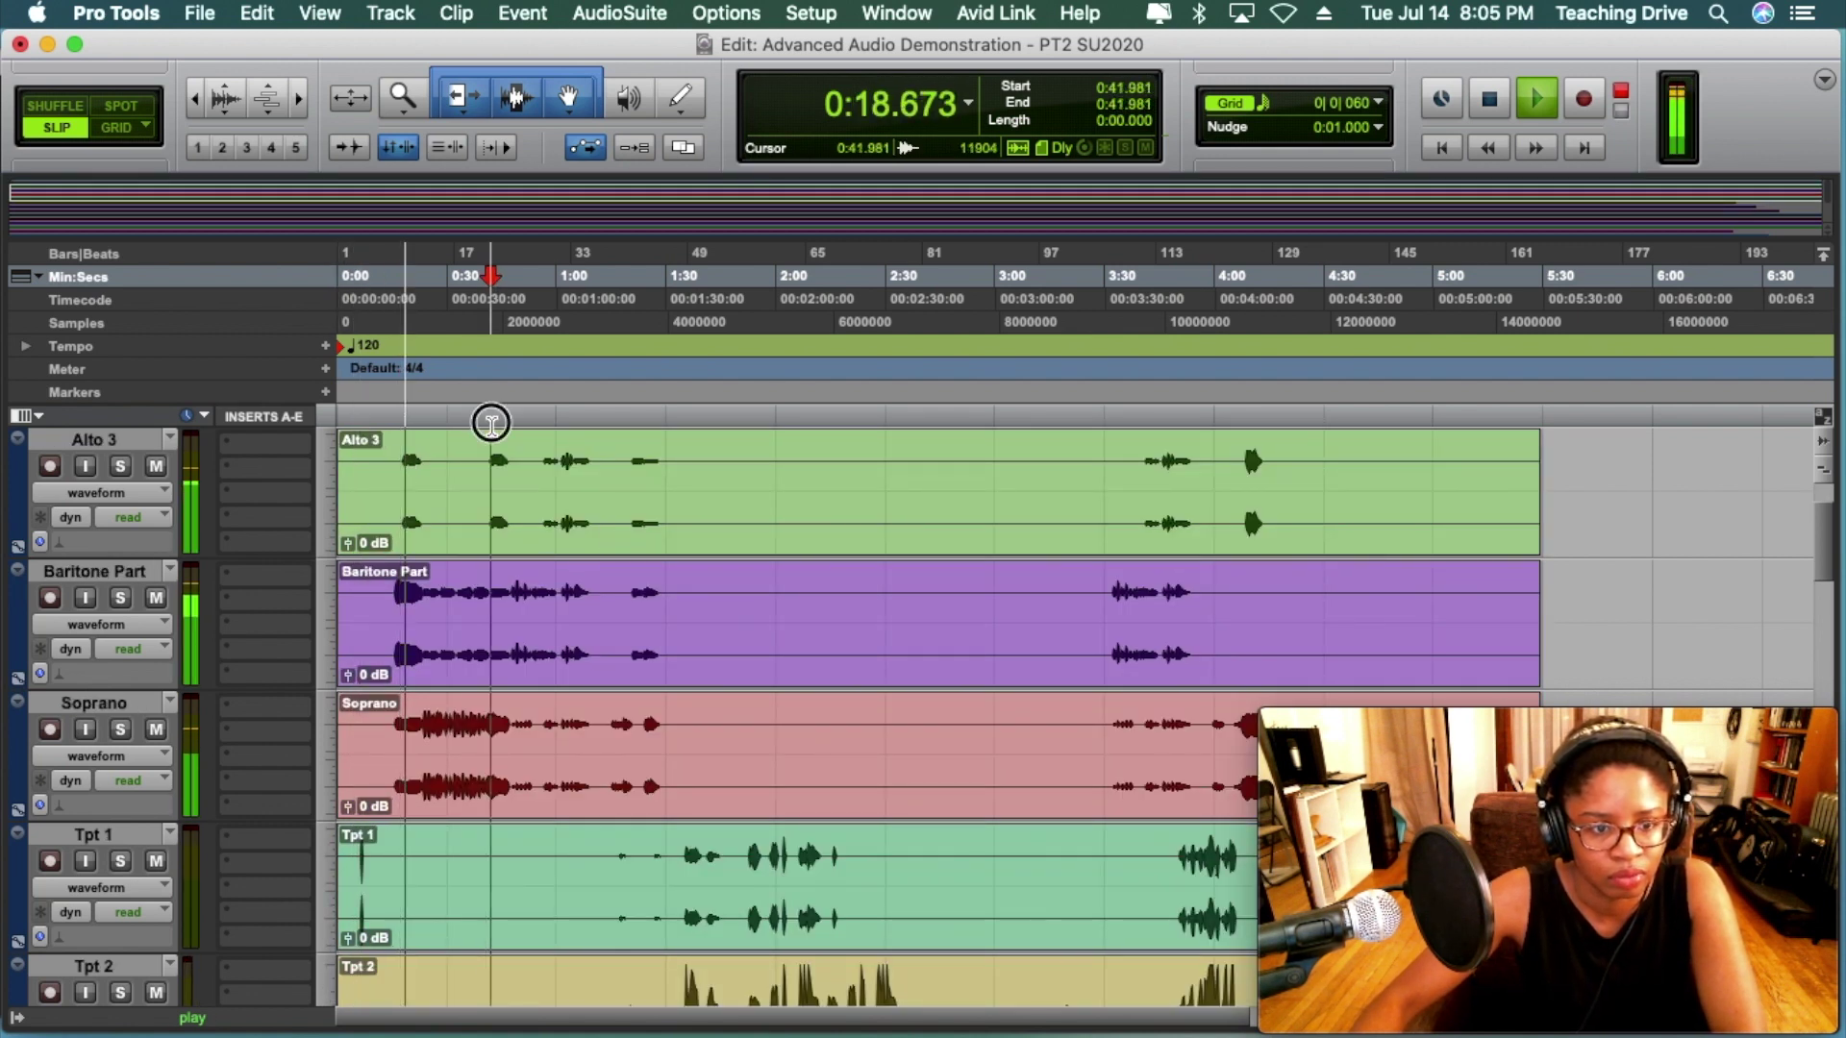
pyautogui.click(492, 427)
pyautogui.scroll(-5, 775, 672)
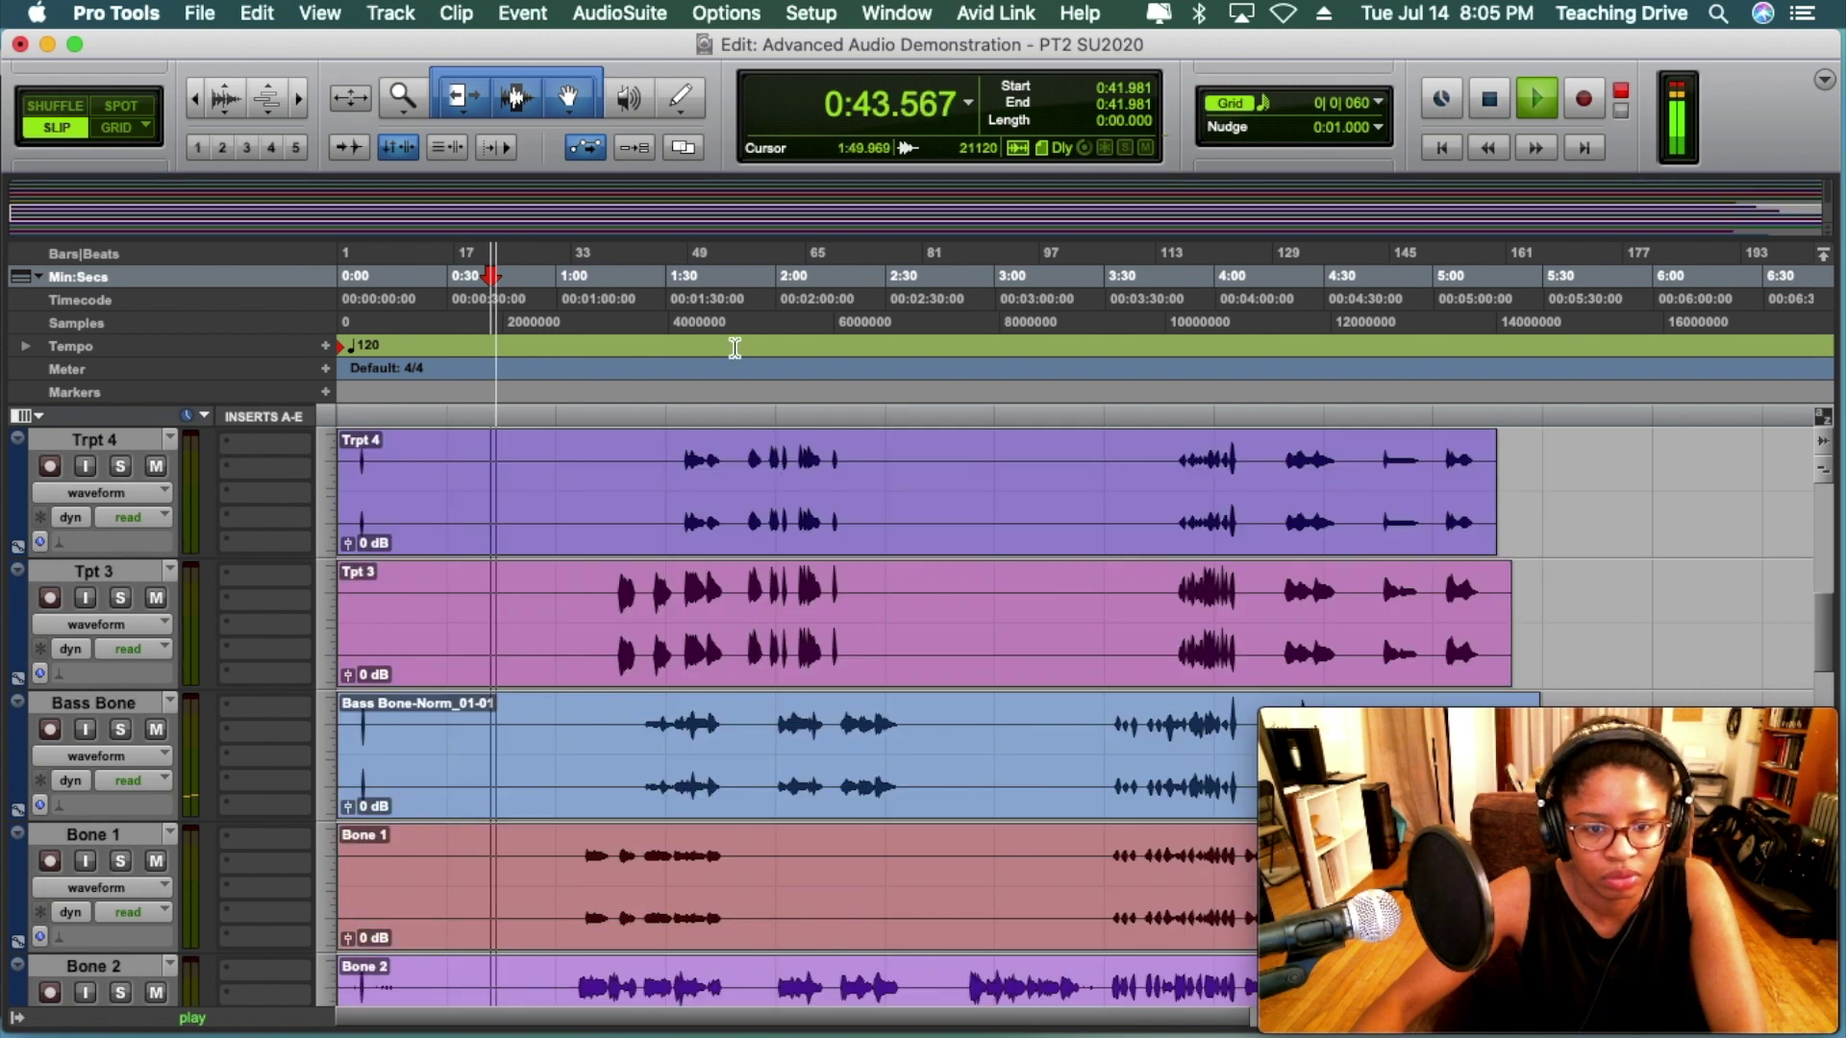
# Play the session from about 1:55.5, check the Master 1 level meter, and stop playback
pyautogui.click(760, 418)
pyautogui.press('space')
pyautogui.press('space')
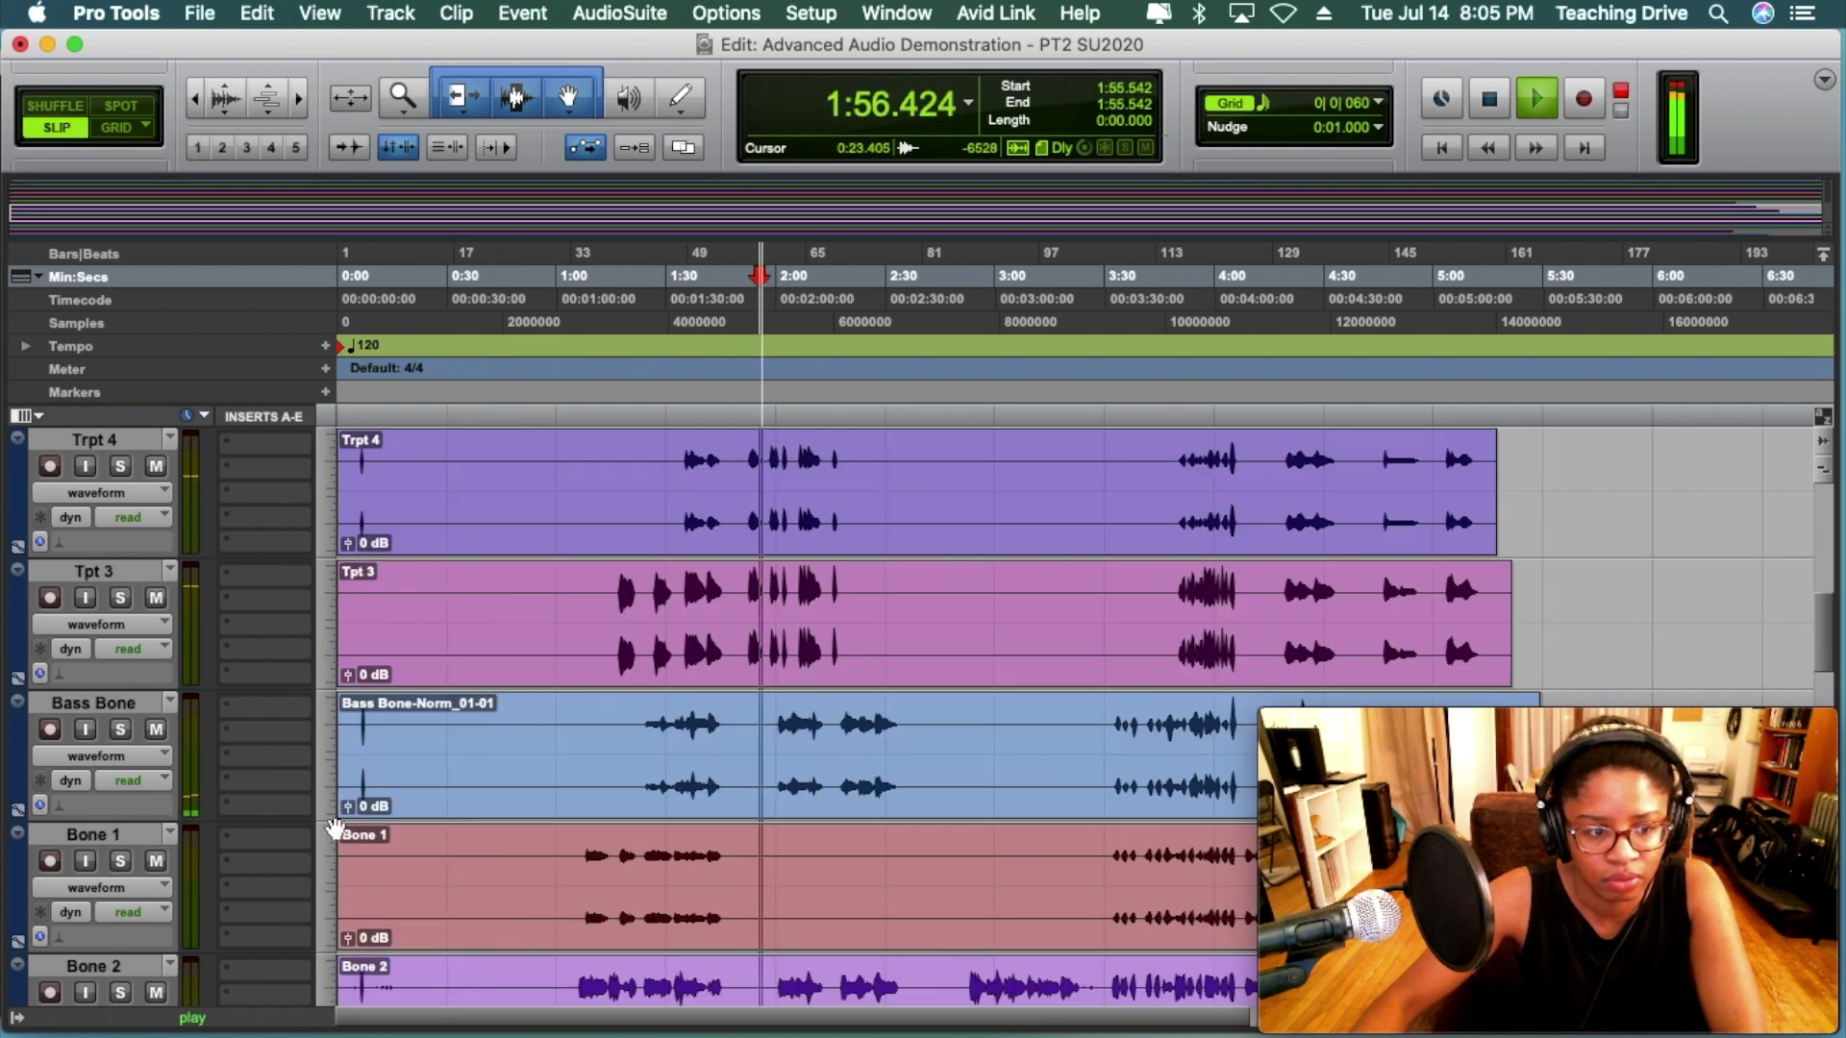
pyautogui.scroll(5, 246, 857)
pyautogui.scroll(-5, 244, 858)
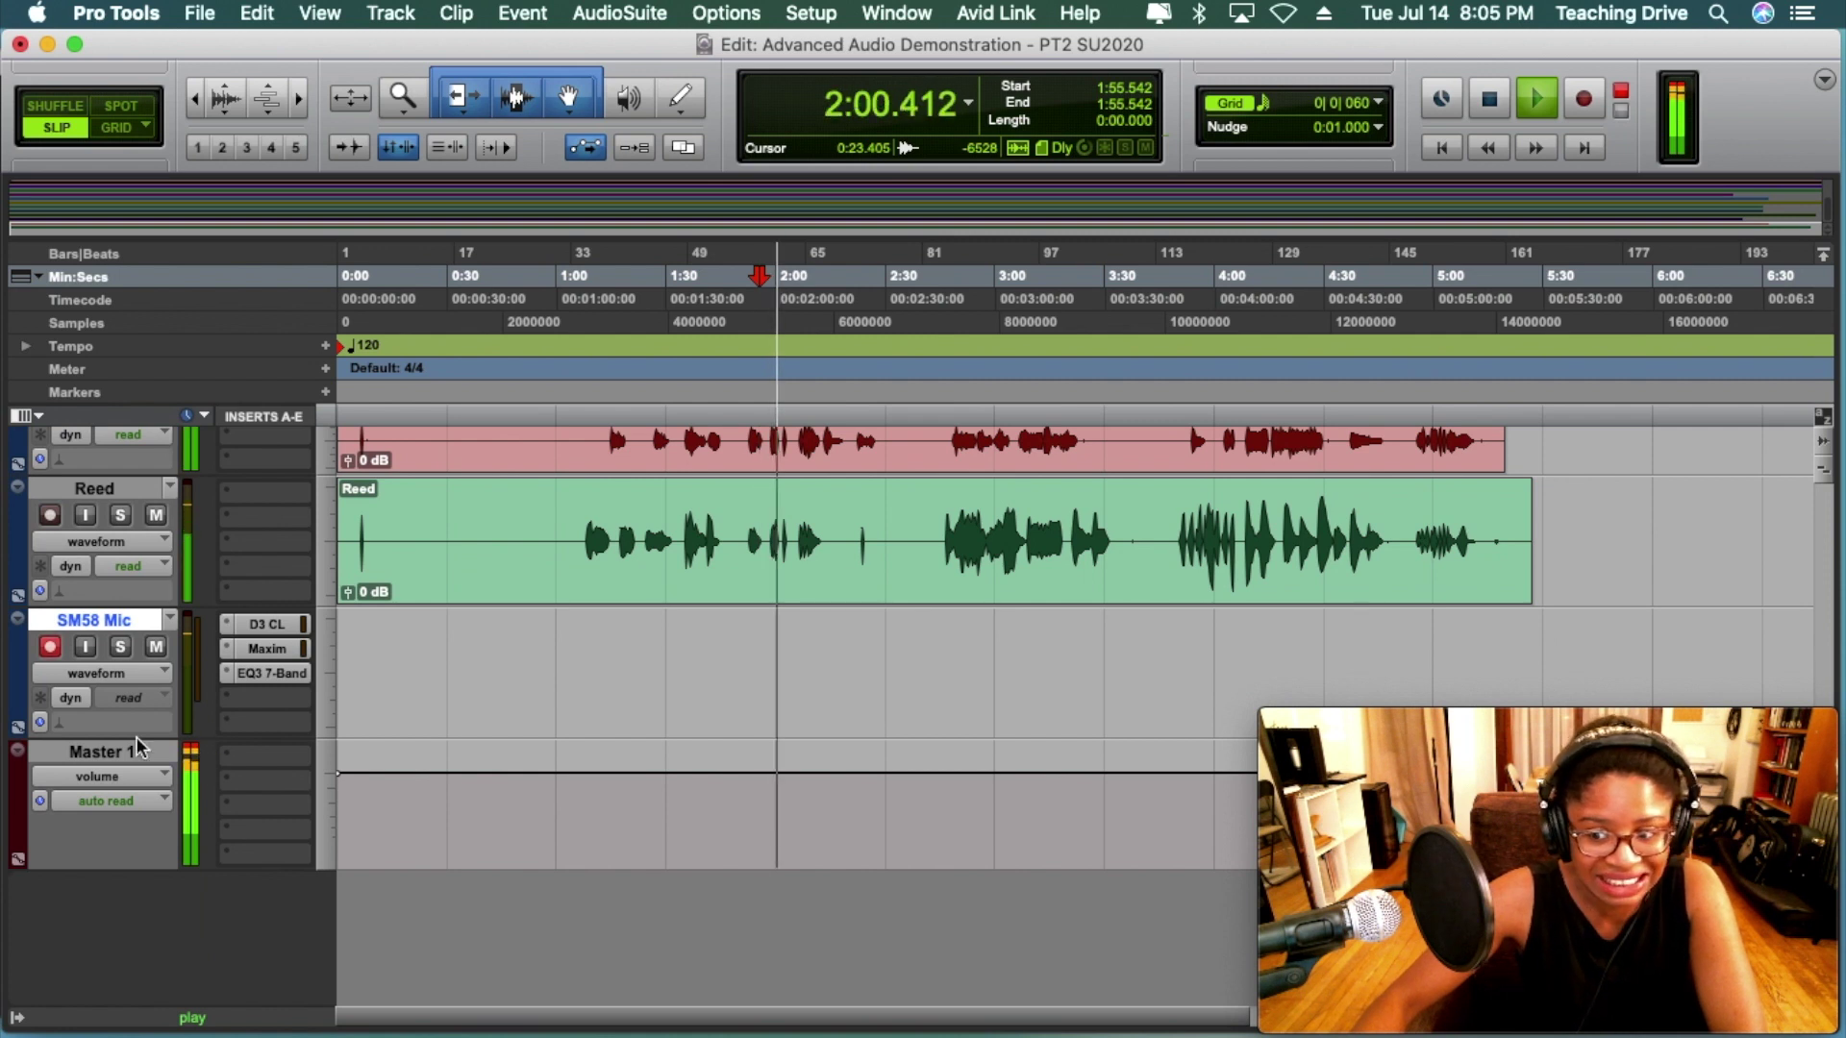
pyautogui.press('space')
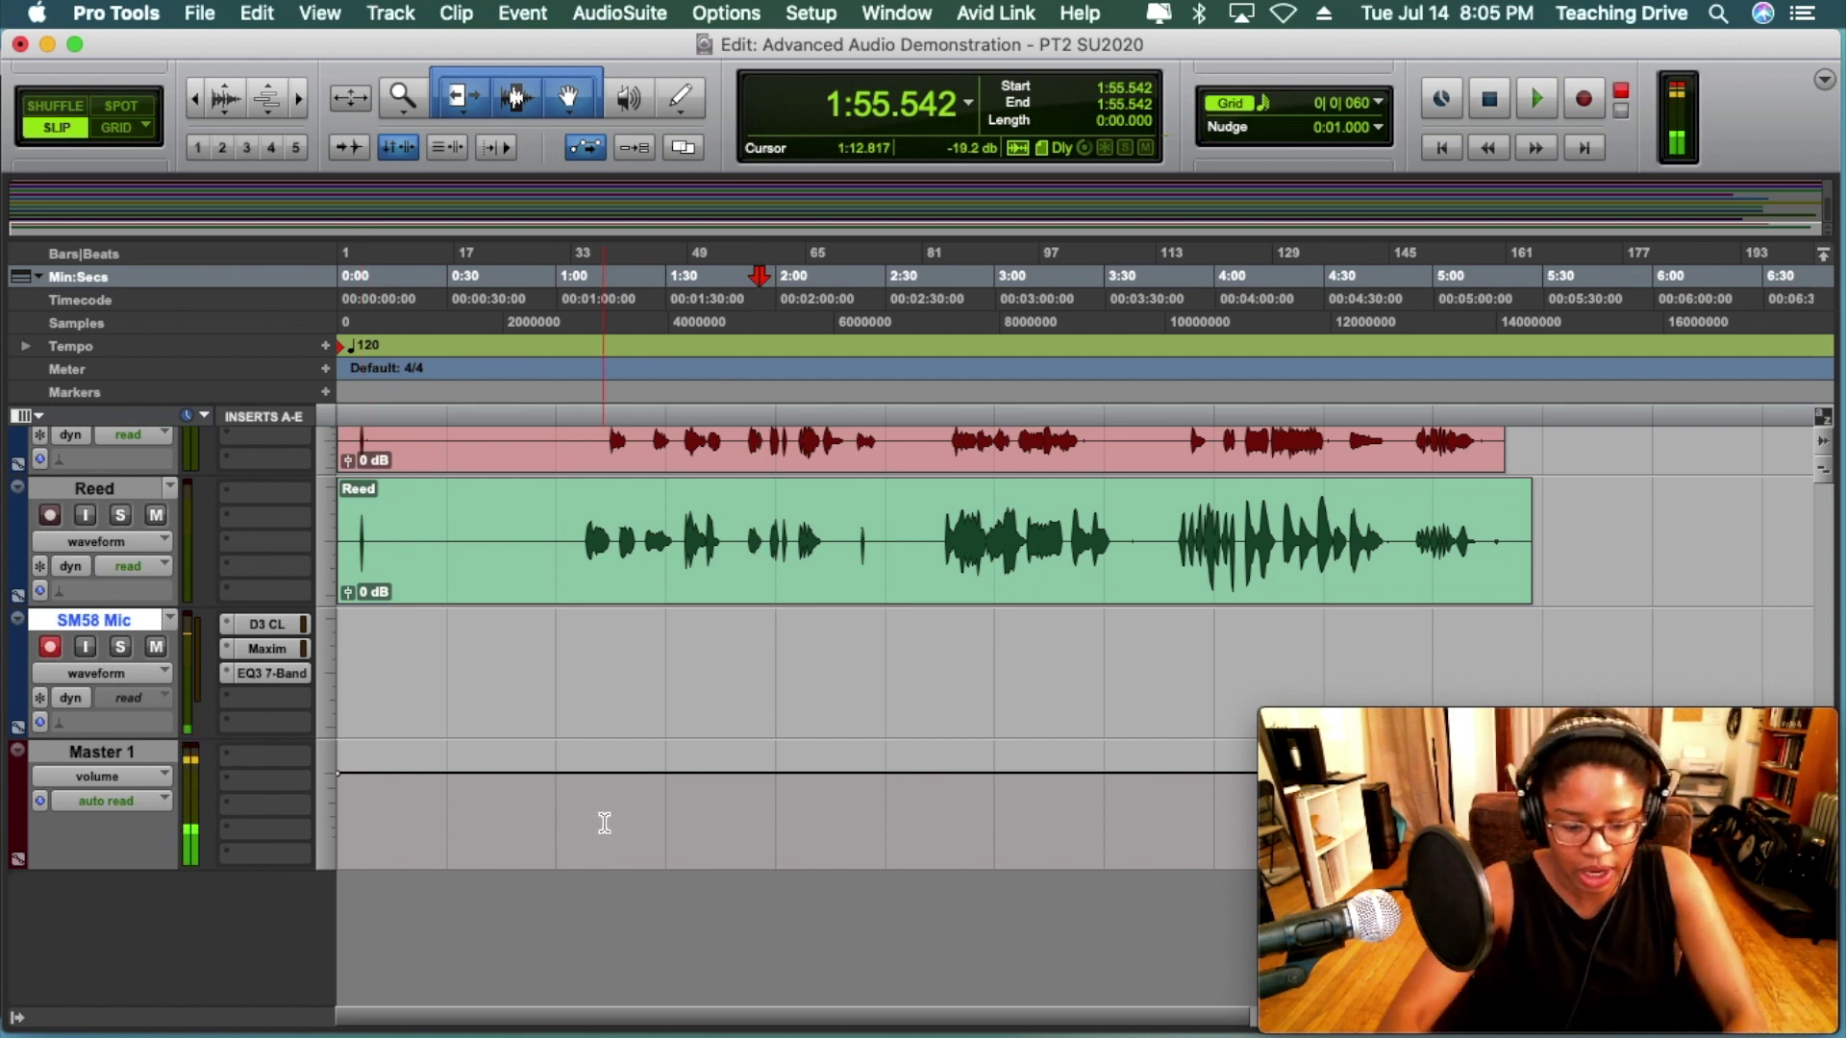
# Return to the Mix window's faders, hide the track list and show it again
pyautogui.press('super+equal')
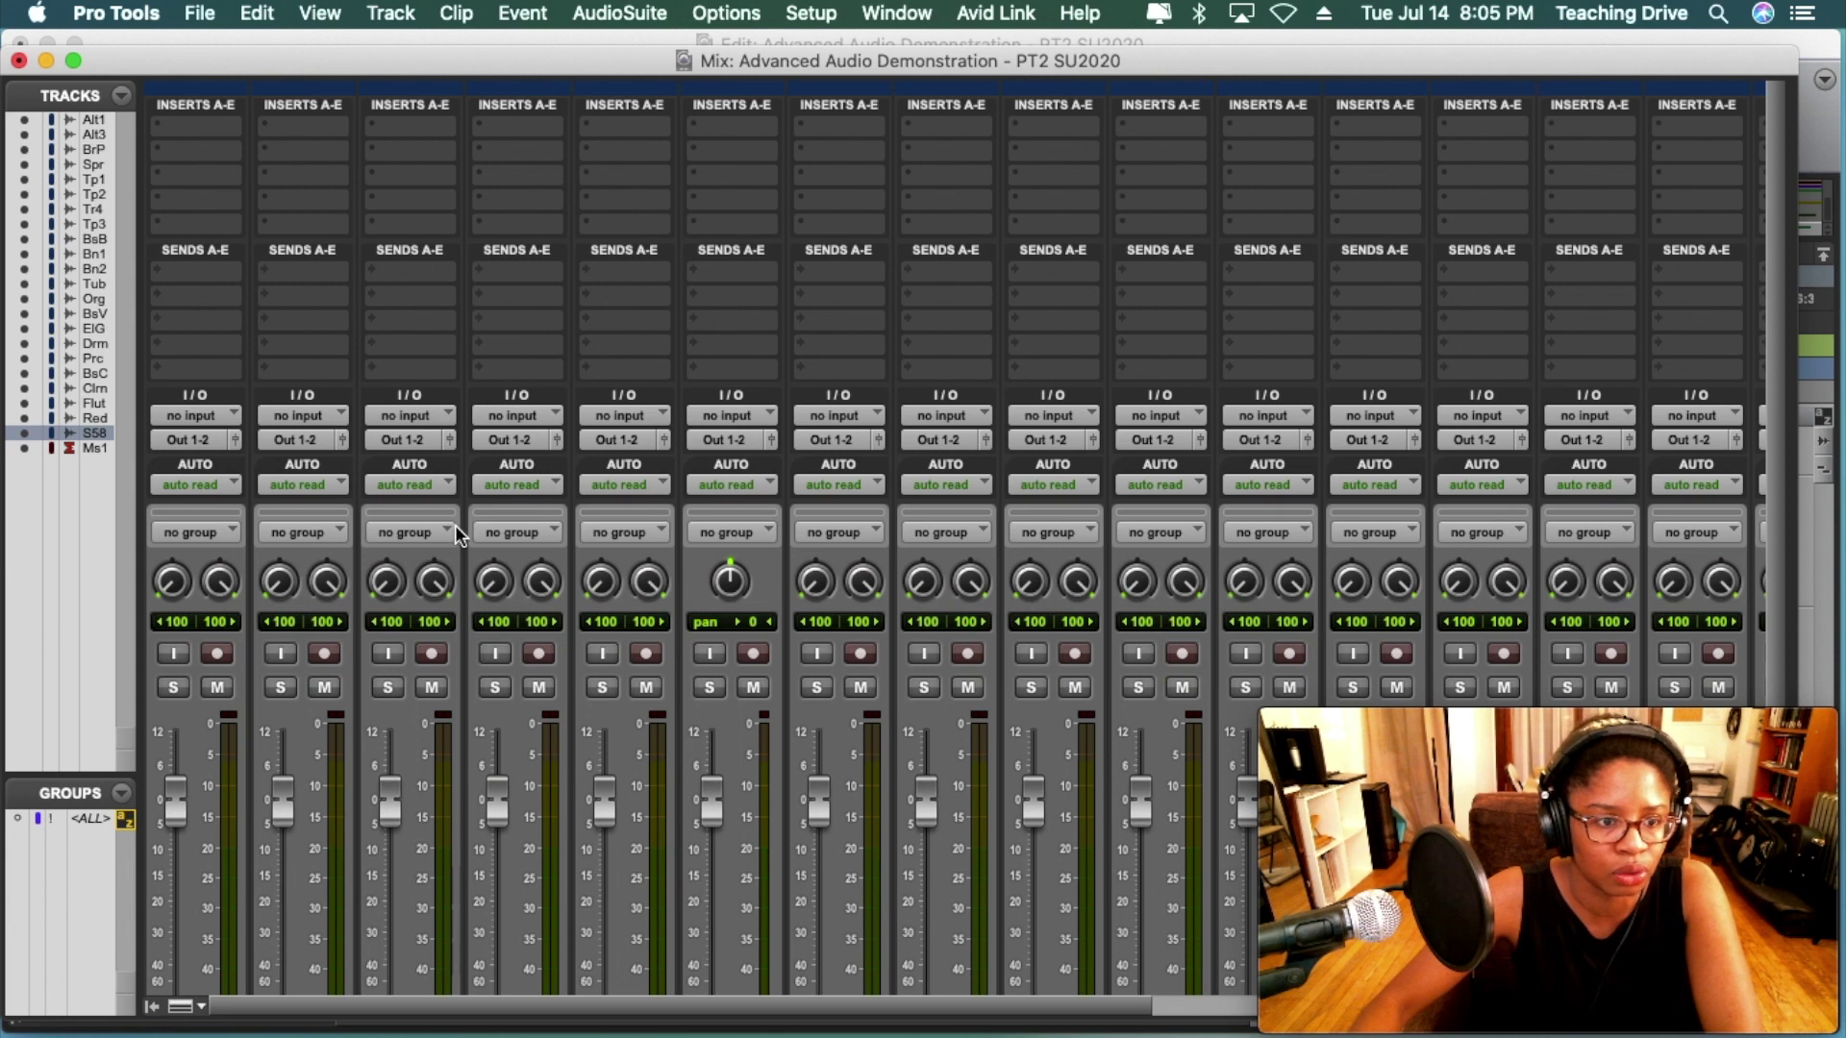
pyautogui.scroll(-5, 454, 525)
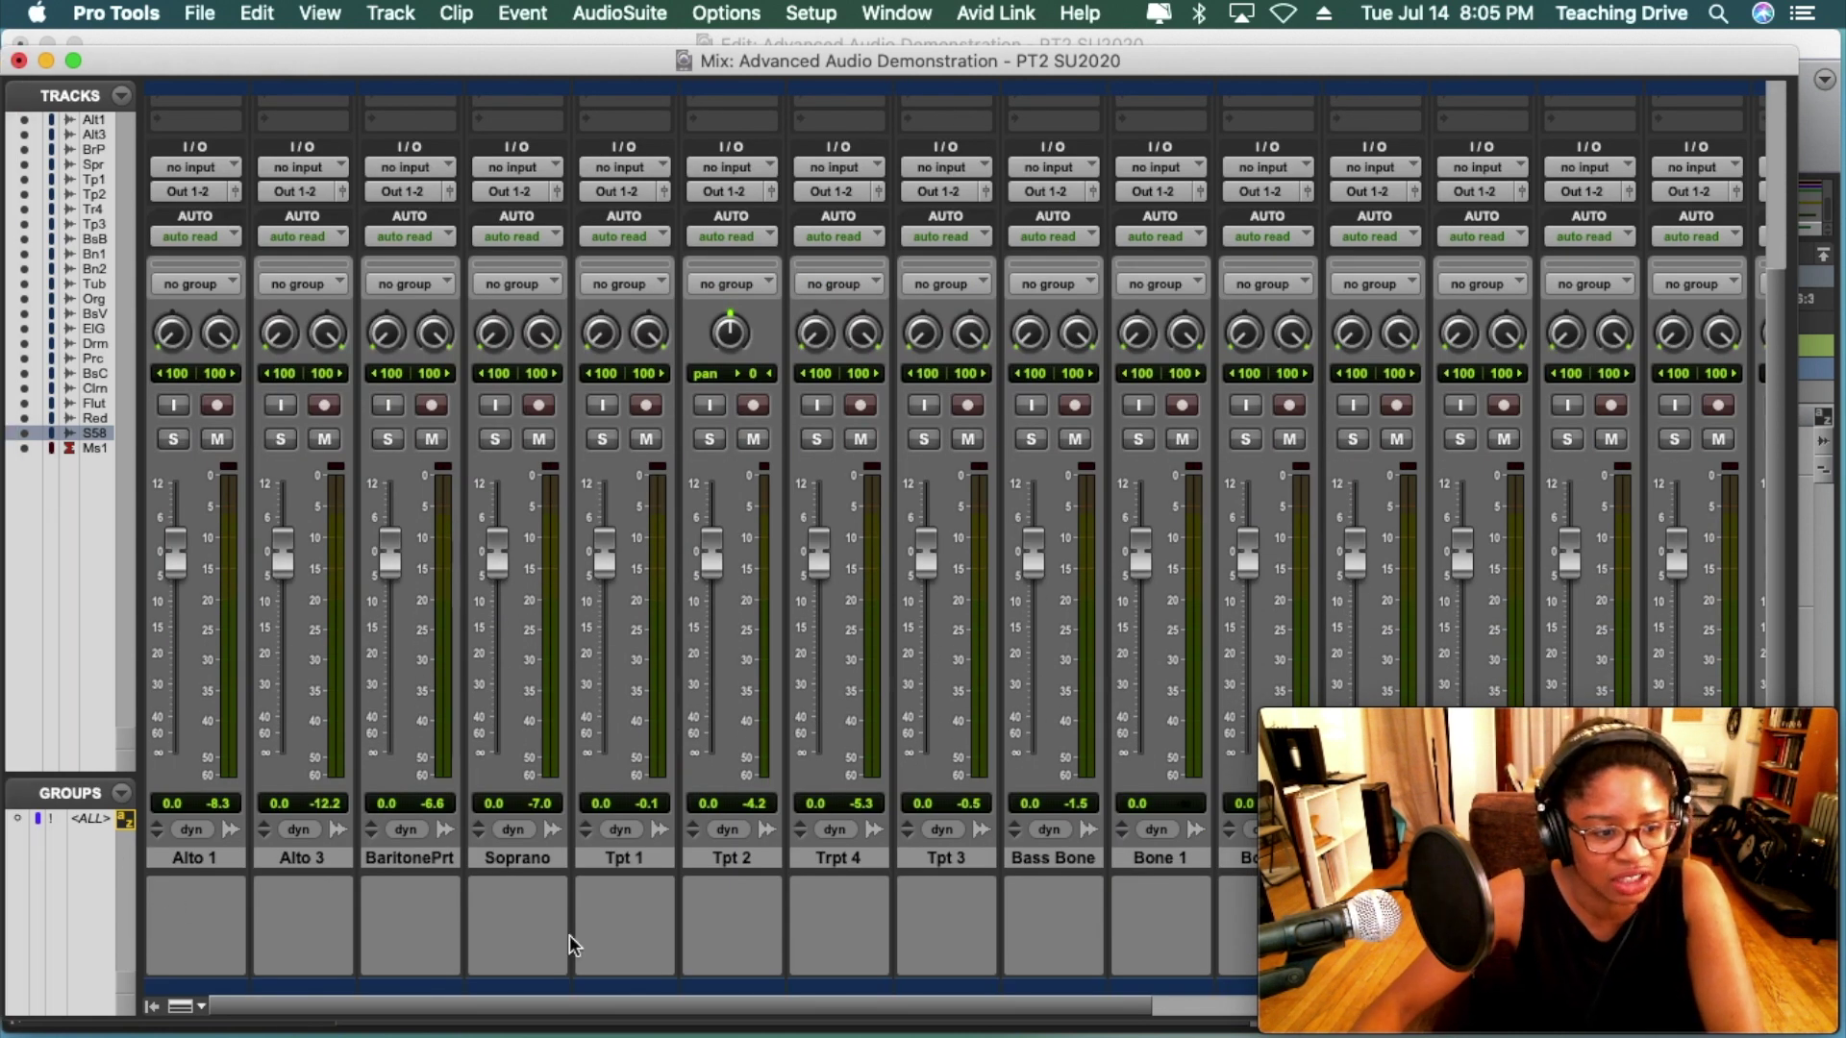
pyautogui.click(152, 1007)
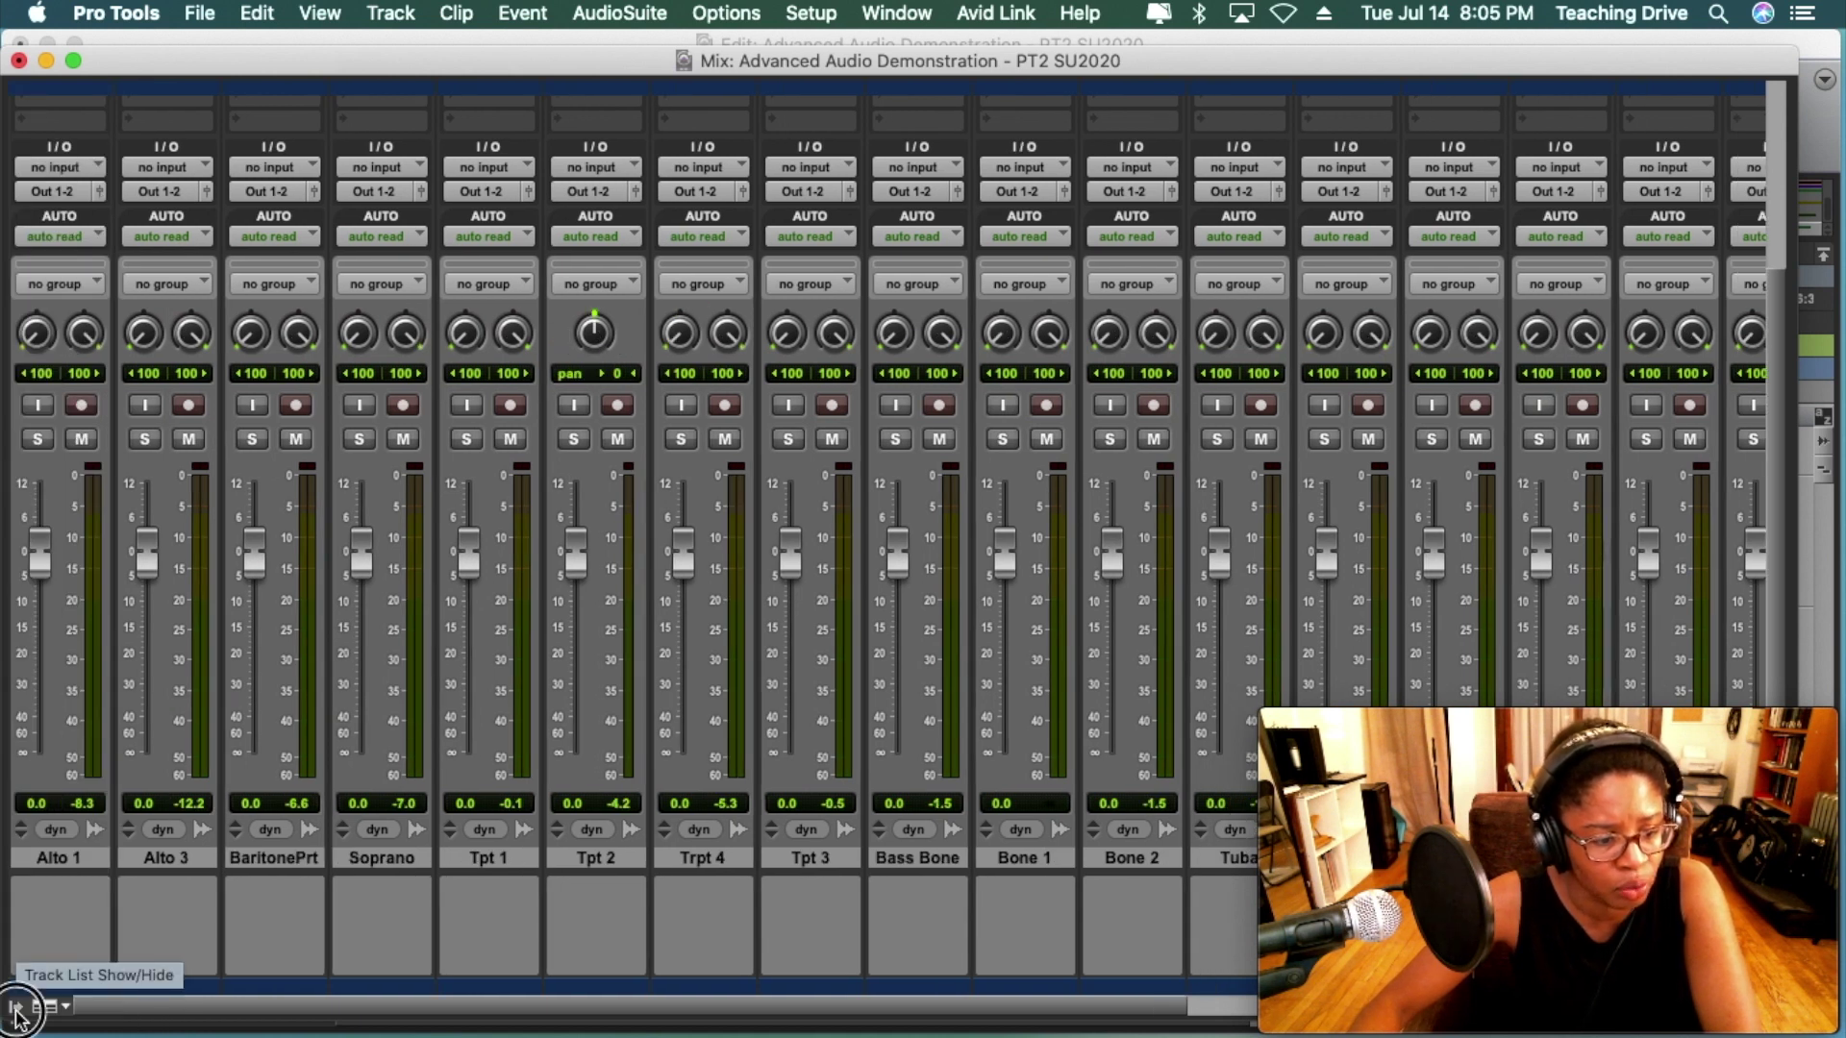
pyautogui.click(16, 1008)
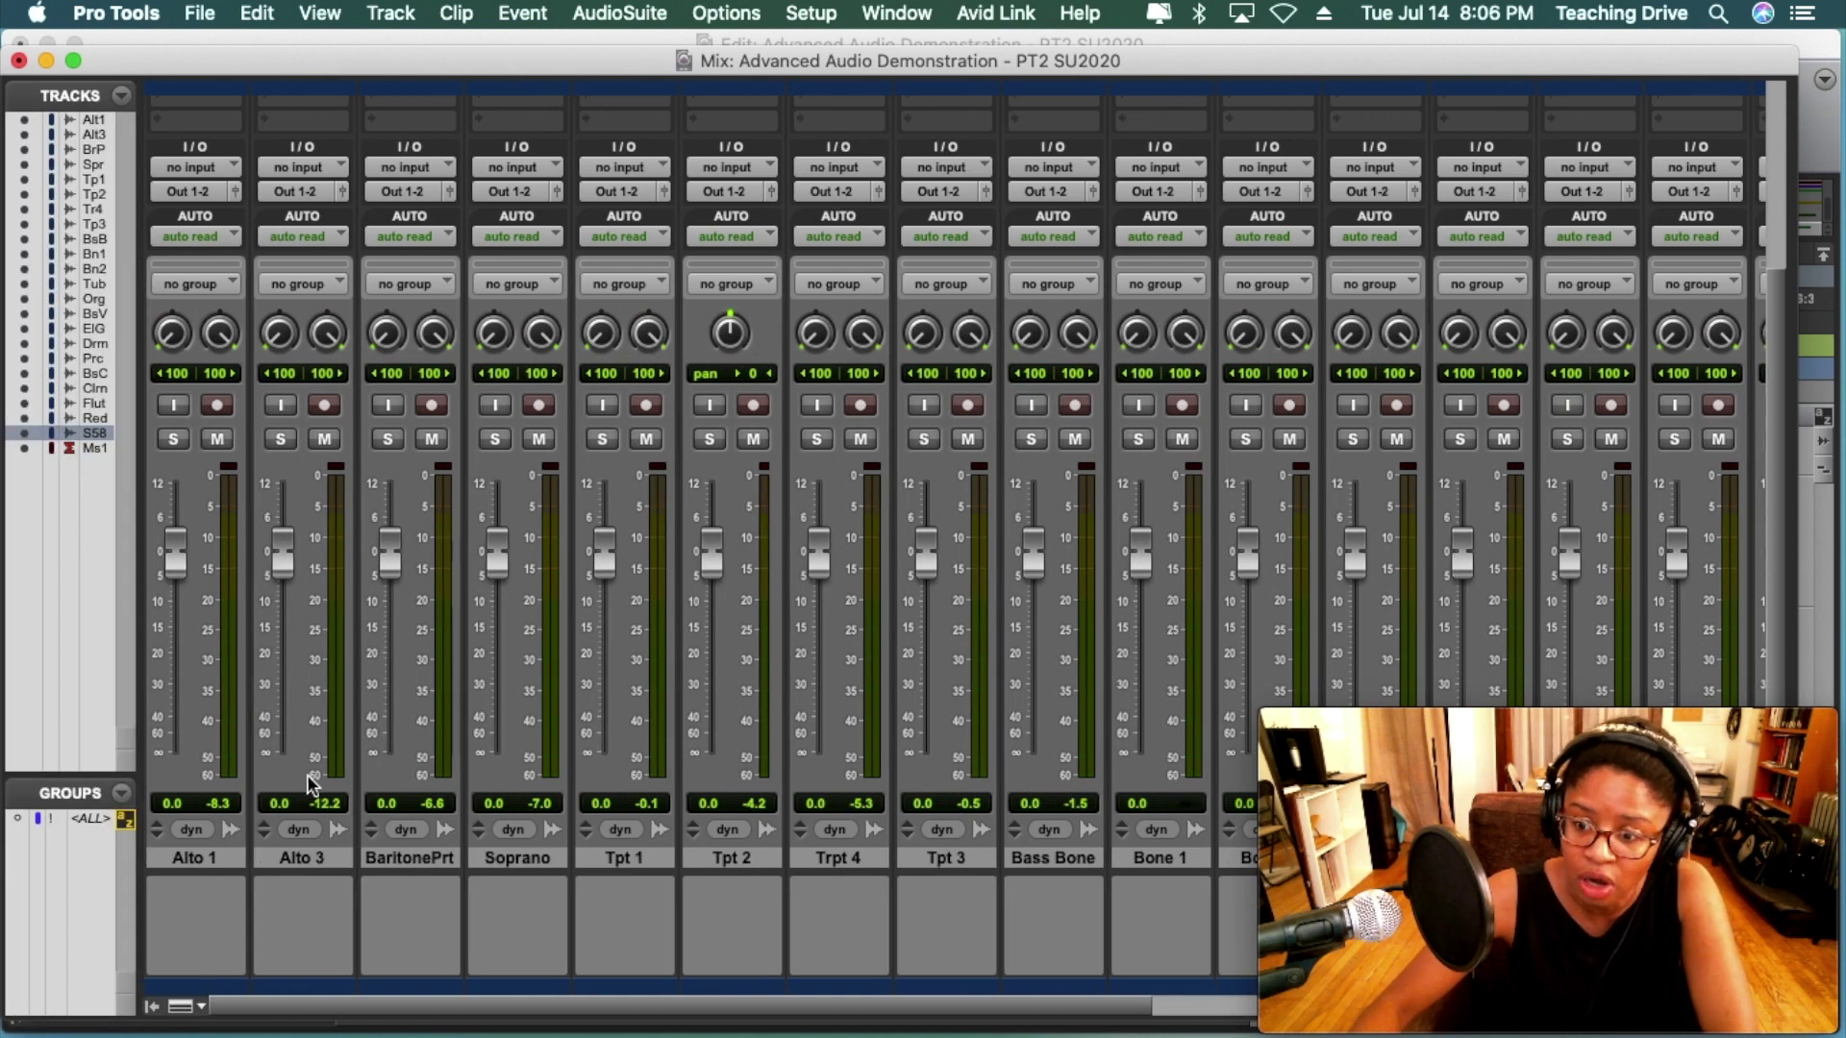
# Activate the ALL group, lower all faders together to -10.5 dB, and deactivate the group
pyautogui.click(92, 821)
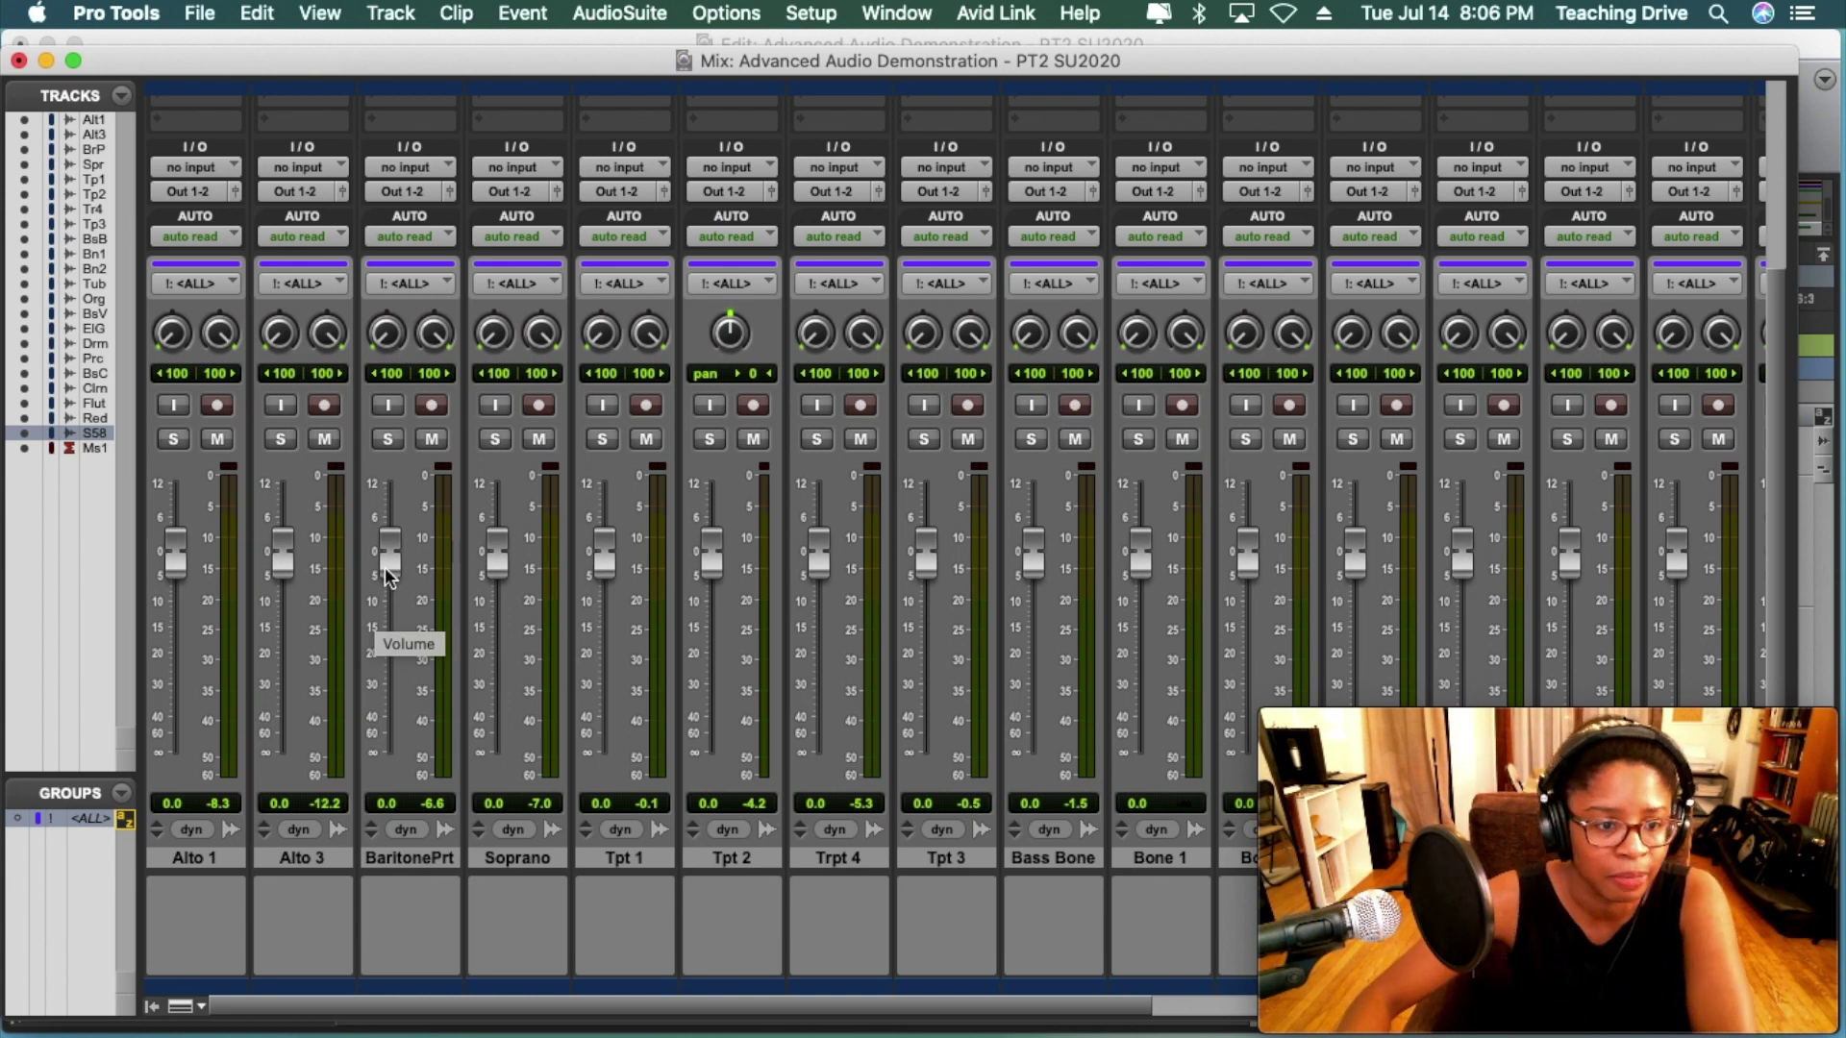
pyautogui.moveTo(395, 564); pyautogui.dragTo(391, 603)
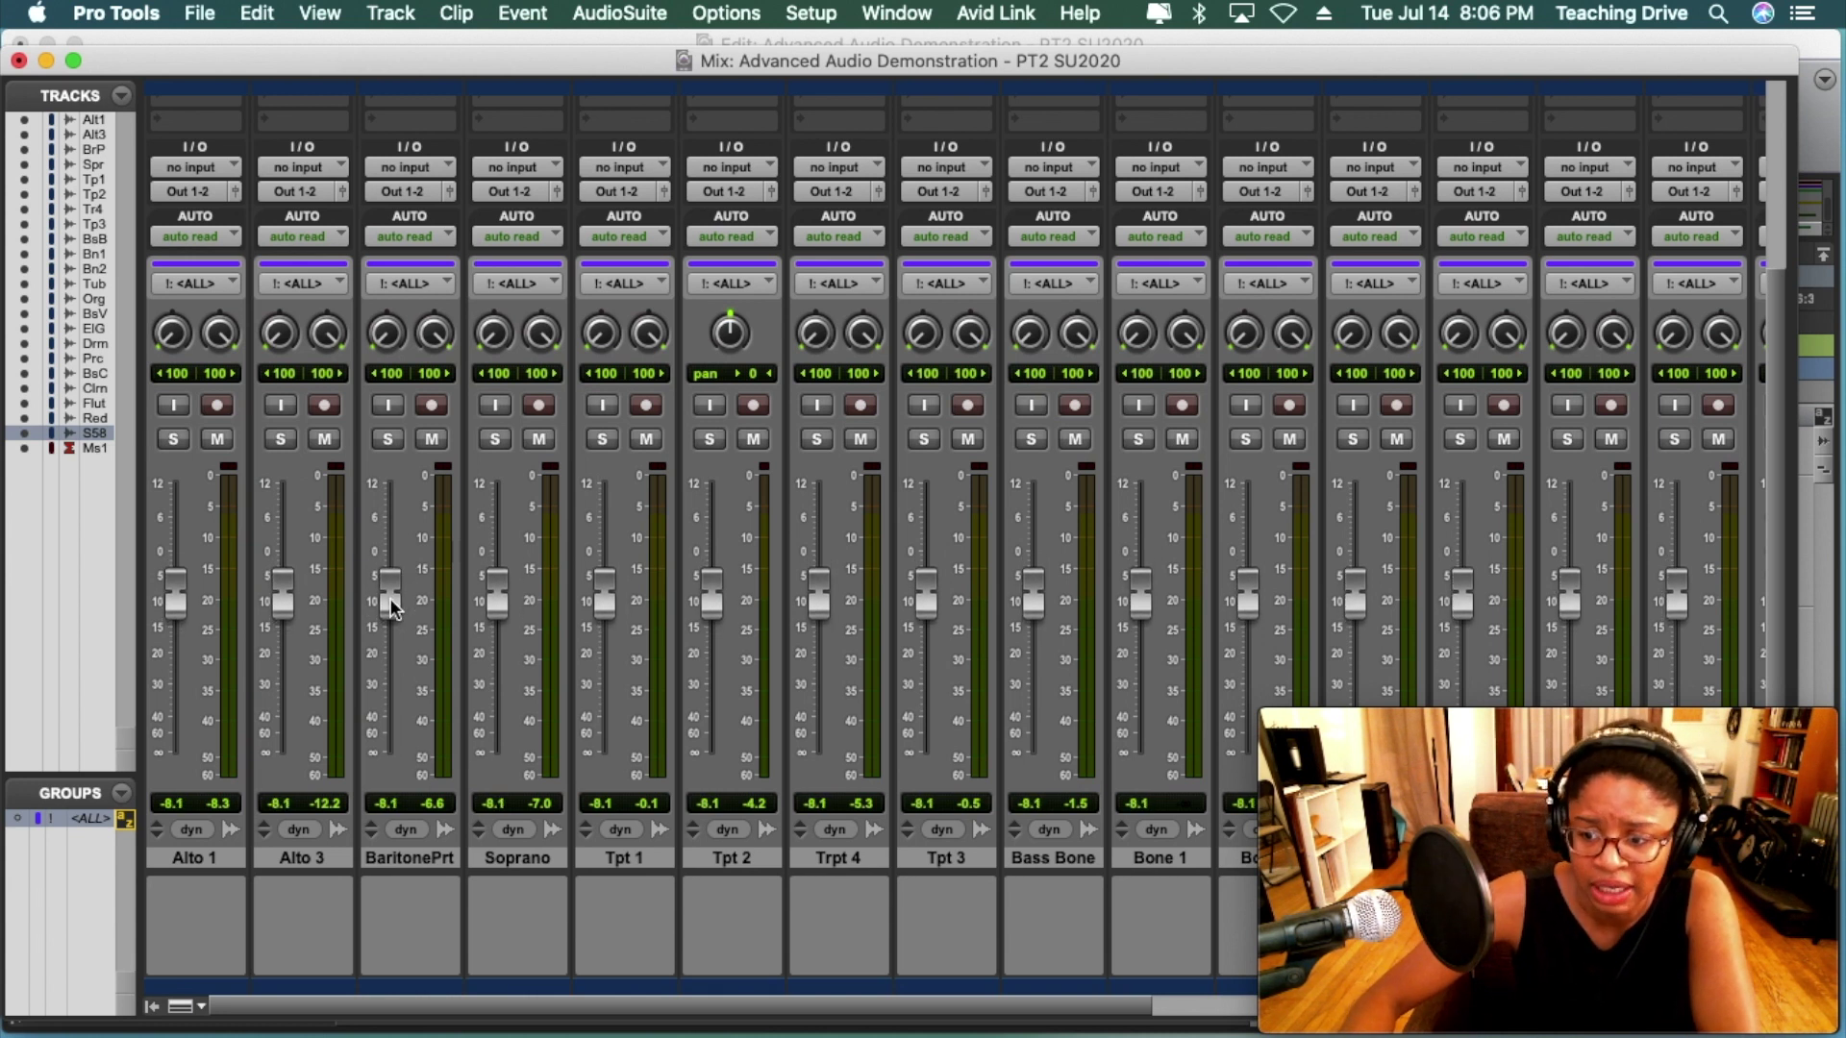
pyautogui.moveTo(567, 1012); pyautogui.dragTo(1277, 1027)
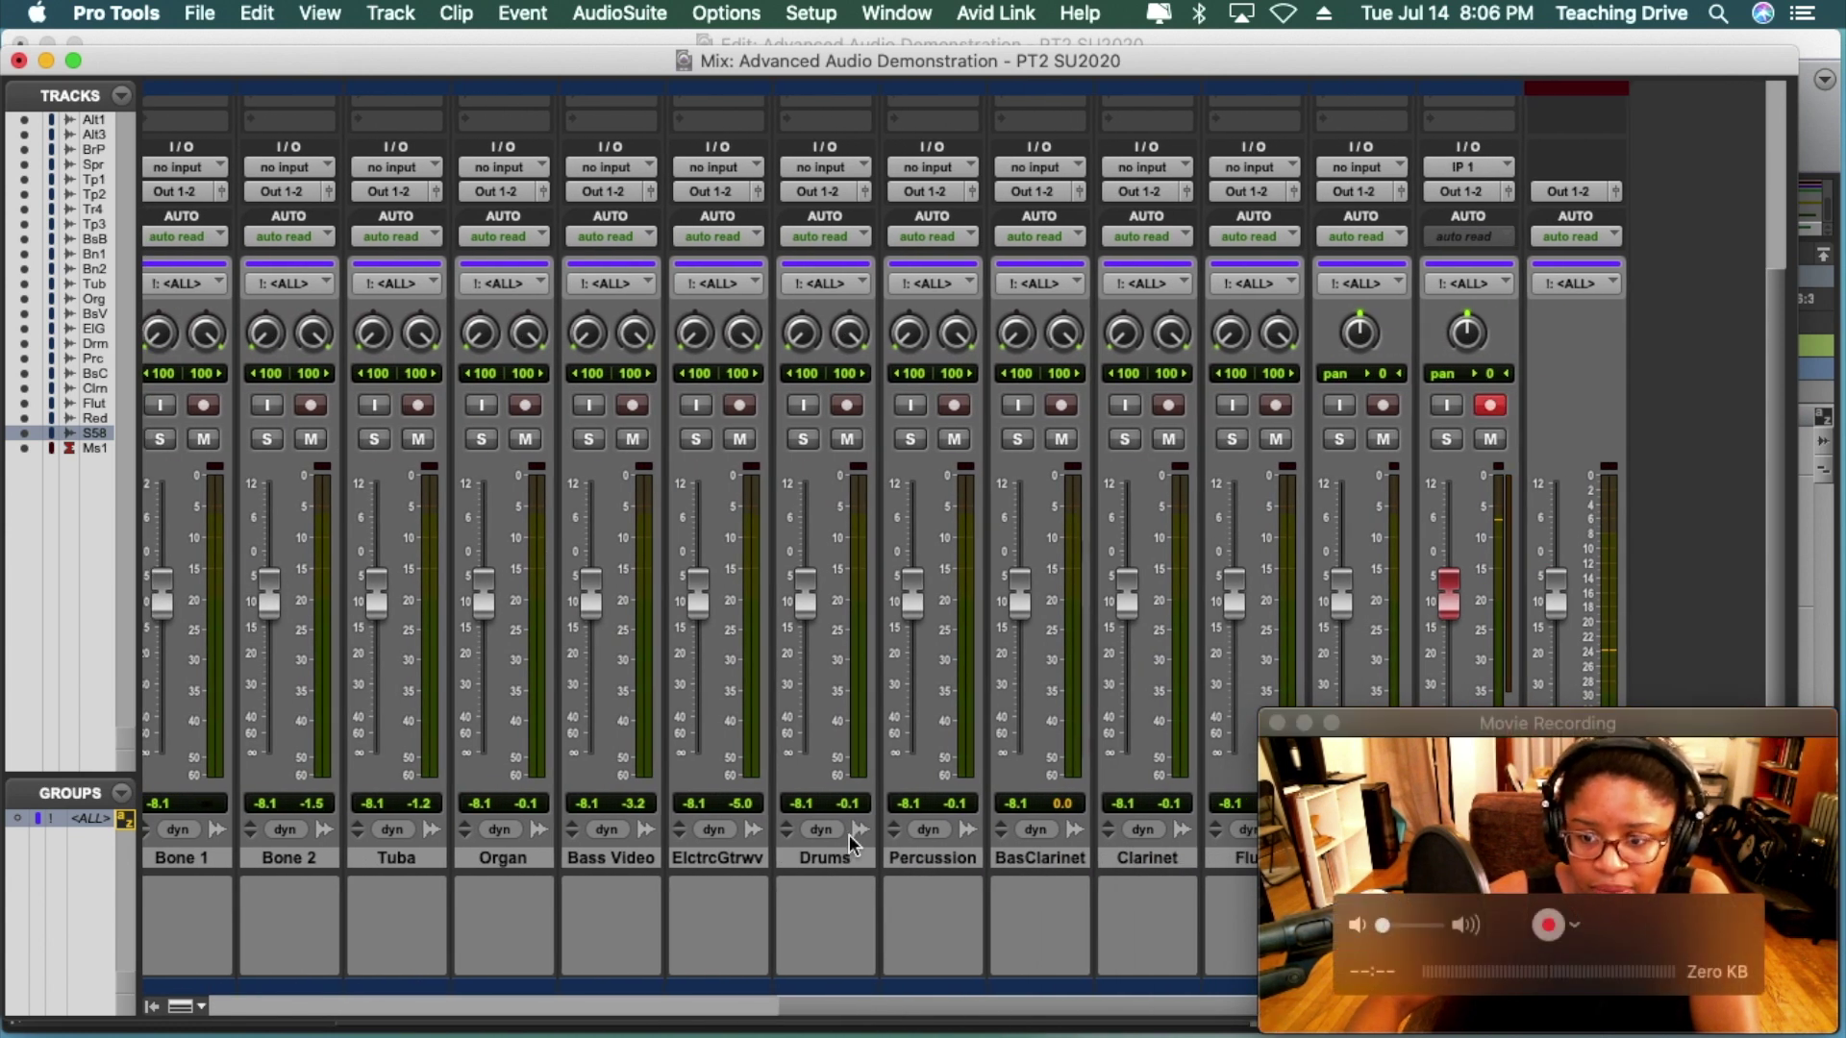
pyautogui.click(1384, 861)
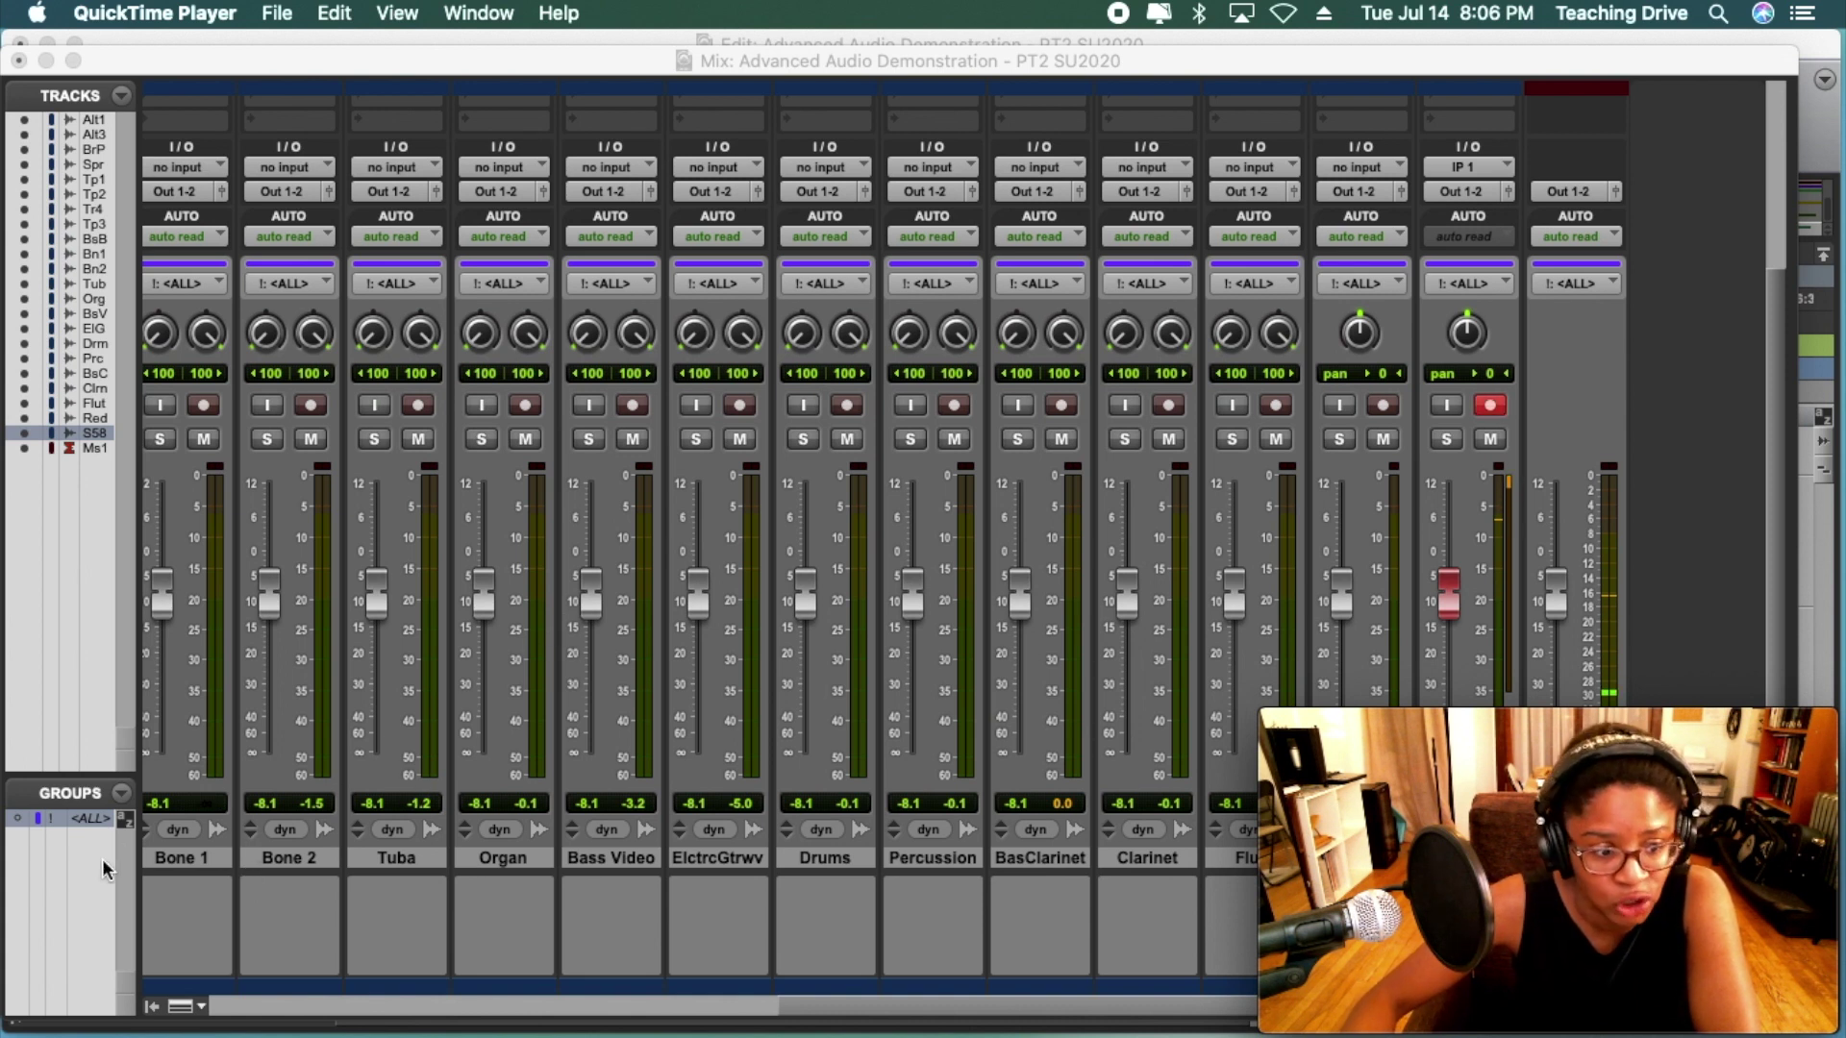
pyautogui.moveTo(275, 590)
pyautogui.mouseDown()
pyautogui.moveTo(276, 639)
pyautogui.moveTo(279, 577)
pyautogui.moveTo(272, 615)
pyautogui.mouseUp()
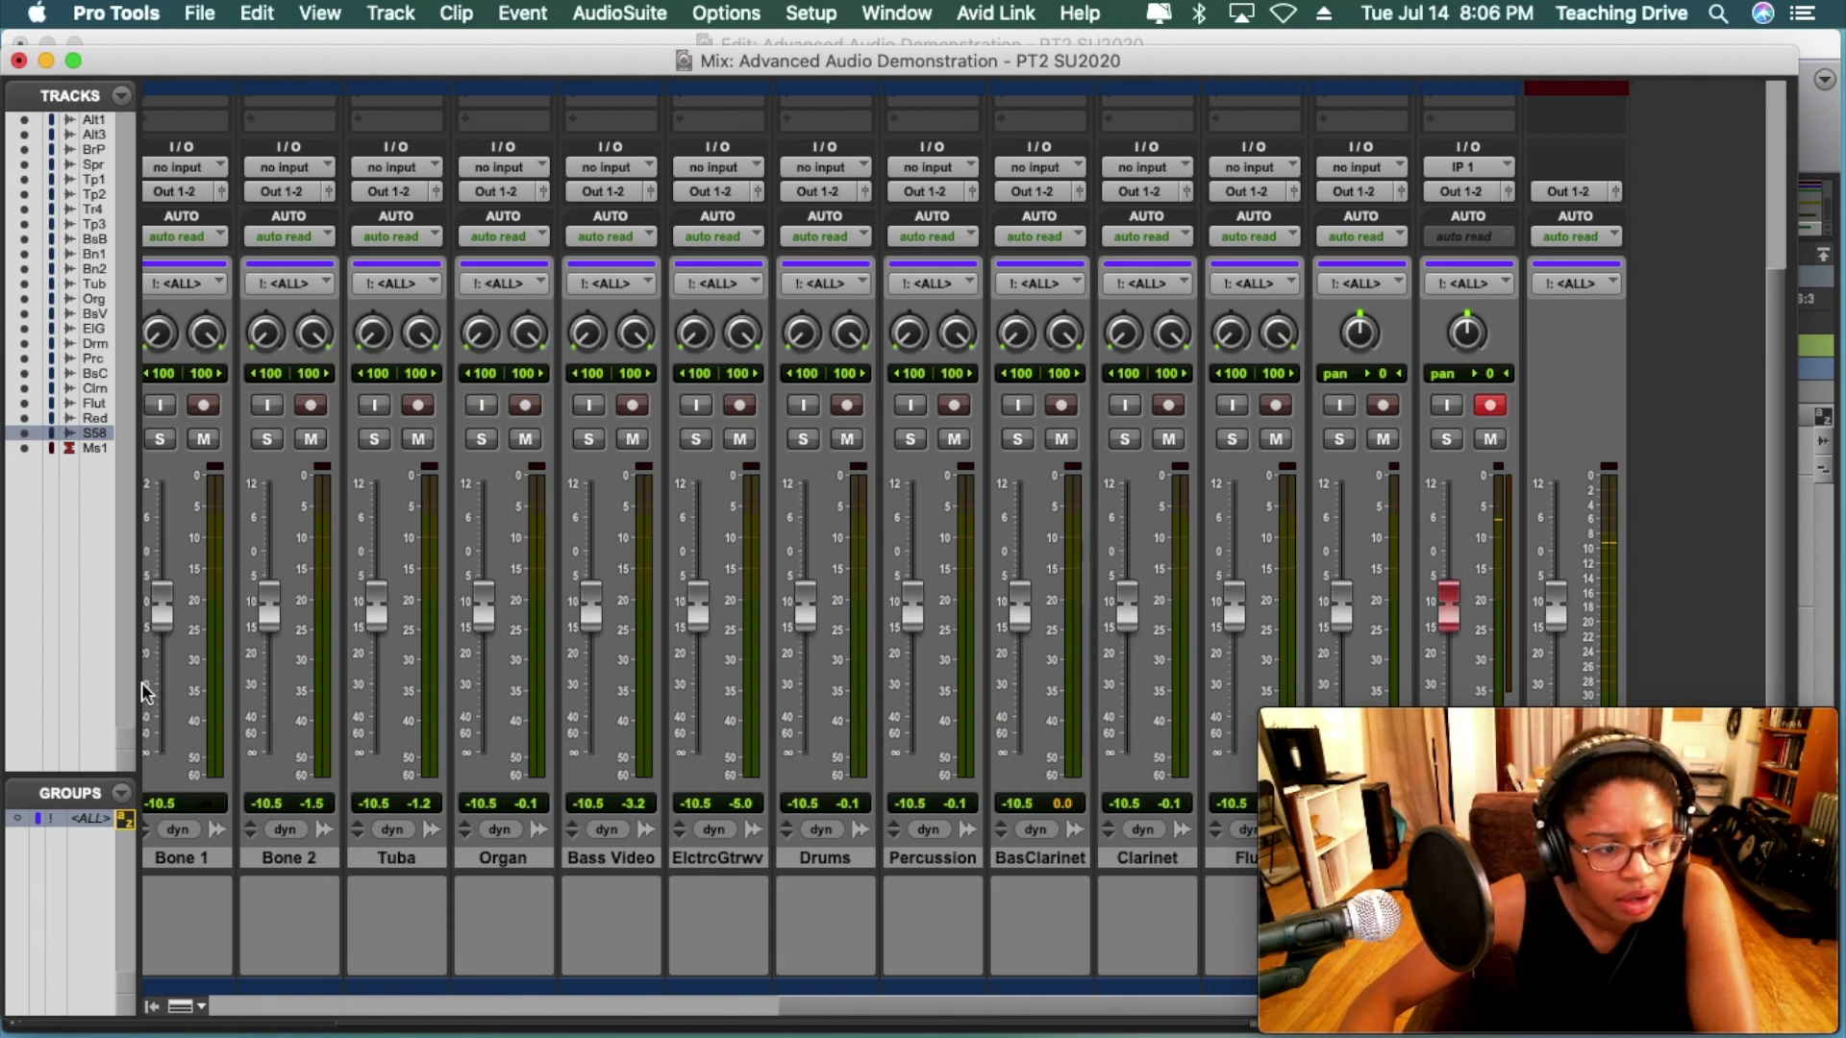
pyautogui.click(87, 818)
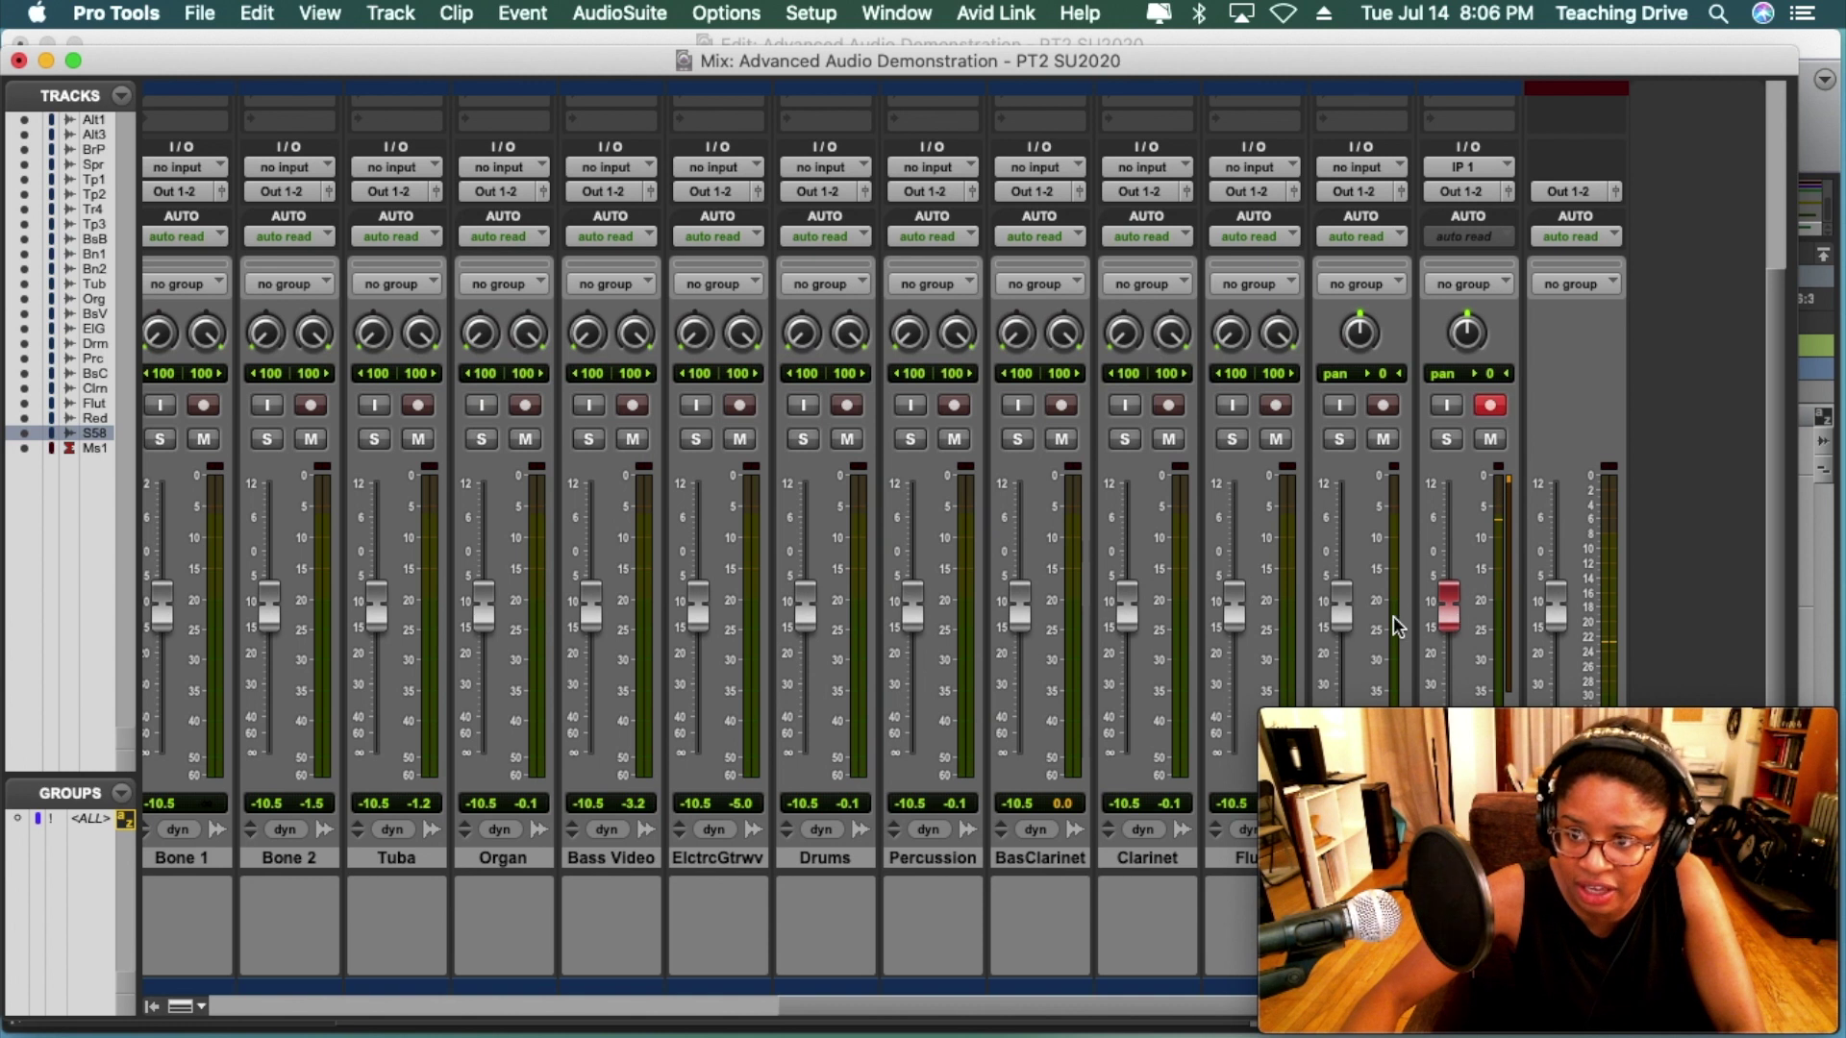
# Reset the Master 1 fader to 0.0 dB and the SM58 Mic fader to its default level
pyautogui.click(1414, 769)
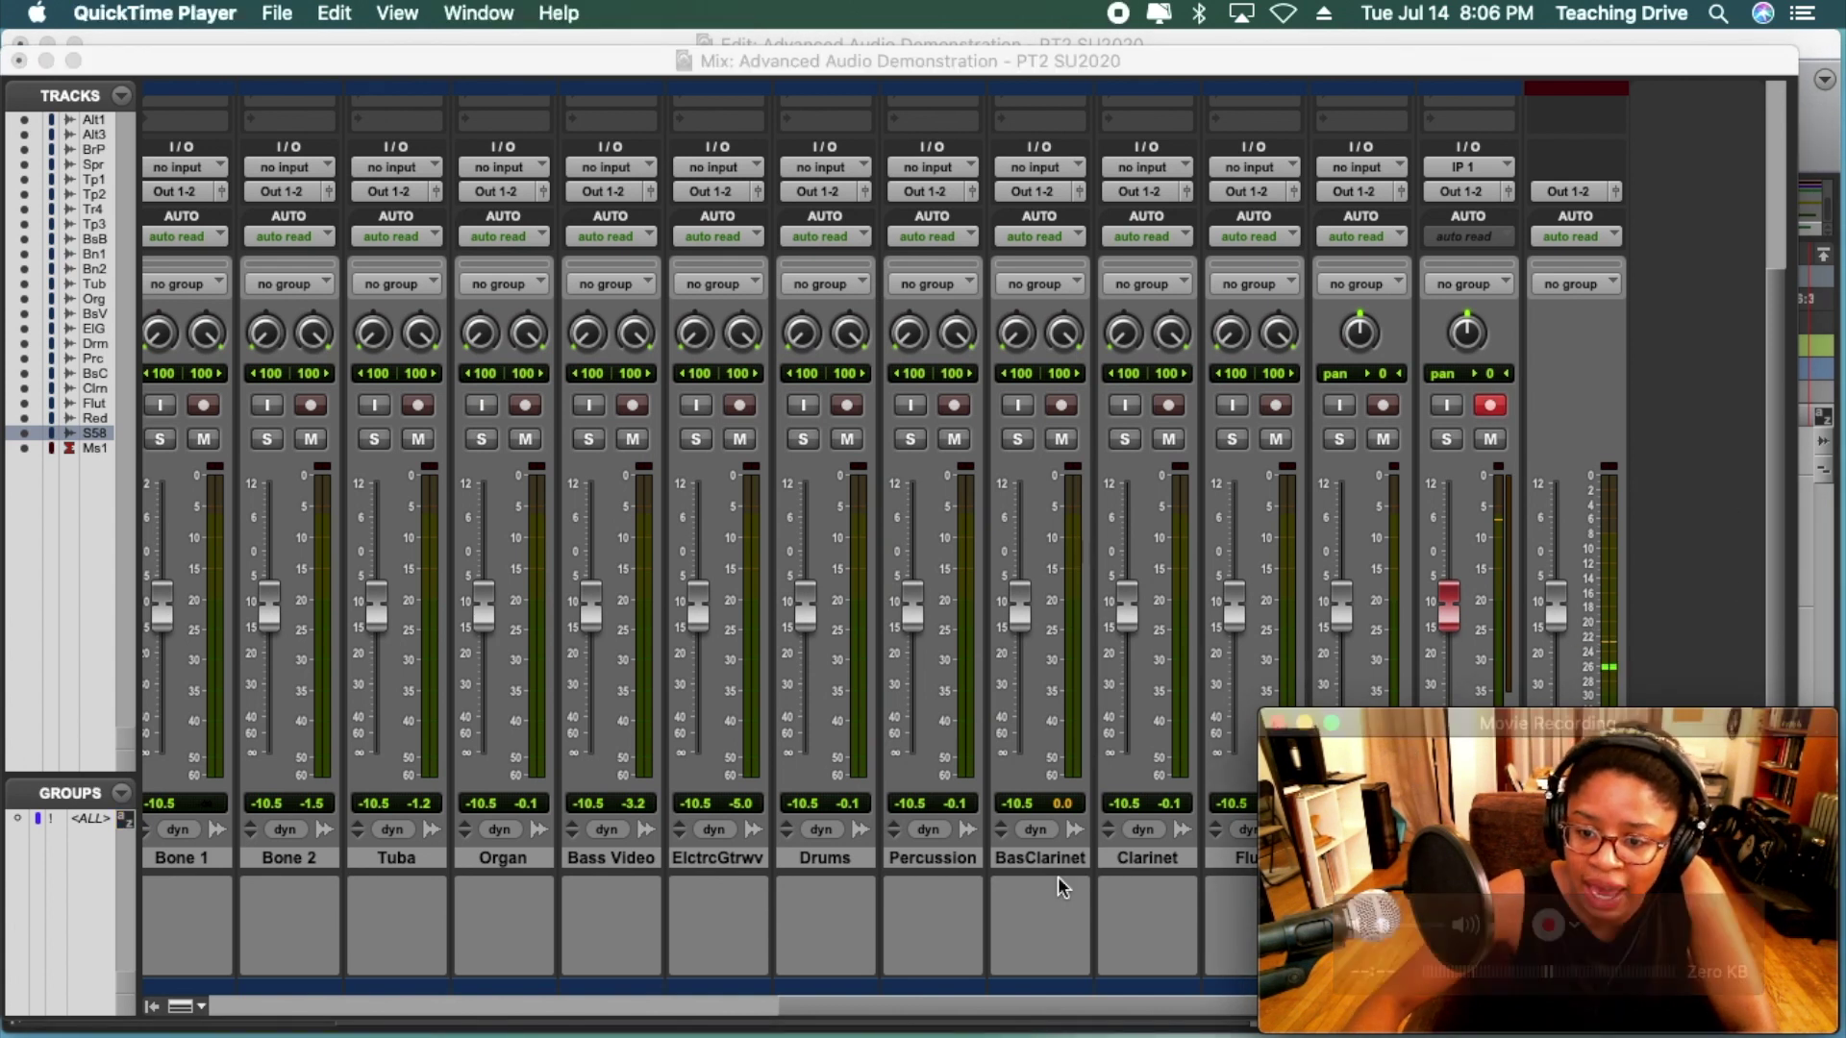
pyautogui.keyDown('alt'); pyautogui.click(1559, 607); pyautogui.keyUp('alt')
pyautogui.hotkey('shift', 'r')
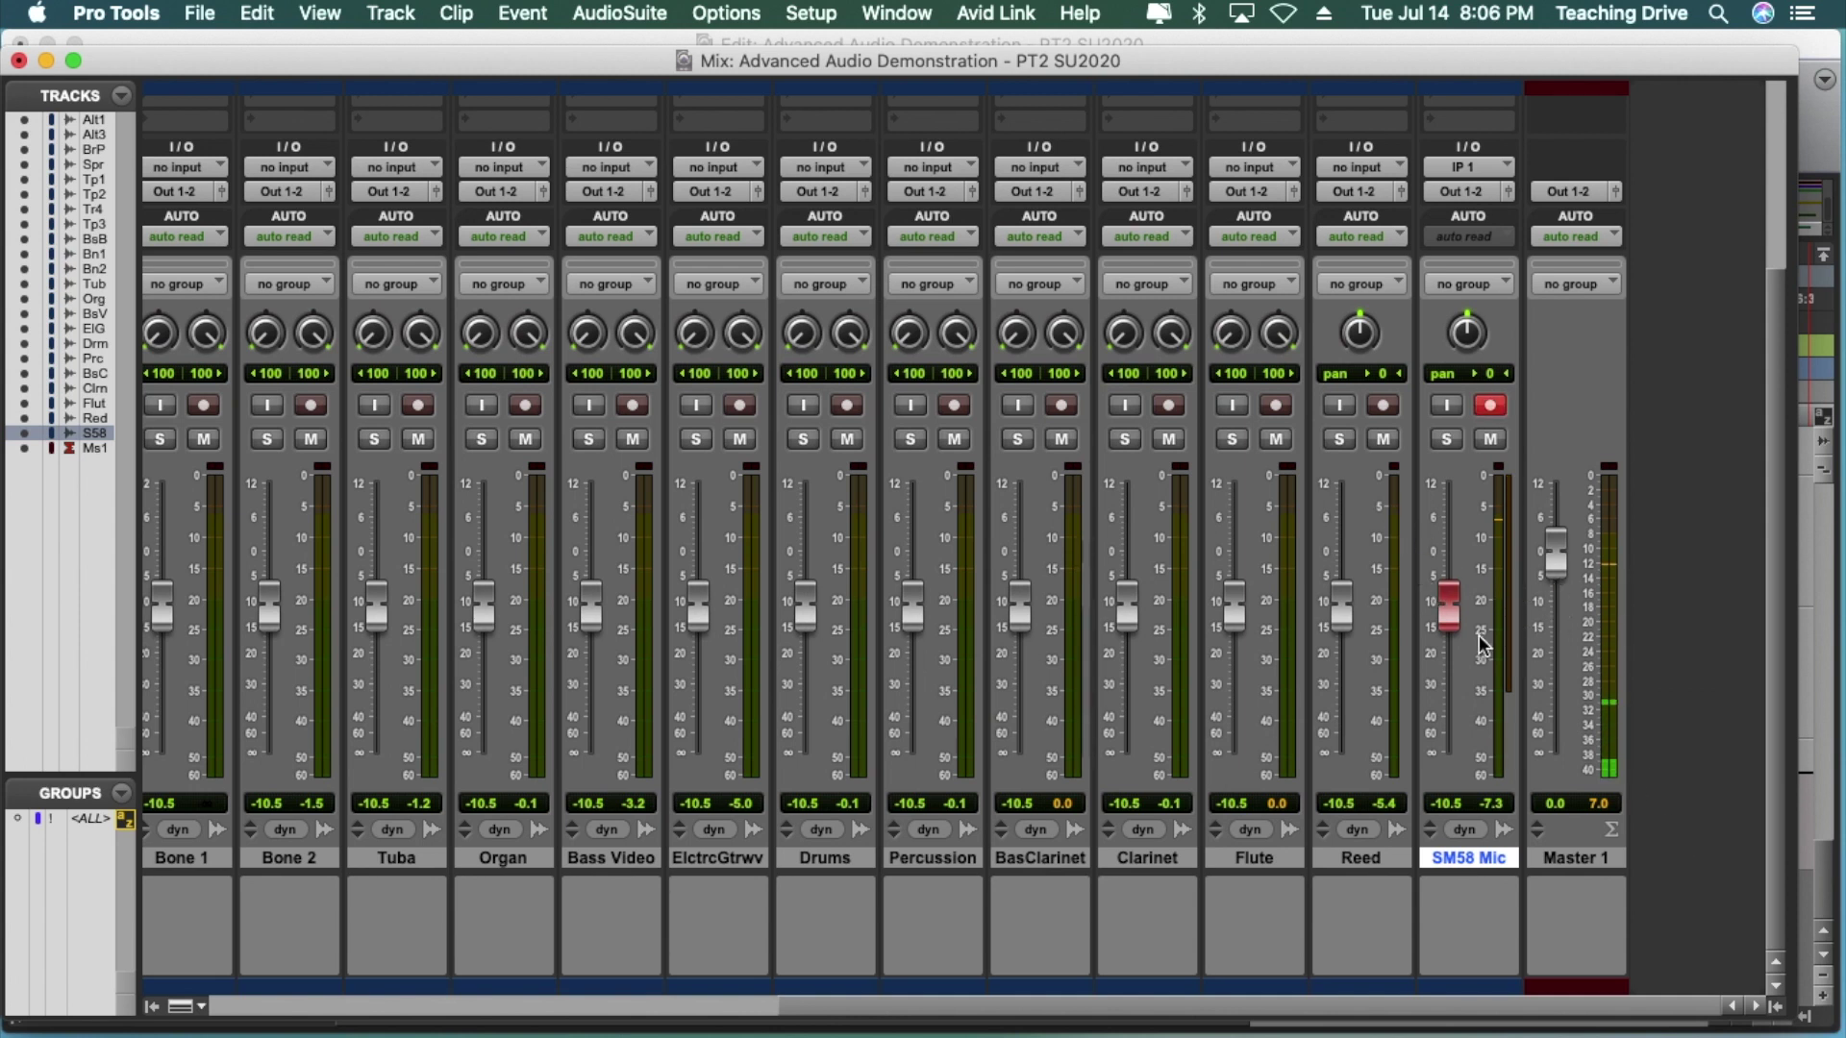
pyautogui.moveTo(1378, 52); pyautogui.dragTo(1443, 72)
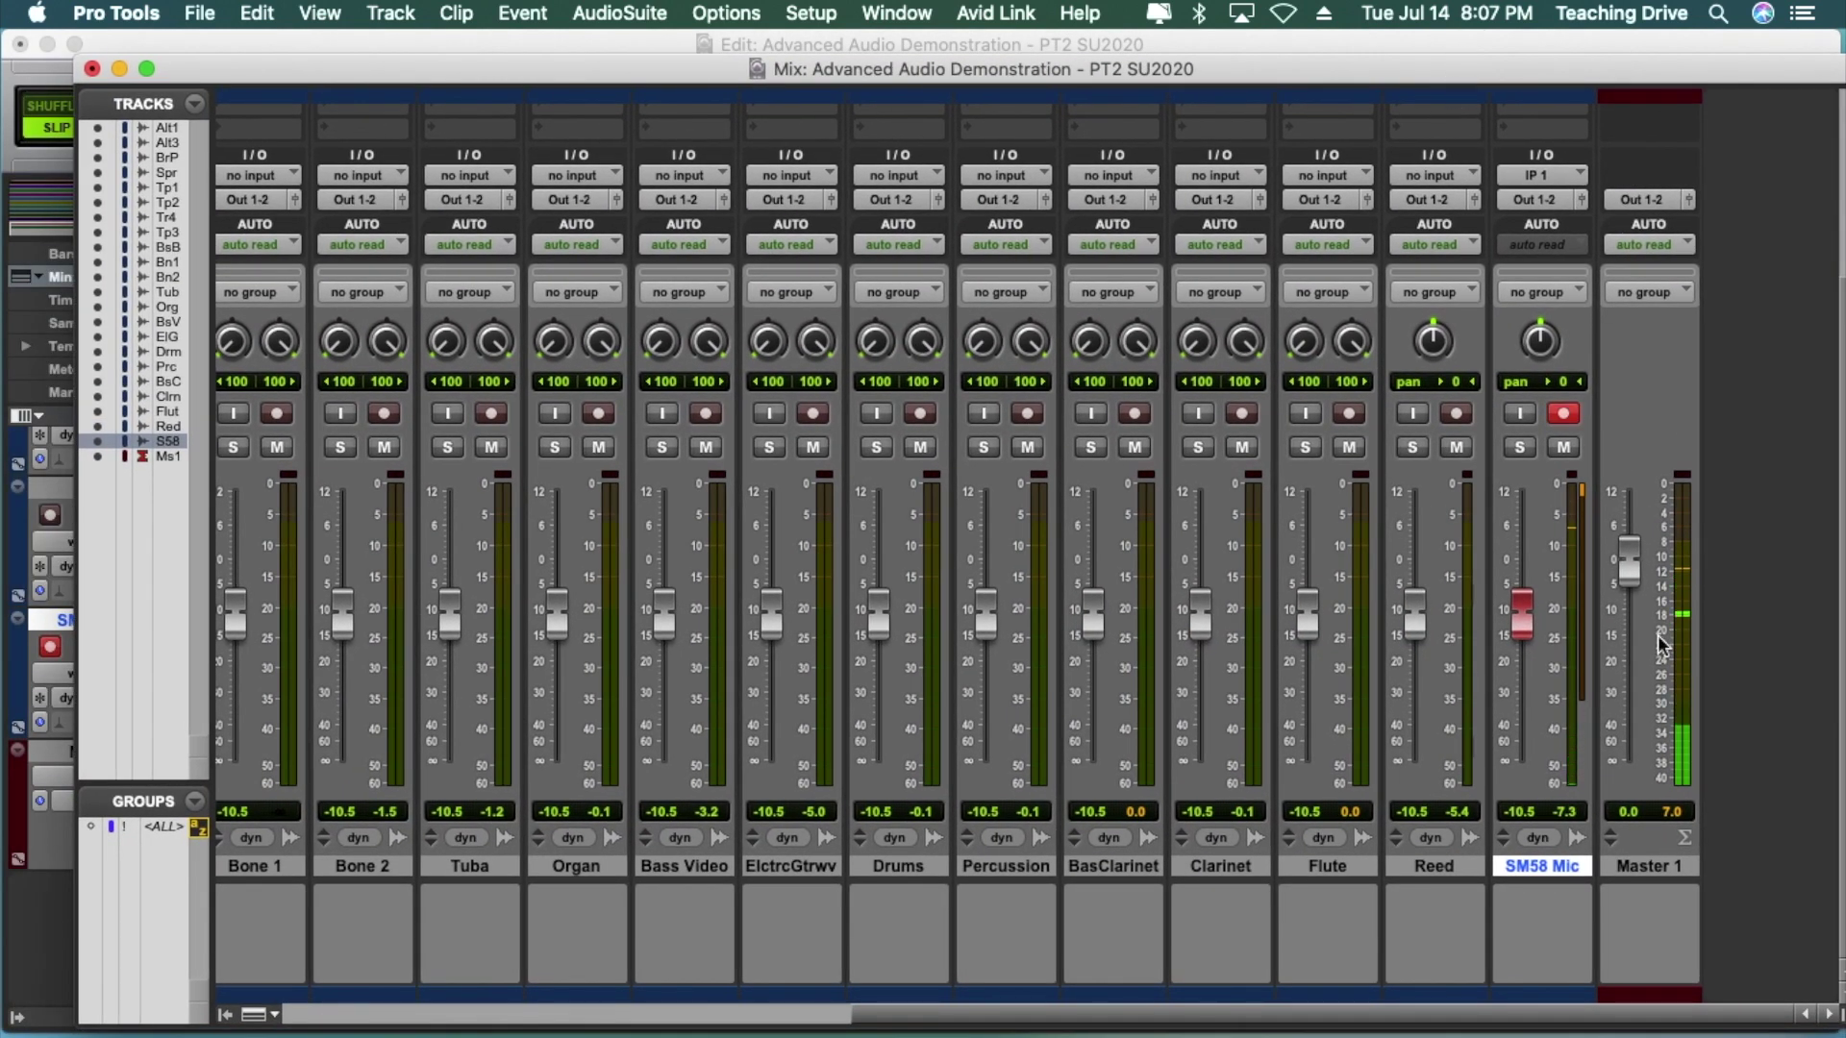
pyautogui.keyDown('alt'); pyautogui.click(1532, 627); pyautogui.keyUp('alt')
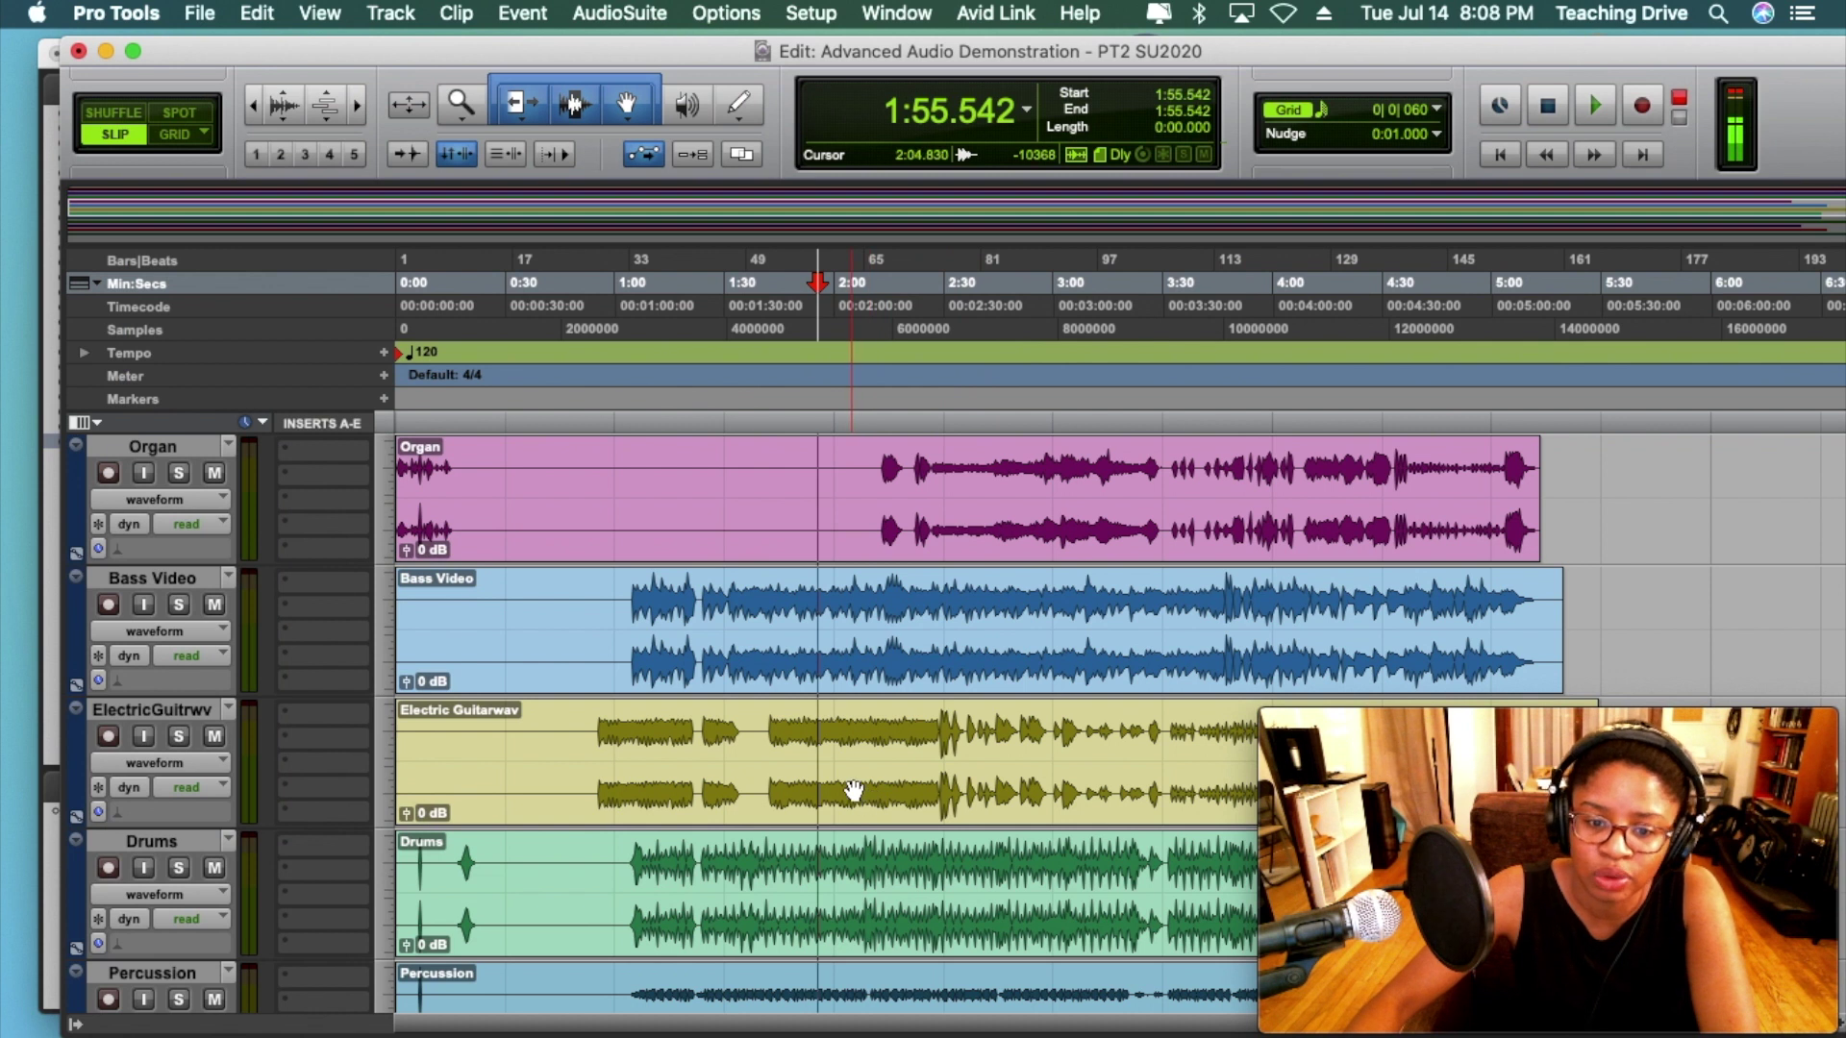
# Review the instrument tracks in the Edit window and start playback from about 1:52.6
pyautogui.scroll(5, 851, 731)
pyautogui.scroll(-3, 832, 596)
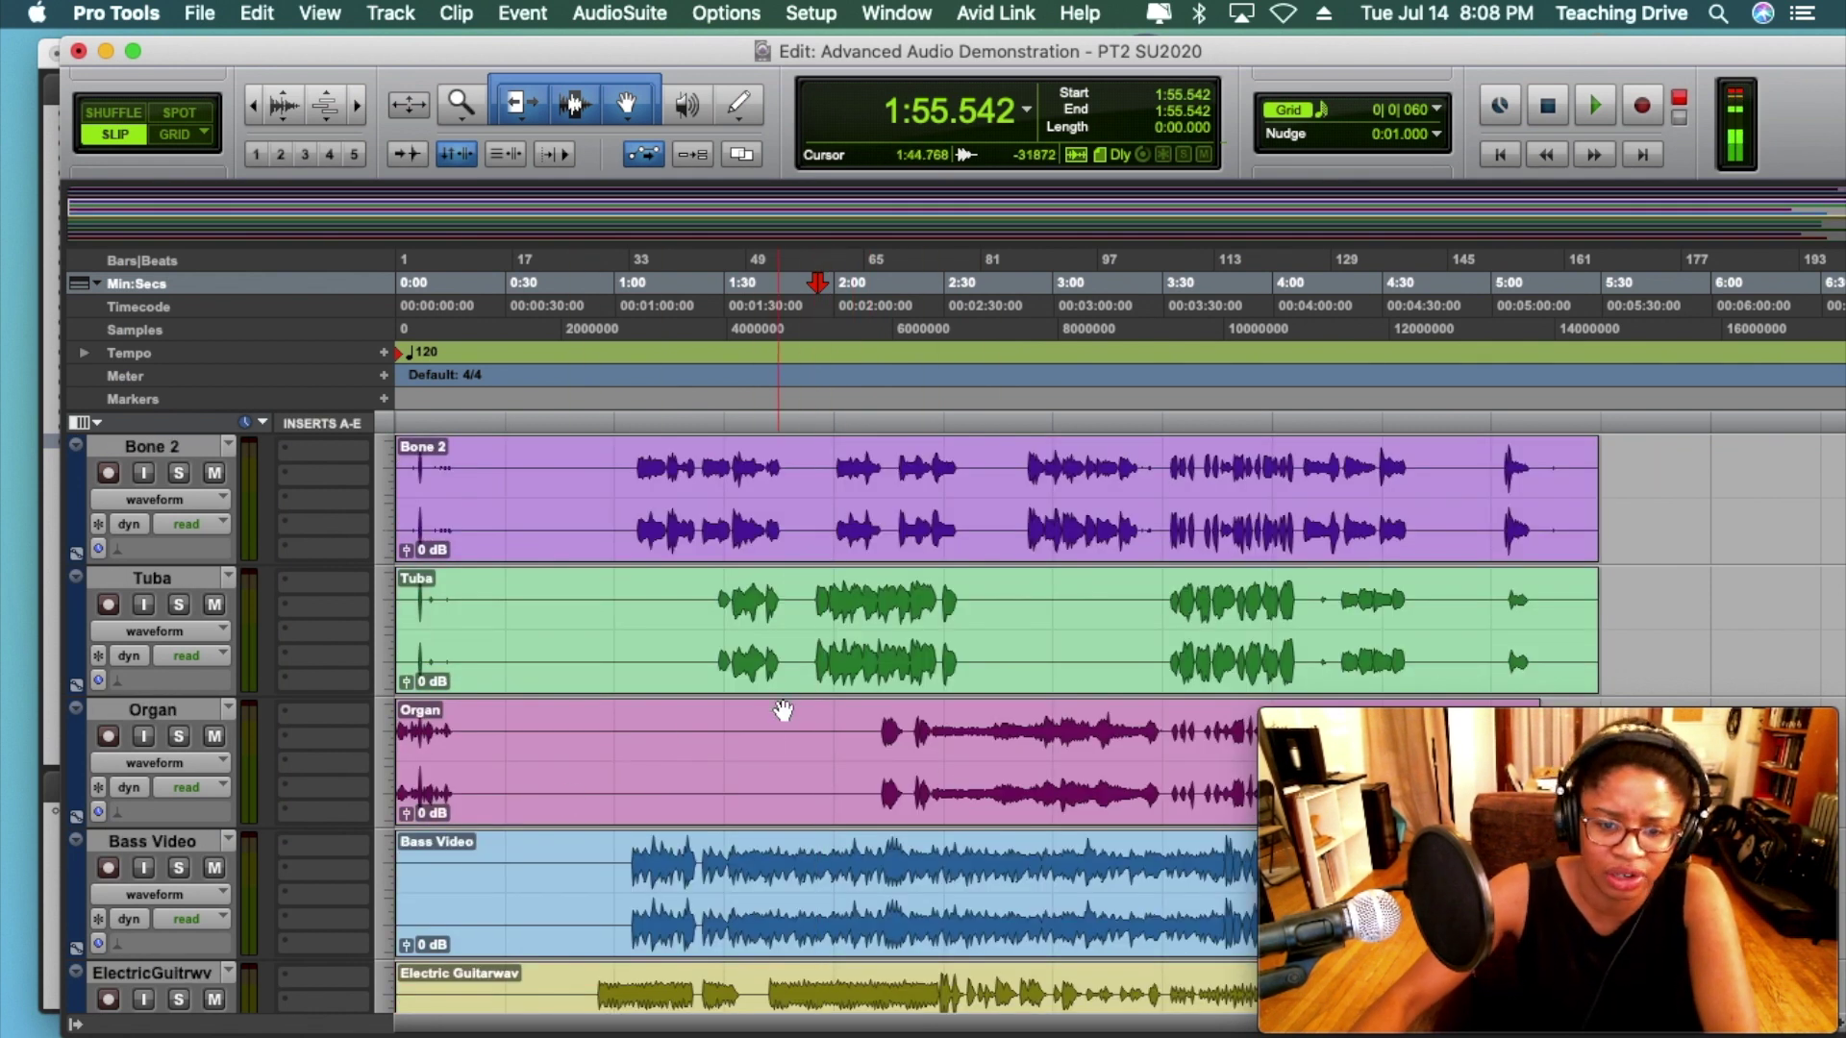
pyautogui.scroll(-3, 769, 749)
pyautogui.scroll(-3, 759, 812)
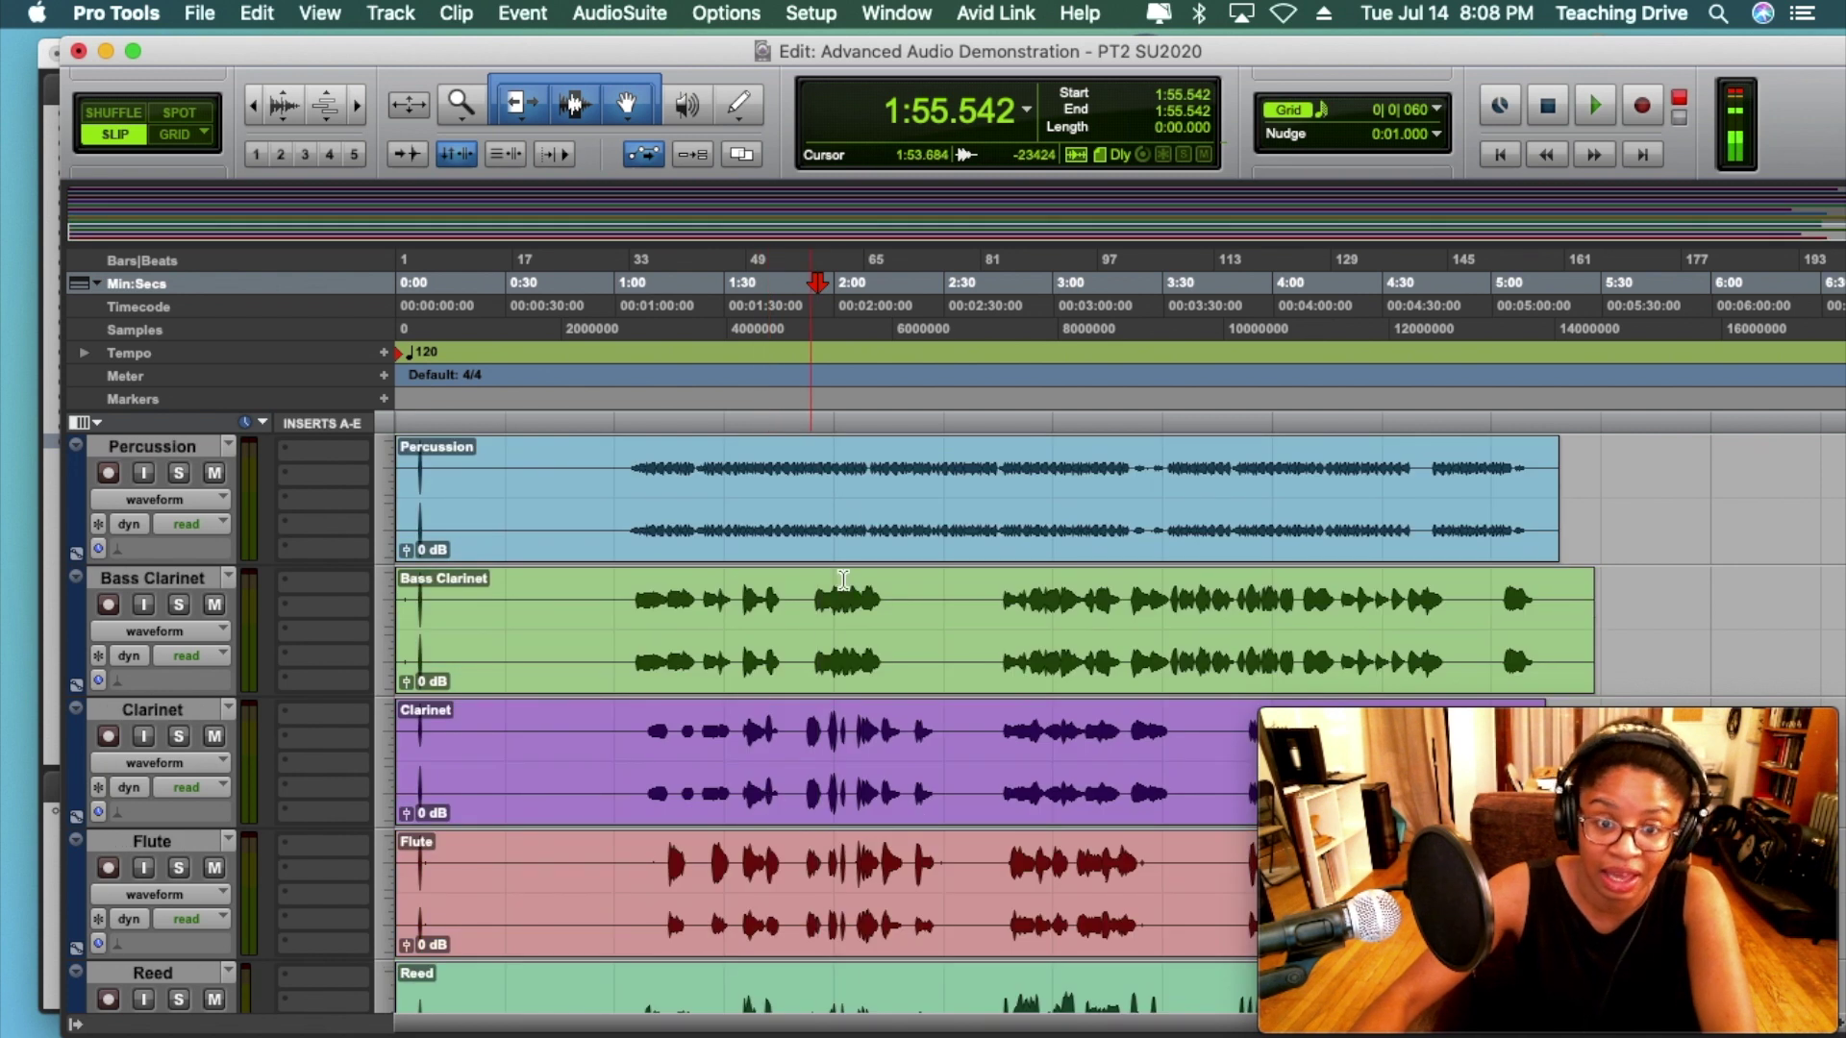
pyautogui.click(803, 424)
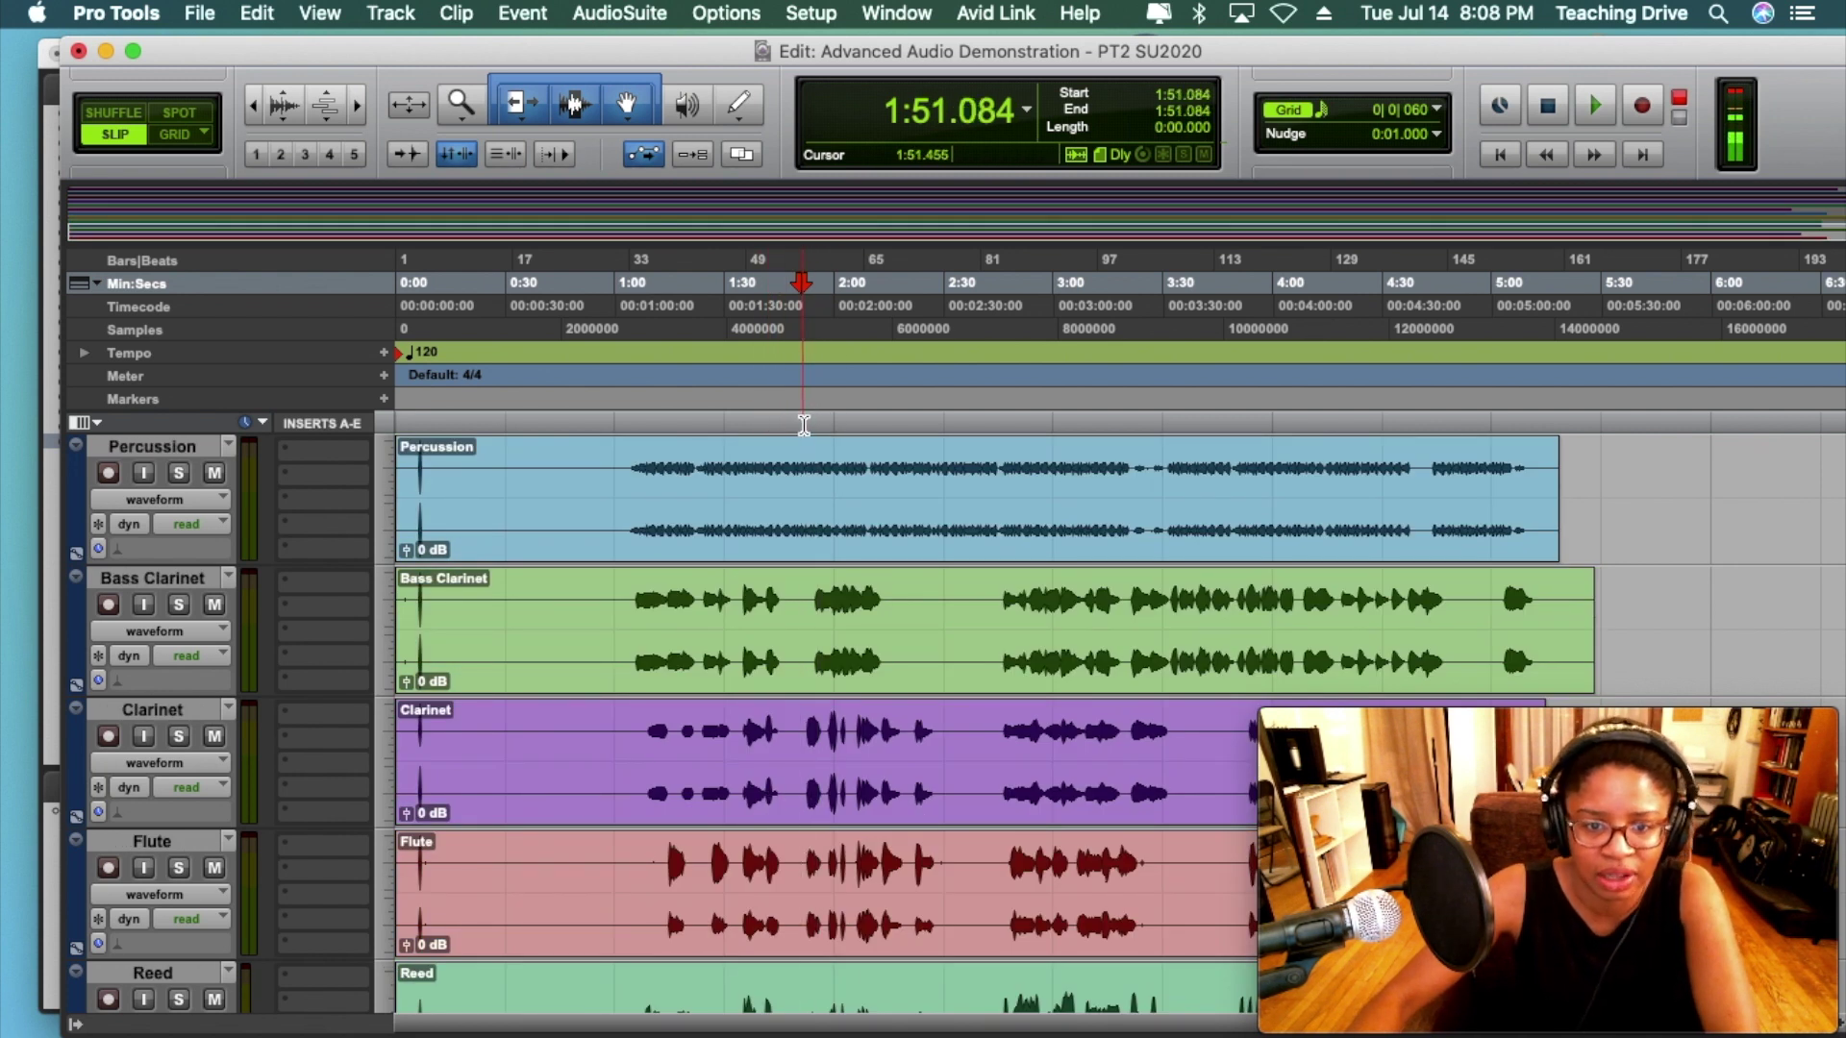
pyautogui.click(808, 420)
pyautogui.press('space')
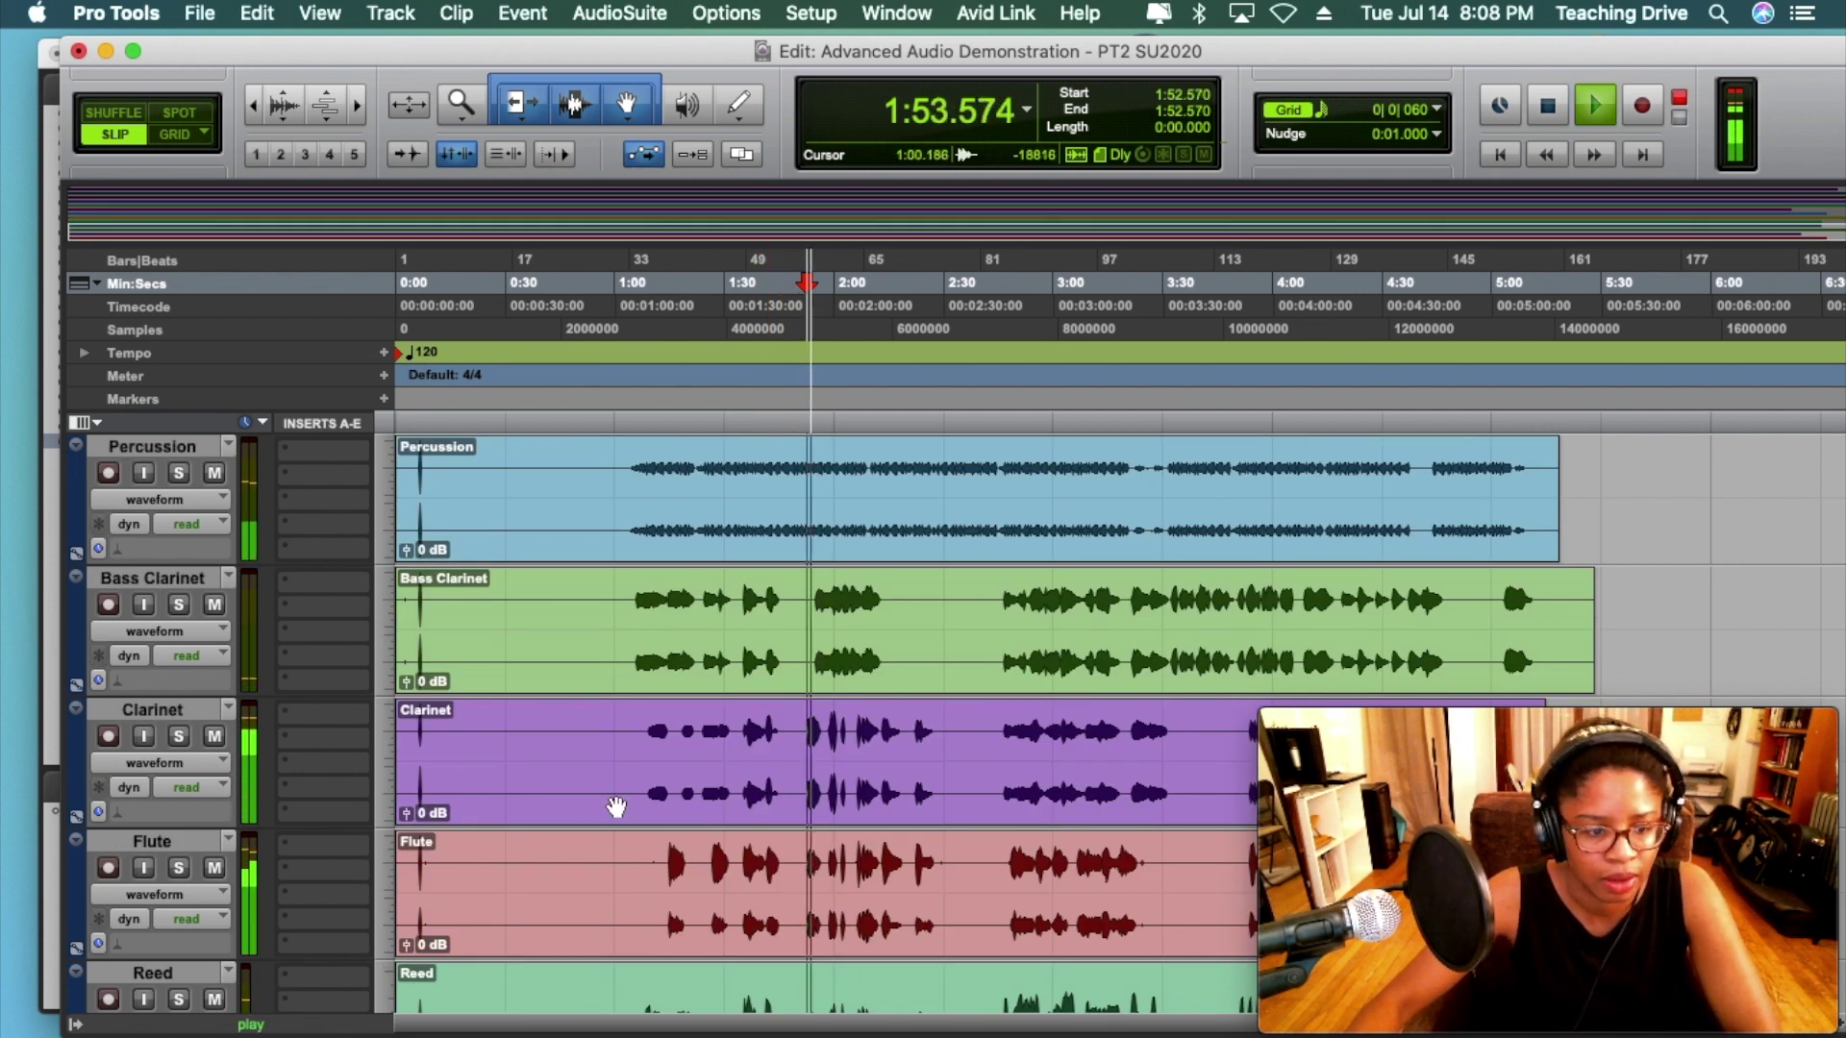
# Check the Master 1 level meter against the other tracks during playback and stop the session
pyautogui.scroll(-3, 589, 807)
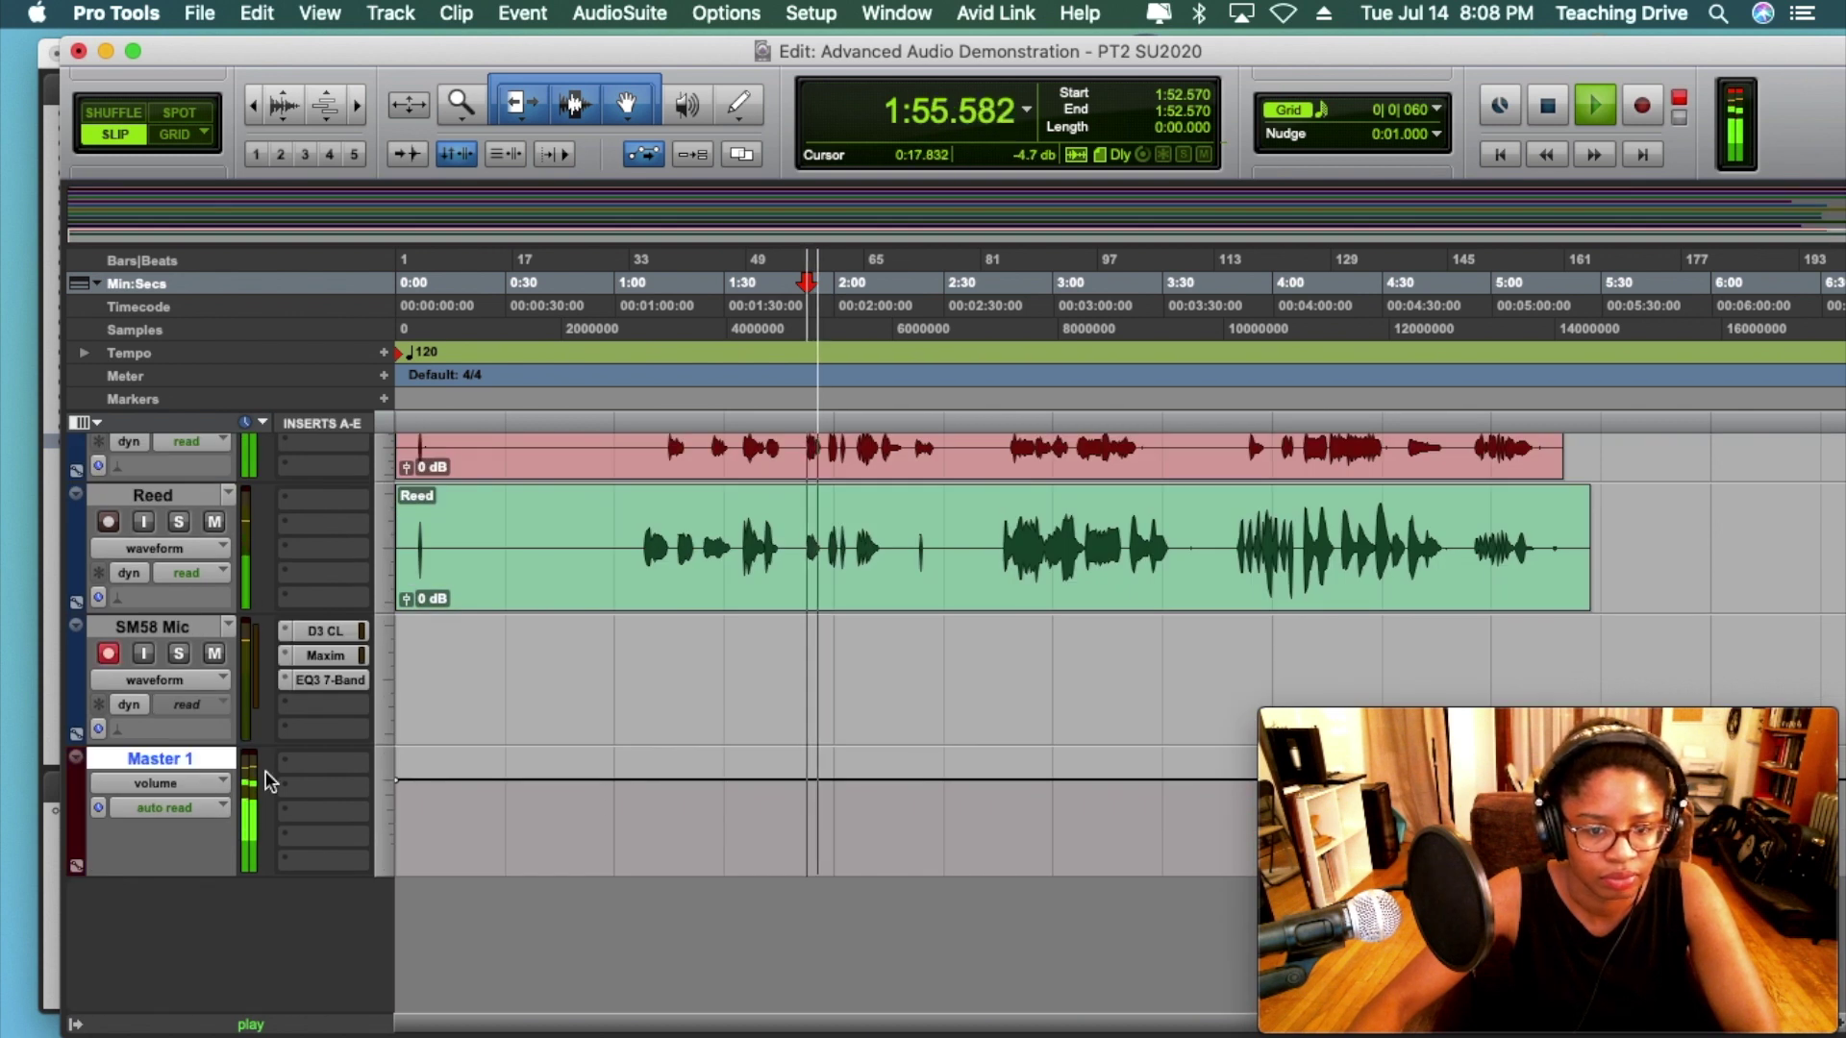
pyautogui.scroll(3, 260, 775)
pyautogui.scroll(-3, 327, 846)
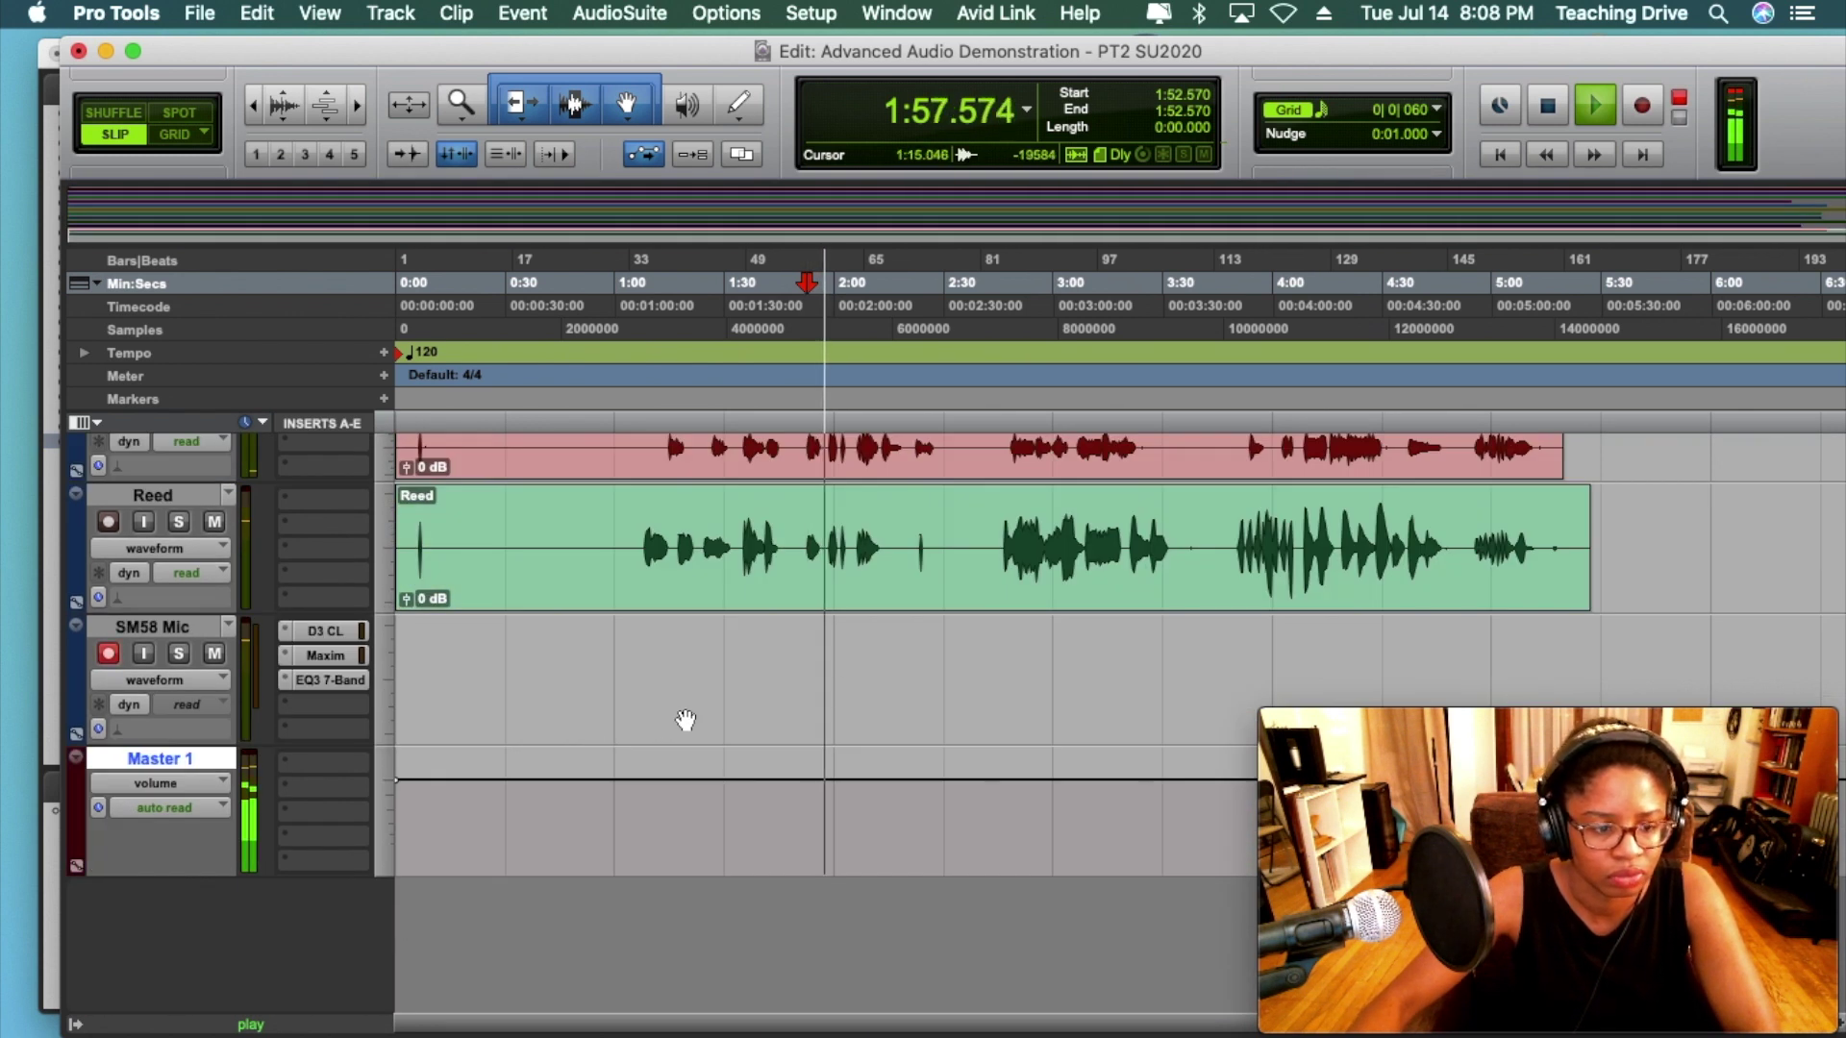
pyautogui.scroll(3, 652, 722)
pyautogui.scroll(-3, 631, 708)
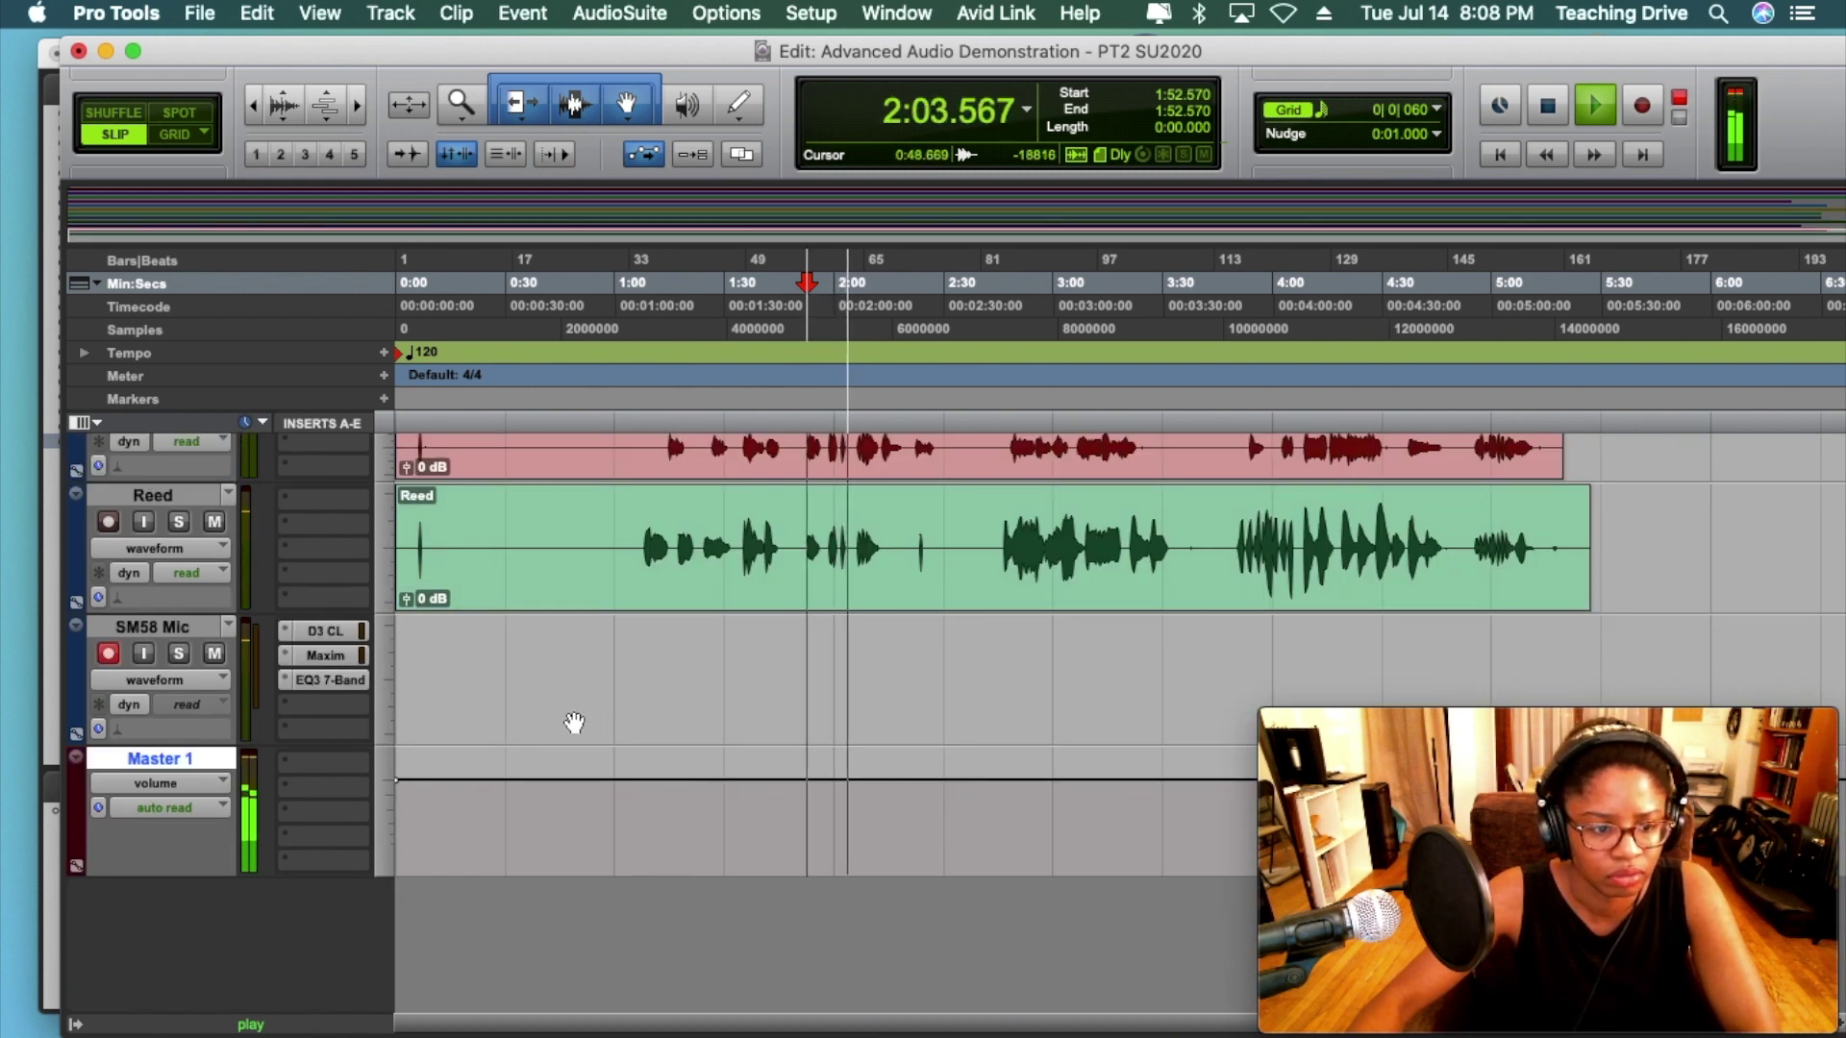
pyautogui.press('space')
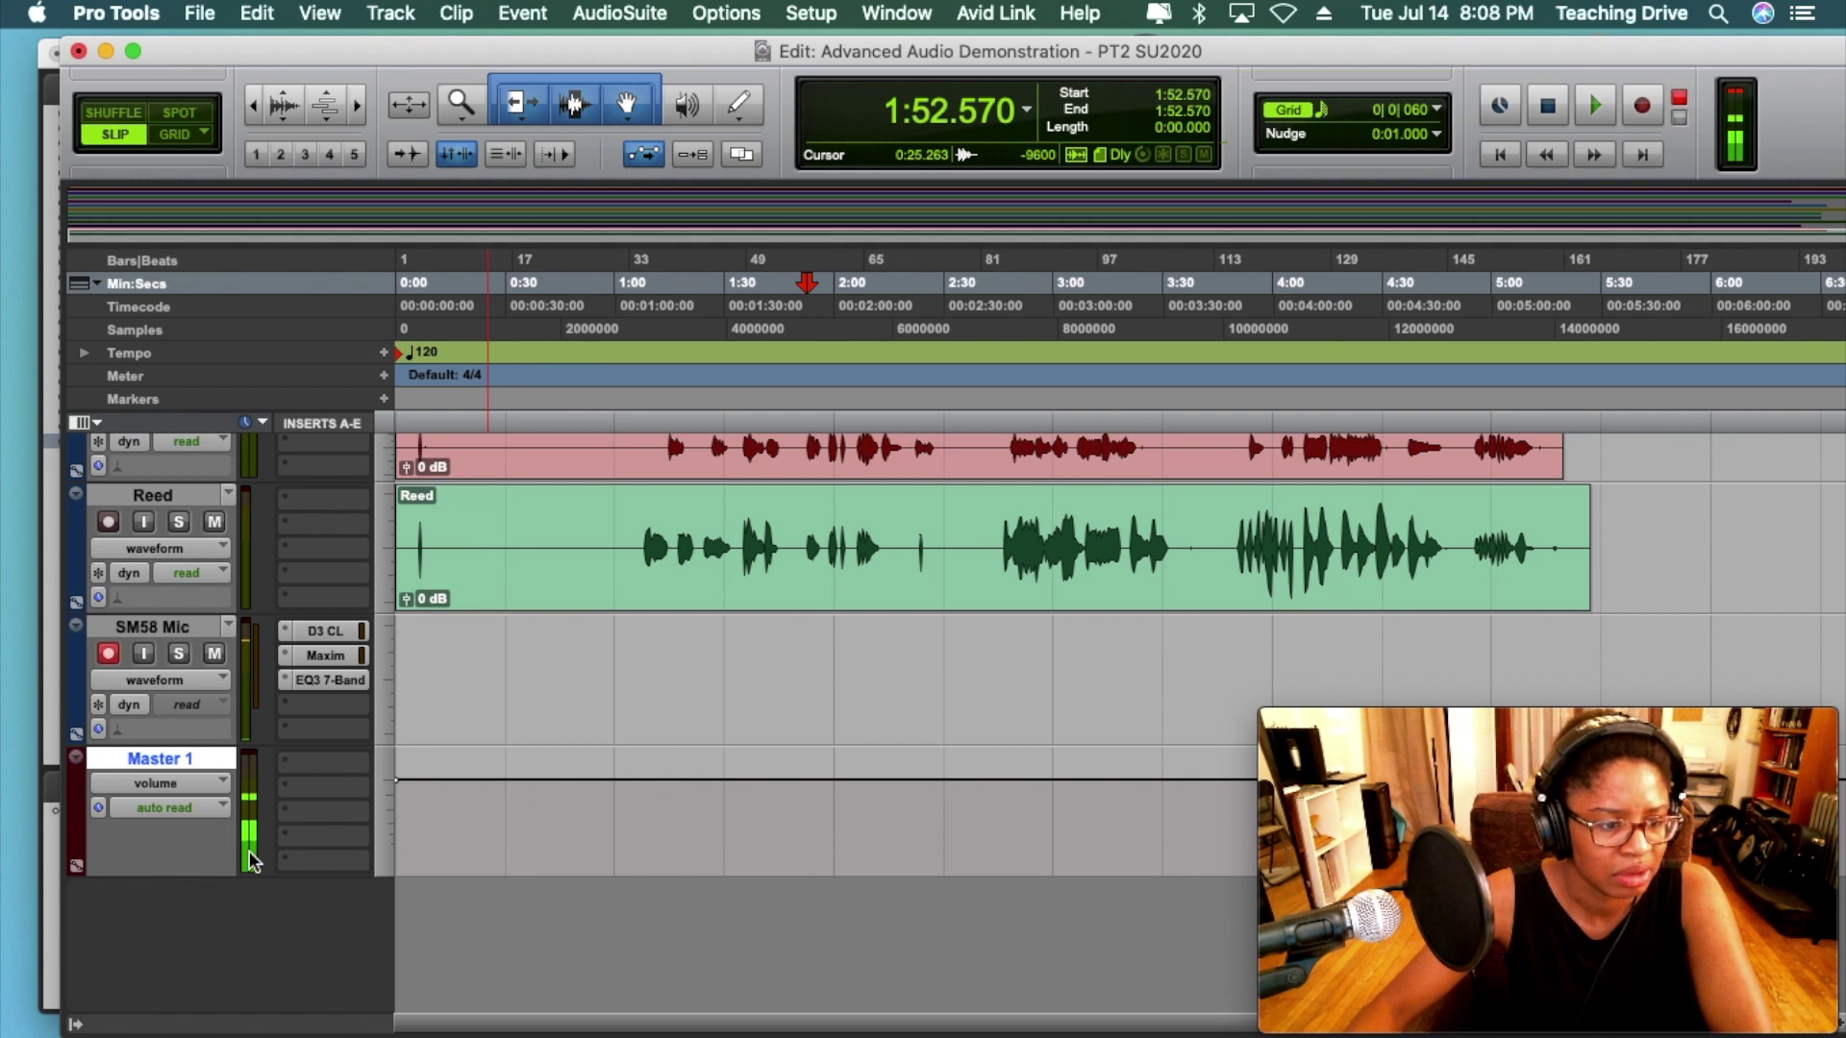
pyautogui.click(79, 1025)
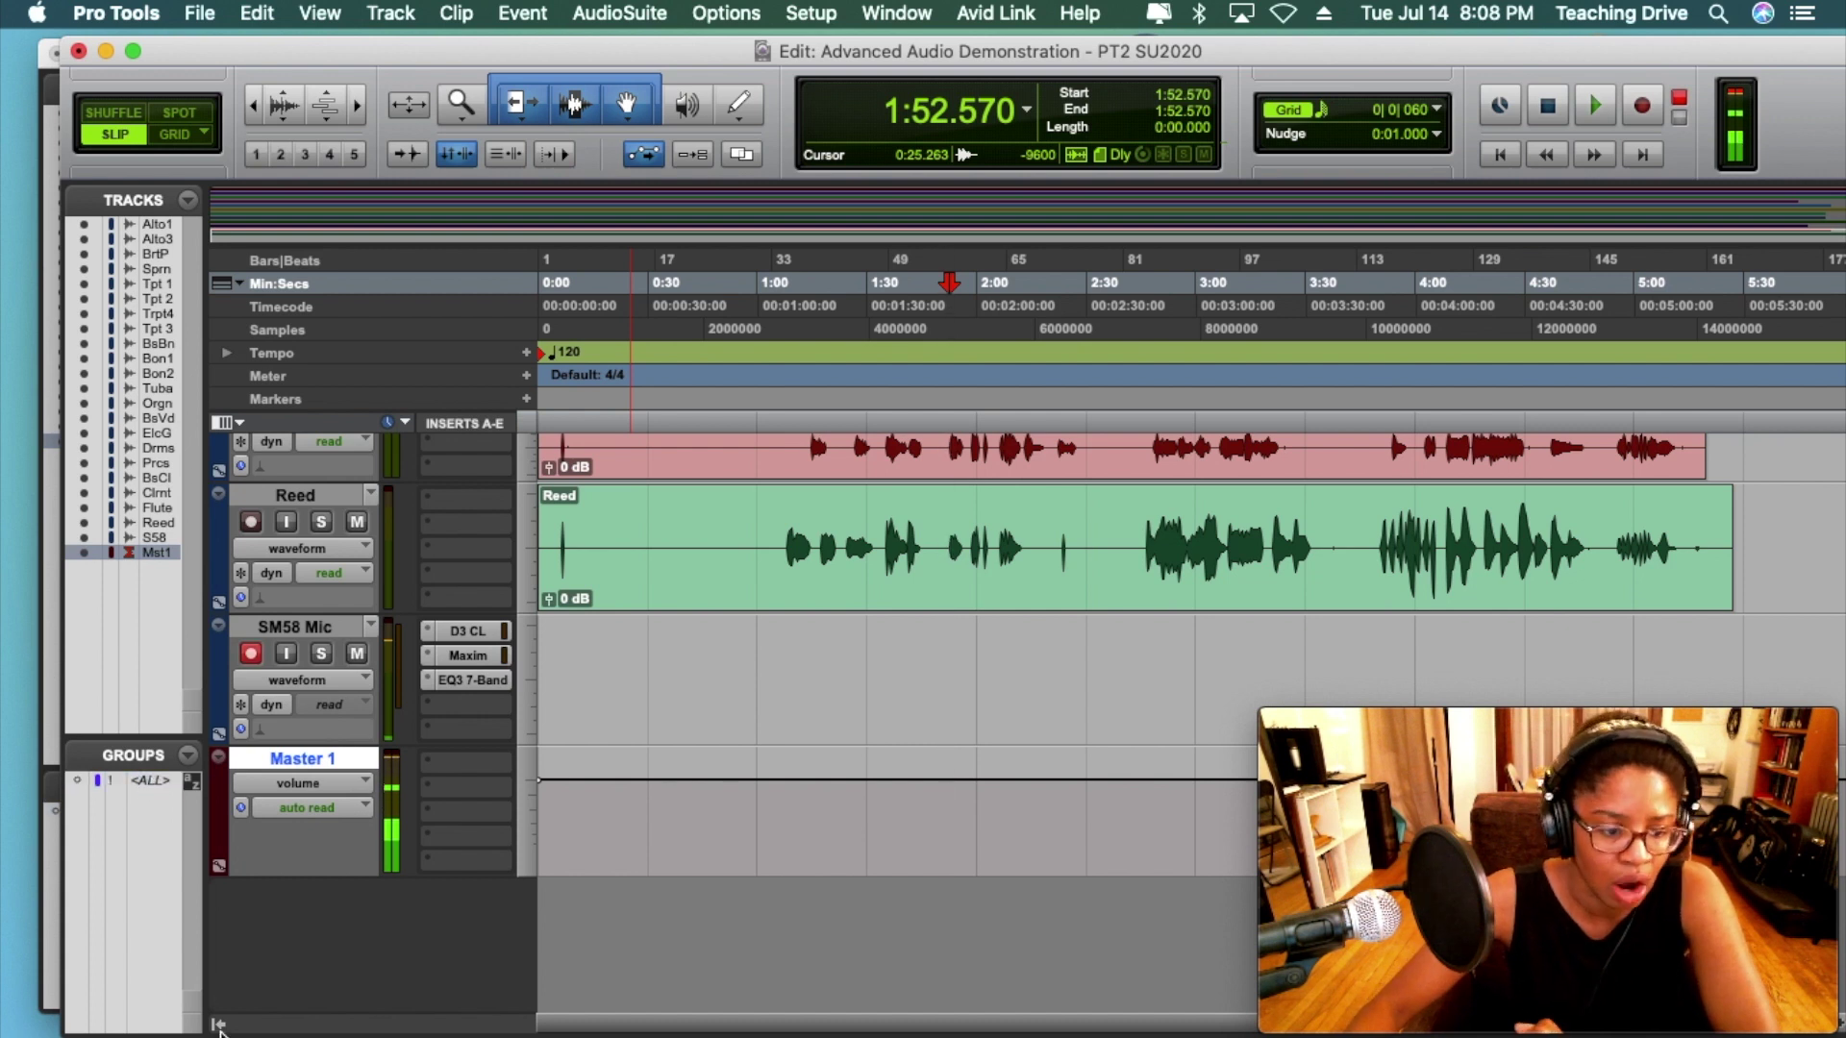
pyautogui.click(218, 1025)
pyautogui.scroll(10, 744, 742)
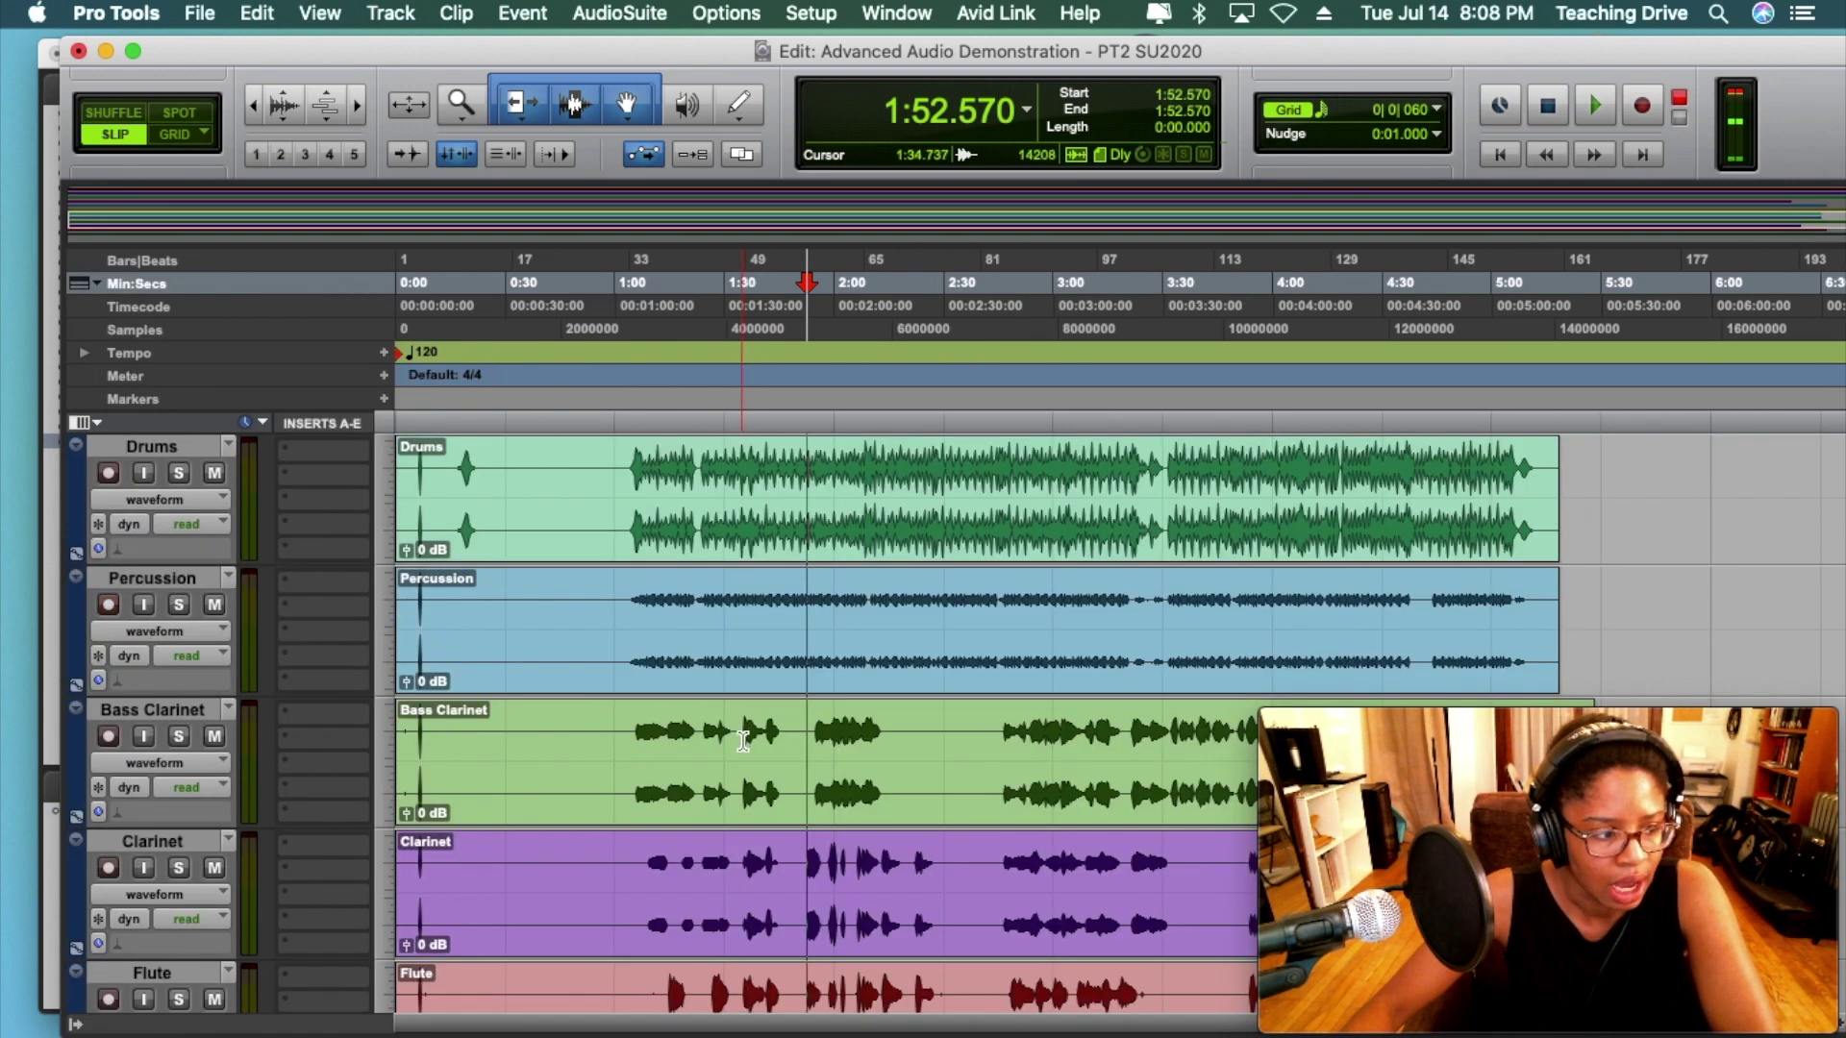
pyautogui.scroll(-5, 743, 741)
pyautogui.scroll(5, 693, 743)
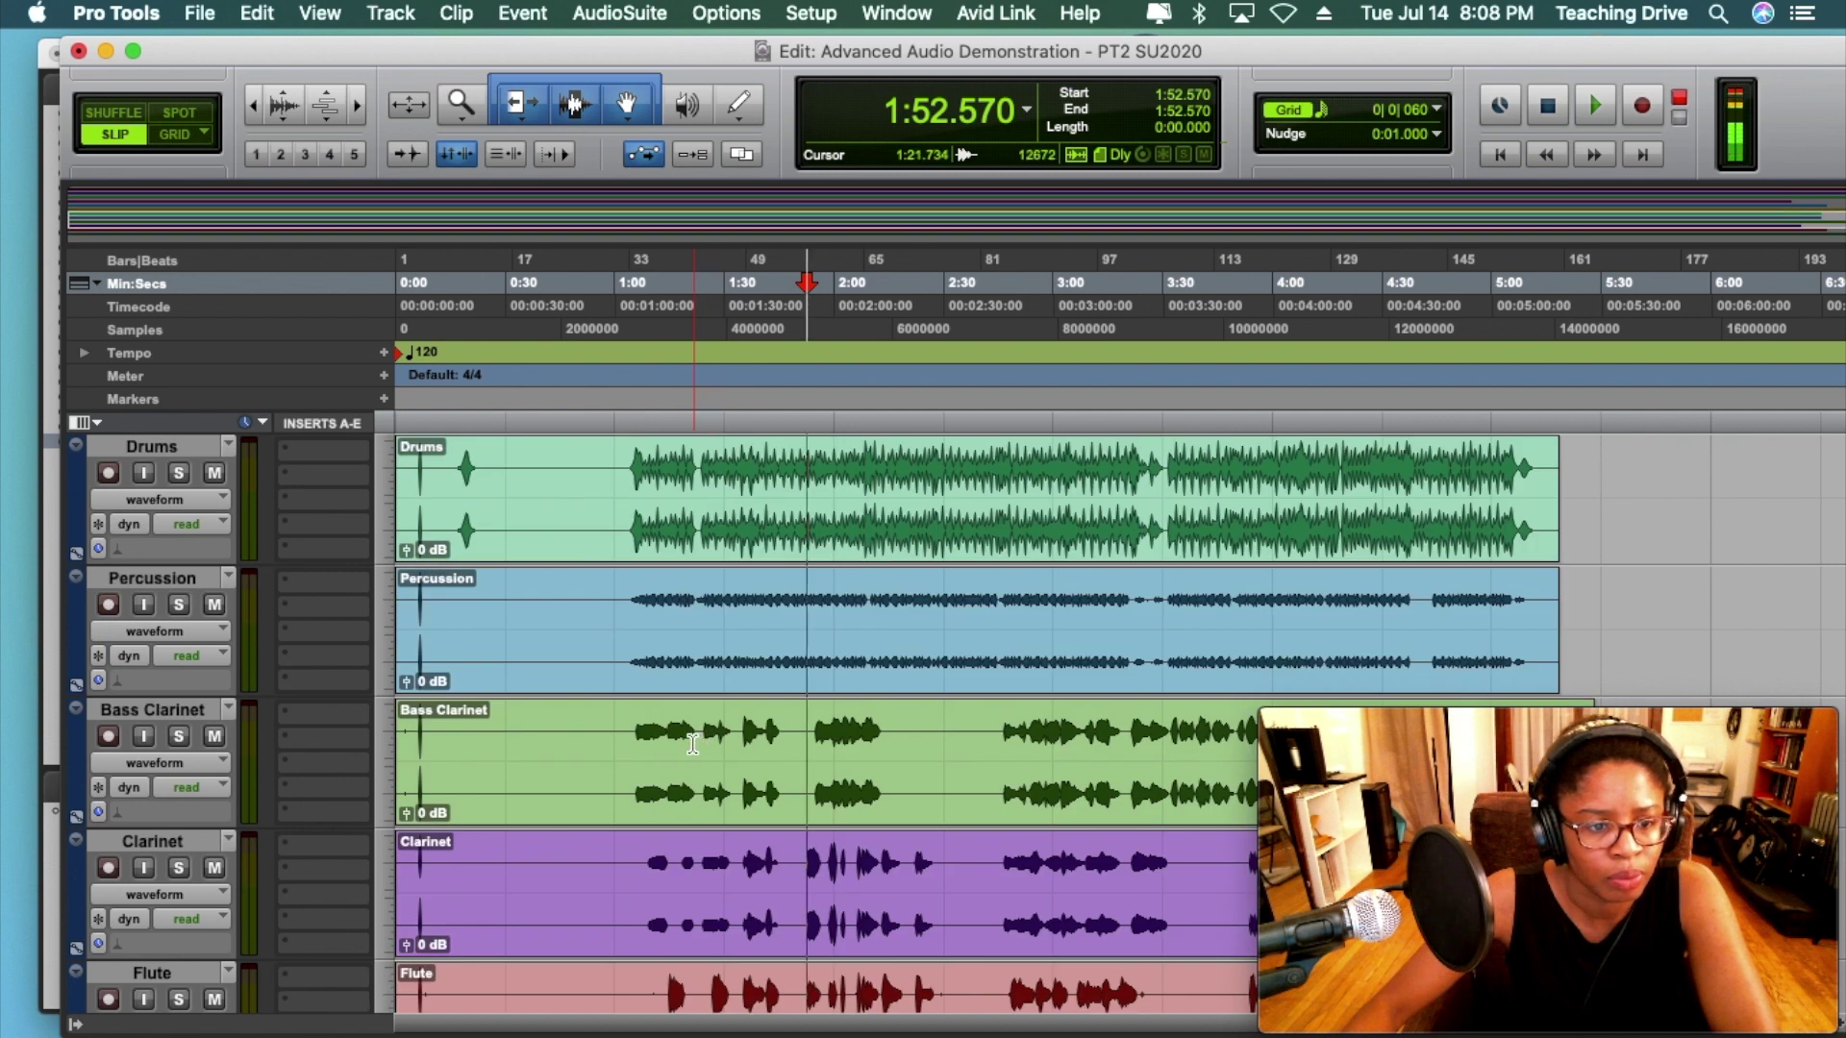
pyautogui.scroll(-10, 692, 743)
pyautogui.scroll(5, 663, 739)
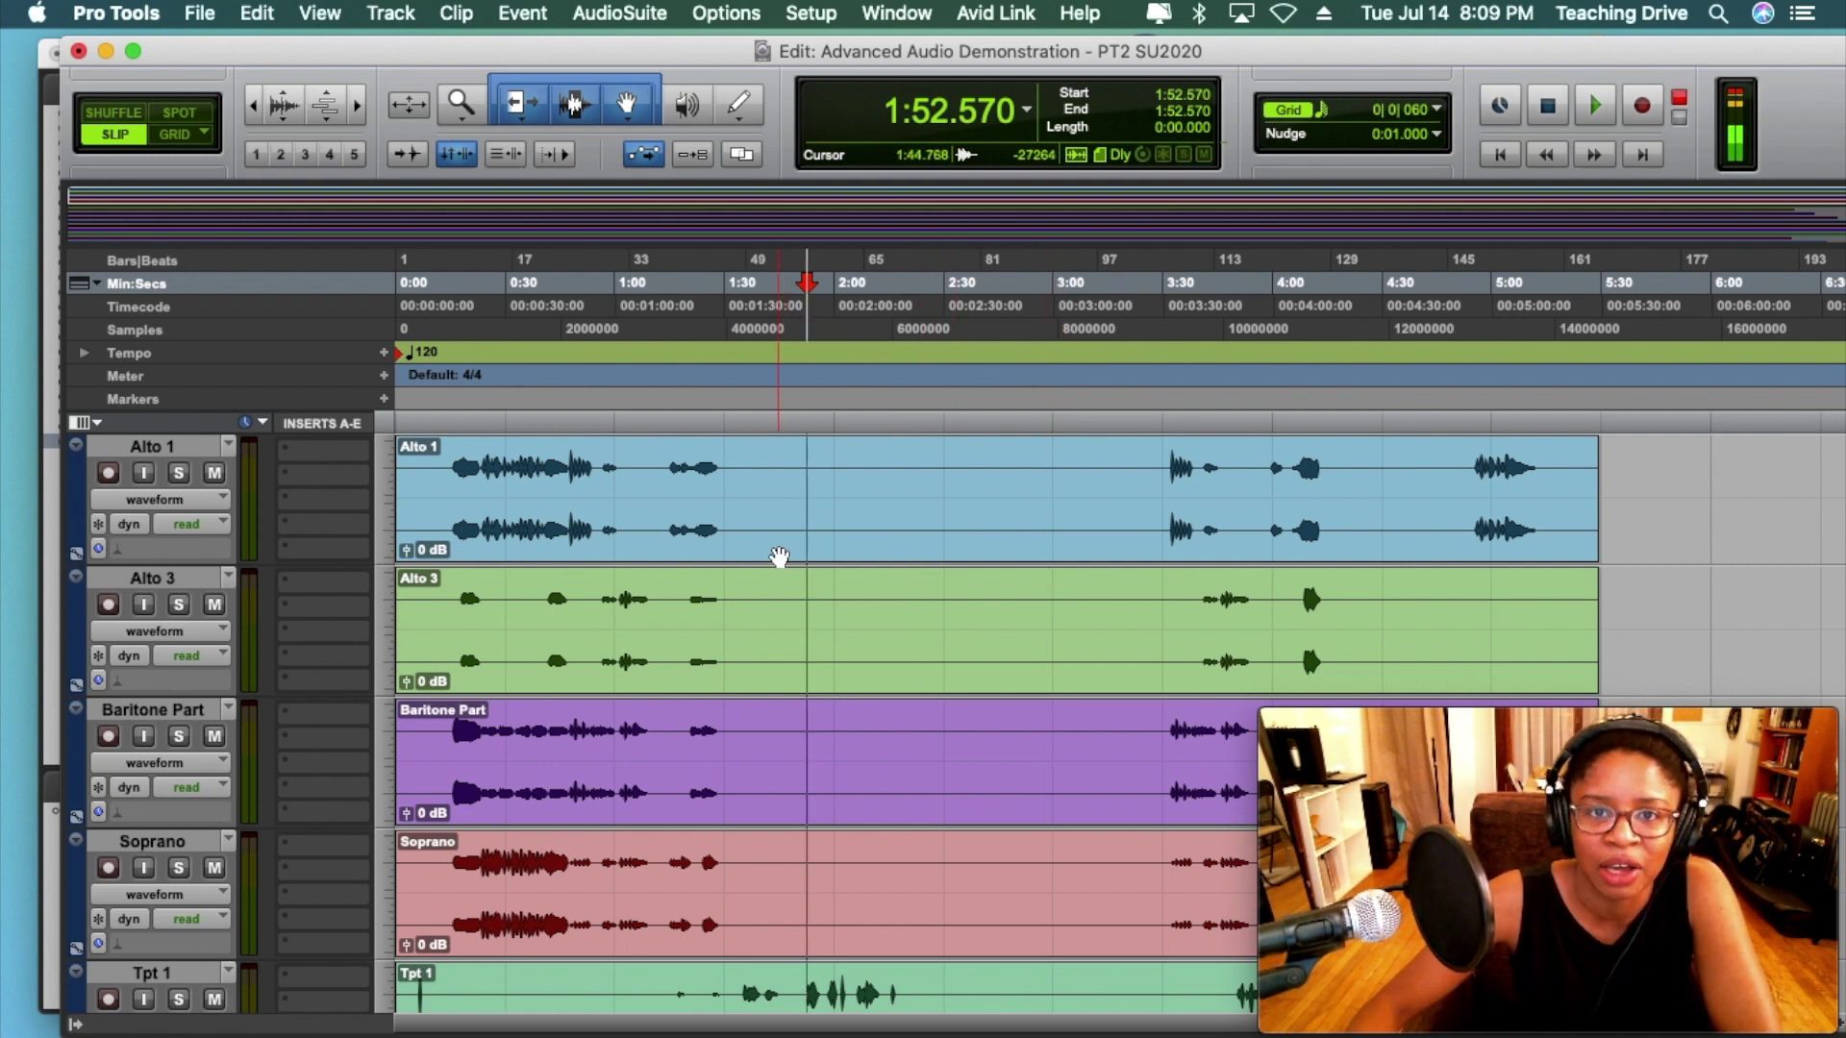
# Choose a hardware buffer size of 1024 samples in the Playback Engine settings and confirm them
pyautogui.click(812, 14)
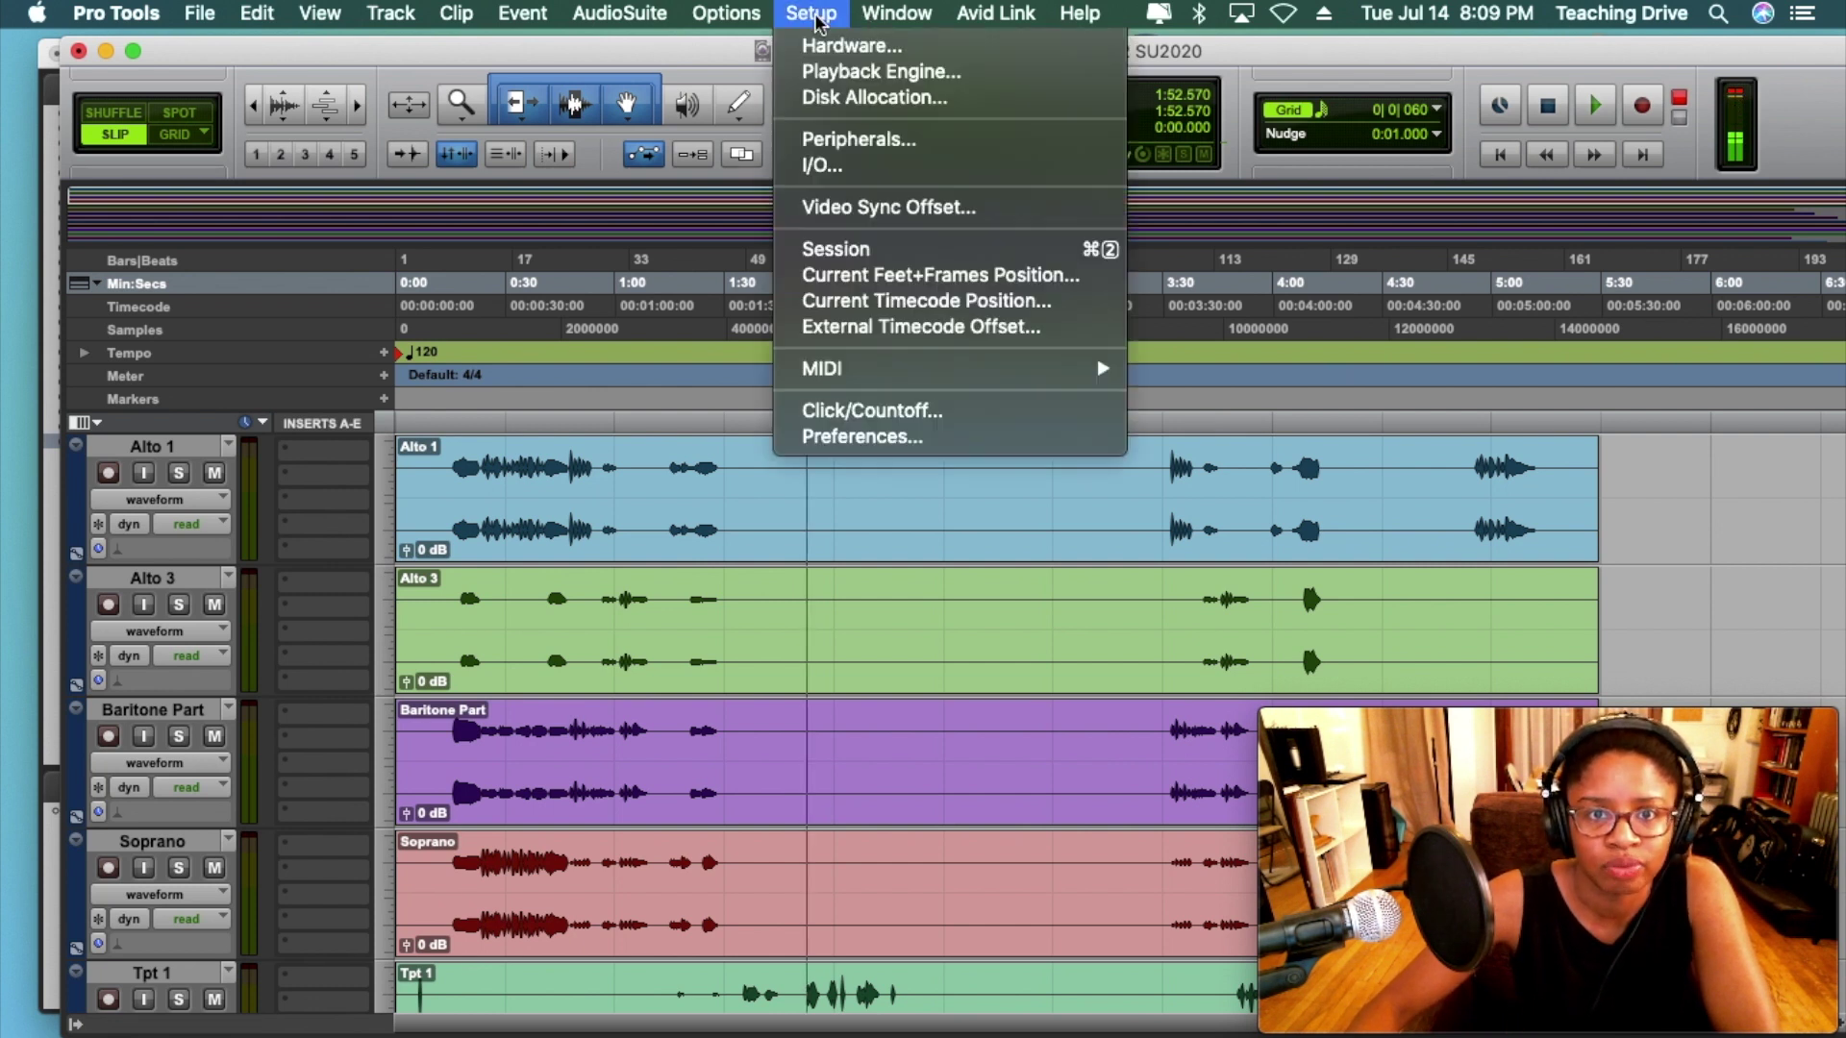
pyautogui.click(823, 83)
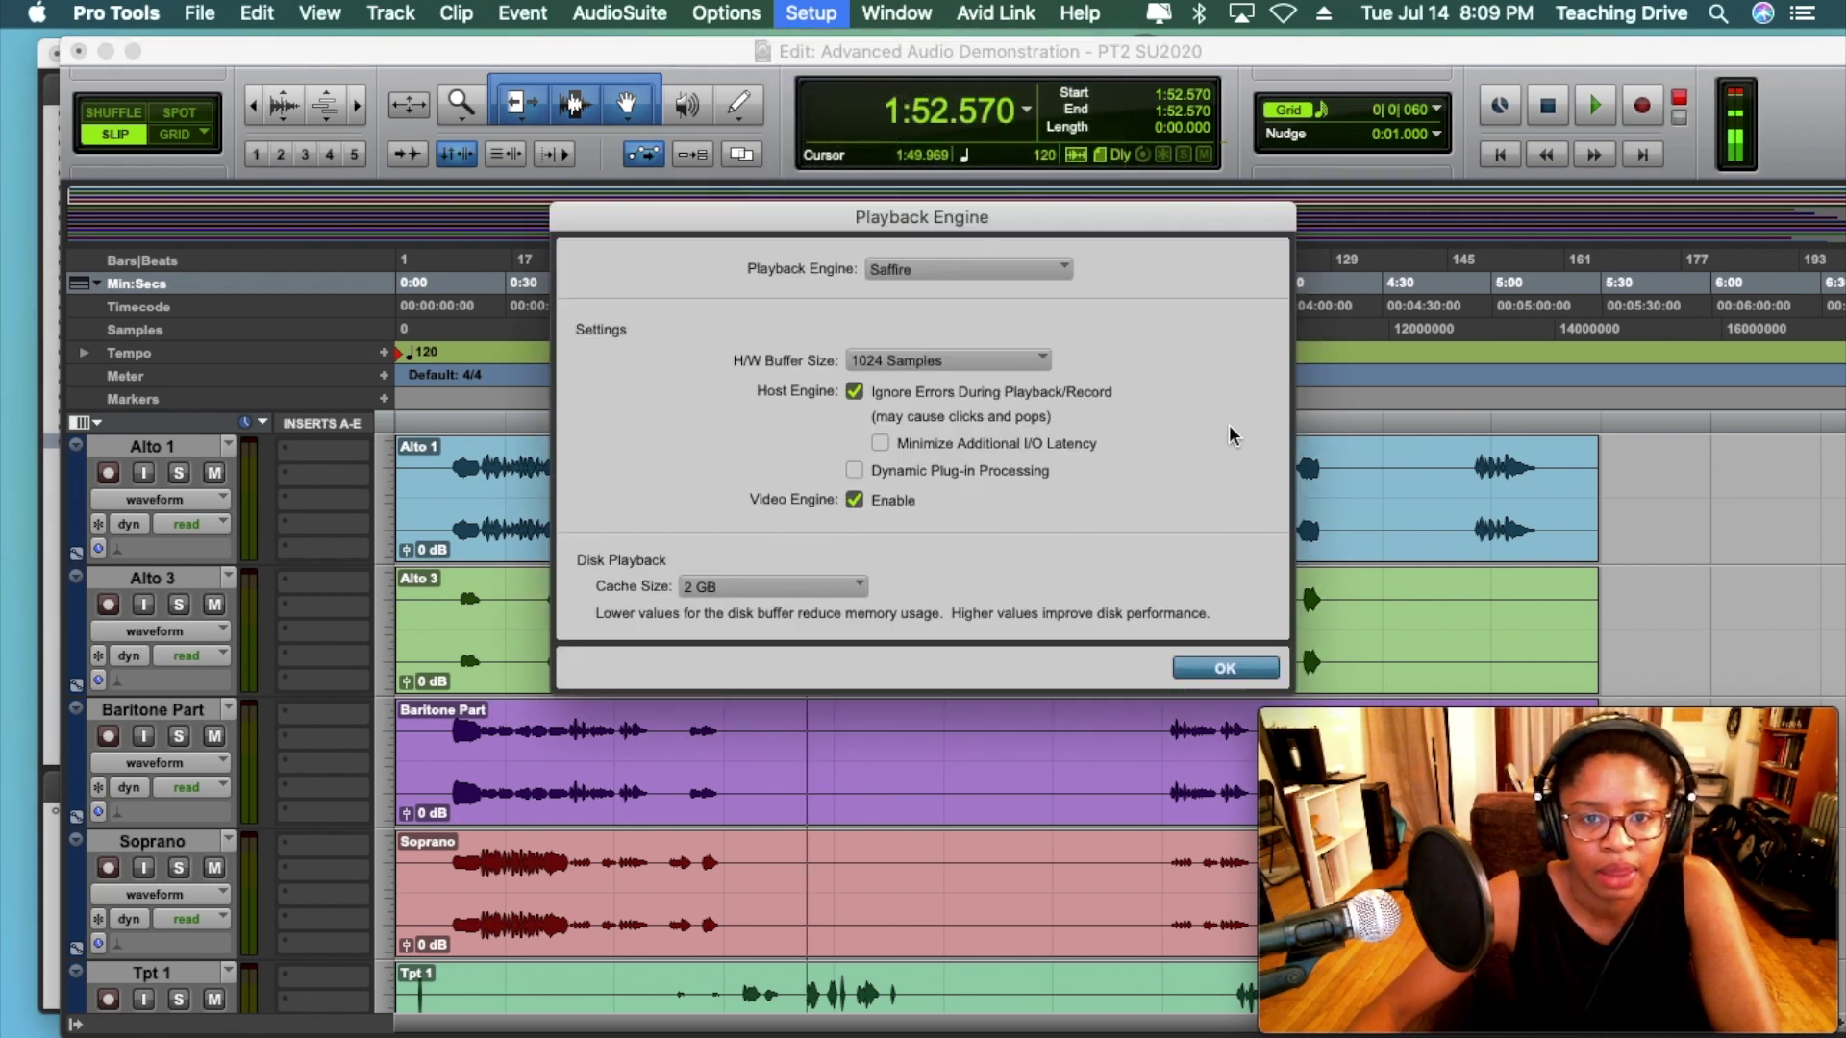
pyautogui.click(1030, 371)
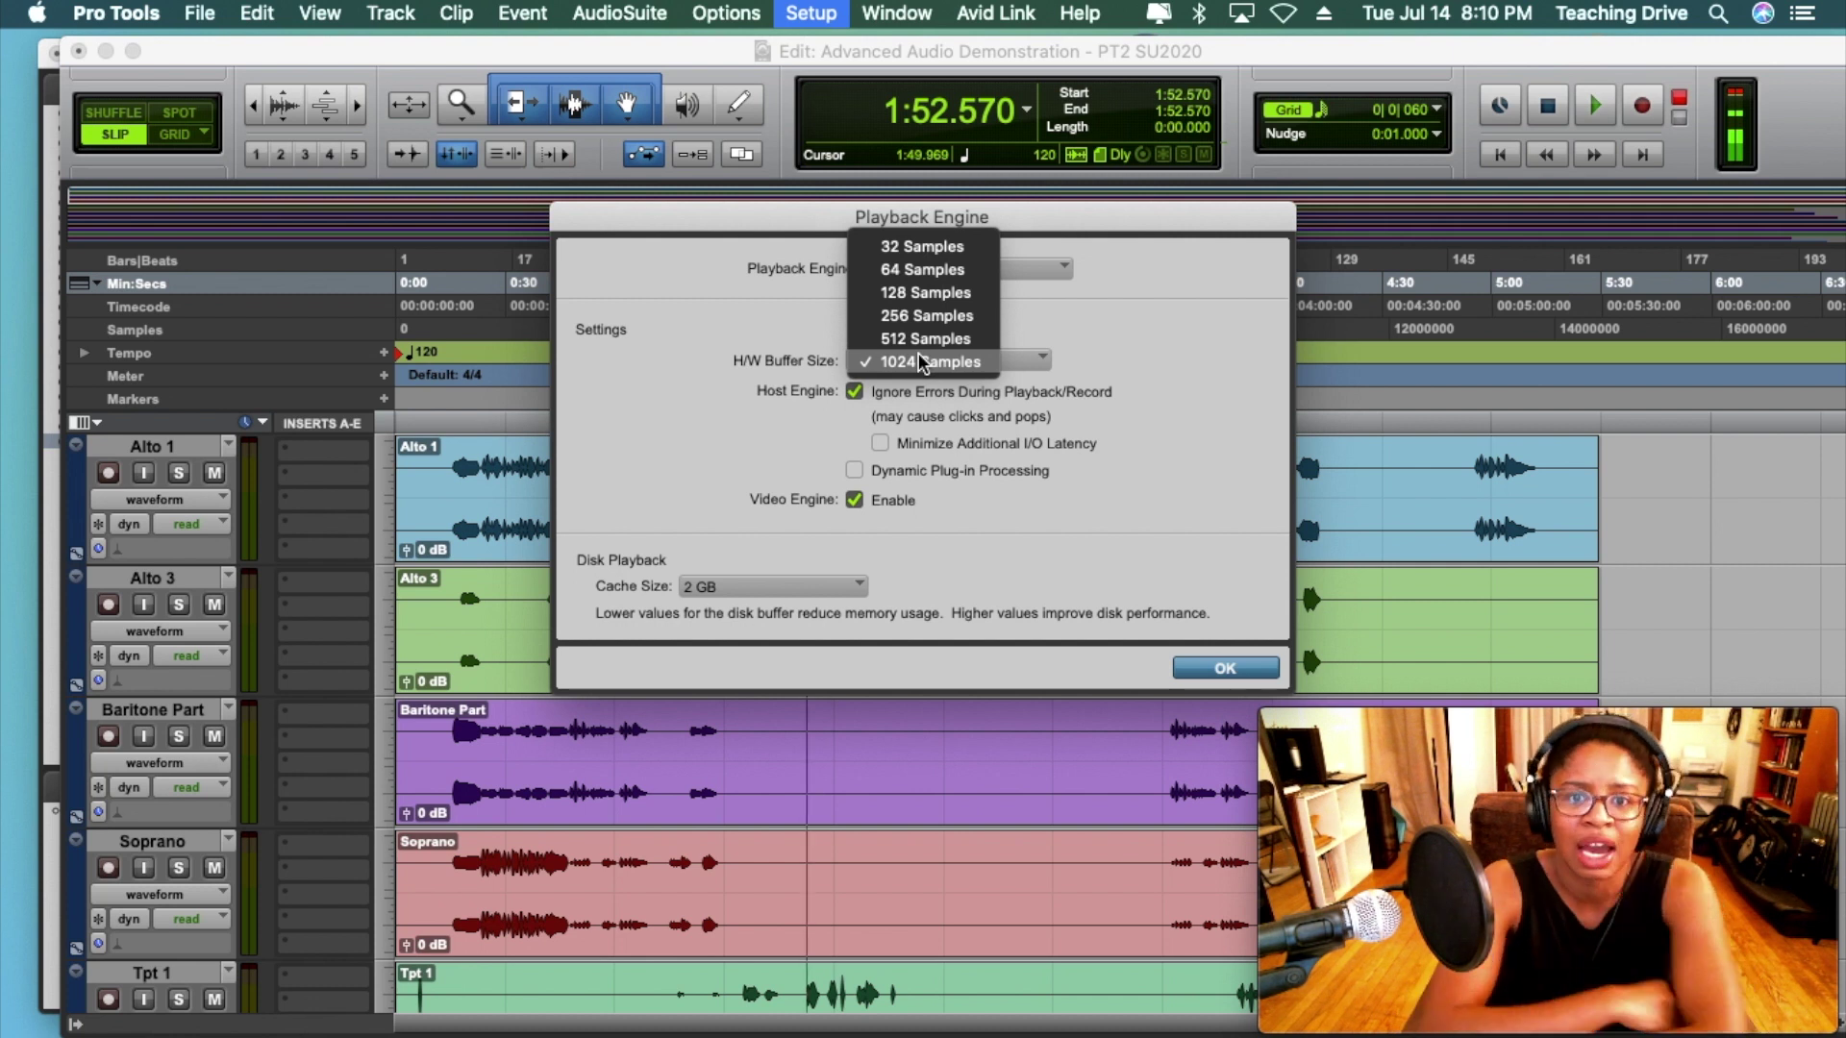
pyautogui.click(921, 364)
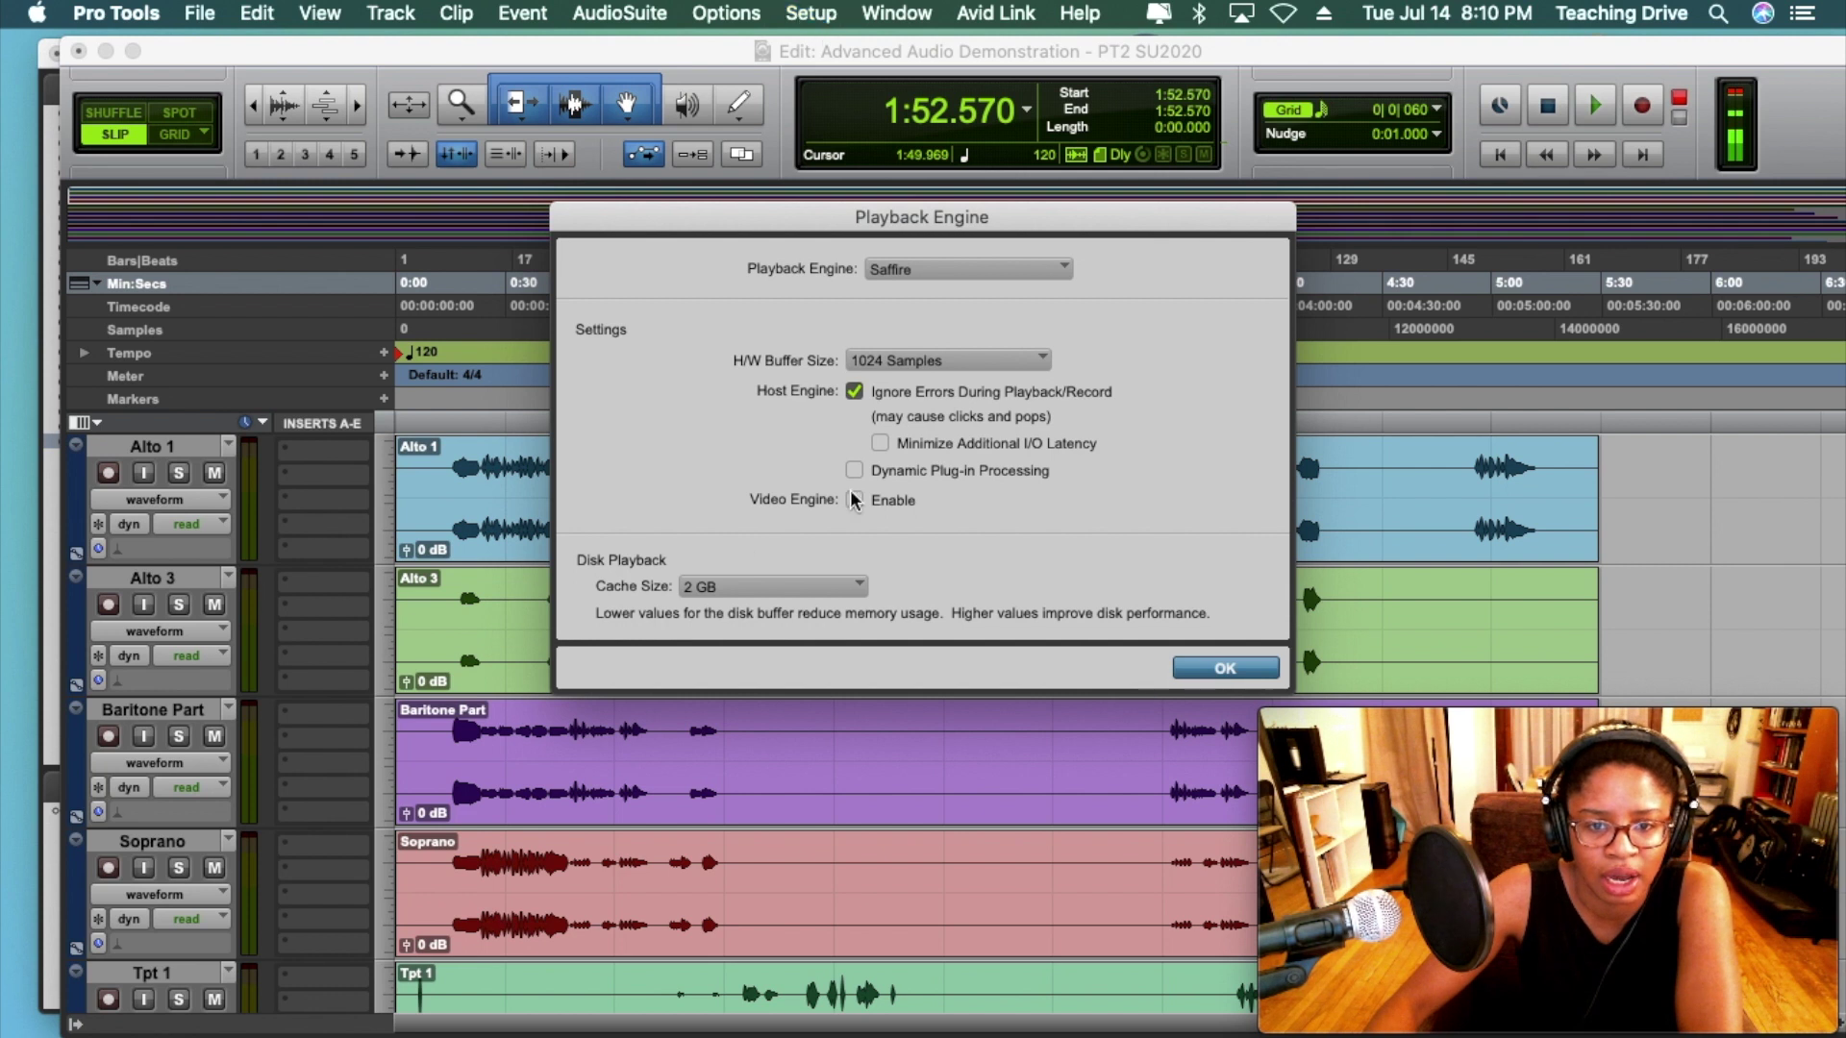
pyautogui.click(1197, 669)
# Create a click track in the session and bring it into view below the master track
pyautogui.scroll(-5, 788, 720)
pyautogui.scroll(-1, 791, 720)
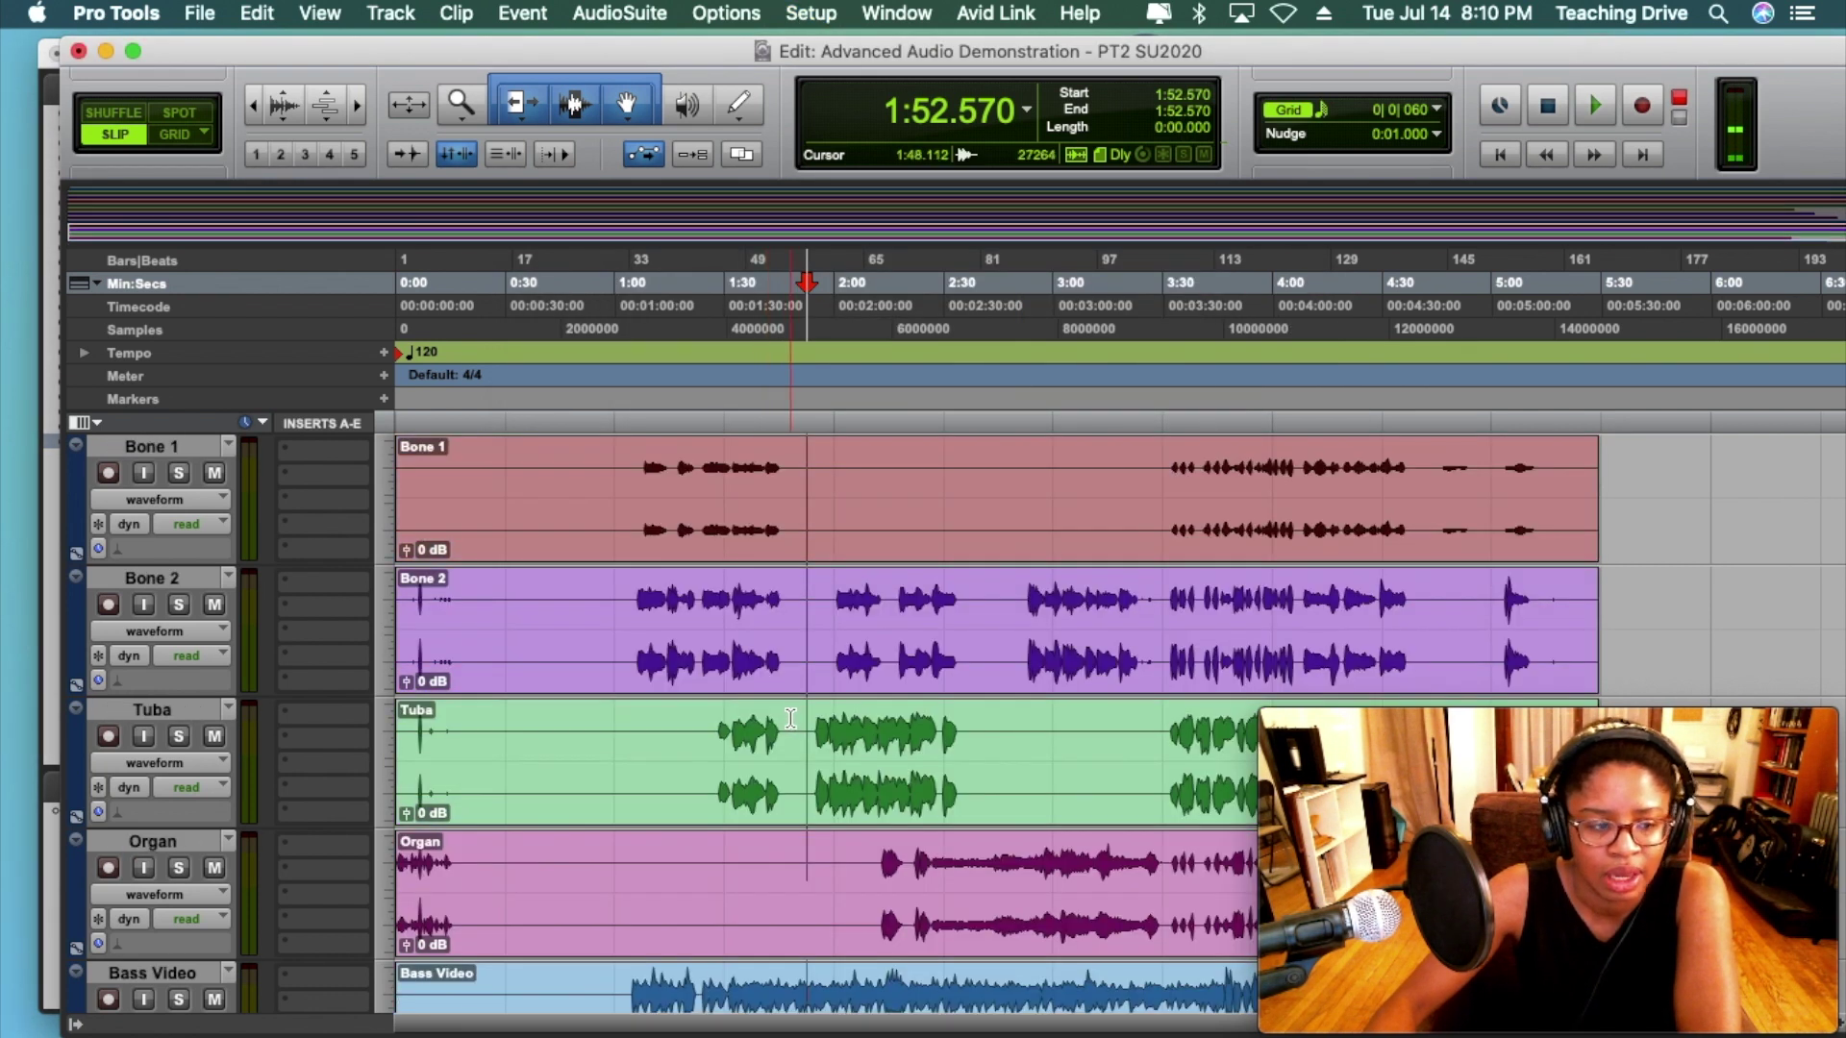
pyautogui.scroll(10, 783, 702)
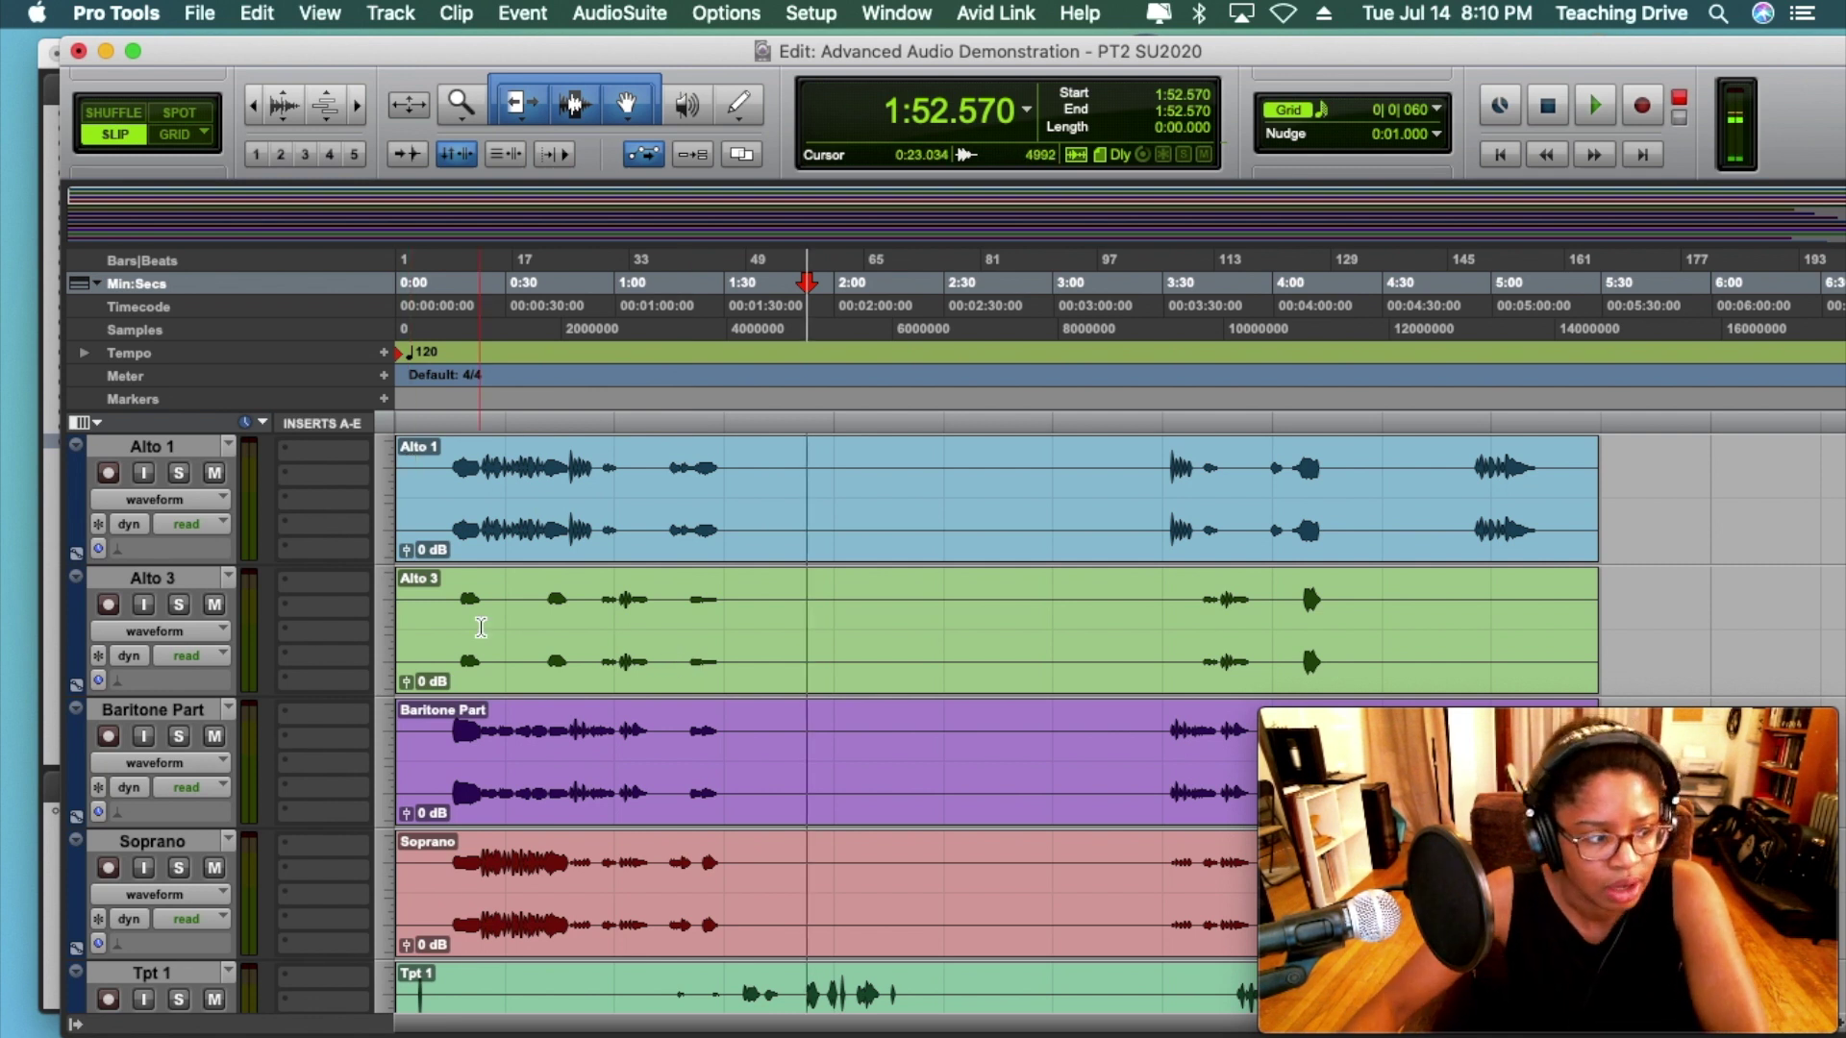
pyautogui.scroll(-5, 769, 678)
pyautogui.scroll(5, 750, 673)
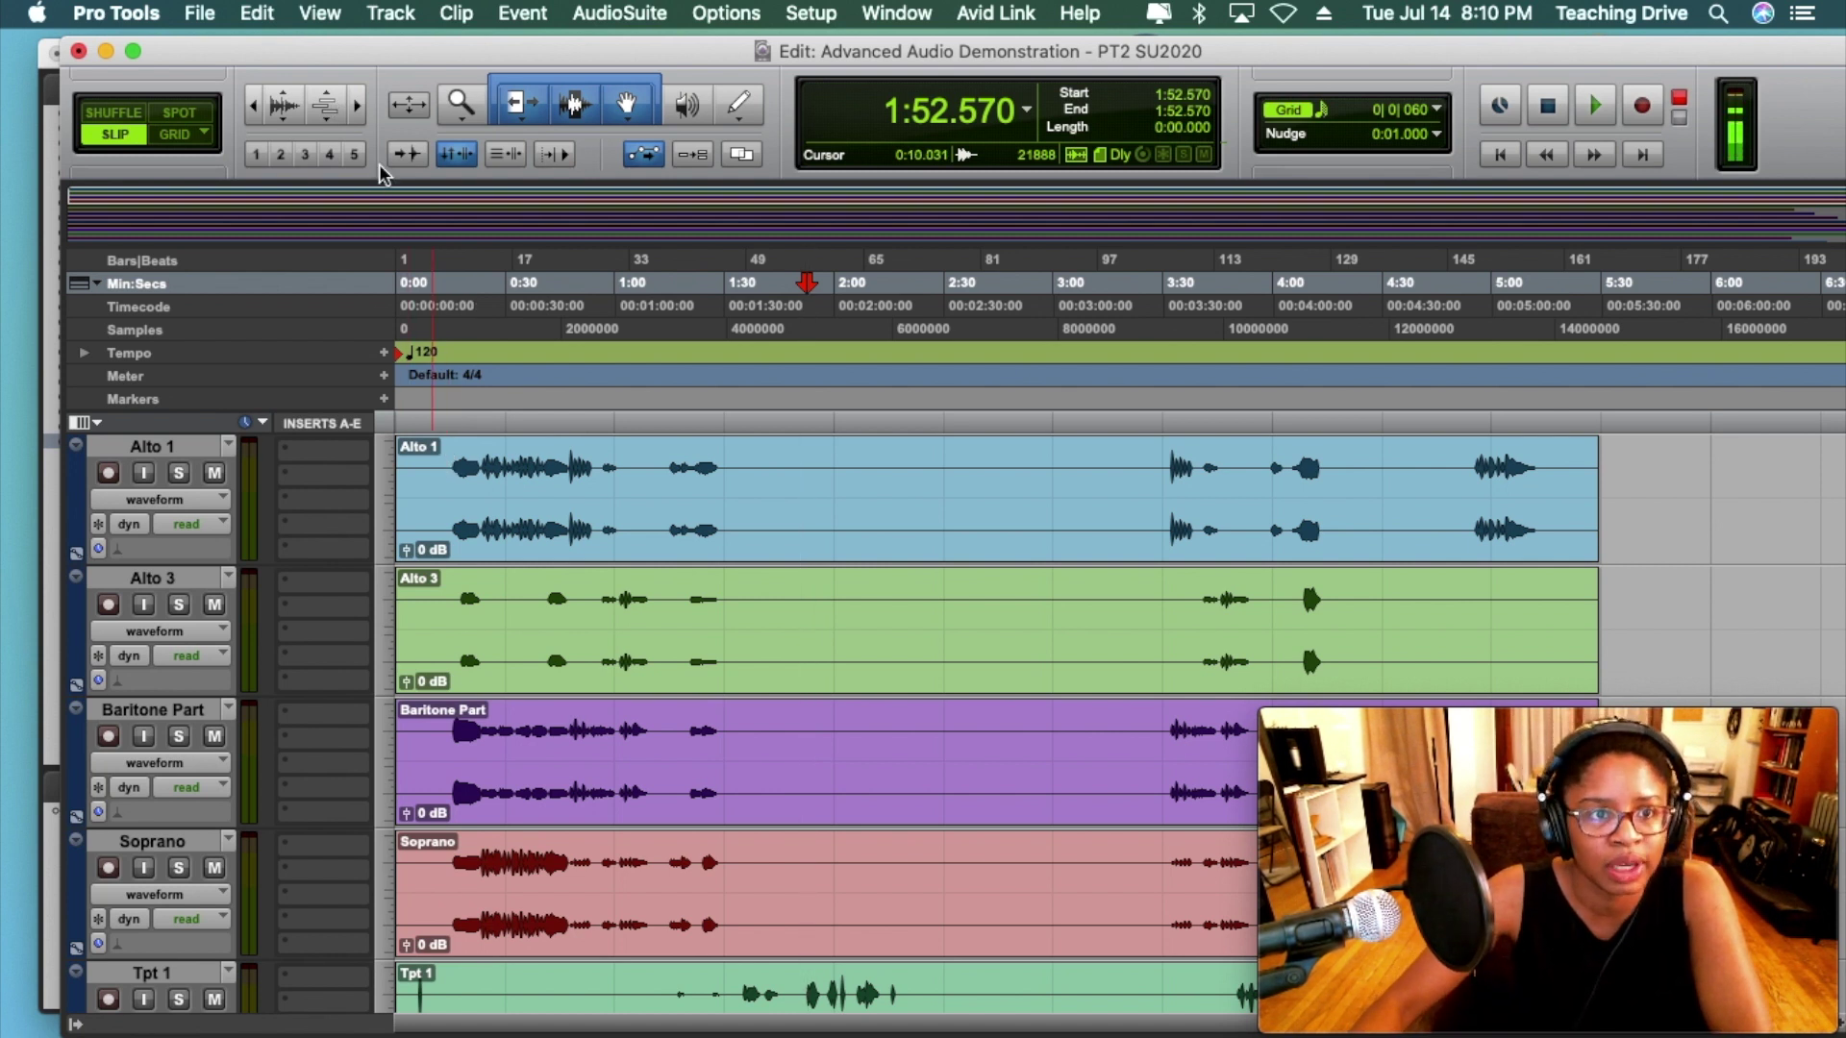
pyautogui.click(390, 14)
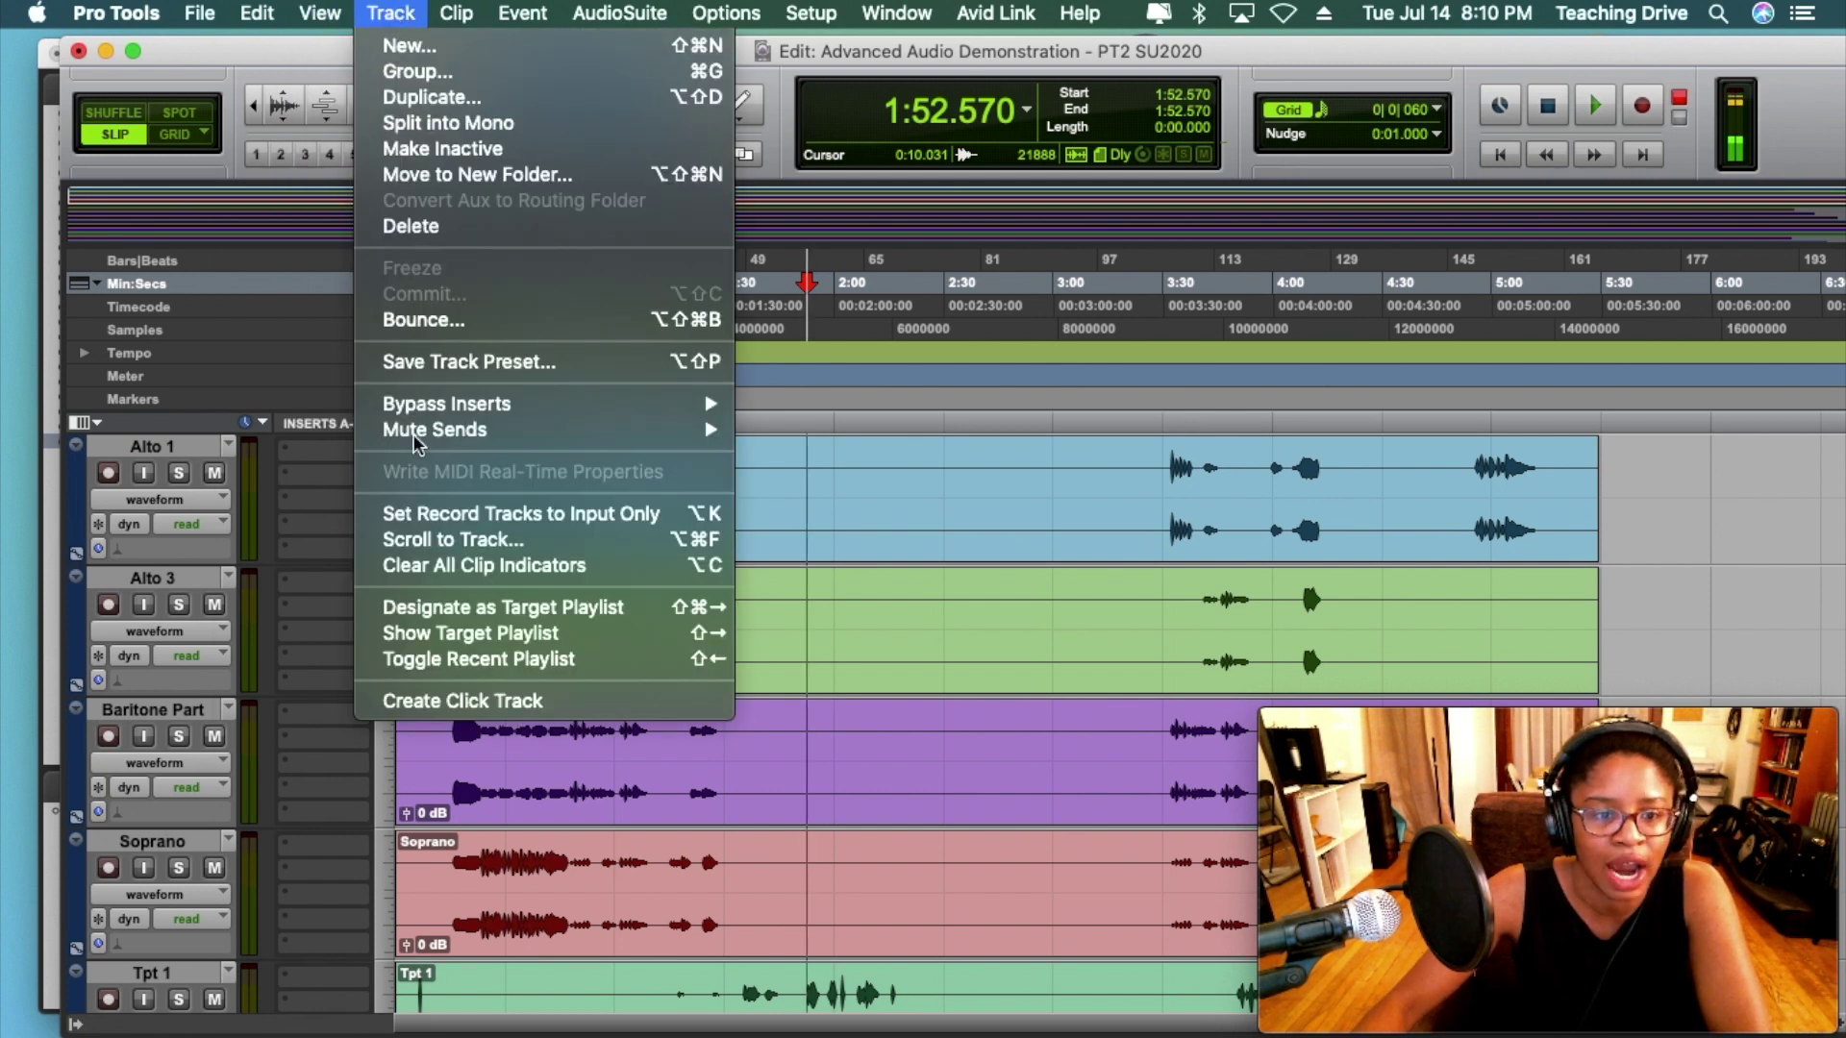
pyautogui.click(438, 700)
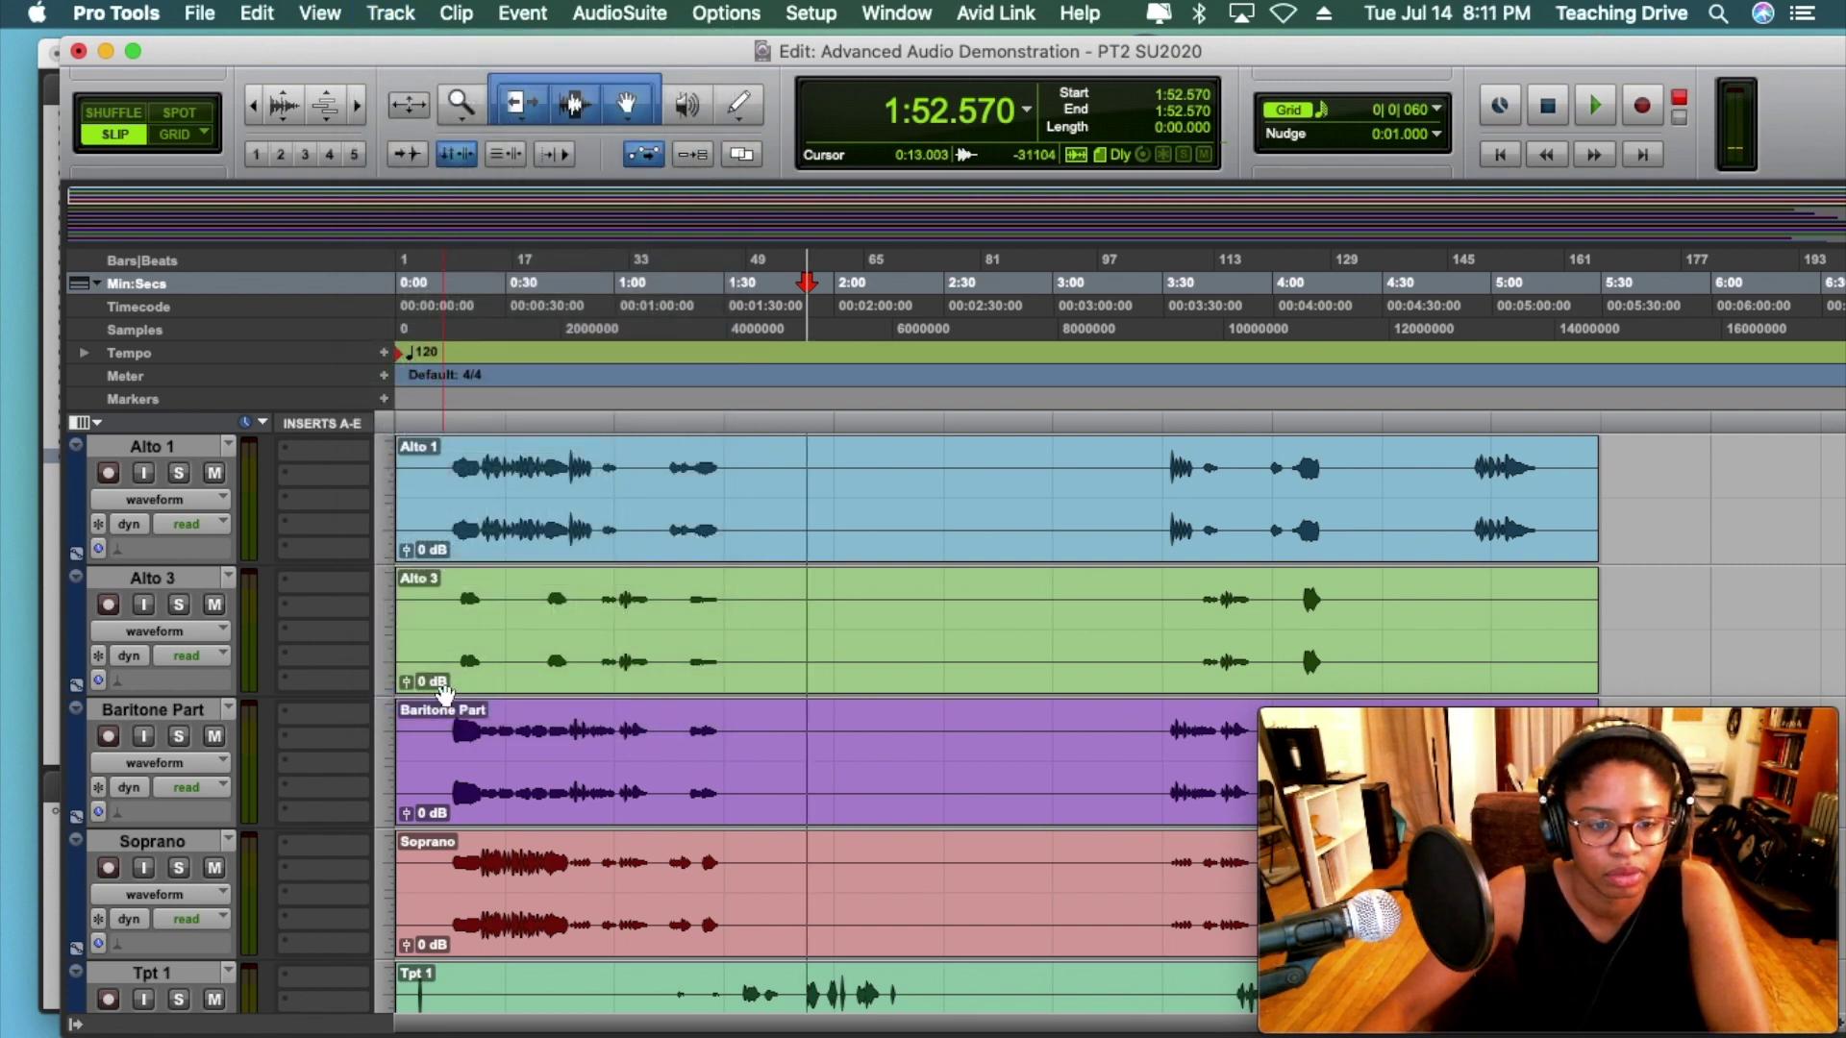
pyautogui.scroll(-20, 444, 692)
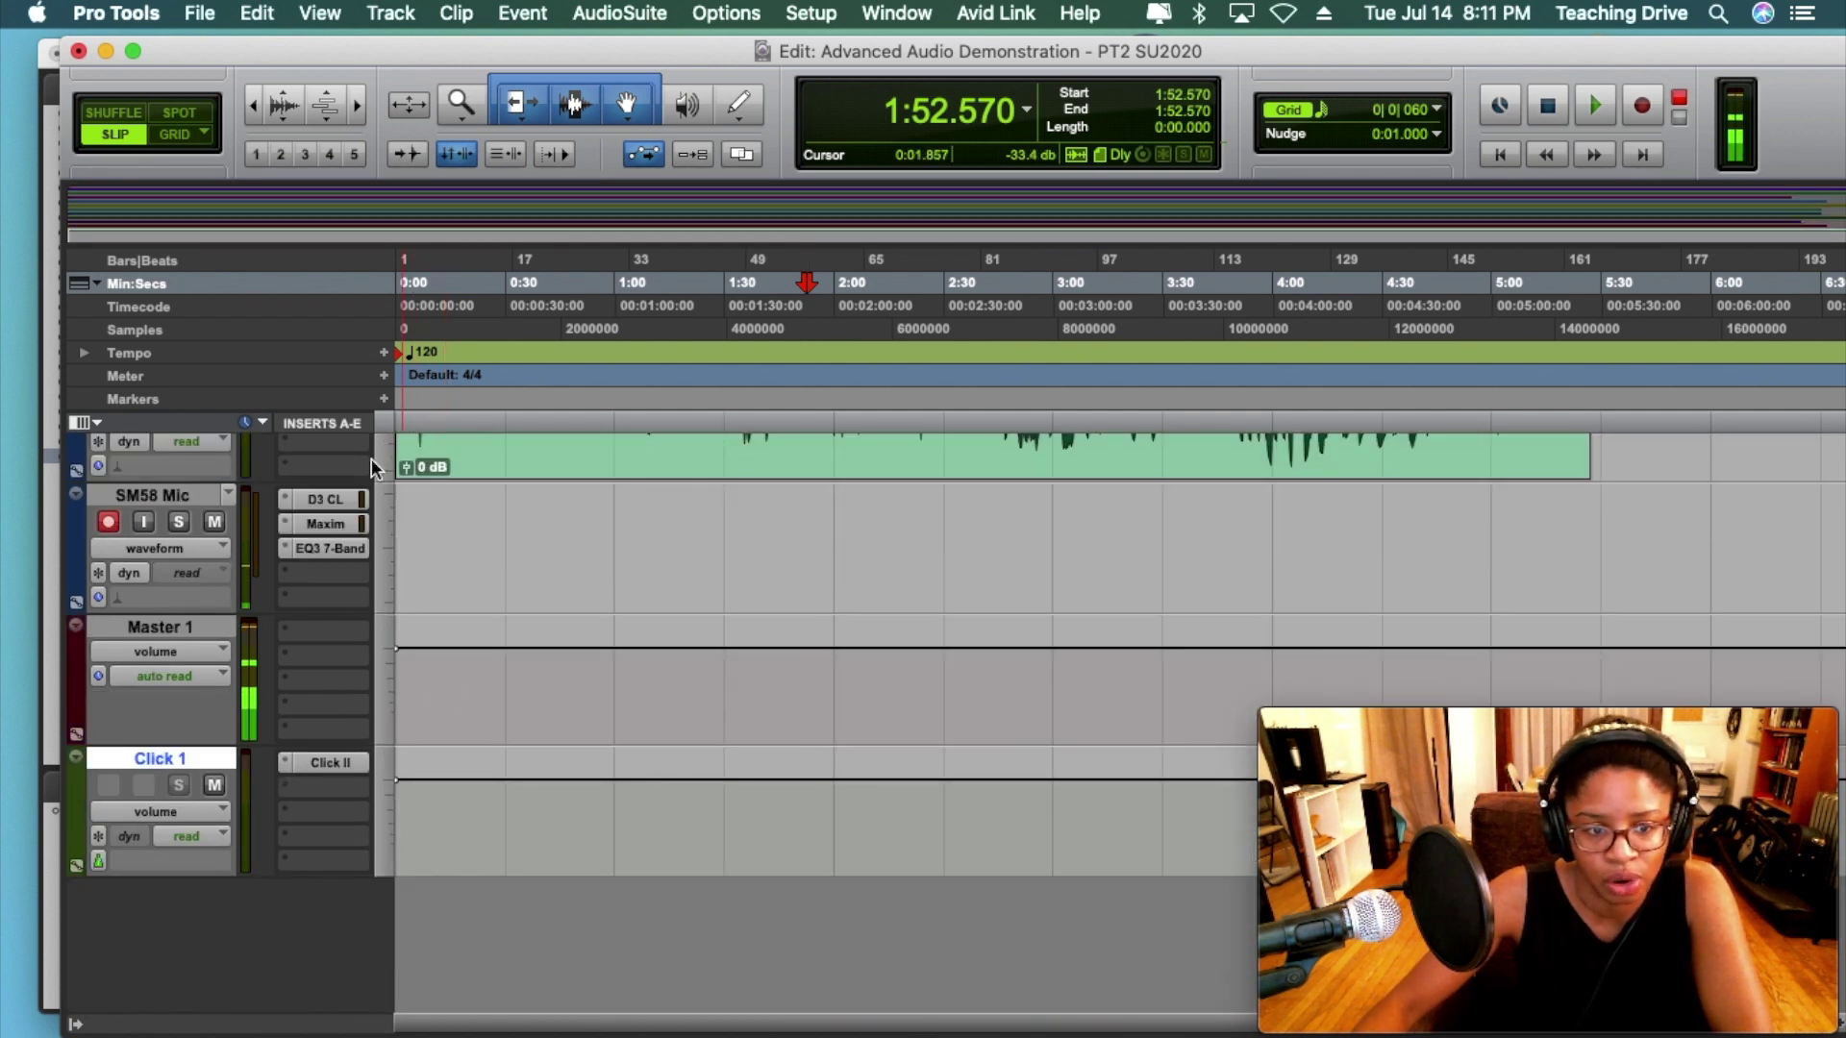
# Play the session with the click from the beginning, continue from about 0:29, and stop playback
pyautogui.press('Return')
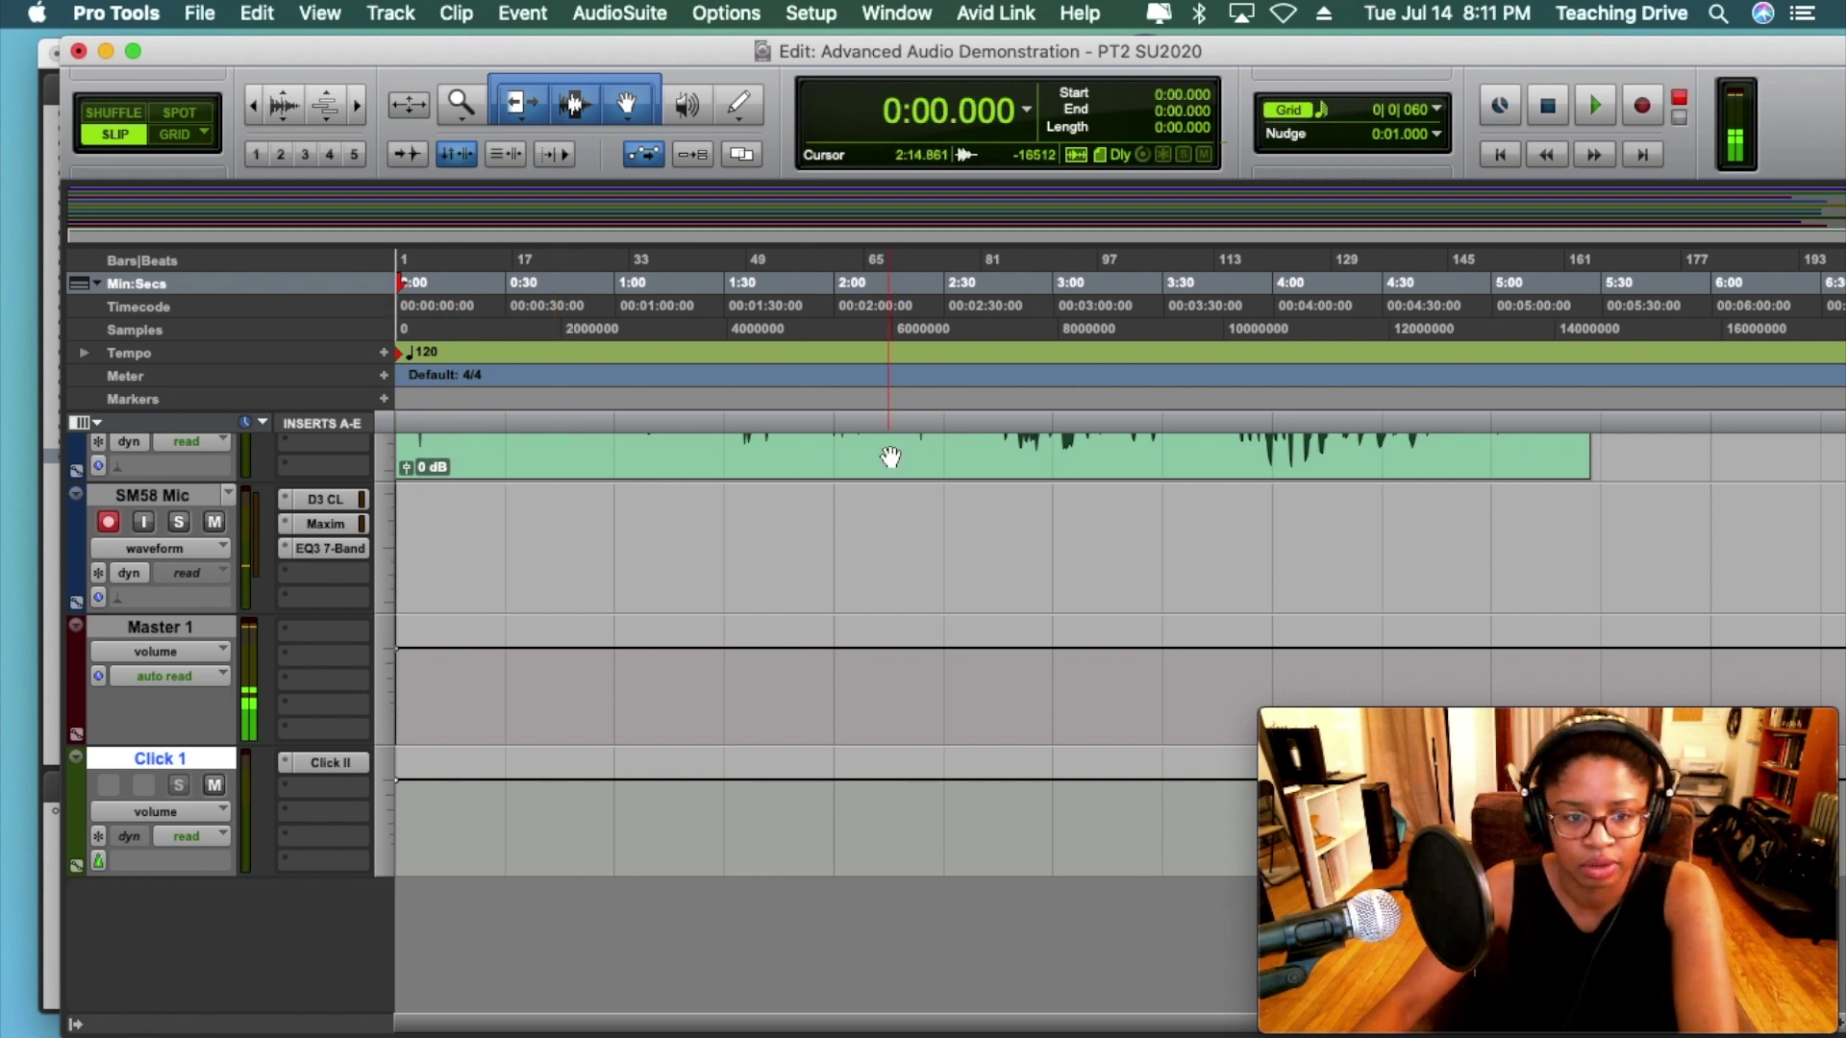
pyautogui.press('space')
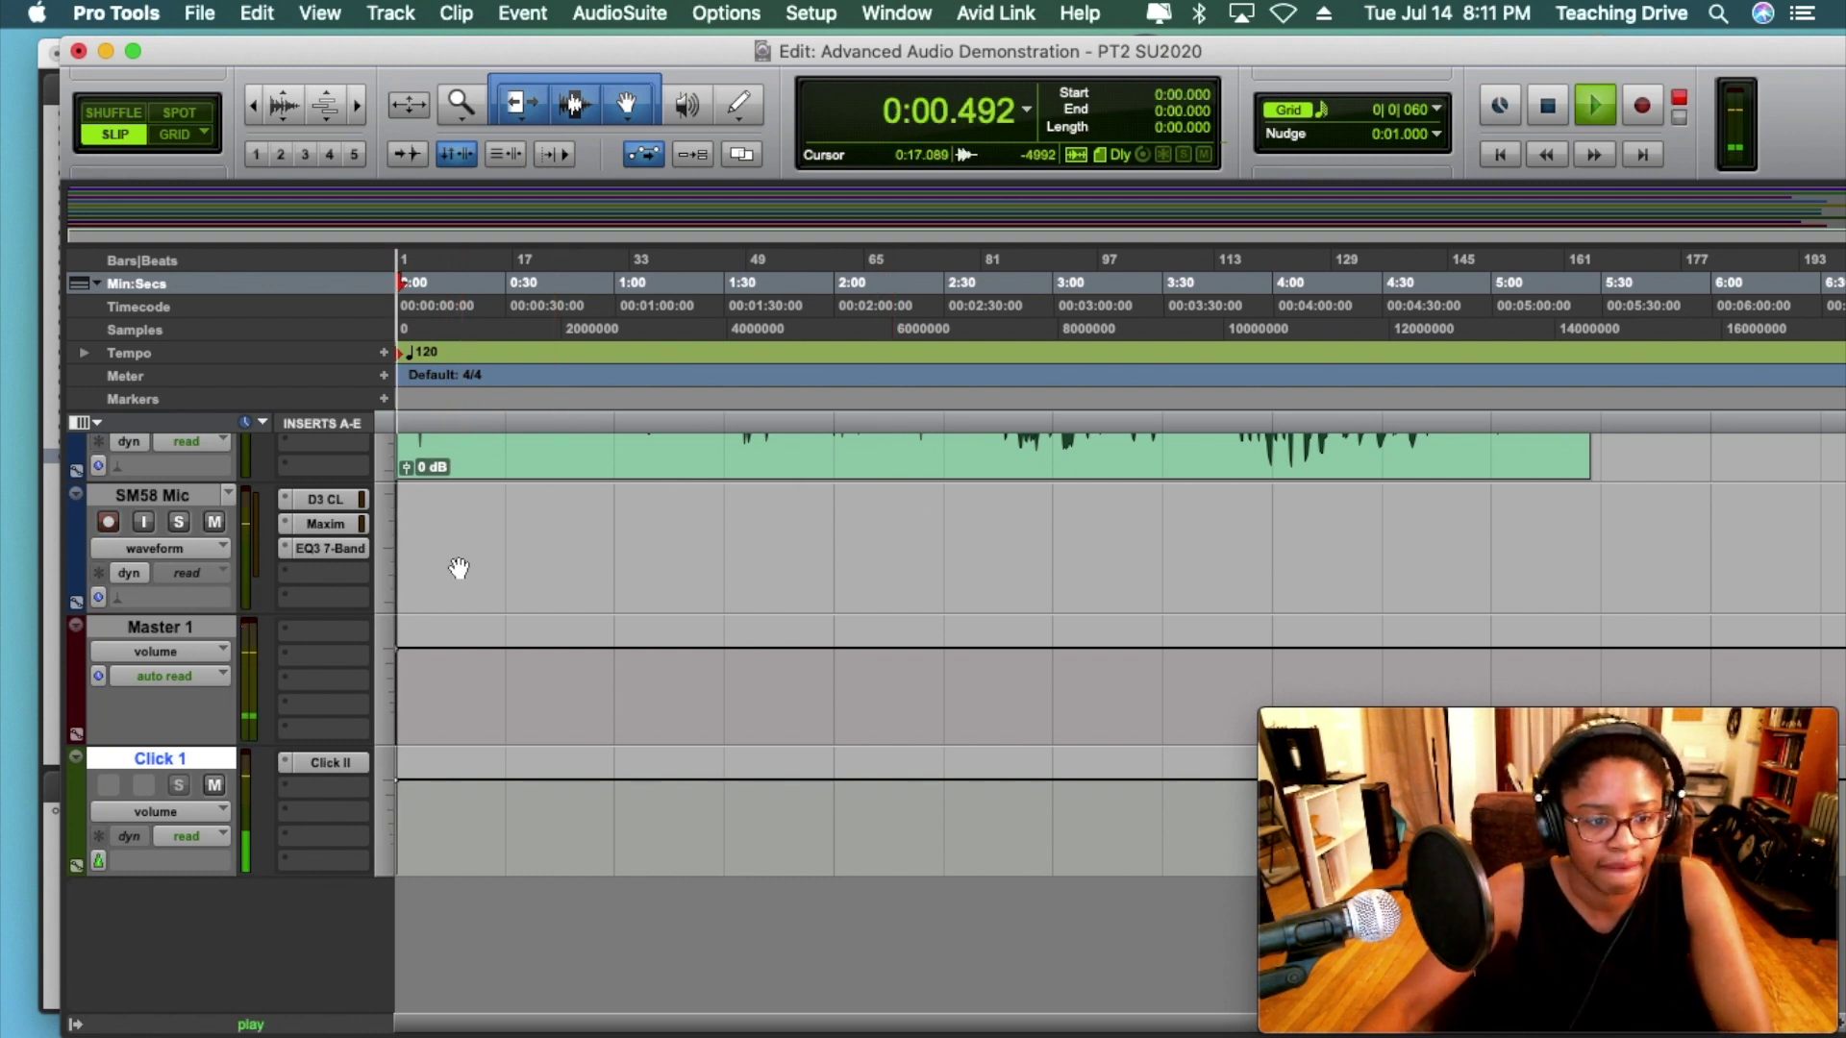
pyautogui.scroll(10, 458, 568)
pyautogui.click(502, 423)
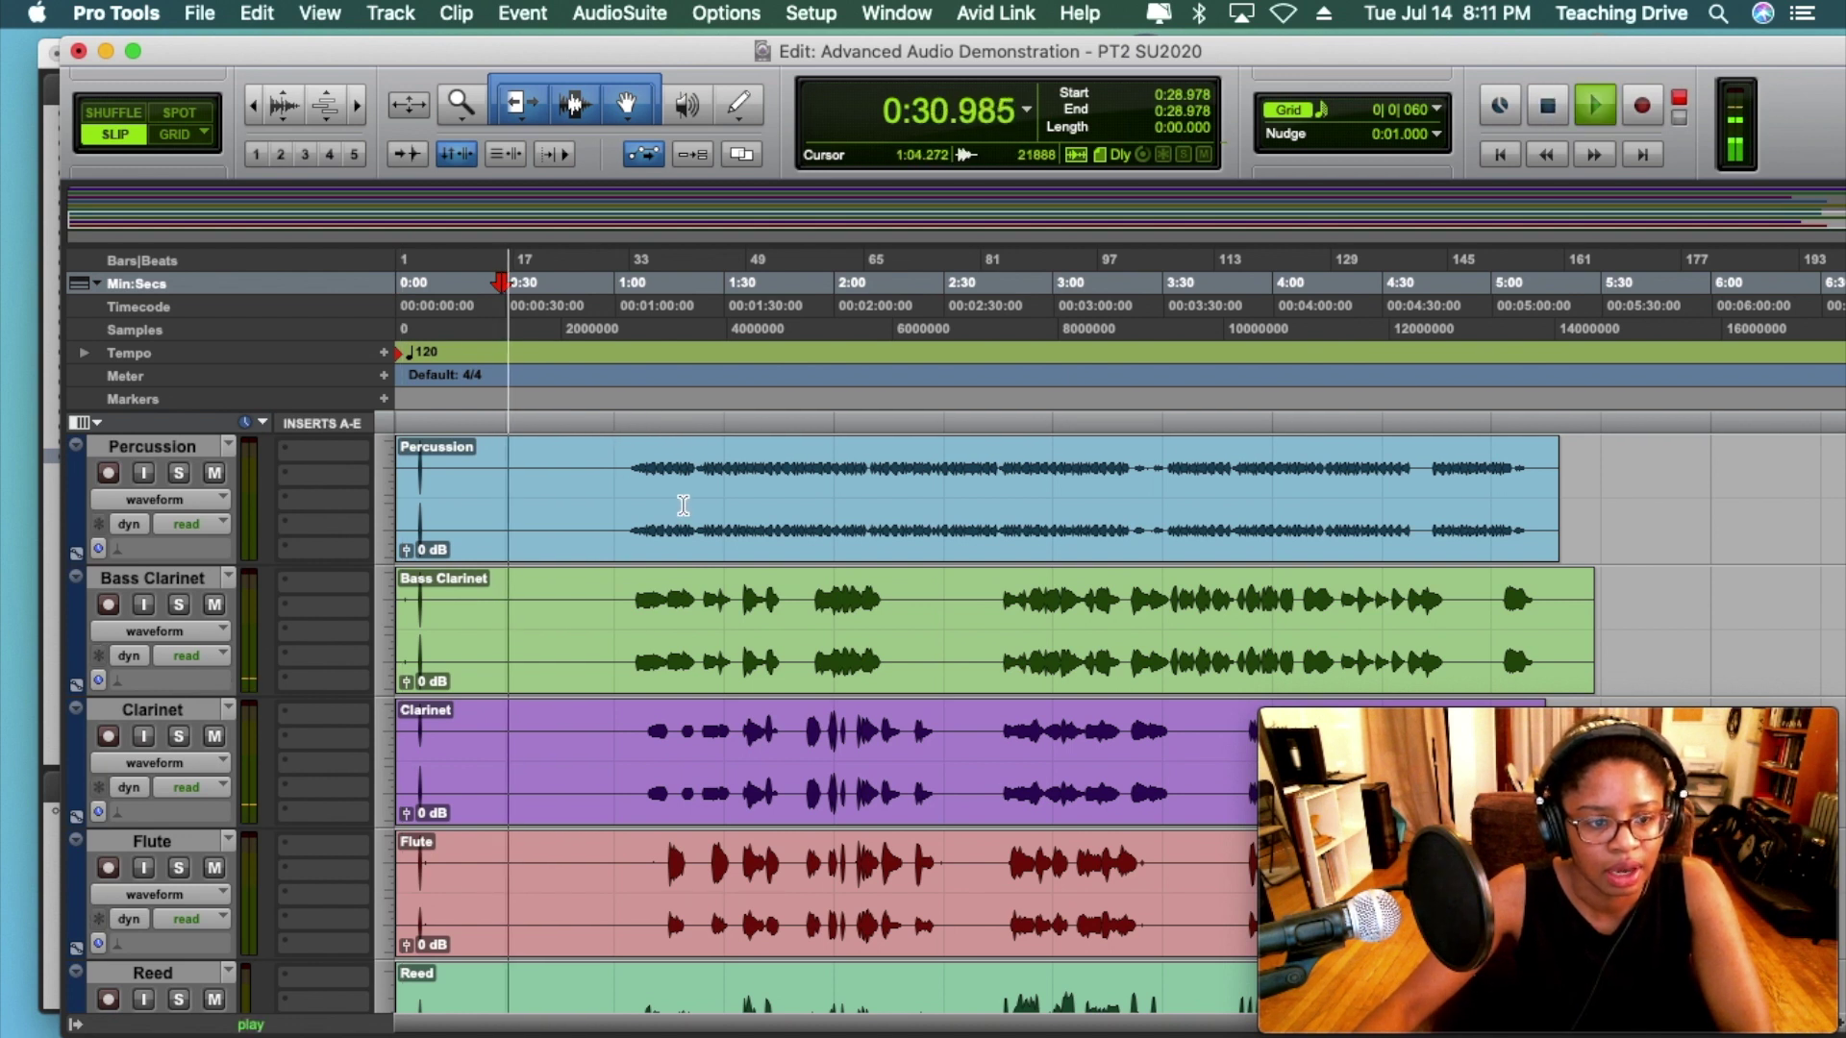
pyautogui.press('space')
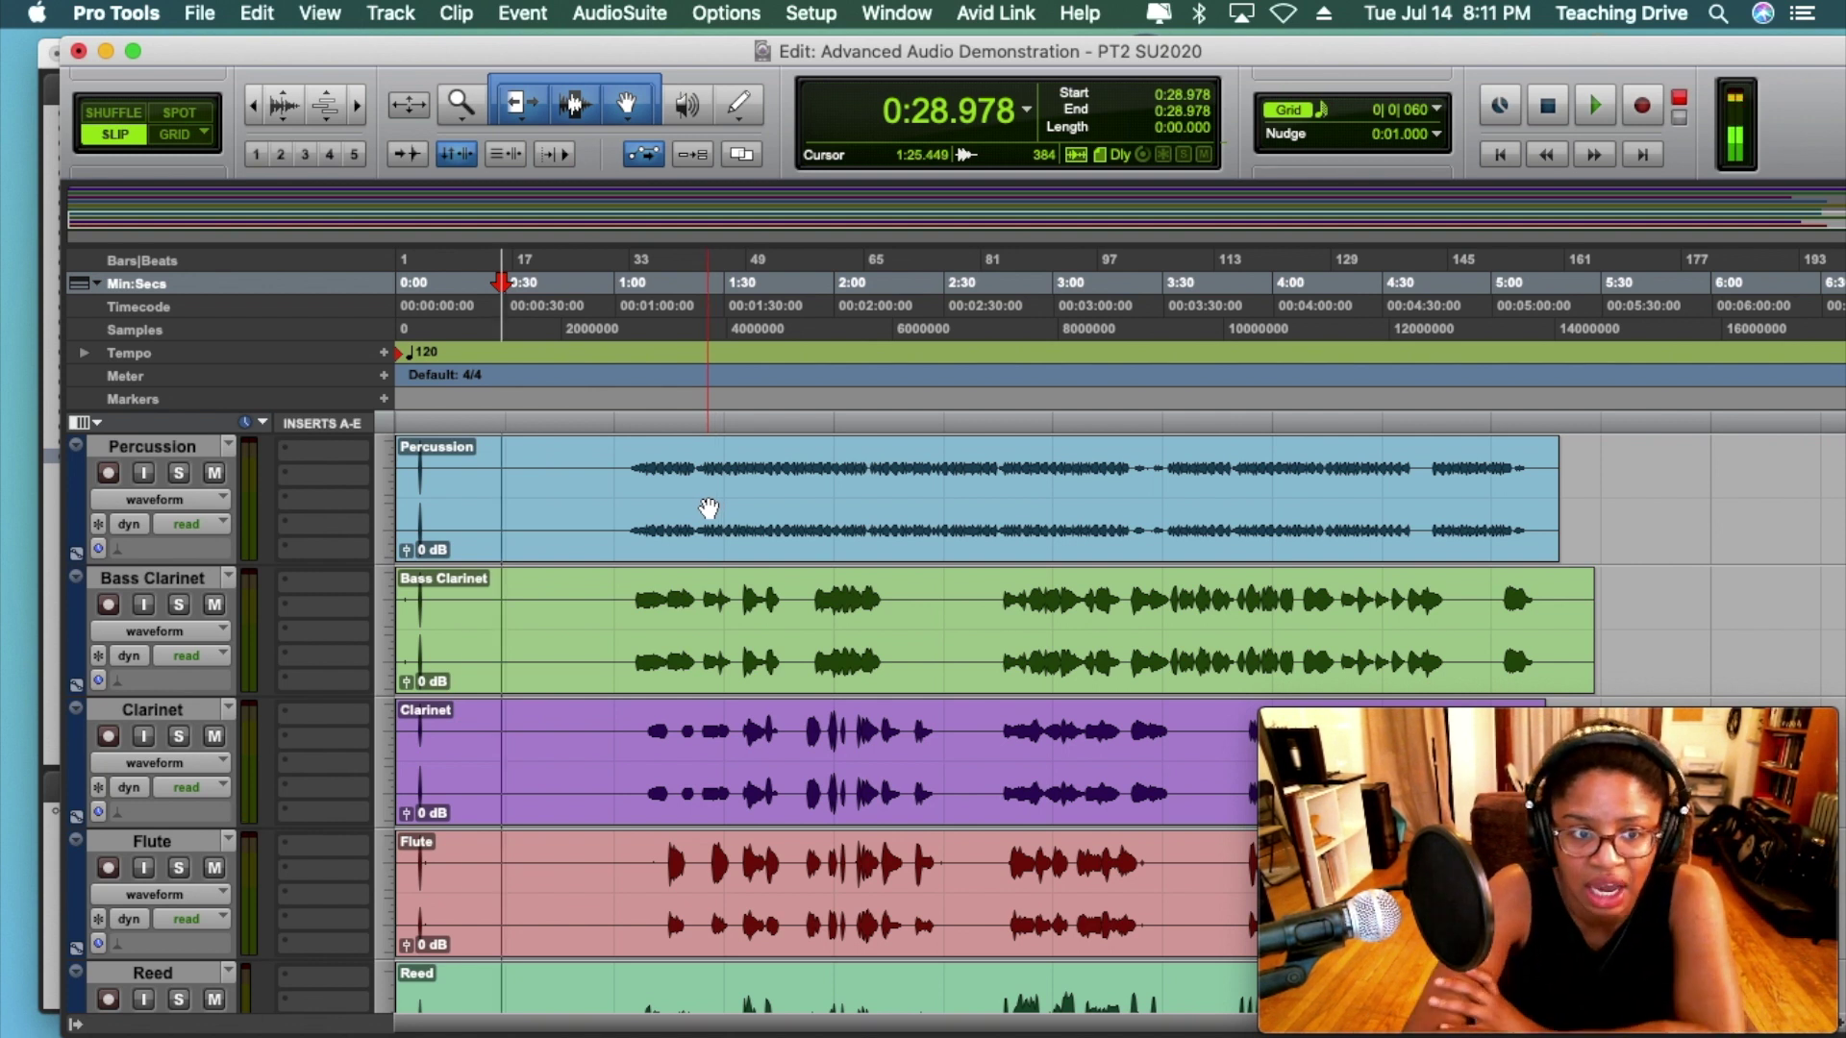
# Hide the Timecode, Samples and Meter rulers in the Edit window
pyautogui.scroll(-5, 419, 509)
pyautogui.scroll(-5, 419, 501)
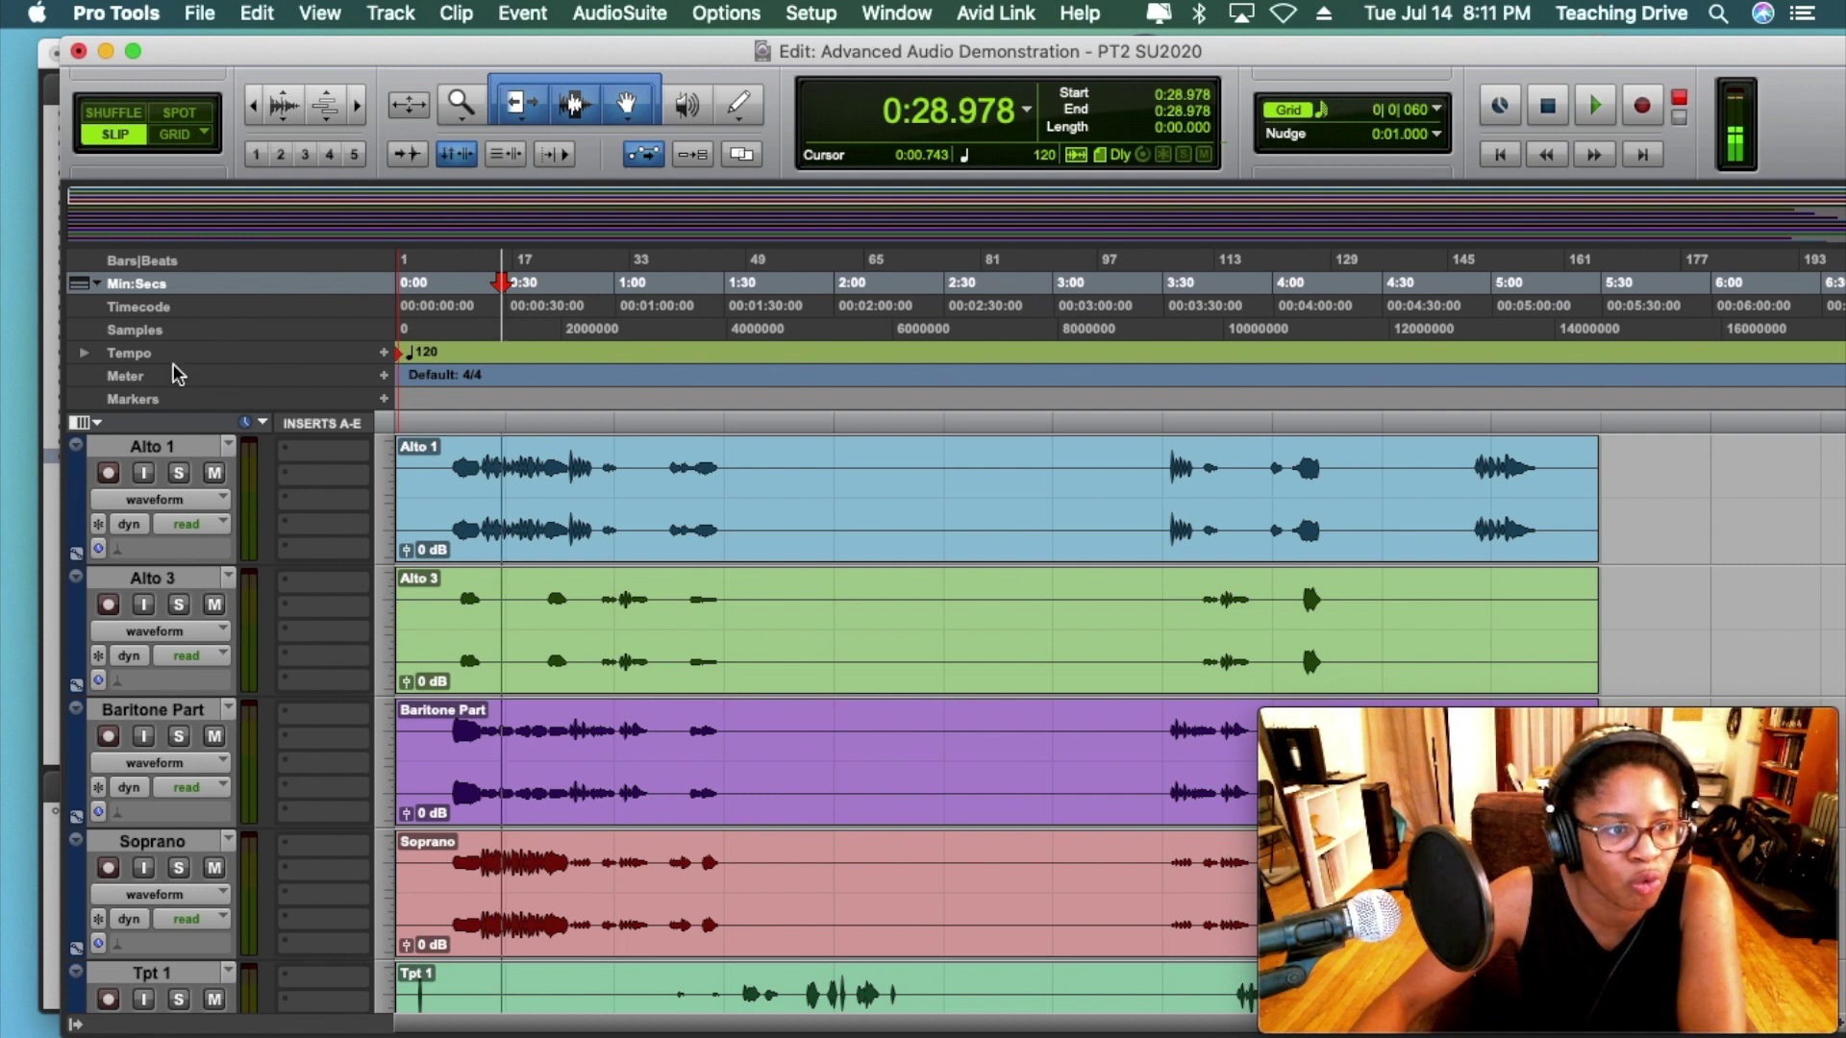
pyautogui.rightClick(223, 338)
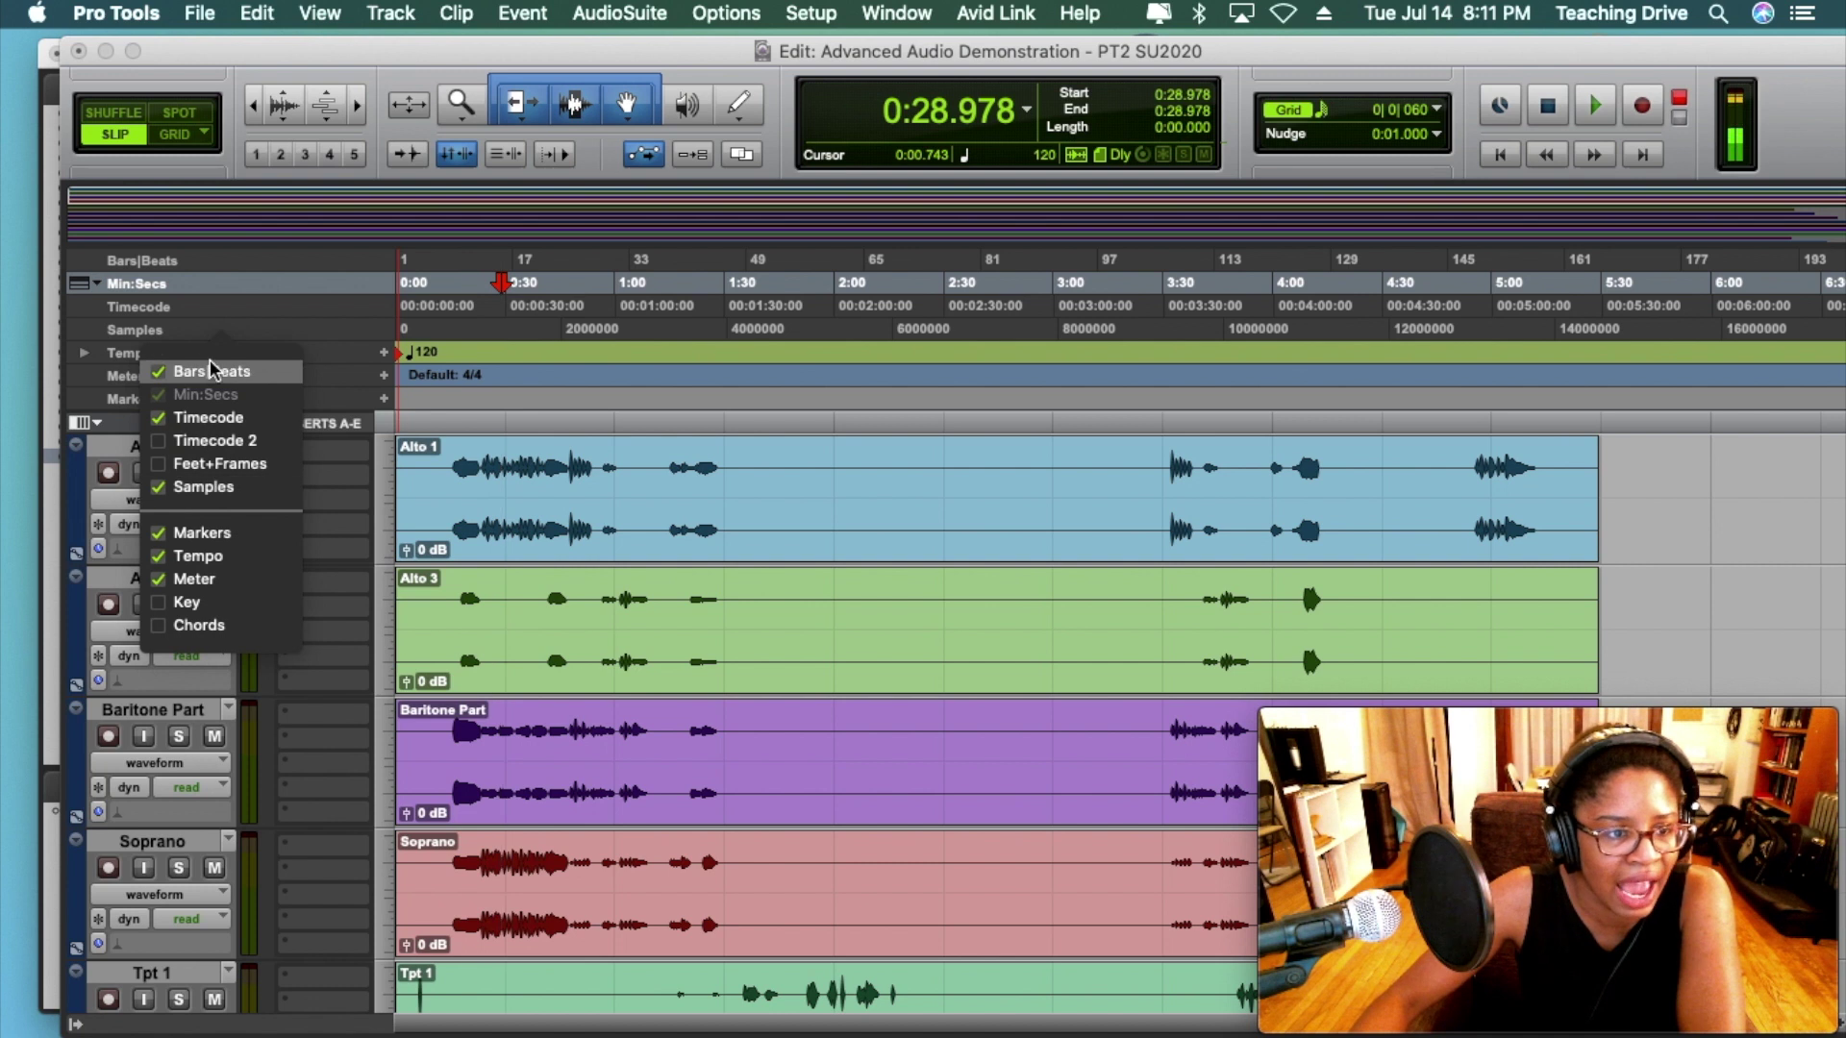
pyautogui.click(191, 423)
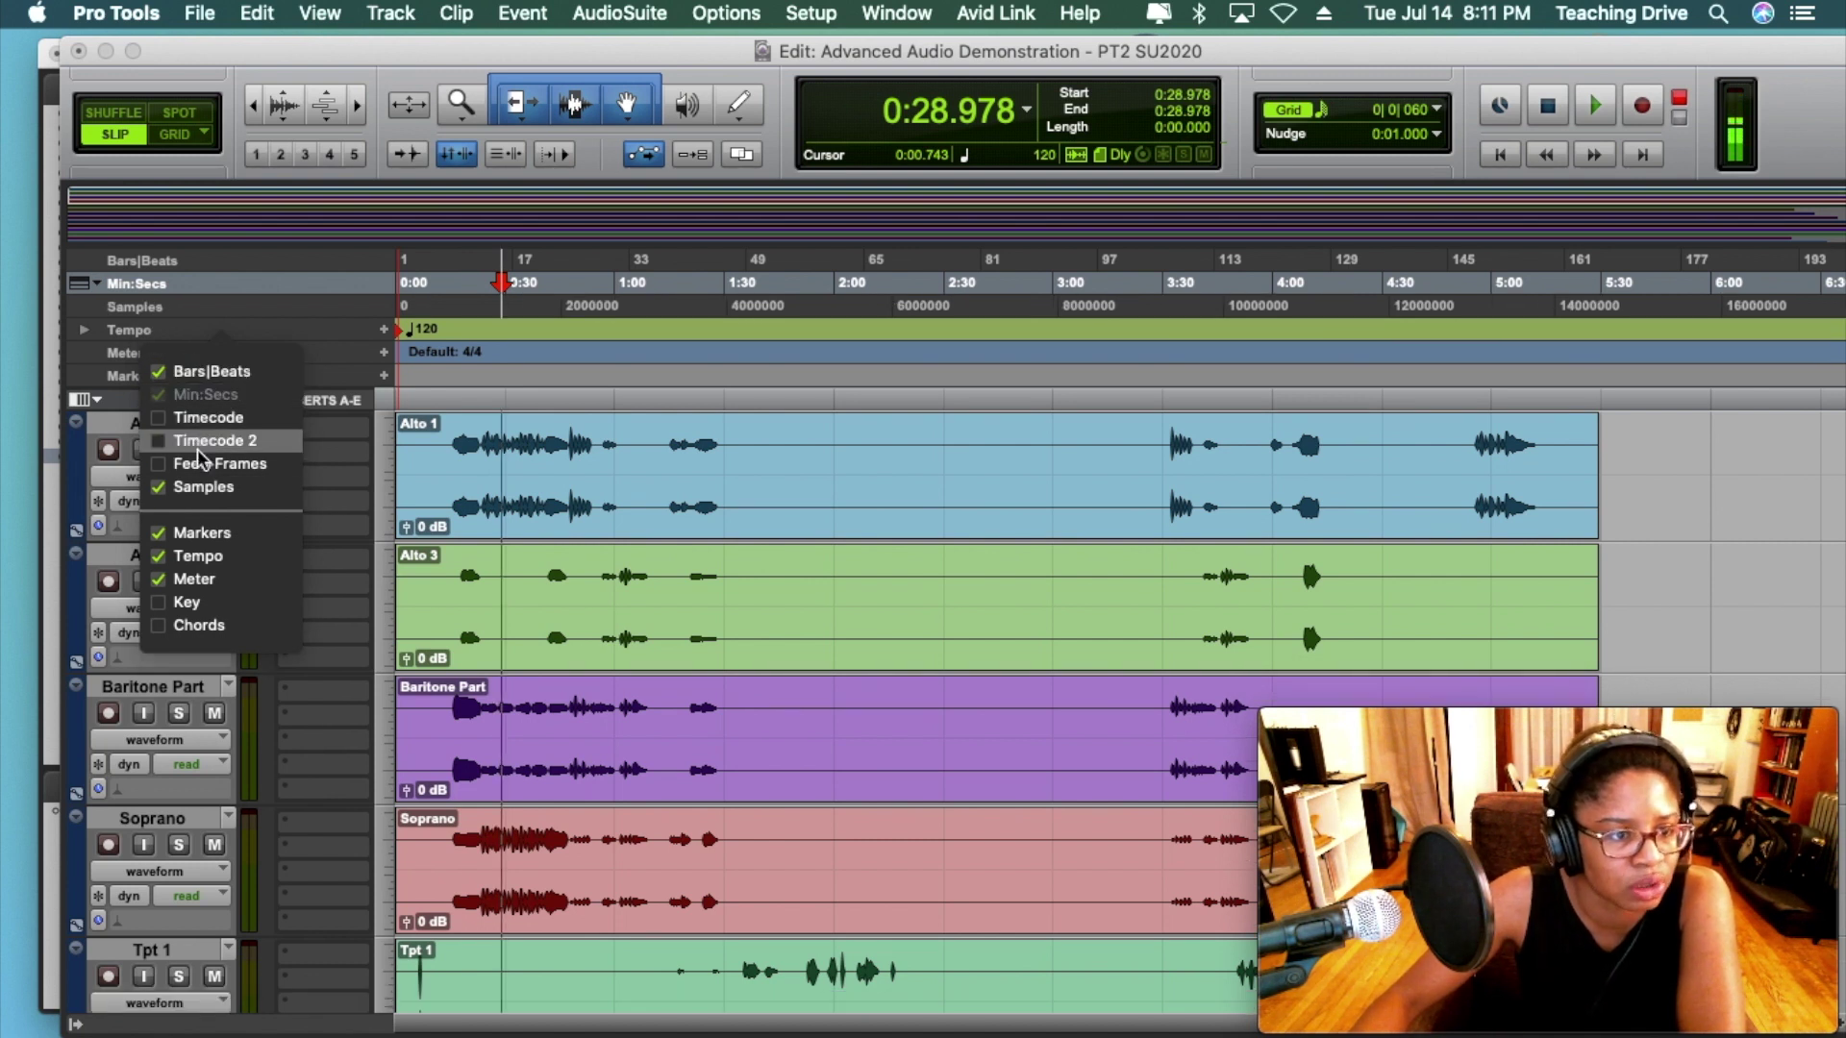
pyautogui.click(193, 492)
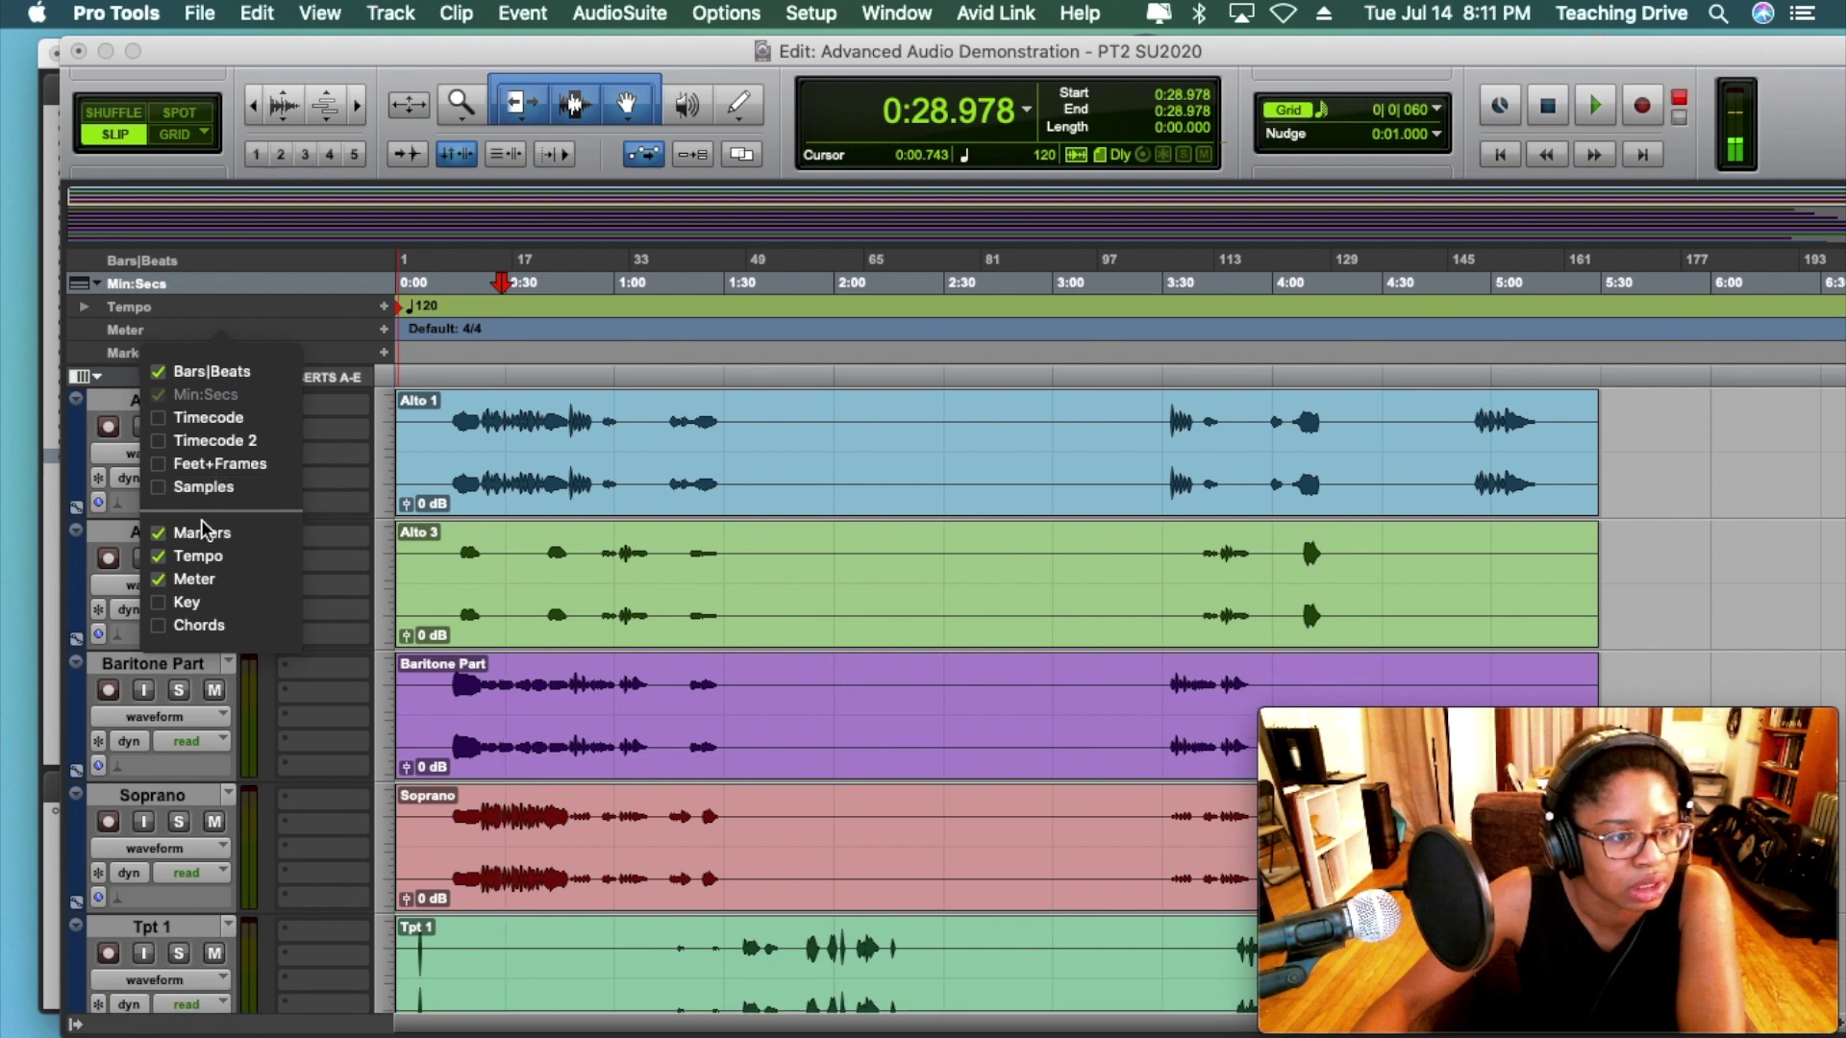
pyautogui.click(204, 581)
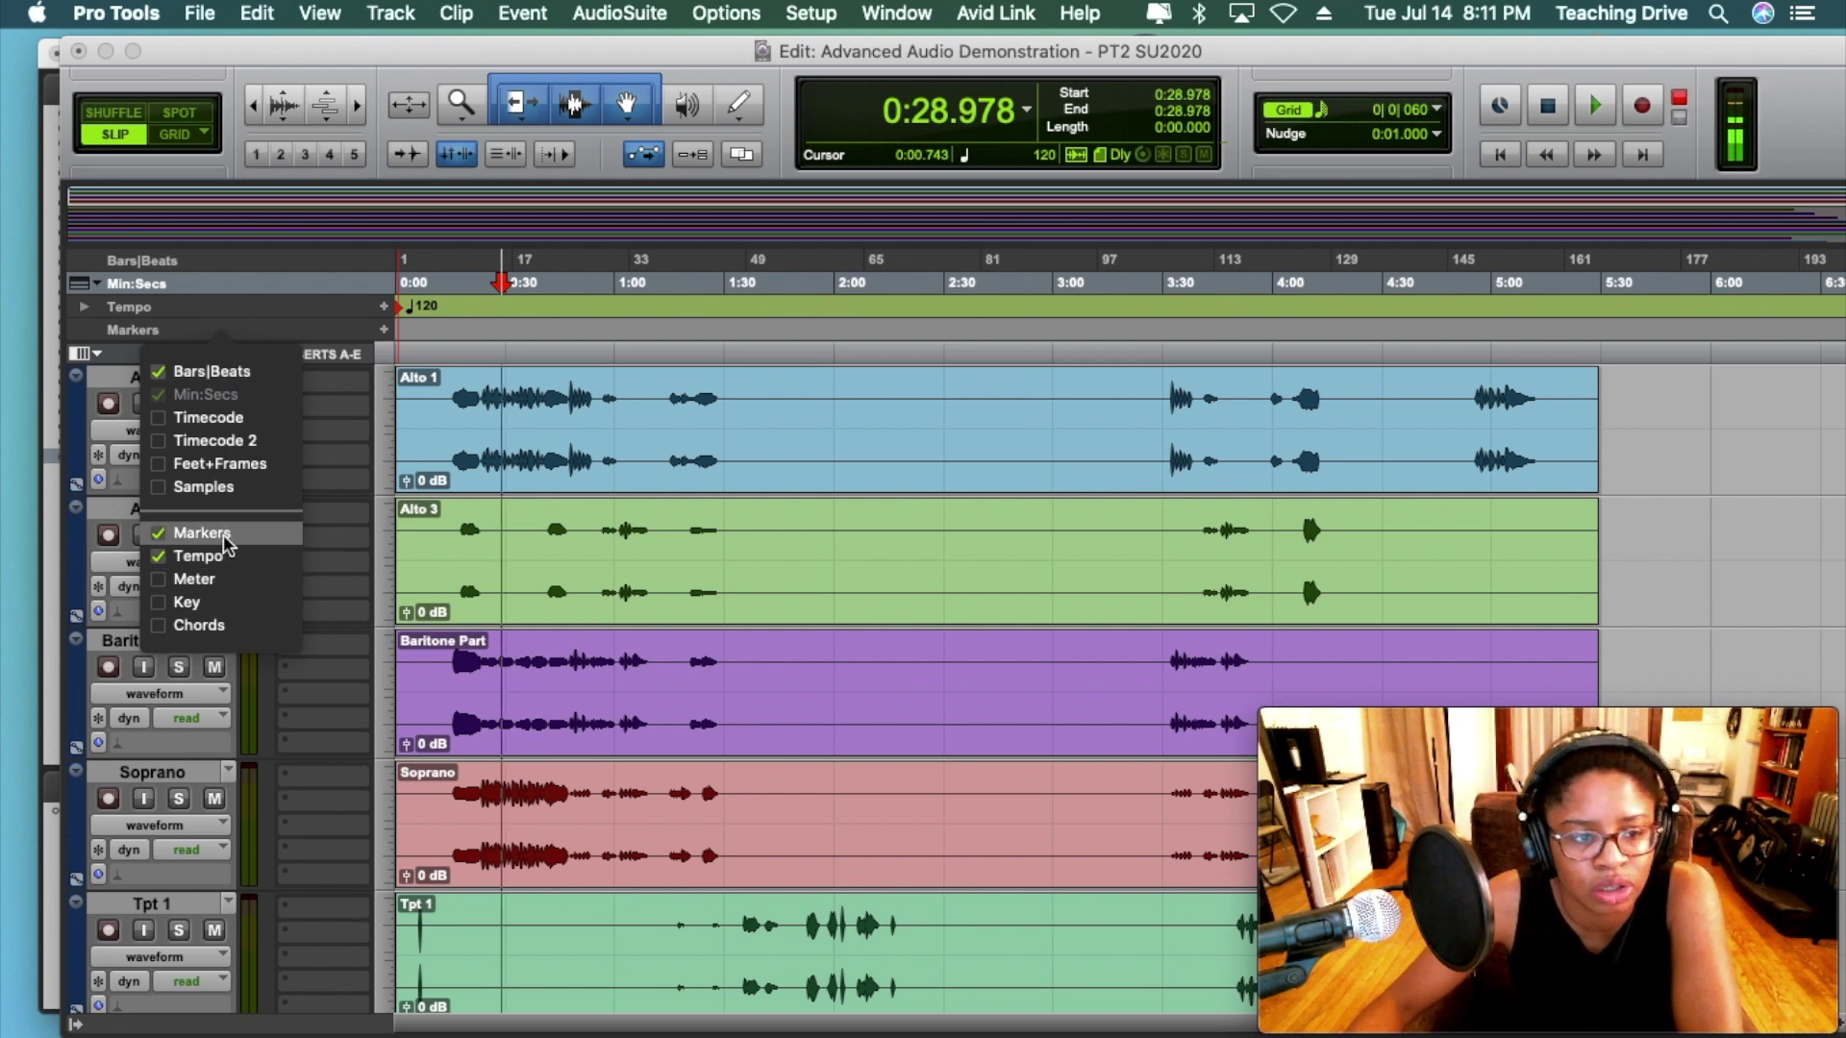
pyautogui.click(625, 346)
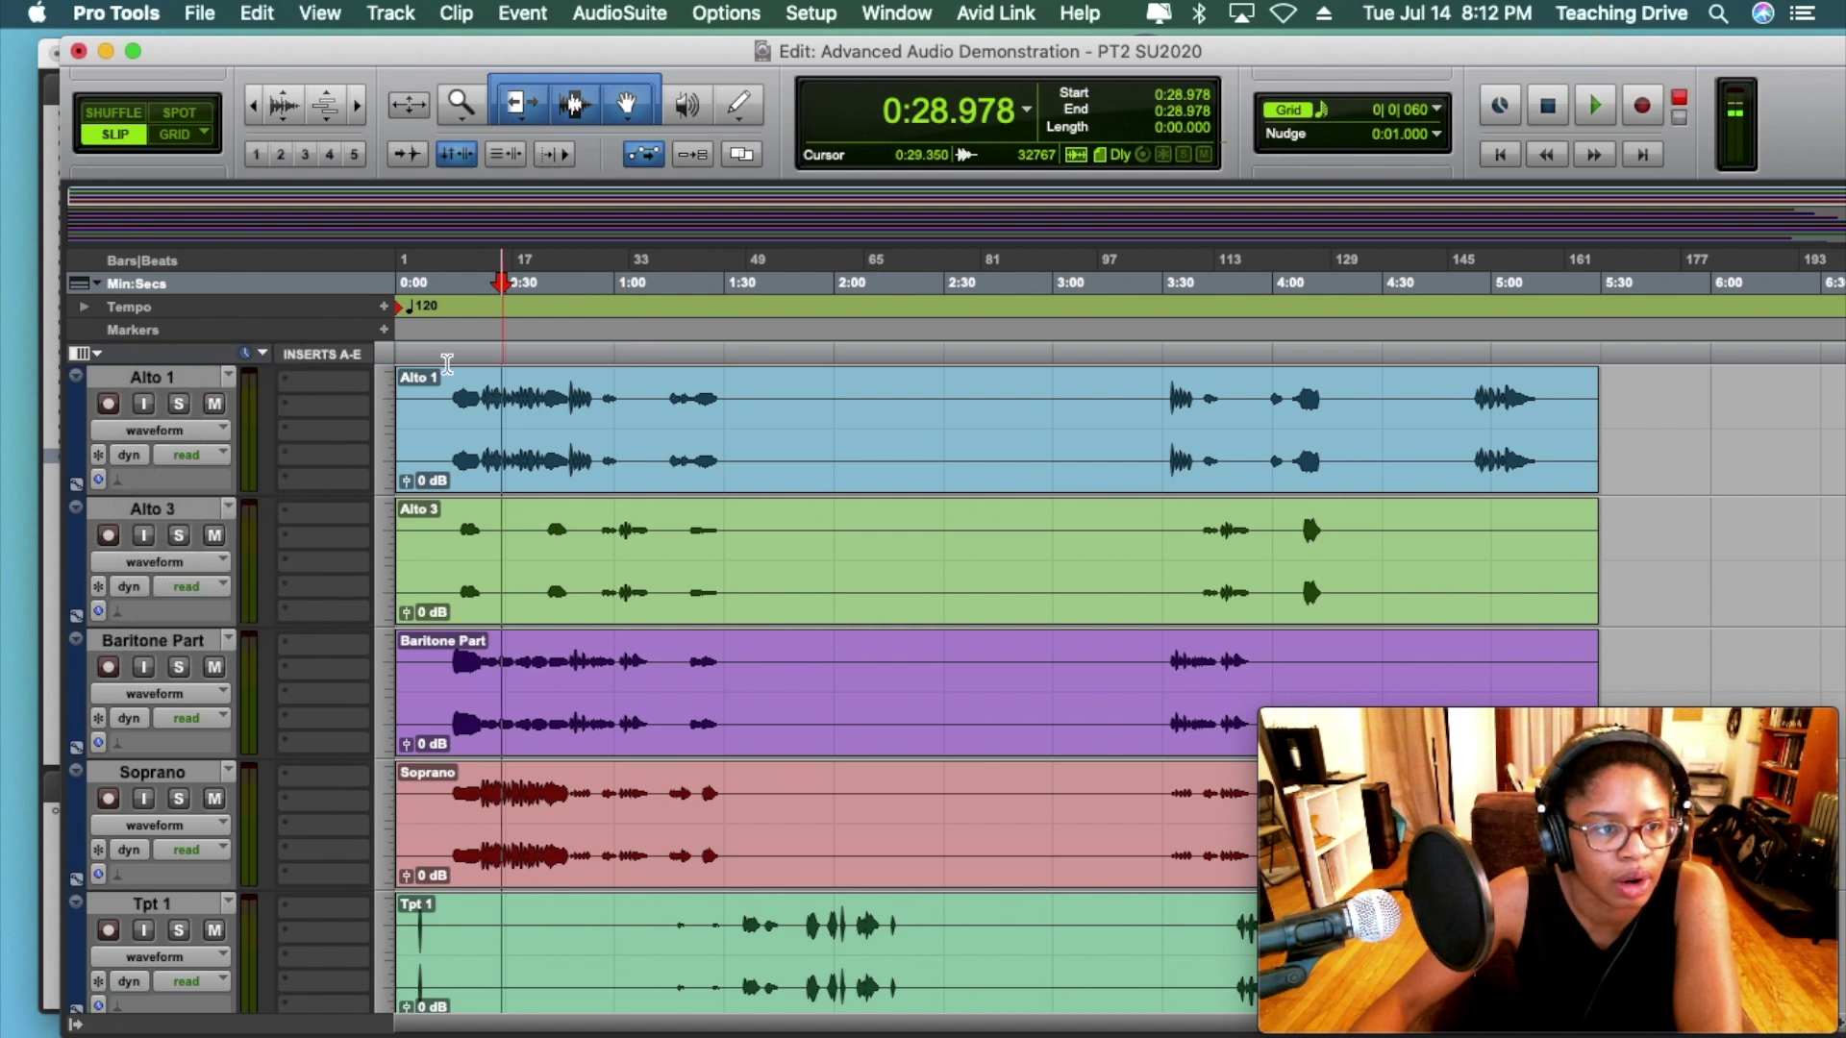
# Check the session's initial tempo event without changing it, and play a short passage from about 0:23.8
pyautogui.doubleClick(402, 309)
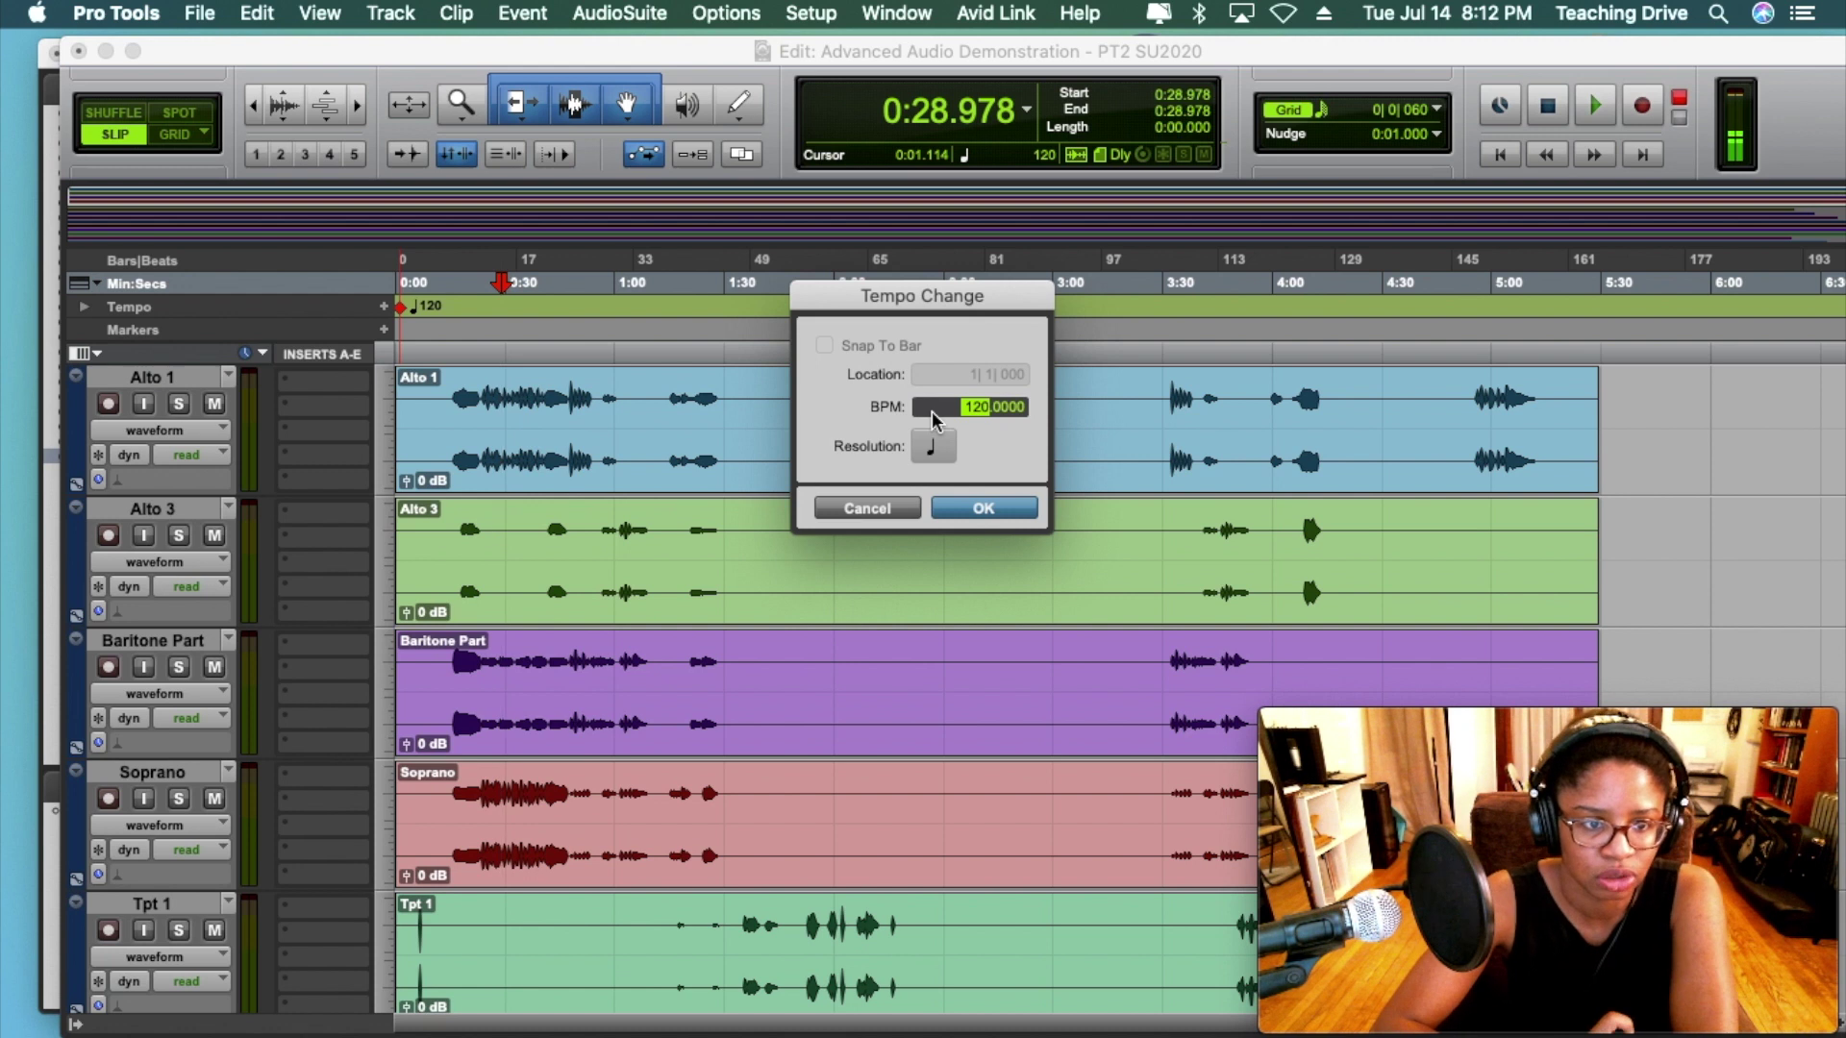
pyautogui.click(865, 506)
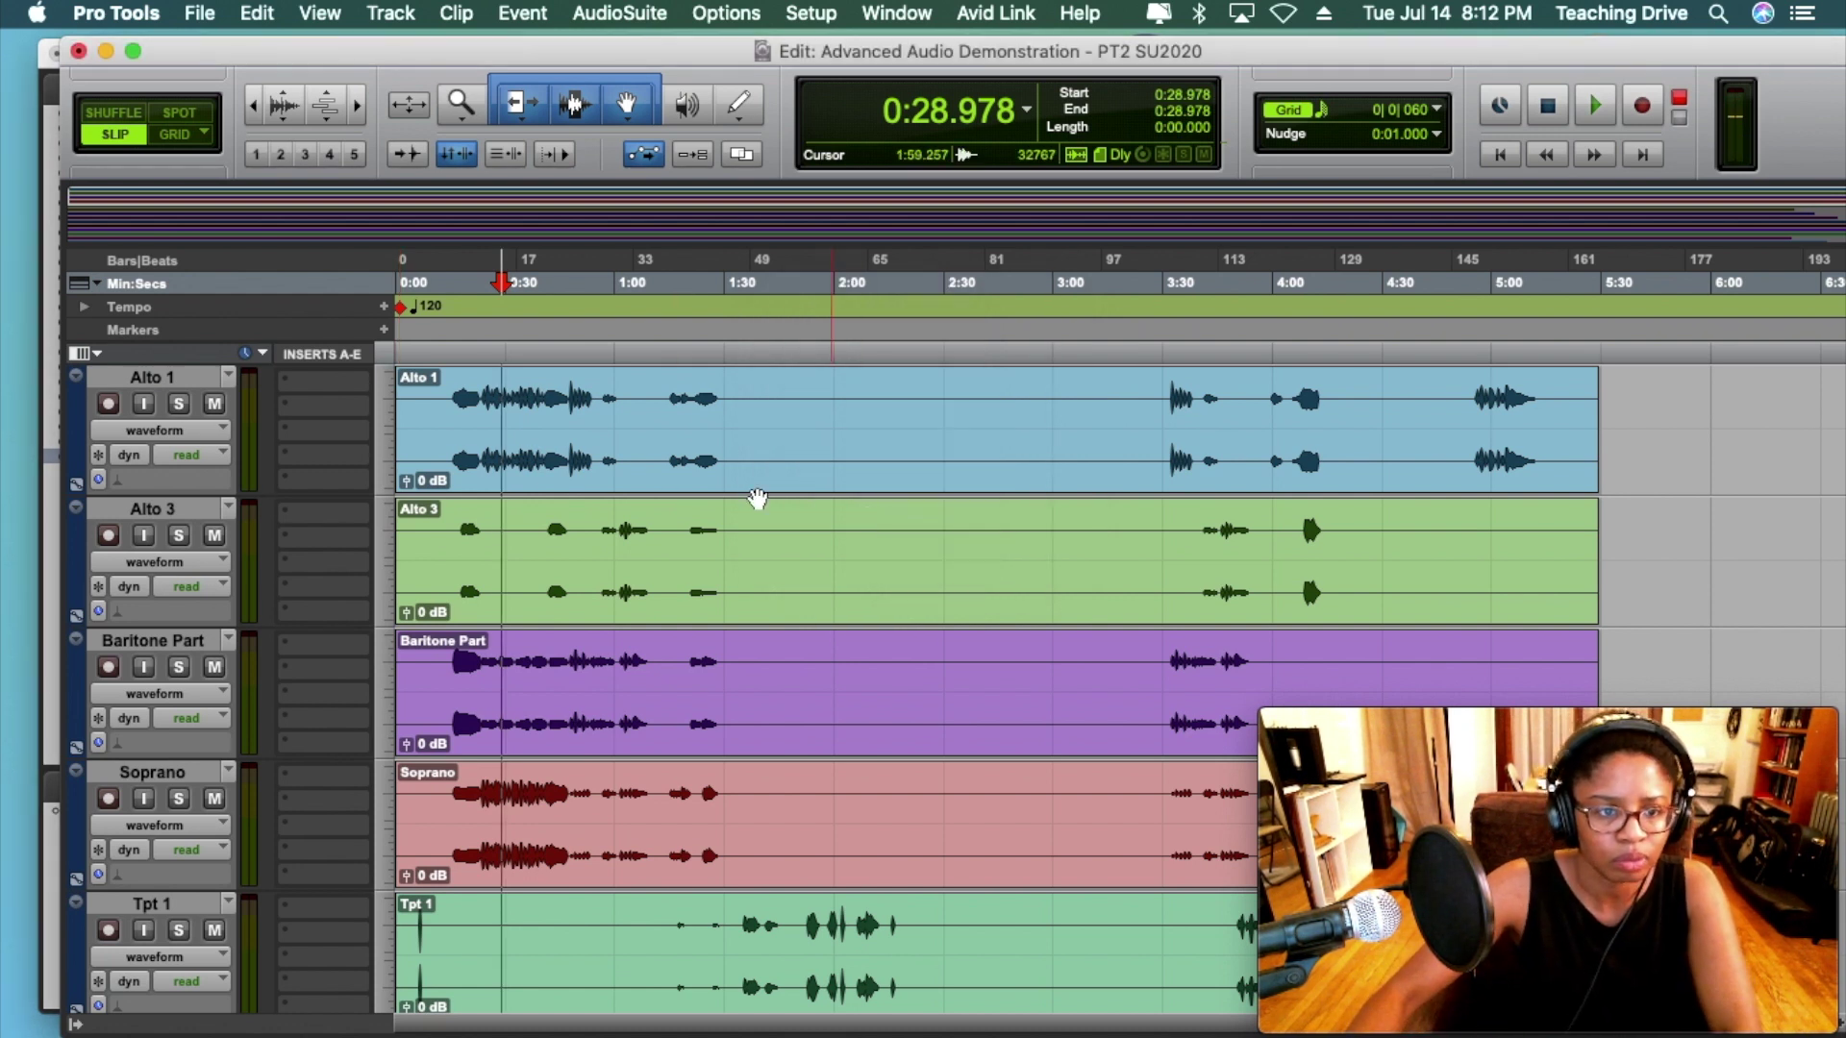
pyautogui.click(483, 356)
pyautogui.press('space')
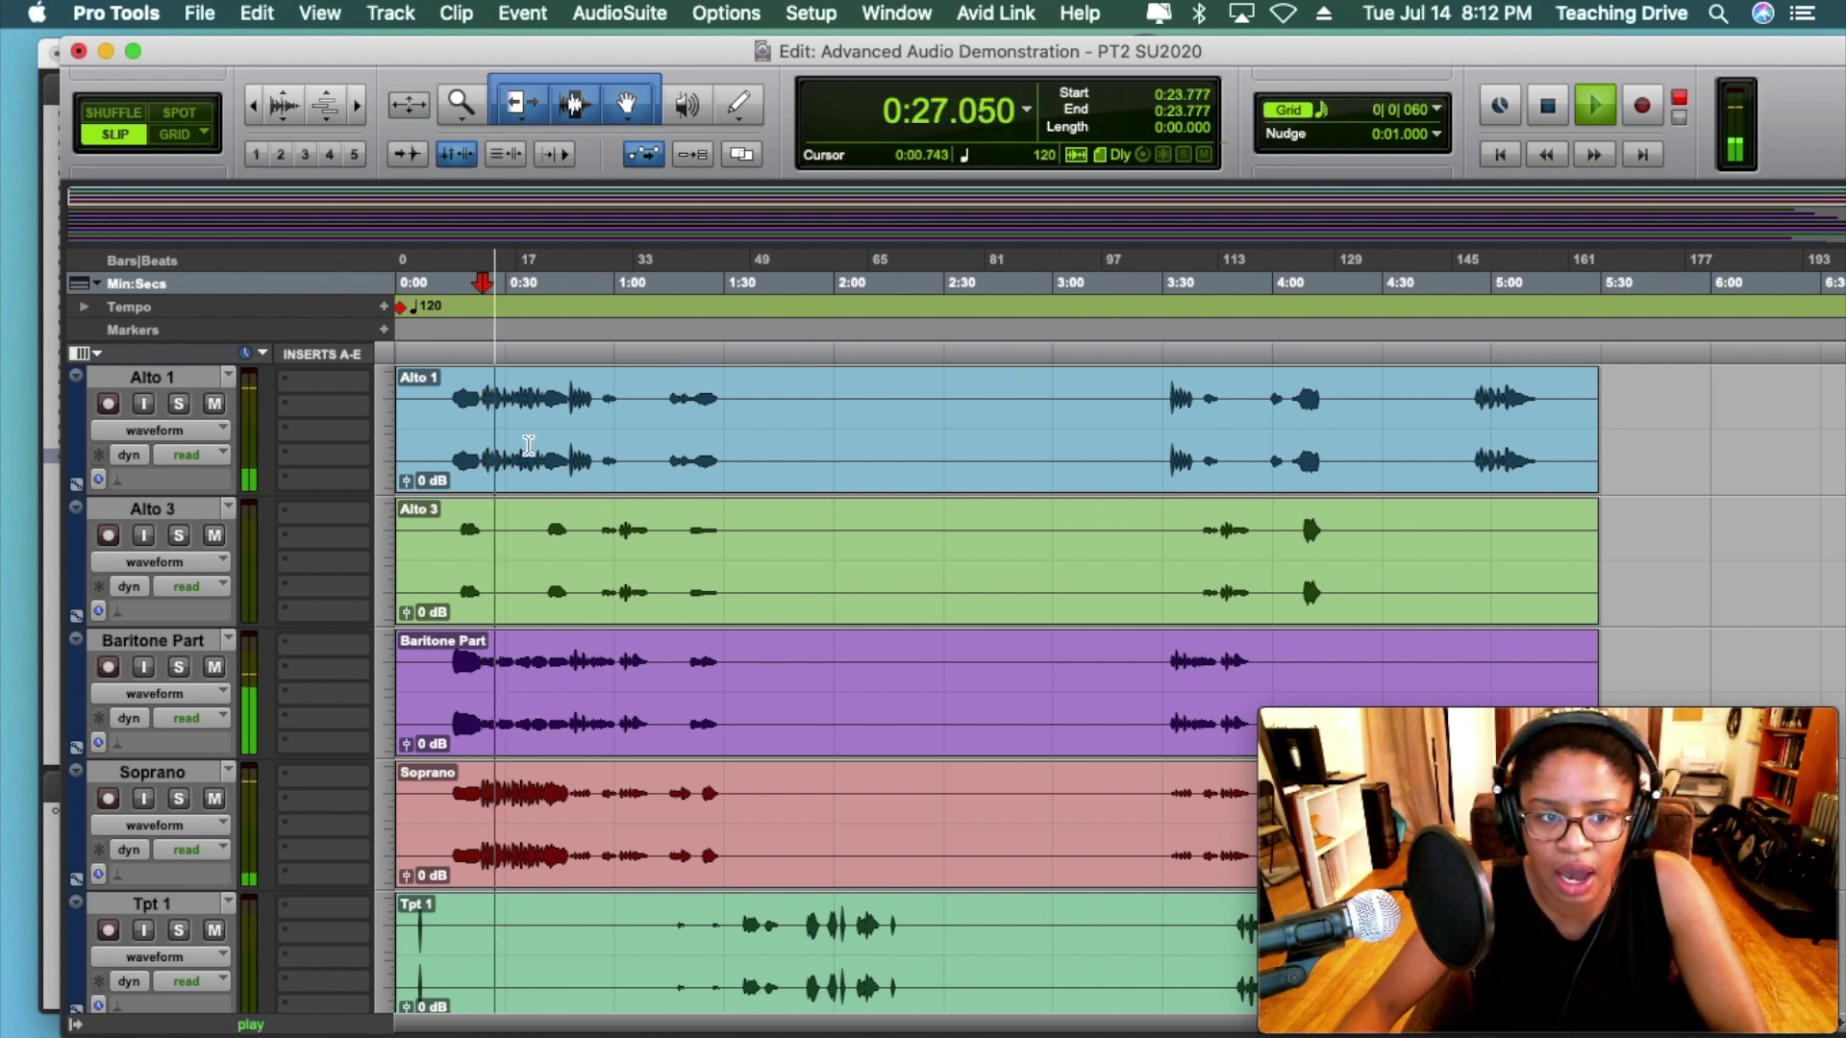
pyautogui.press('space')
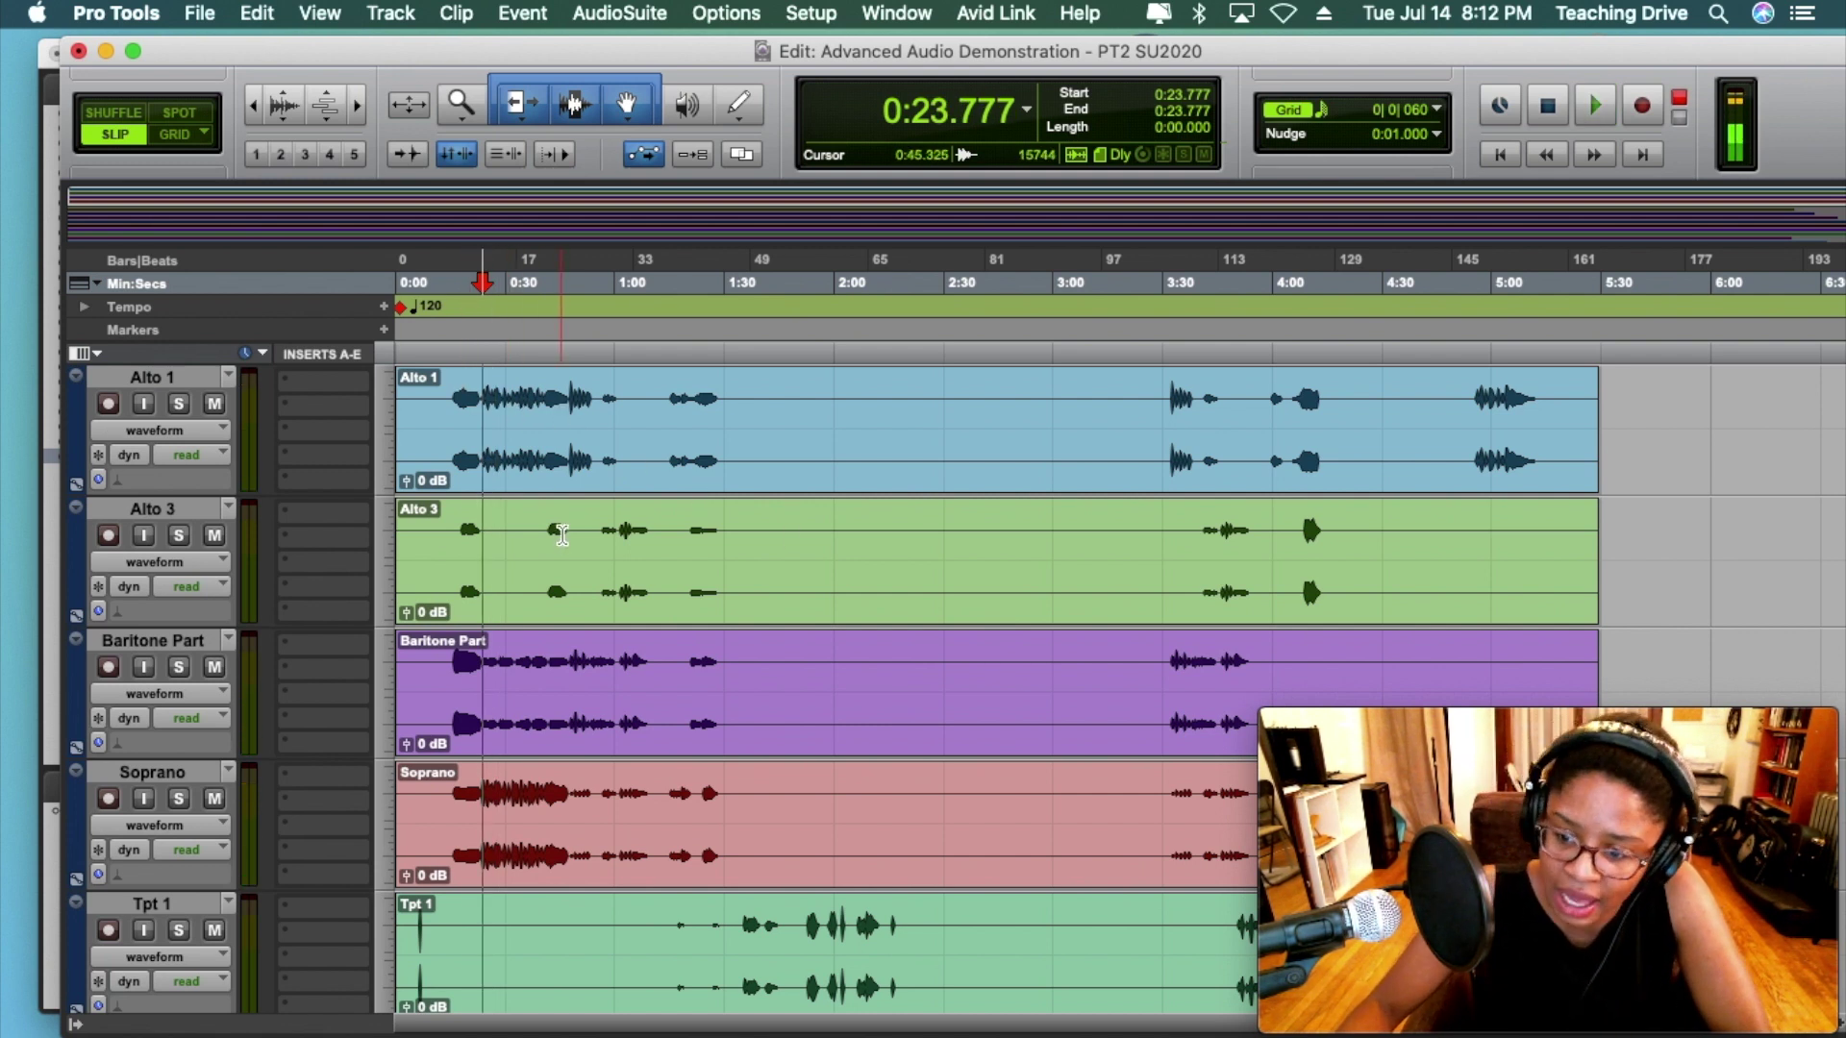
# Set the session's initial tempo to 105 BPM by tapping the beat while playing from 0:23.777, and stop playback
pyautogui.doubleClick(401, 307)
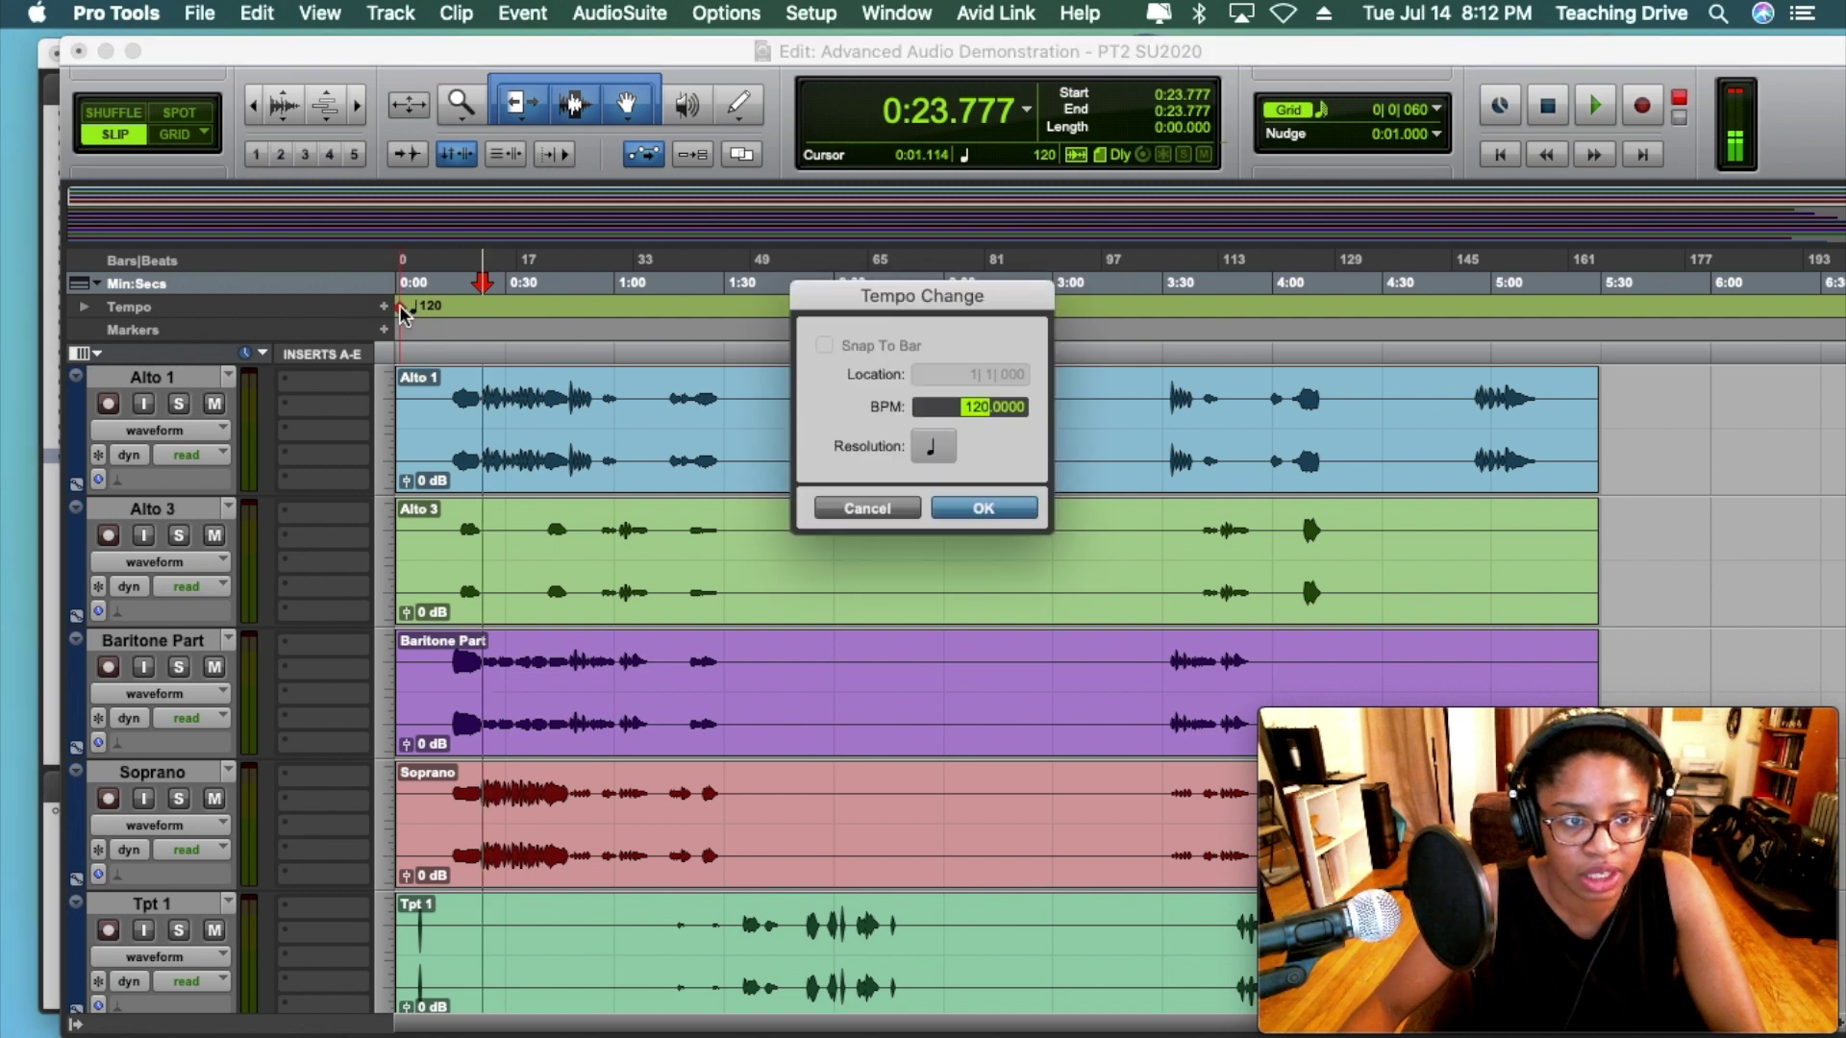
pyautogui.click(885, 517)
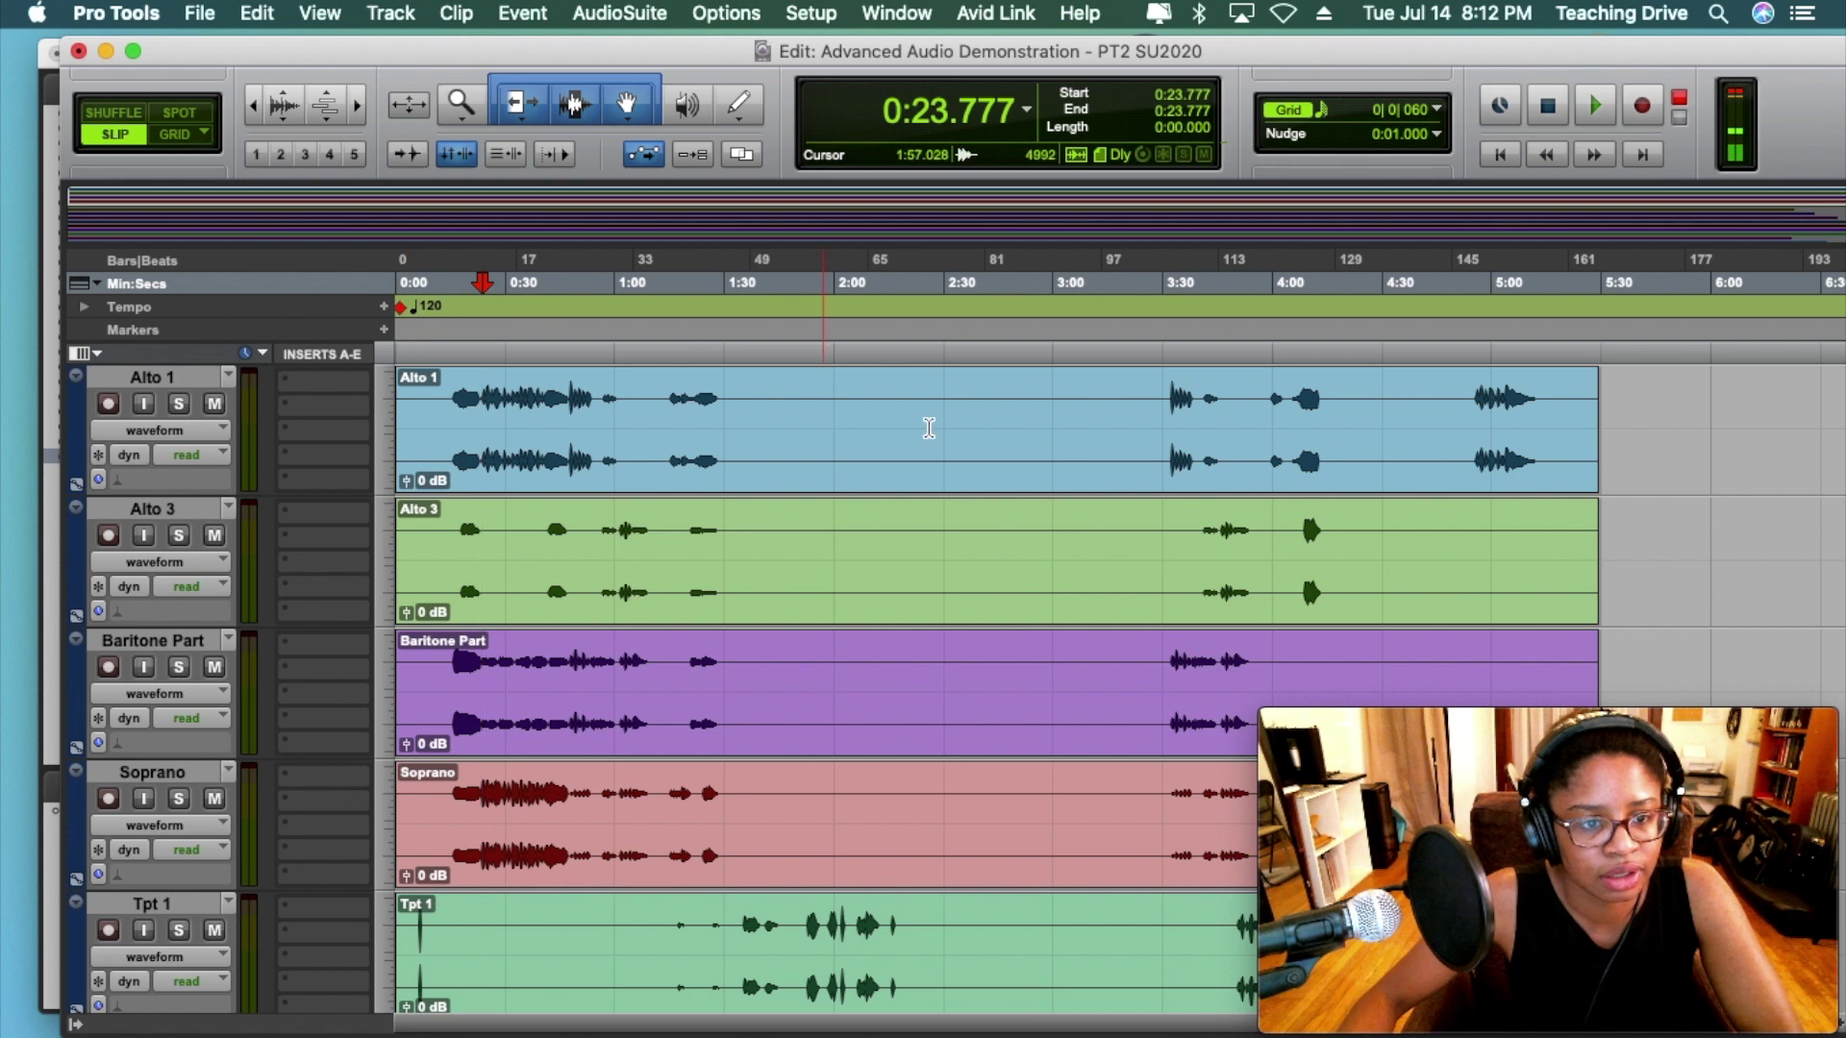
pyautogui.press('space')
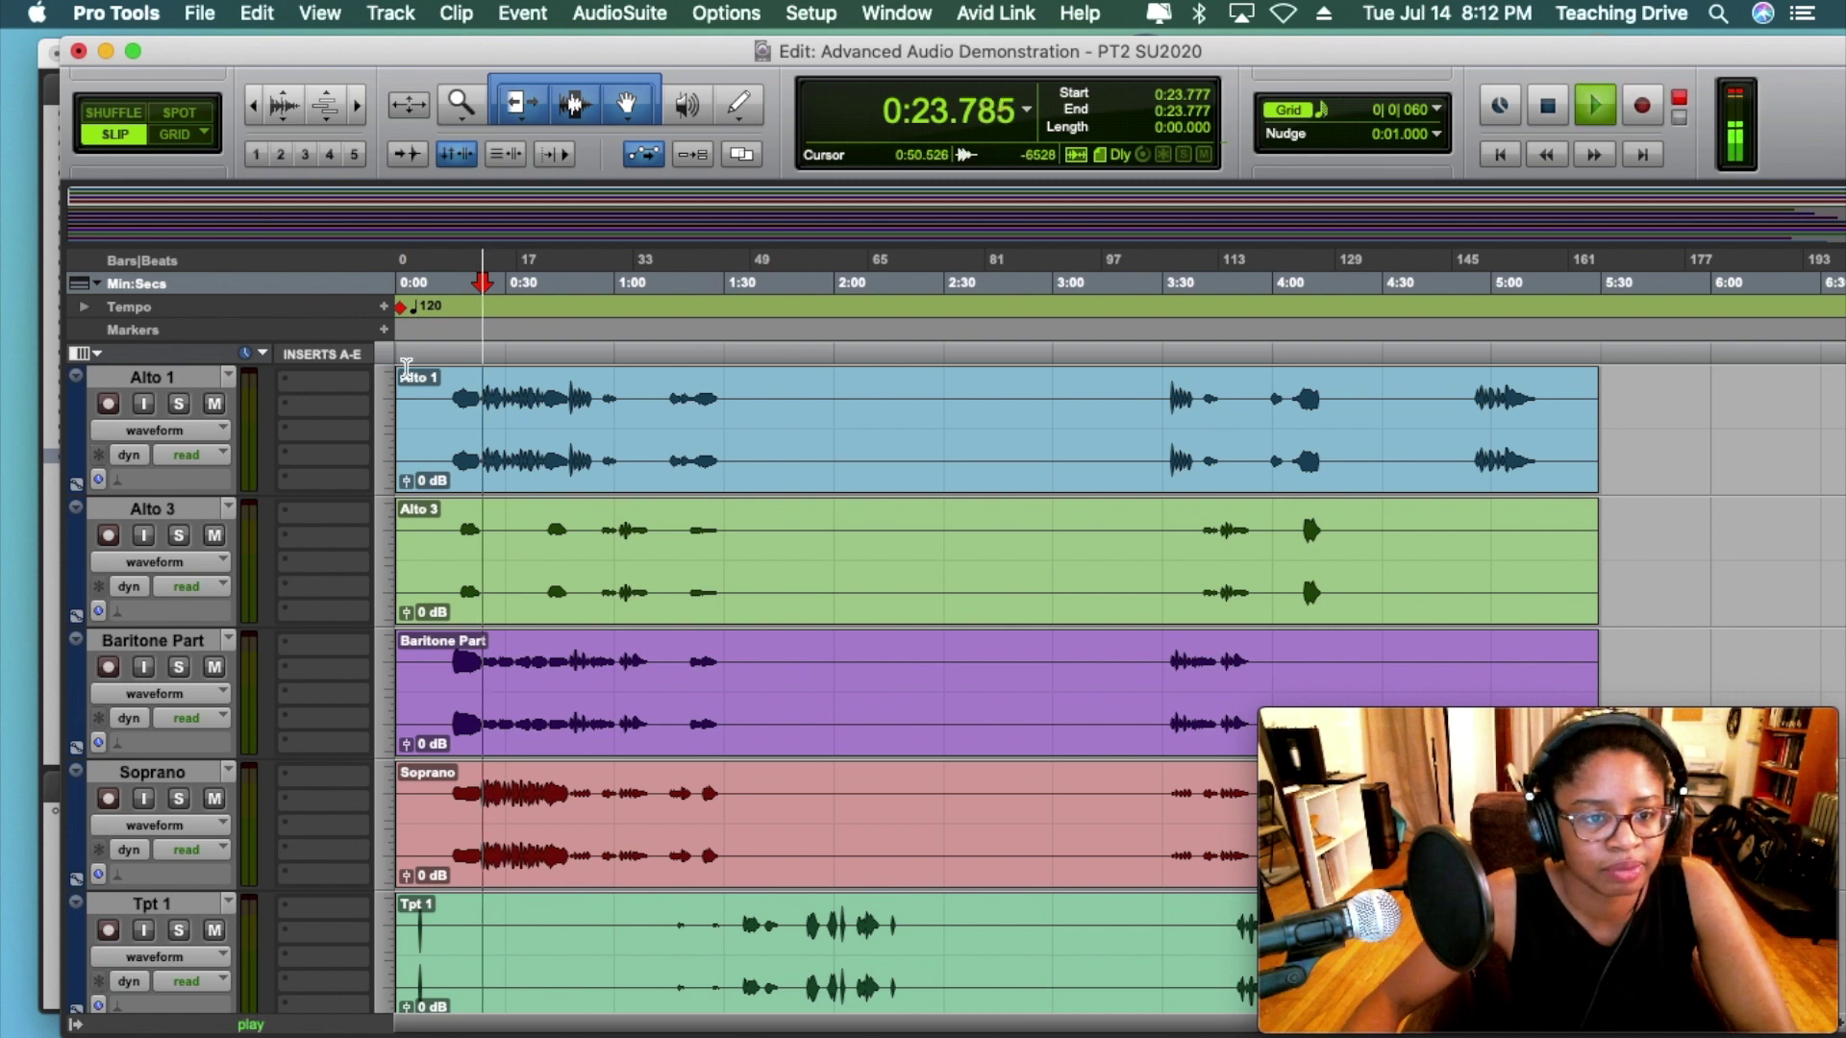
pyautogui.doubleClick(407, 315)
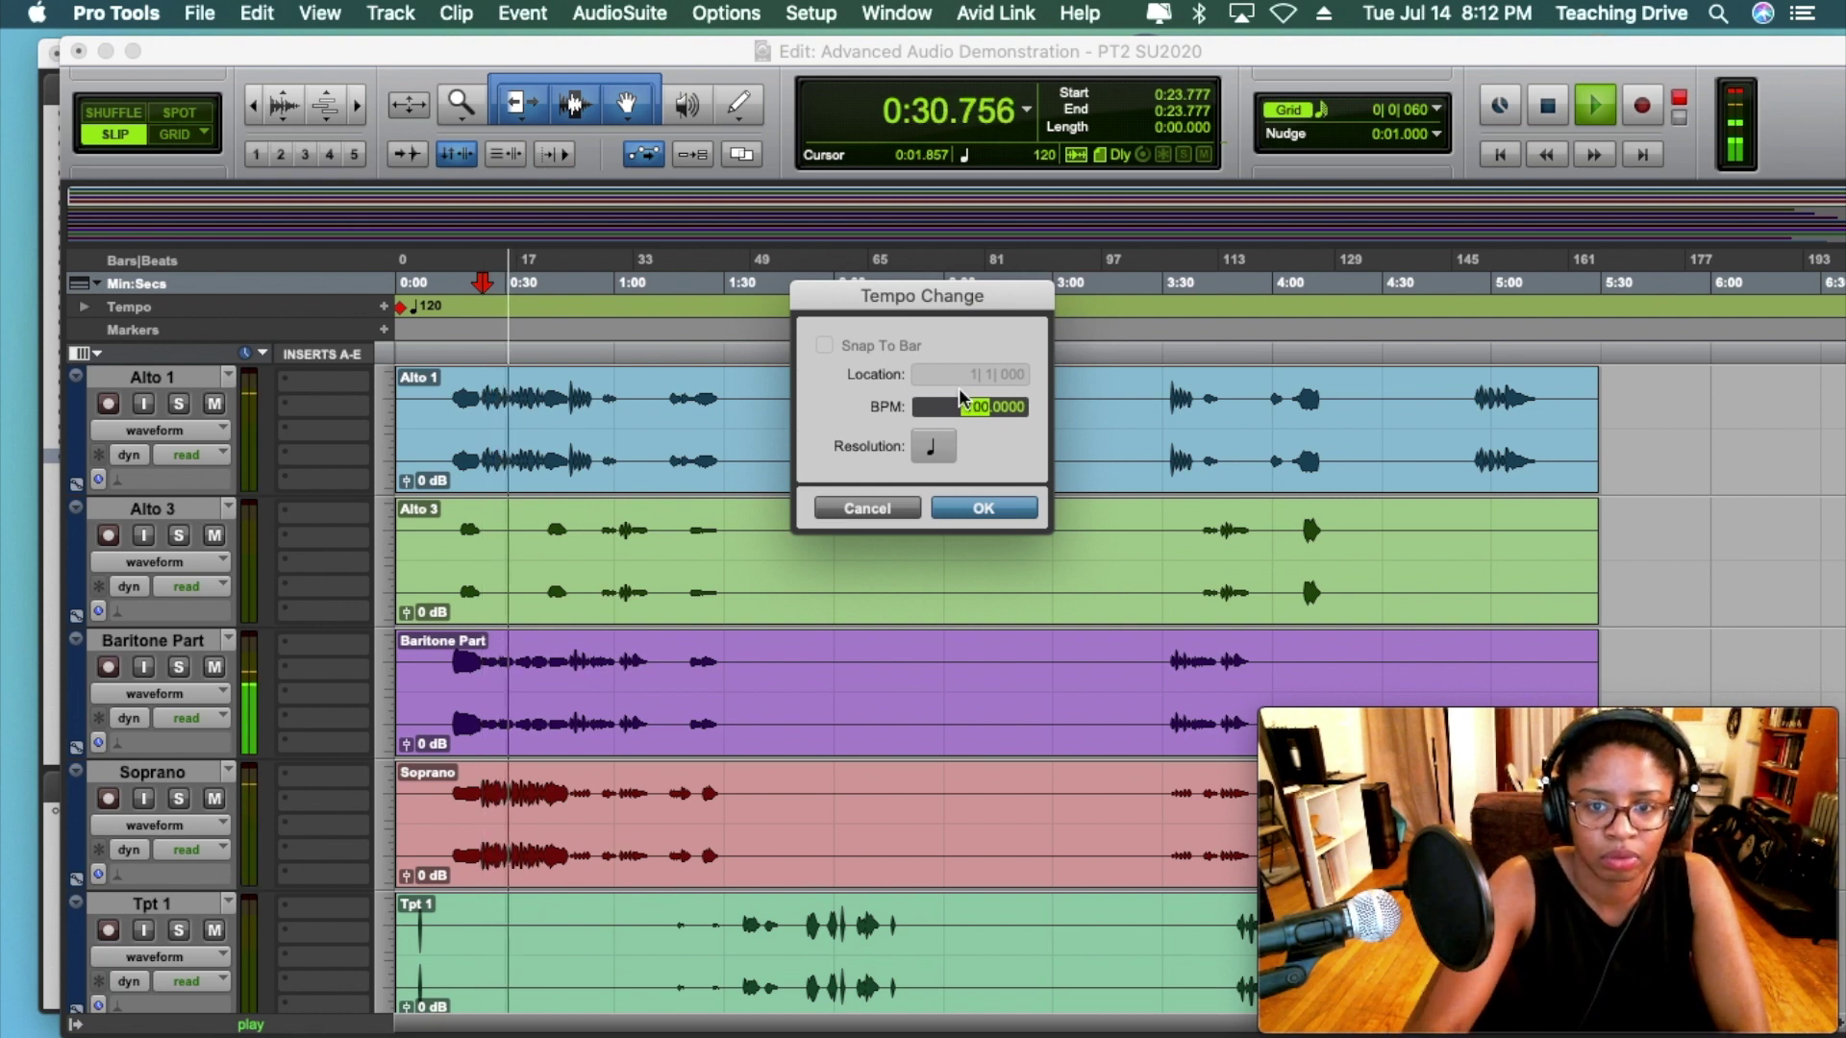
pyautogui.press('t')
pyautogui.press('t')
pyautogui.press('t')
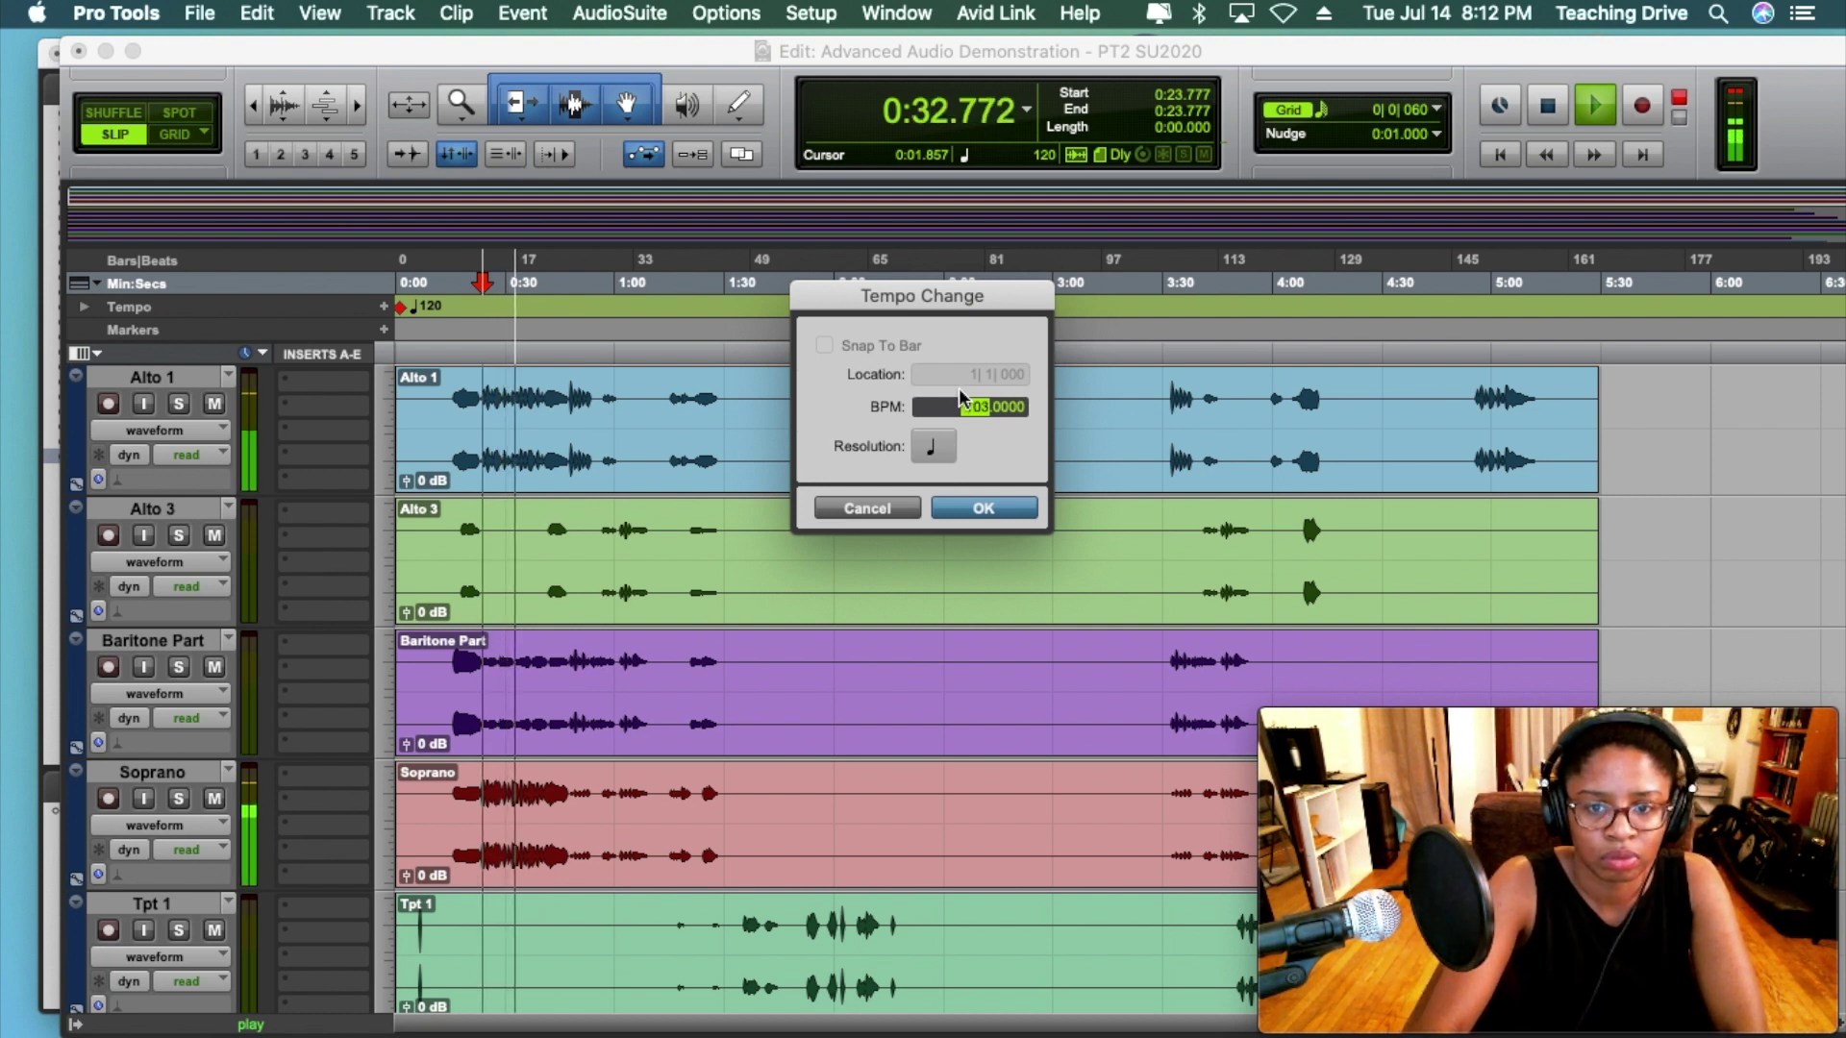
pyautogui.press('t')
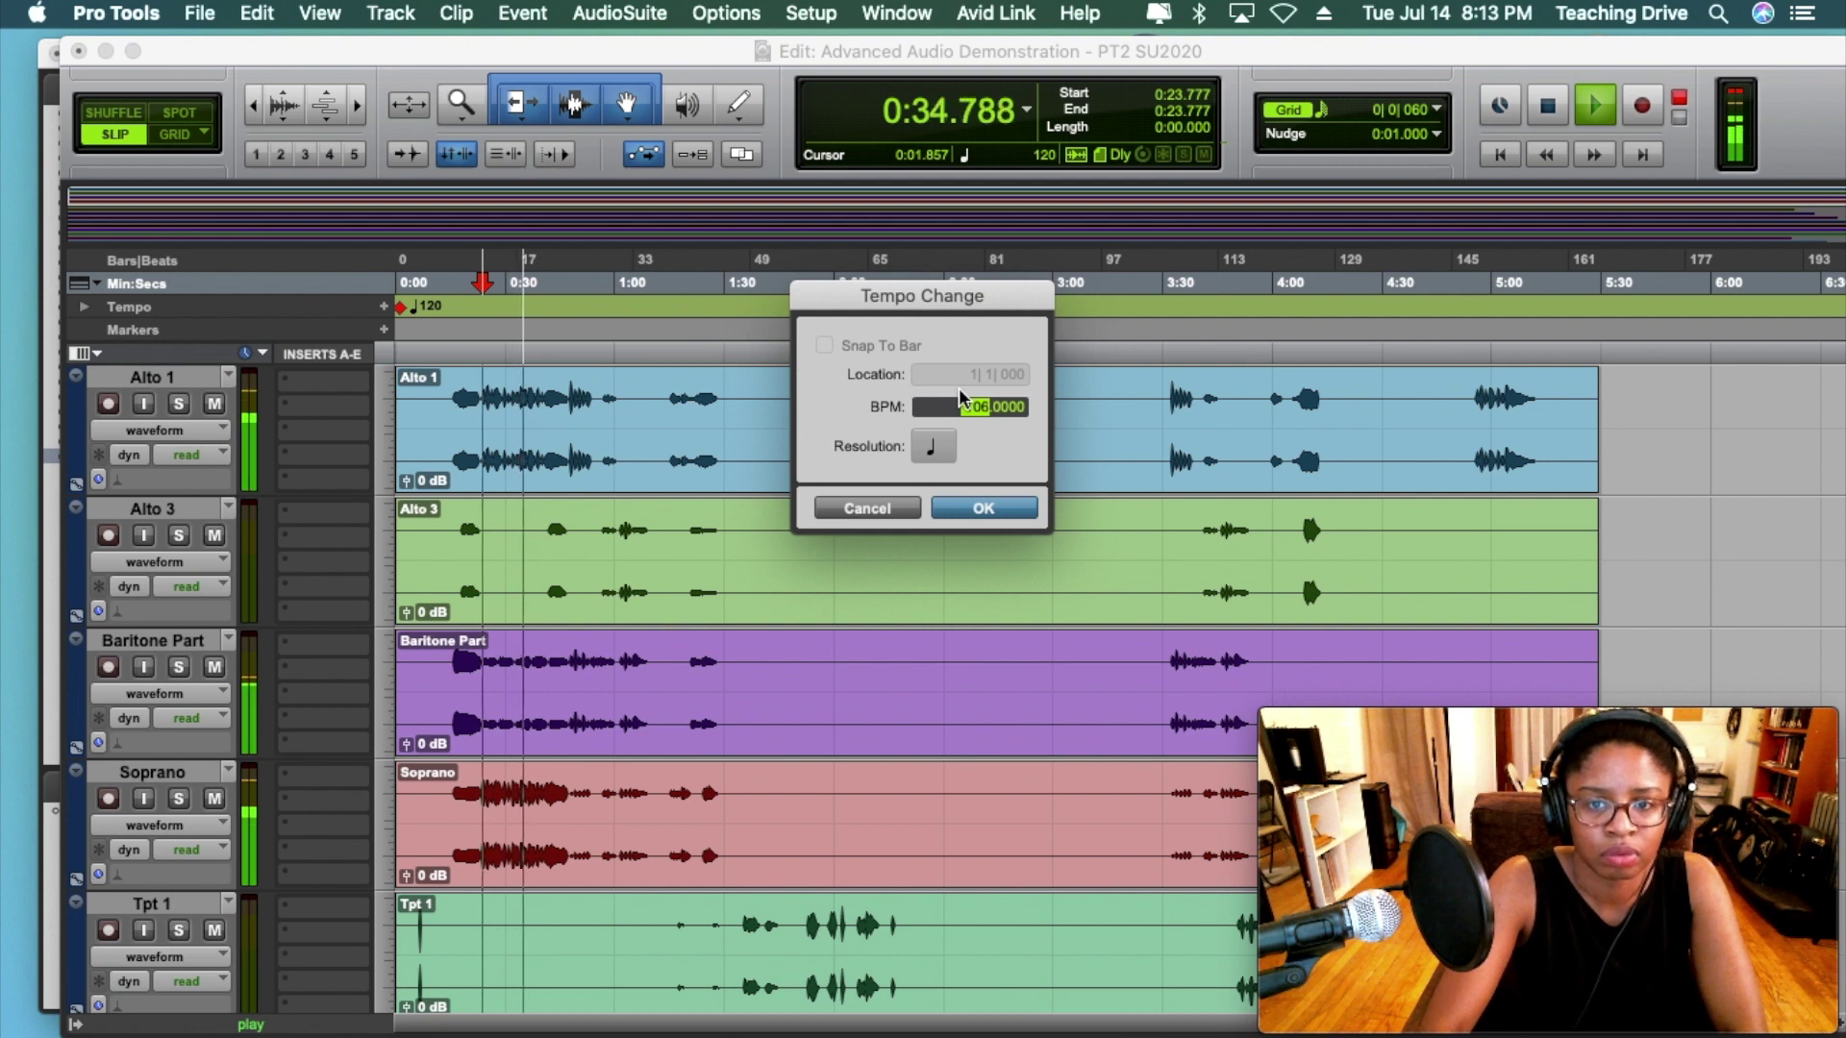
pyautogui.press('t')
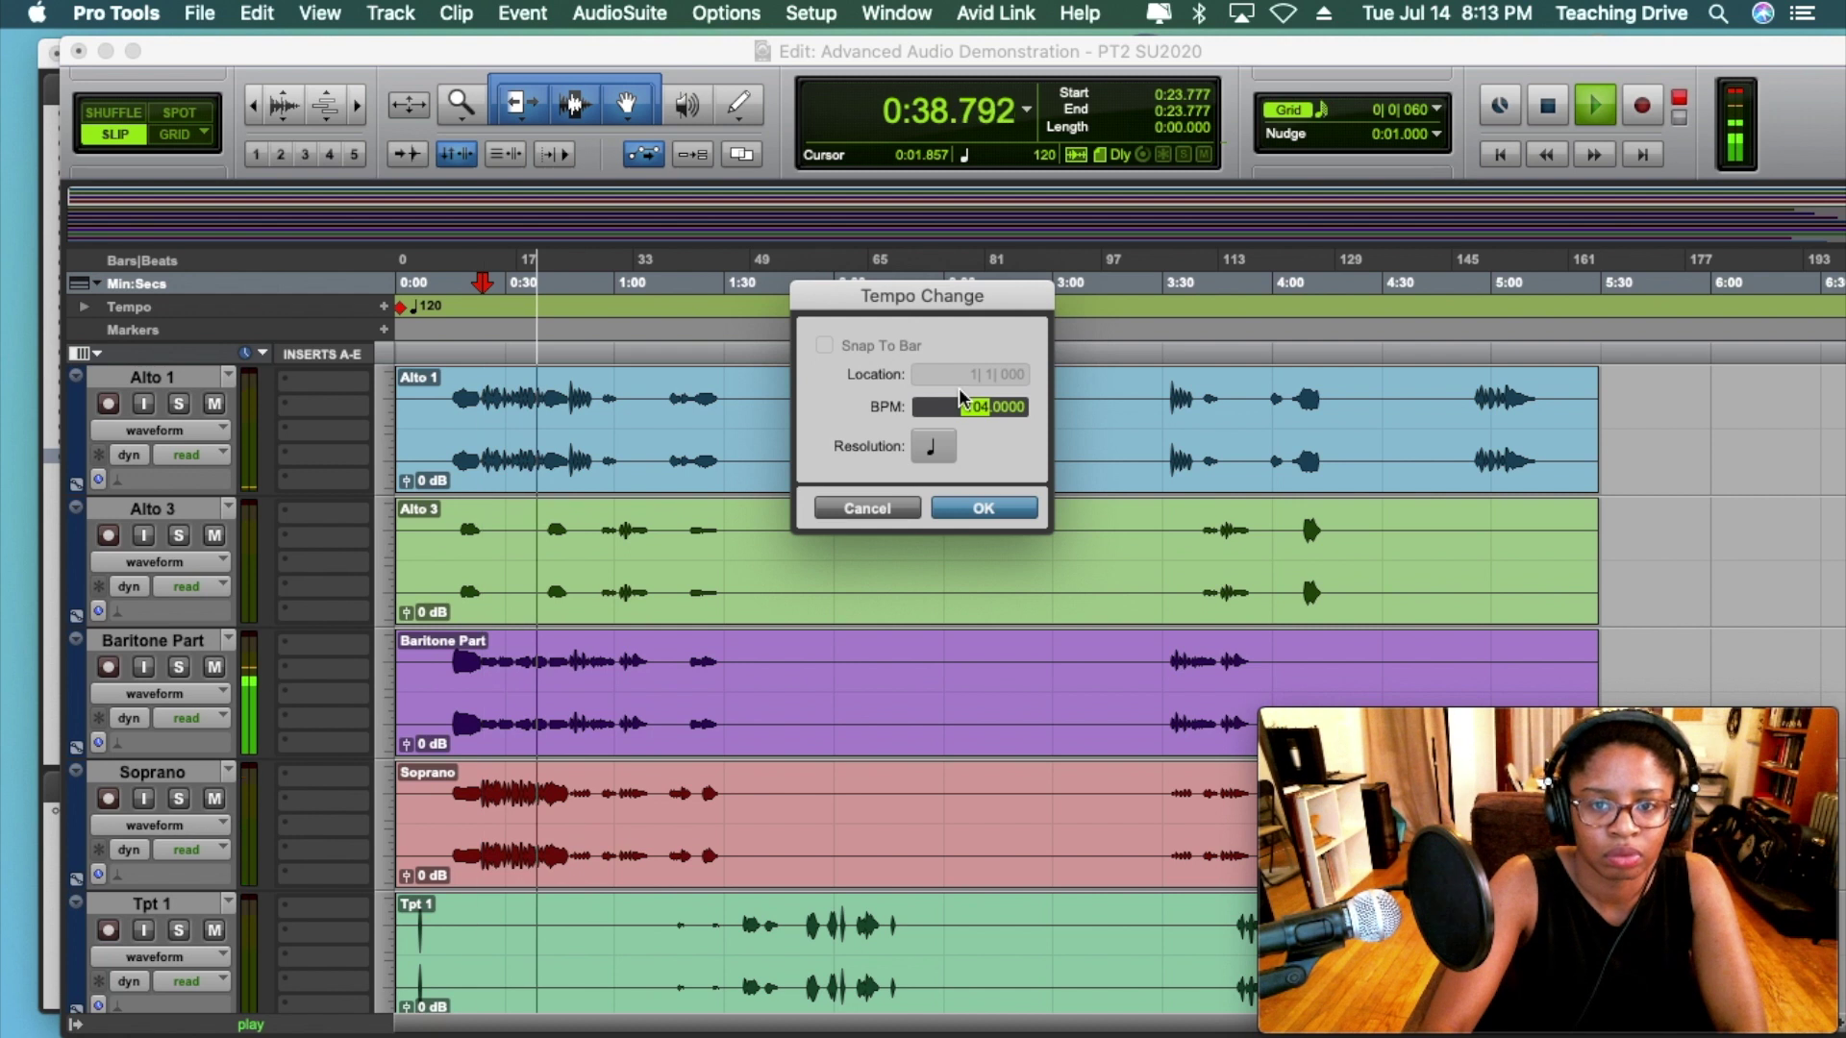
pyautogui.press('t')
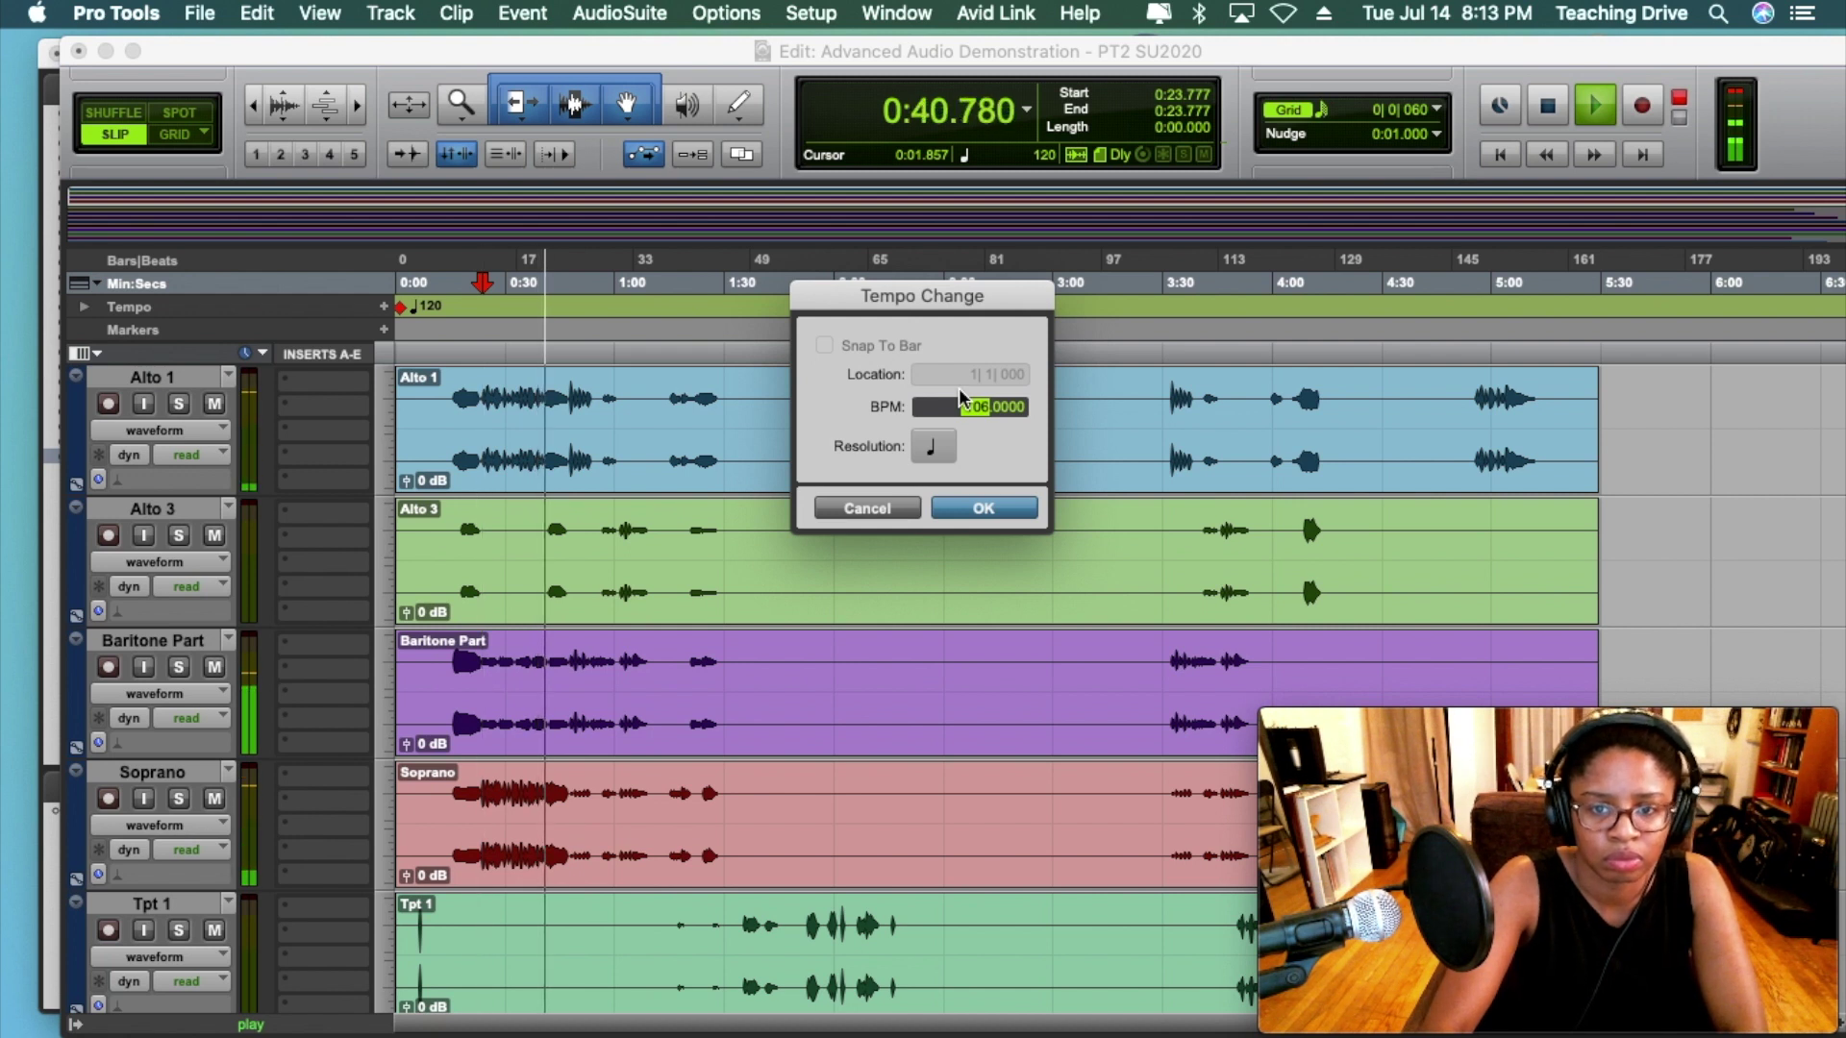
pyautogui.press('t')
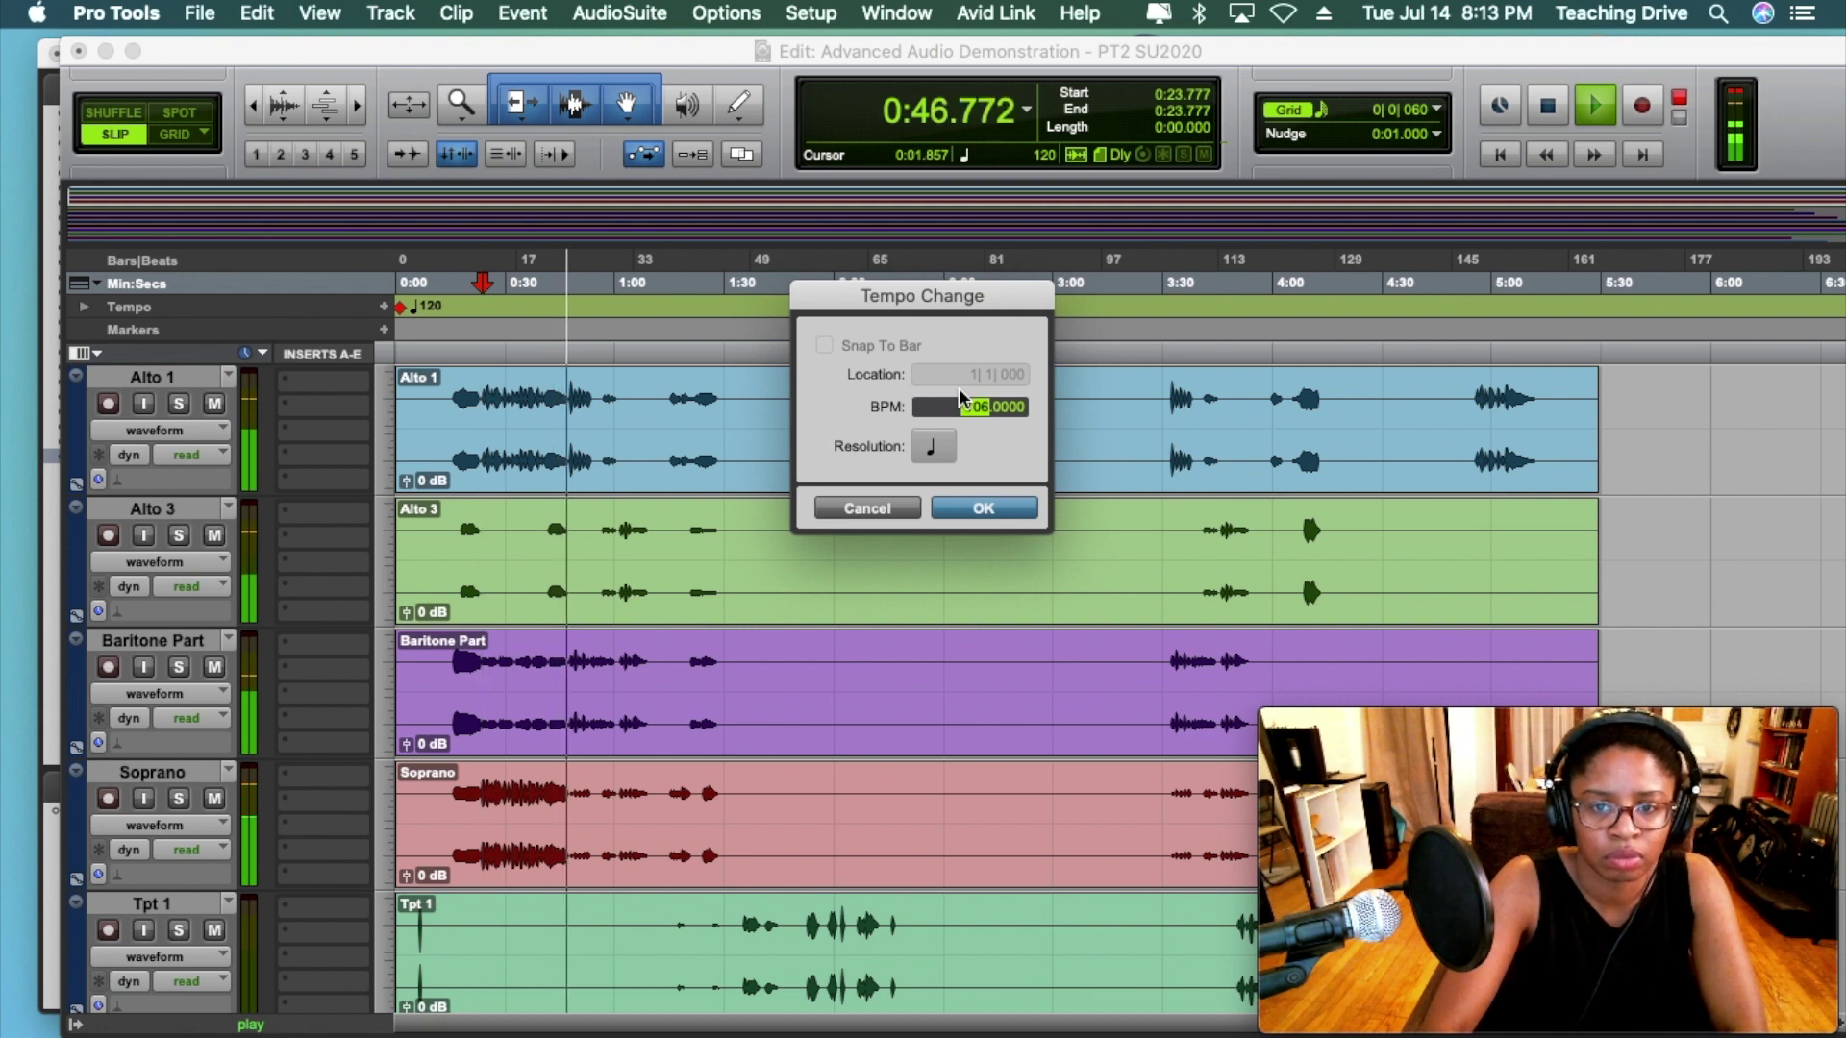
pyautogui.press('t')
pyautogui.press('t')
pyautogui.press('t')
pyautogui.press('t')
pyautogui.press('t')
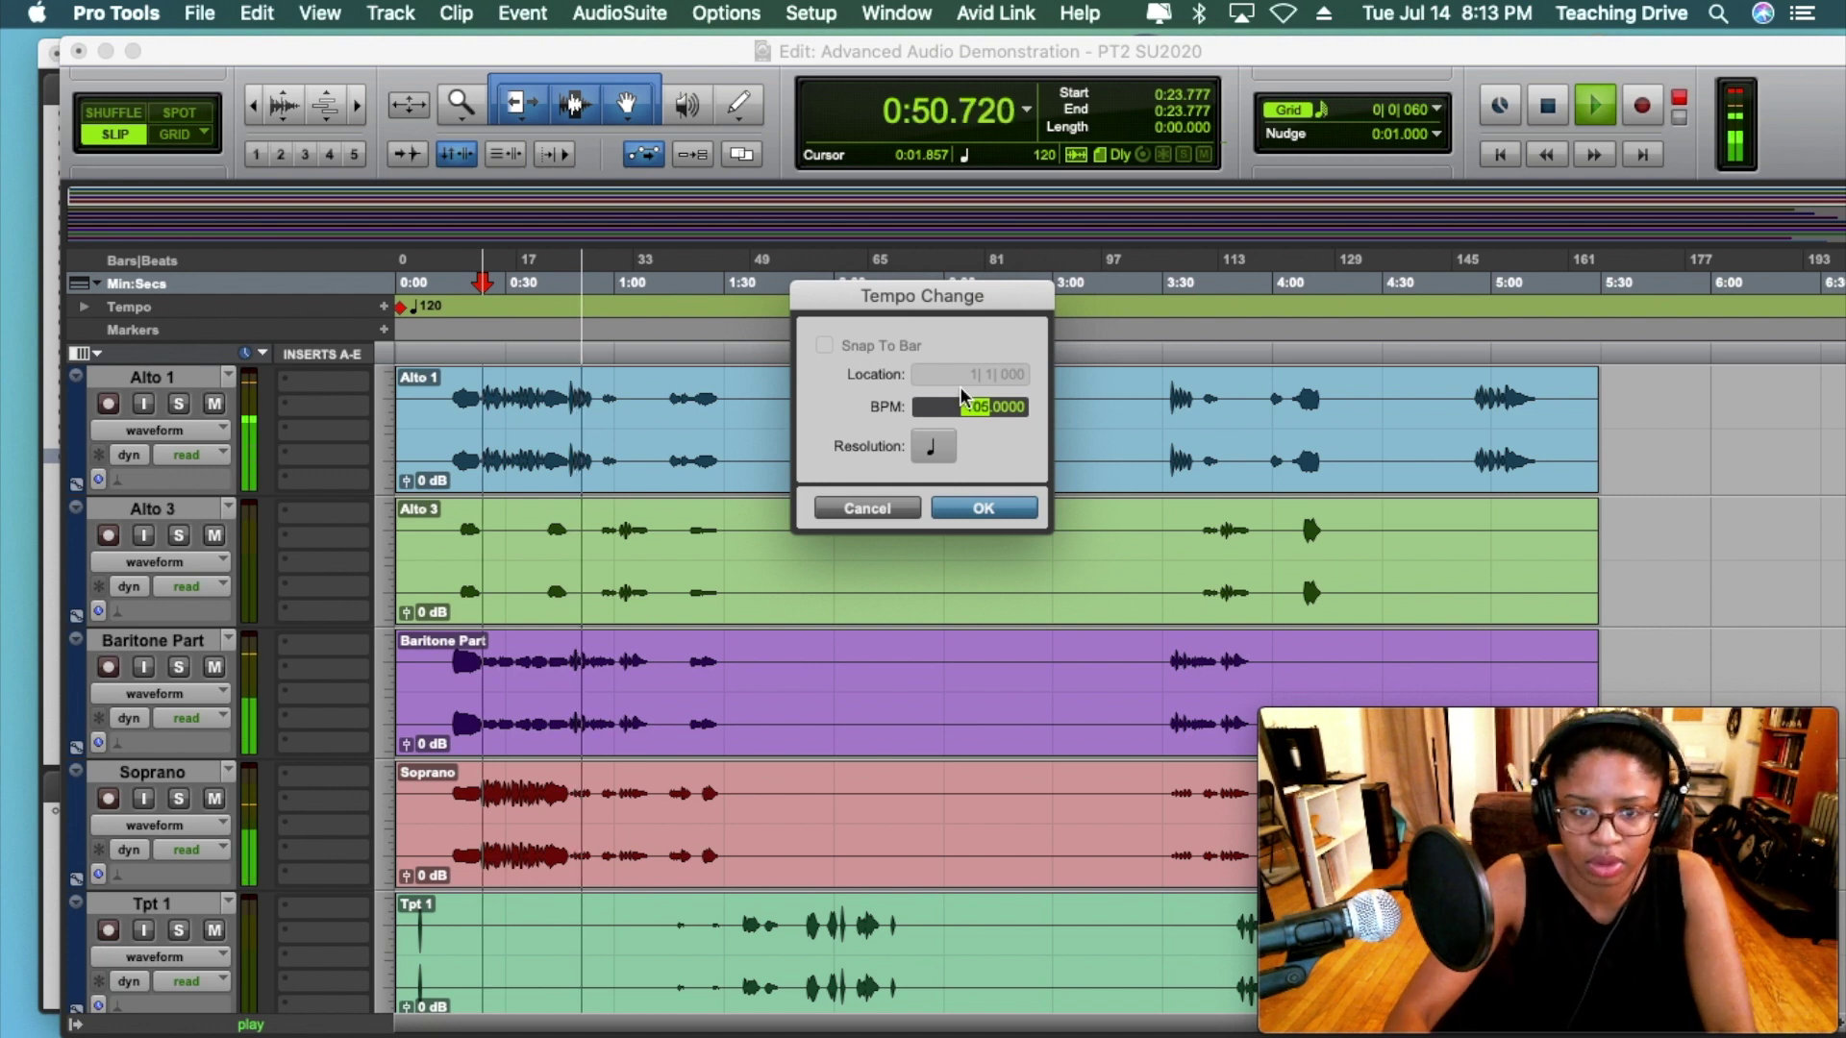
pyautogui.press('Return')
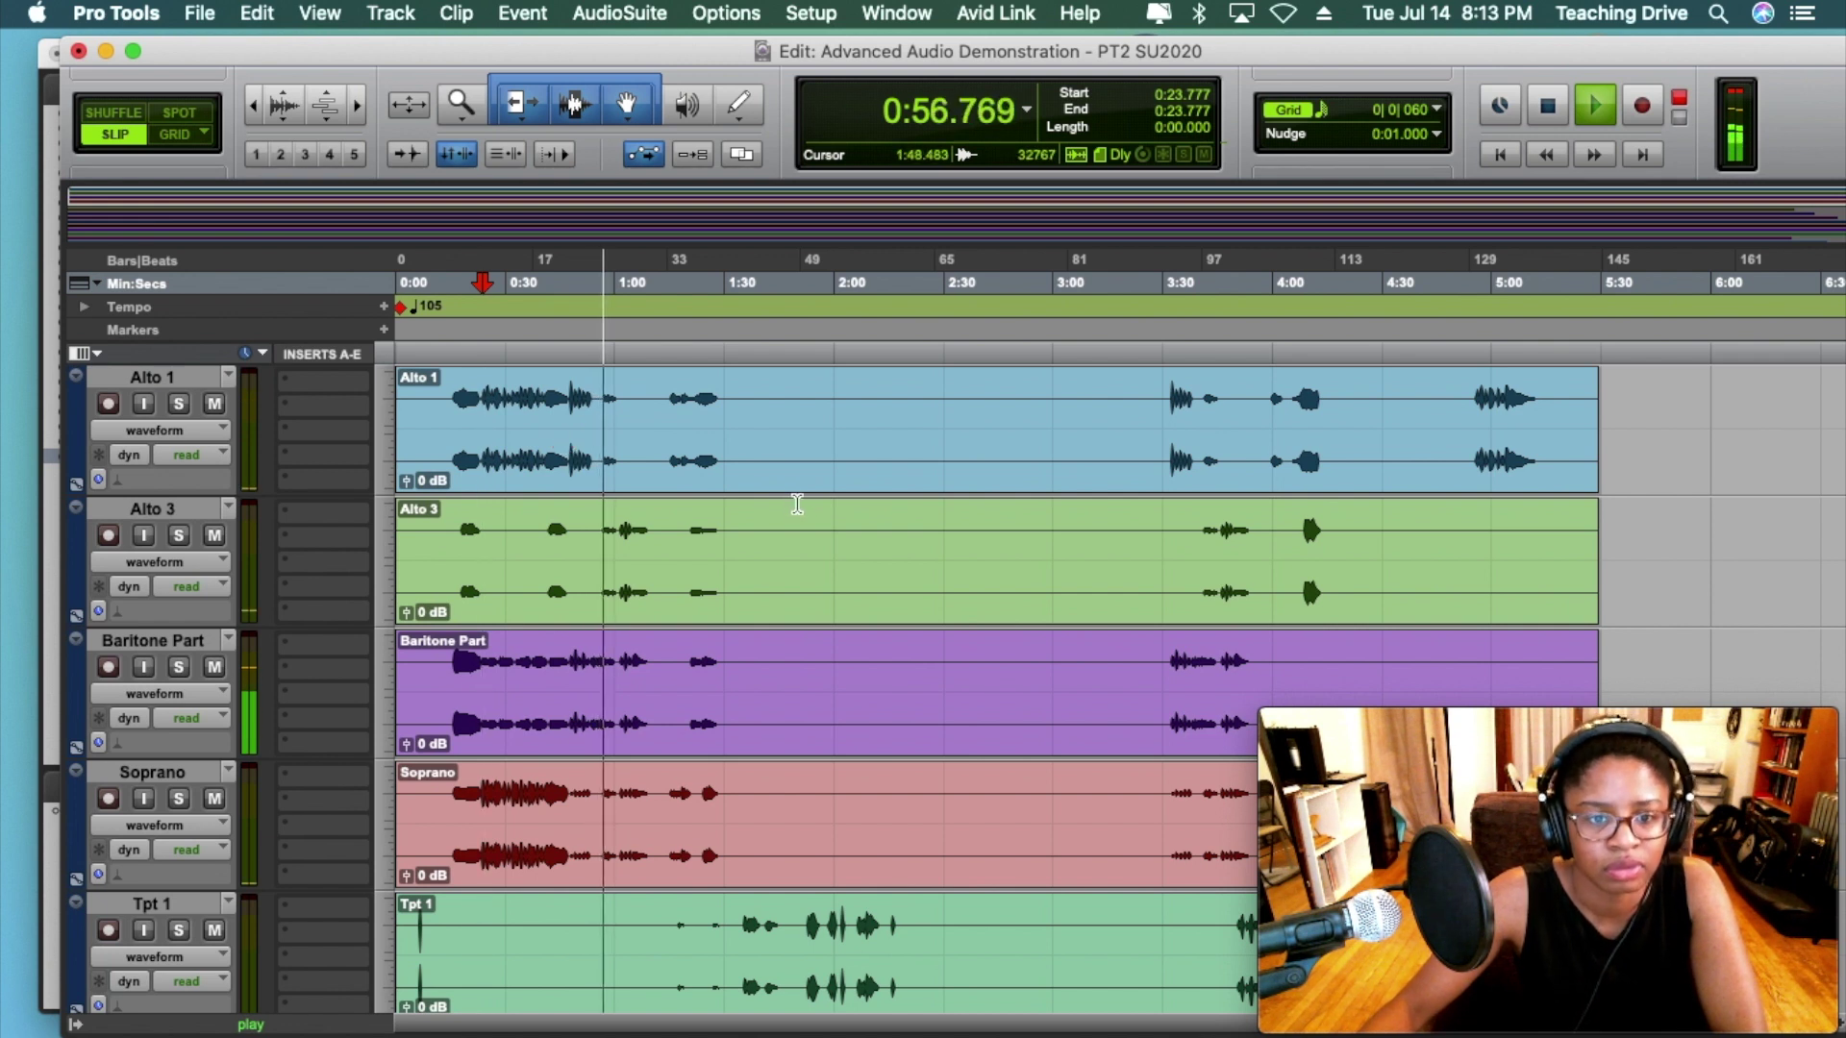
pyautogui.press('space')
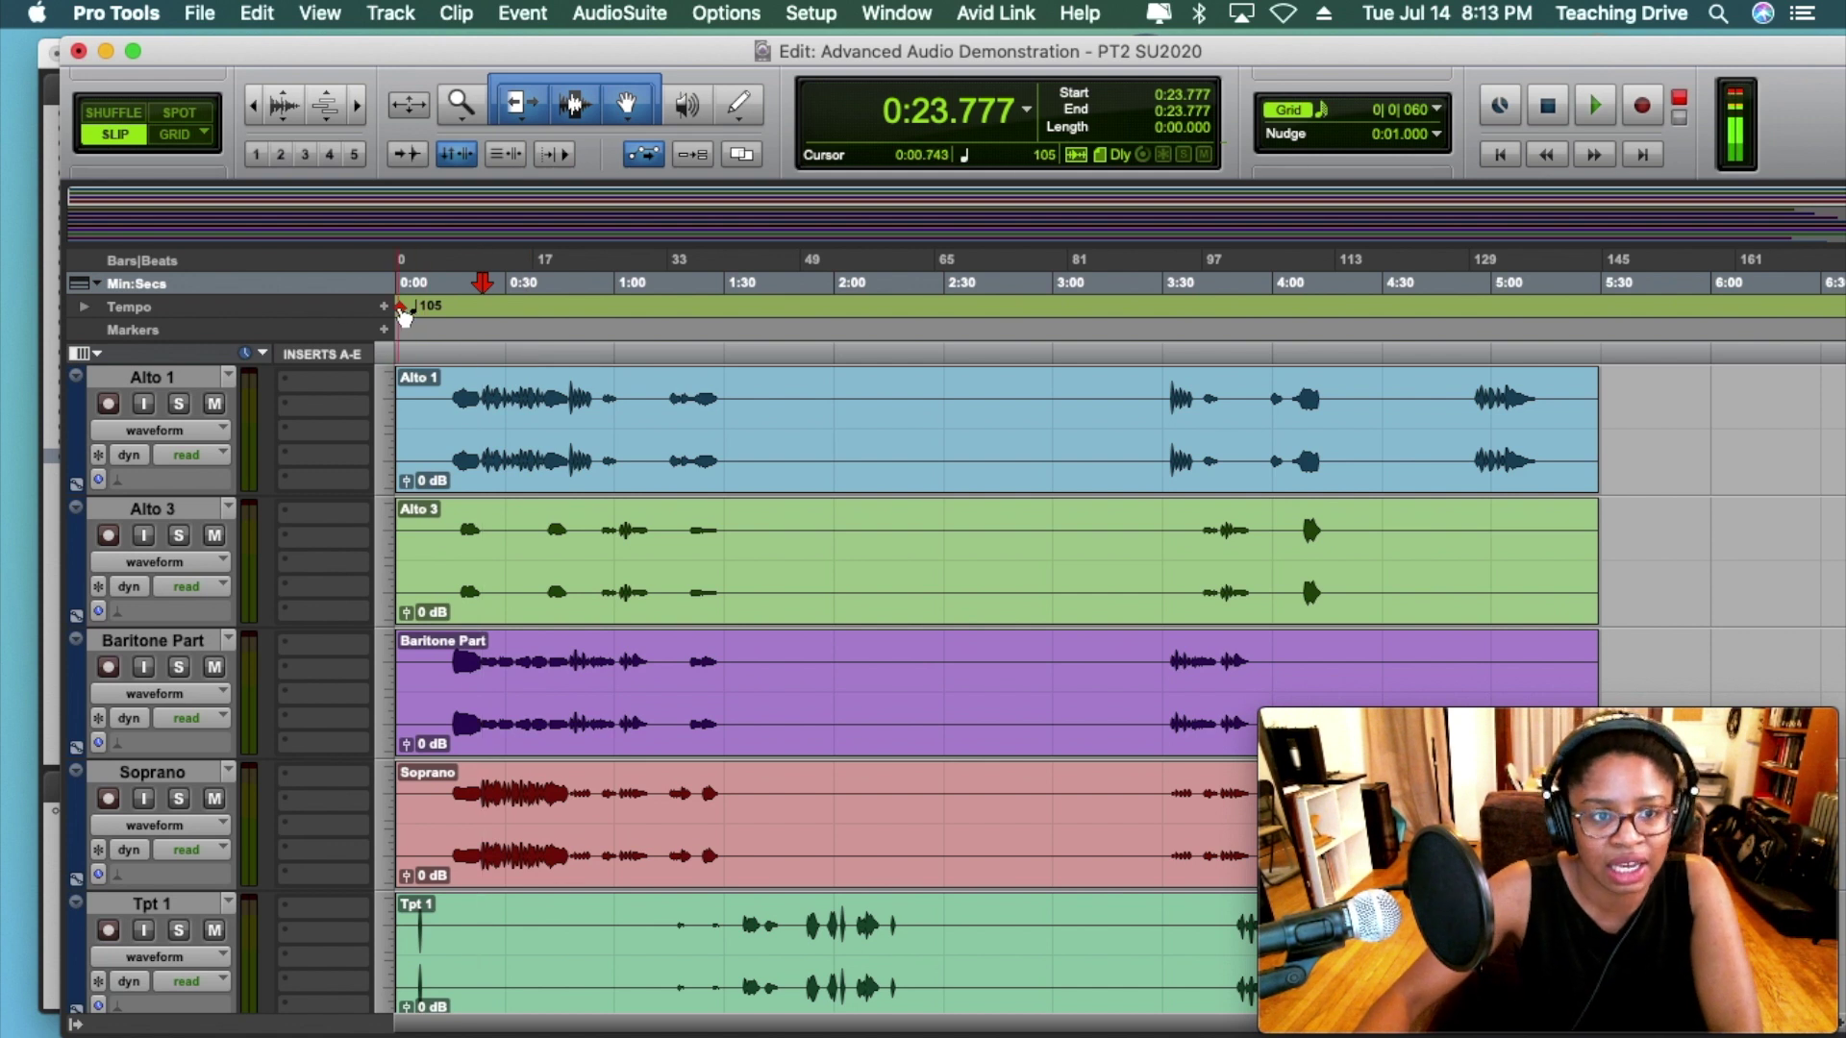
# Review the initial tempo event's settings and play the passage from 0:23.777 to compare it with the click
pyautogui.doubleClick(402, 307)
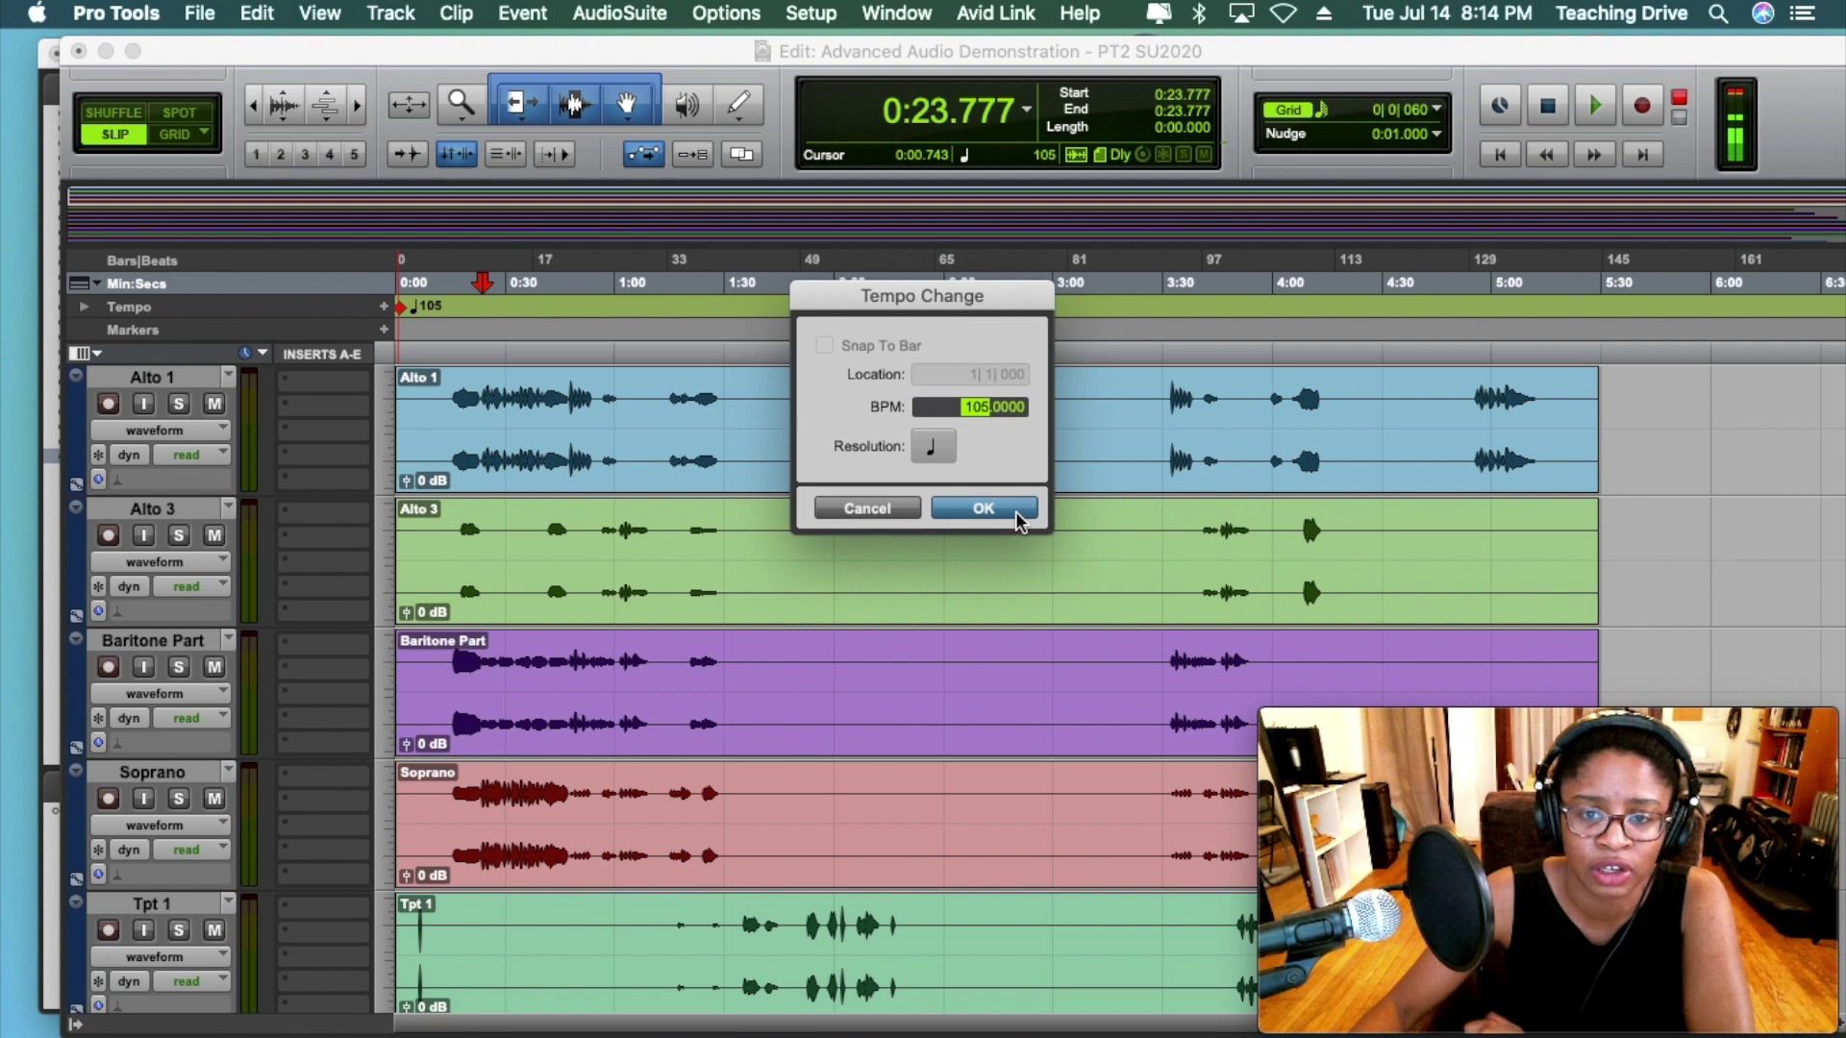
pyautogui.click(983, 509)
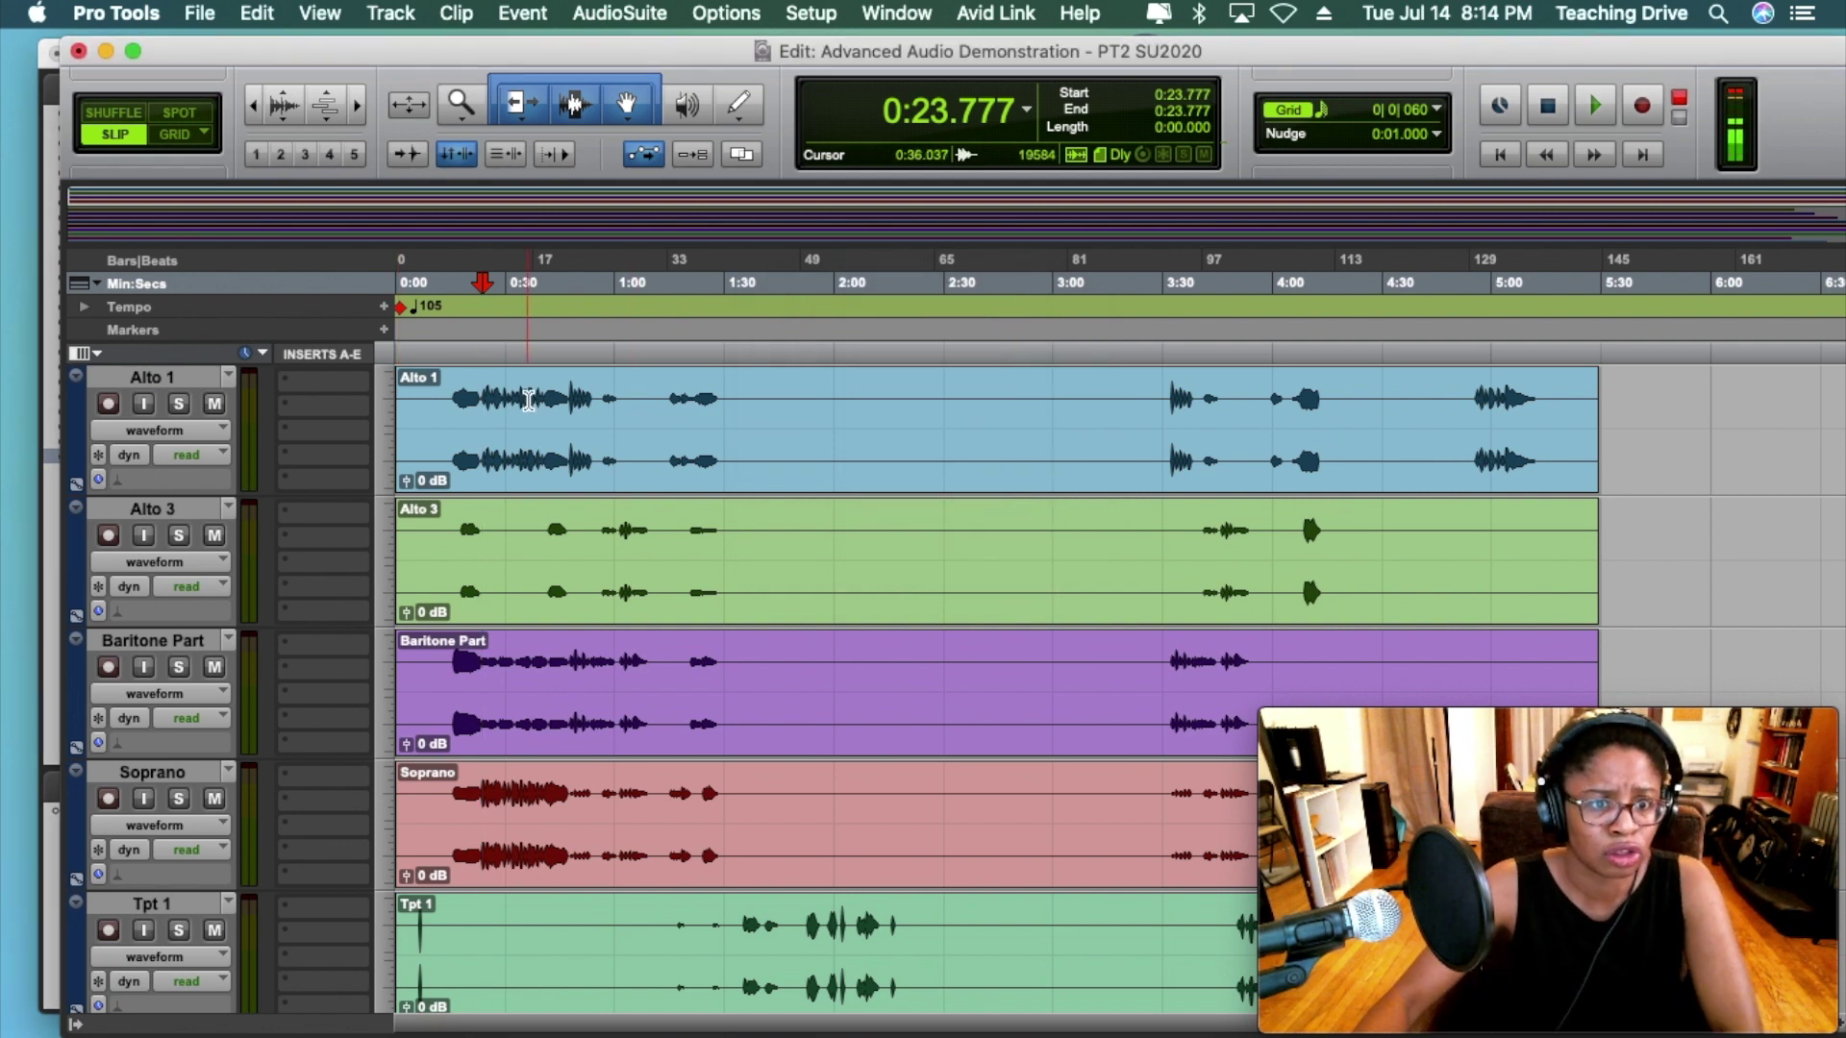
pyautogui.press('space')
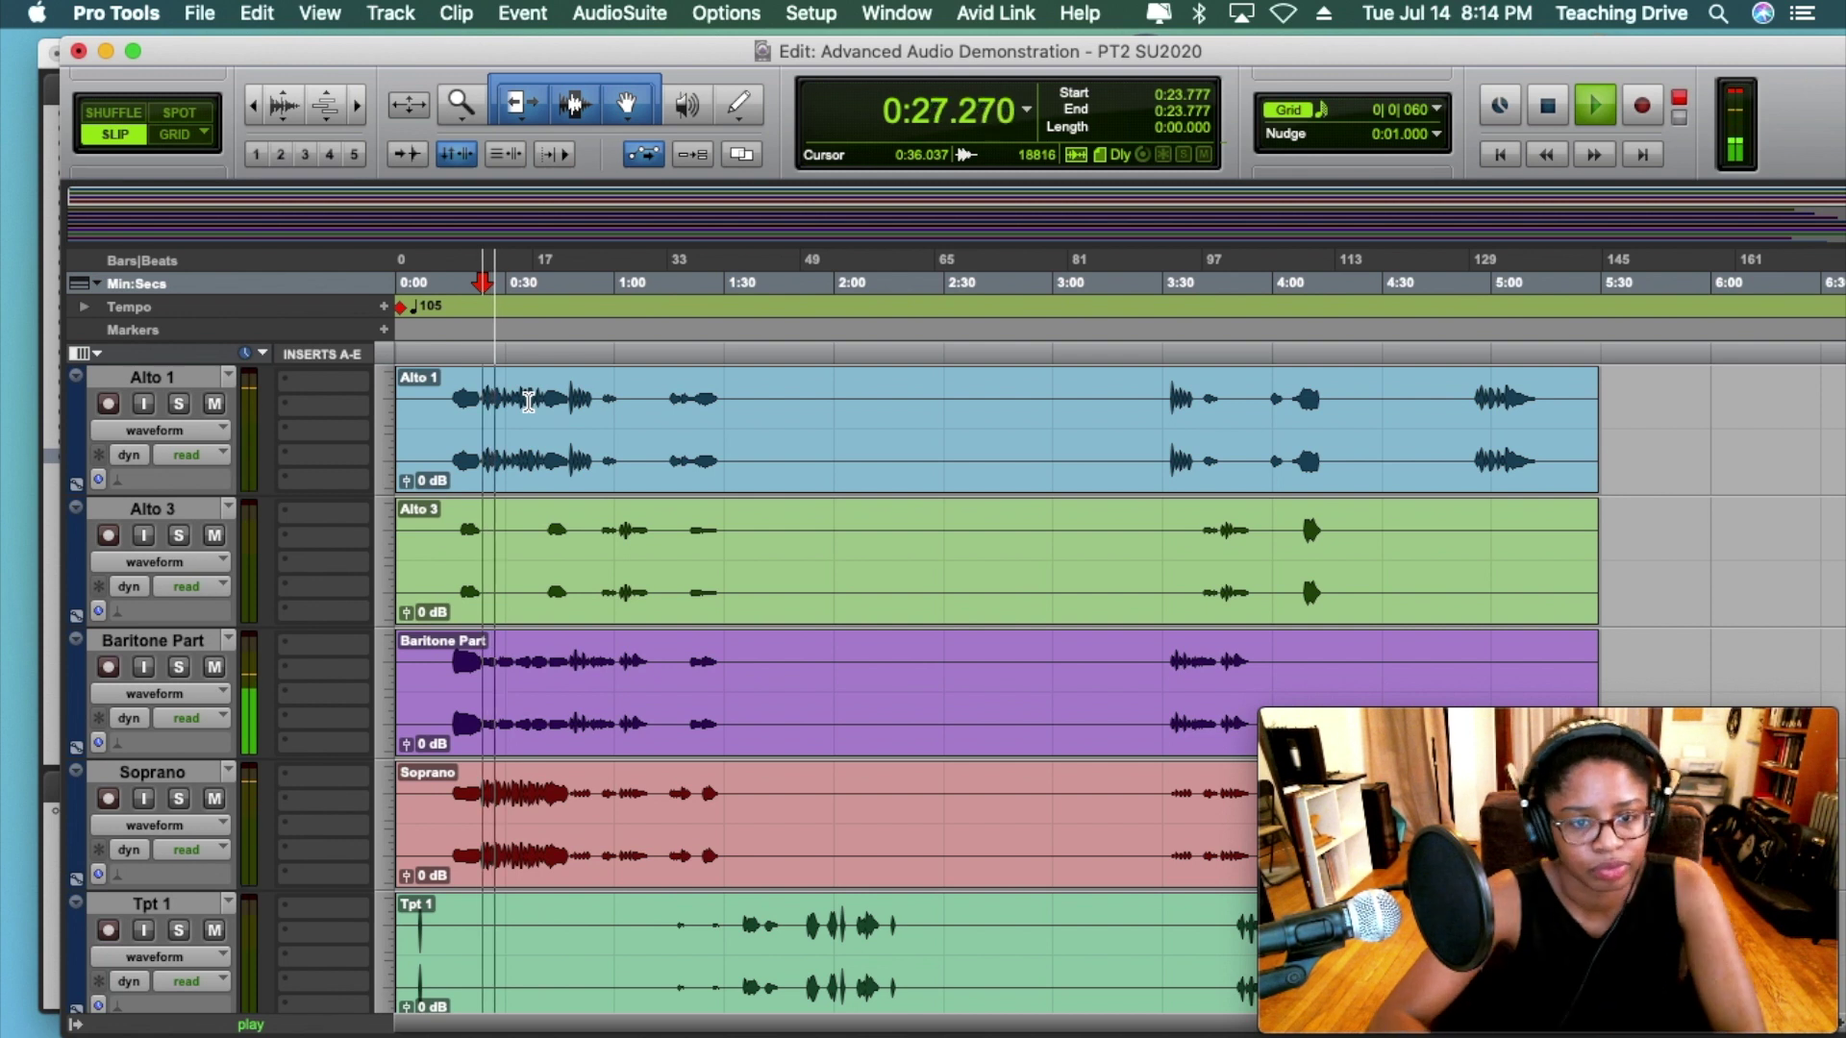
pyautogui.press('space')
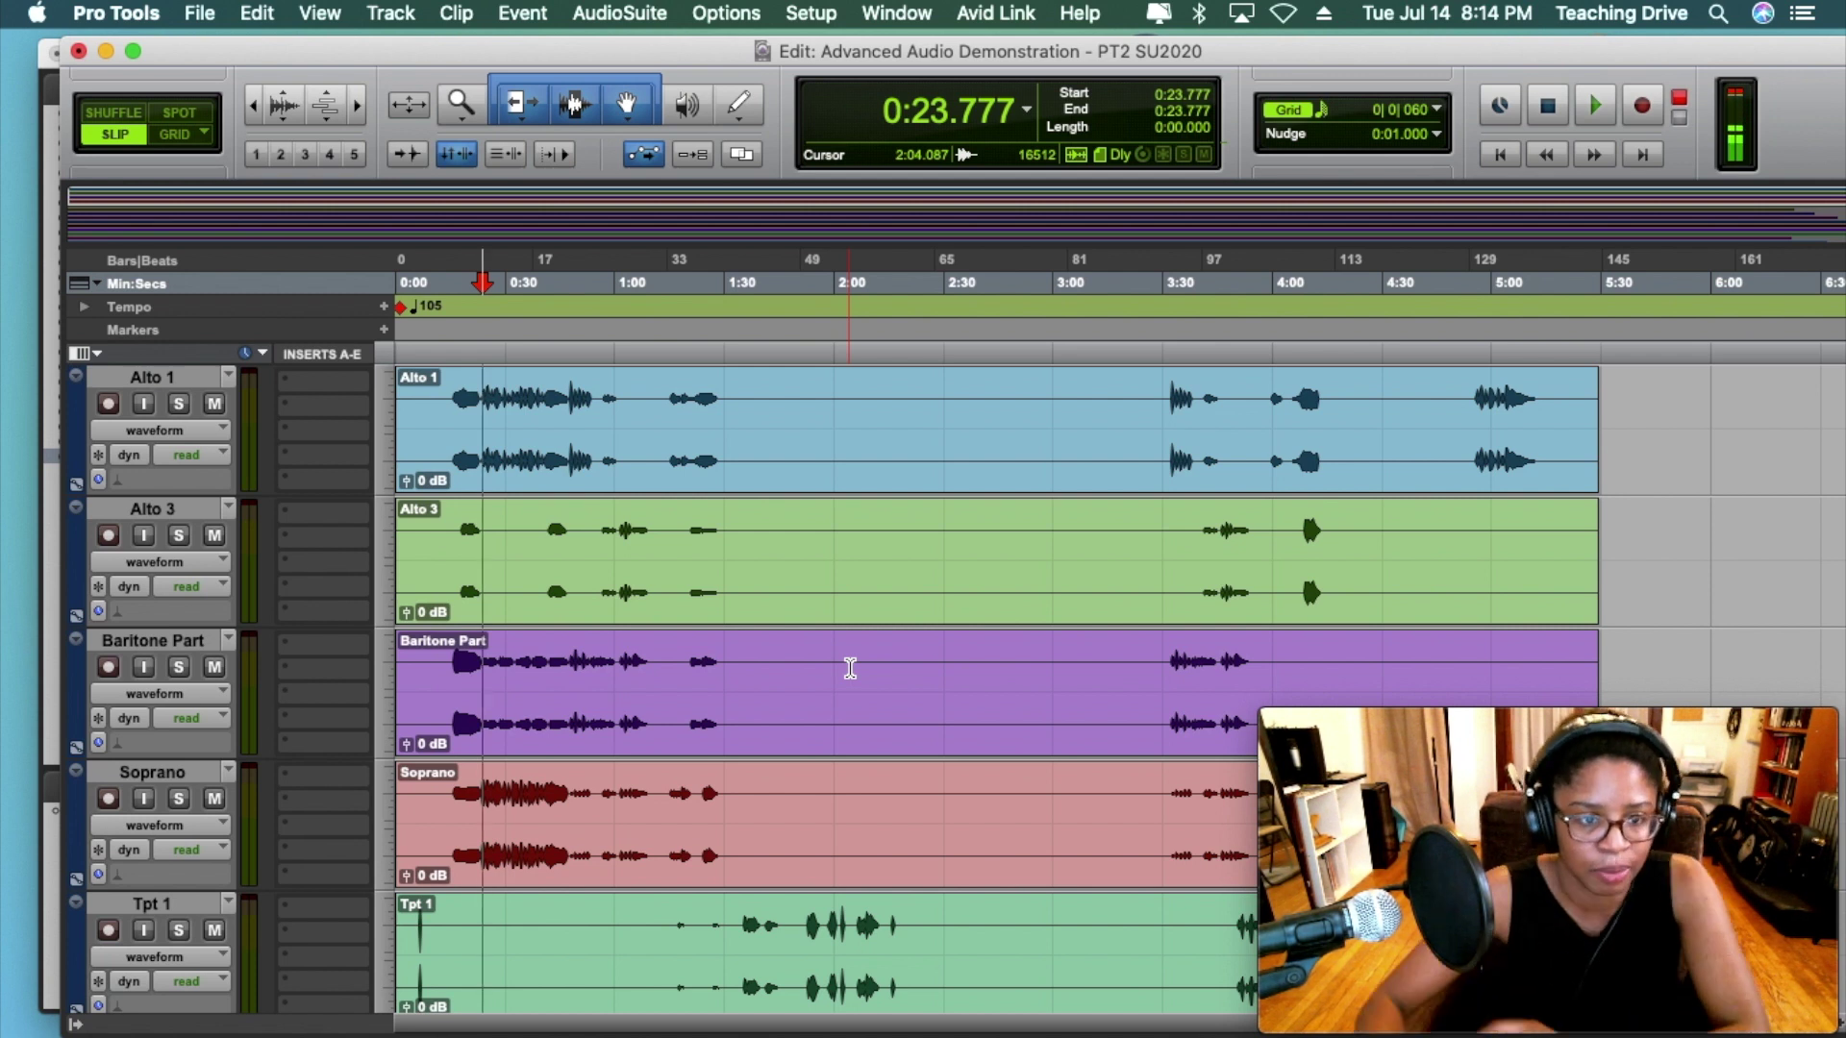
# Play the session from the beginning against the click, examining the instrument tracks down to the master and click tracks, and stop playback
pyautogui.click(424, 1022)
pyautogui.scroll(-15, 421, 426)
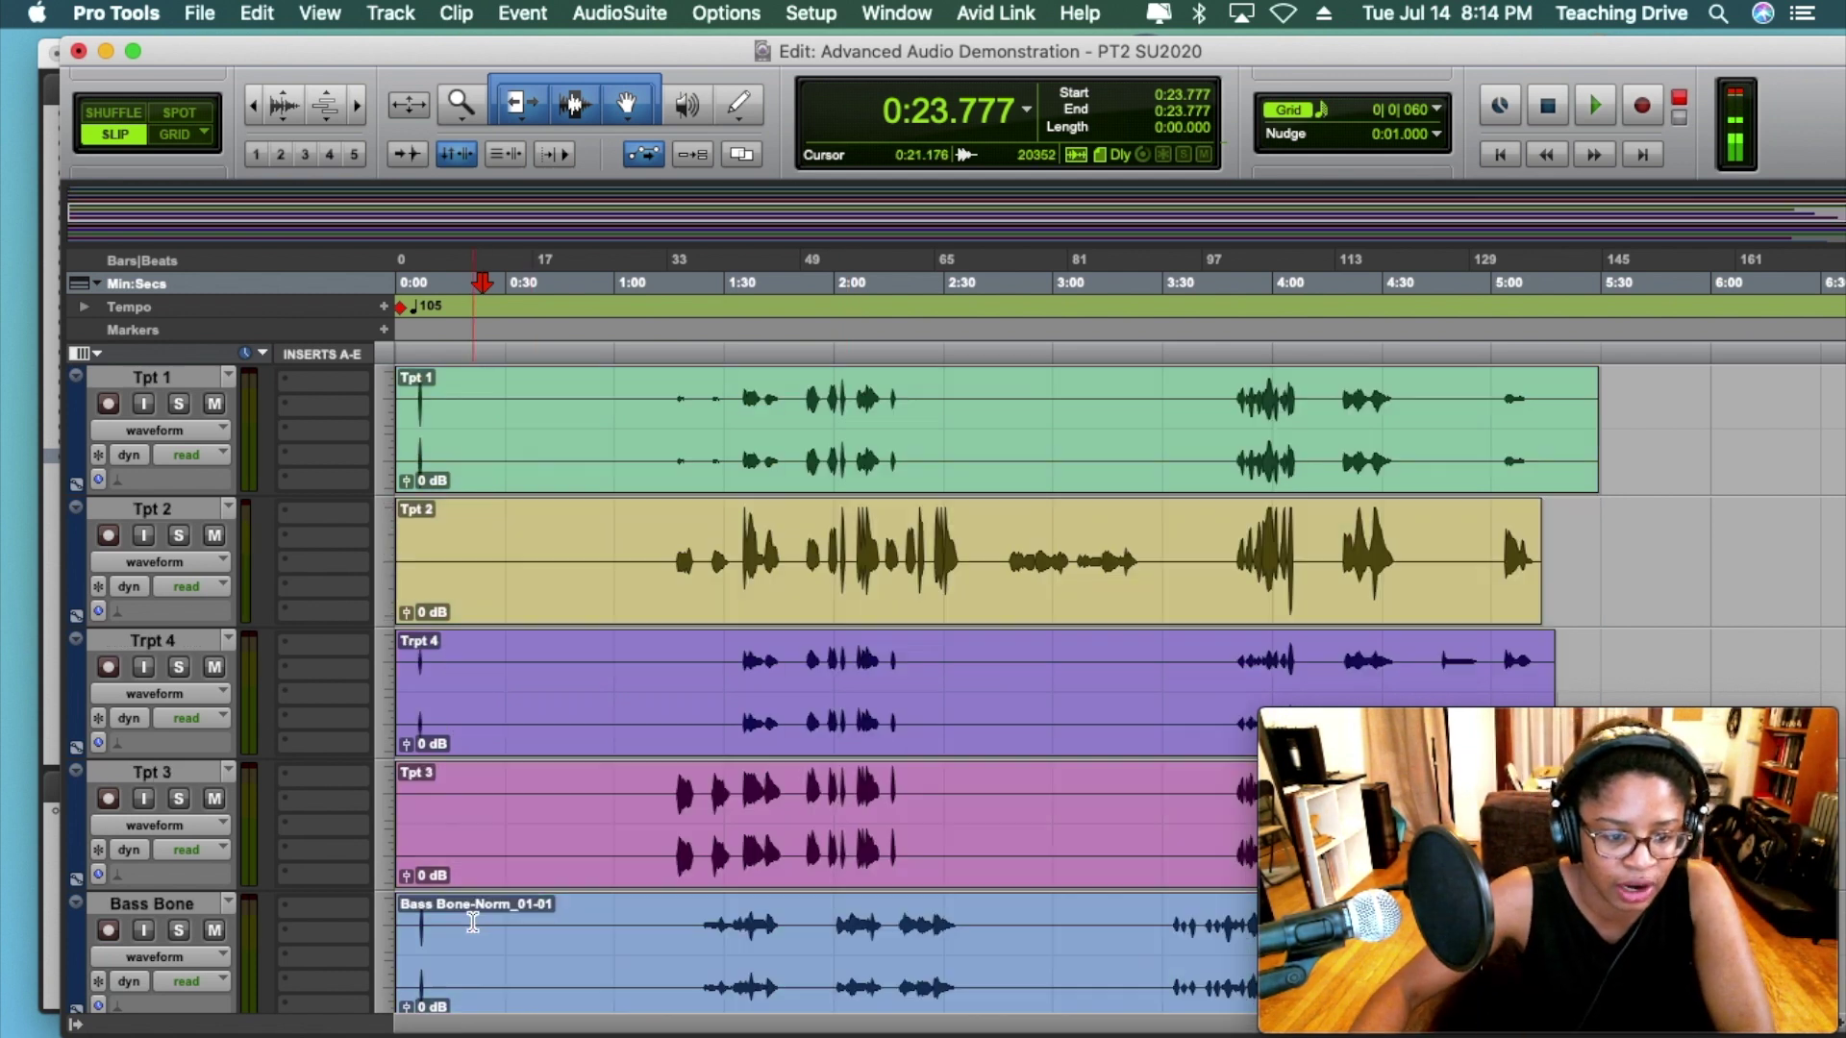
pyautogui.scroll(4, 421, 426)
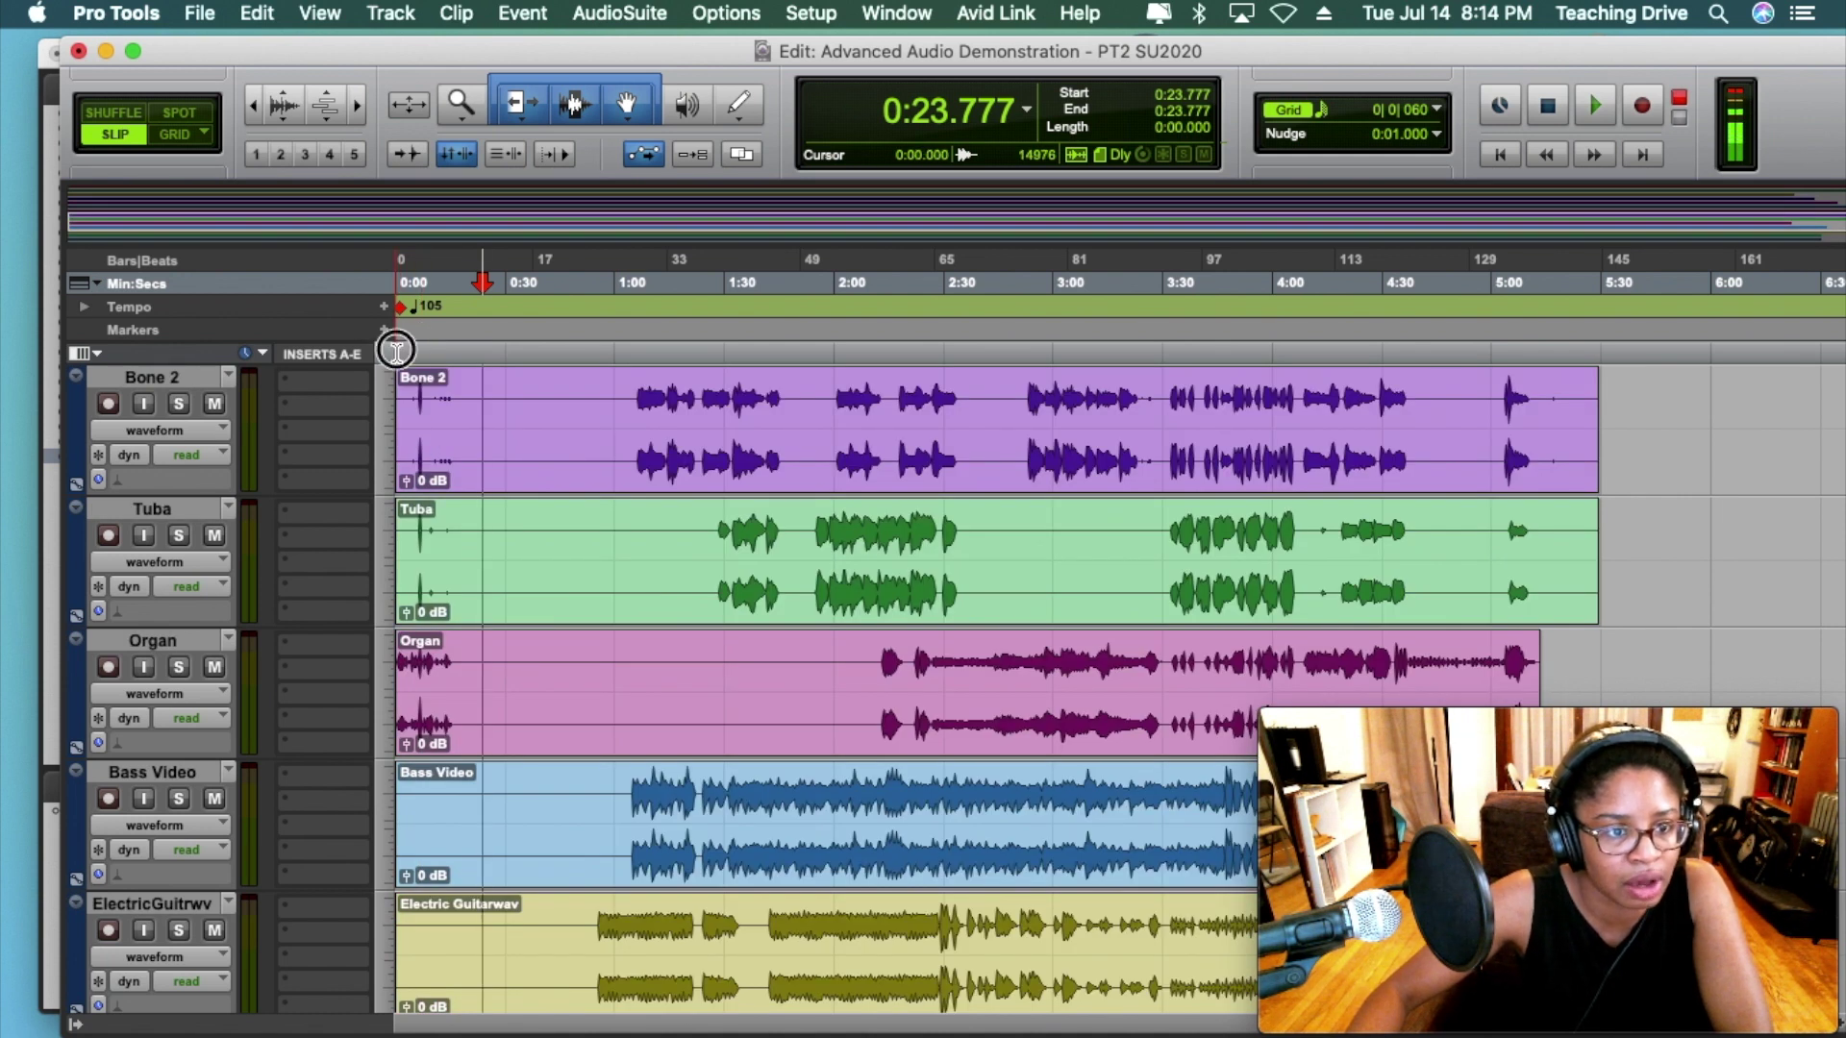
pyautogui.press('Return')
pyautogui.press('space')
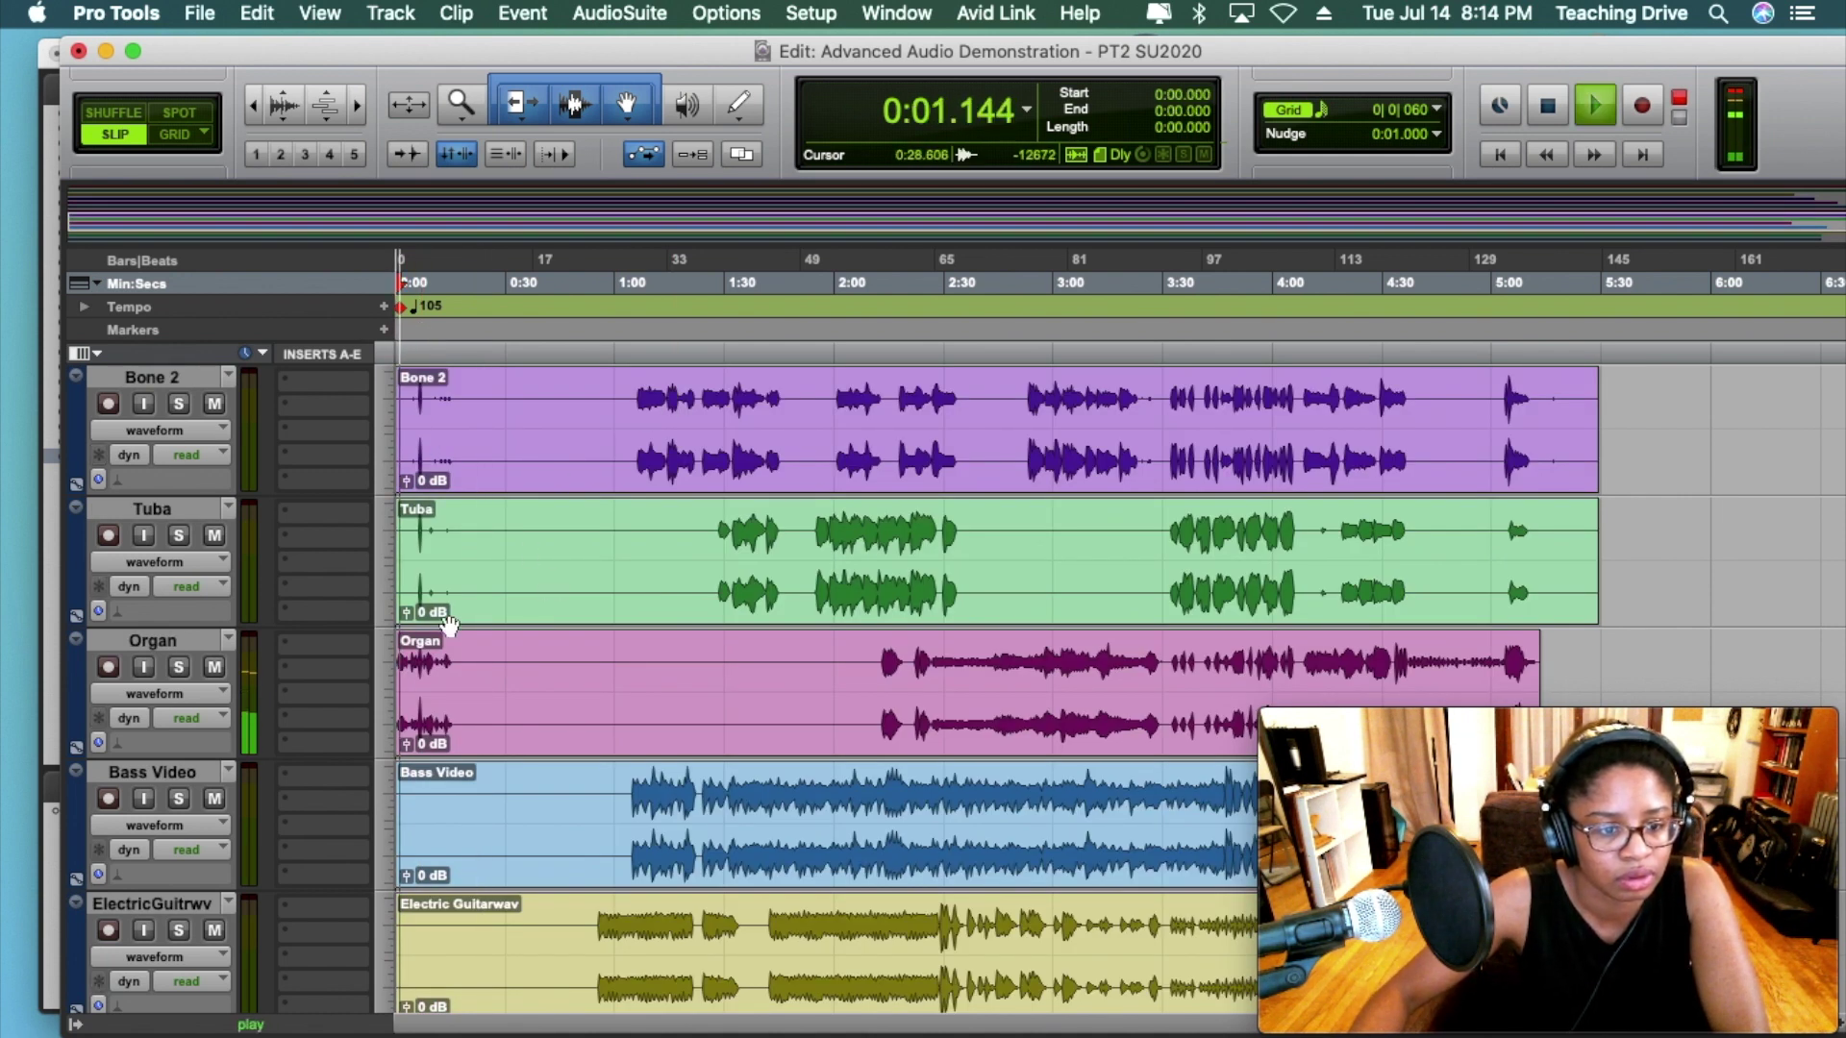
pyautogui.scroll(-4, 272, 827)
pyautogui.scroll(-8, 442, 762)
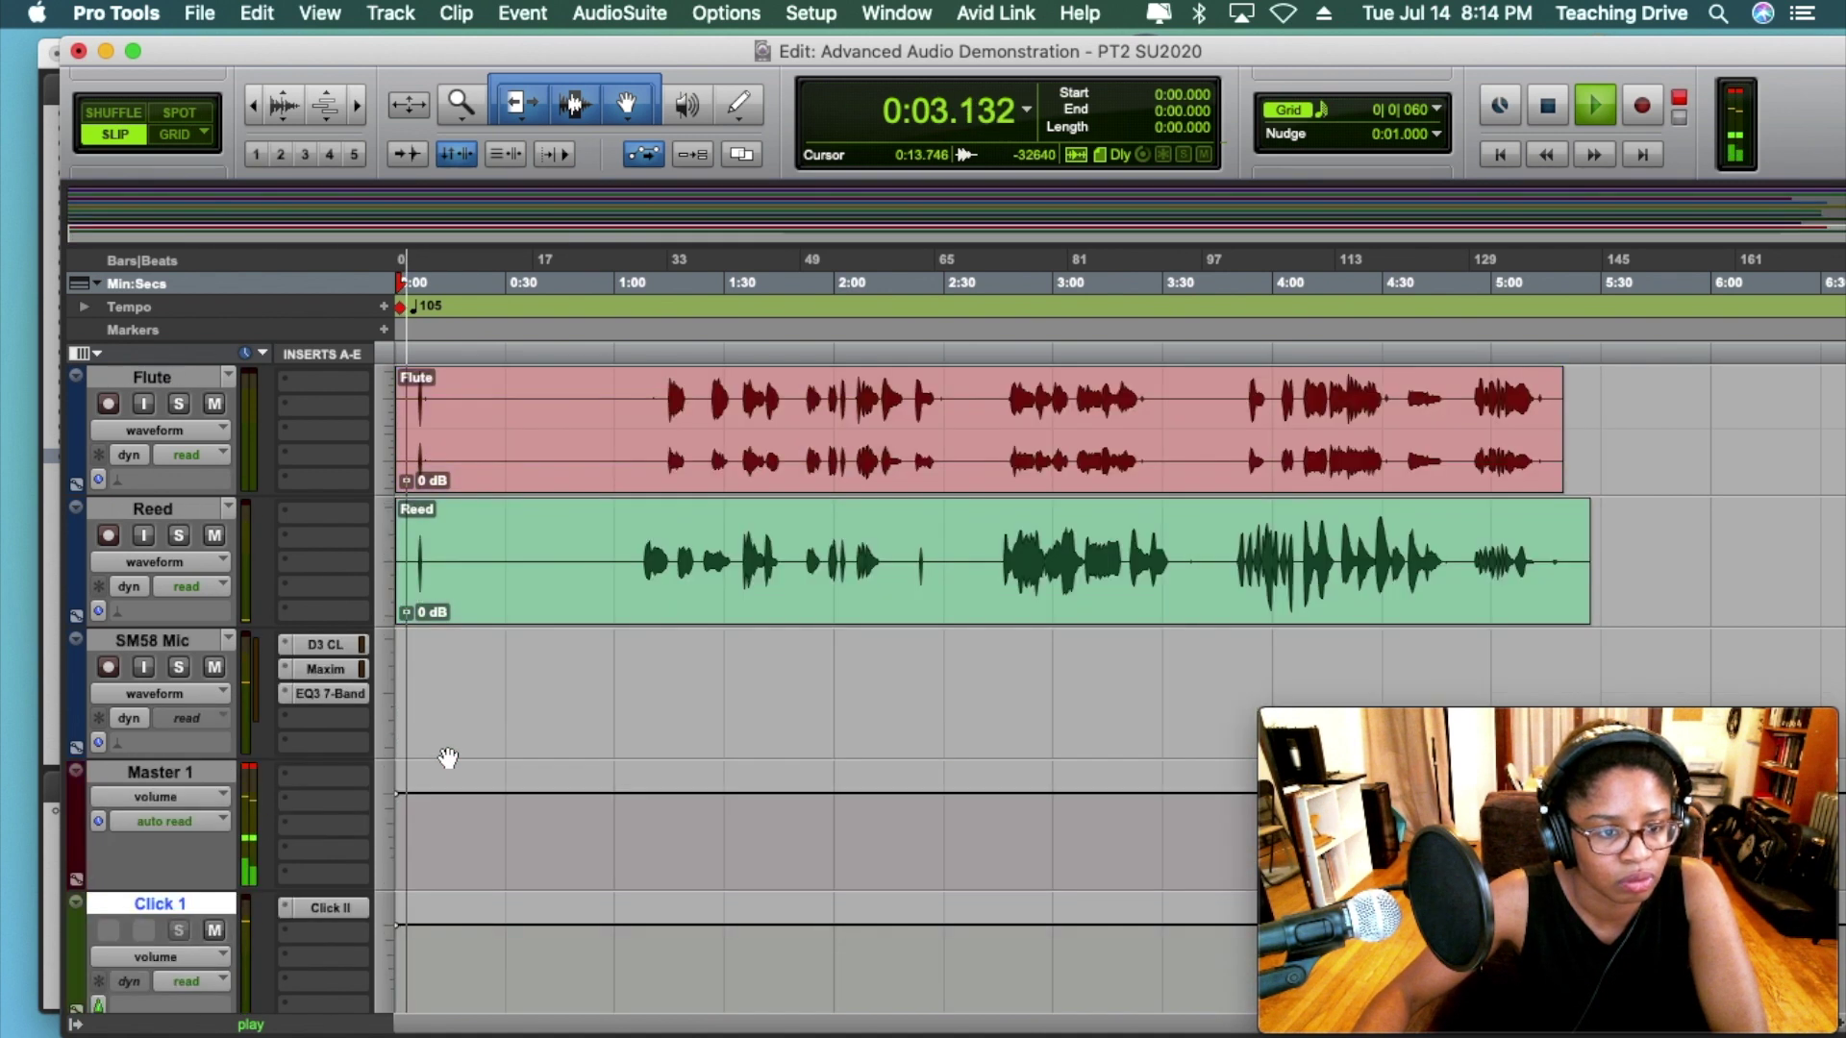
pyautogui.scroll(5, 445, 759)
pyautogui.scroll(-5, 447, 754)
pyautogui.scroll(-2, 447, 755)
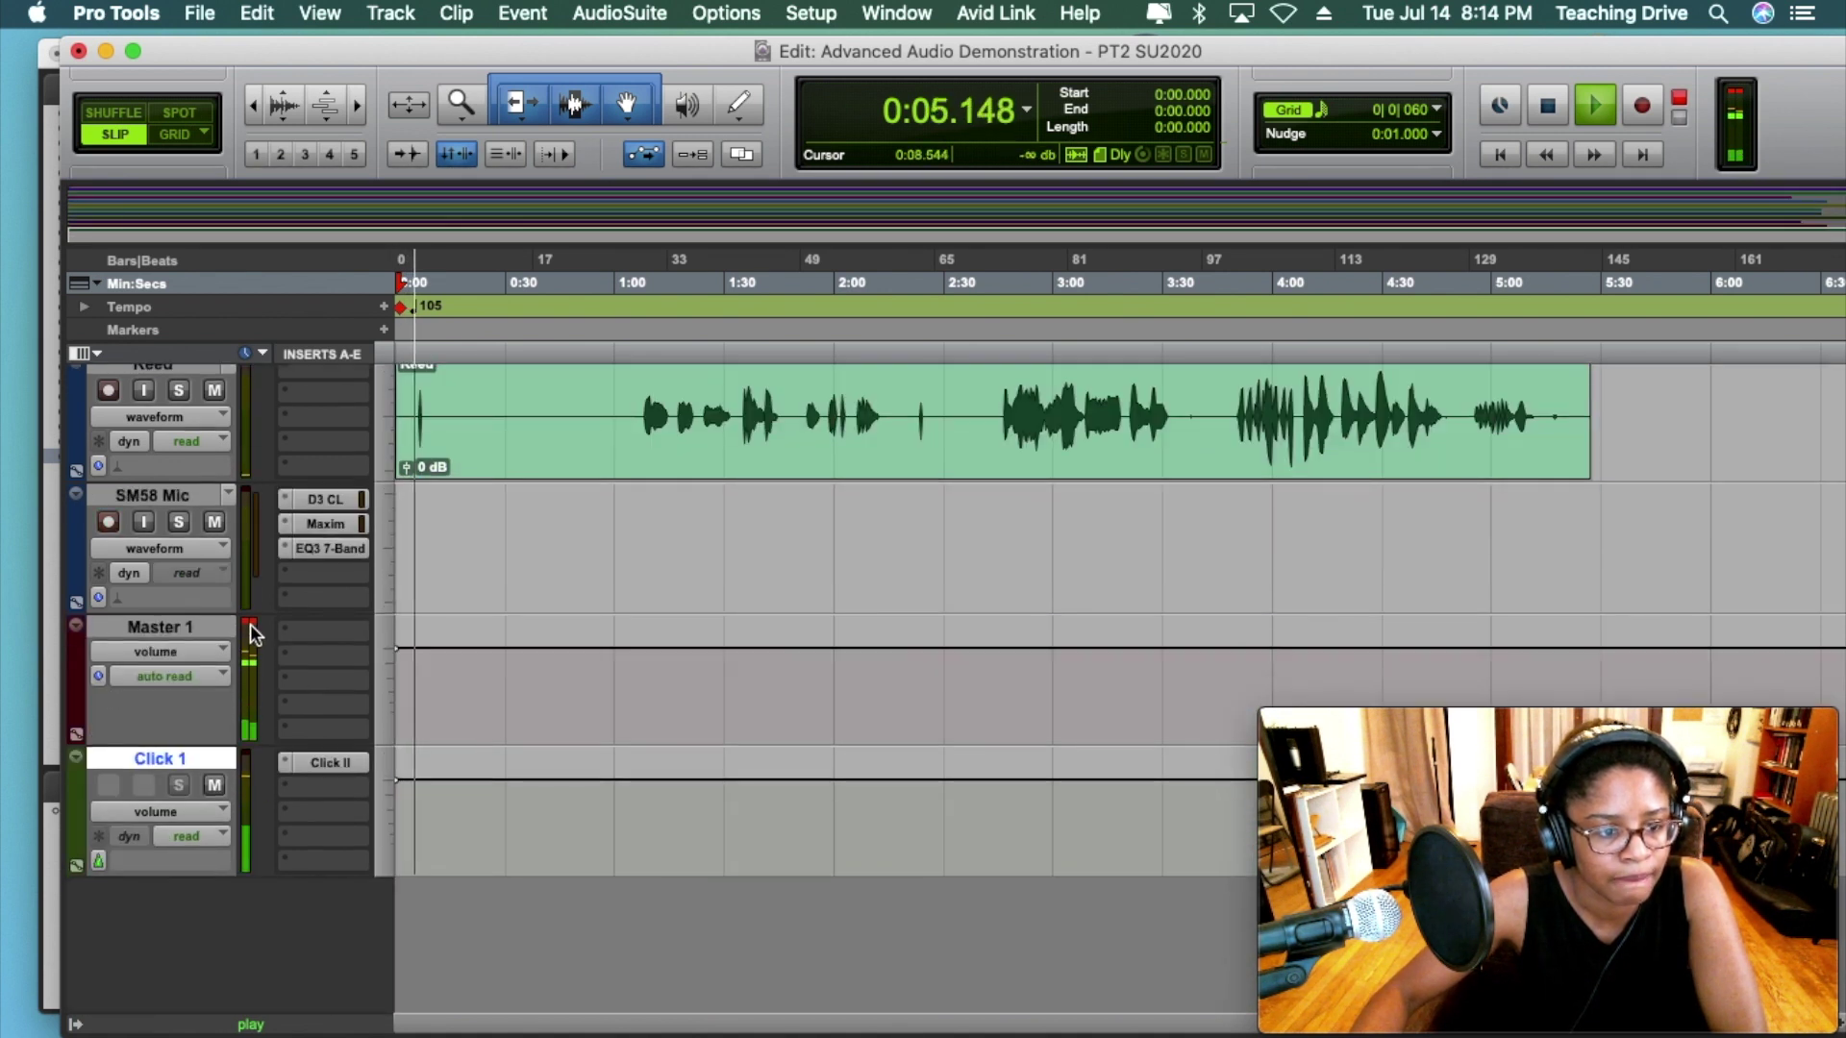
pyautogui.scroll(5, 673, 717)
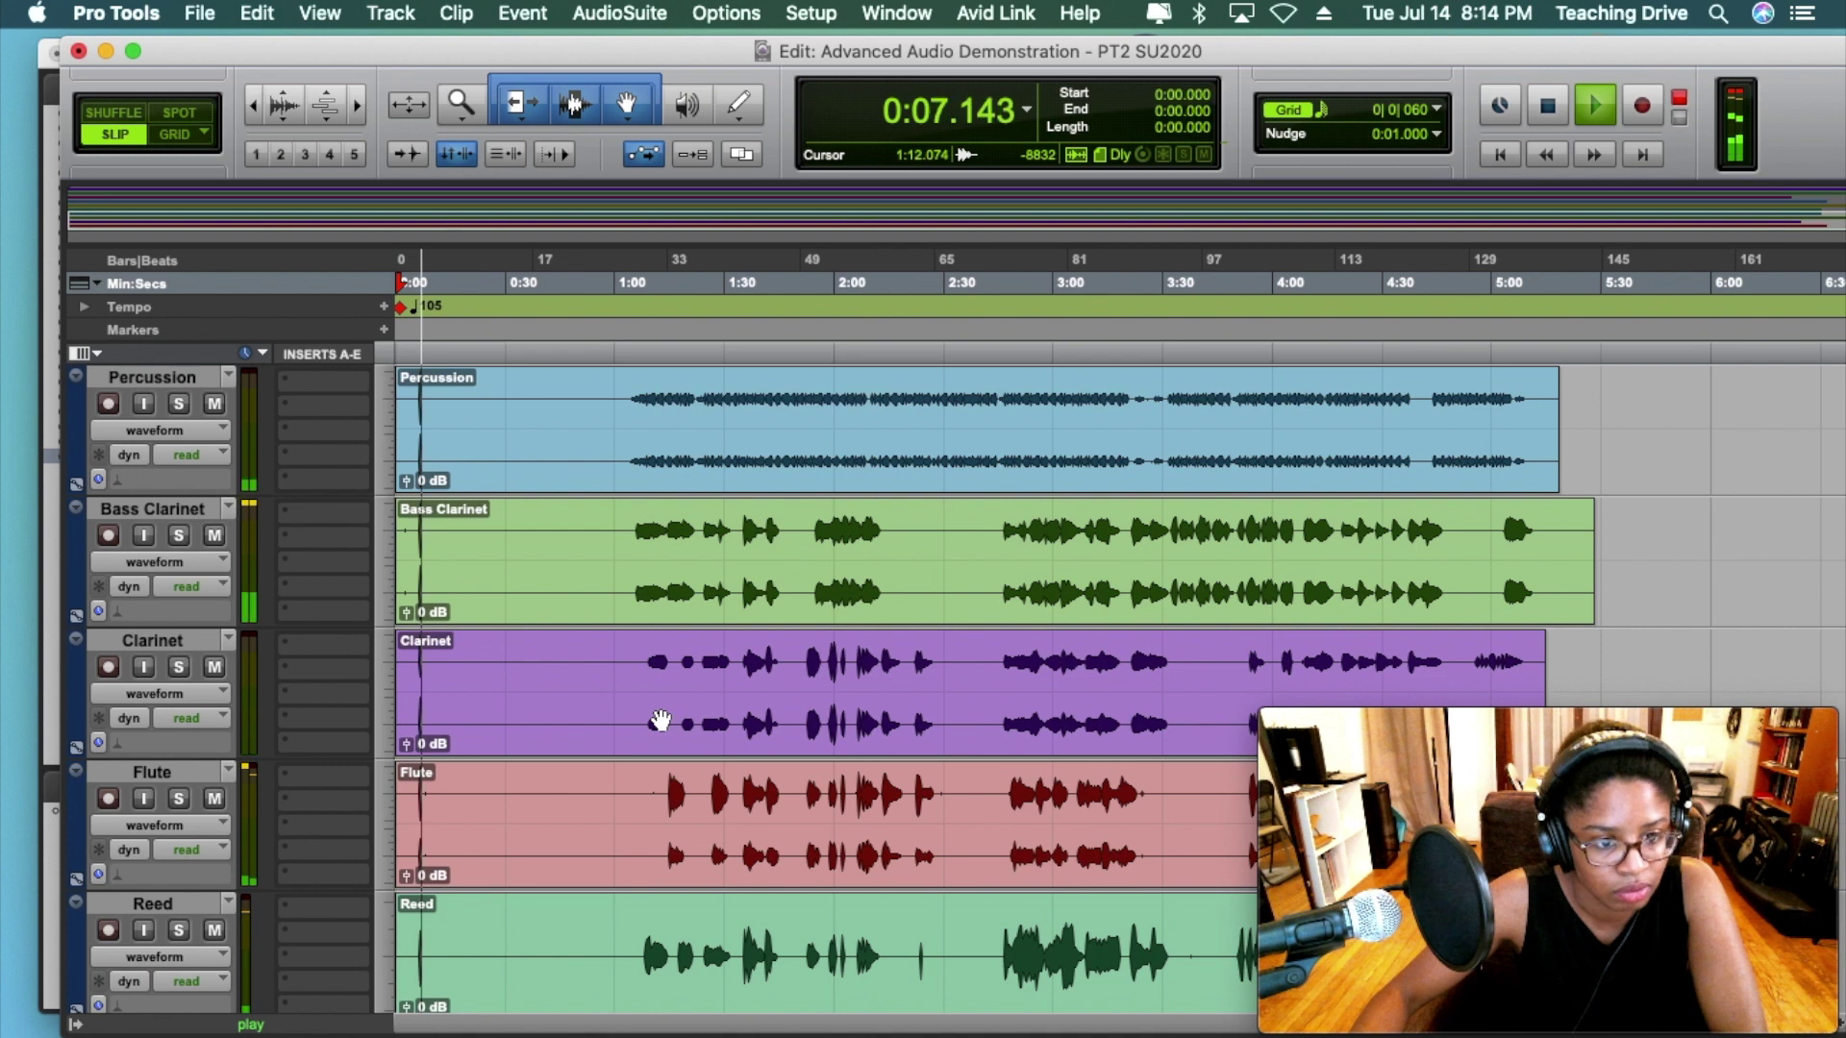
pyautogui.scroll(-1, 577, 697)
pyautogui.scroll(-1, 569, 694)
pyautogui.scroll(15, 565, 696)
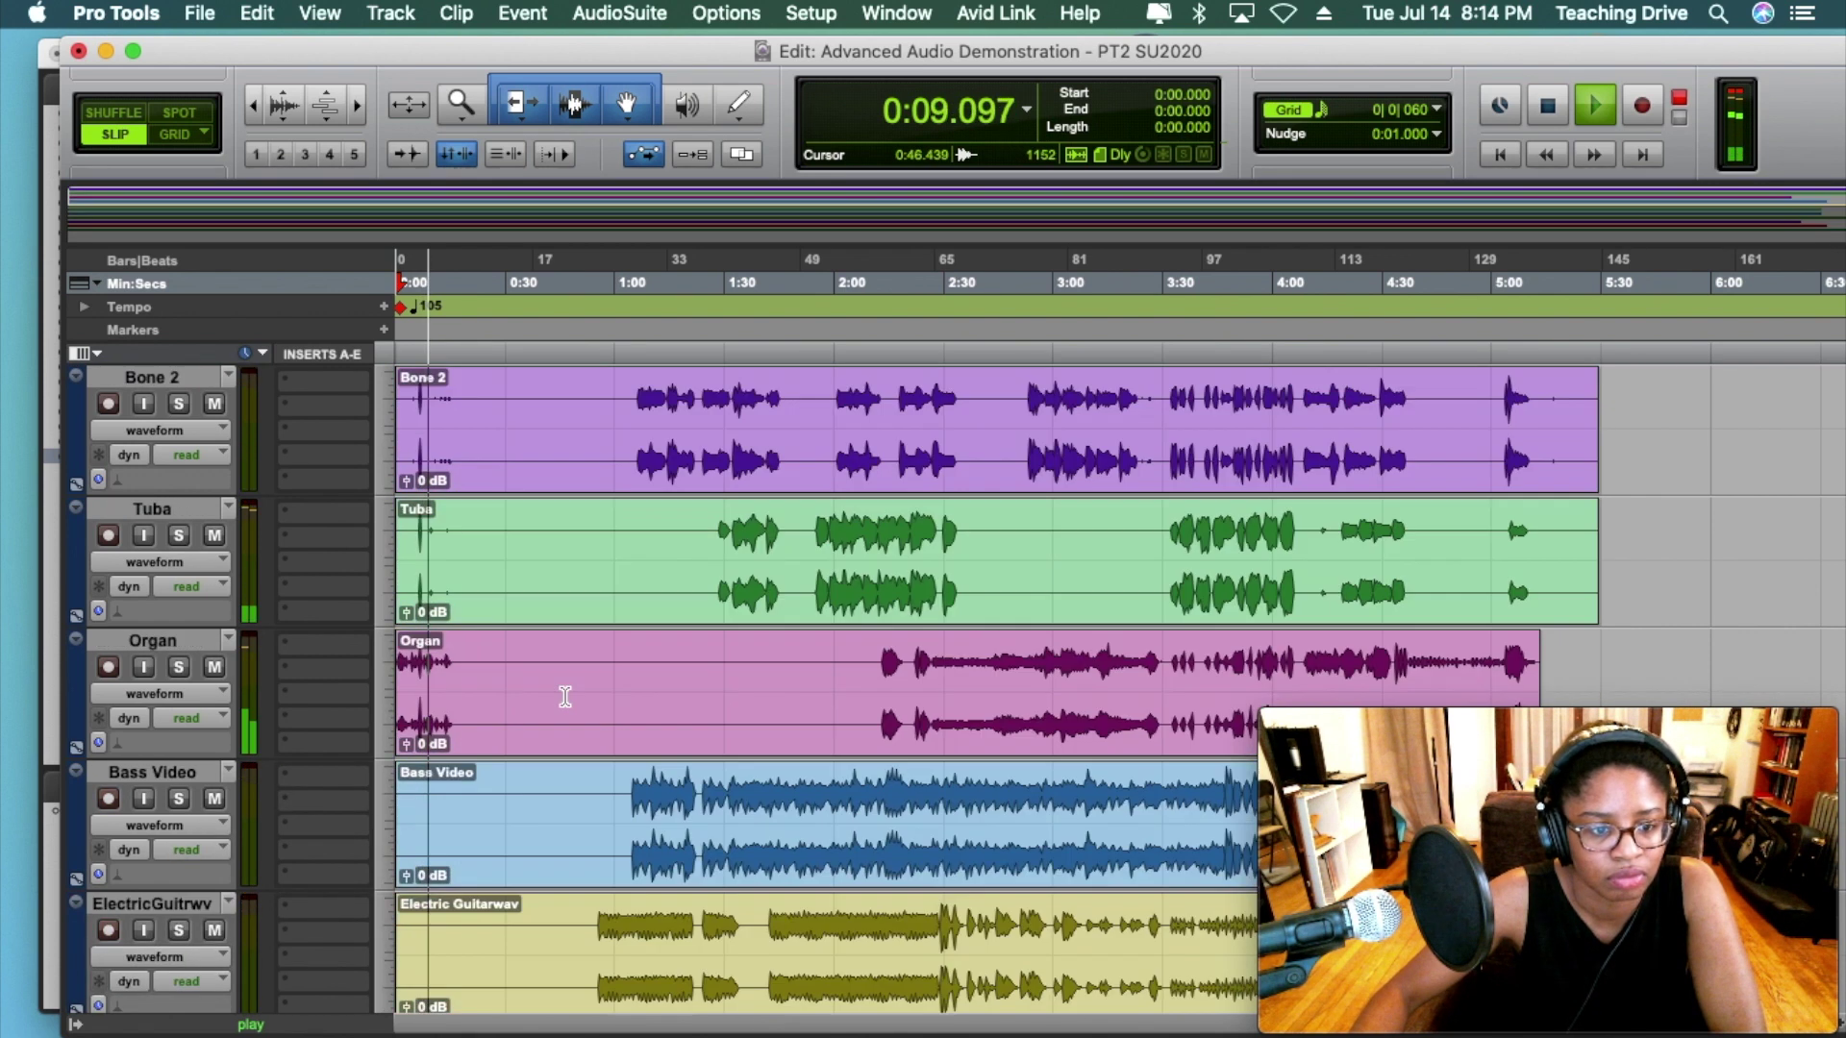
pyautogui.press('space')
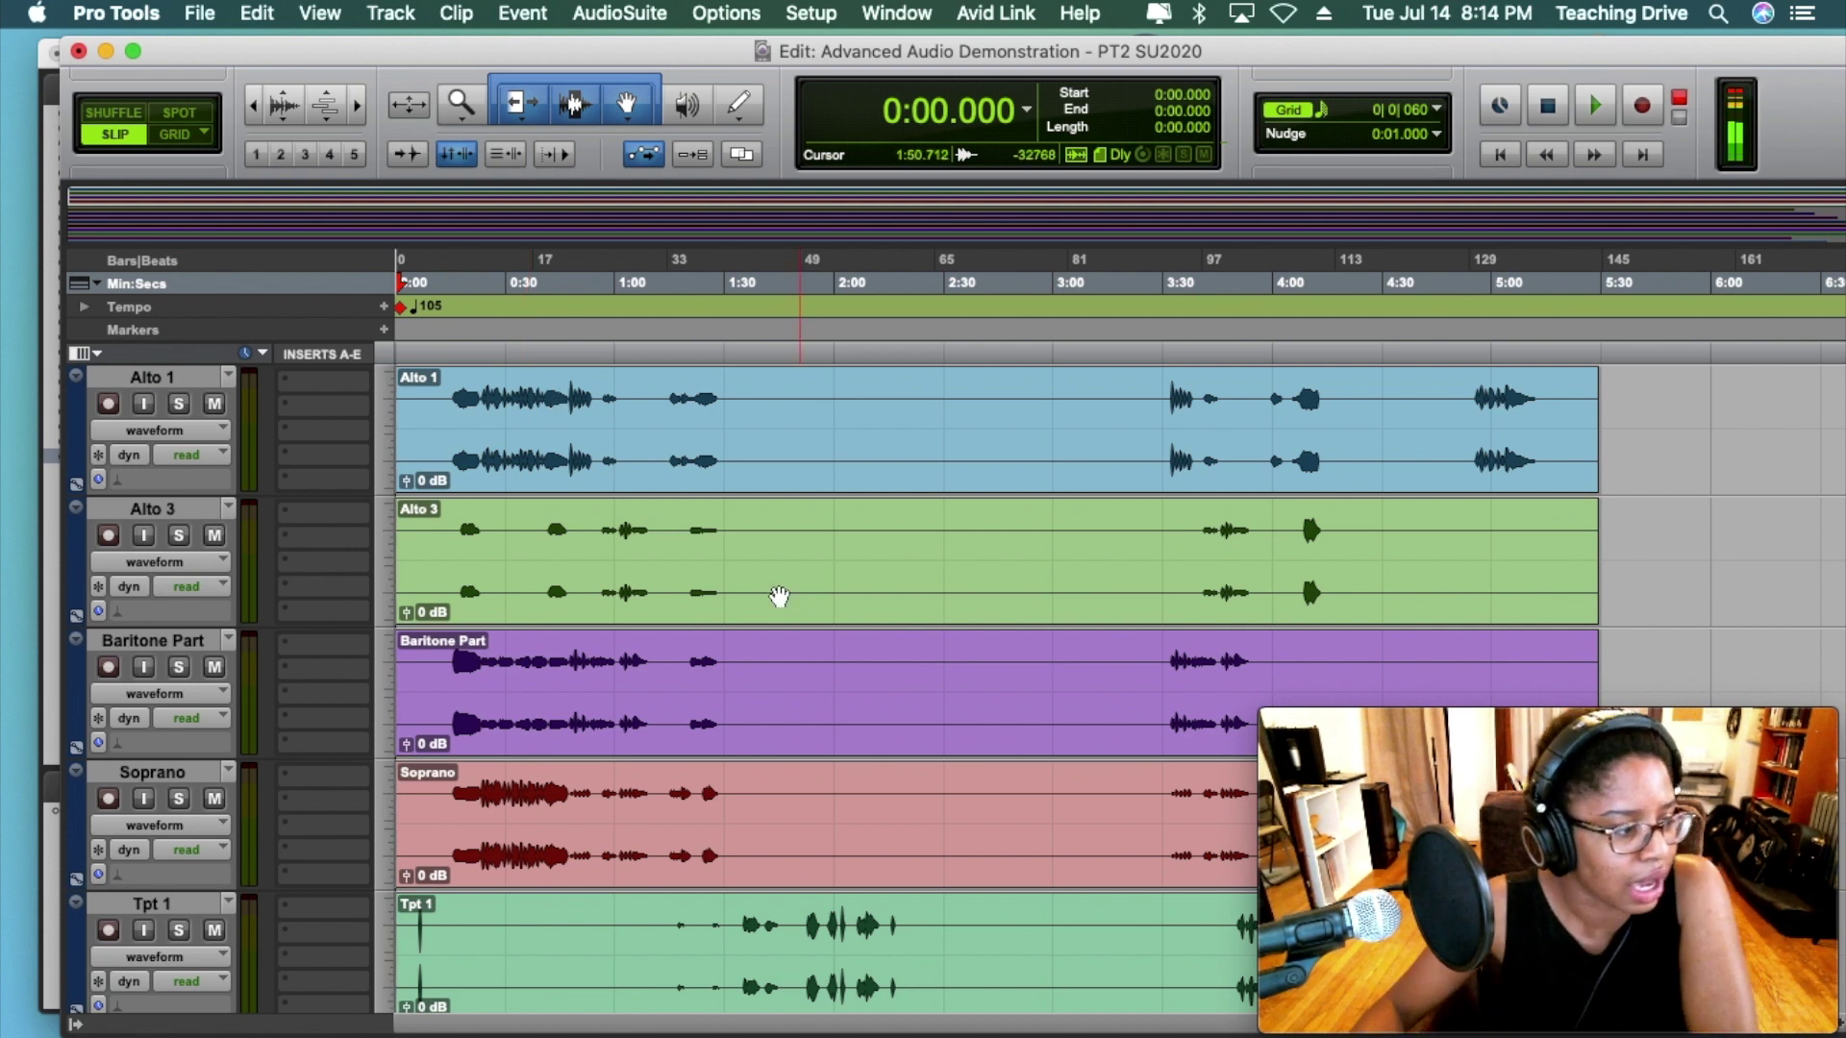
pyautogui.scroll(-4, 634, 558)
pyautogui.scroll(4, 596, 539)
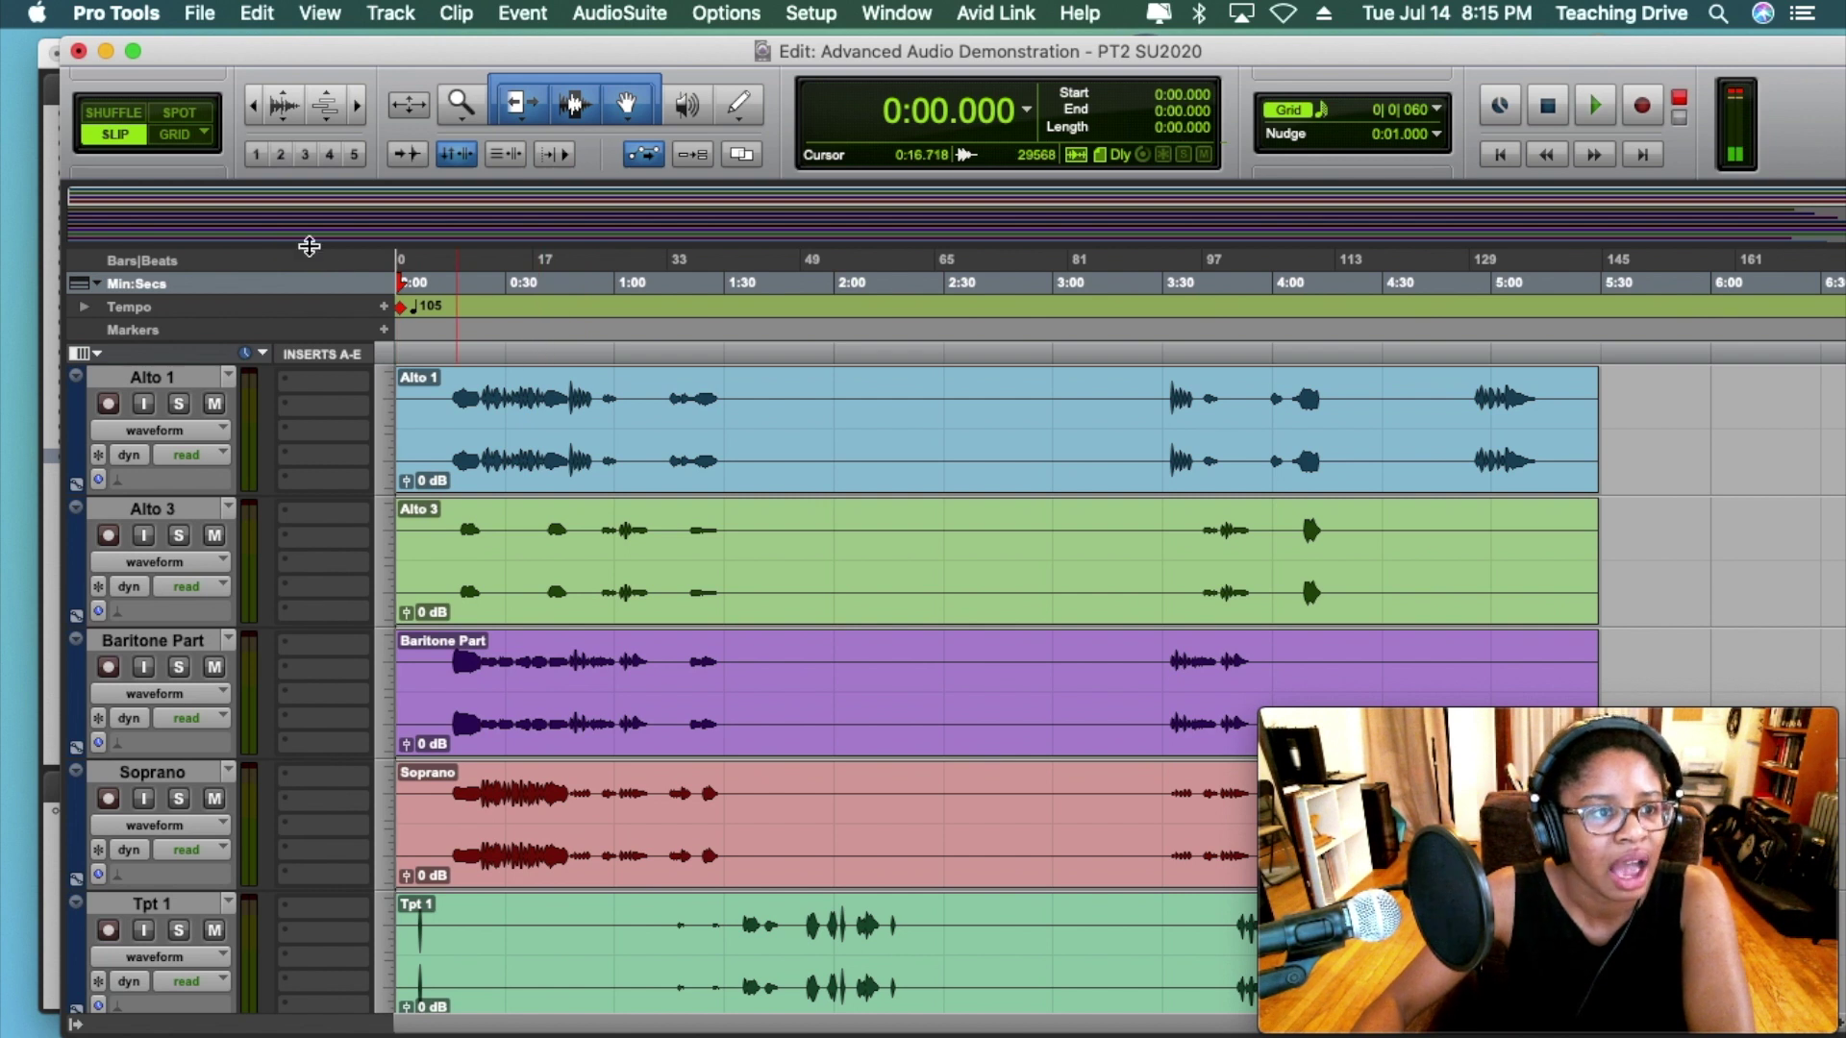
# Switch the edit mode to Grid and examine the timeline's grid lines at several horizontal zoom levels
pyautogui.click(173, 134)
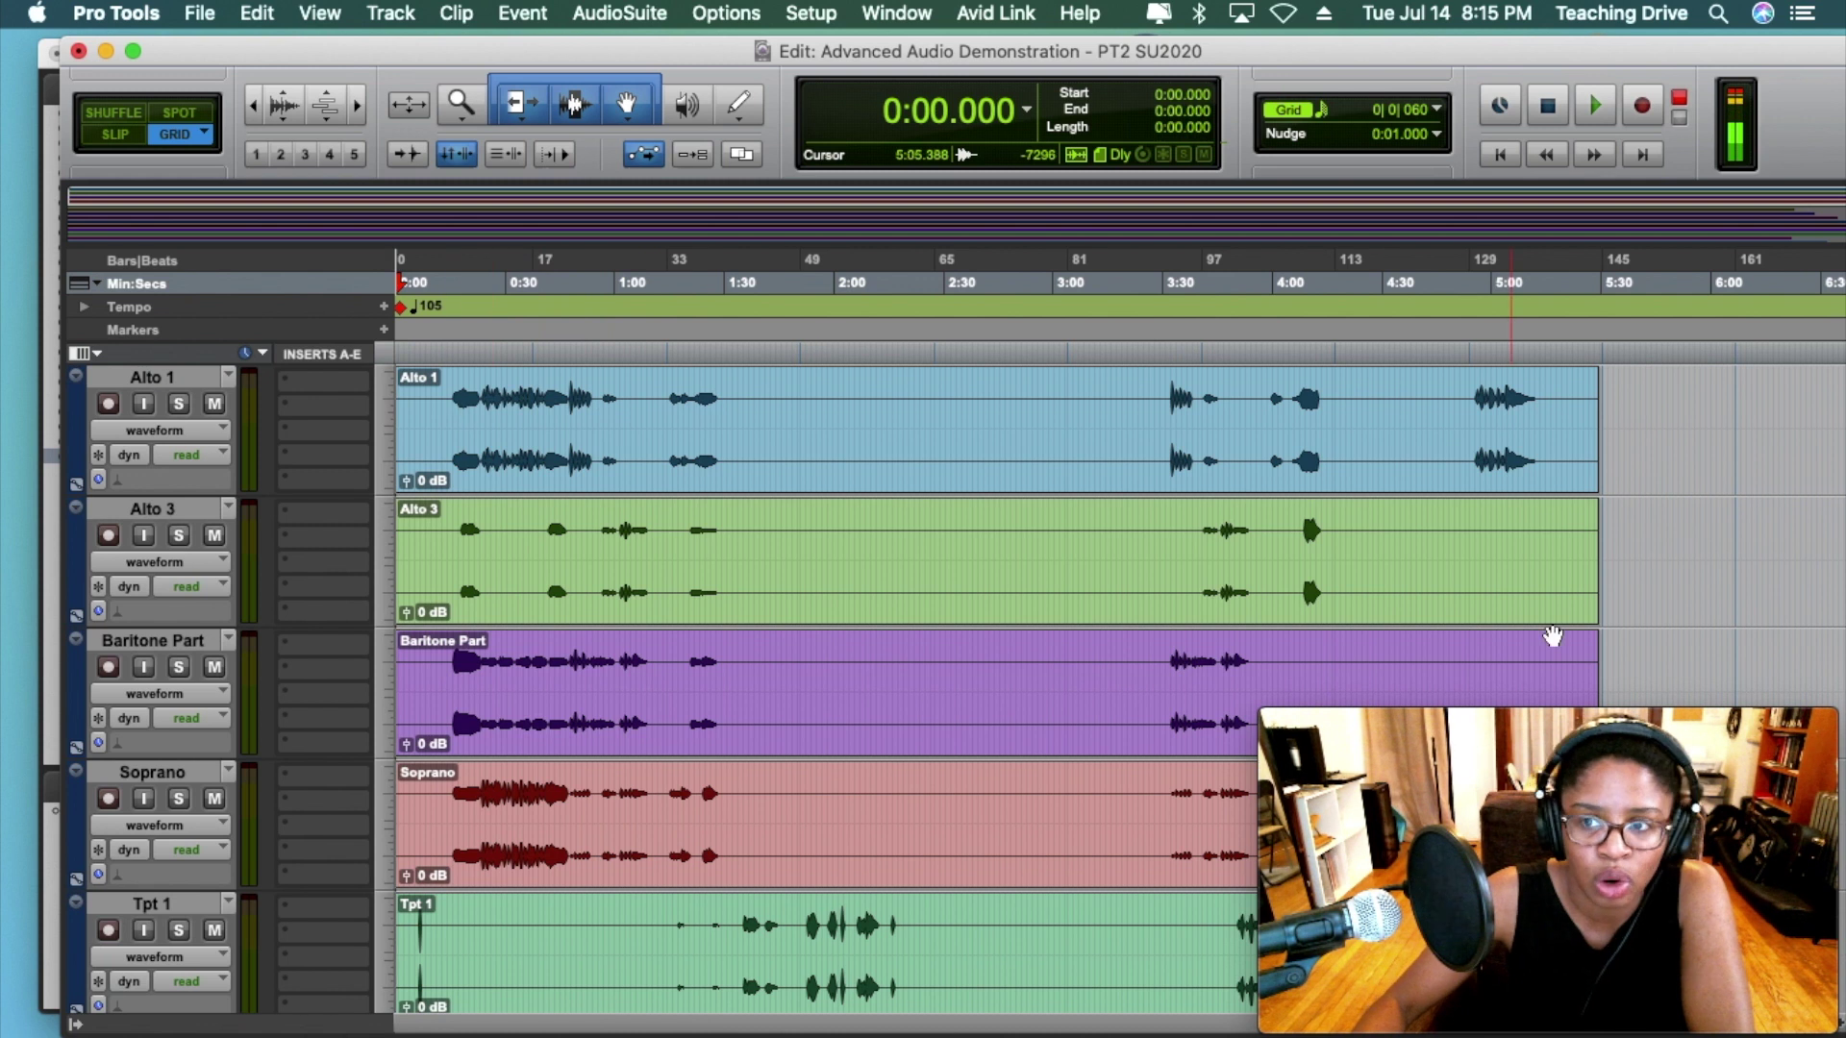
pyautogui.moveTo(1364, 64); pyautogui.dragTo(1339, 64)
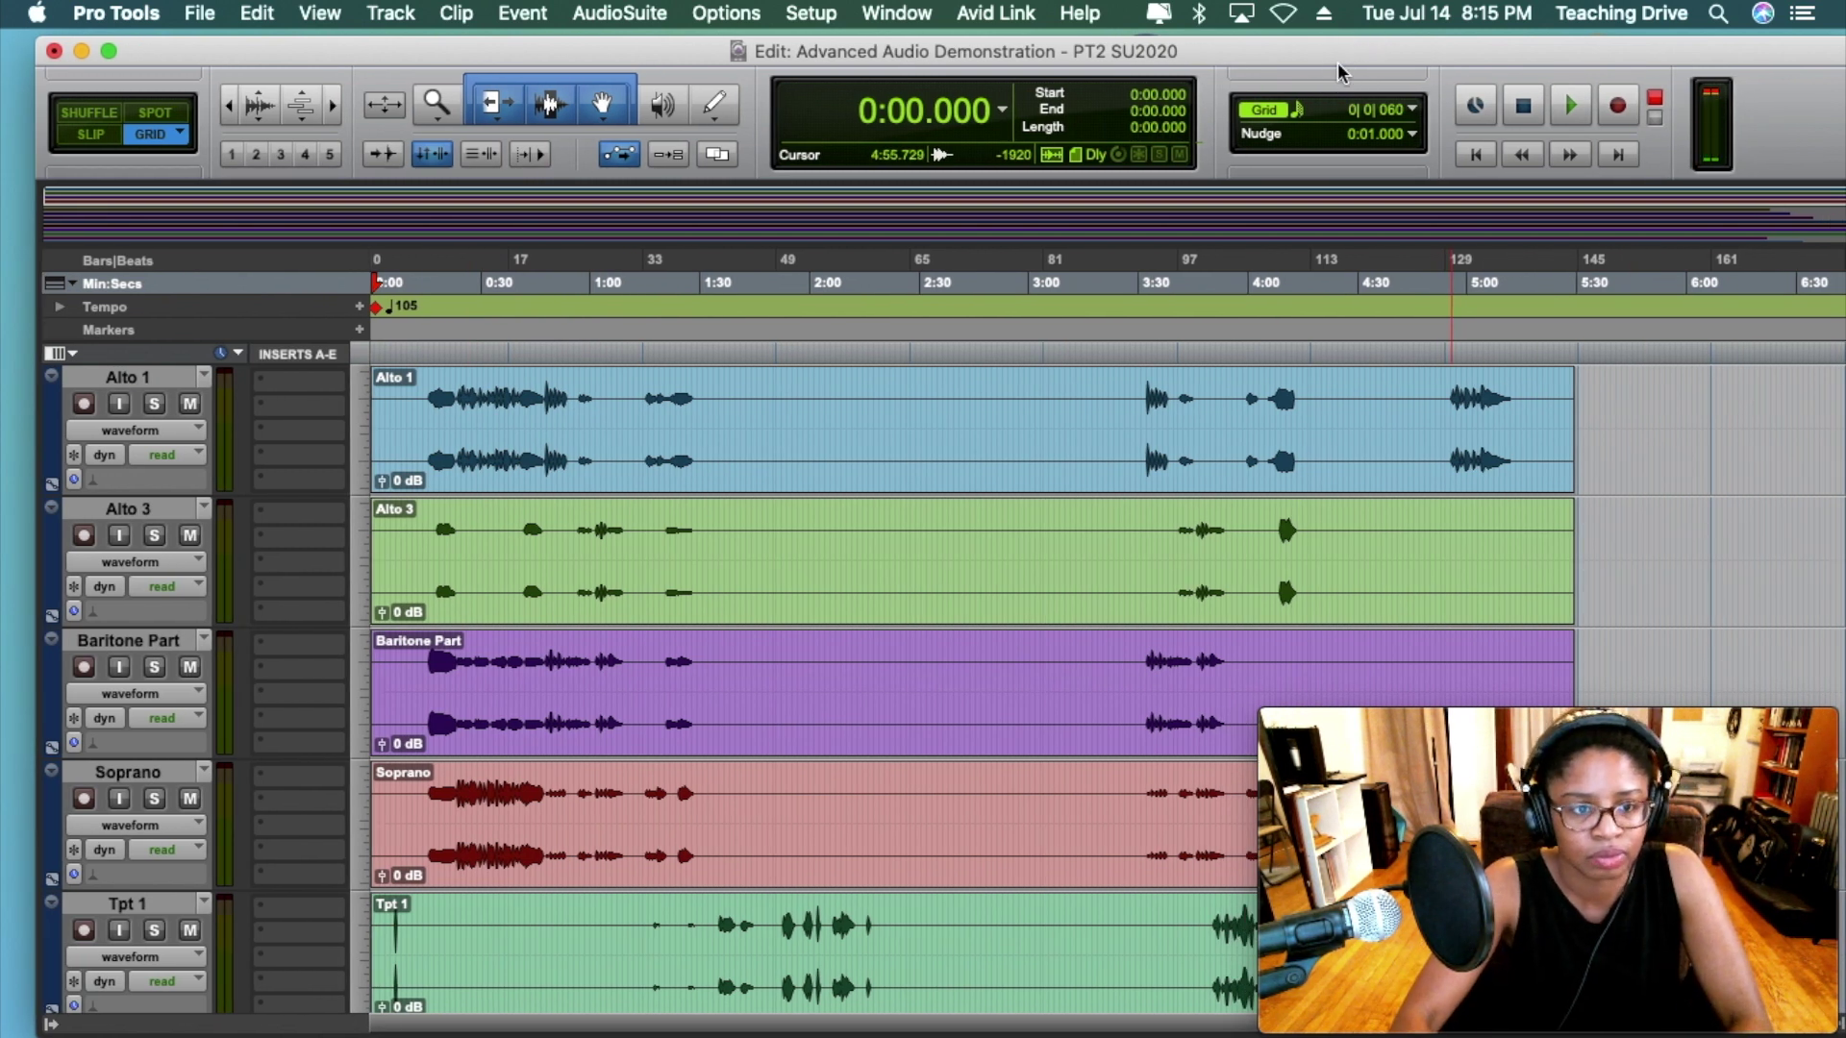
pyautogui.press('super+equal')
pyautogui.press('super+equal')
pyautogui.press('super+bracketright')
pyautogui.press('super+bracketright')
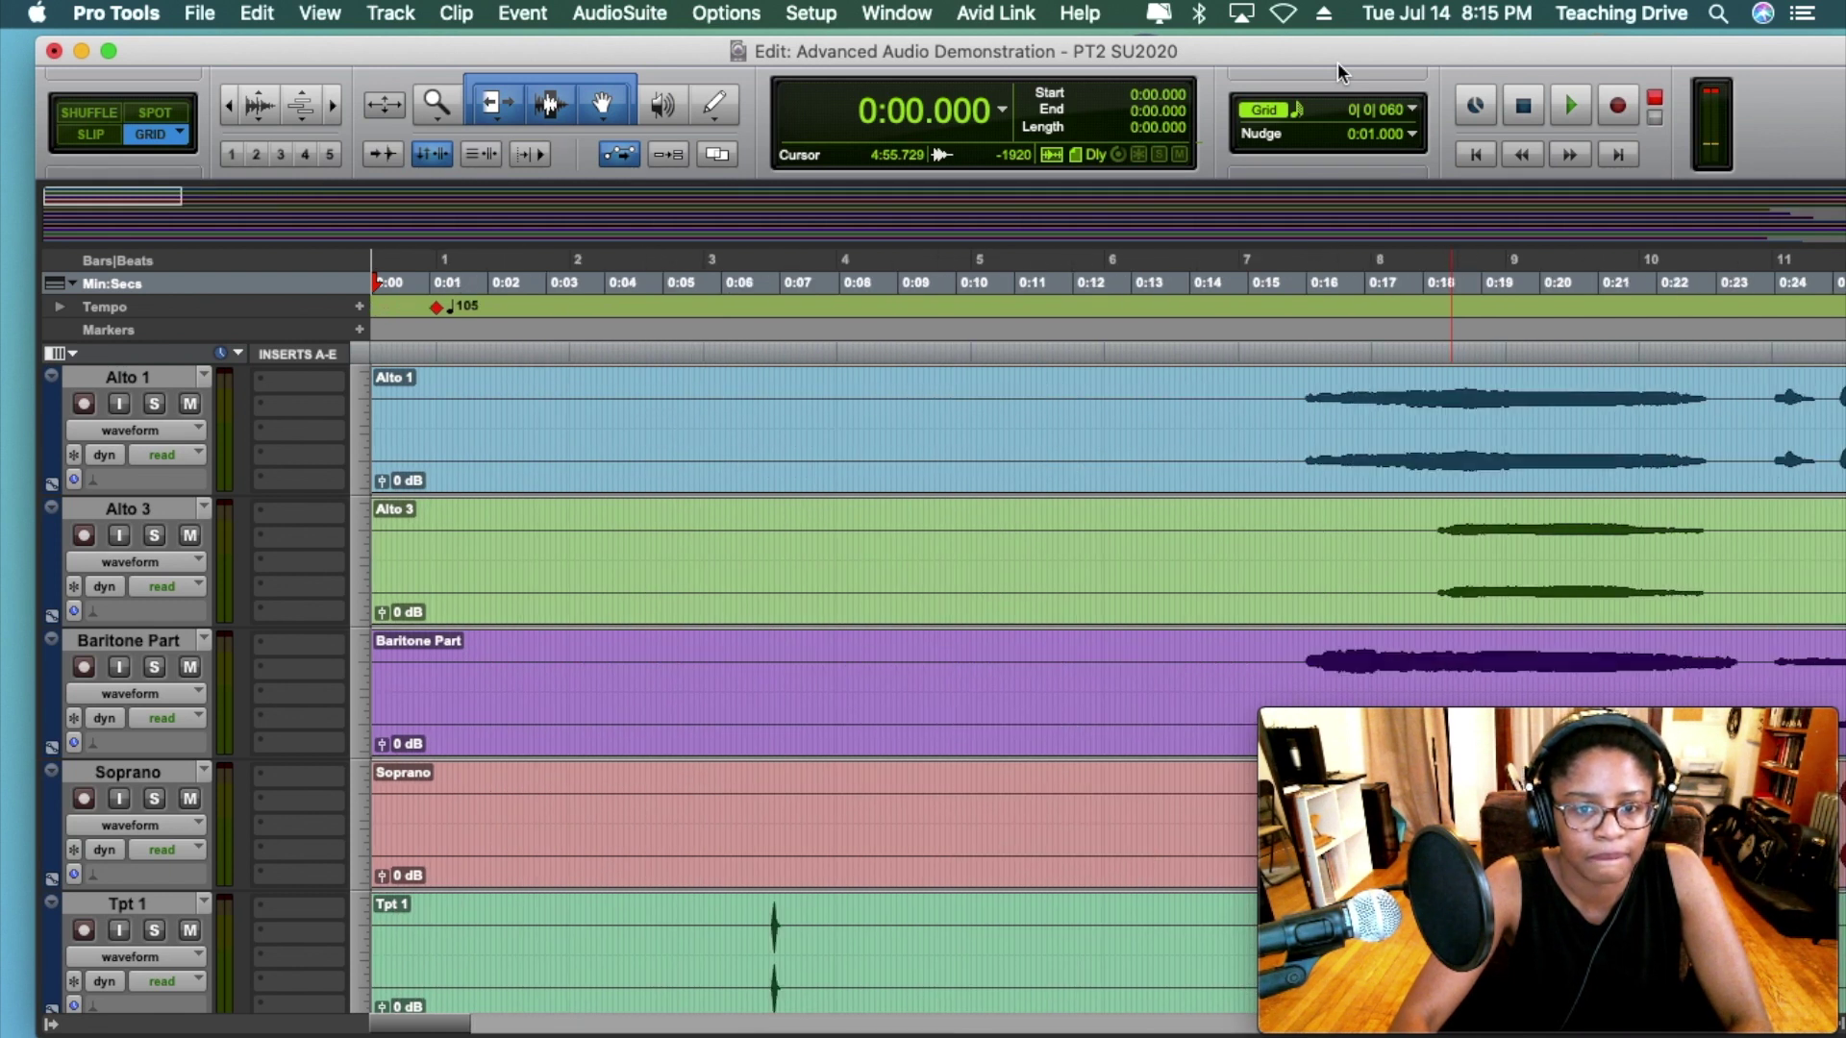
pyautogui.press('super+bracketleft')
pyautogui.press('super+bracketleft')
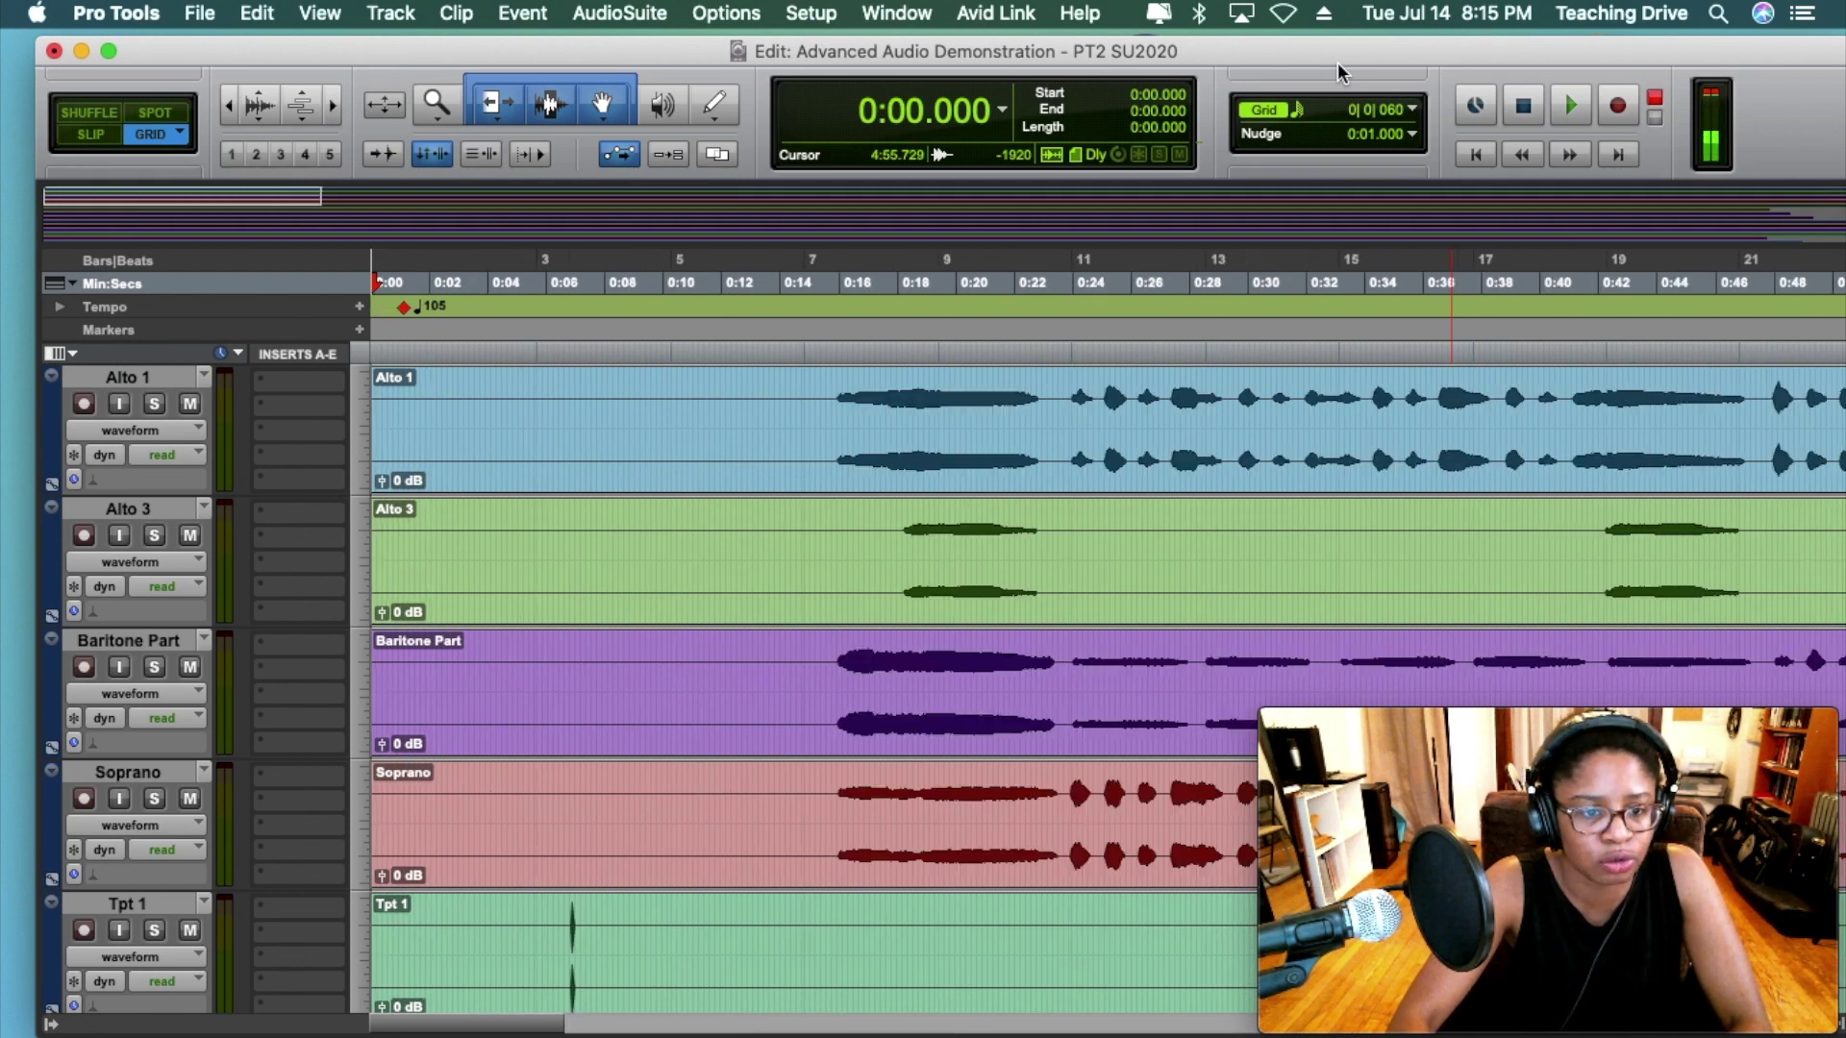
pyautogui.press('super+bracketleft')
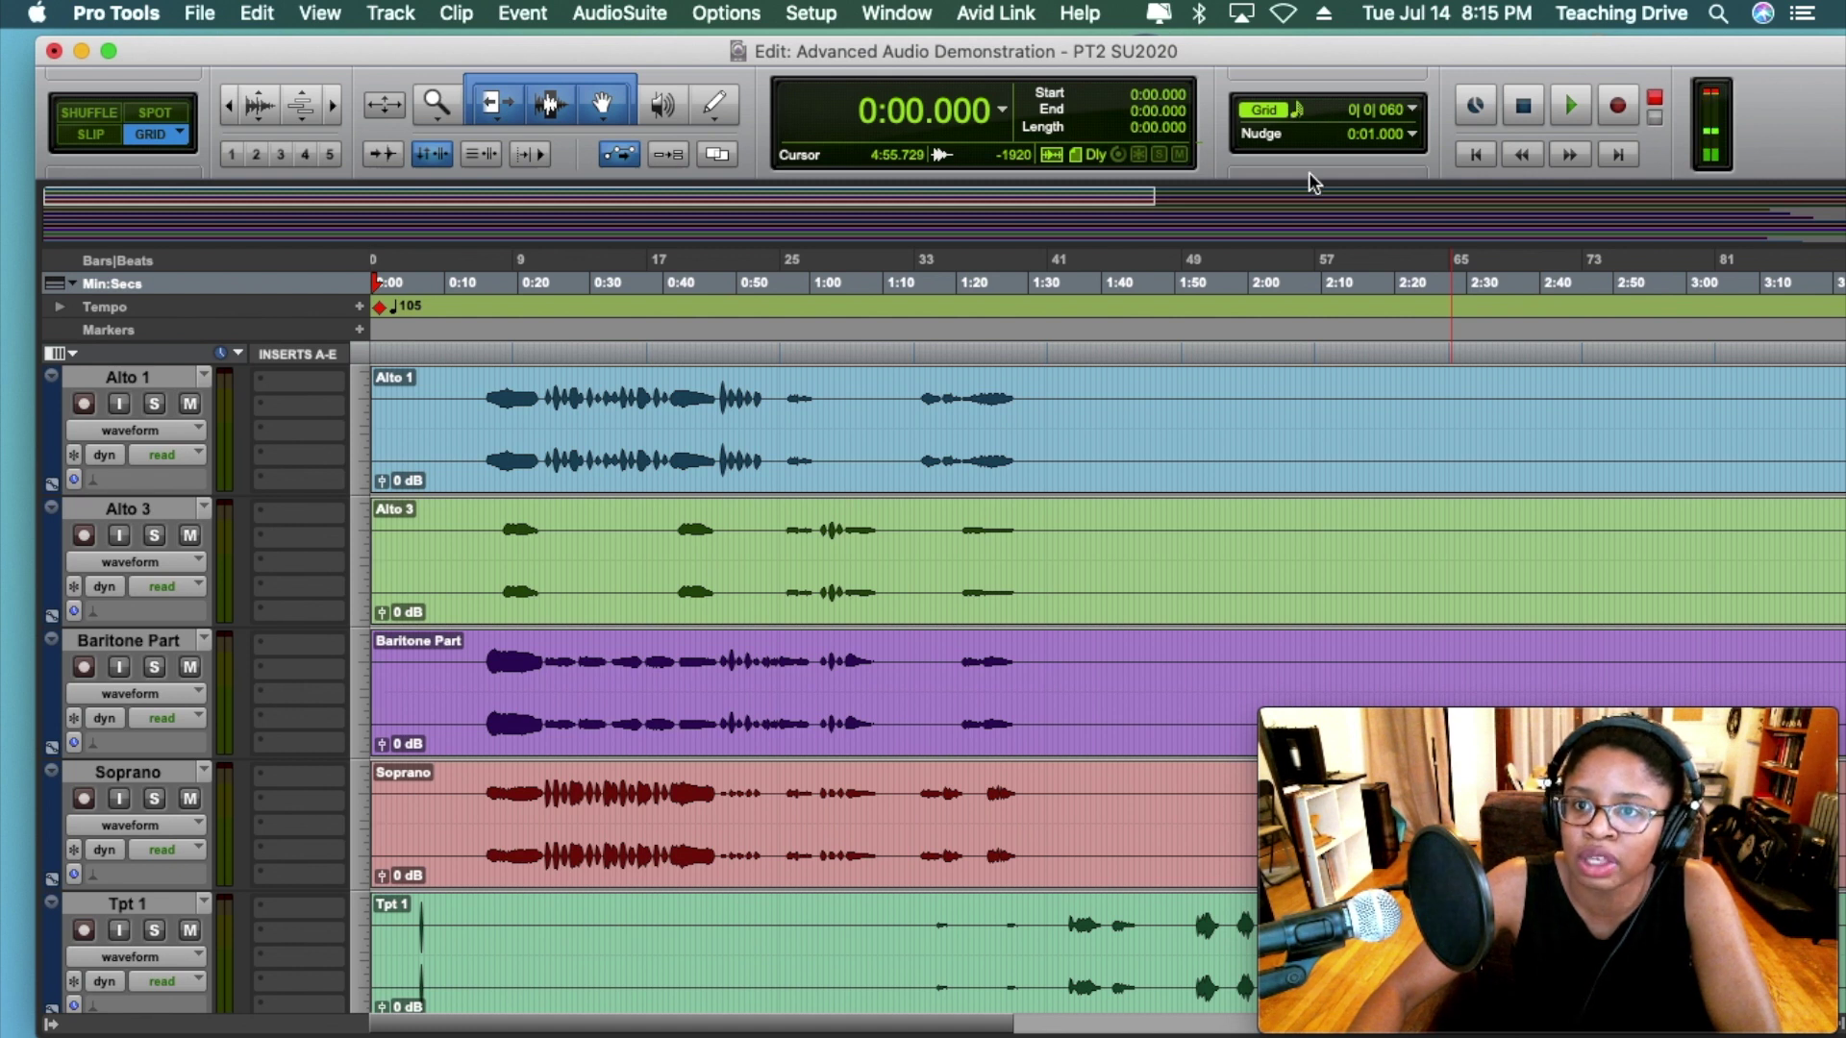
# Review the available grid note values and time-scale options for the Edit window
pyautogui.click(1280, 111)
pyautogui.click(1279, 111)
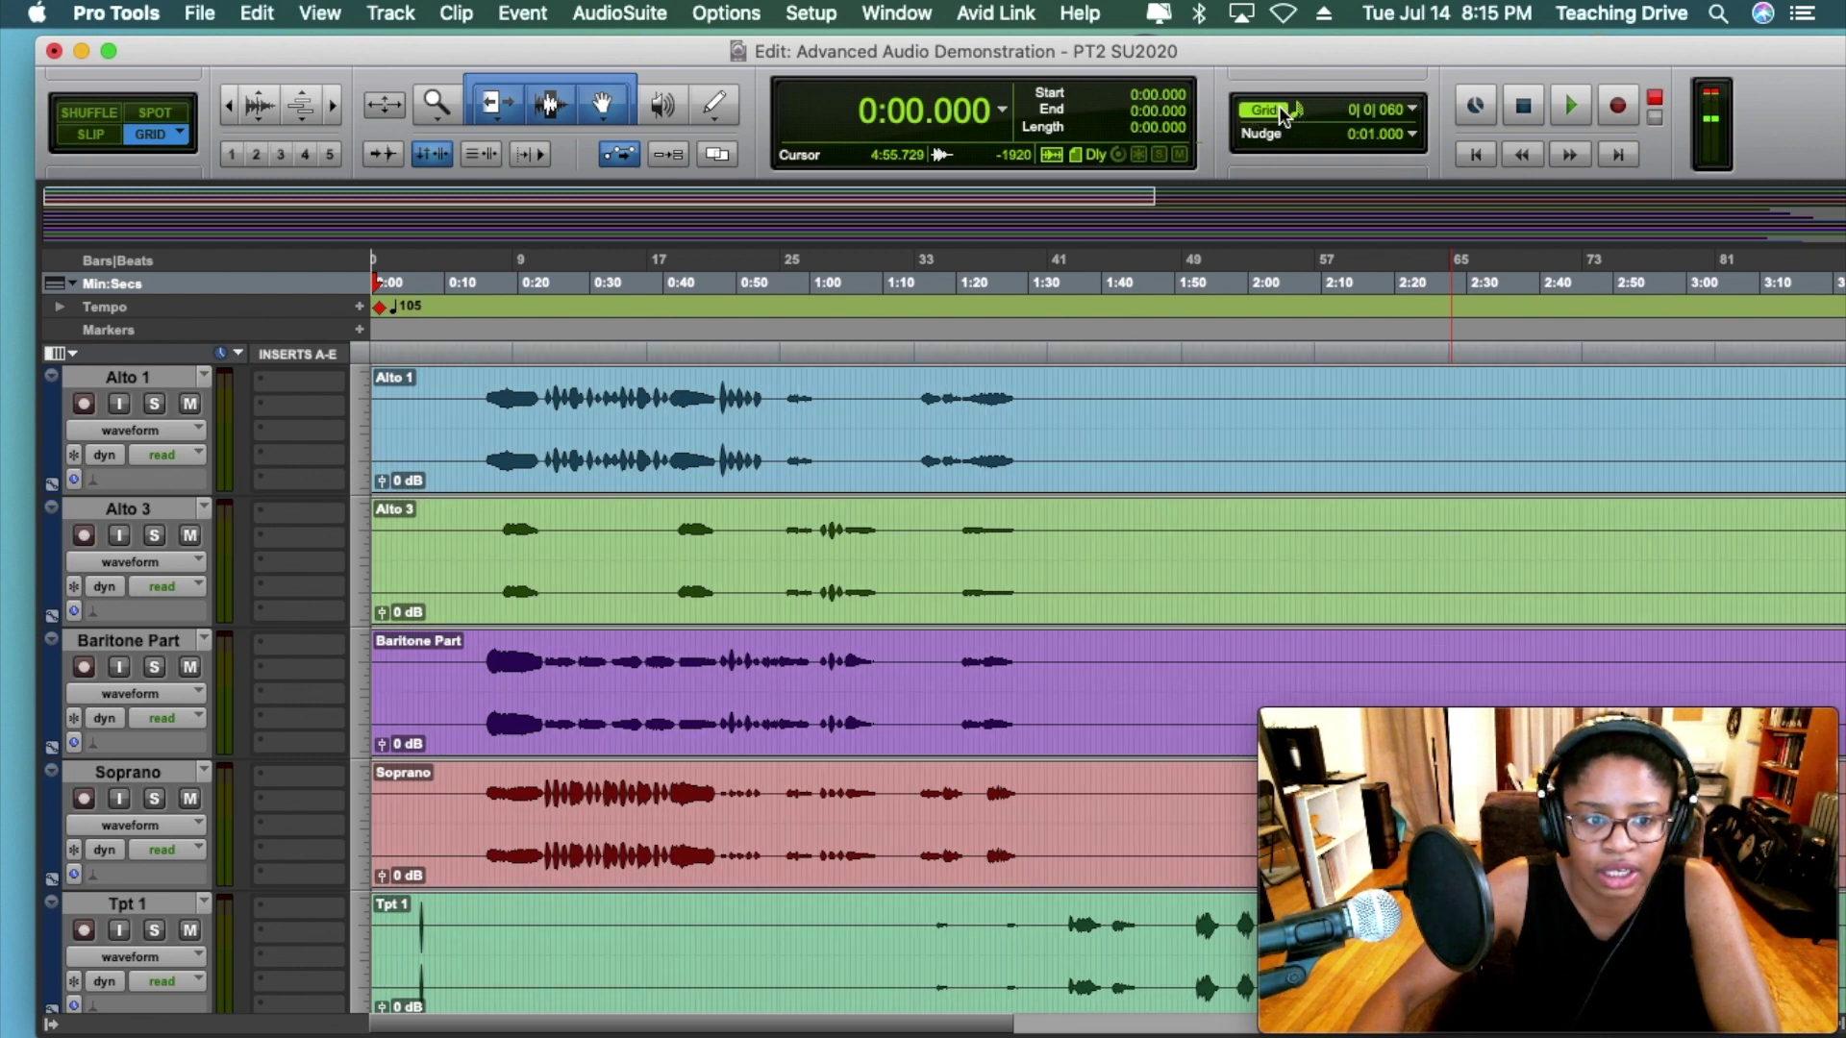
pyautogui.click(1280, 112)
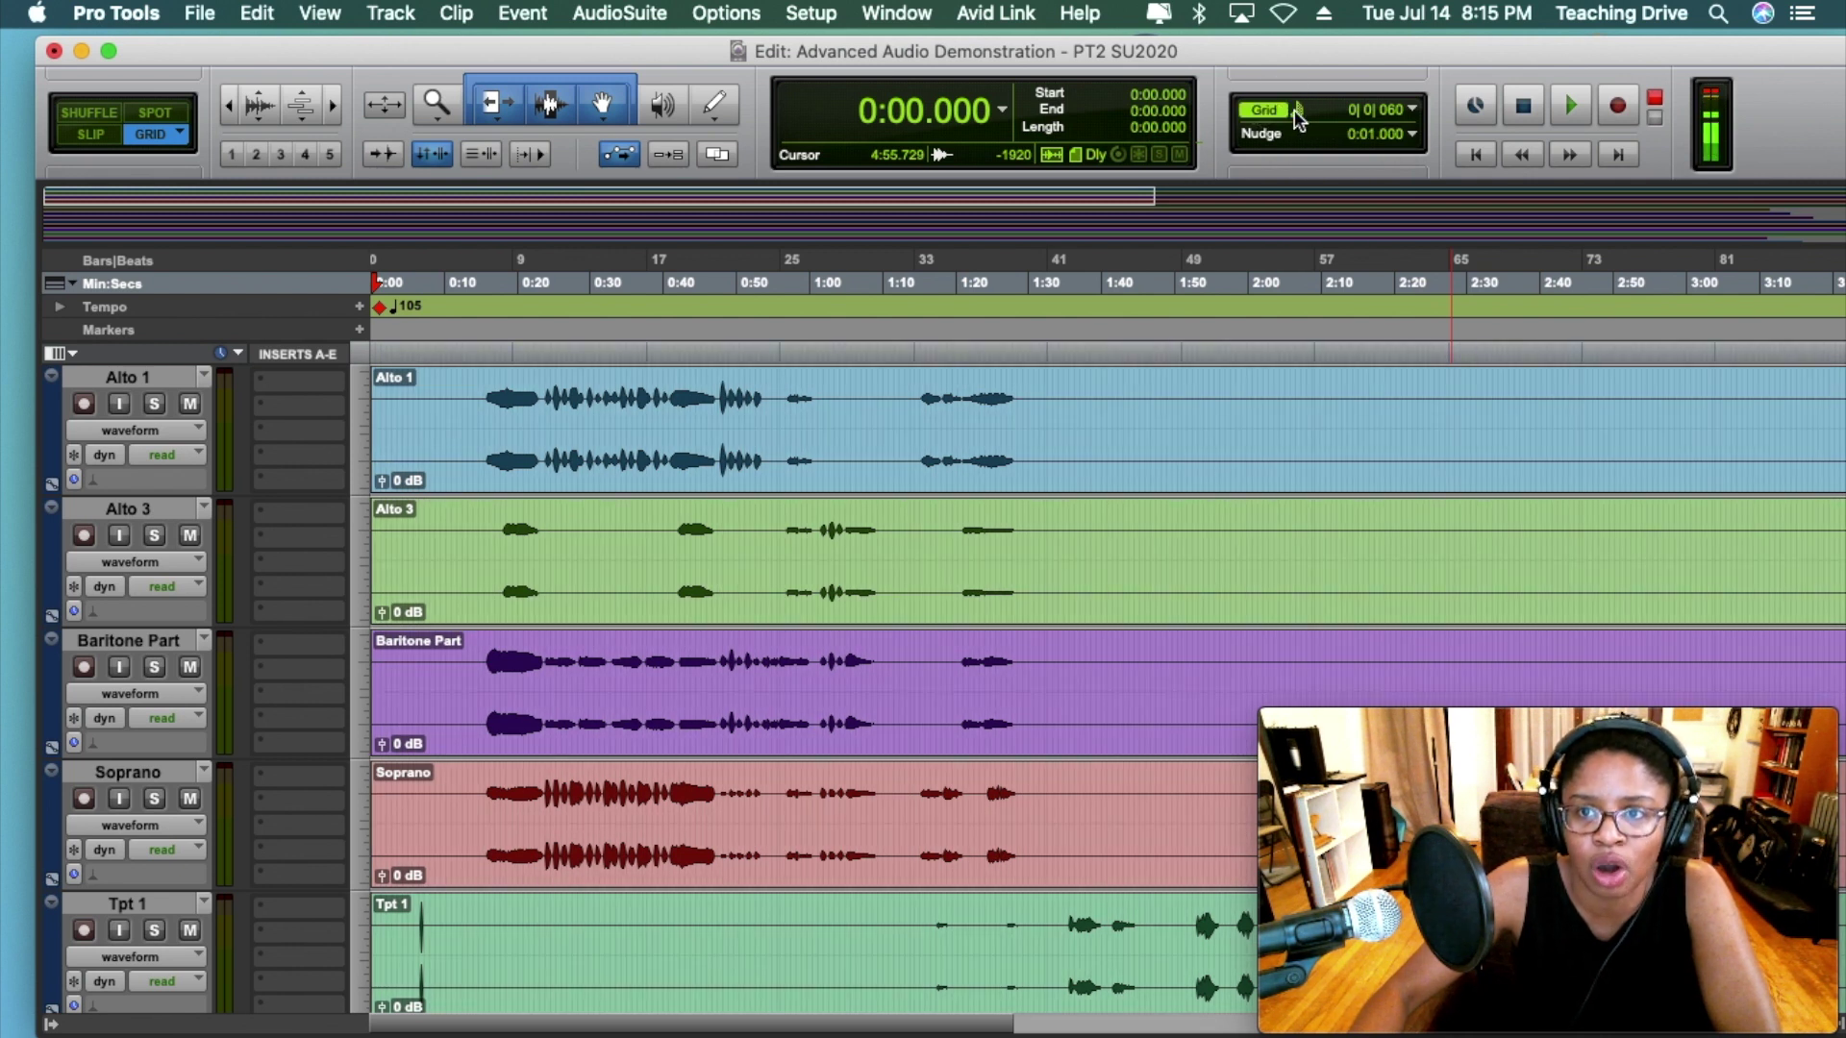
pyautogui.click(1298, 118)
pyautogui.click(1298, 117)
pyautogui.click(1298, 118)
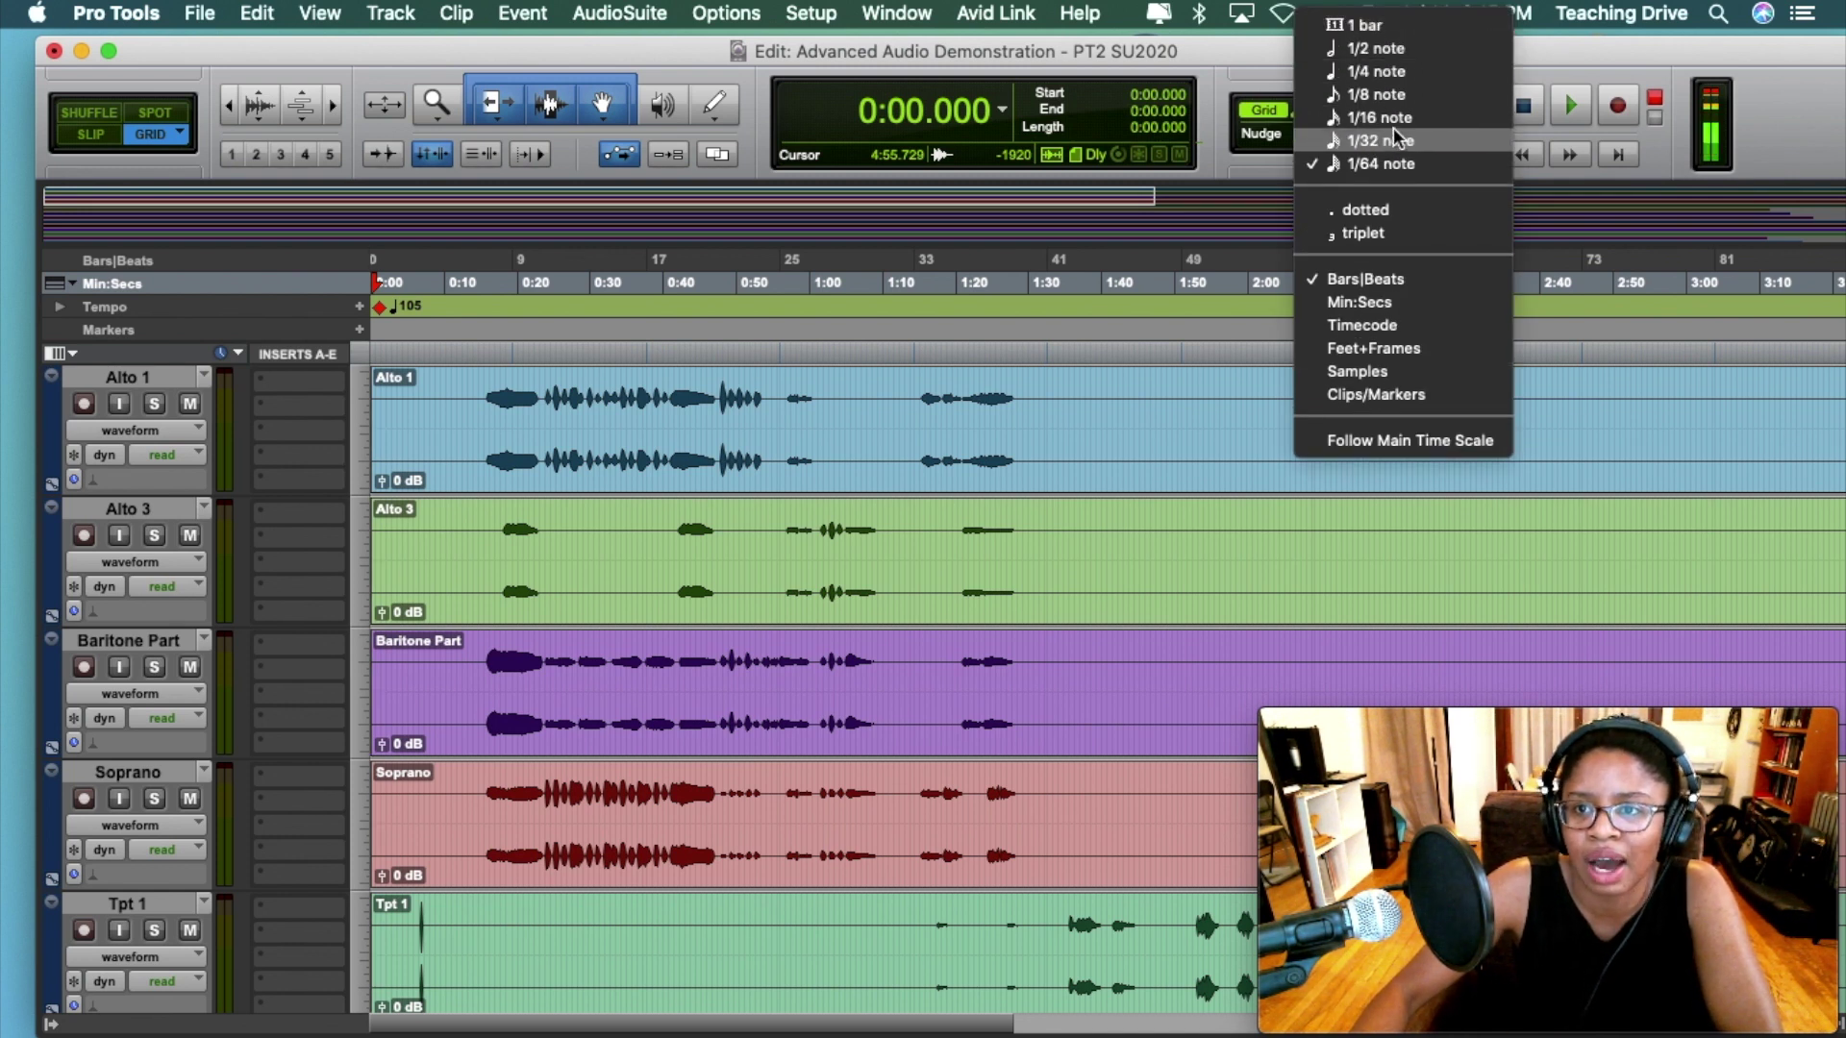
pyautogui.click(1248, 68)
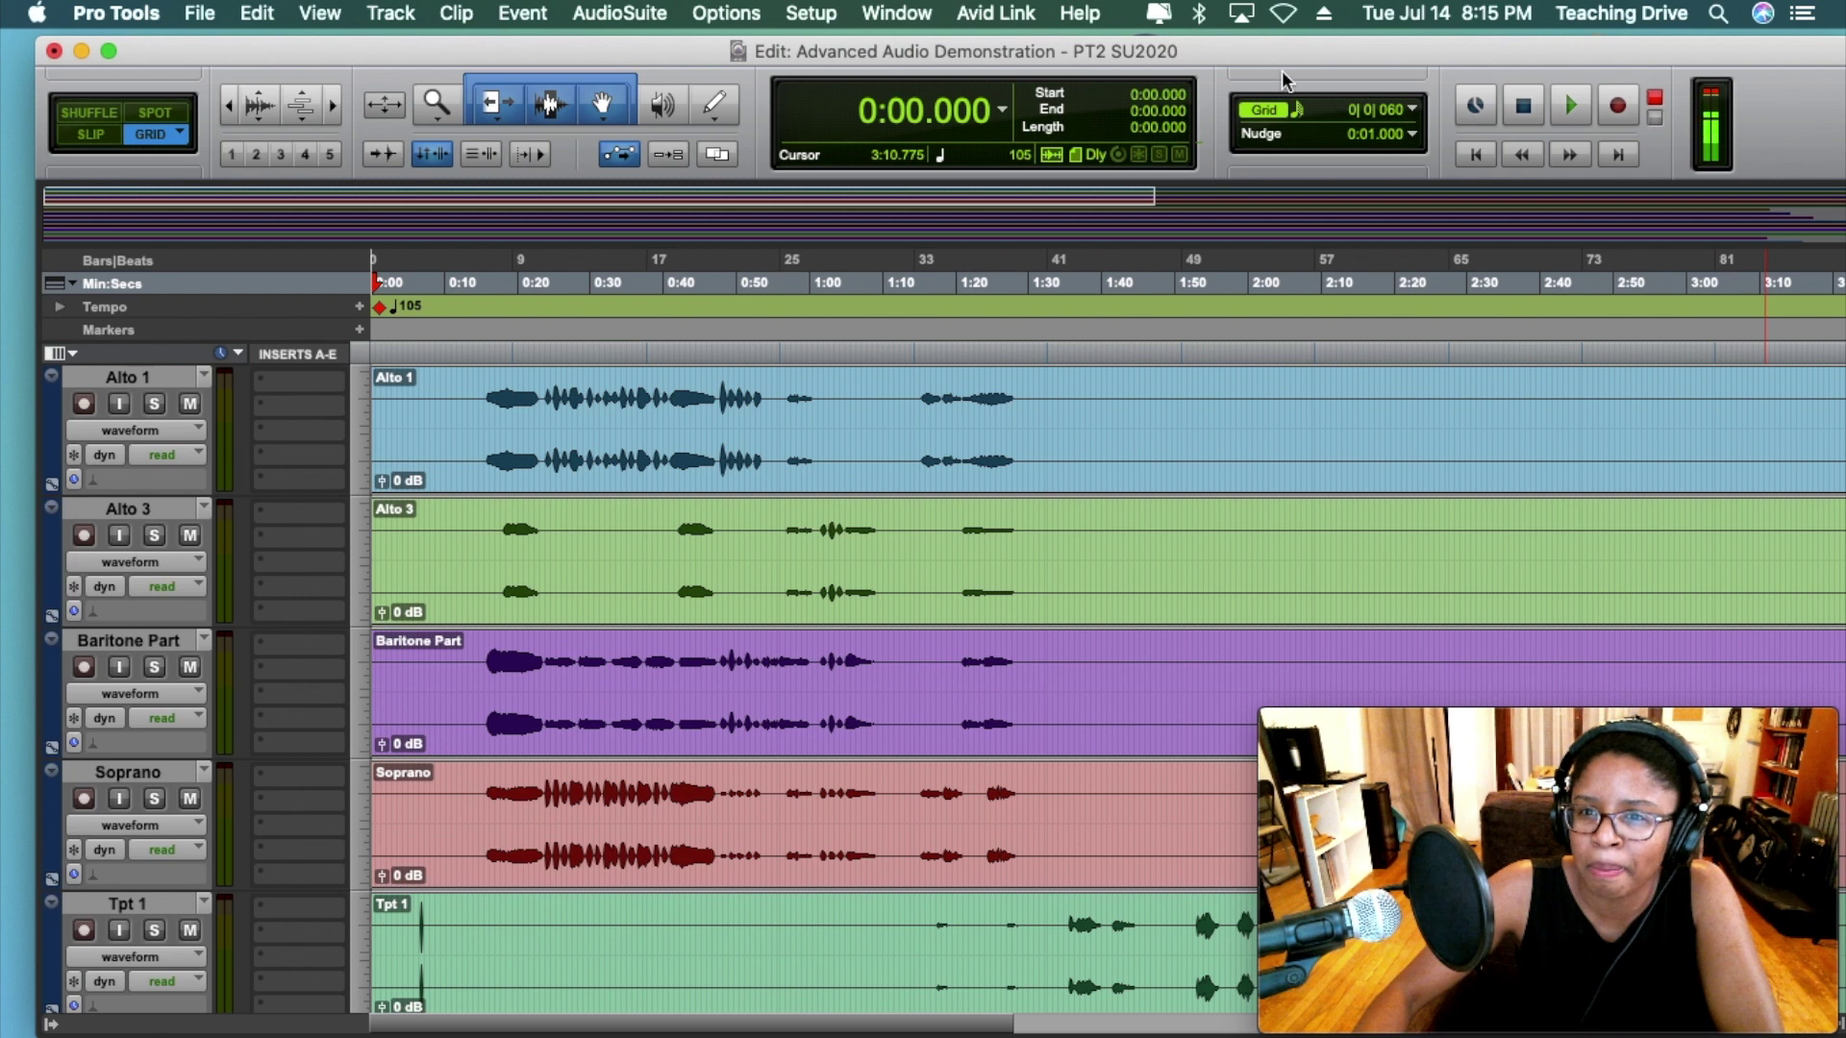
# Try toggling the Transport, MIDI Controls and Synchronization sections of the Edit window toolbar, and restore the original toolbar layout
pyautogui.click(1754, 119)
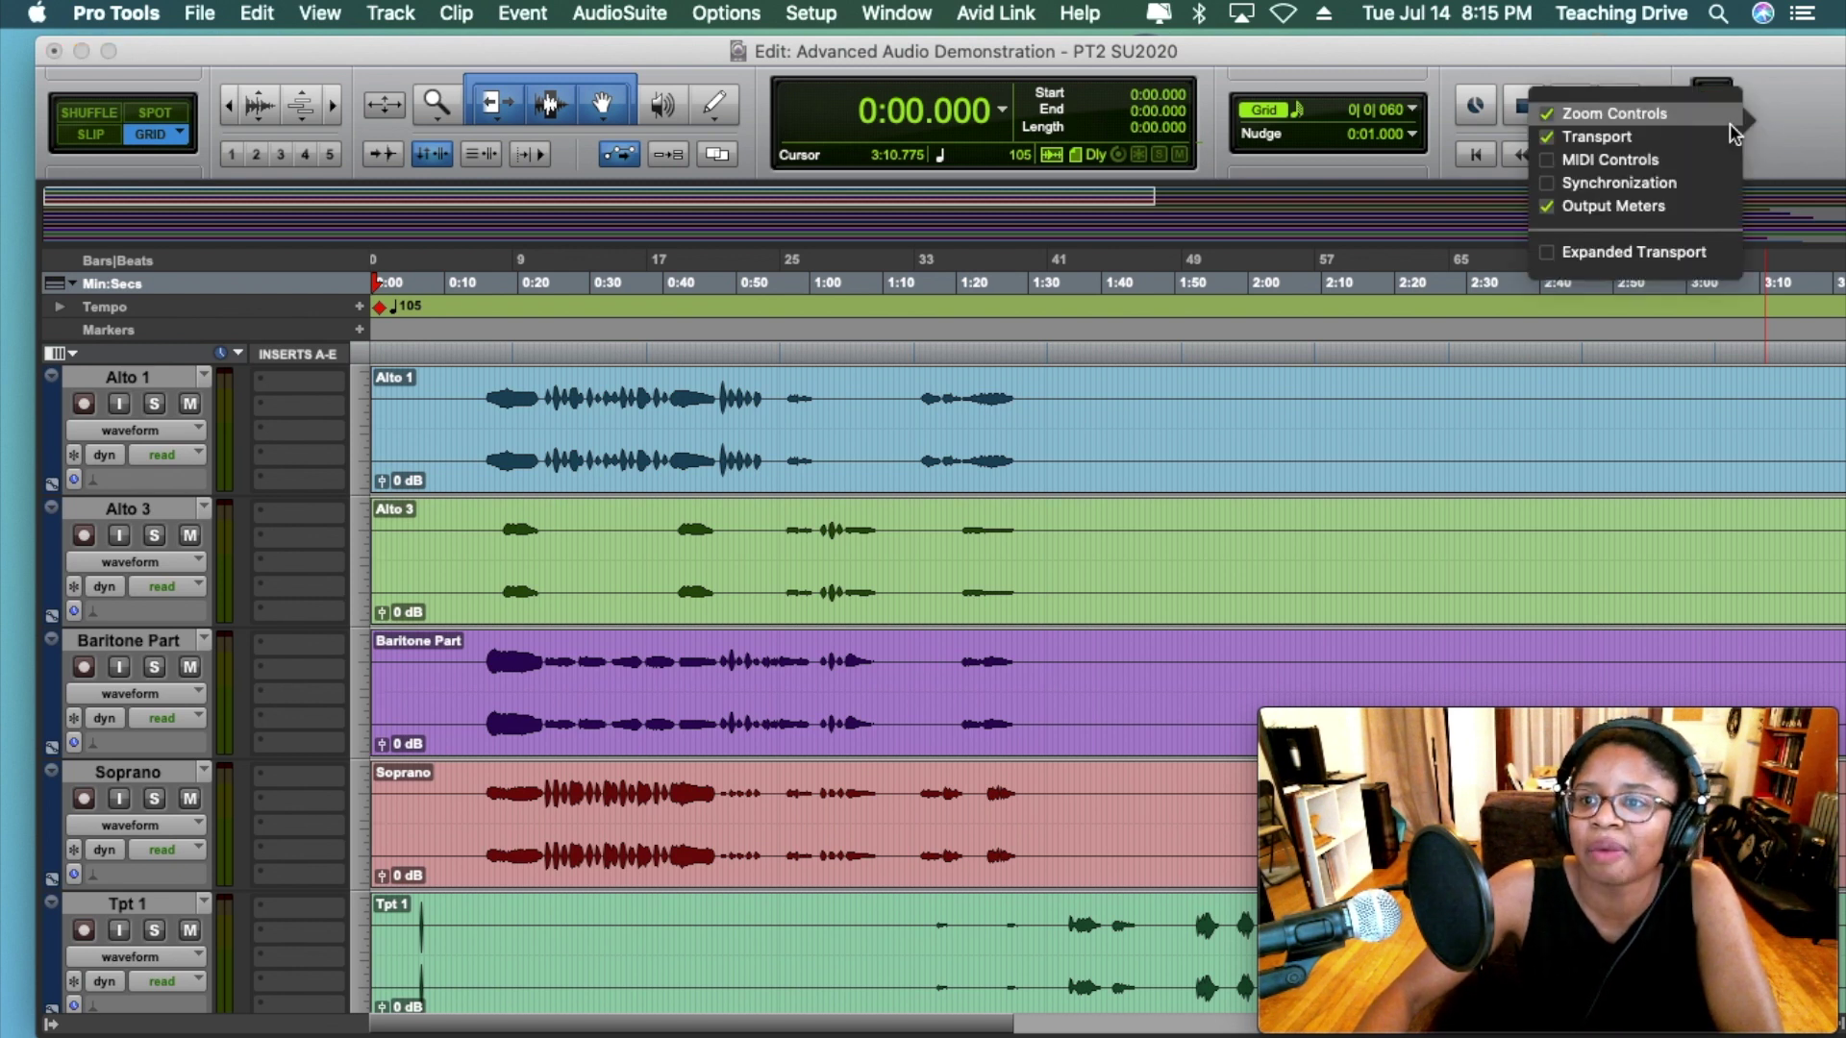
pyautogui.click(1830, 114)
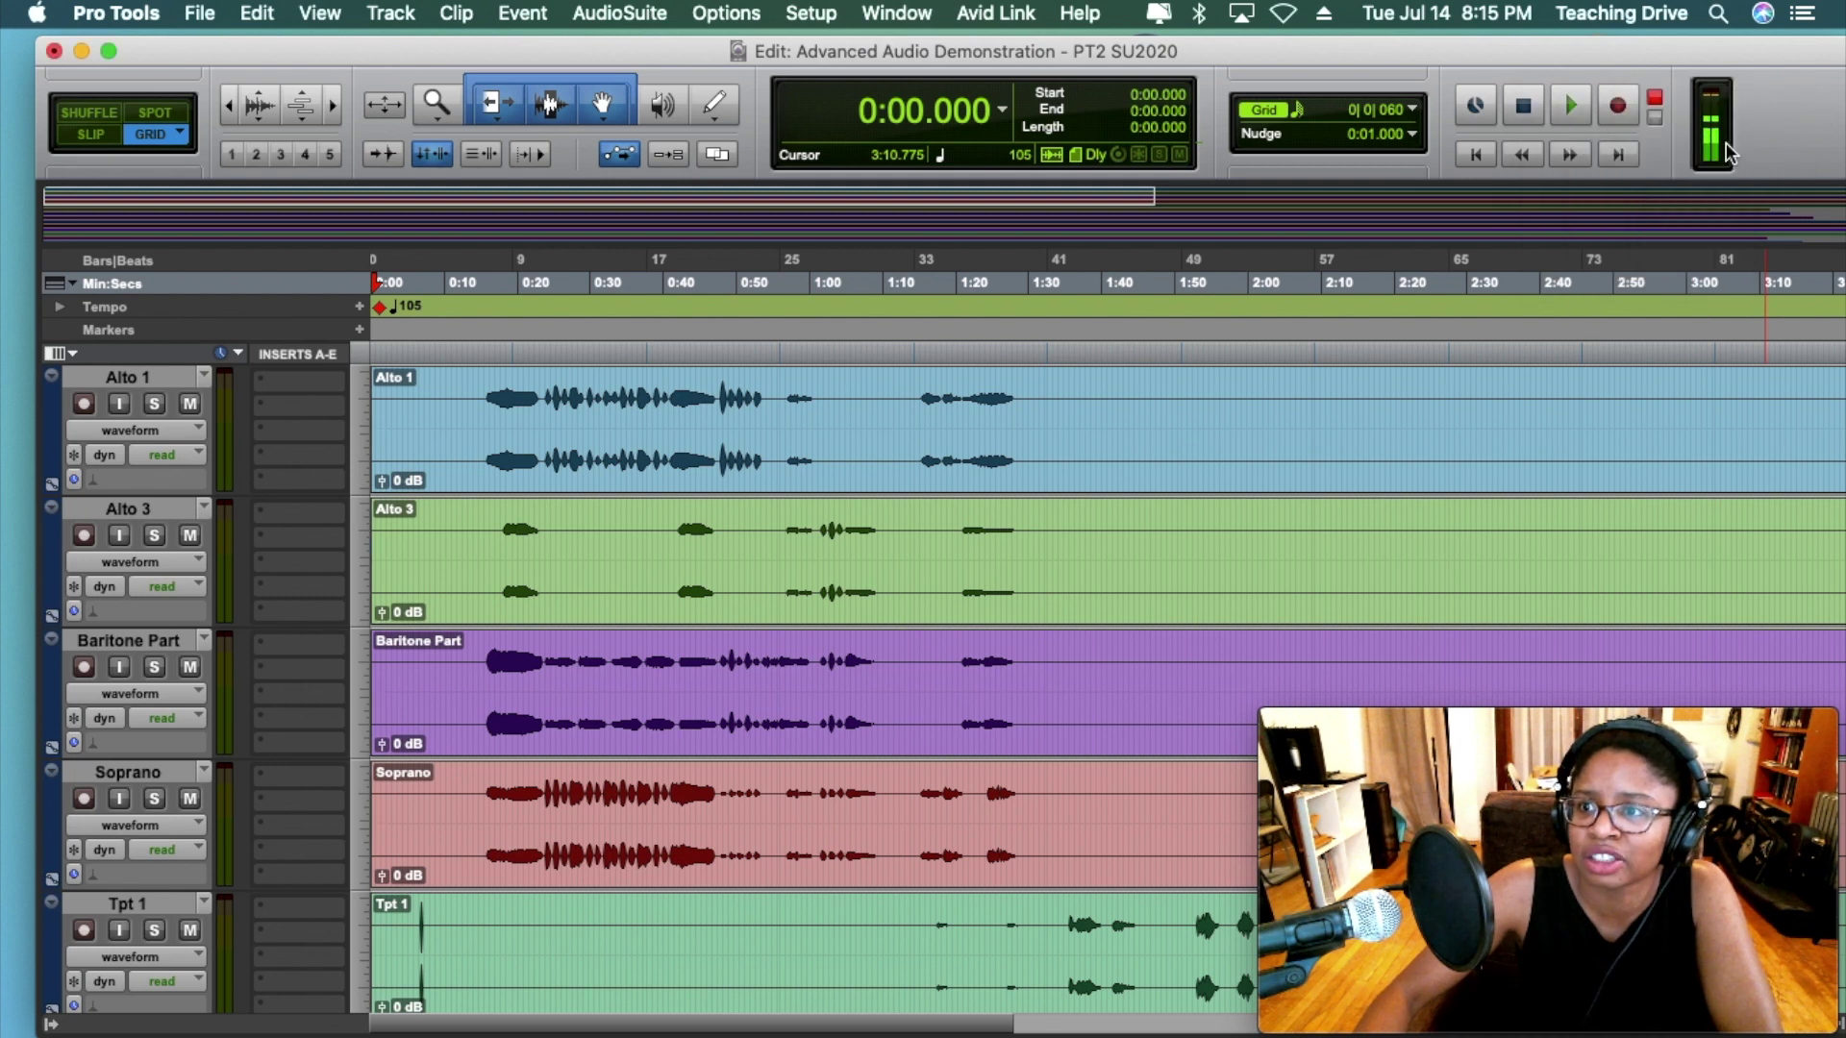
pyautogui.click(1790, 143)
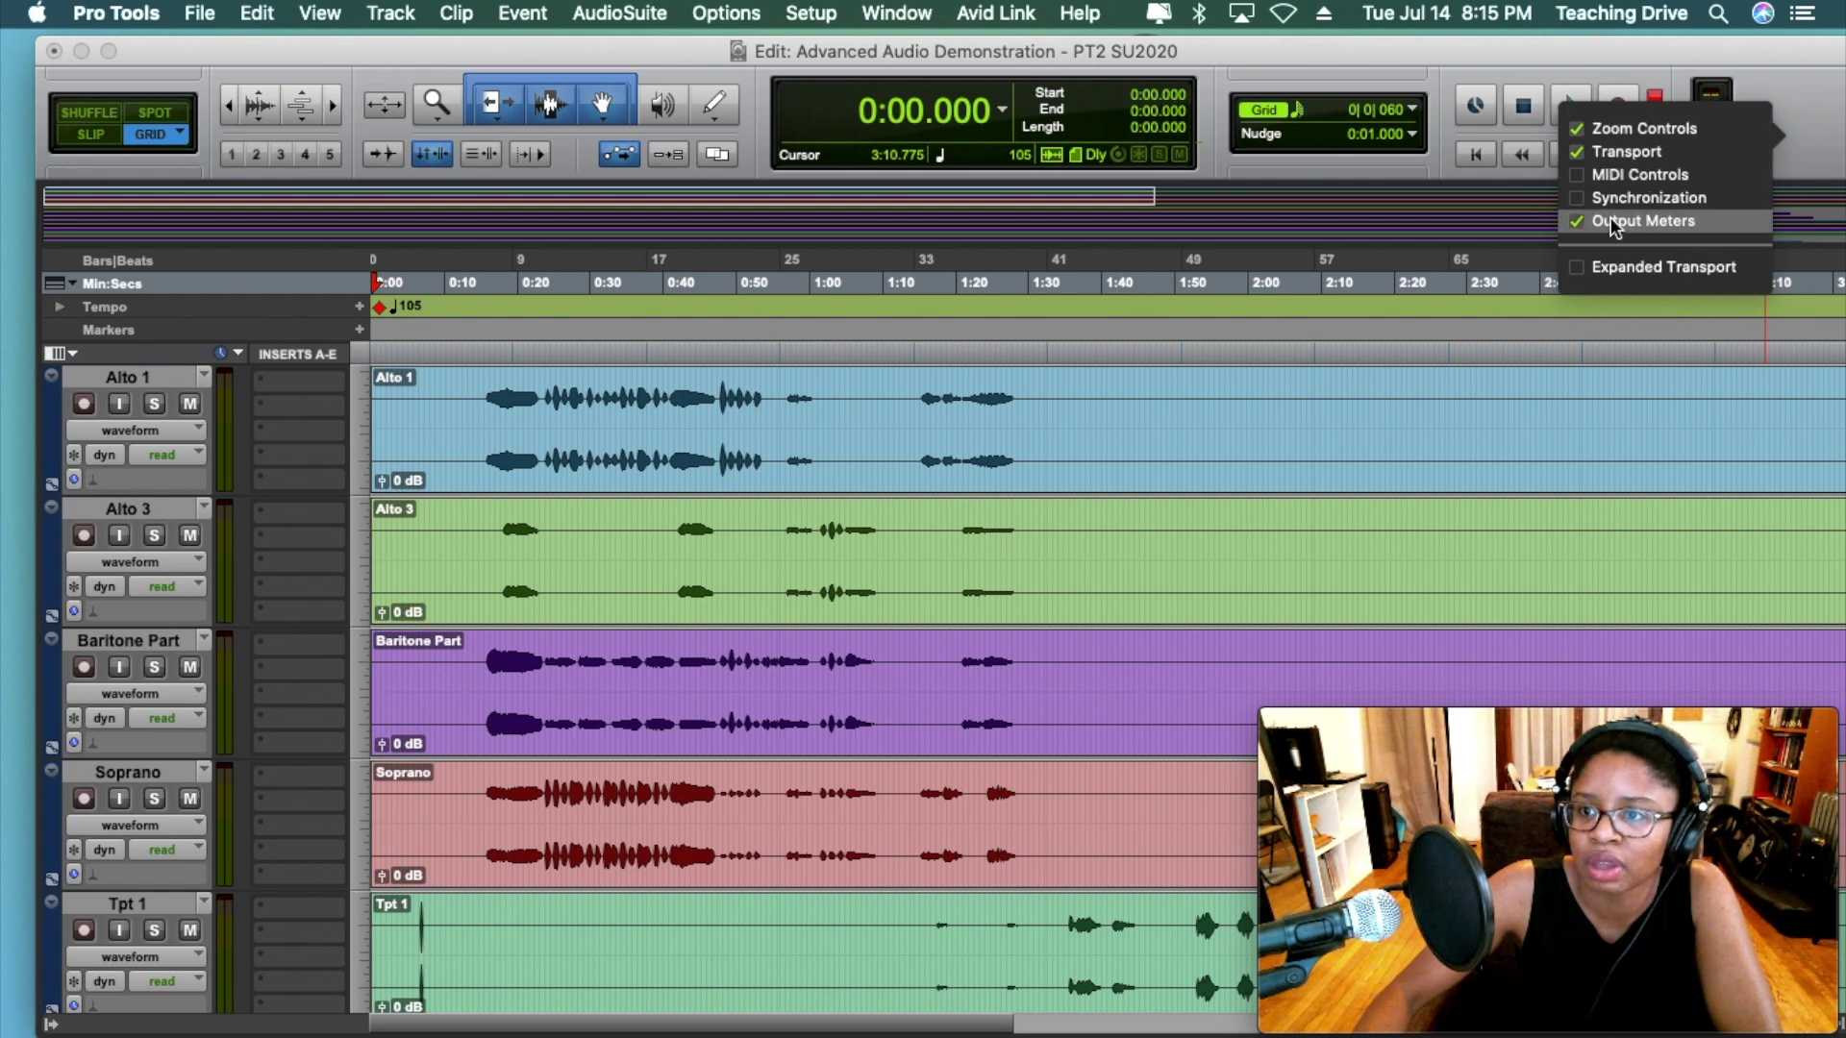
pyautogui.click(1624, 151)
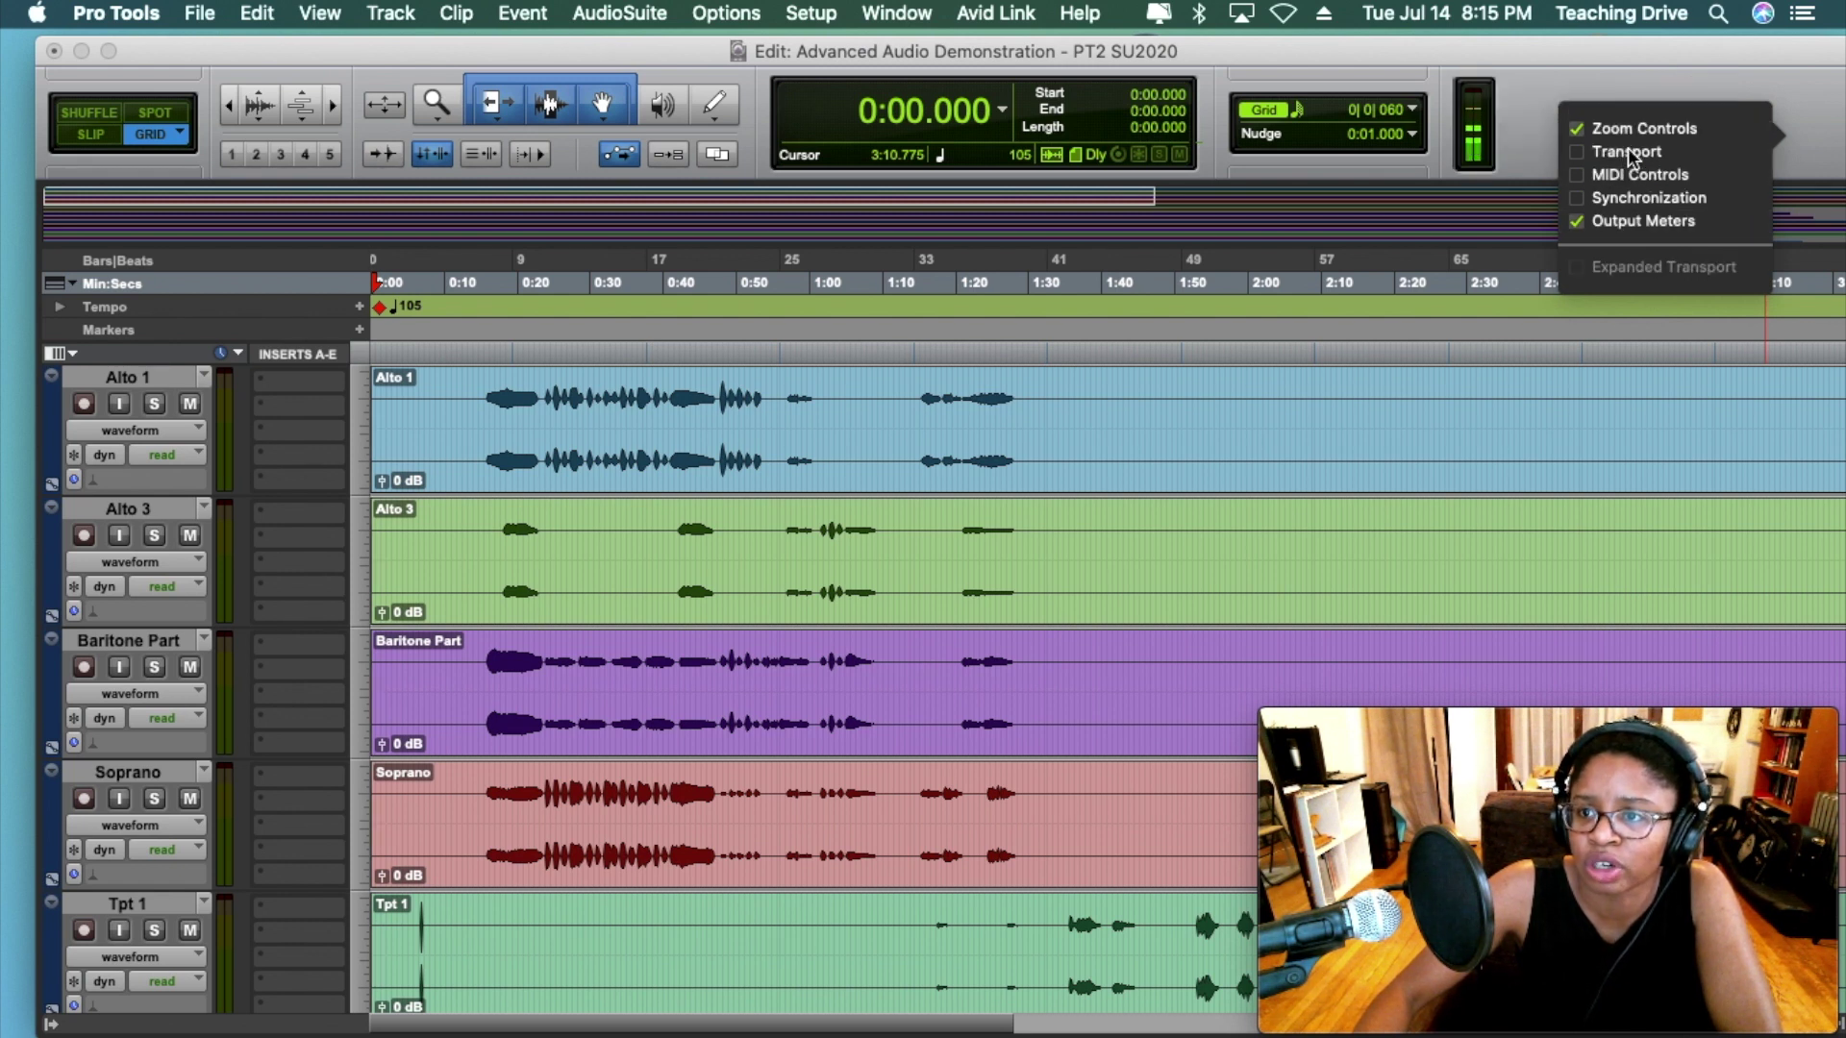
pyautogui.click(1627, 150)
pyautogui.click(1628, 128)
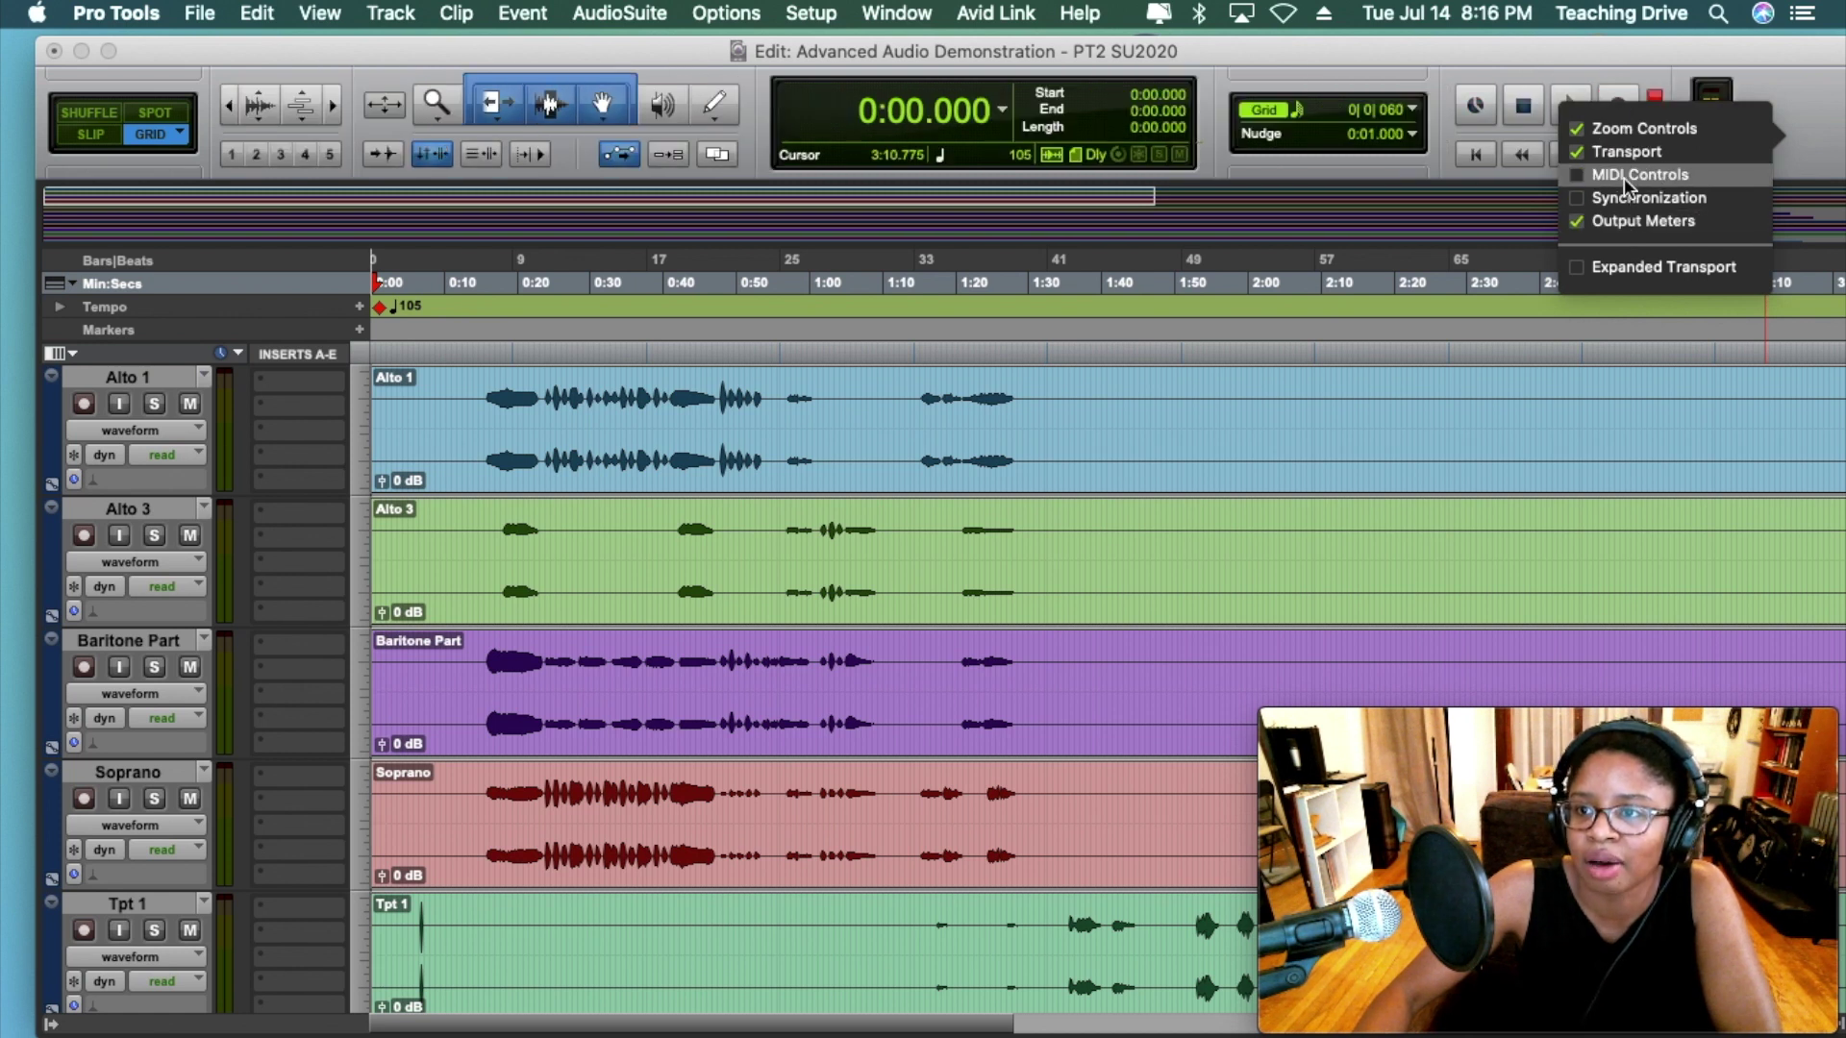
pyautogui.click(1624, 177)
pyautogui.click(1624, 177)
pyautogui.click(1621, 198)
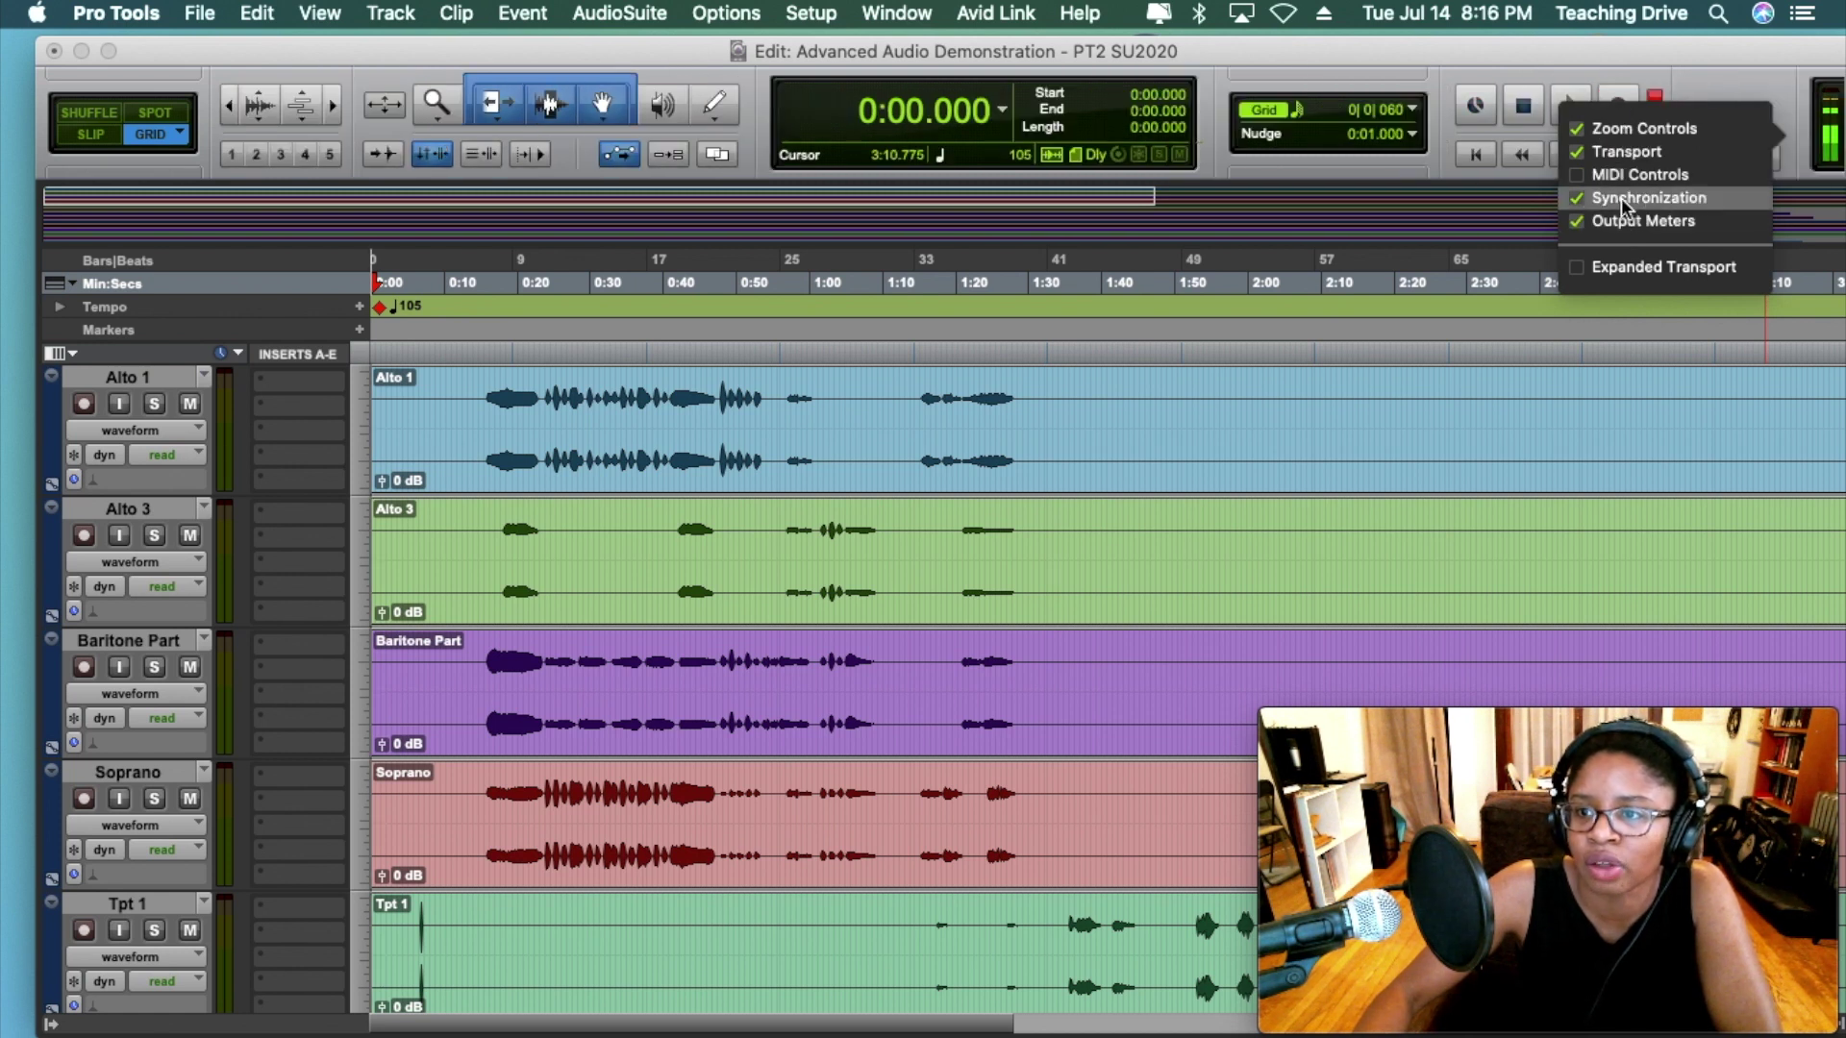
pyautogui.click(1621, 198)
pyautogui.click(1822, 143)
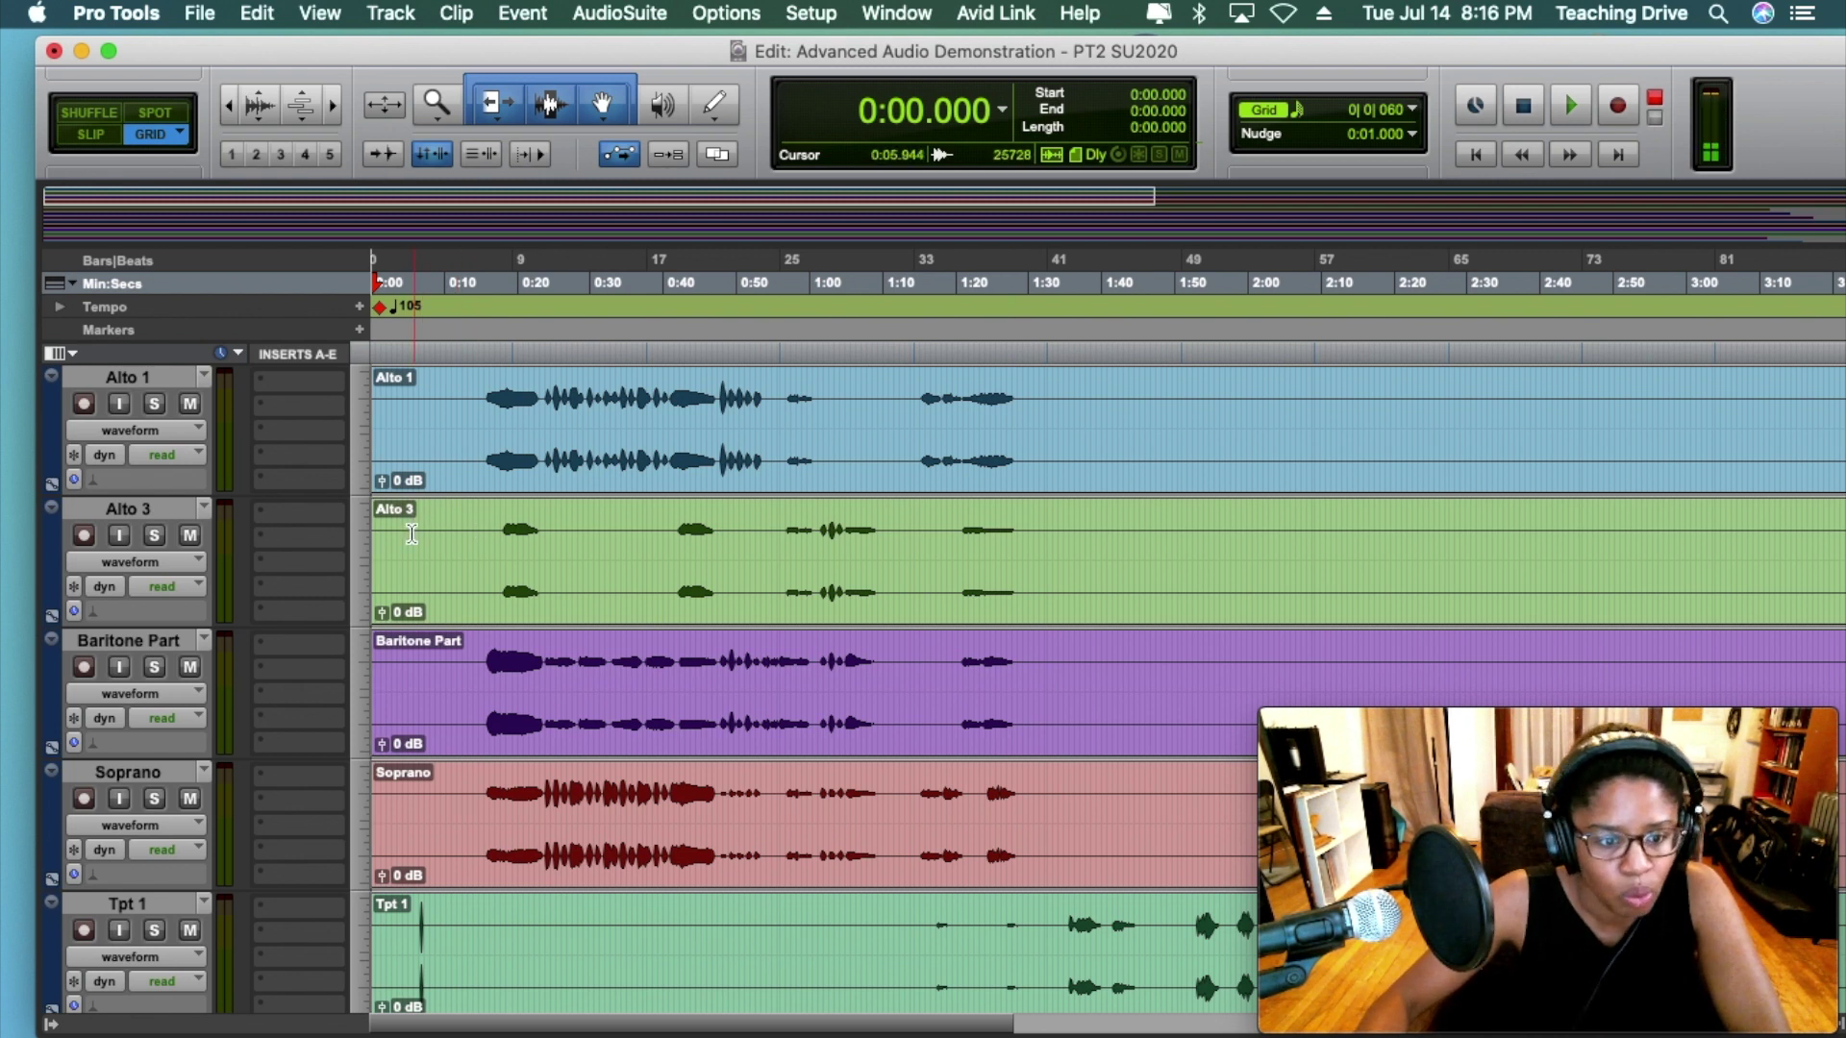
# Examine the session's clips from the vocal tracks down to the master and click tracks to compare where each part begins
pyautogui.scroll(-15, 412, 534)
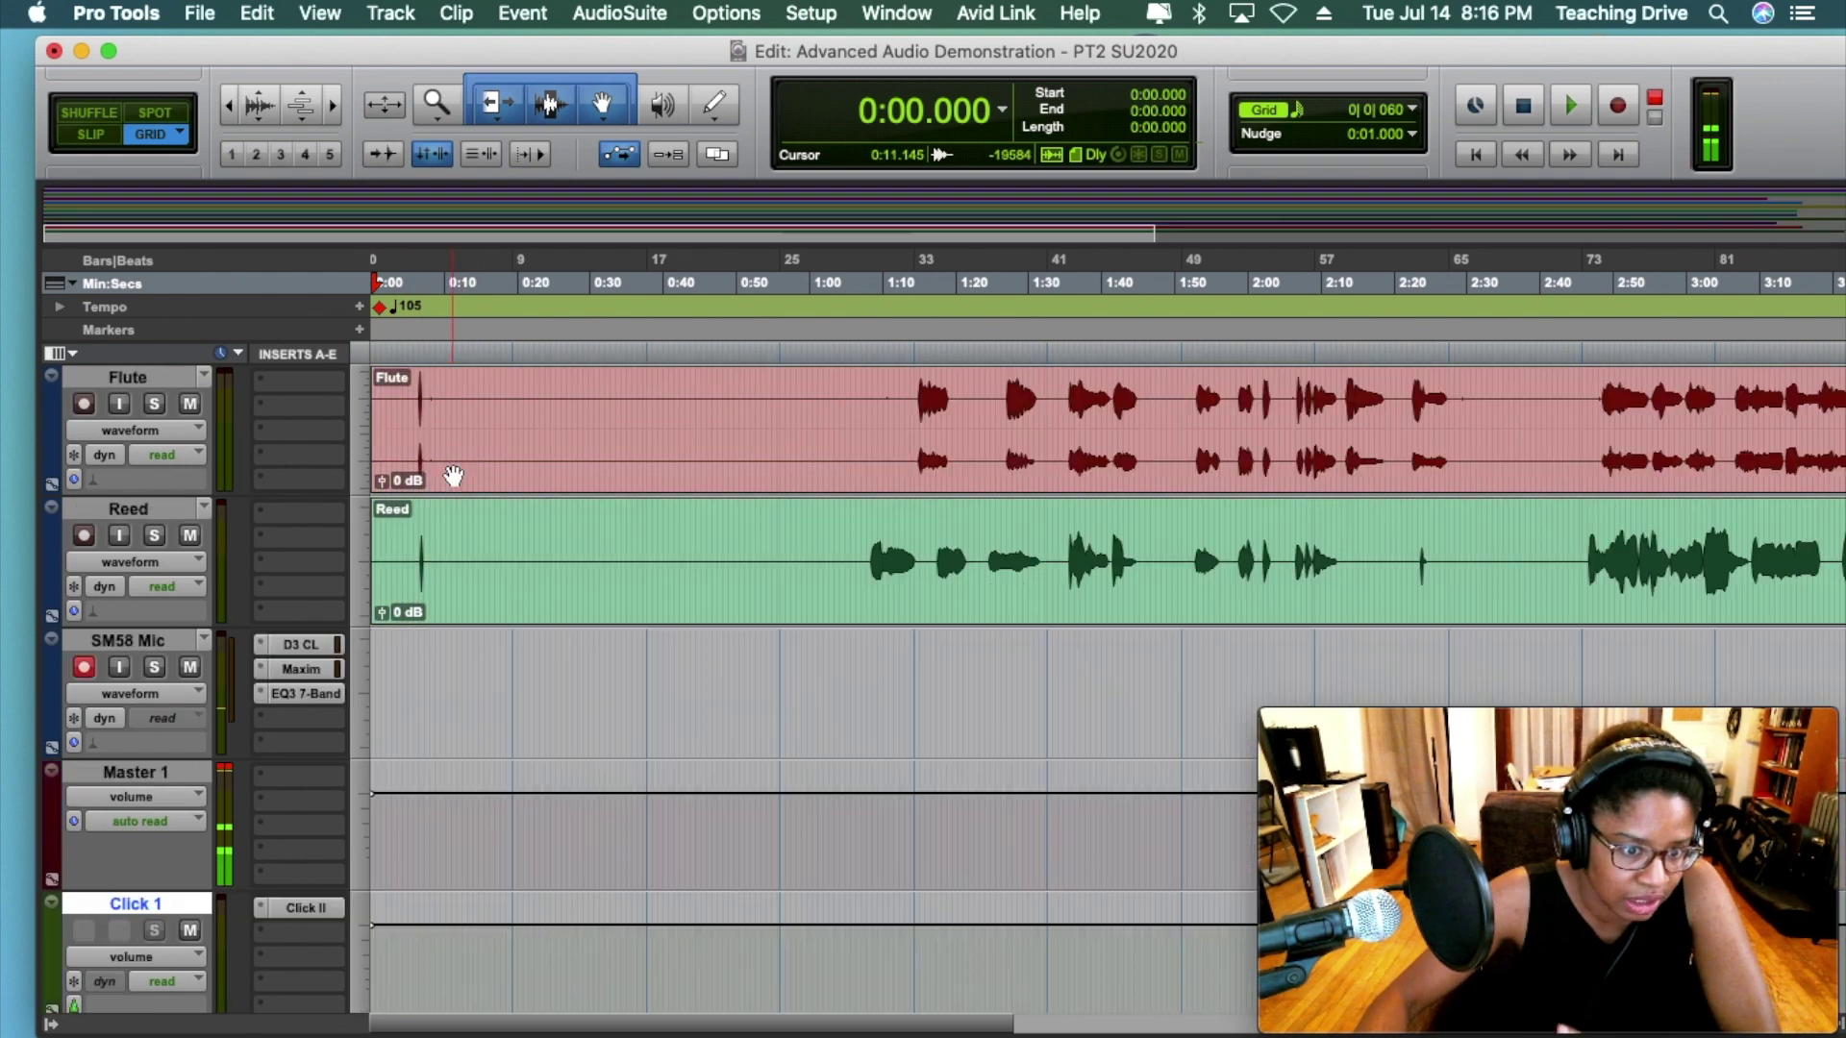
pyautogui.scroll(2, 433, 500)
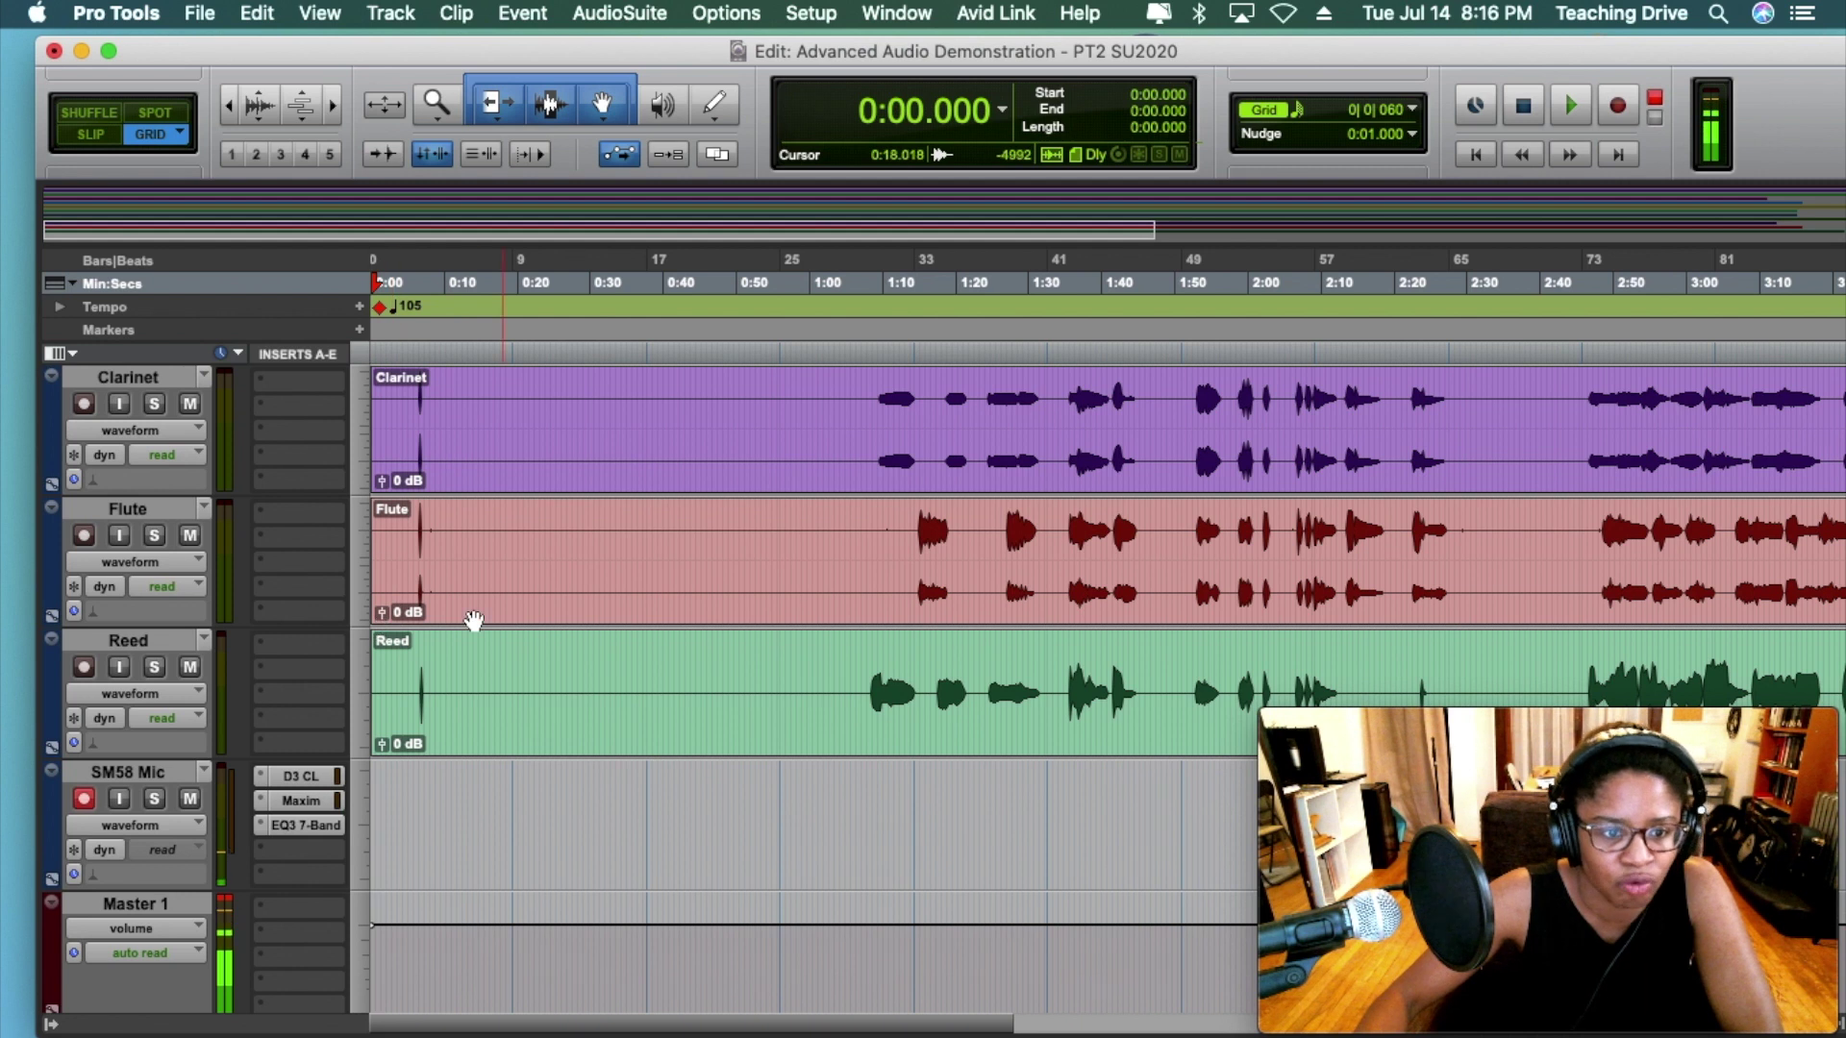
pyautogui.scroll(12, 467, 654)
pyautogui.scroll(-2, 455, 695)
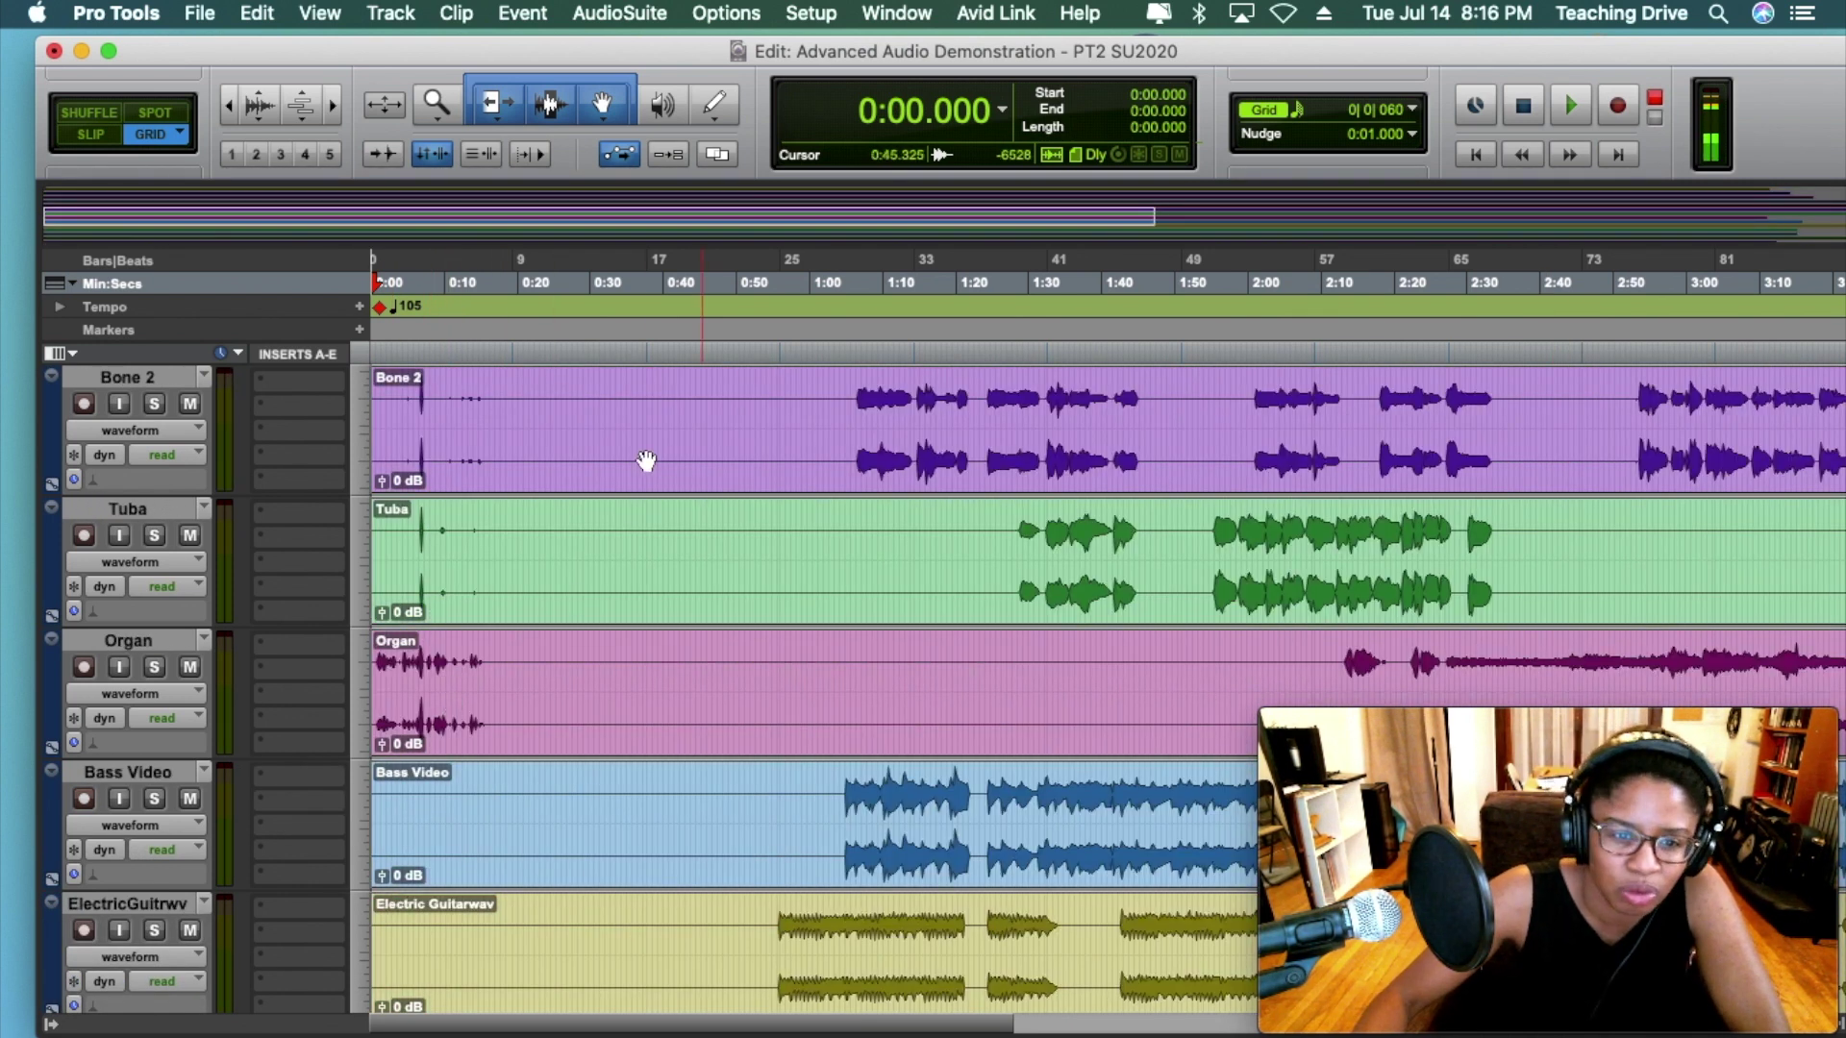
pyautogui.scroll(10, 534, 471)
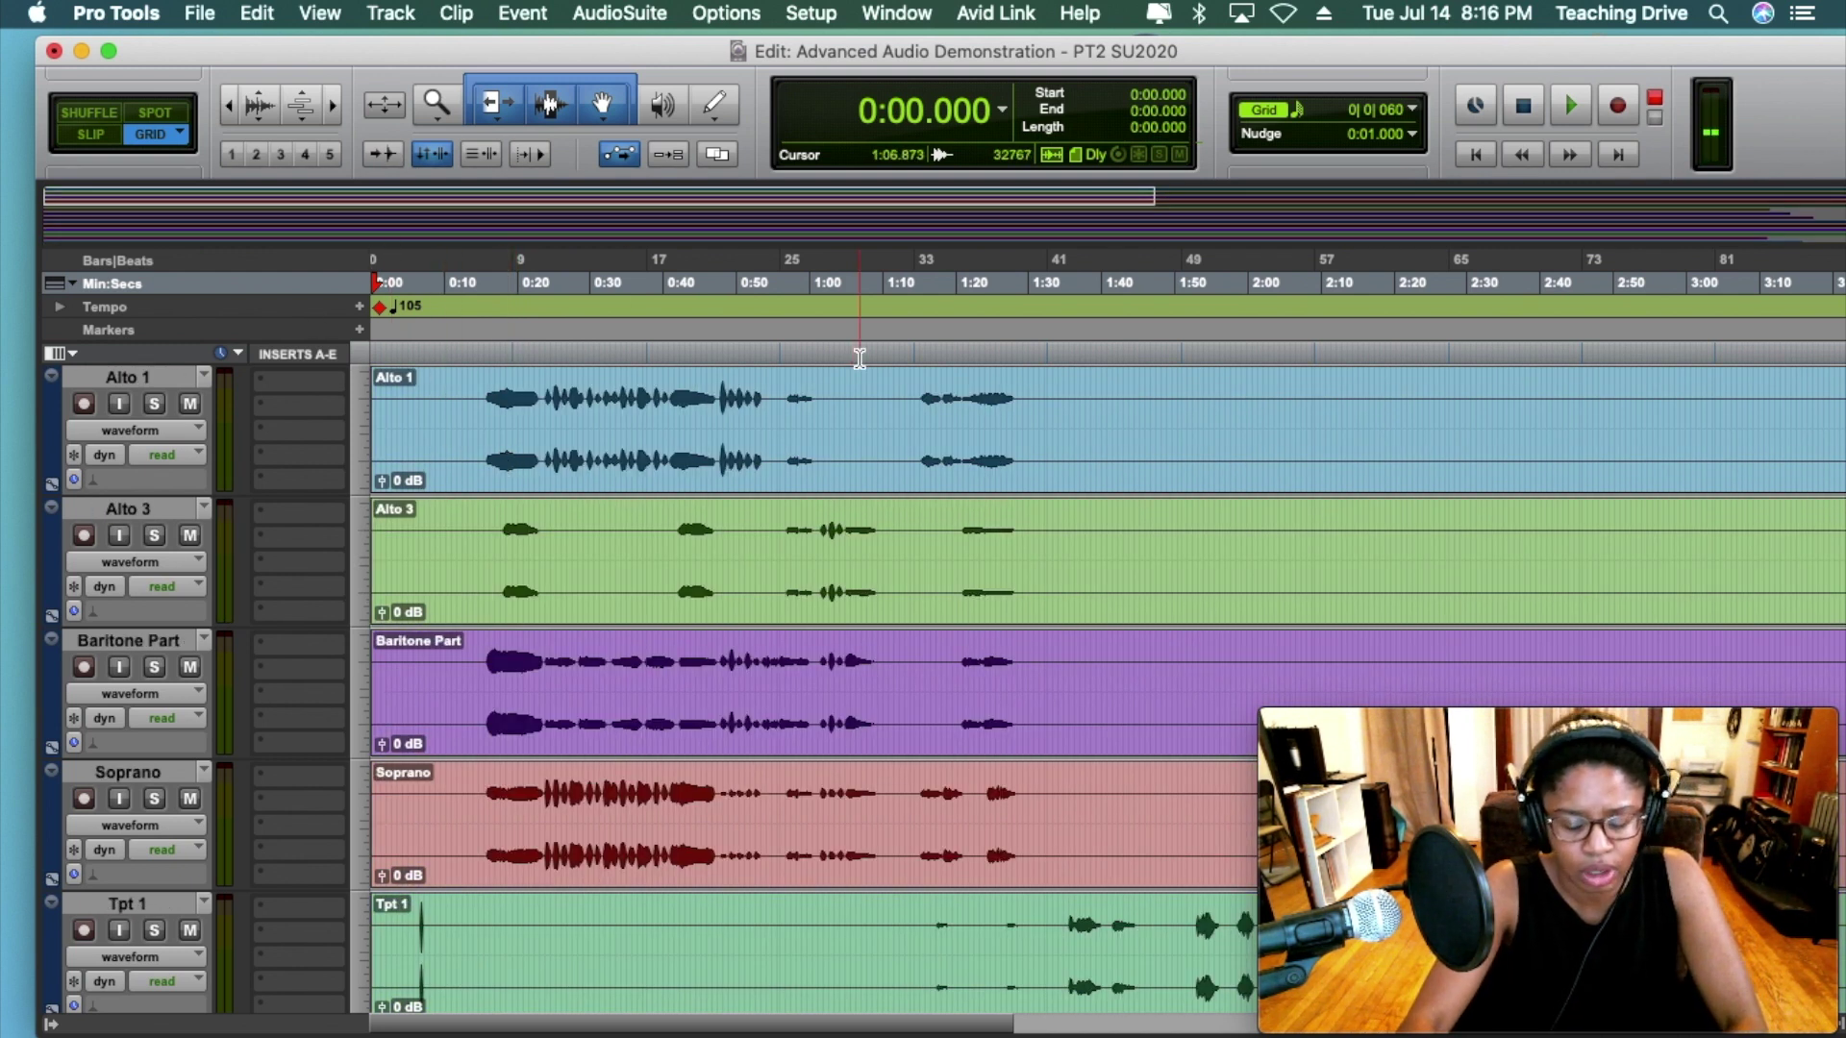
# Zoom the timeline in horizontally on the session's opening and examine every track for material before the first vocal entry
pyautogui.press('super+equal')
pyautogui.press('super+equal')
pyautogui.press('super+bracketright')
pyautogui.press('super+bracketright')
pyautogui.press('super+bracketright')
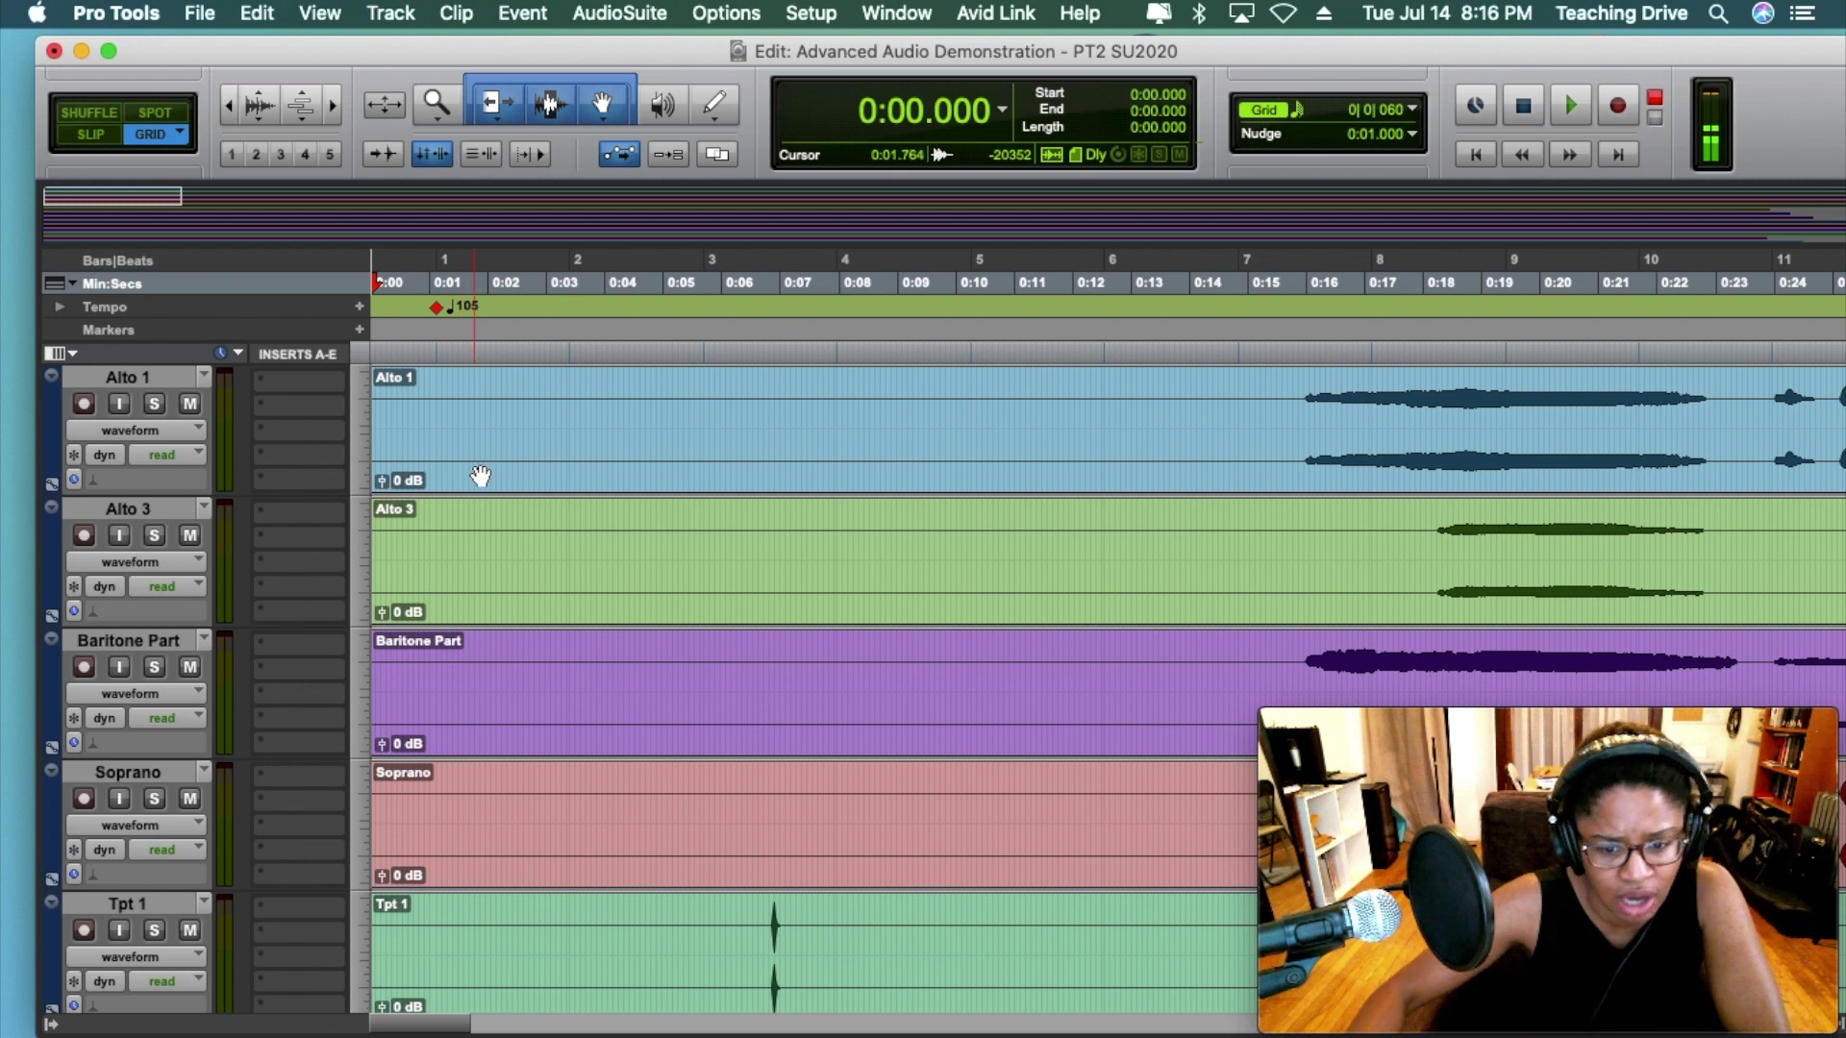
pyautogui.scroll(-10, 790, 773)
pyautogui.scroll(10, 878, 746)
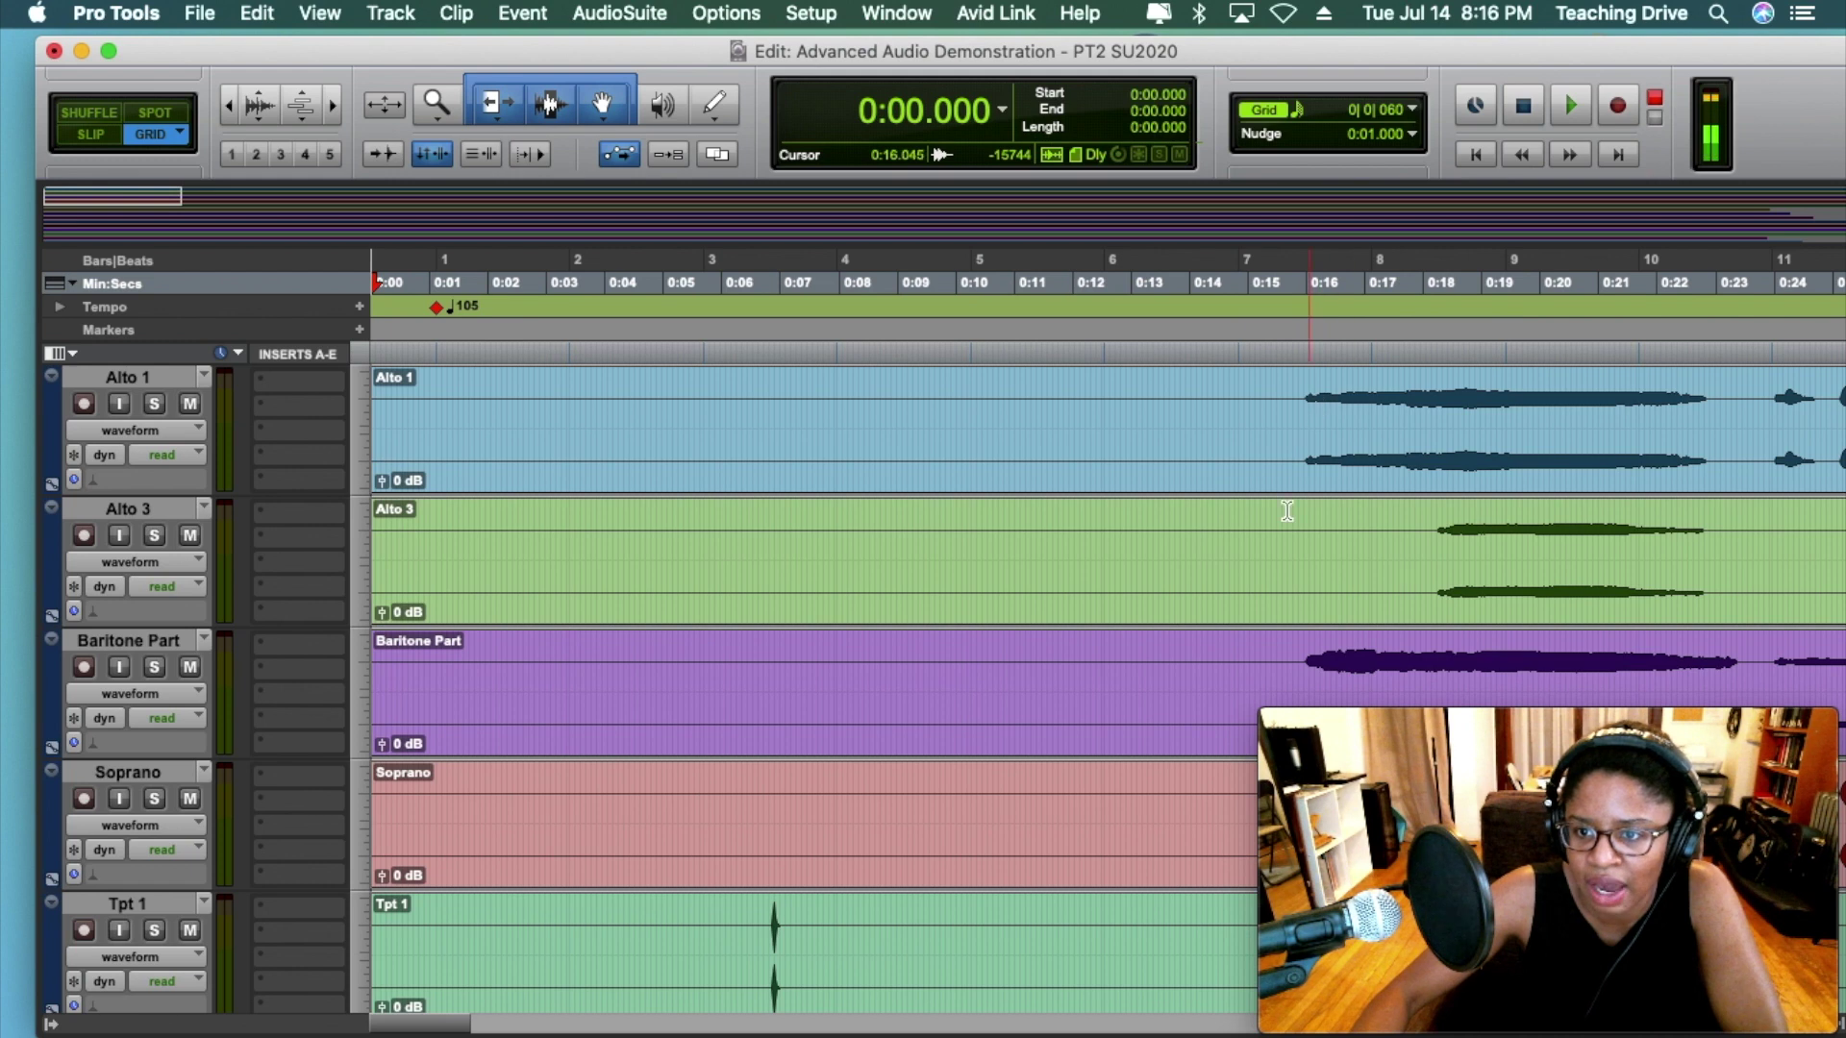
pyautogui.scroll(-15, 1286, 511)
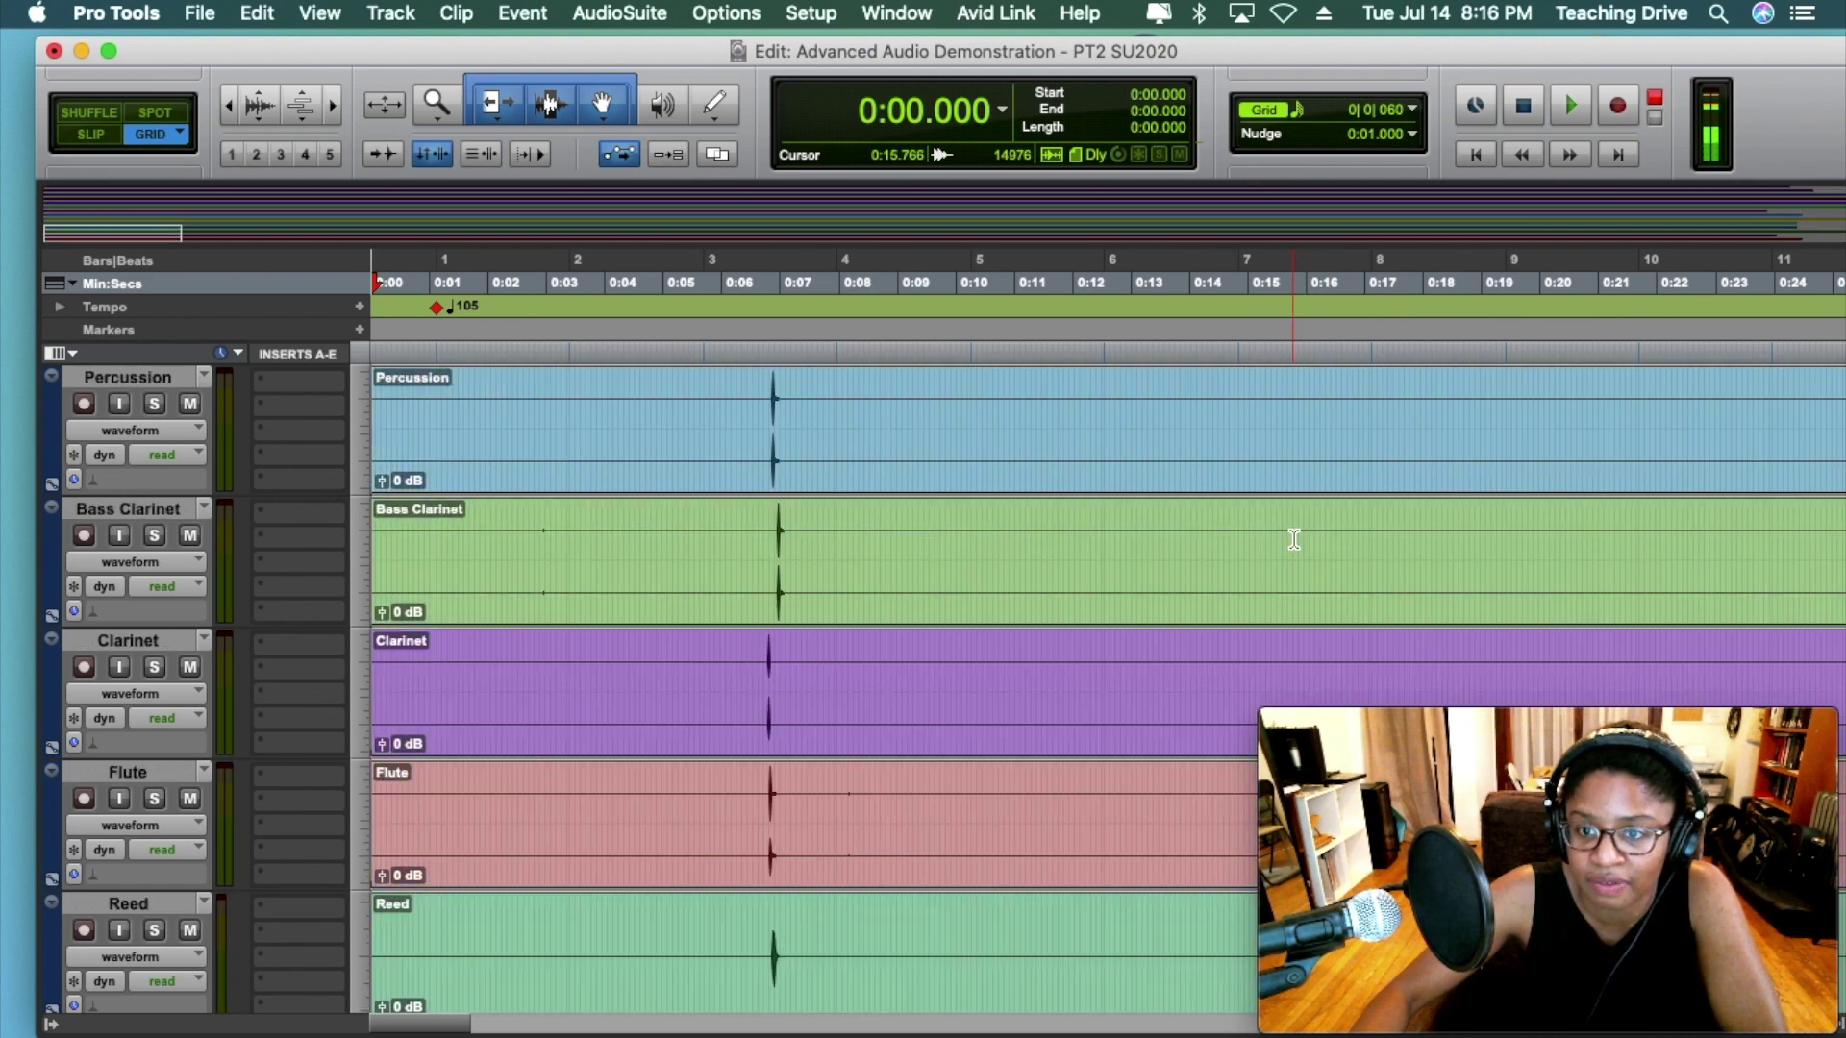
pyautogui.scroll(-5, 1294, 539)
pyautogui.scroll(12, 1294, 540)
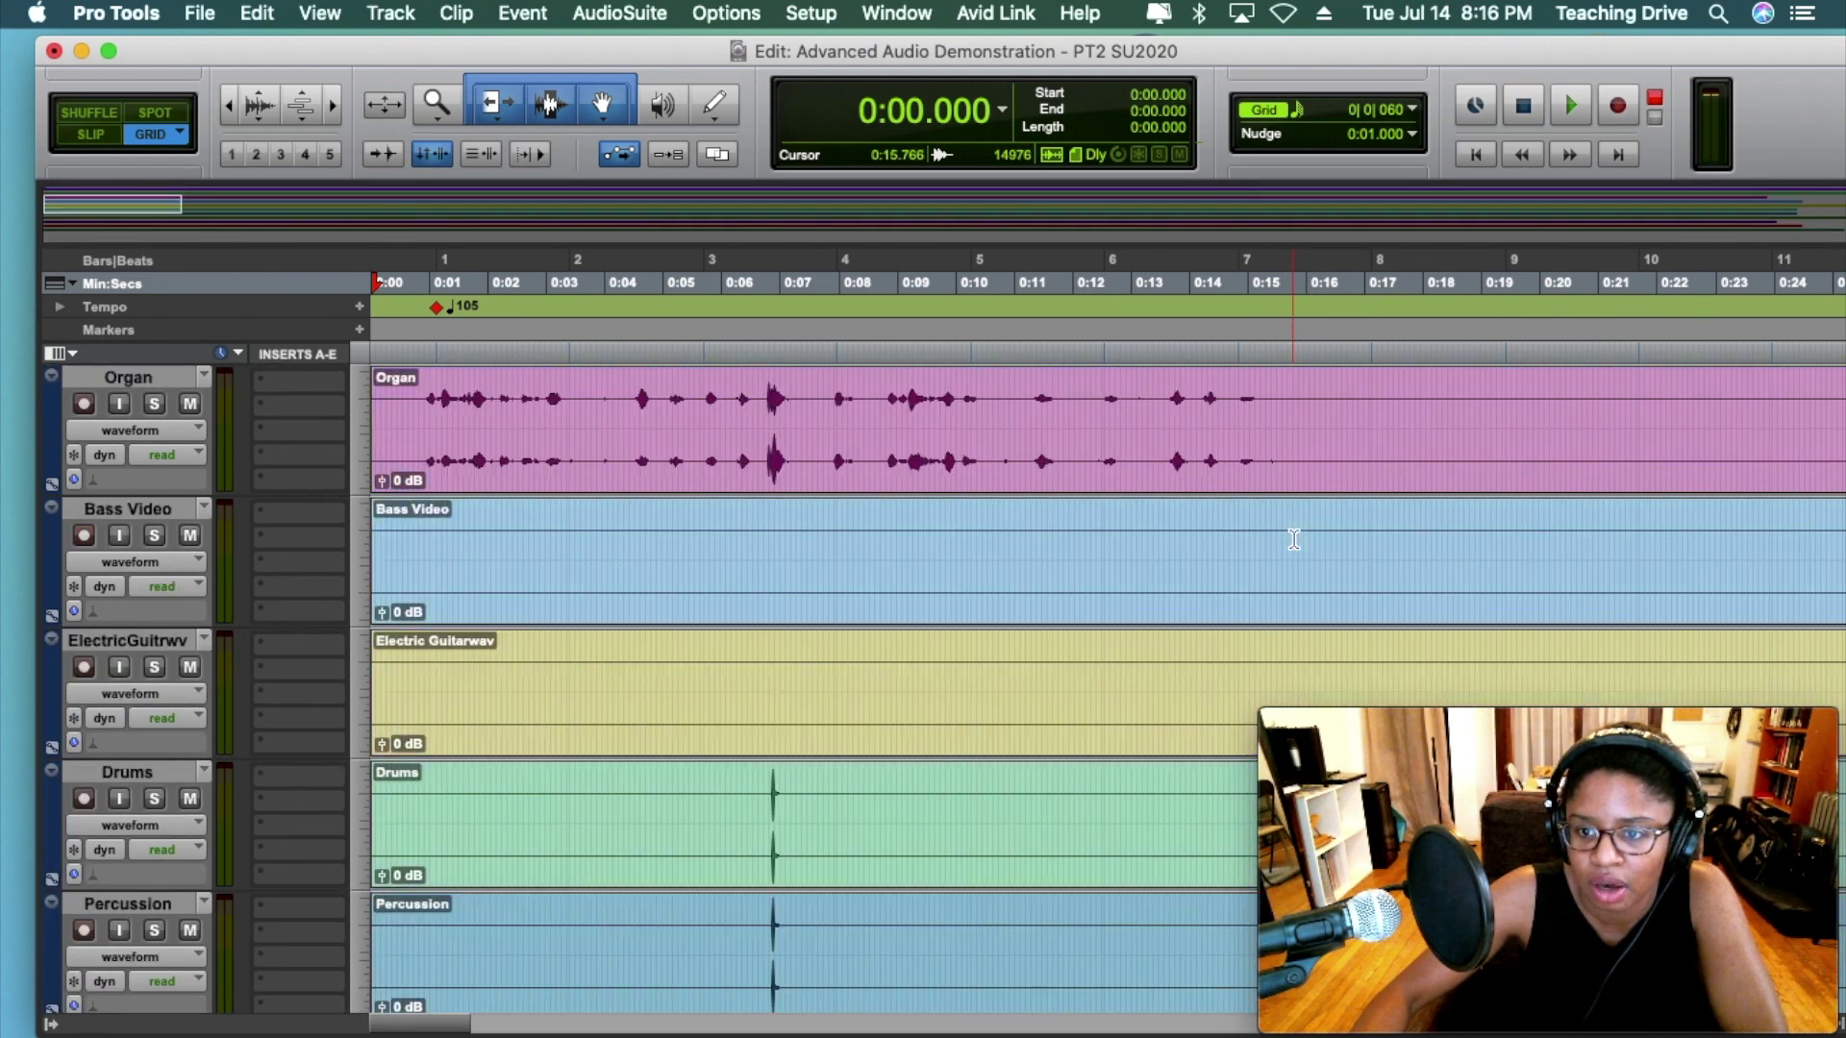
pyautogui.scroll(-5, 1294, 540)
pyautogui.scroll(11, 1294, 541)
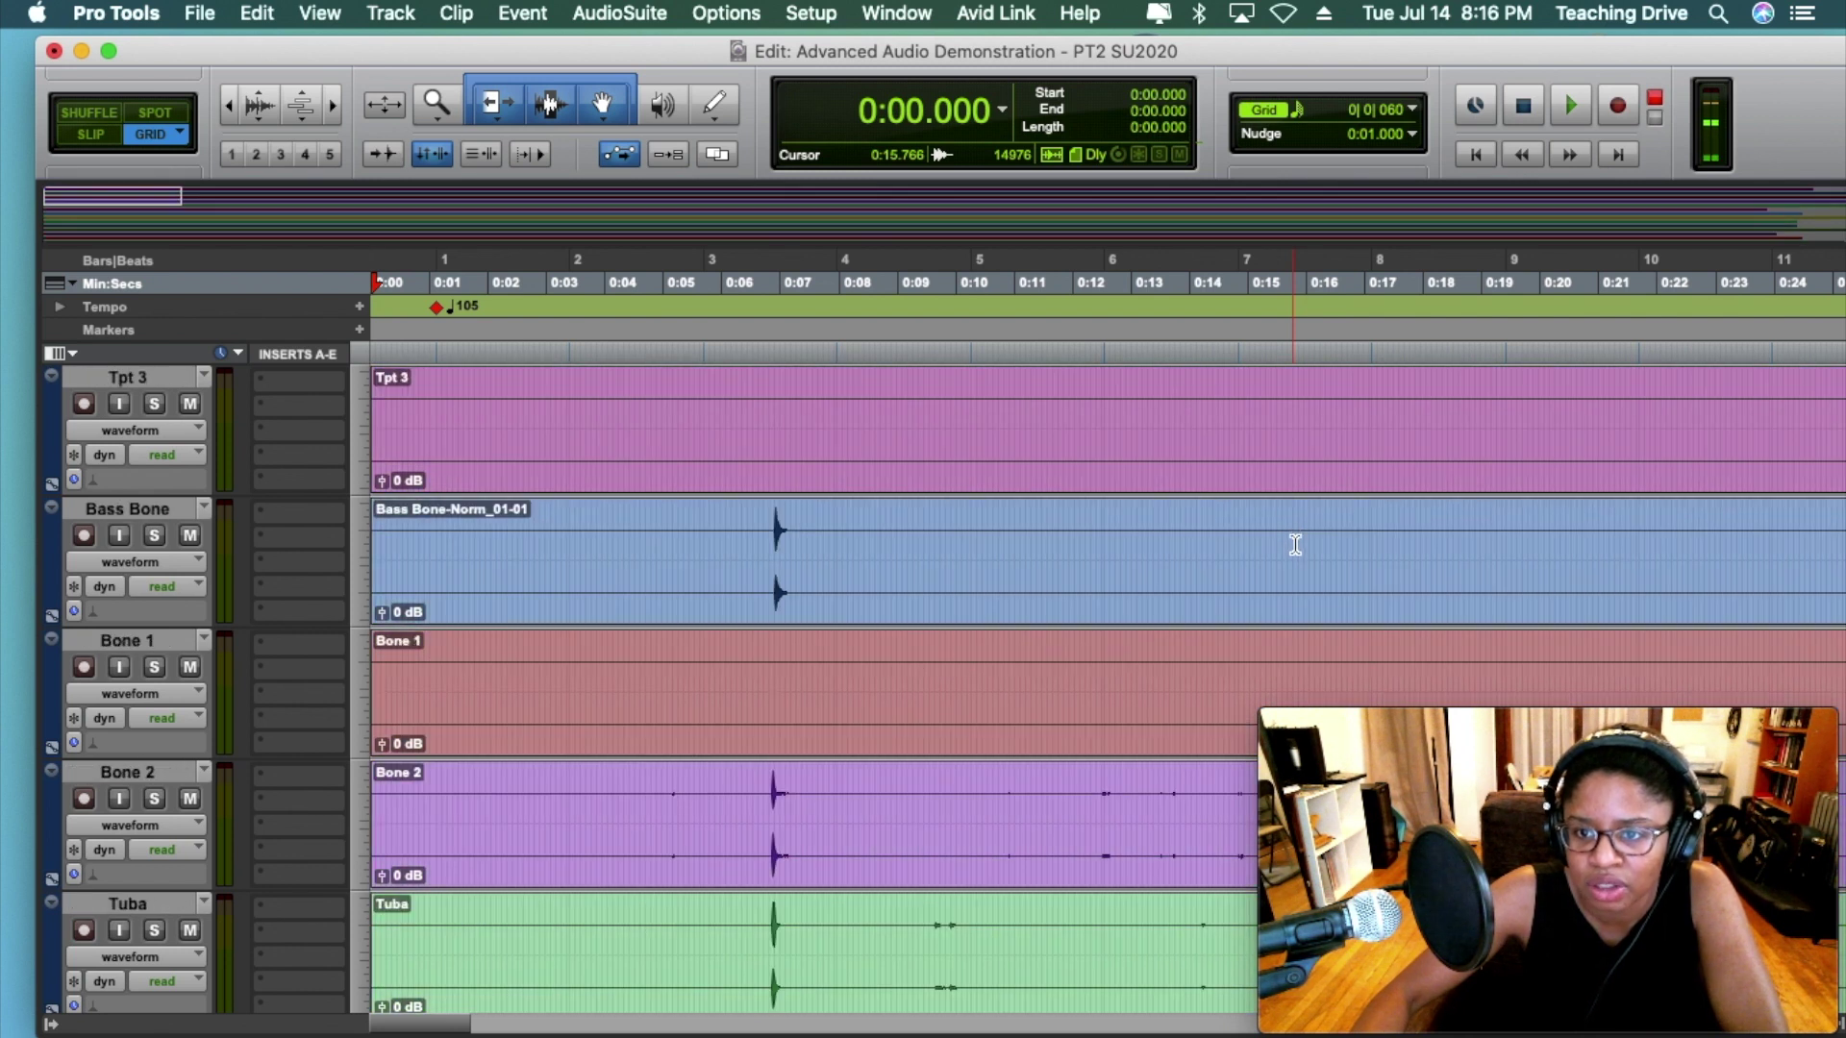
pyautogui.scroll(-5, 1295, 545)
pyautogui.scroll(10, 1291, 541)
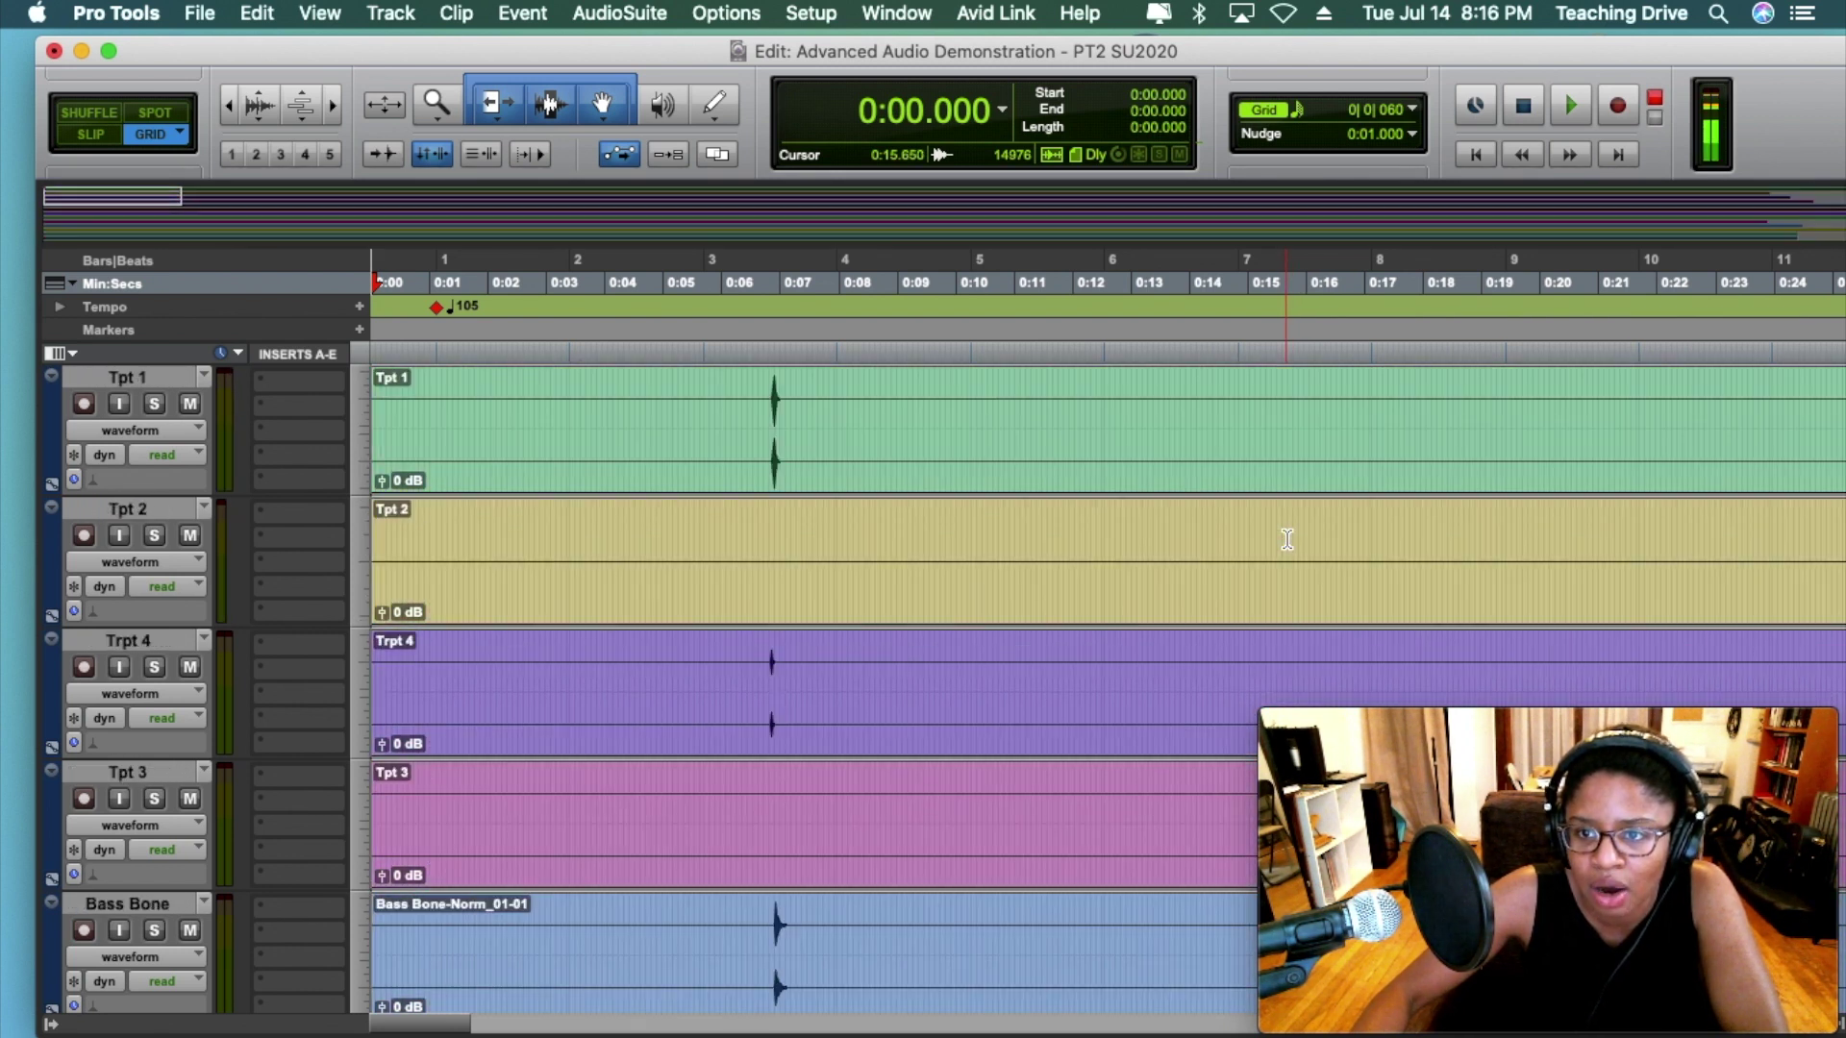
pyautogui.scroll(-3, 1287, 539)
pyautogui.scroll(10, 1285, 539)
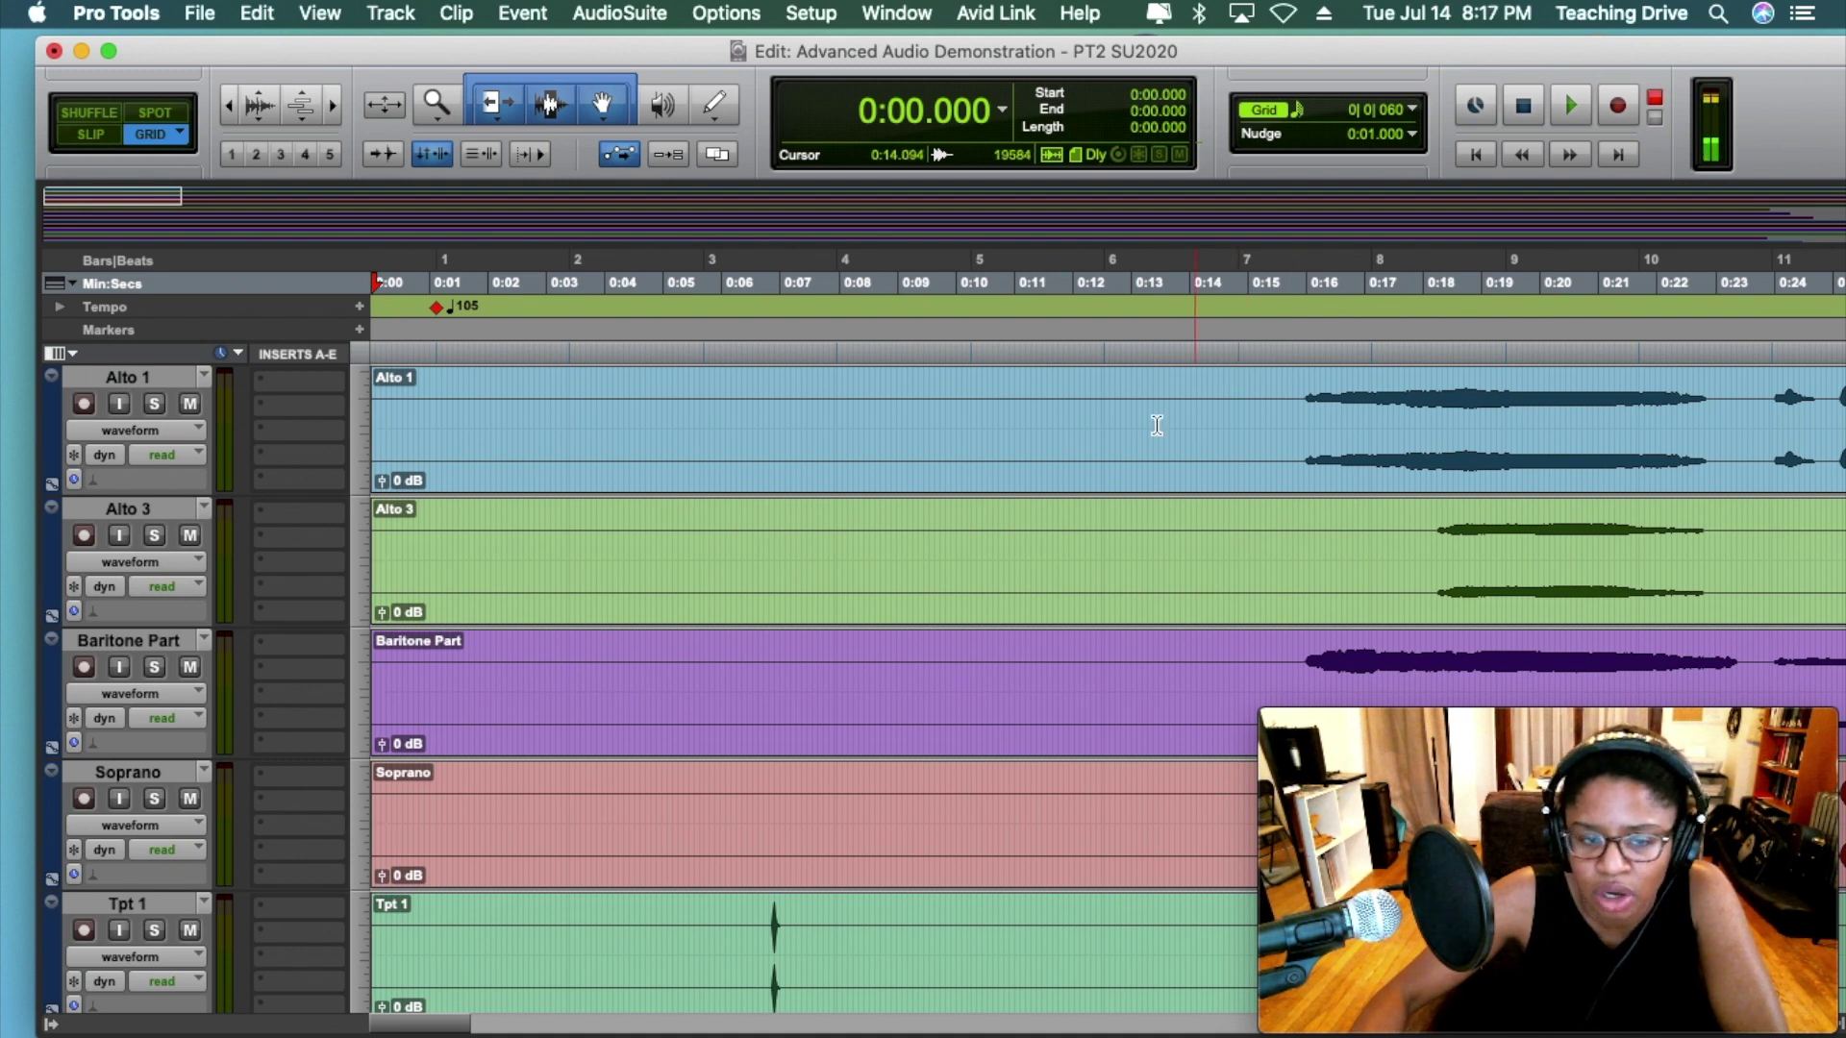
# Enable the <ALL> edit group and trim the start of every audio clip to bar 7, at 0:14.828
pyautogui.click(51, 1025)
pyautogui.click(139, 781)
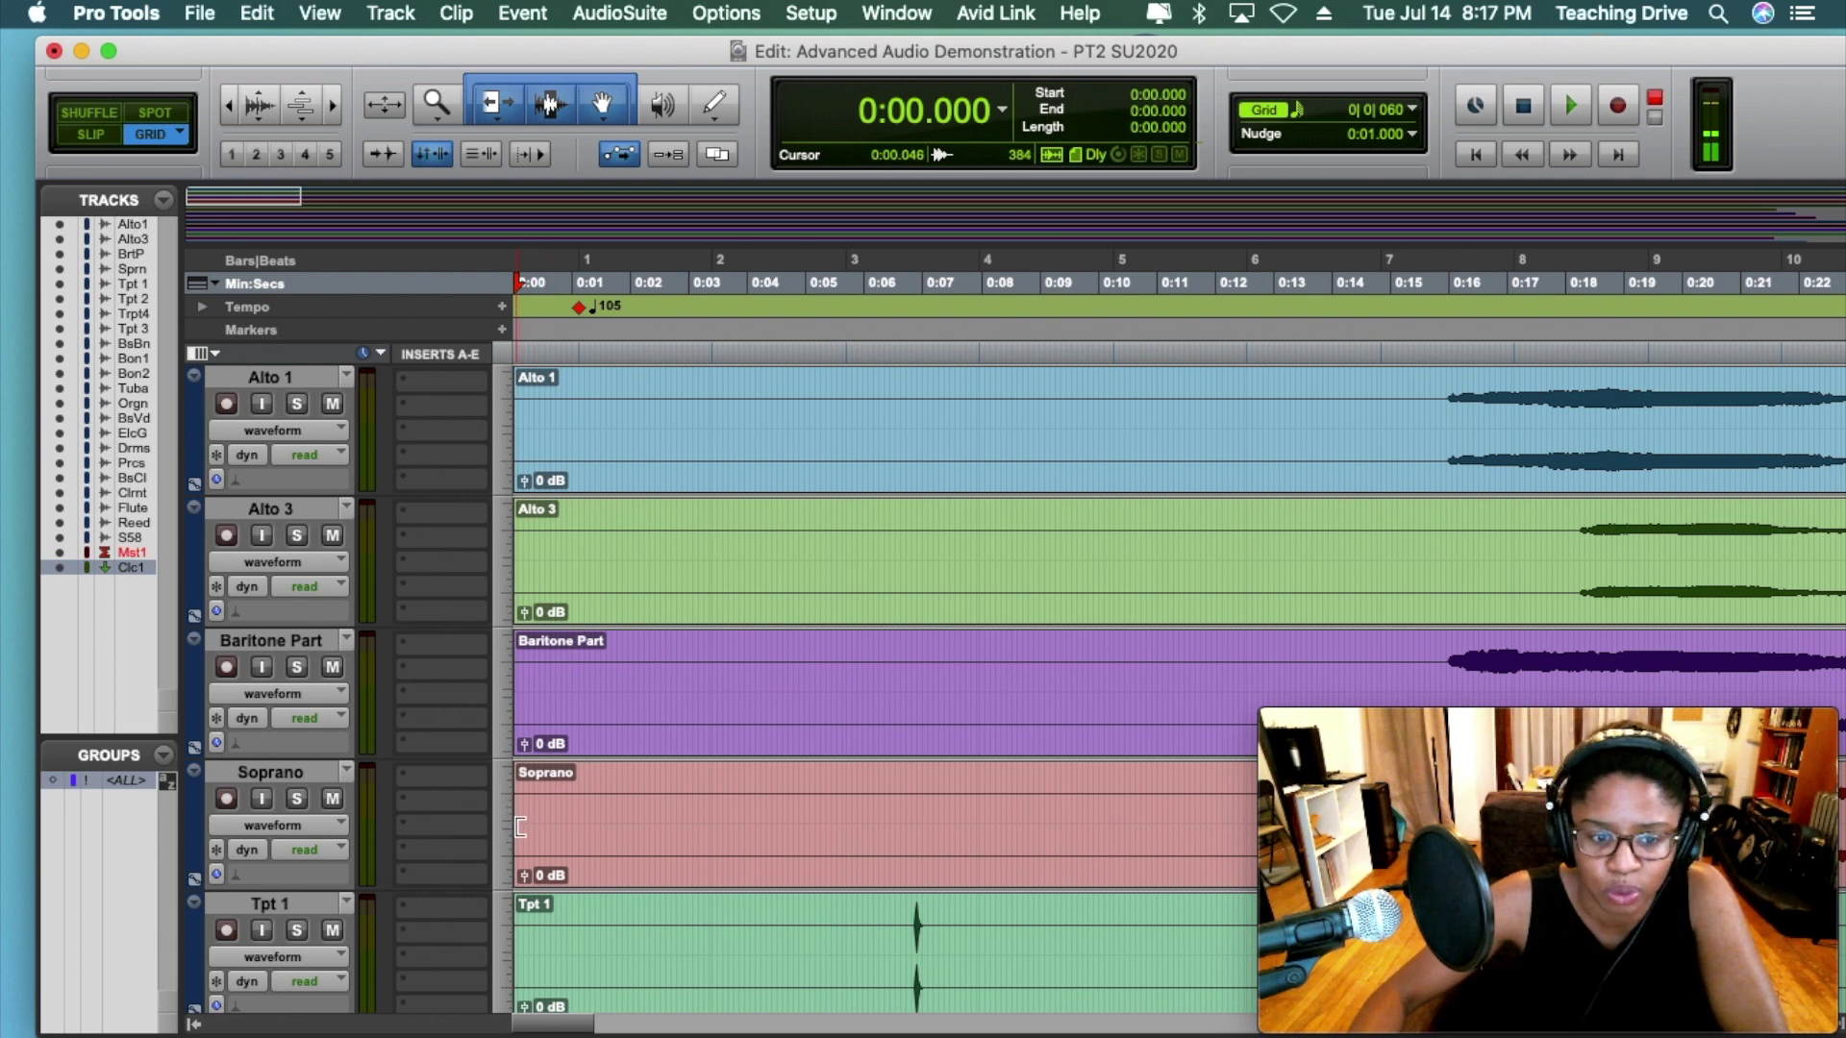
pyautogui.moveTo(516, 826); pyautogui.dragTo(1378, 777)
pyautogui.moveTo(556, 1023); pyautogui.dragTo(587, 1025)
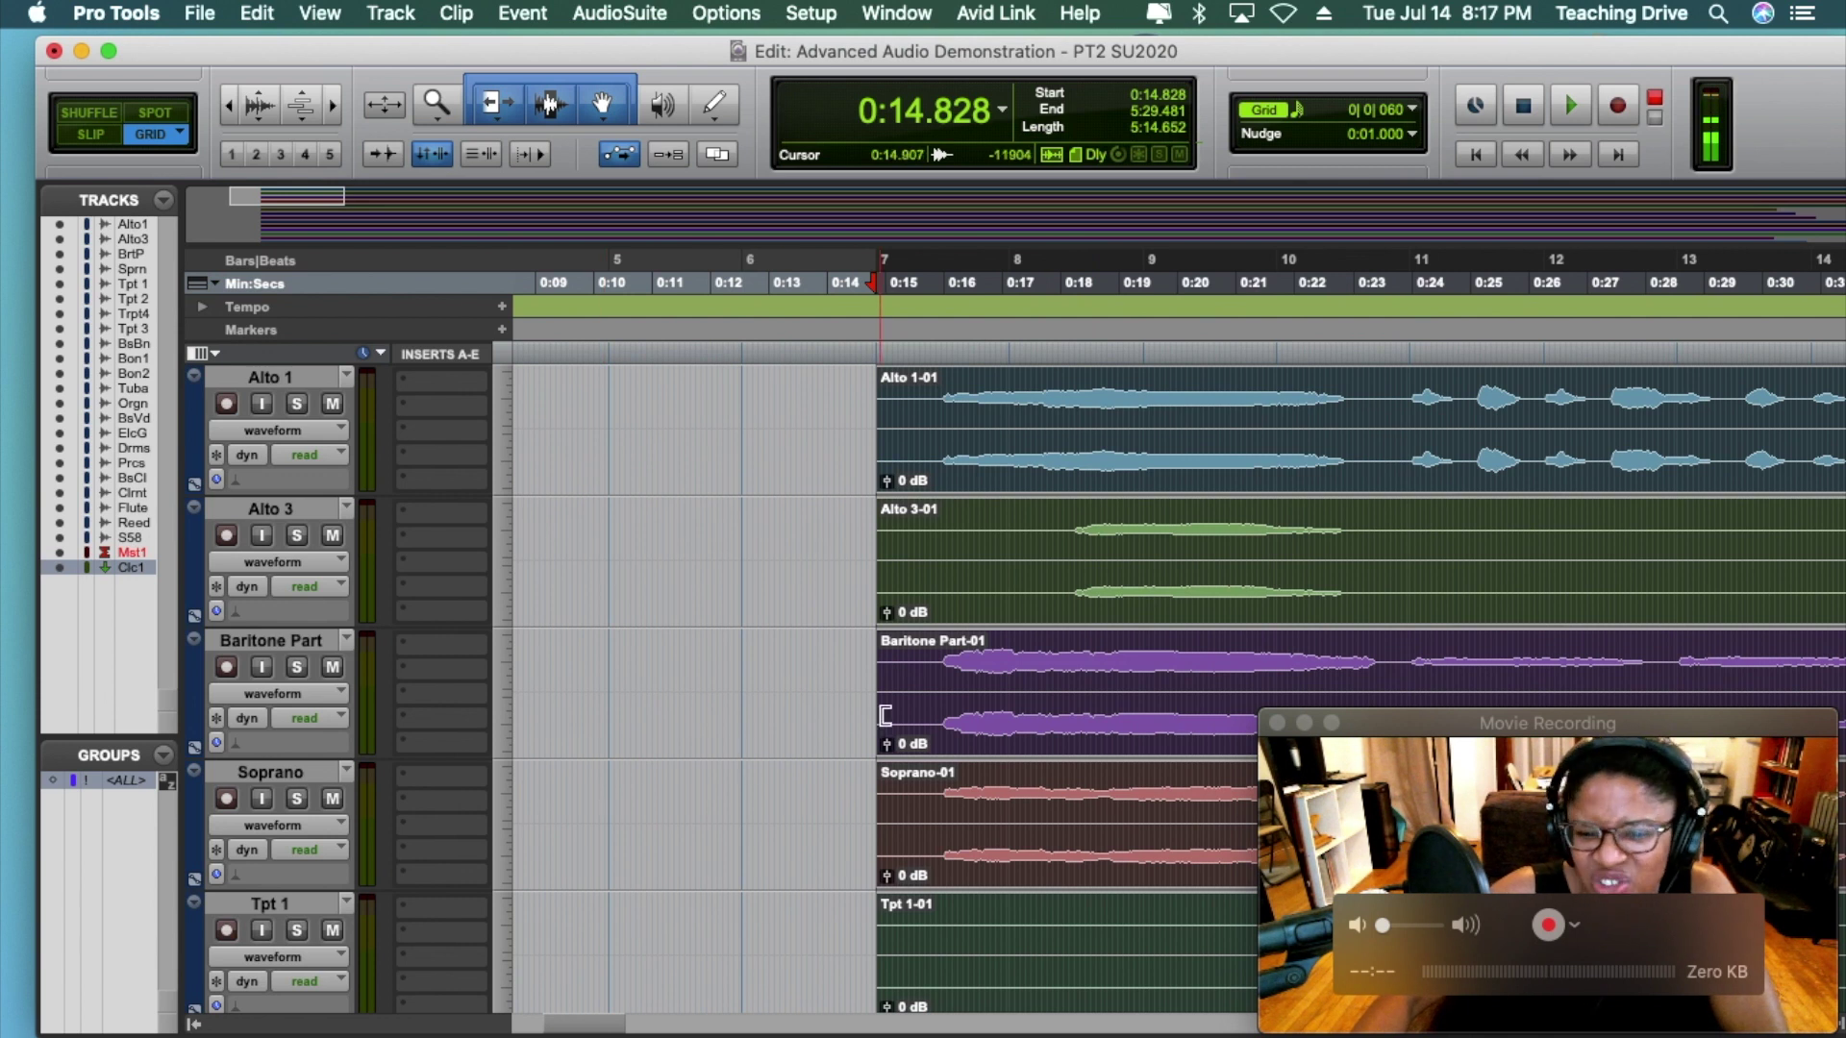
pyautogui.click(193, 1025)
# Examine the trimmed clip starts across the remaining tracks, down to the click track, and the empty space before them
pyautogui.scroll(-10, 758, 839)
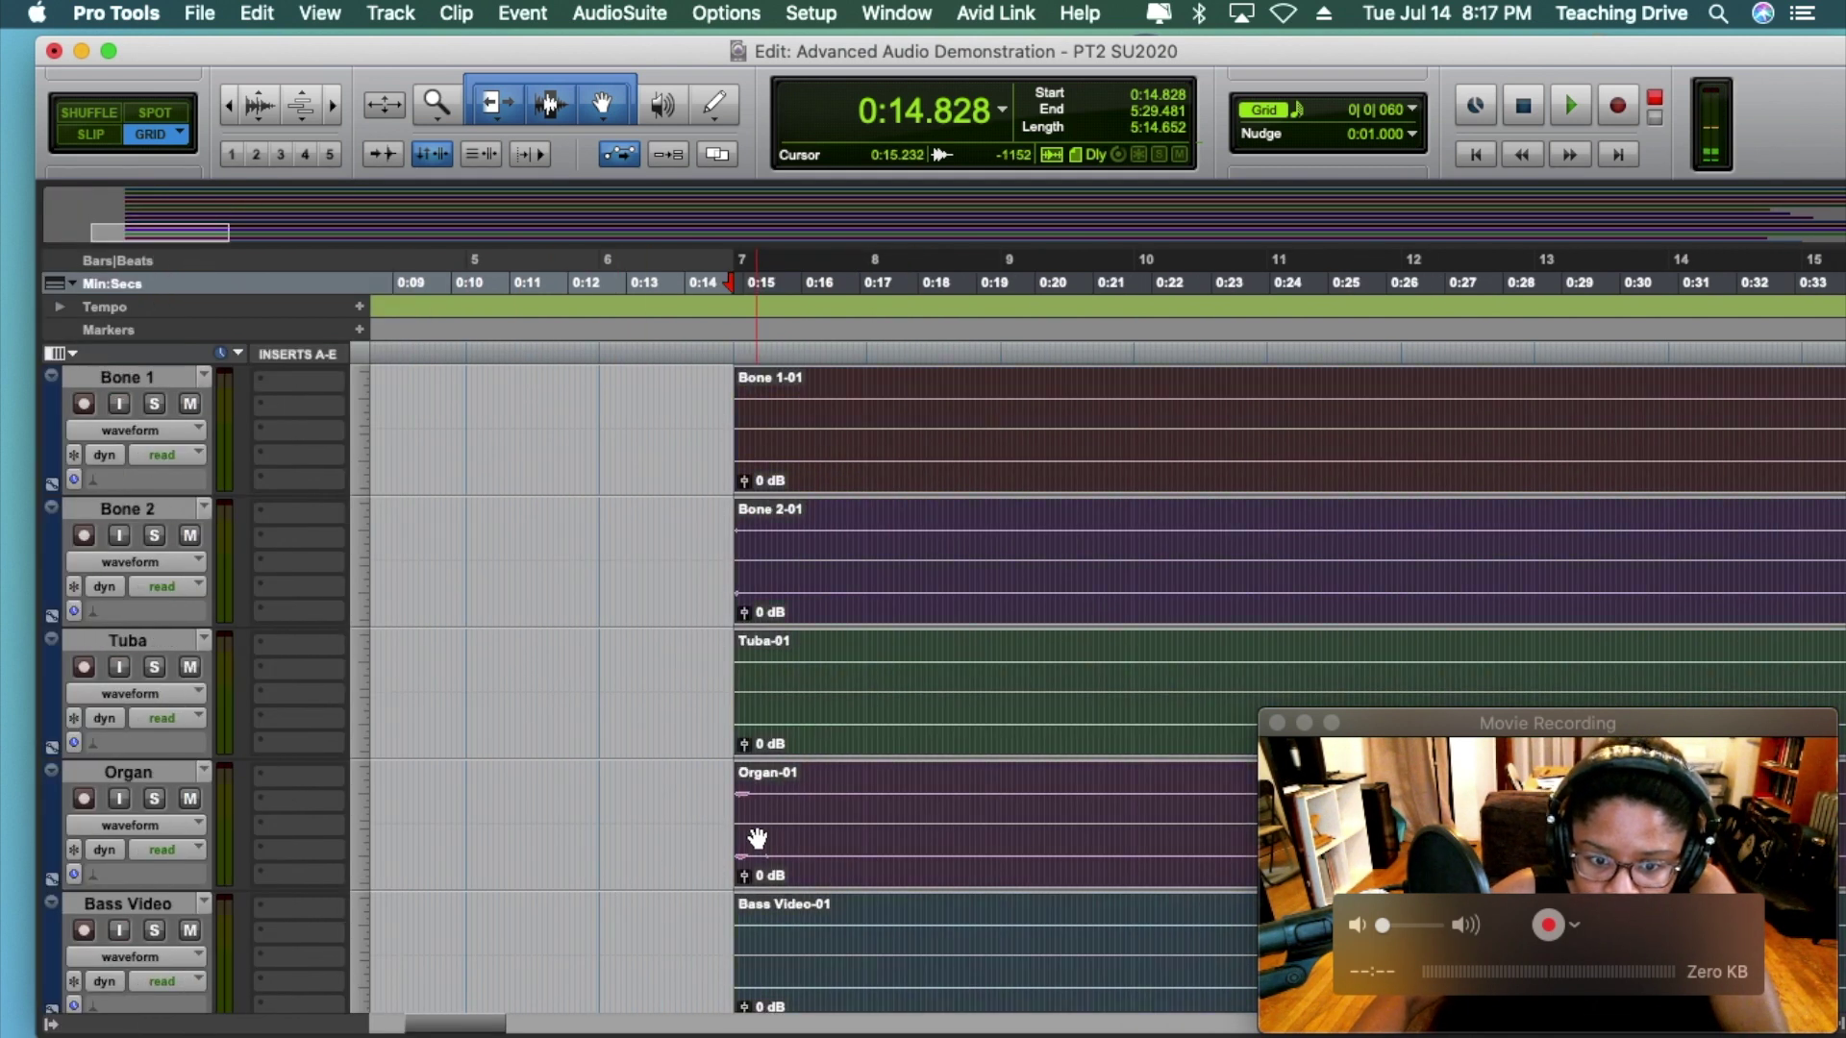
pyautogui.scroll(-15, 757, 840)
pyautogui.scroll(5, 757, 839)
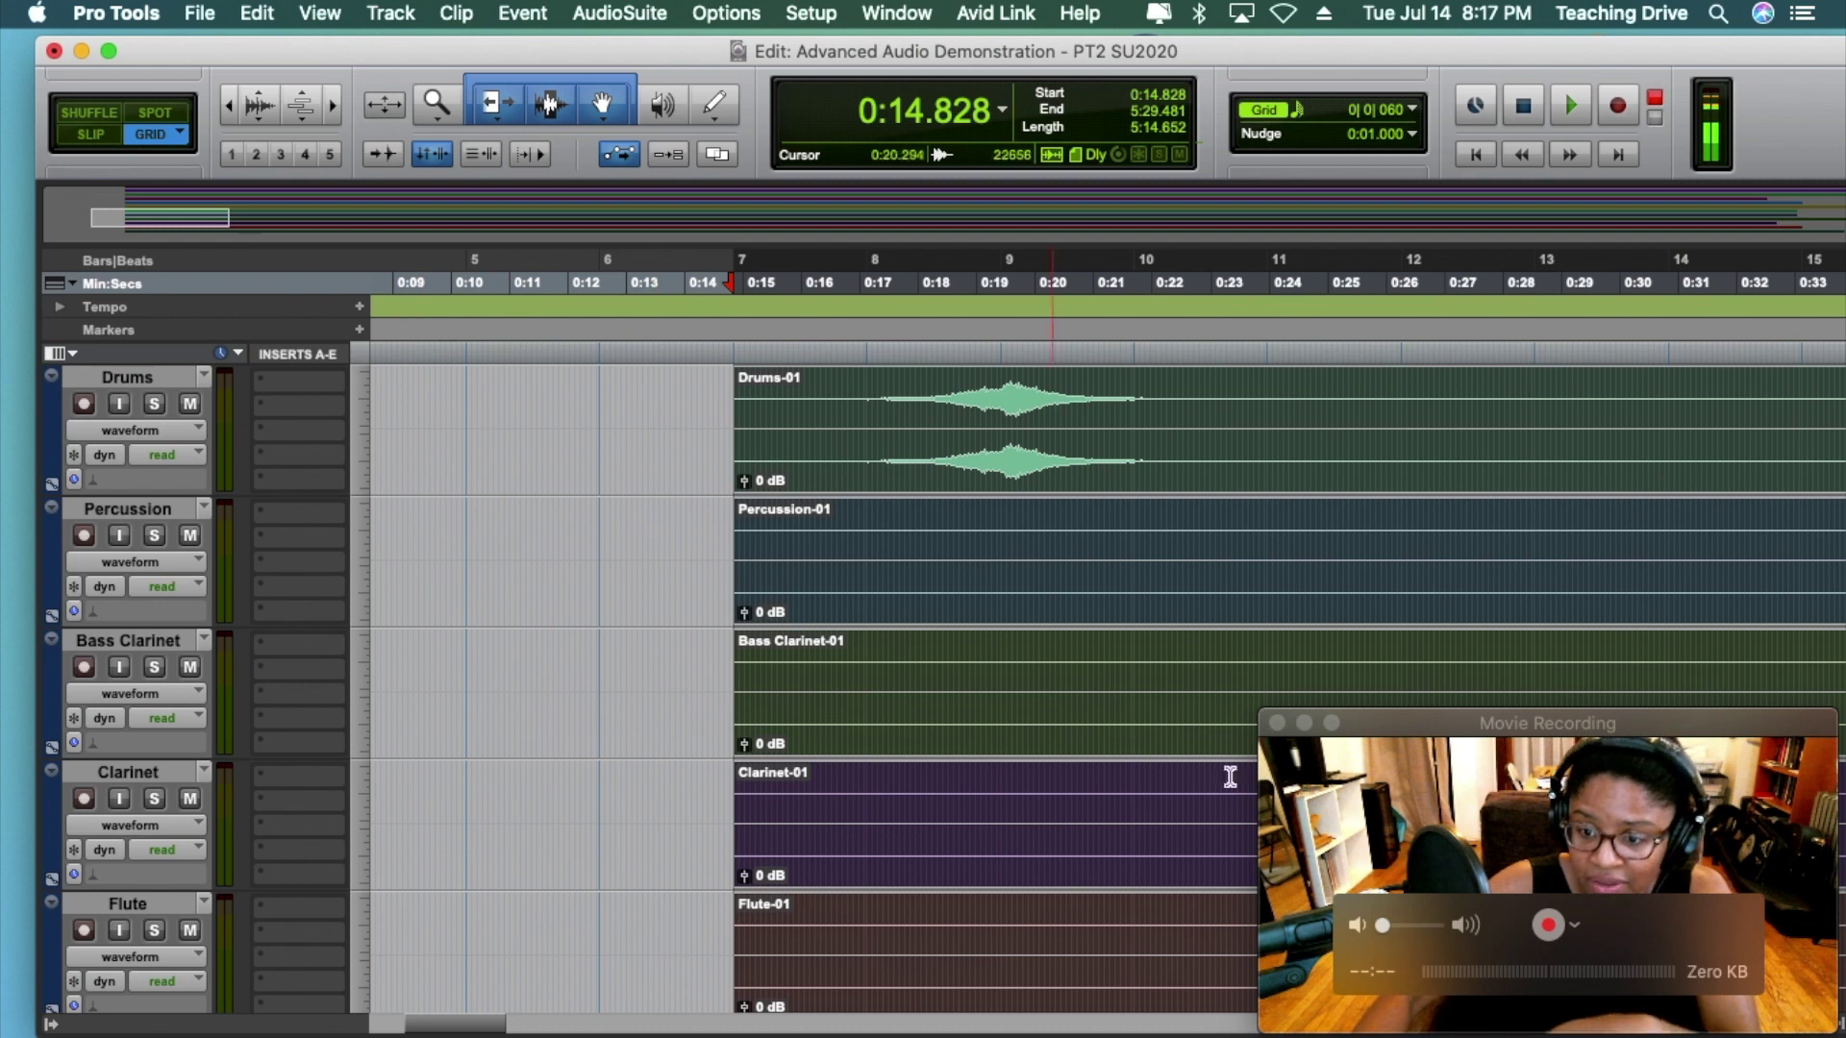
pyautogui.click(1433, 873)
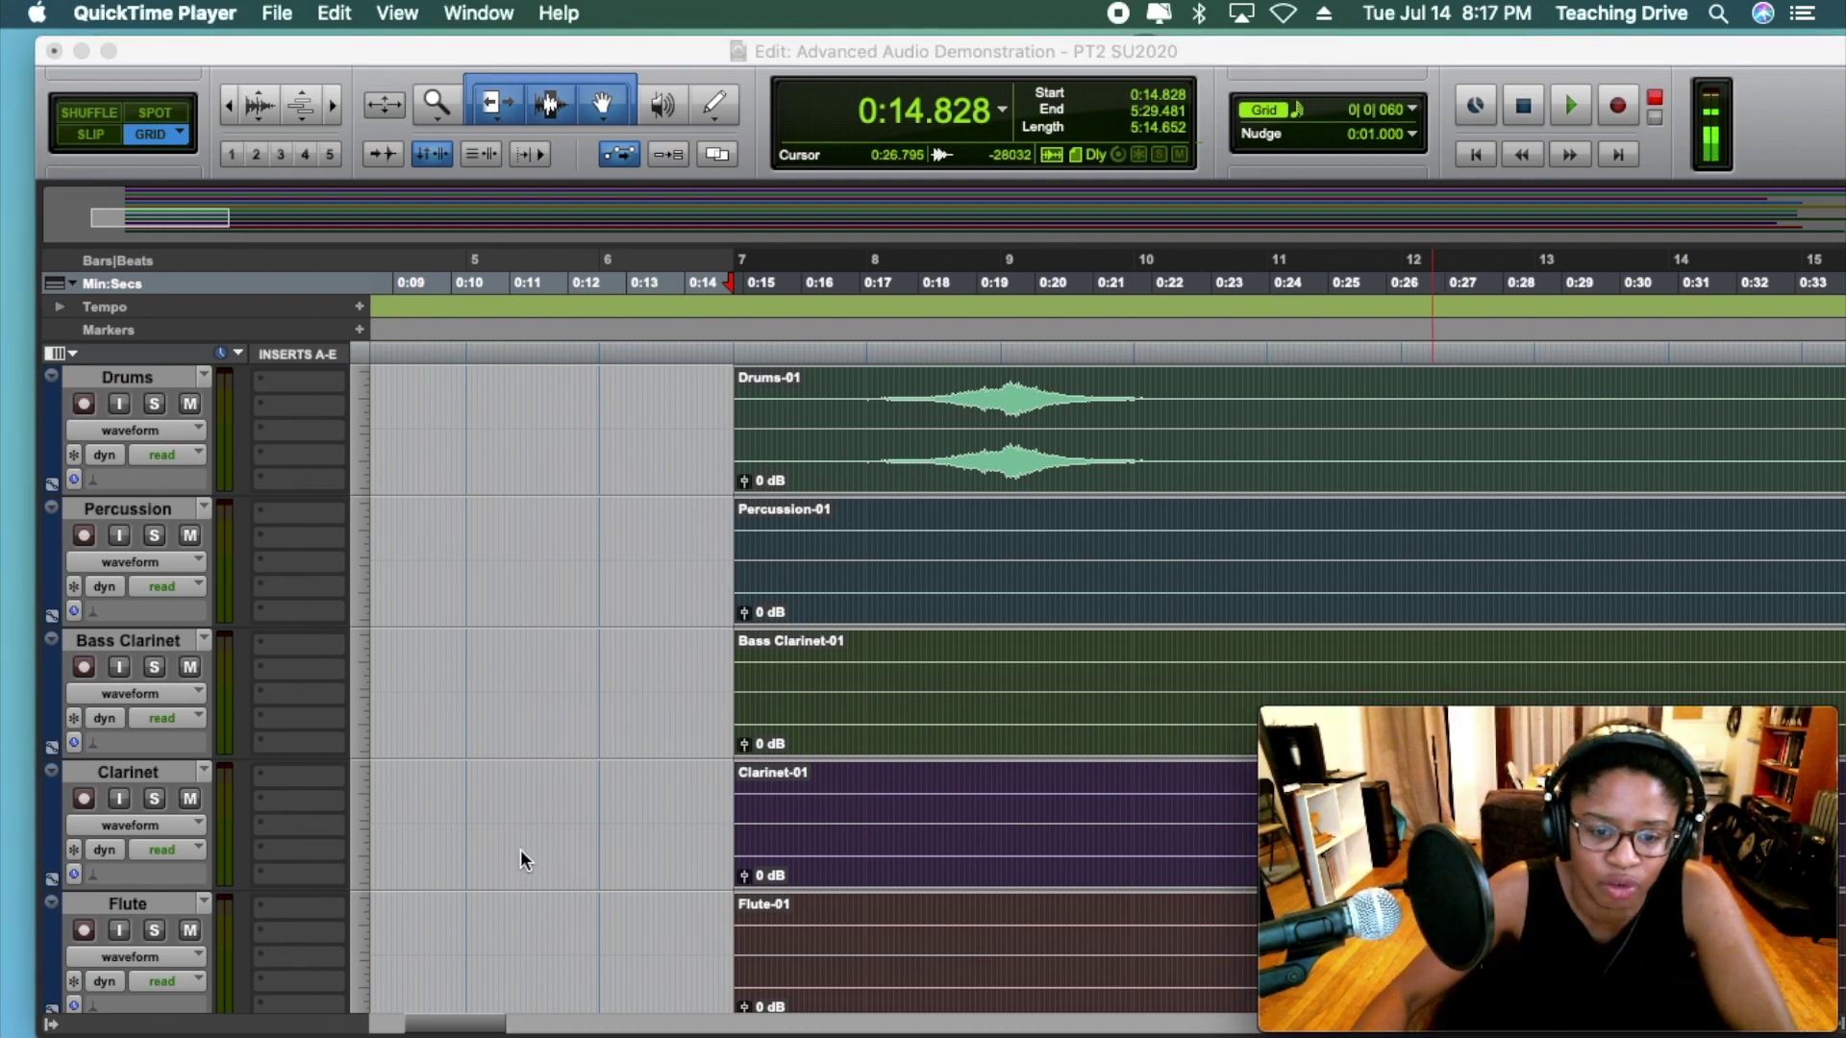
pyautogui.moveTo(479, 1025); pyautogui.dragTo(310, 1026)
pyautogui.scroll(-5, 182, 979)
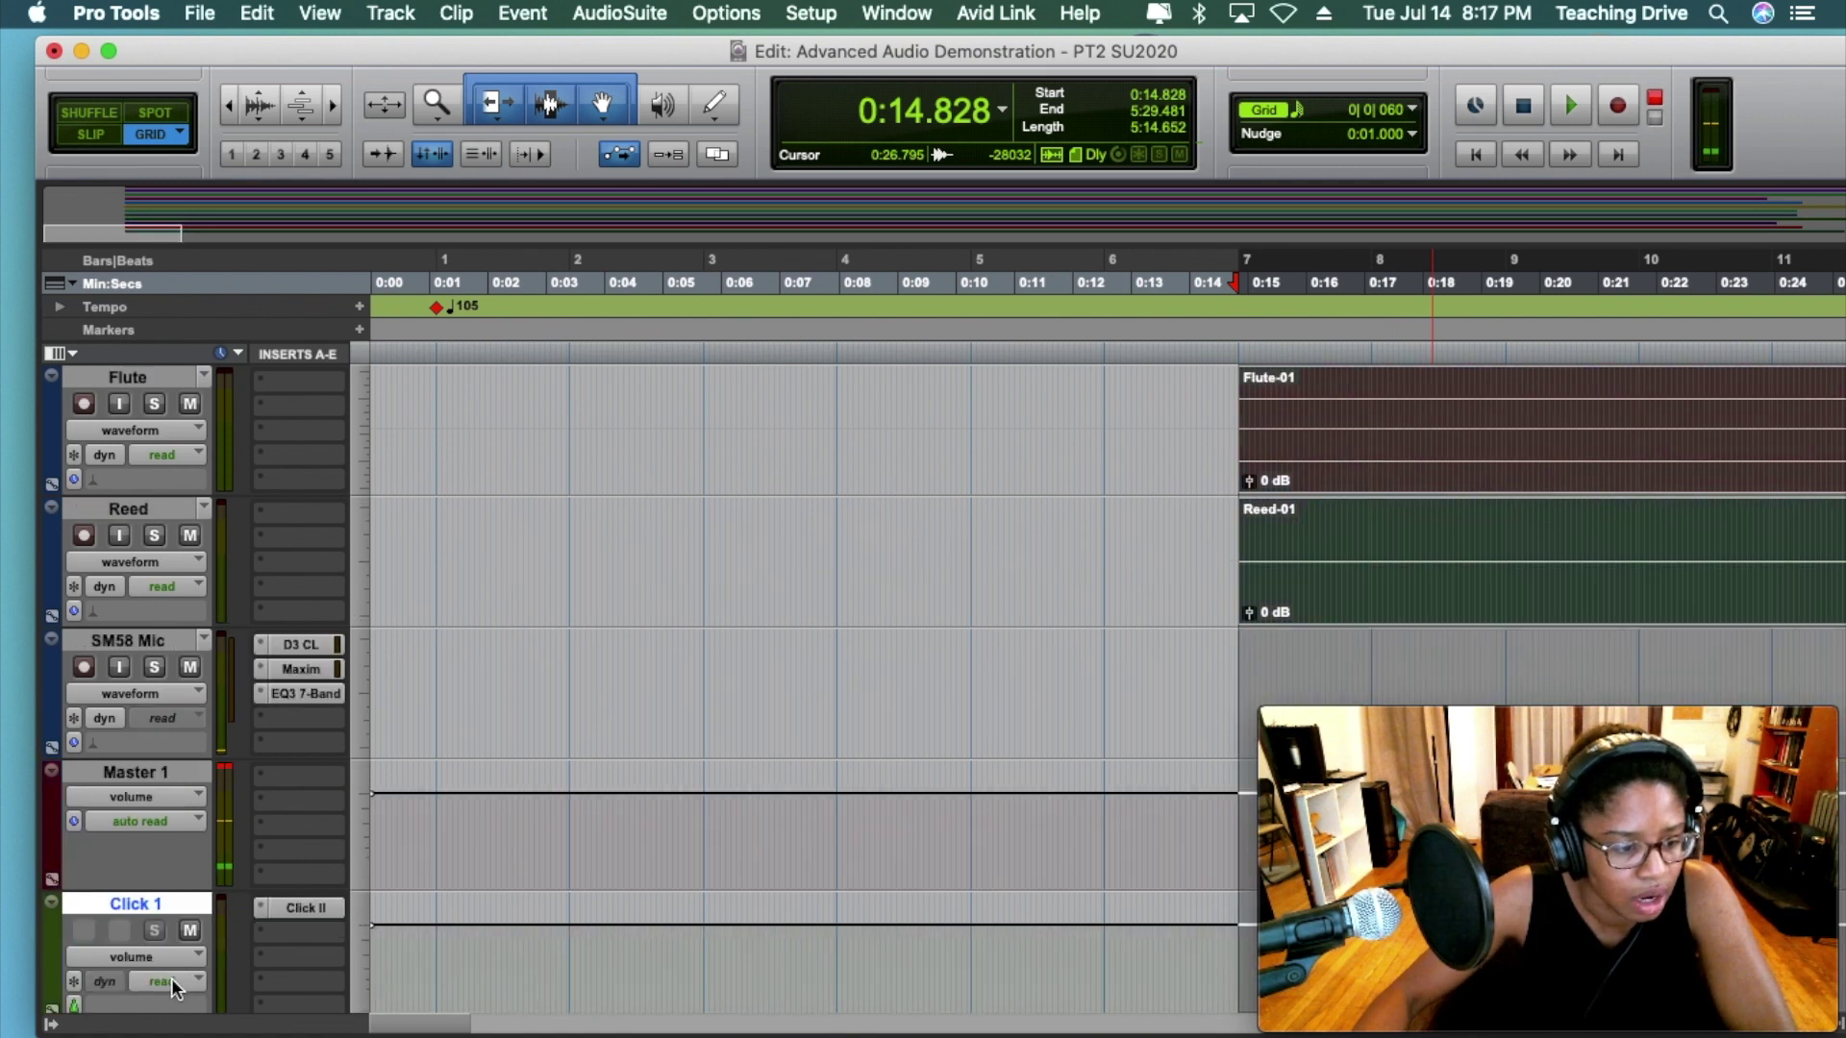
pyautogui.click(52, 1024)
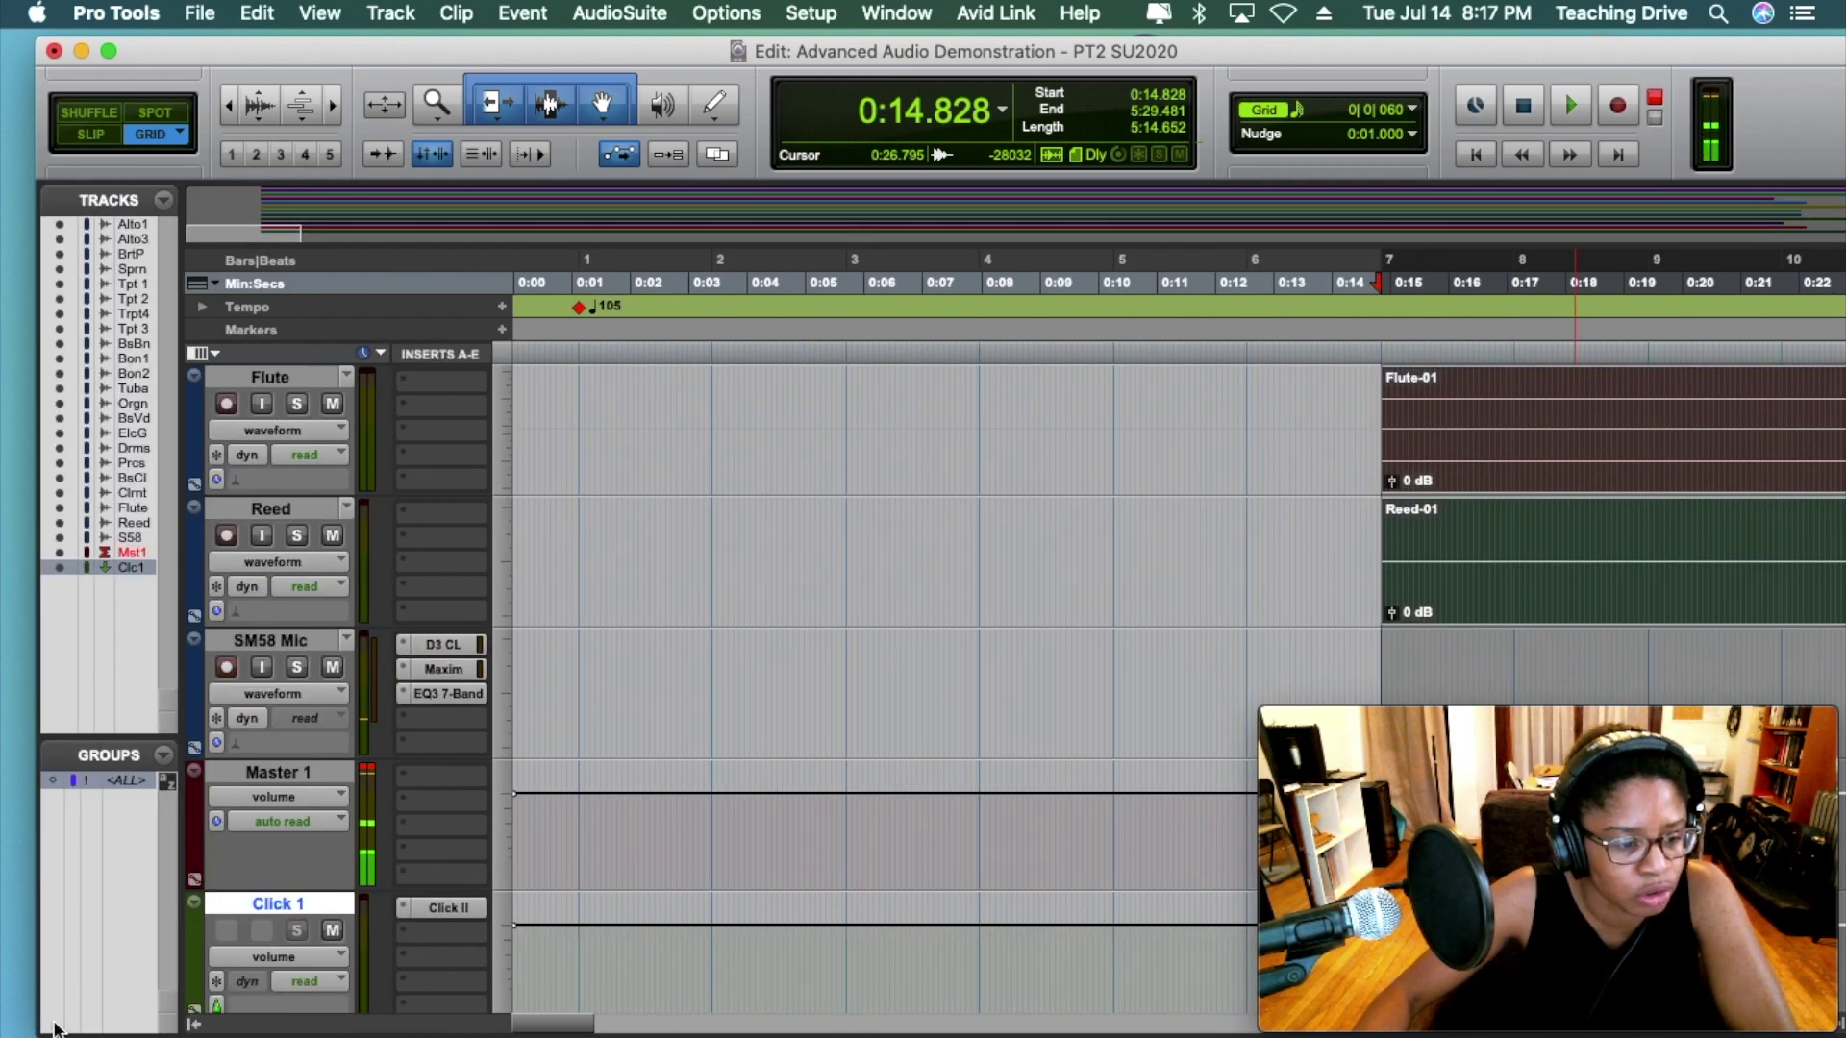
pyautogui.click(194, 1025)
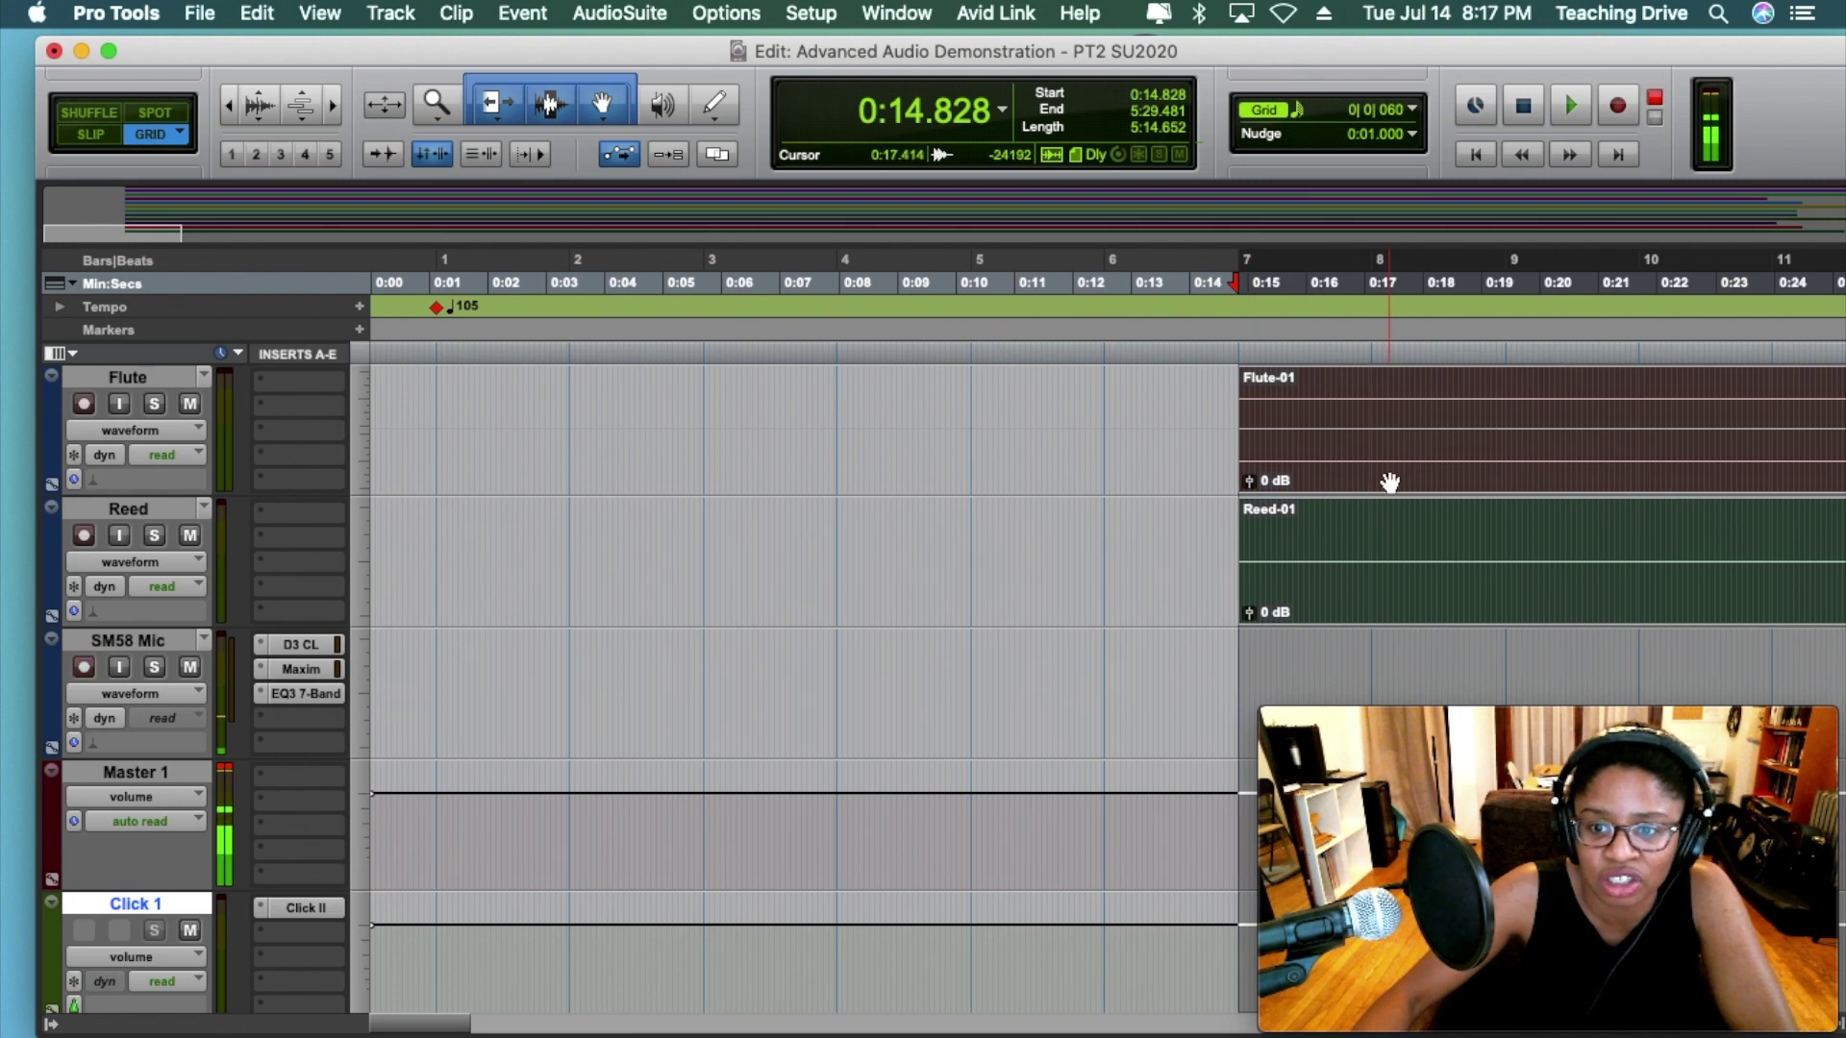
# Move all the trimmed clips together to the start of the timeline, at 0:00.007, and clear the selection
pyautogui.moveTo(1391, 482); pyautogui.dragTo(437, 486)
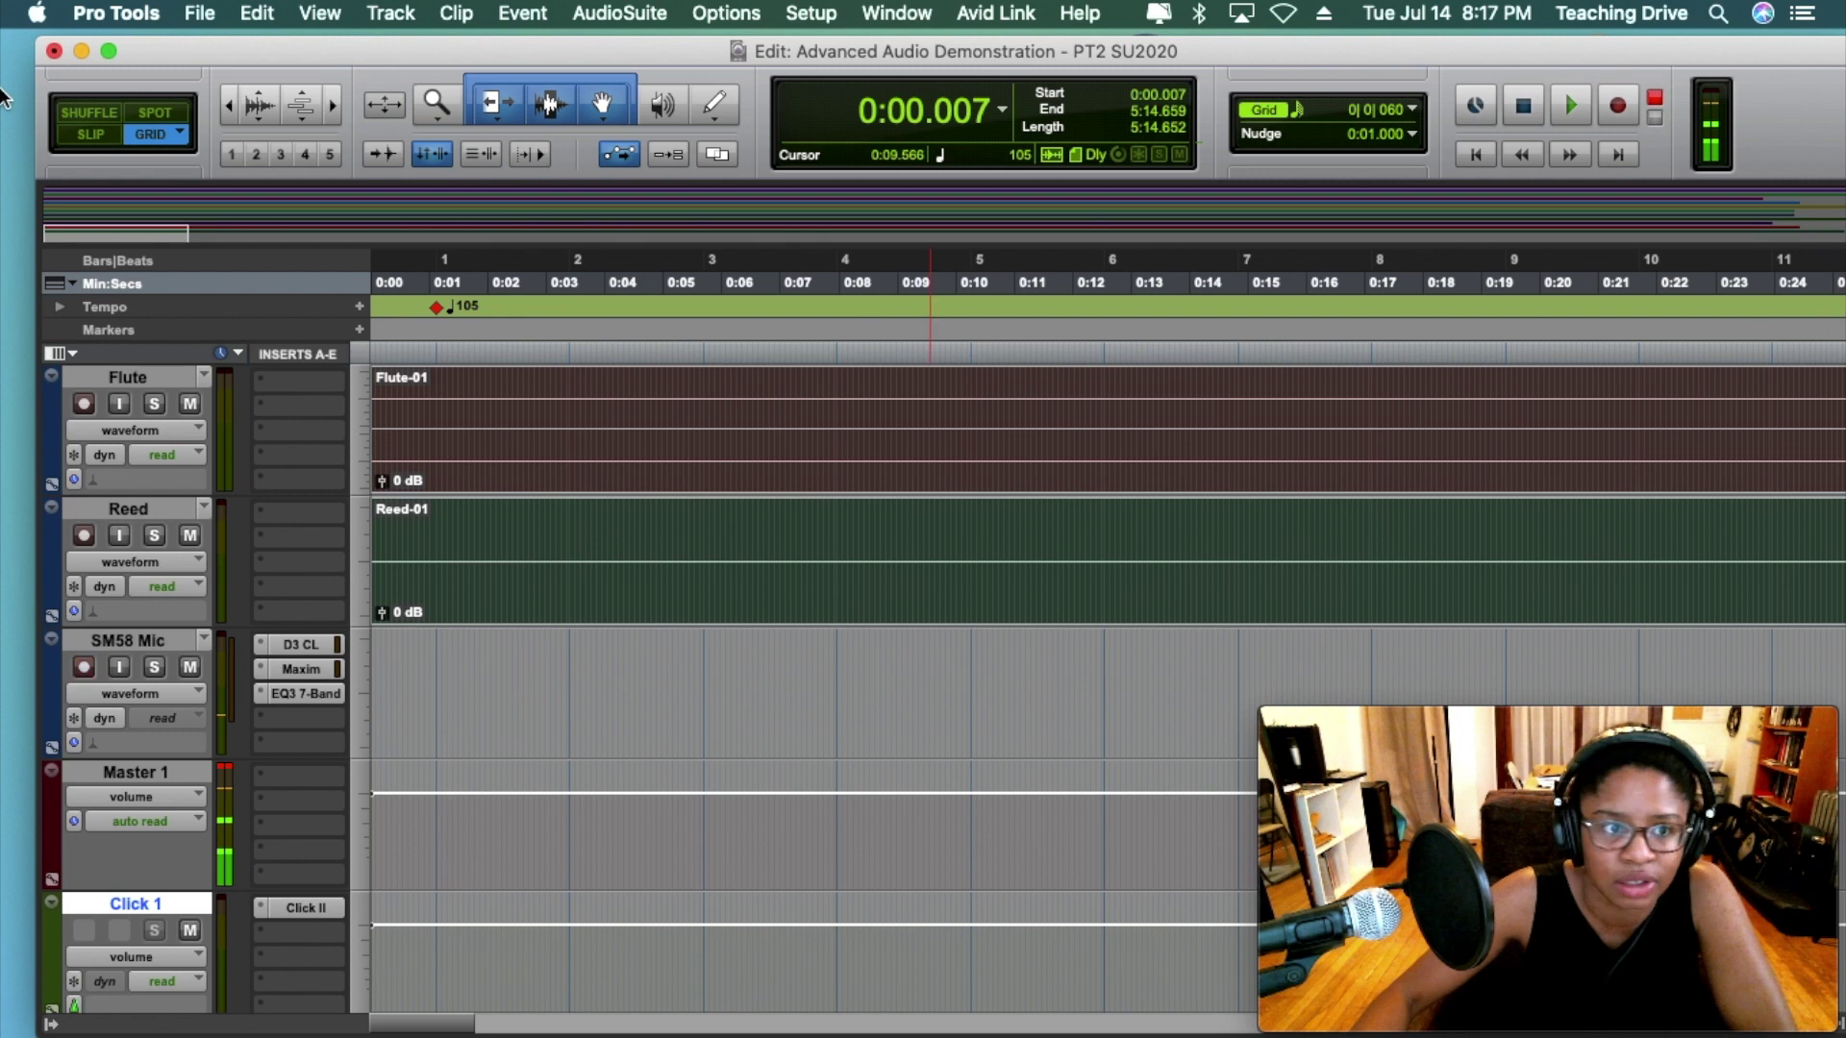
pyautogui.moveTo(280, 63); pyautogui.dragTo(273, 56)
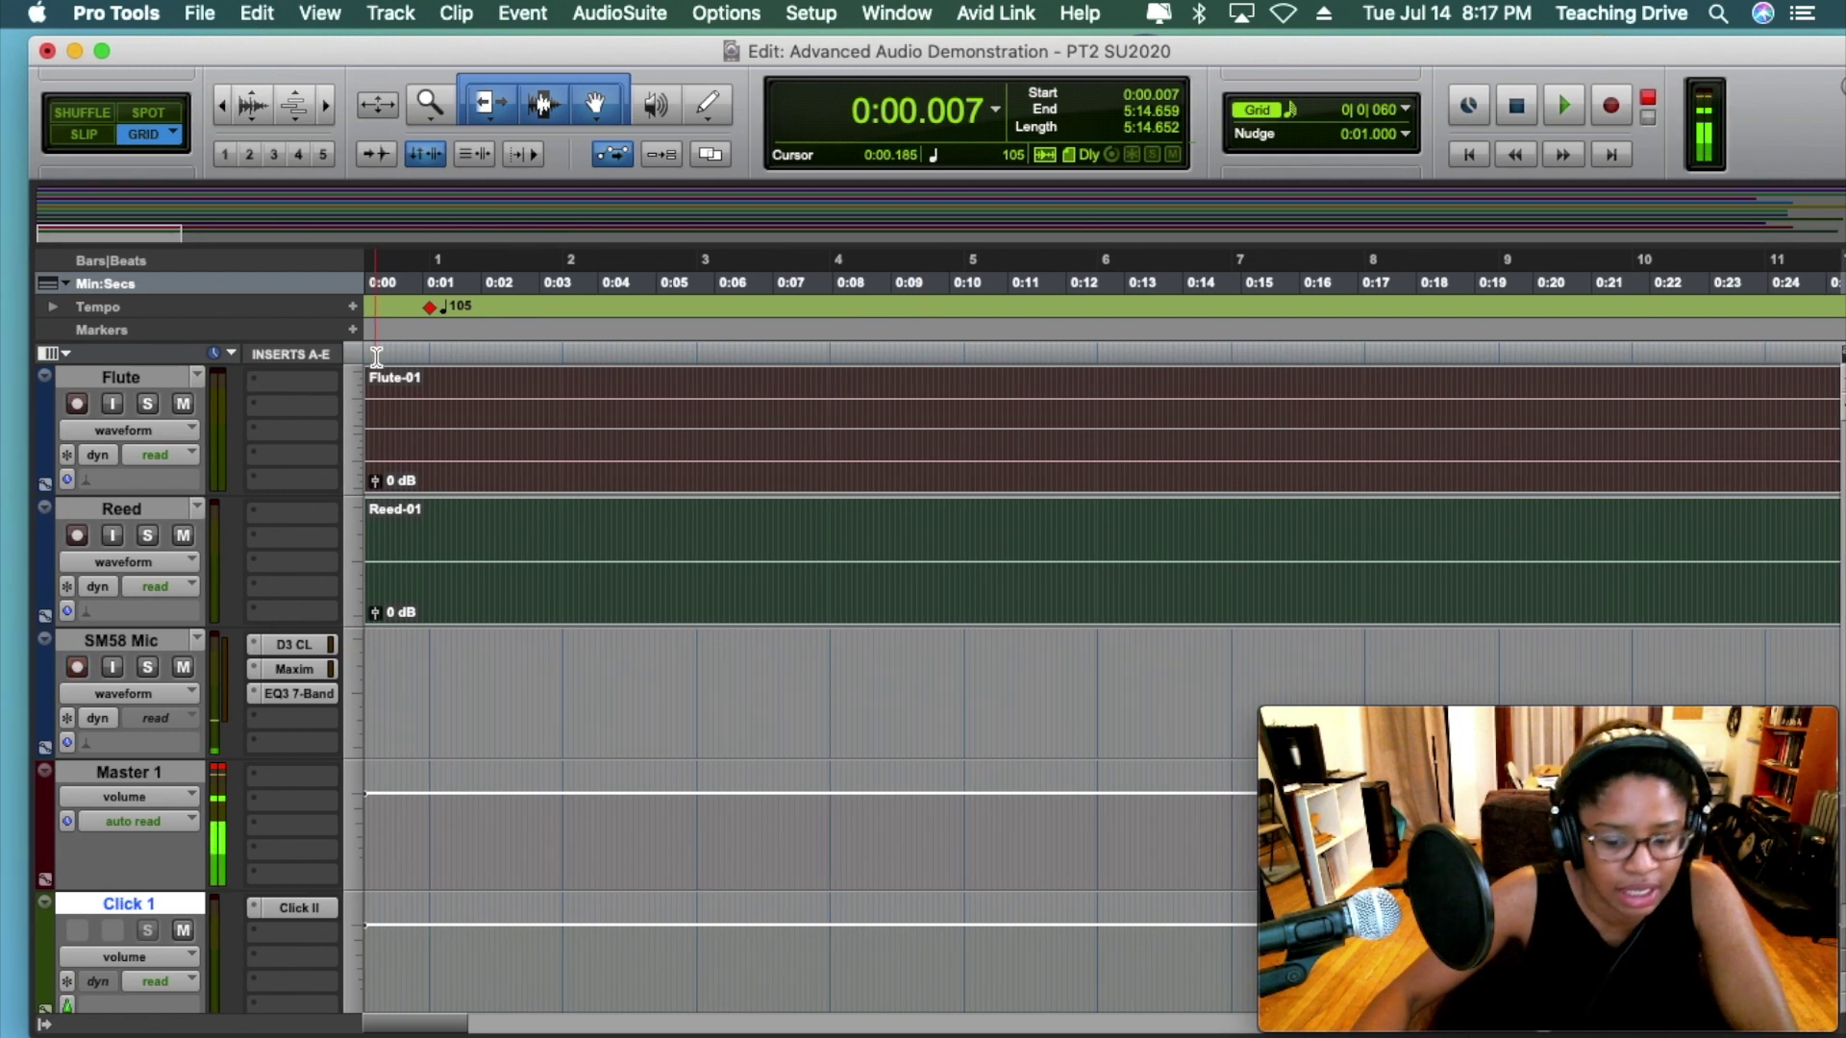
pyautogui.click(501, 348)
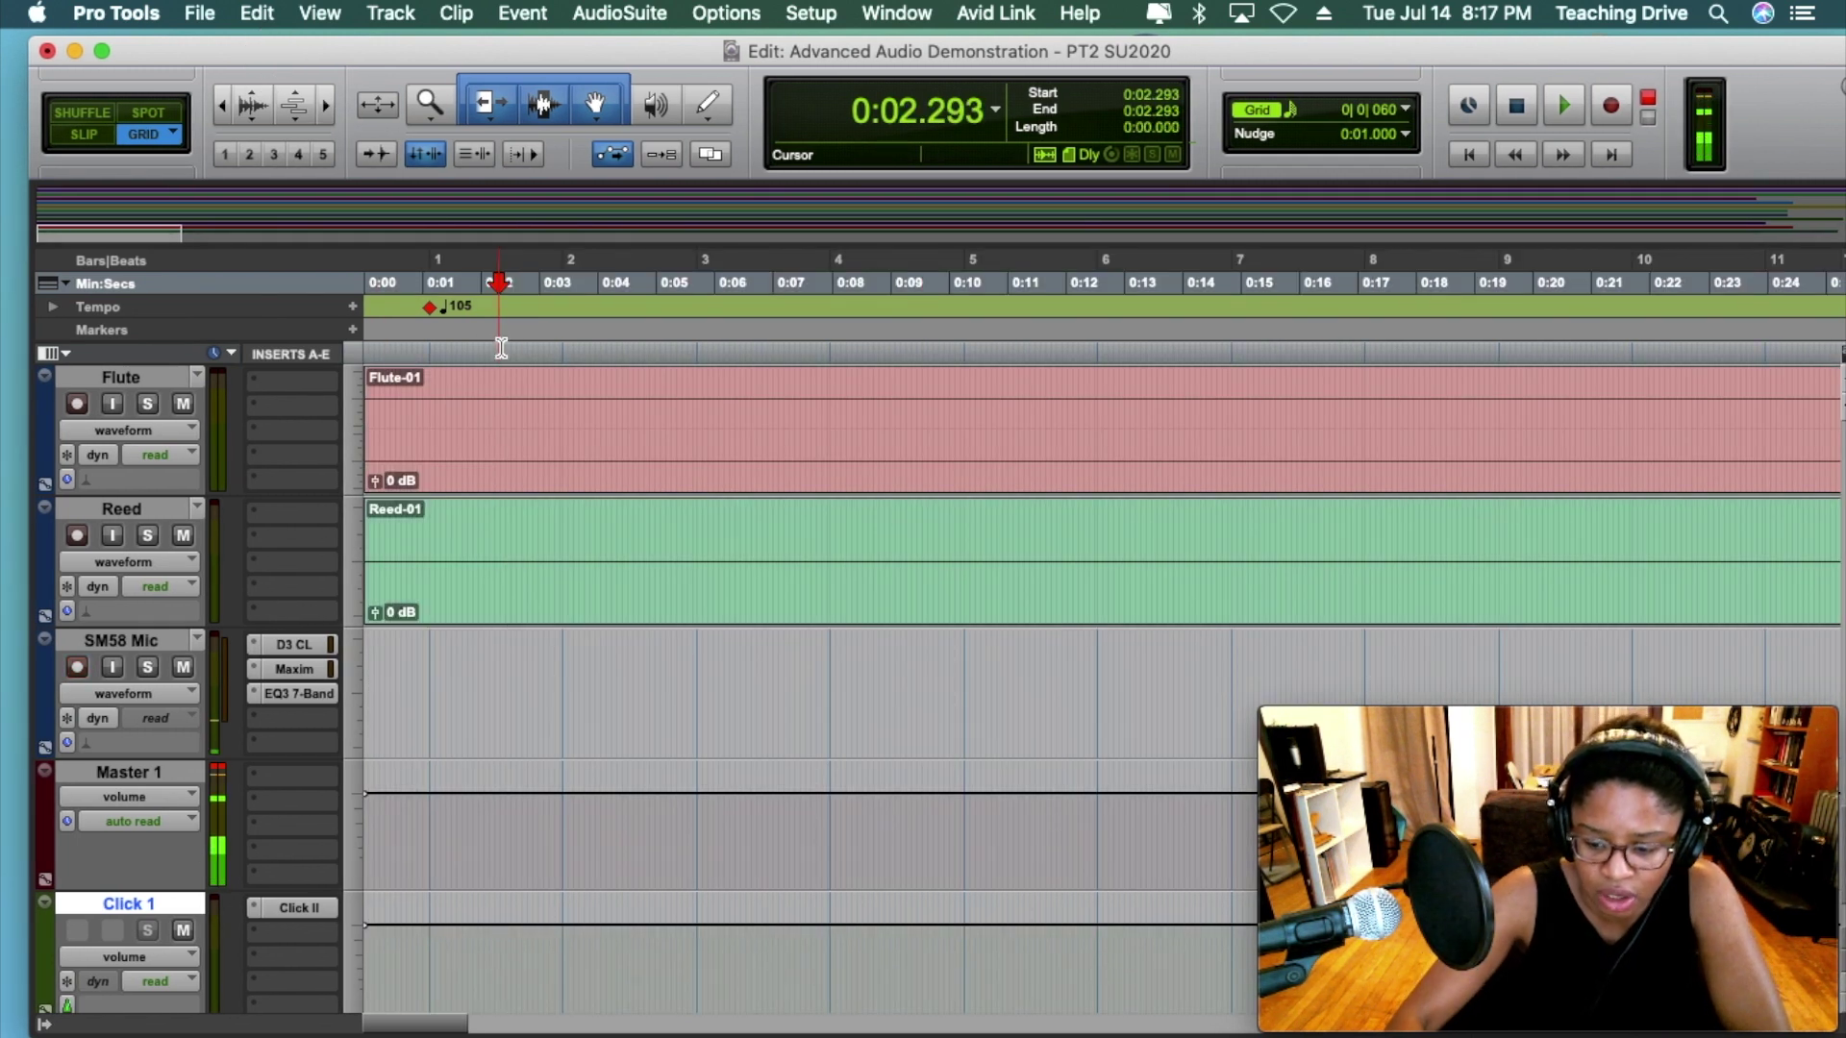
# Play the session from the beginning to compare the moved clips with the click, examining the drum and vocal tracks, and stop playback
pyautogui.press('Return')
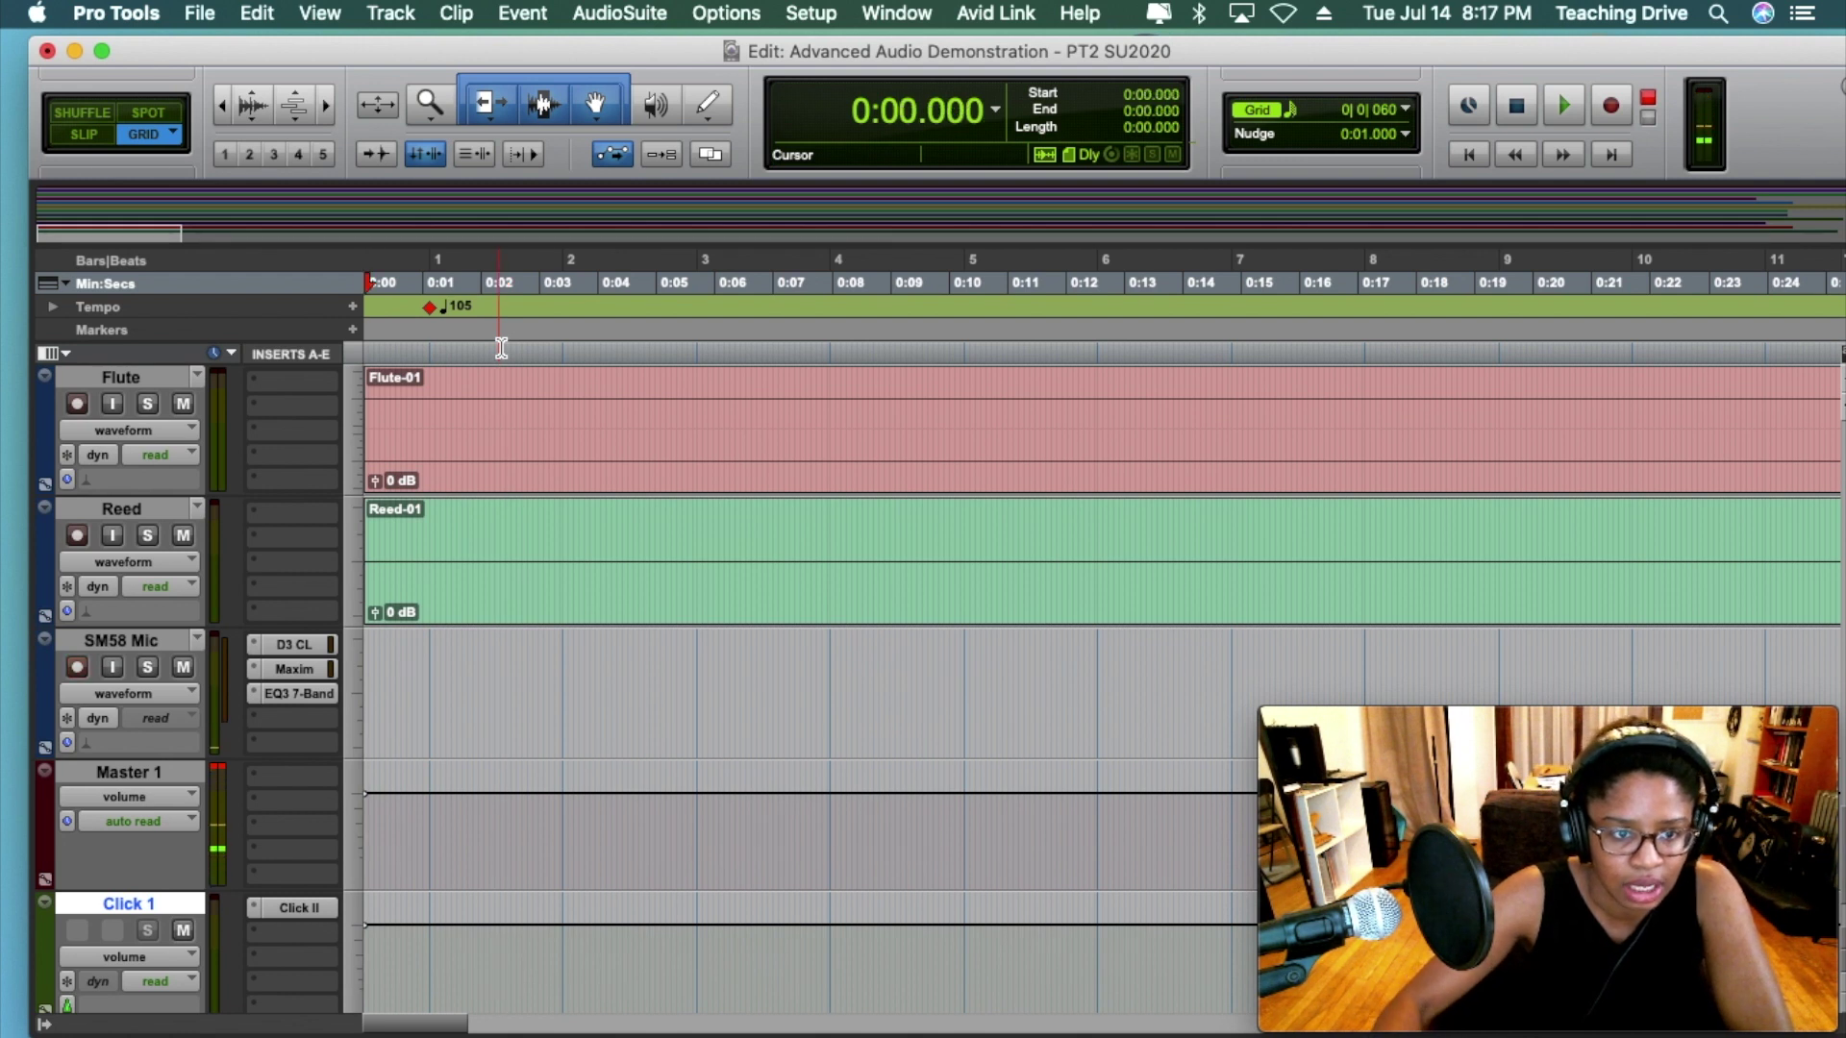
pyautogui.press('space')
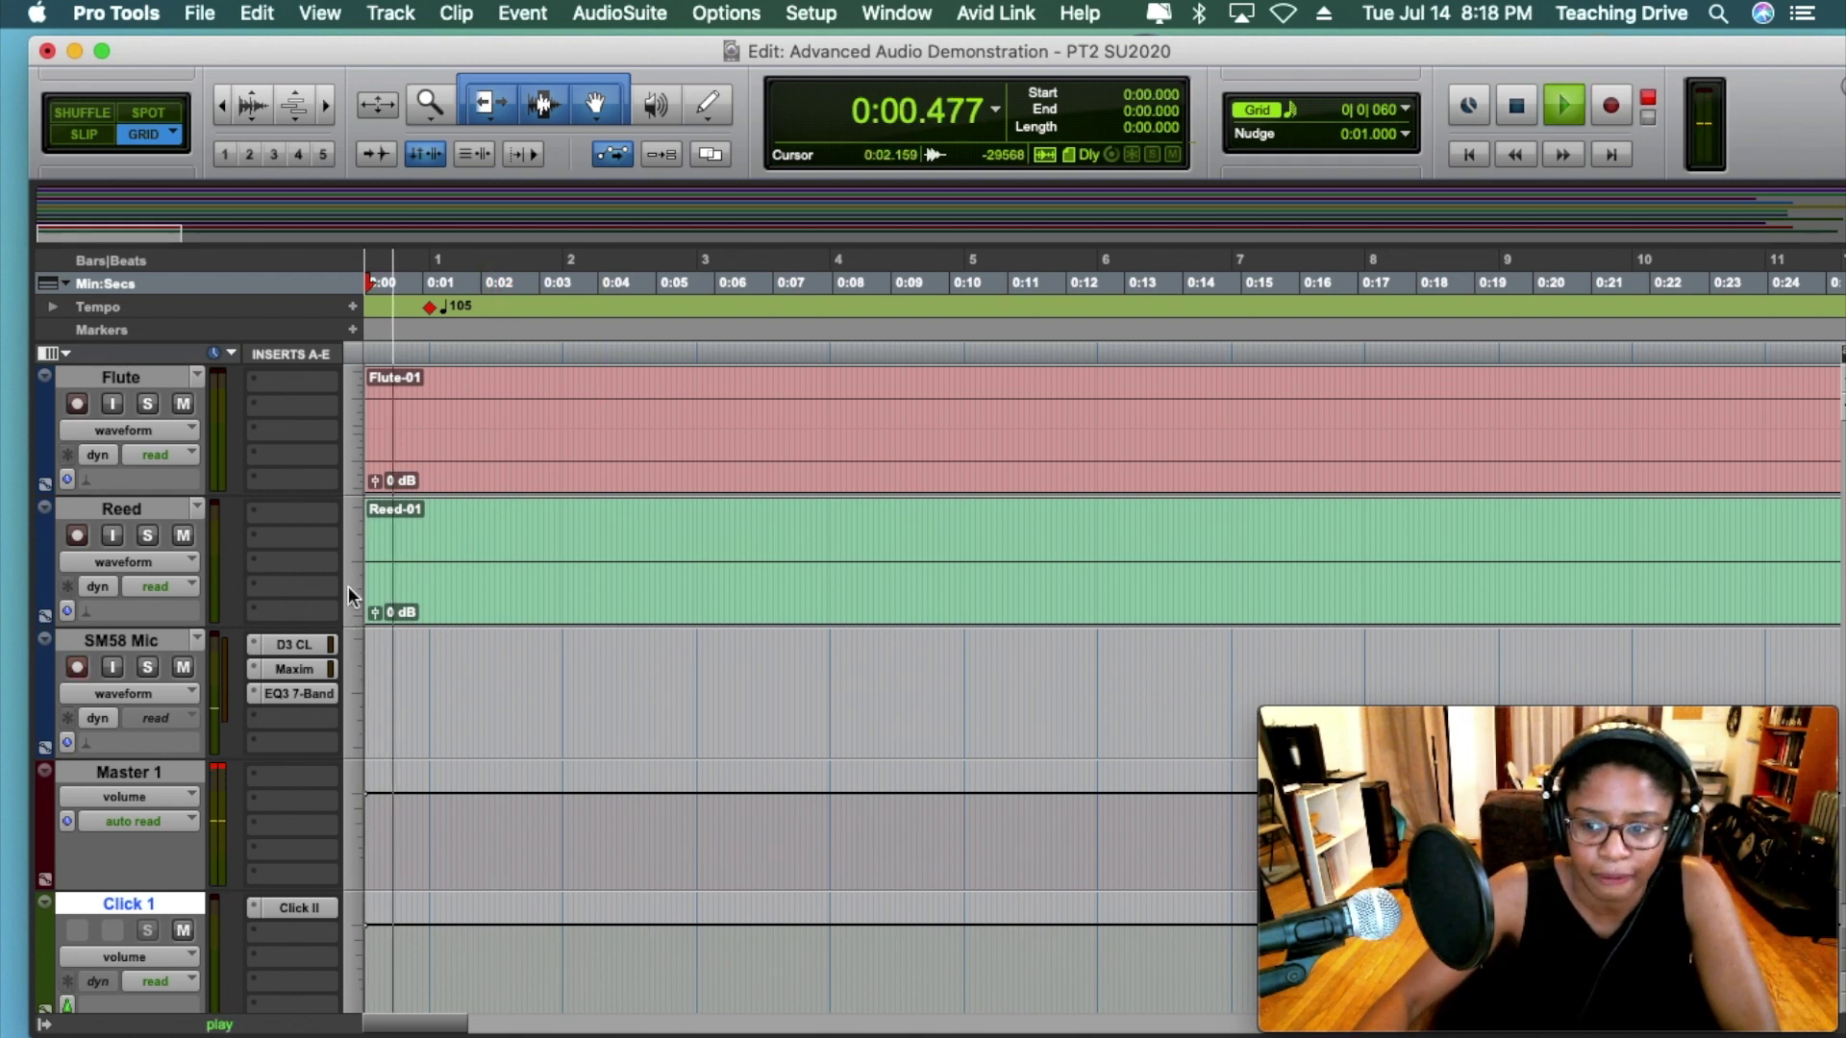
pyautogui.scroll(5, 544, 596)
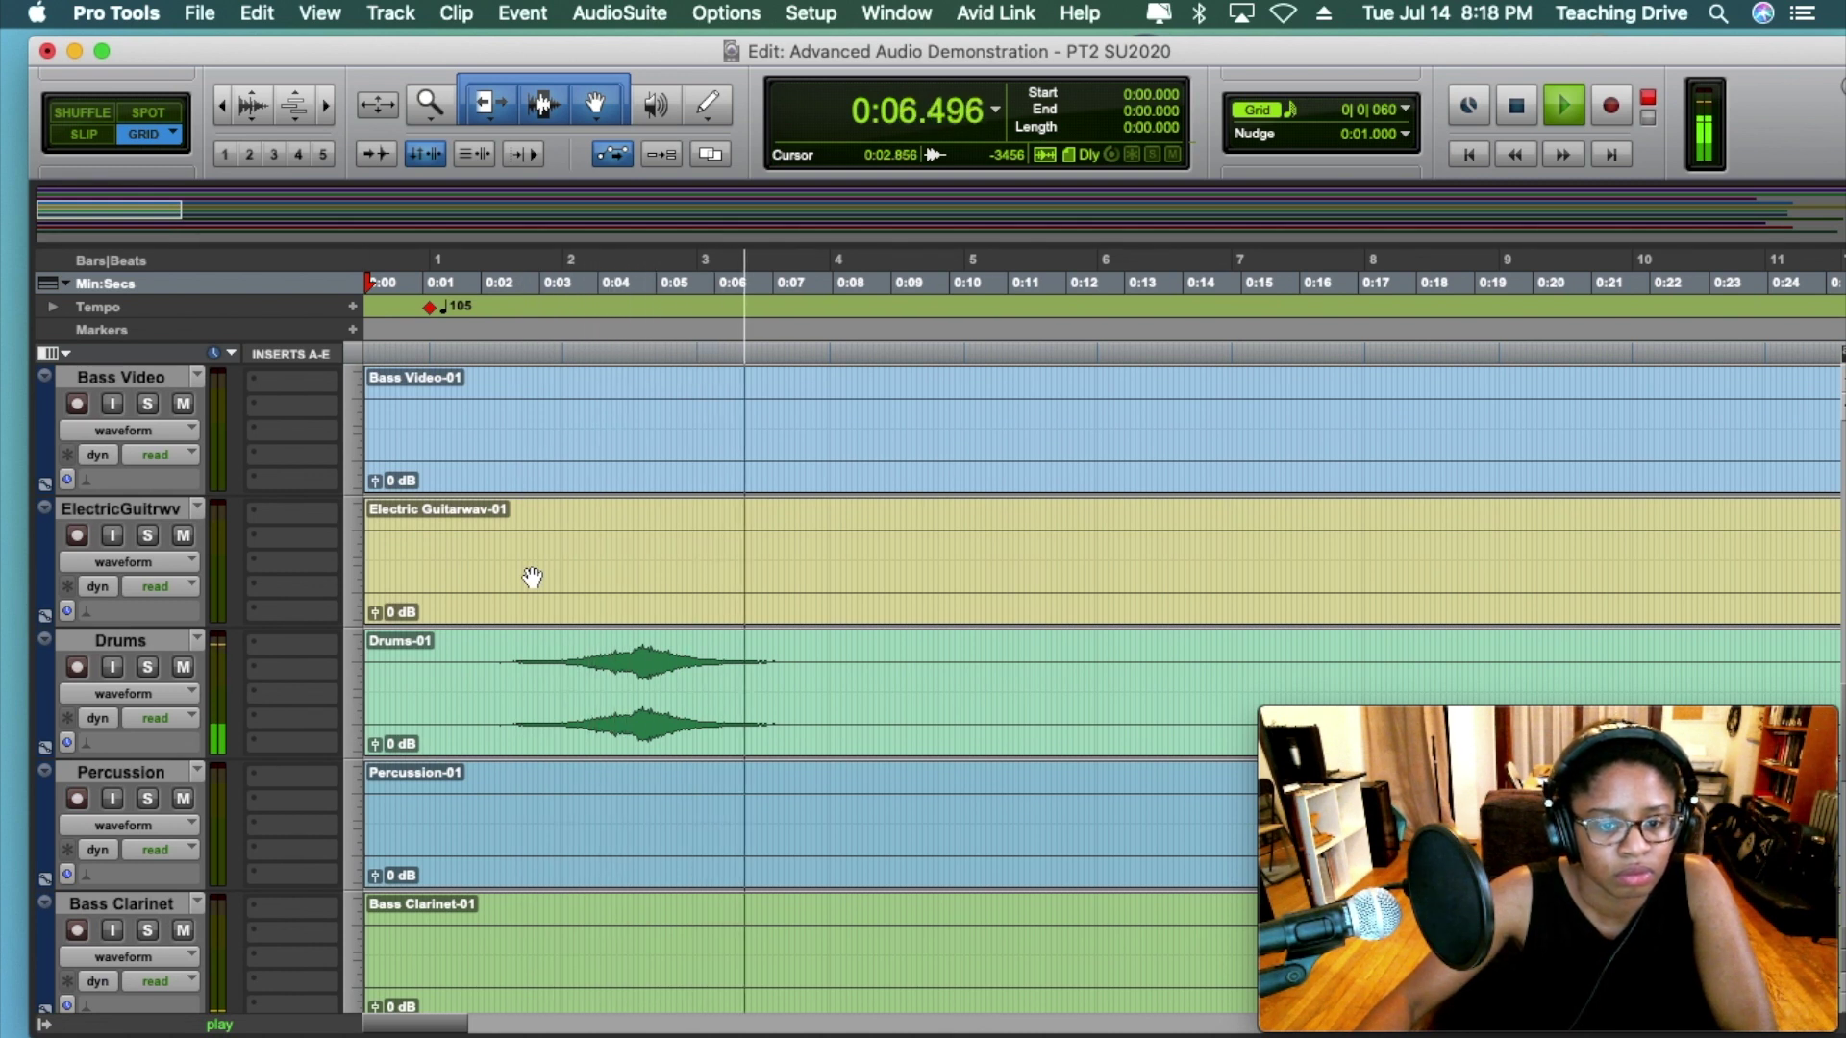
pyautogui.scroll(10, 533, 577)
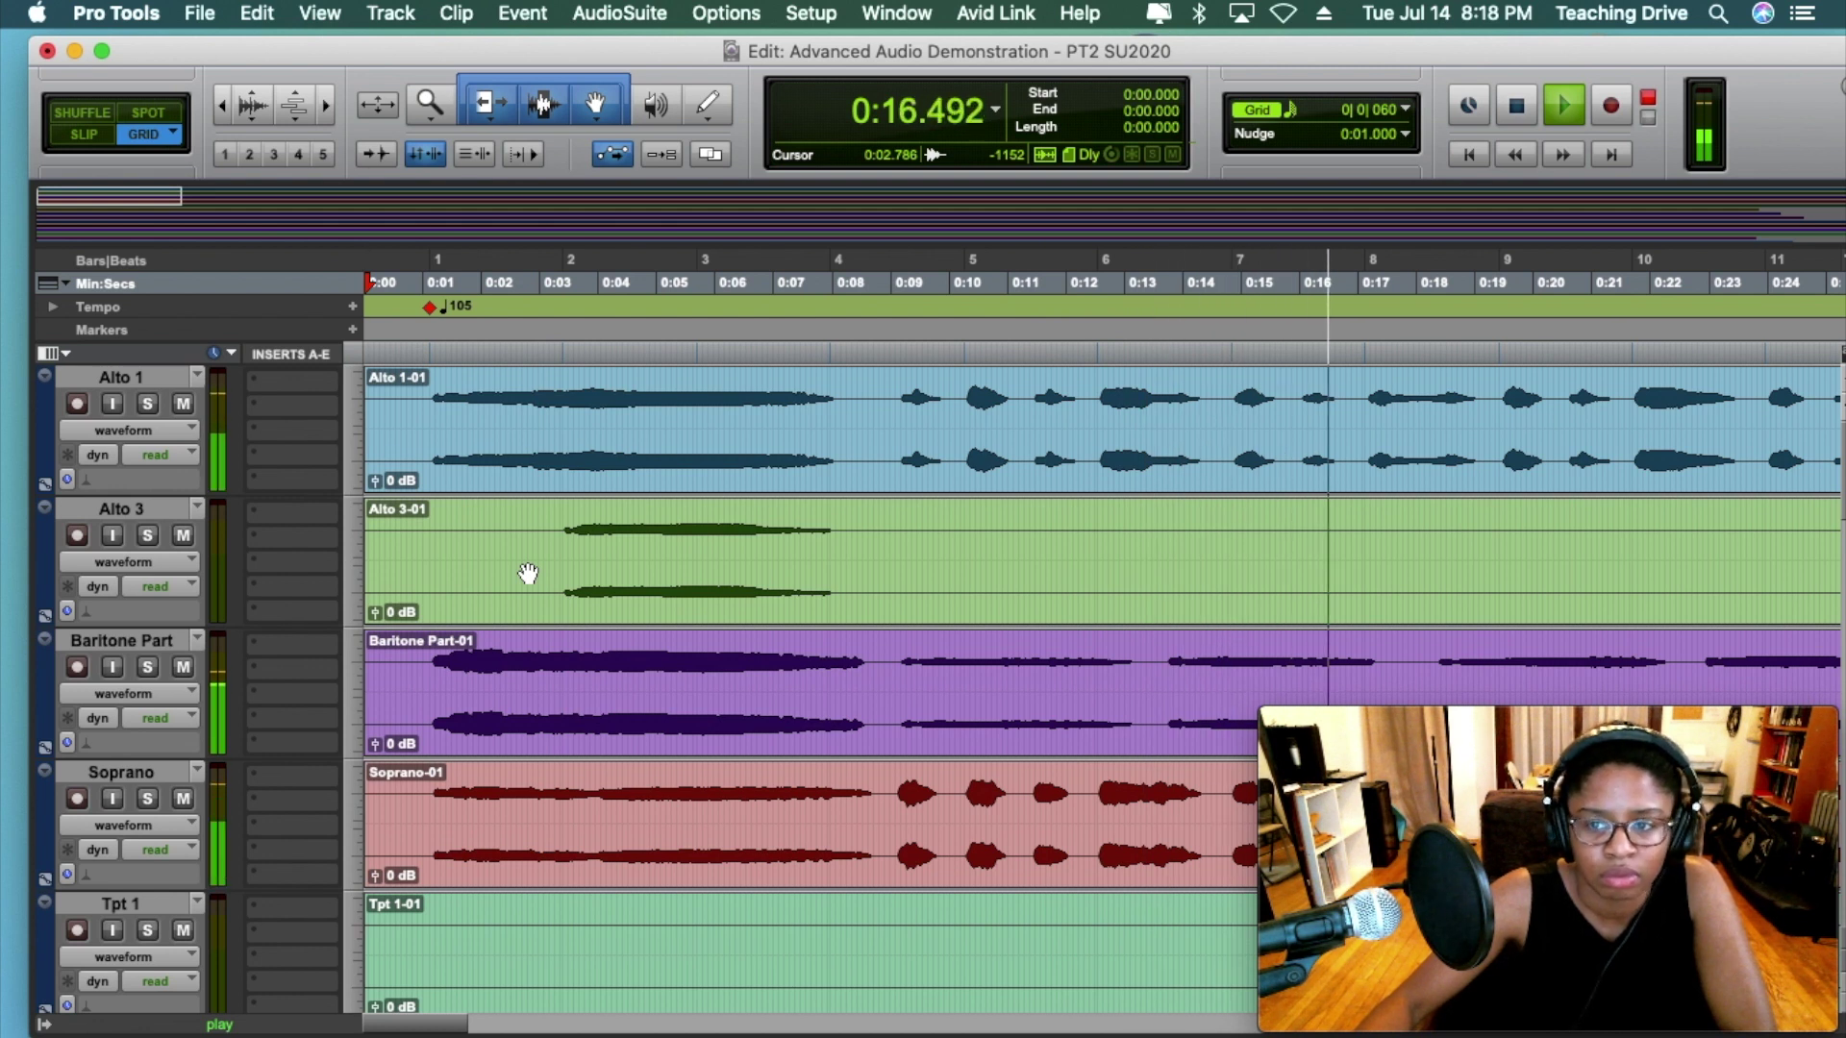
pyautogui.scroll(-3, 580, 557)
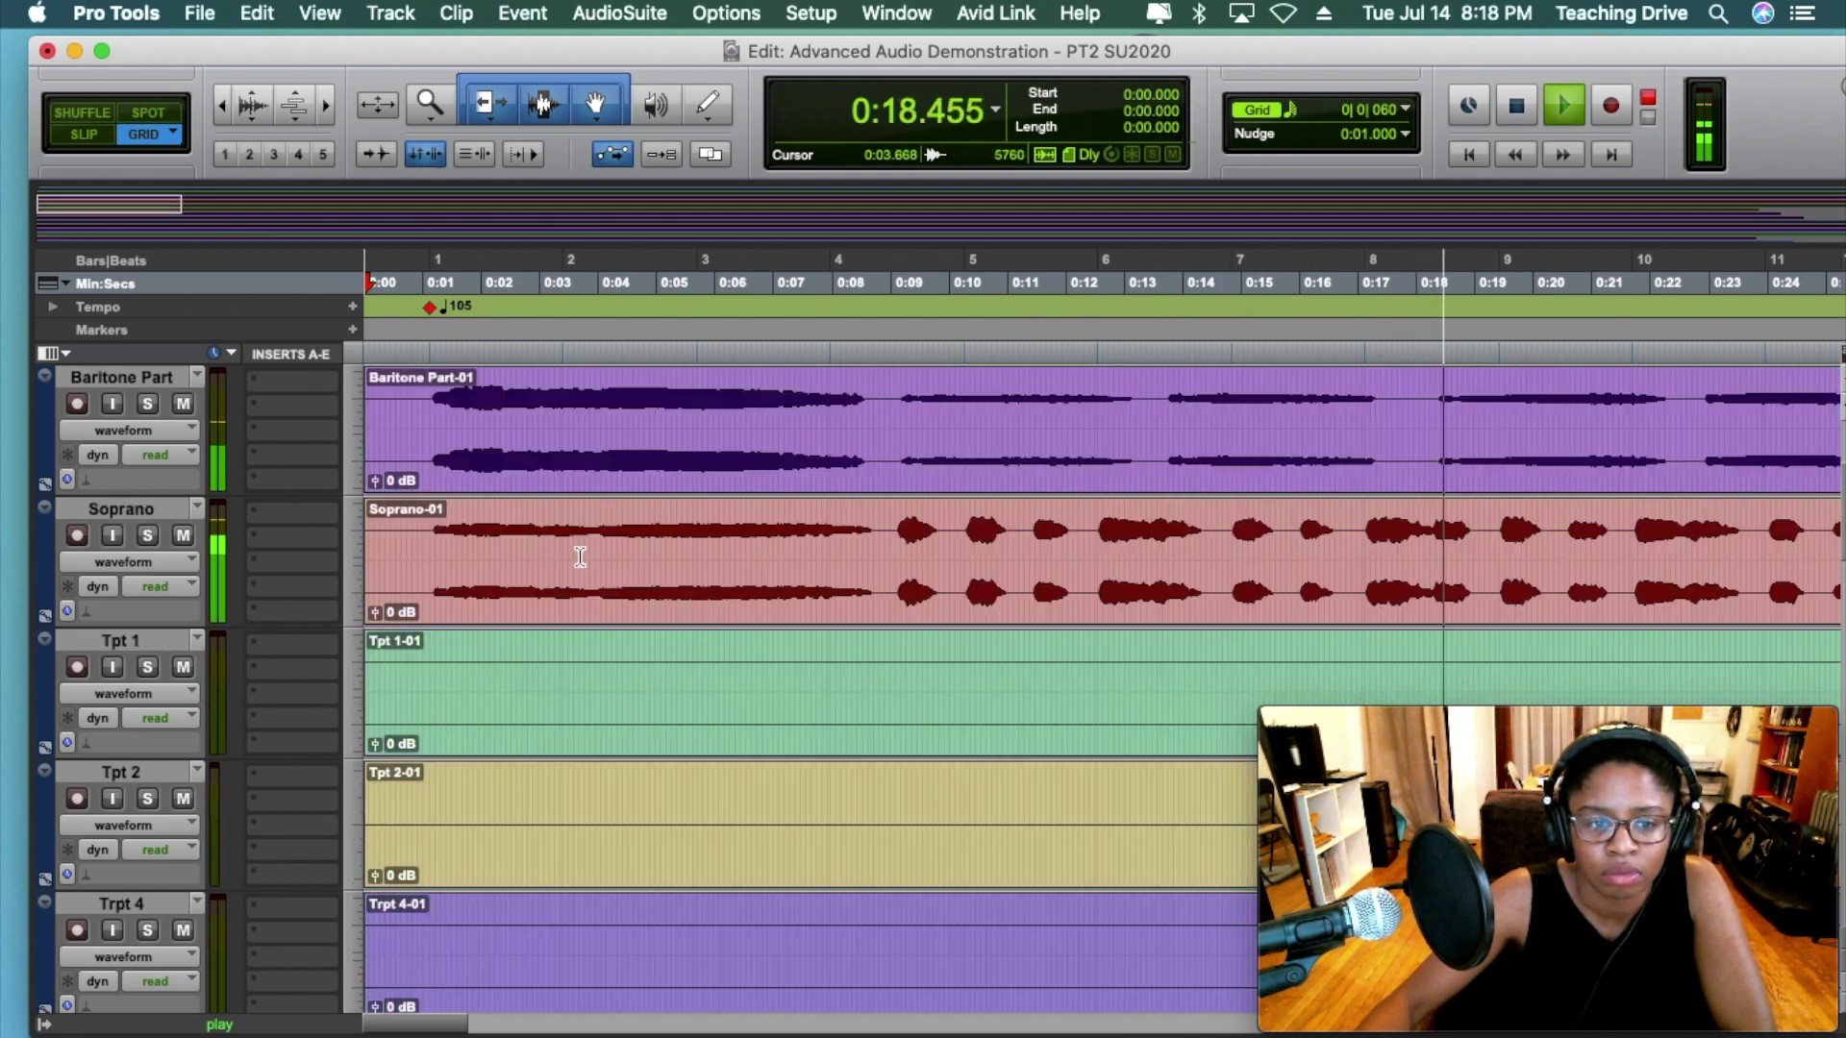
pyautogui.scroll(-5, 568, 548)
pyautogui.scroll(8, 568, 552)
pyautogui.press('space')
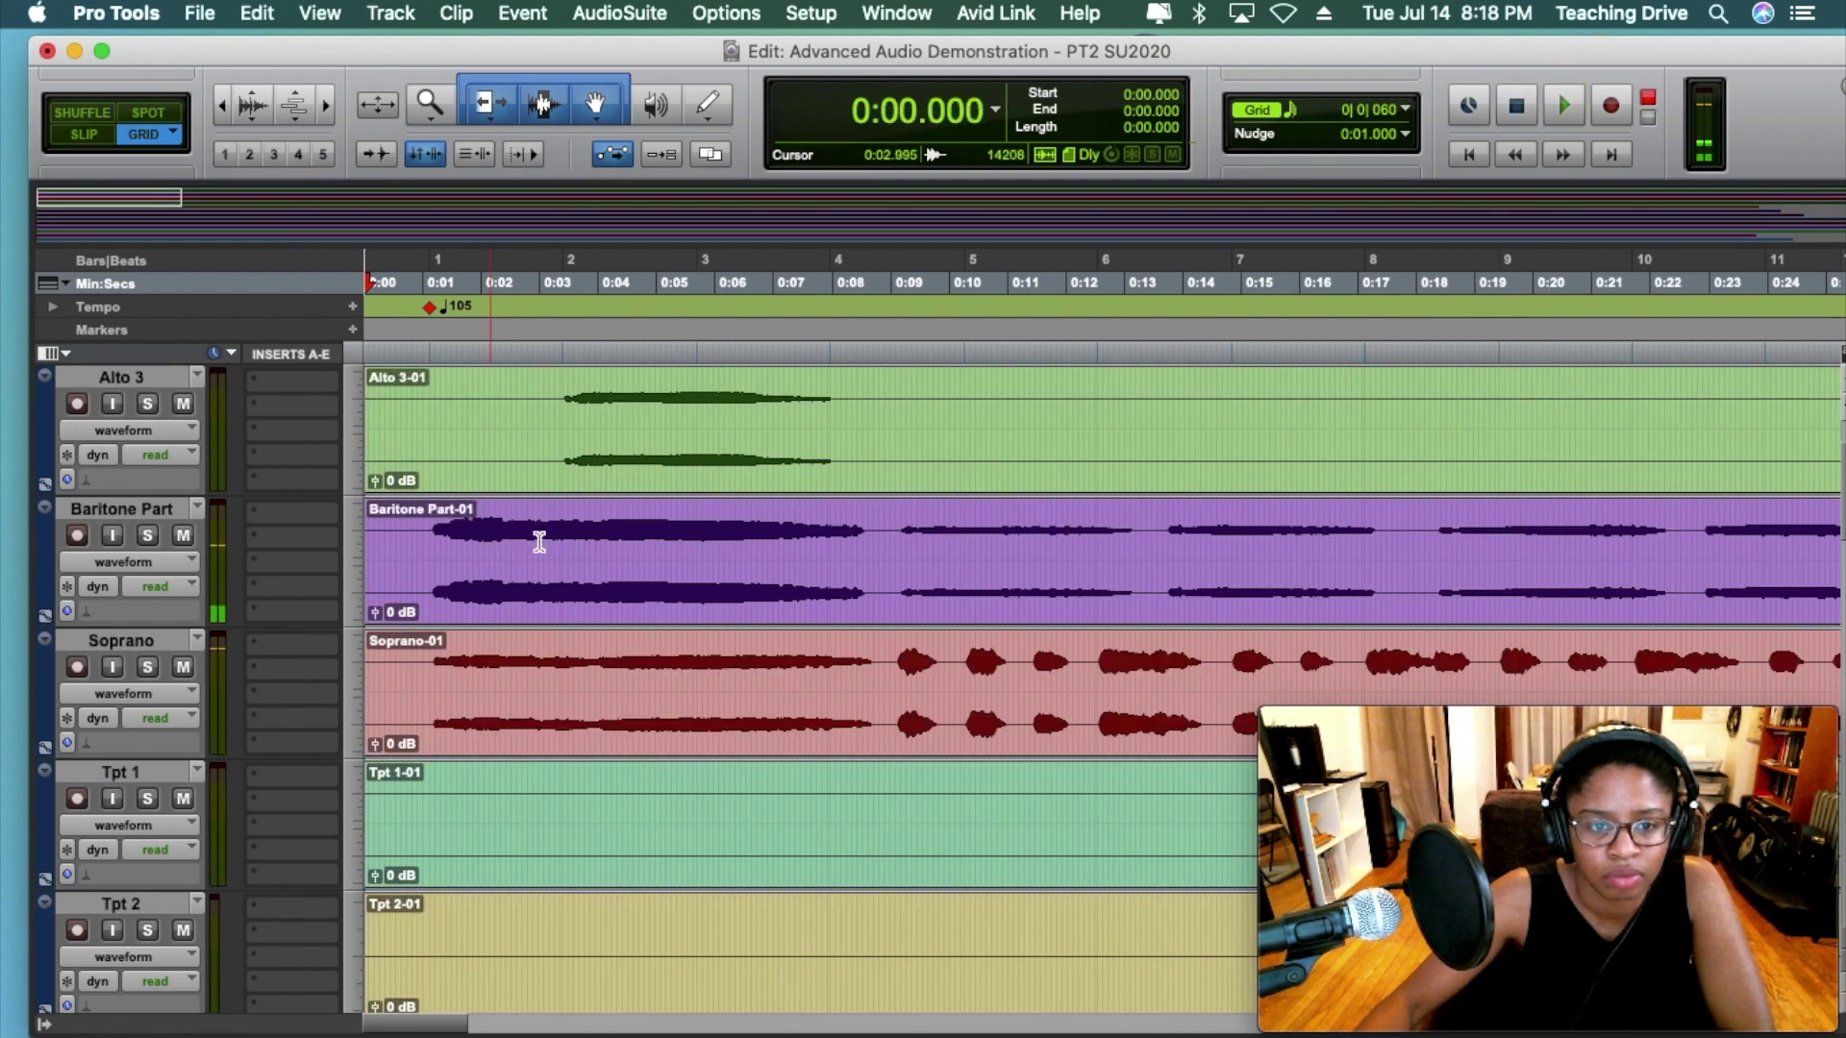
# Examine the full song length across the vocal, trumpet and trombone tracks to see where each part plays
pyautogui.scroll(2, 540, 543)
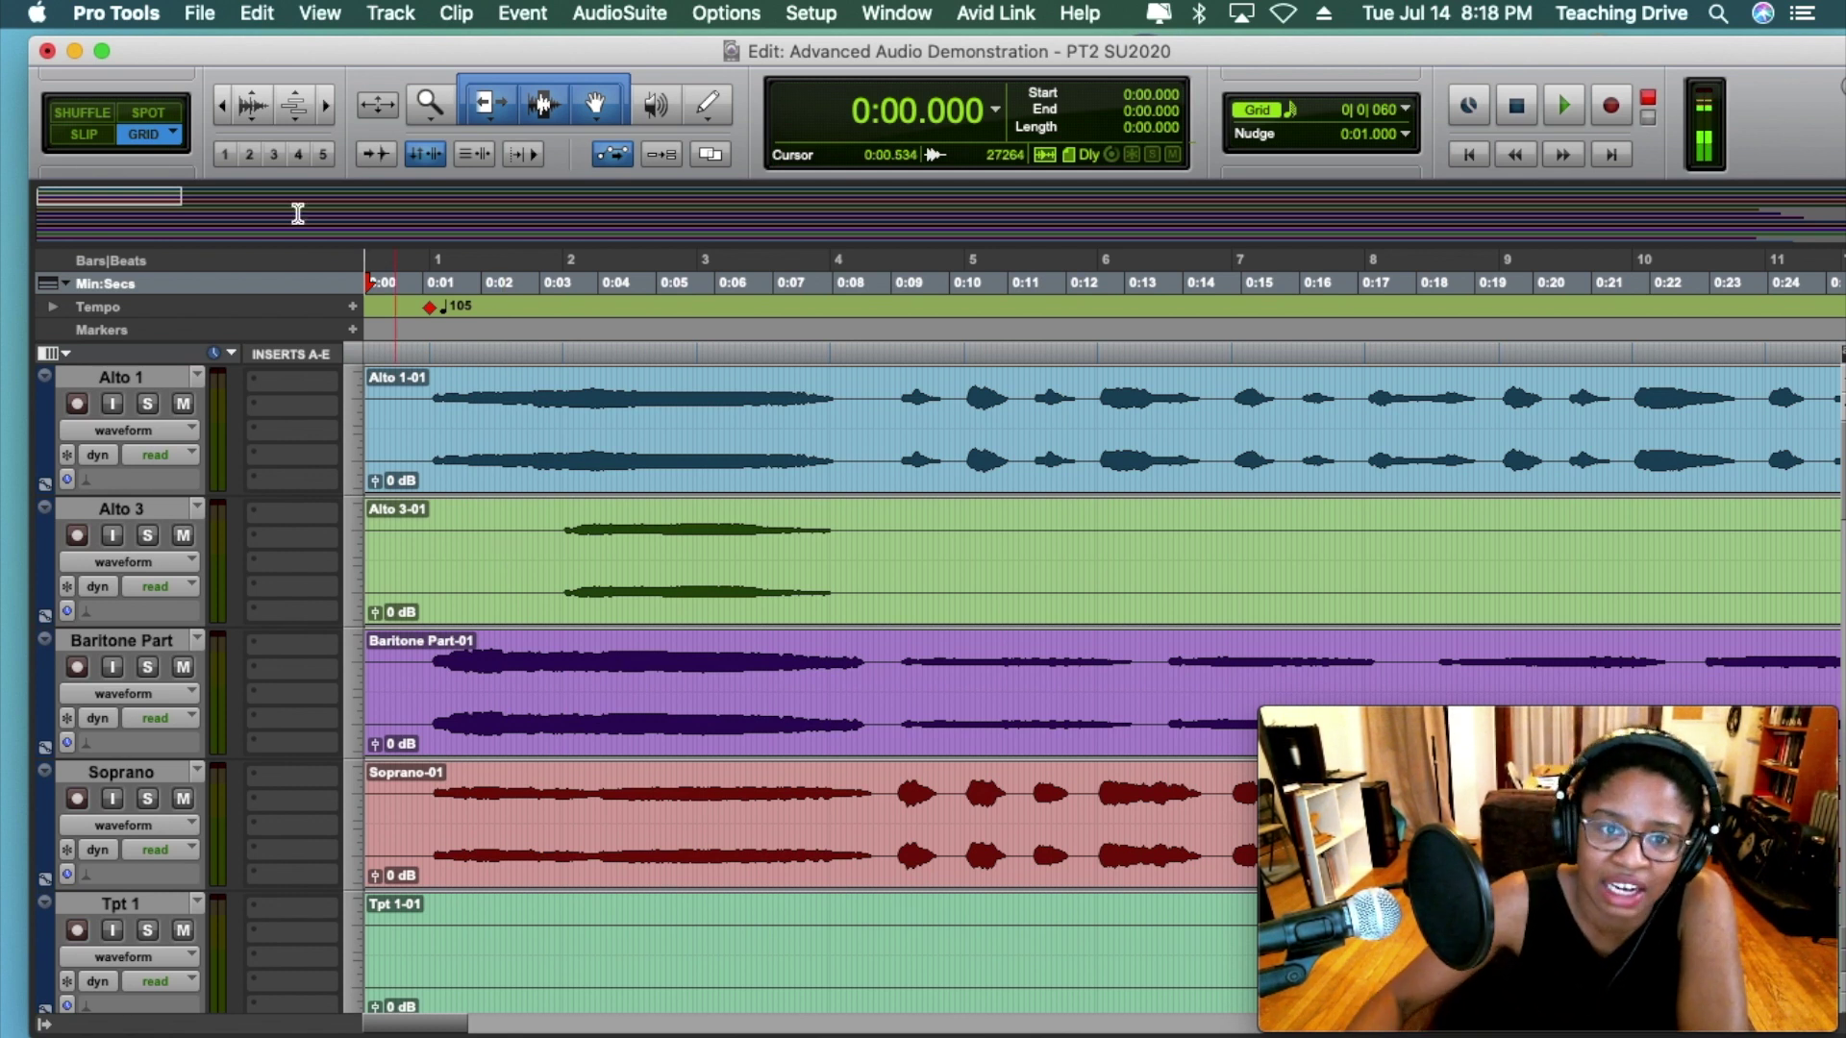
pyautogui.press('r')
pyautogui.press('r')
pyautogui.press('r')
pyautogui.press('r')
pyautogui.press('r')
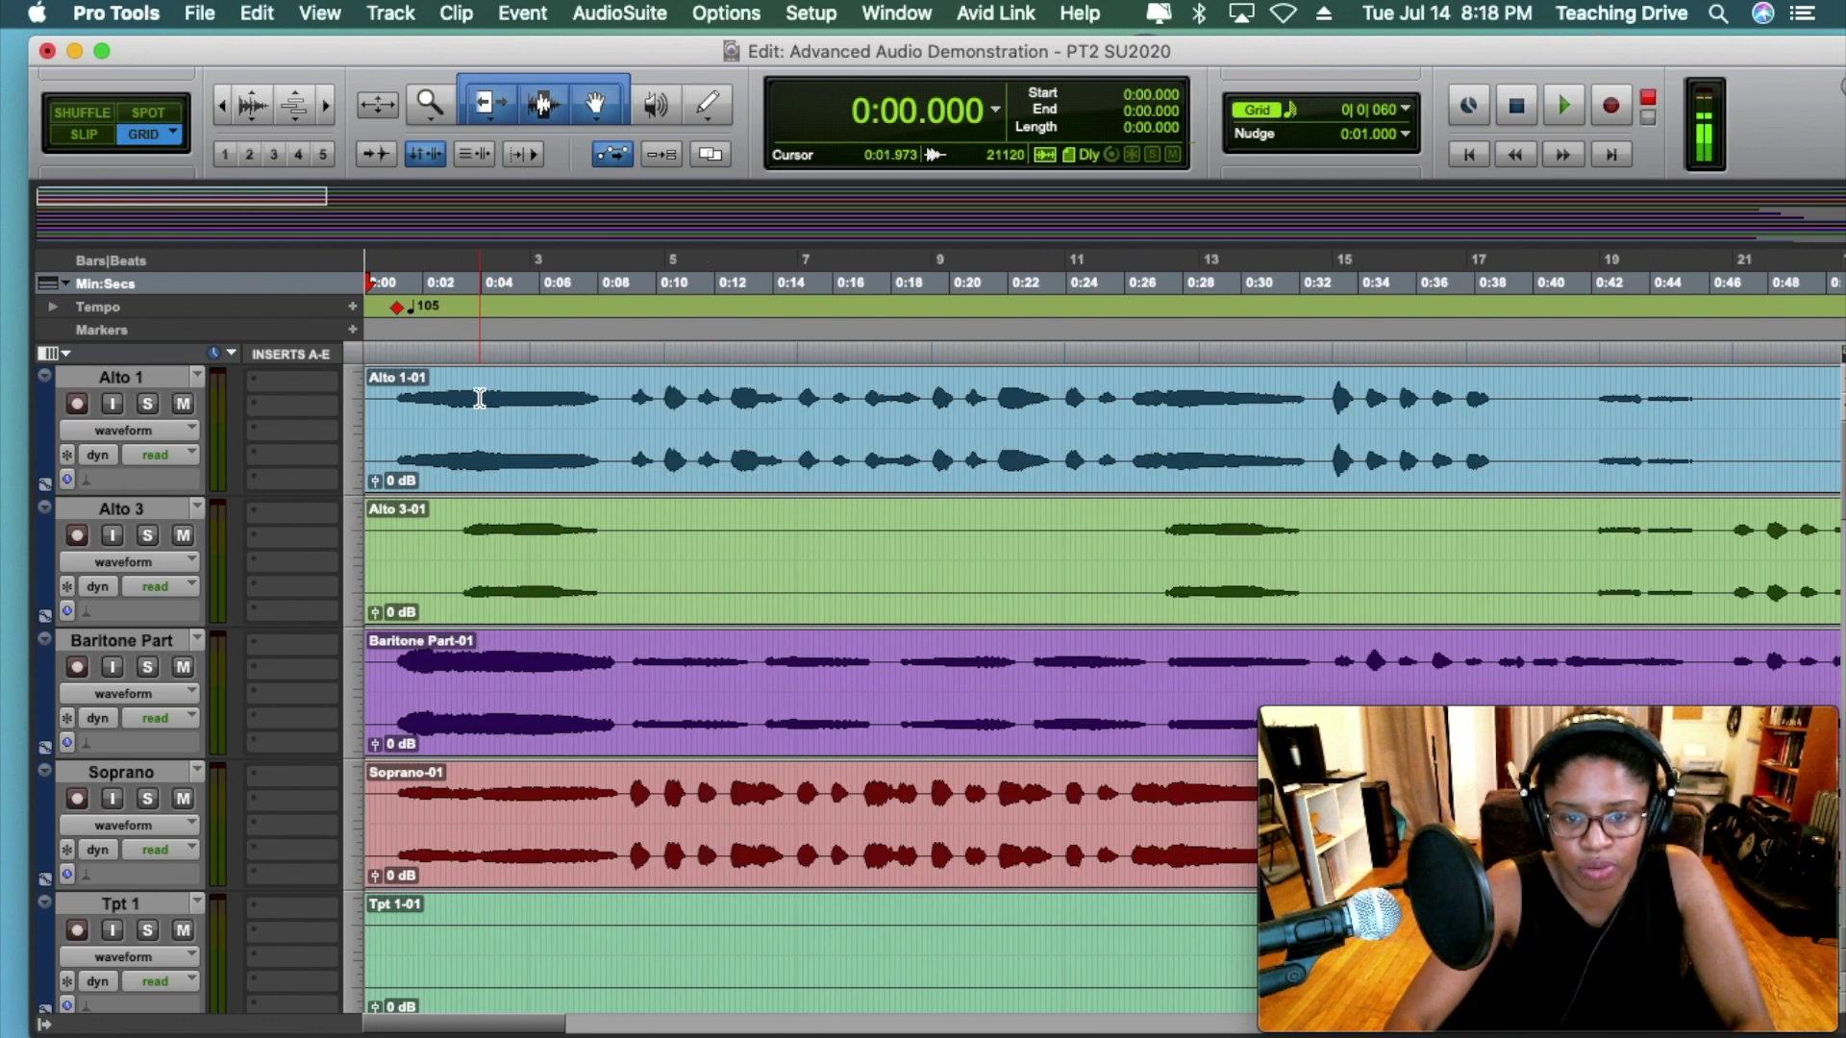
pyautogui.press('t')
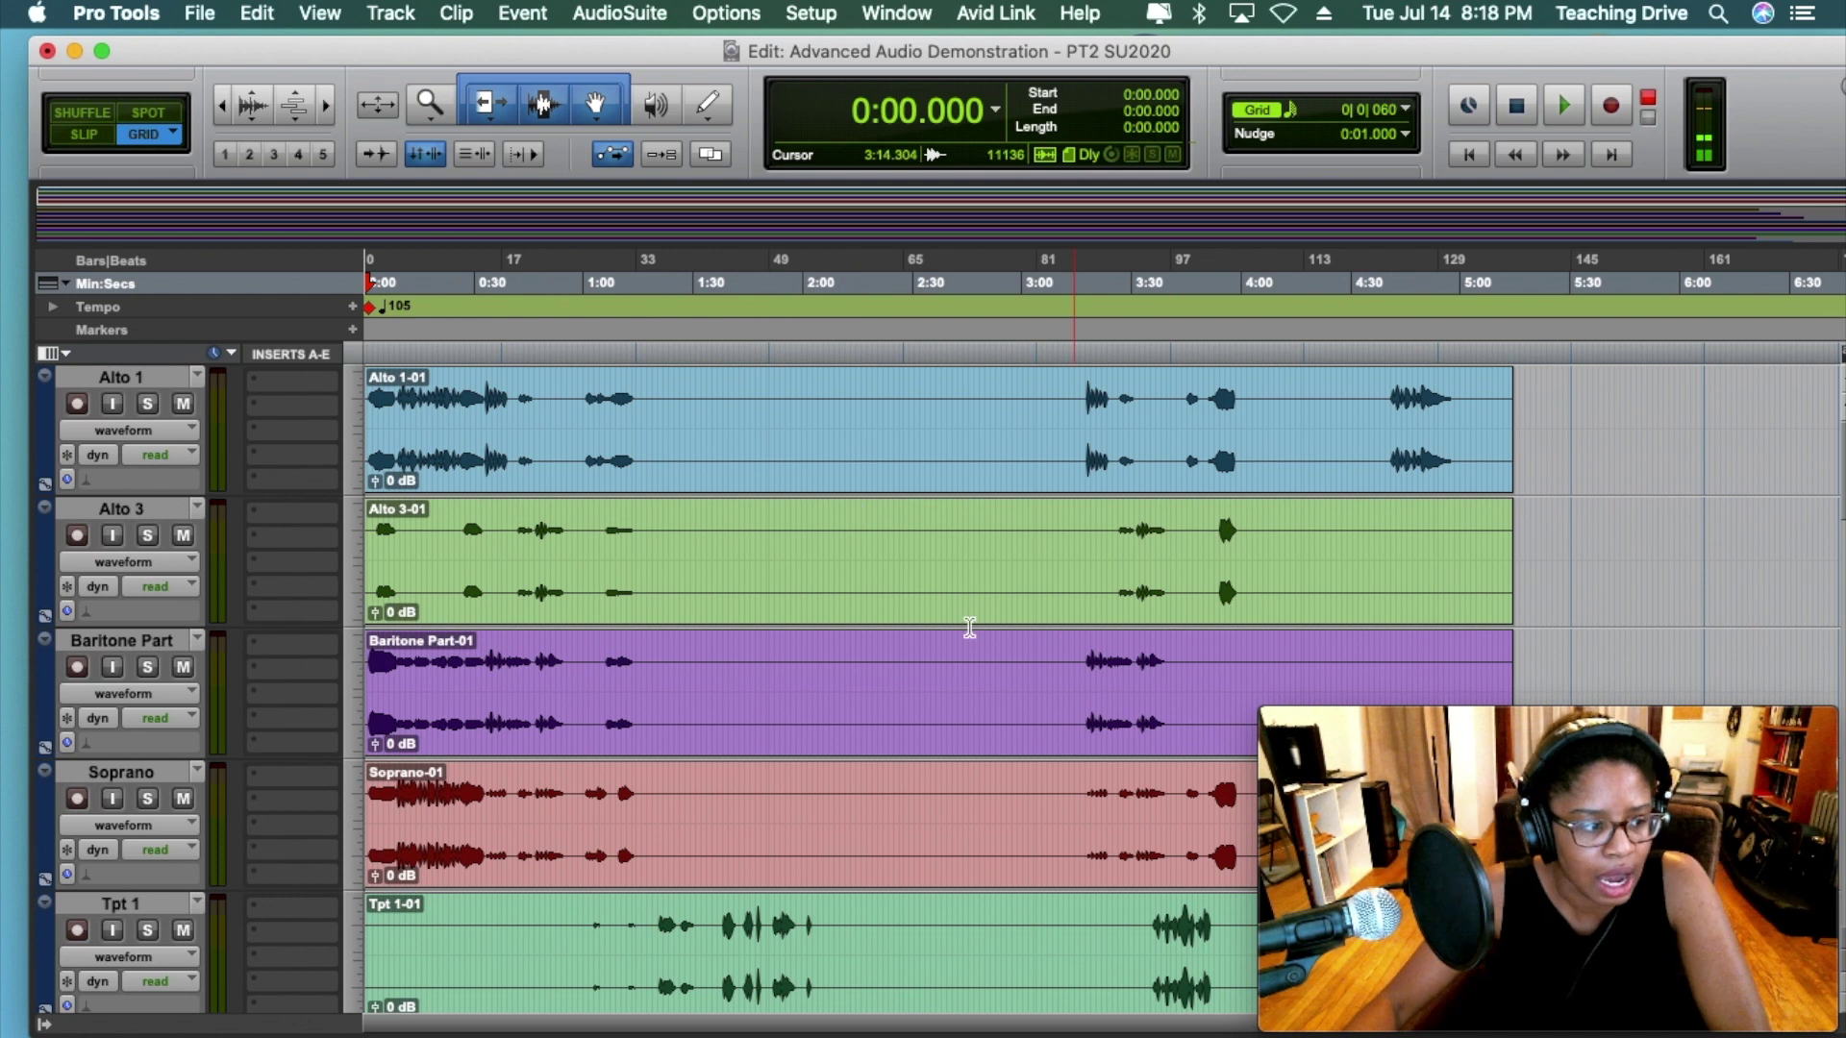
pyautogui.scroll(-3, 854, 525)
pyautogui.scroll(-5, 853, 524)
pyautogui.scroll(4, 854, 525)
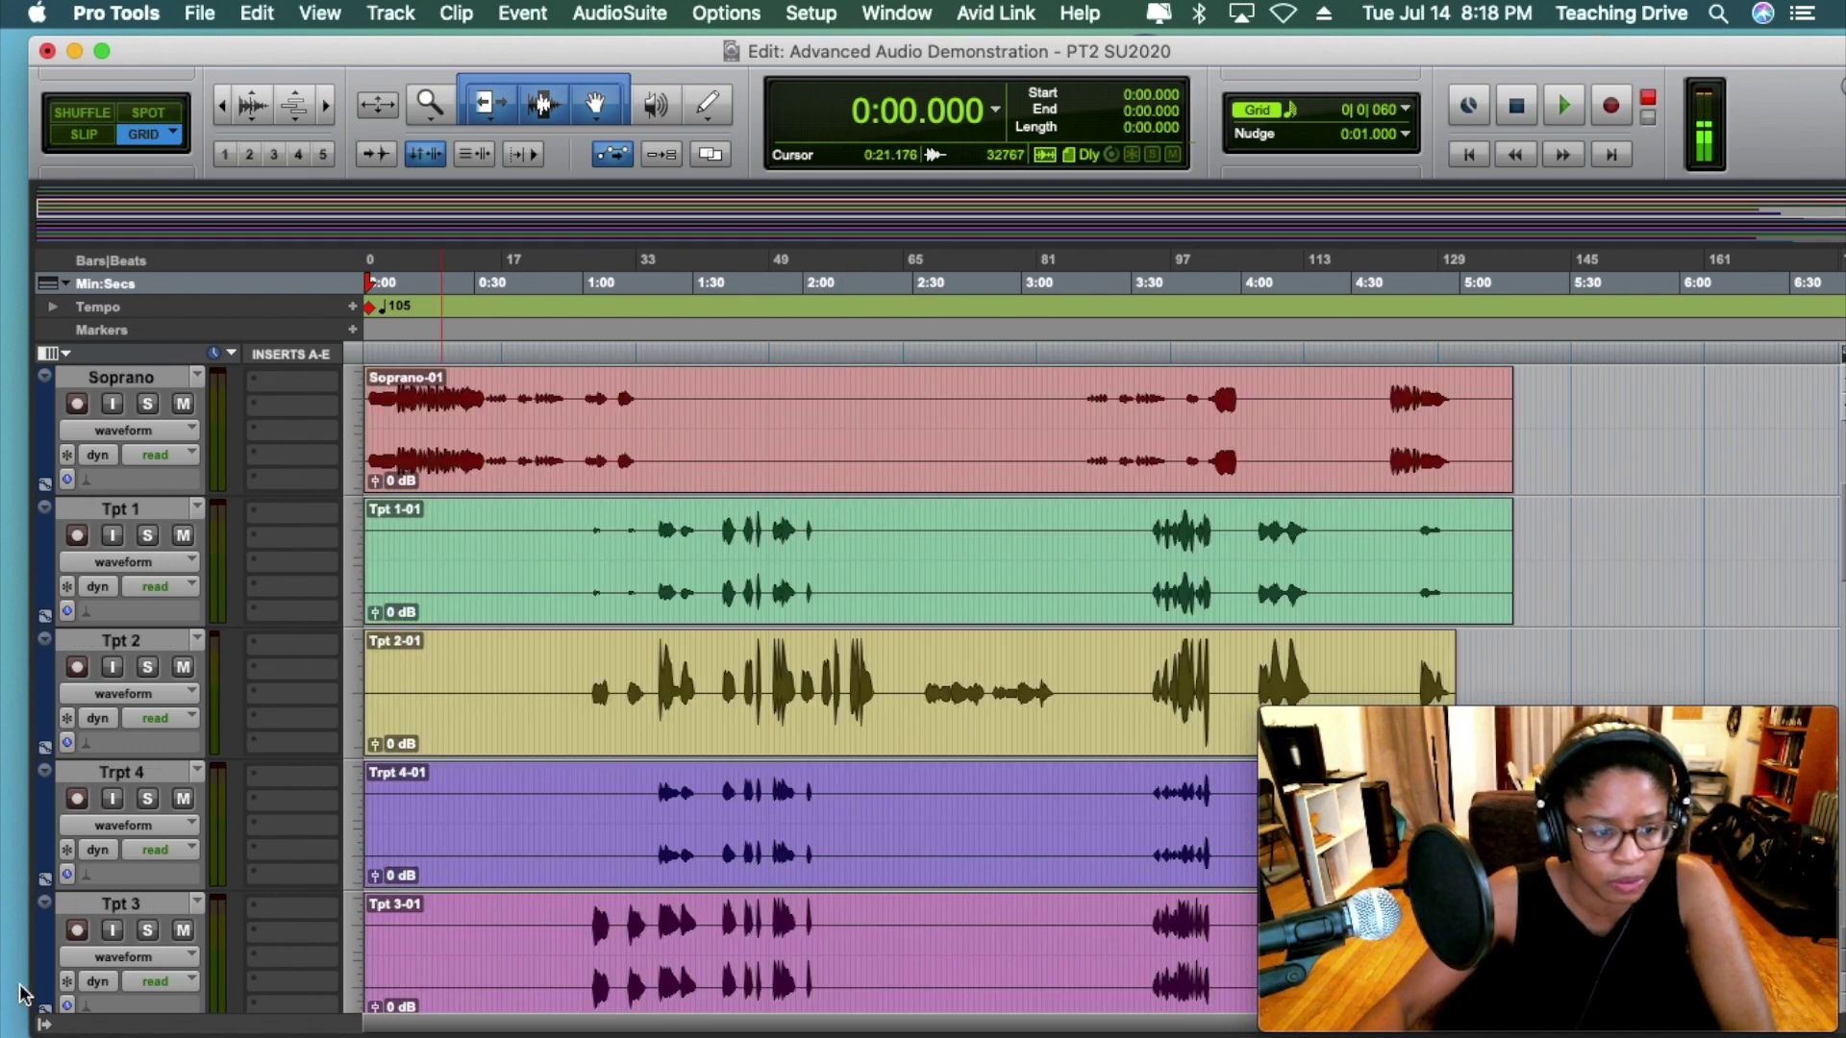
pyautogui.click(43, 1022)
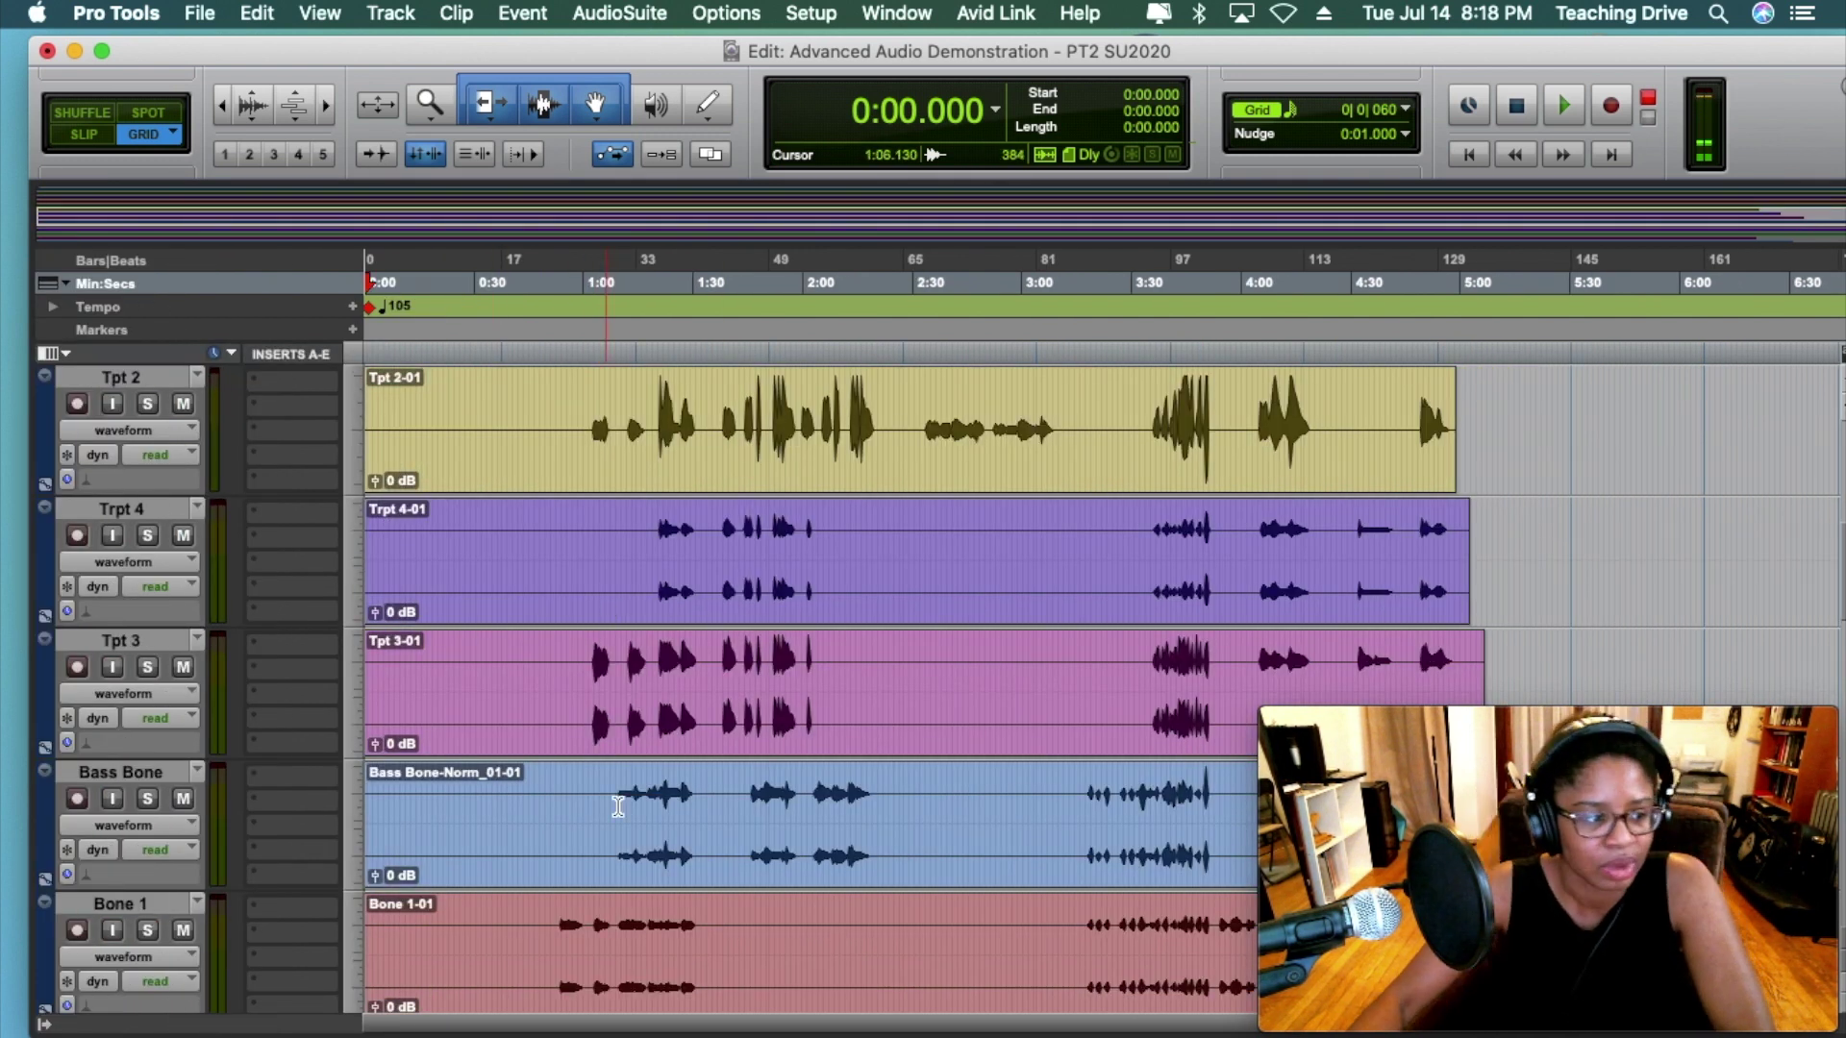
pyautogui.scroll(5, 615, 855)
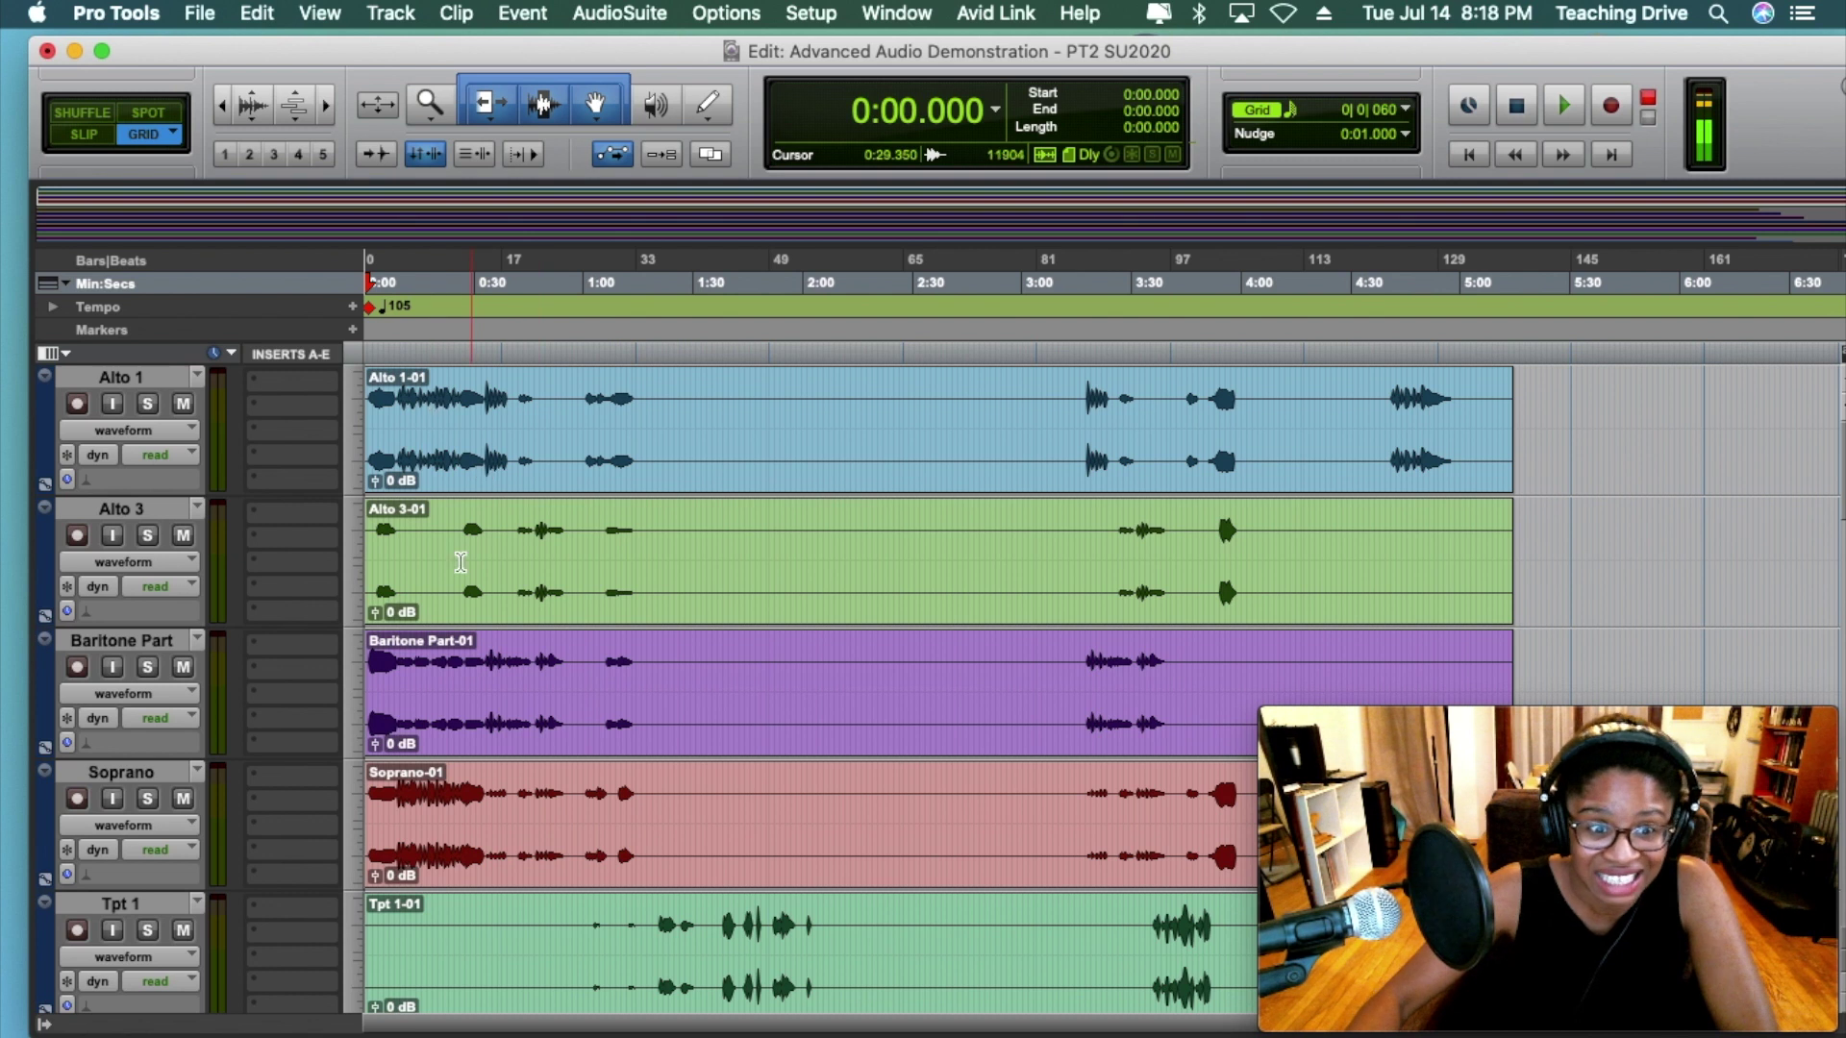
pyautogui.scroll(-8, 414, 813)
pyautogui.scroll(2, 414, 813)
pyautogui.scroll(5, 414, 814)
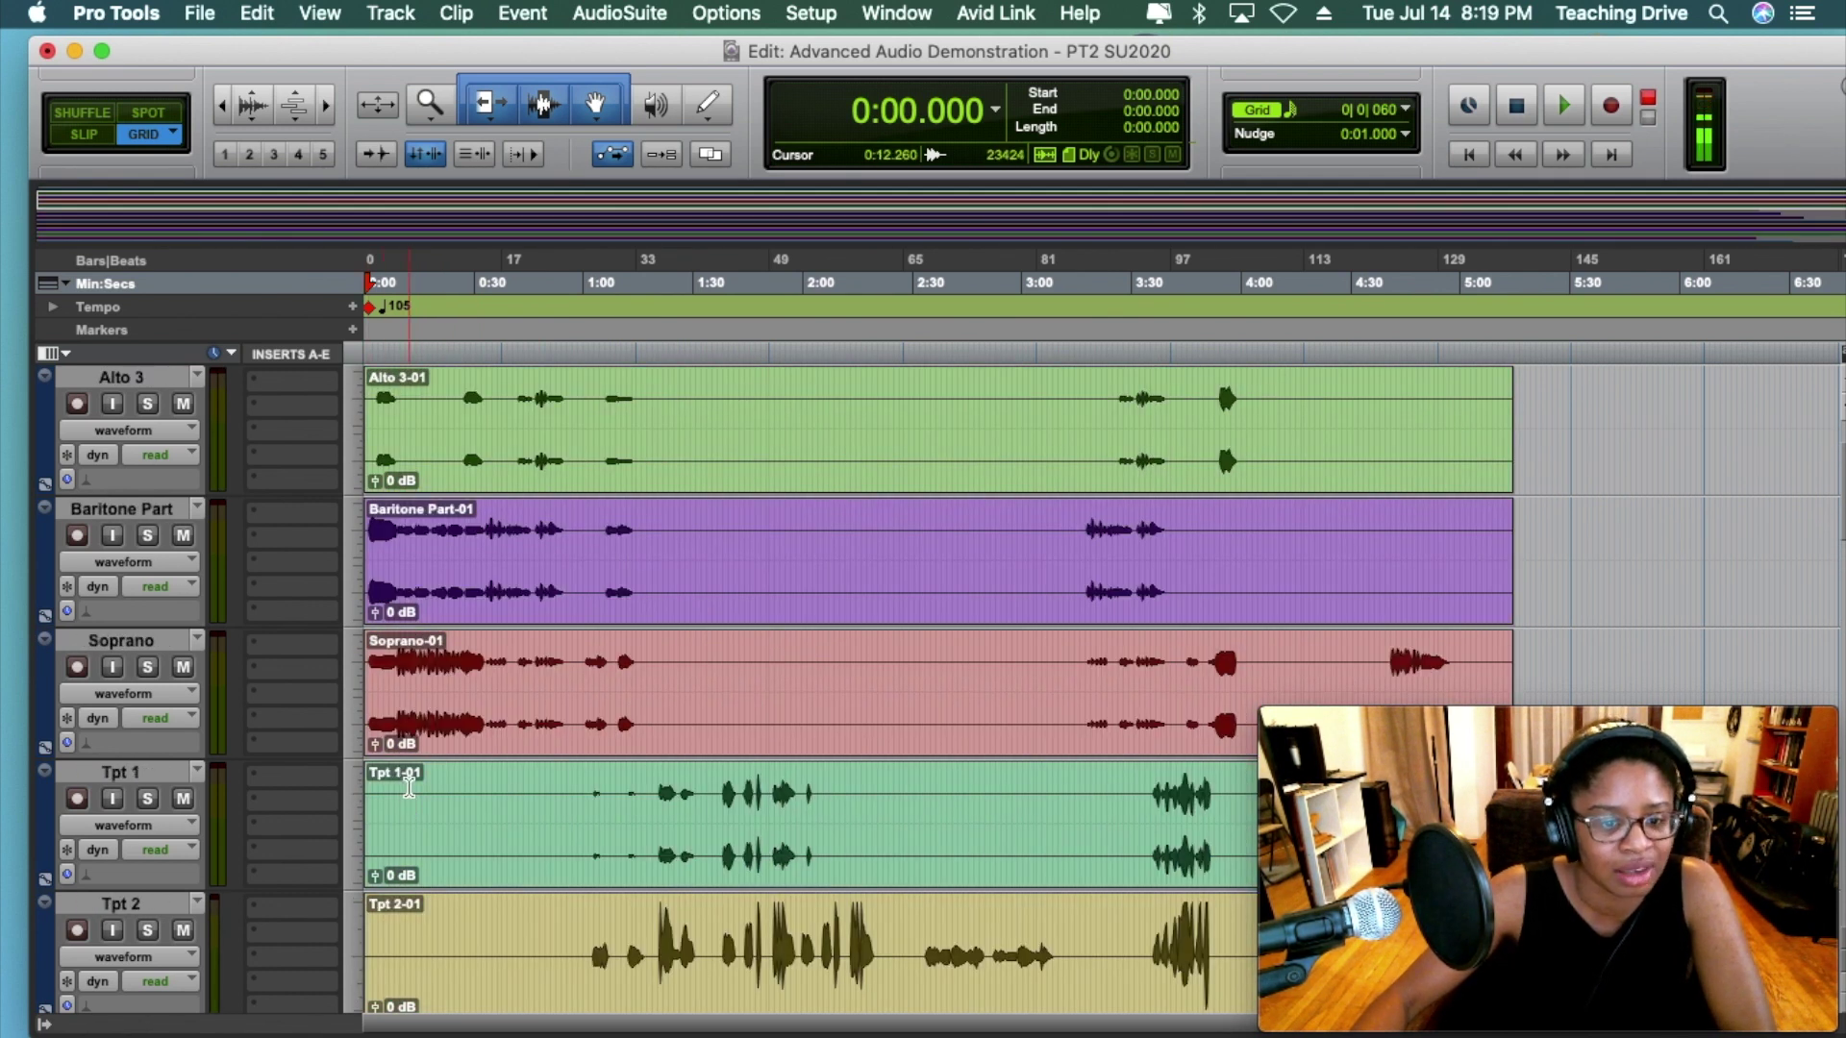
pyautogui.scroll(1, 432, 547)
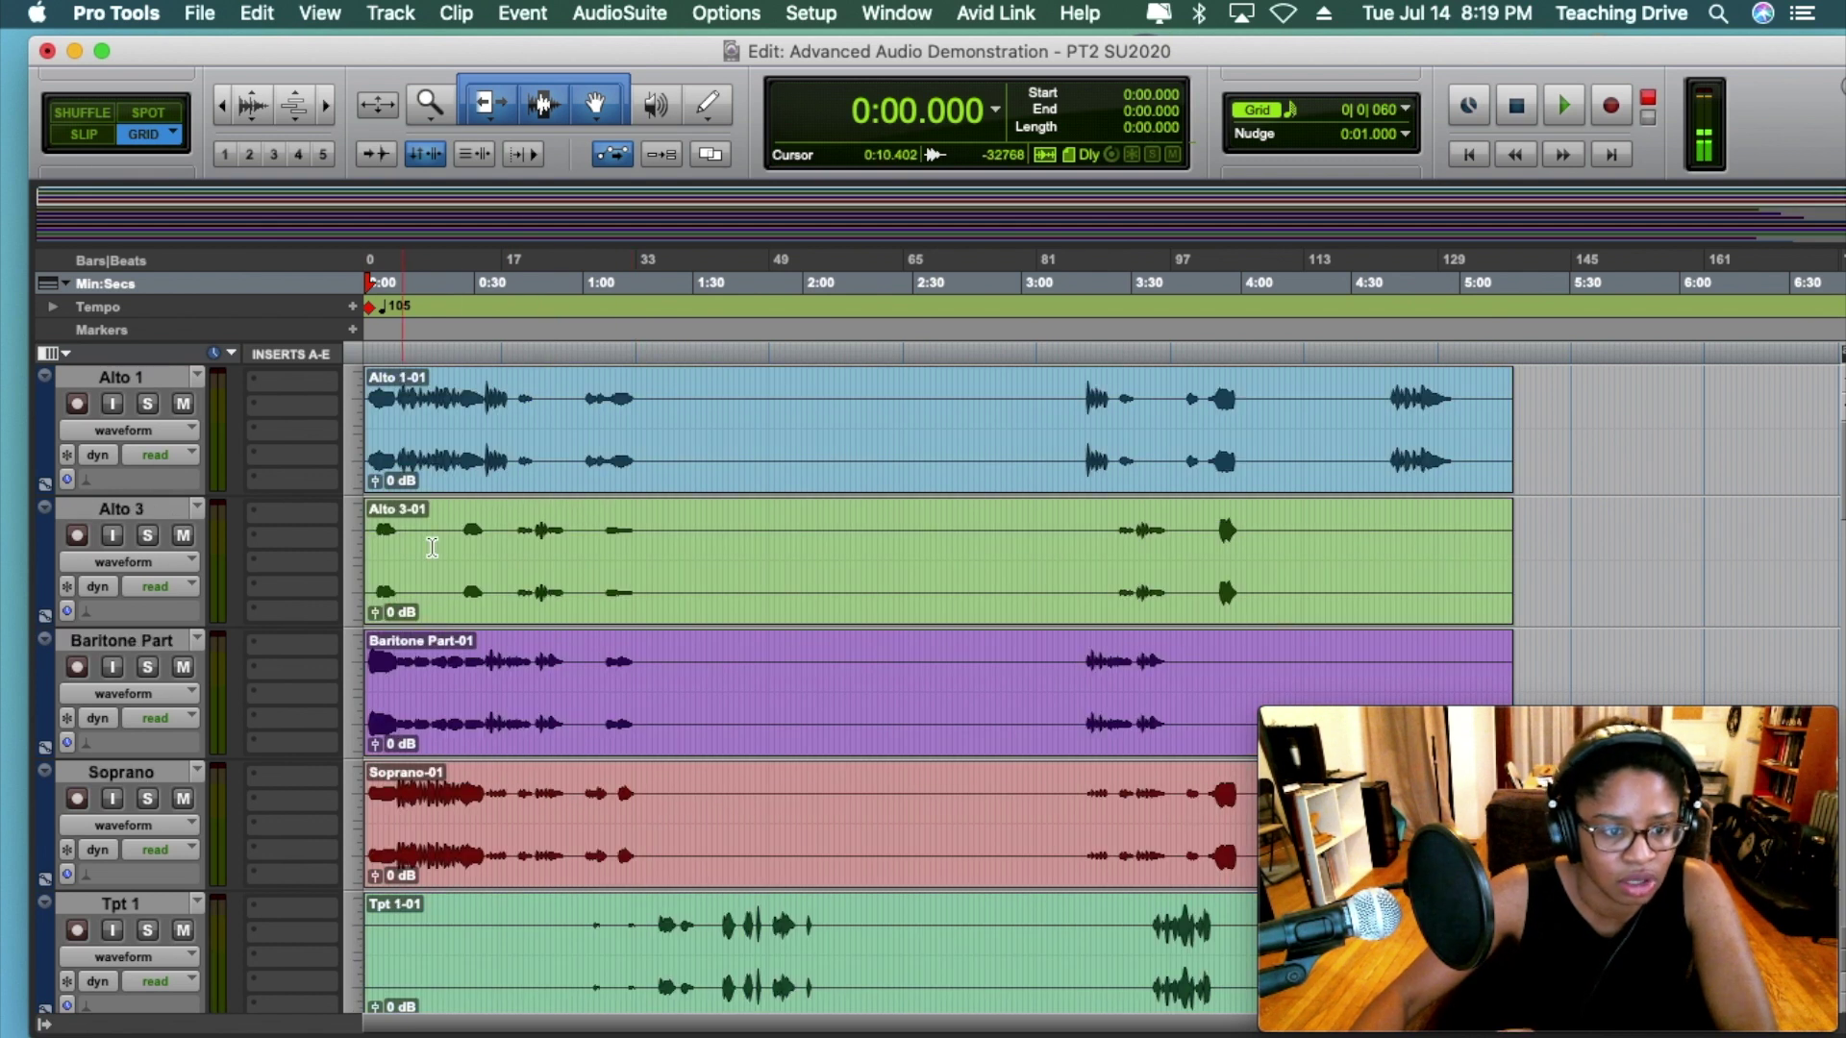
# Add a marker named "Vocal Acapella" at the start of the clips, at 0:00.007
pyautogui.click(367, 354)
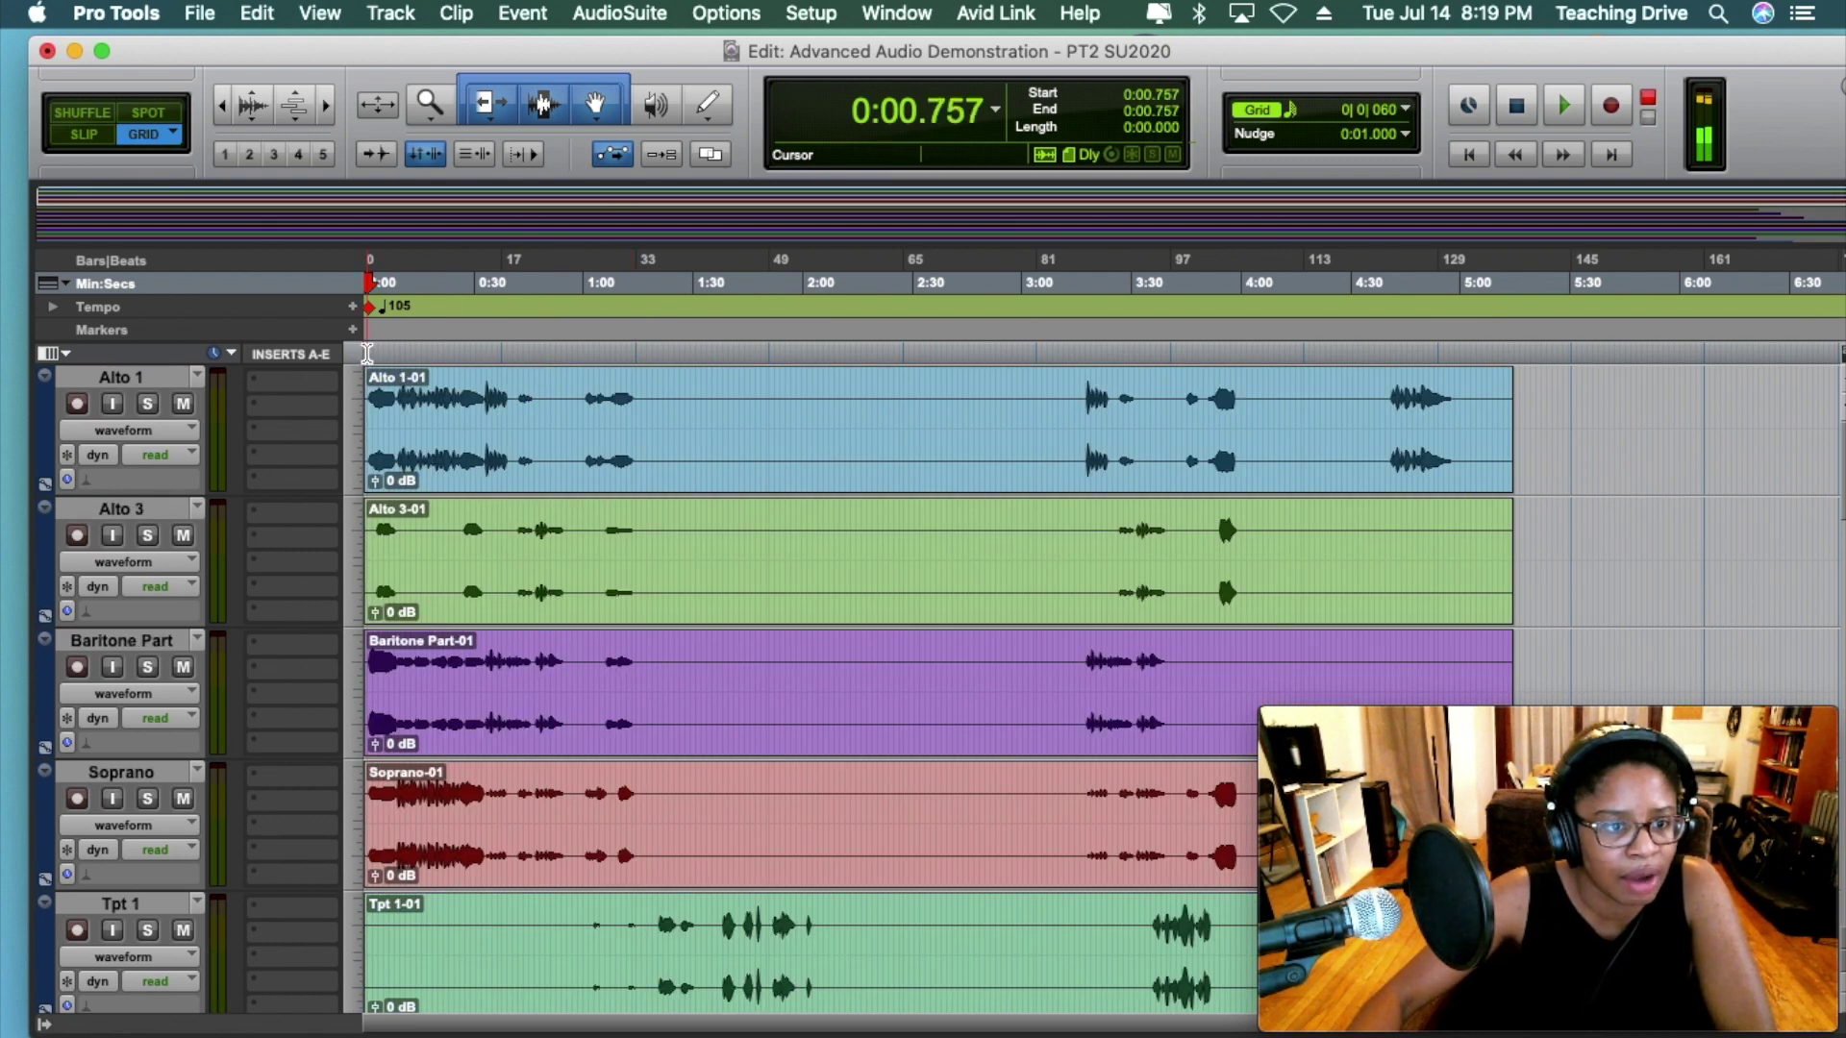
pyautogui.click(365, 354)
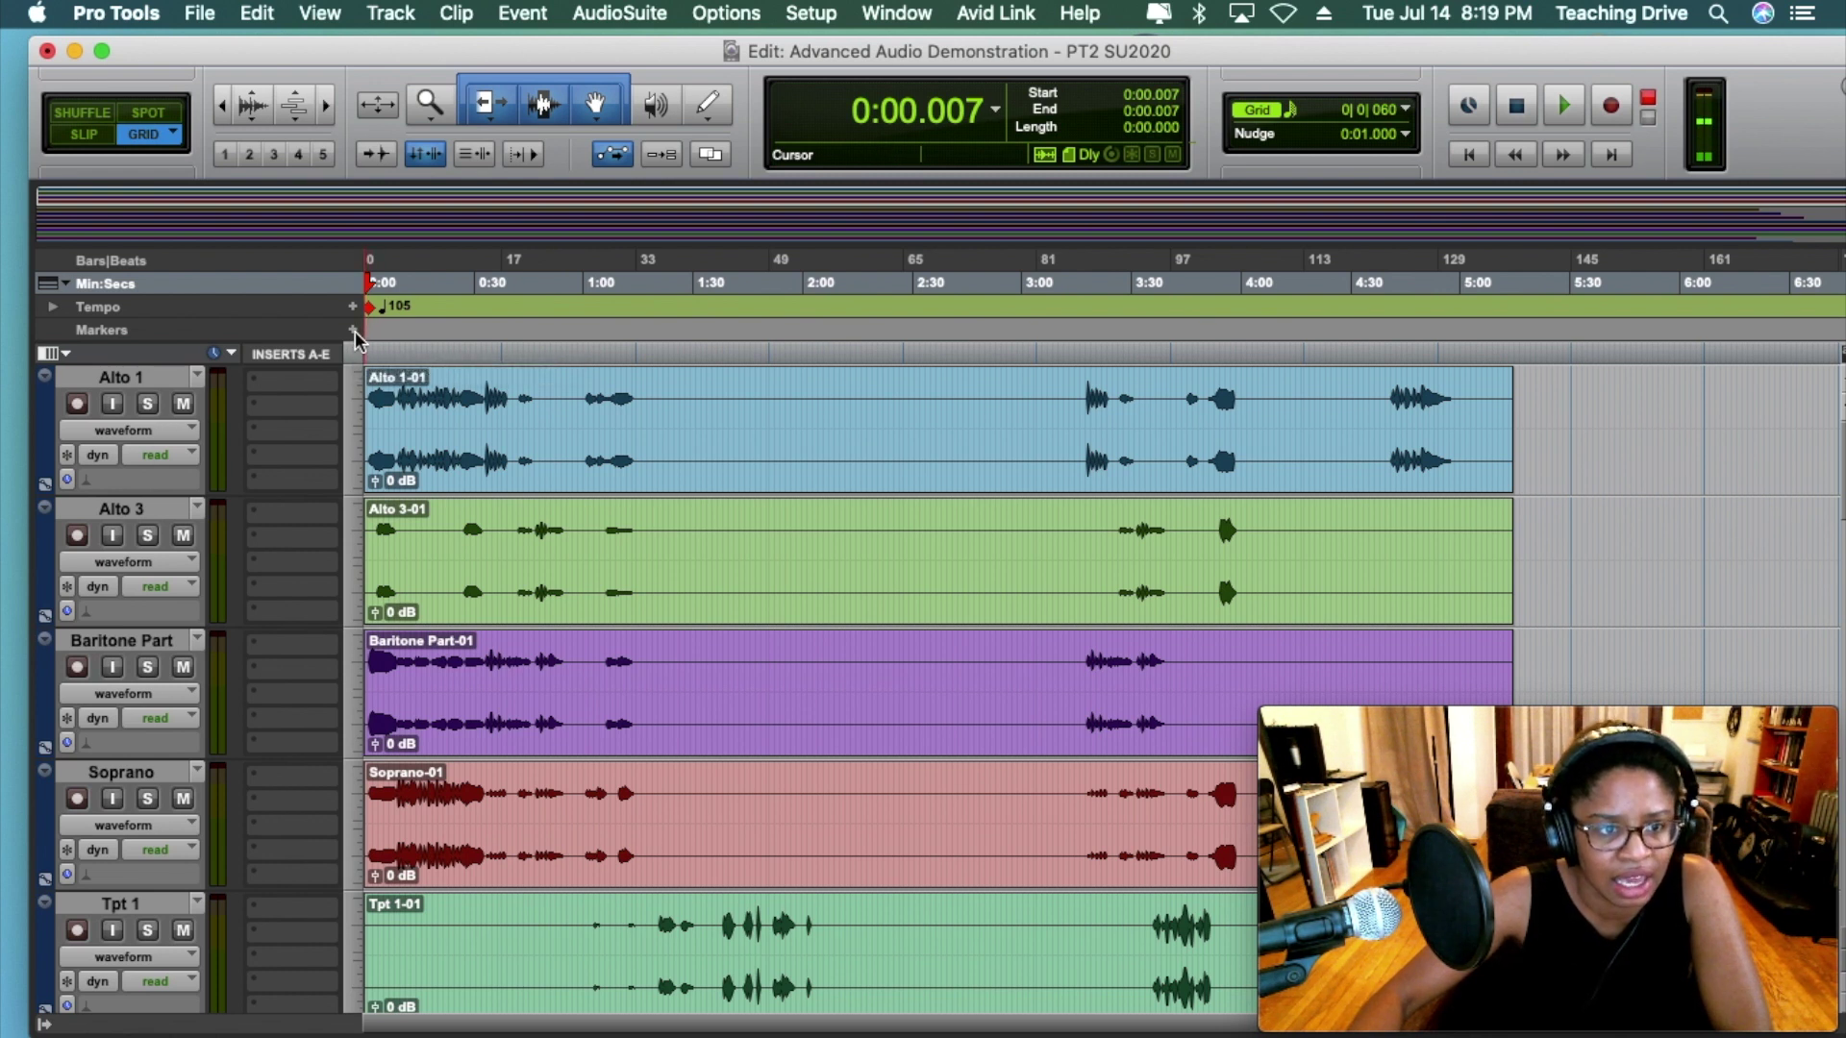
pyautogui.click(353, 330)
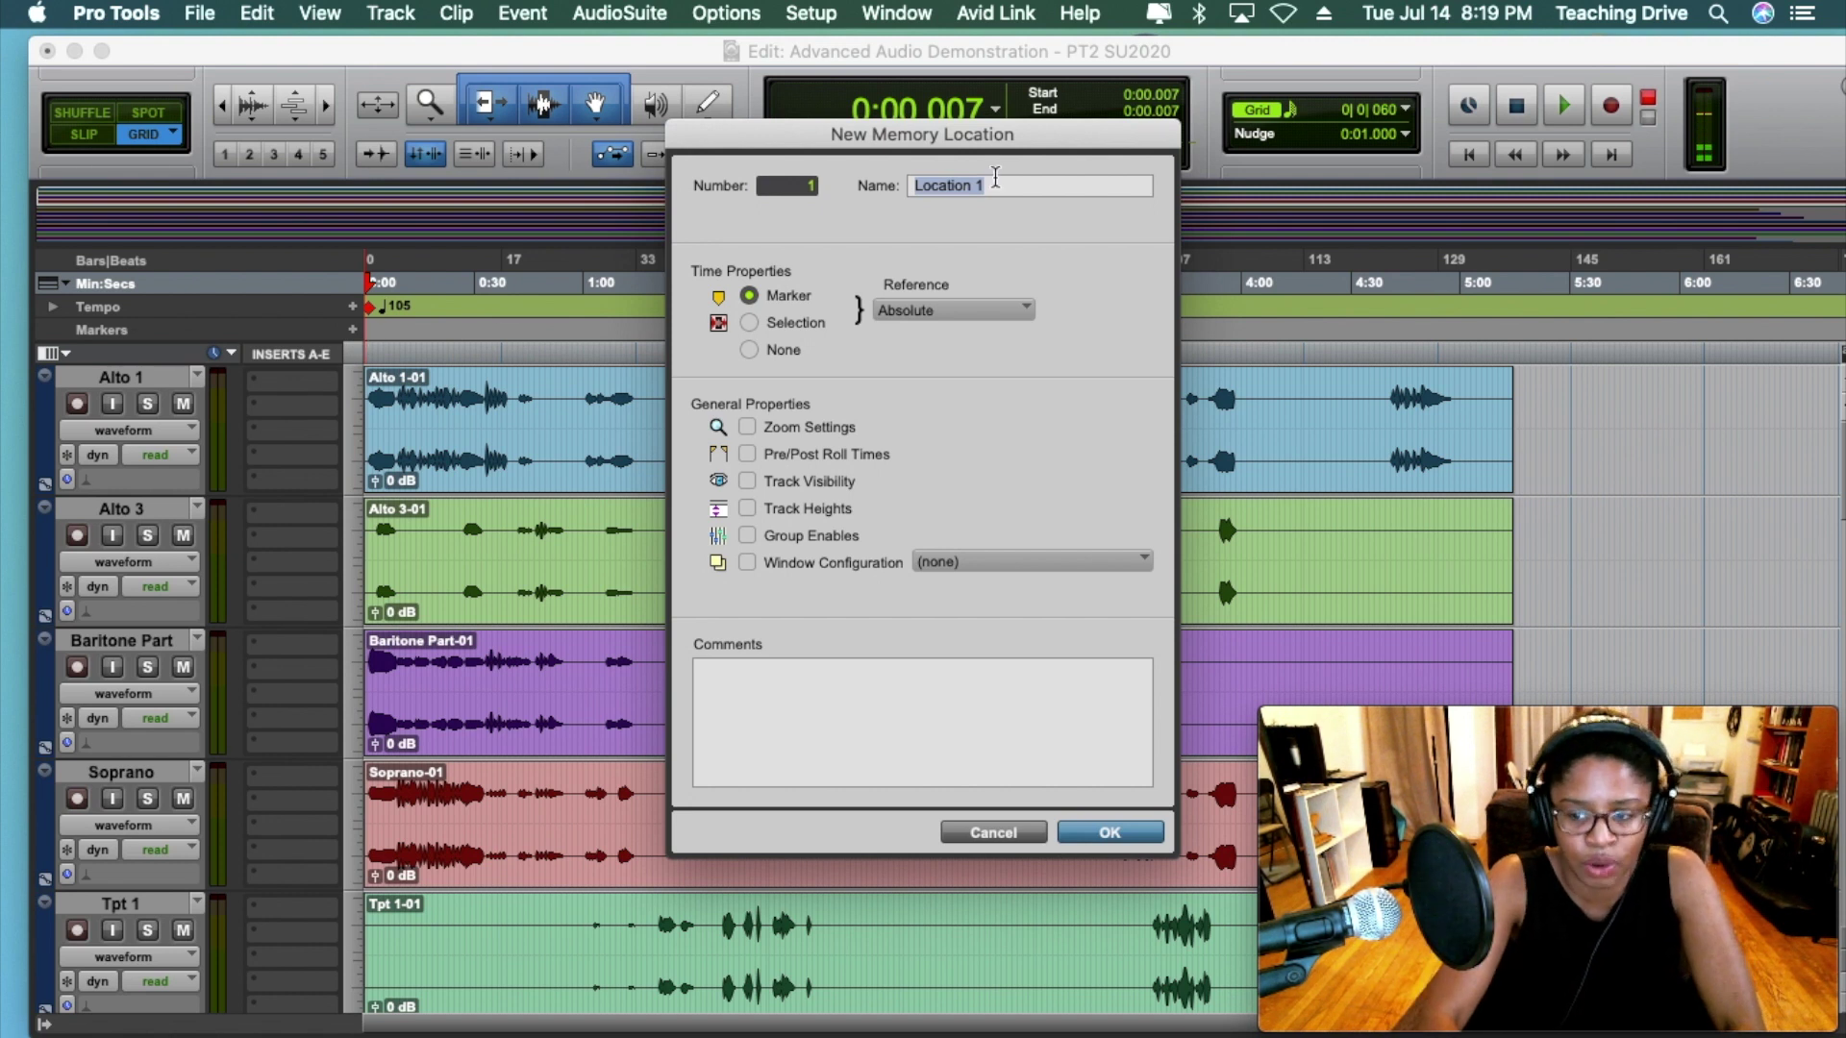
pyautogui.write('Vicak Aca')
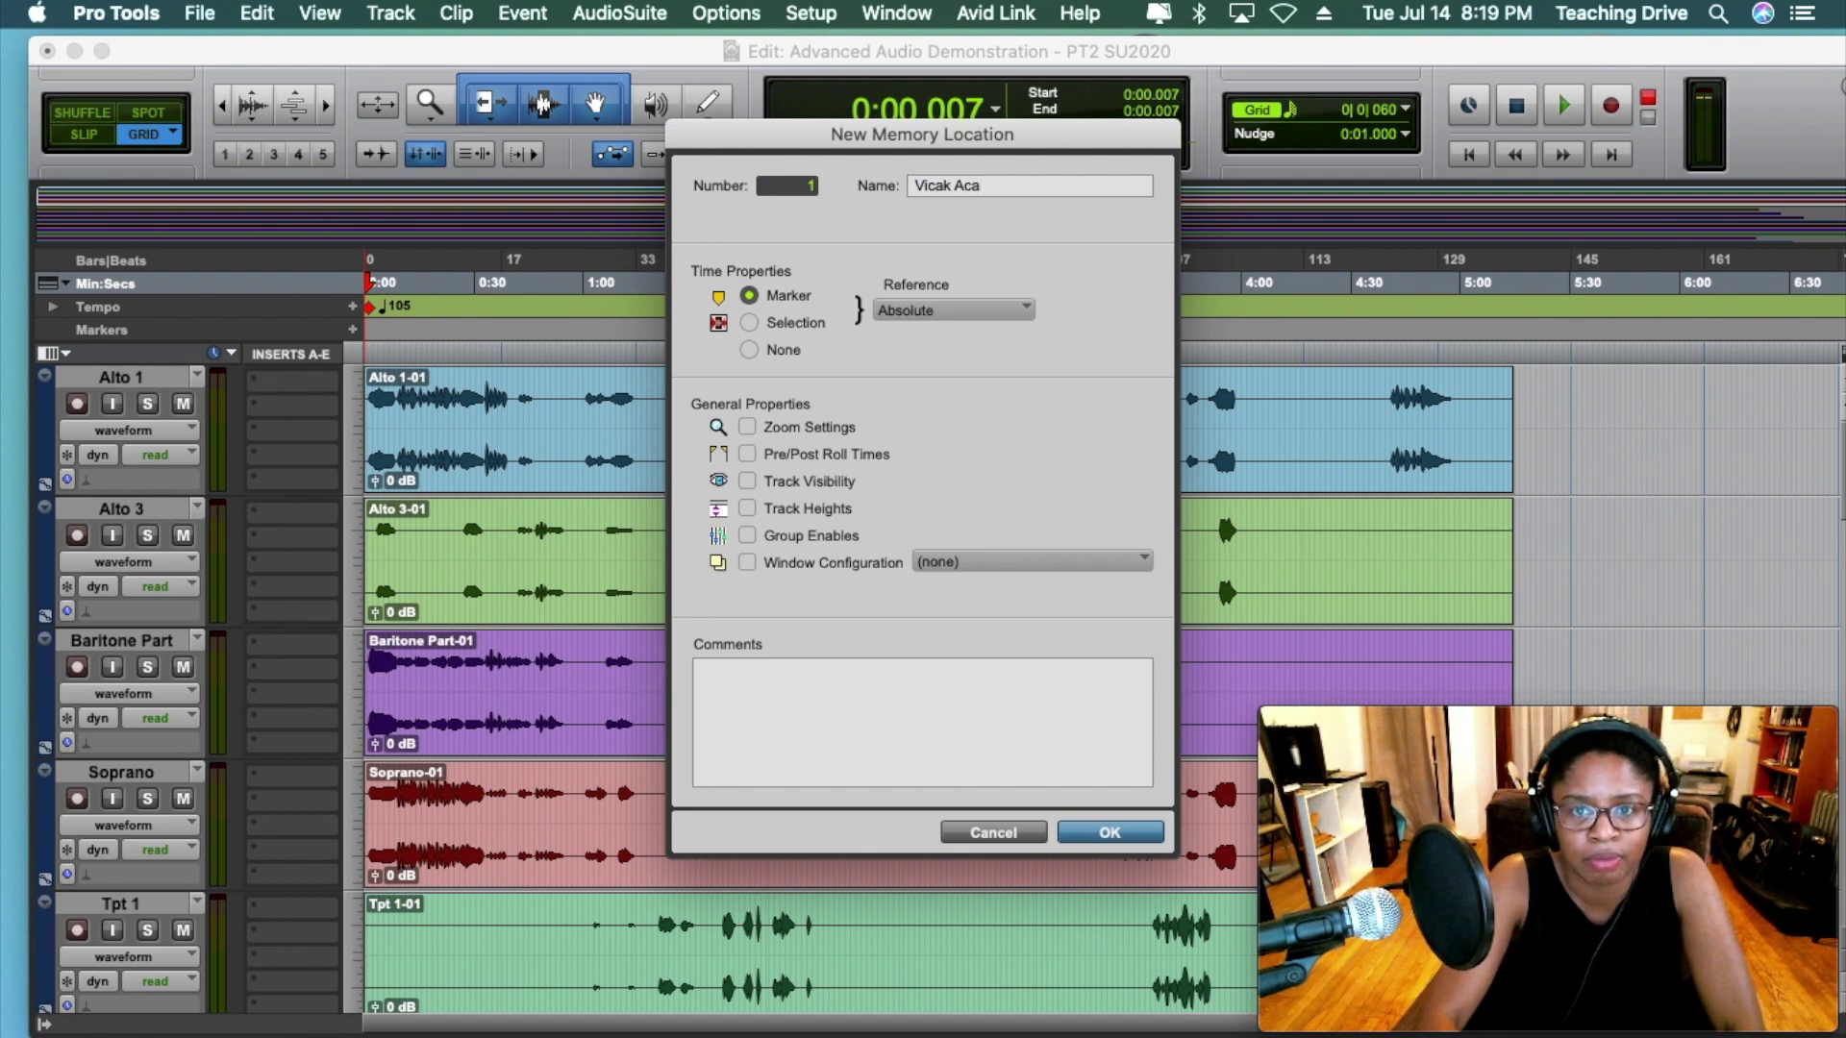
pyautogui.press('BackSpace')
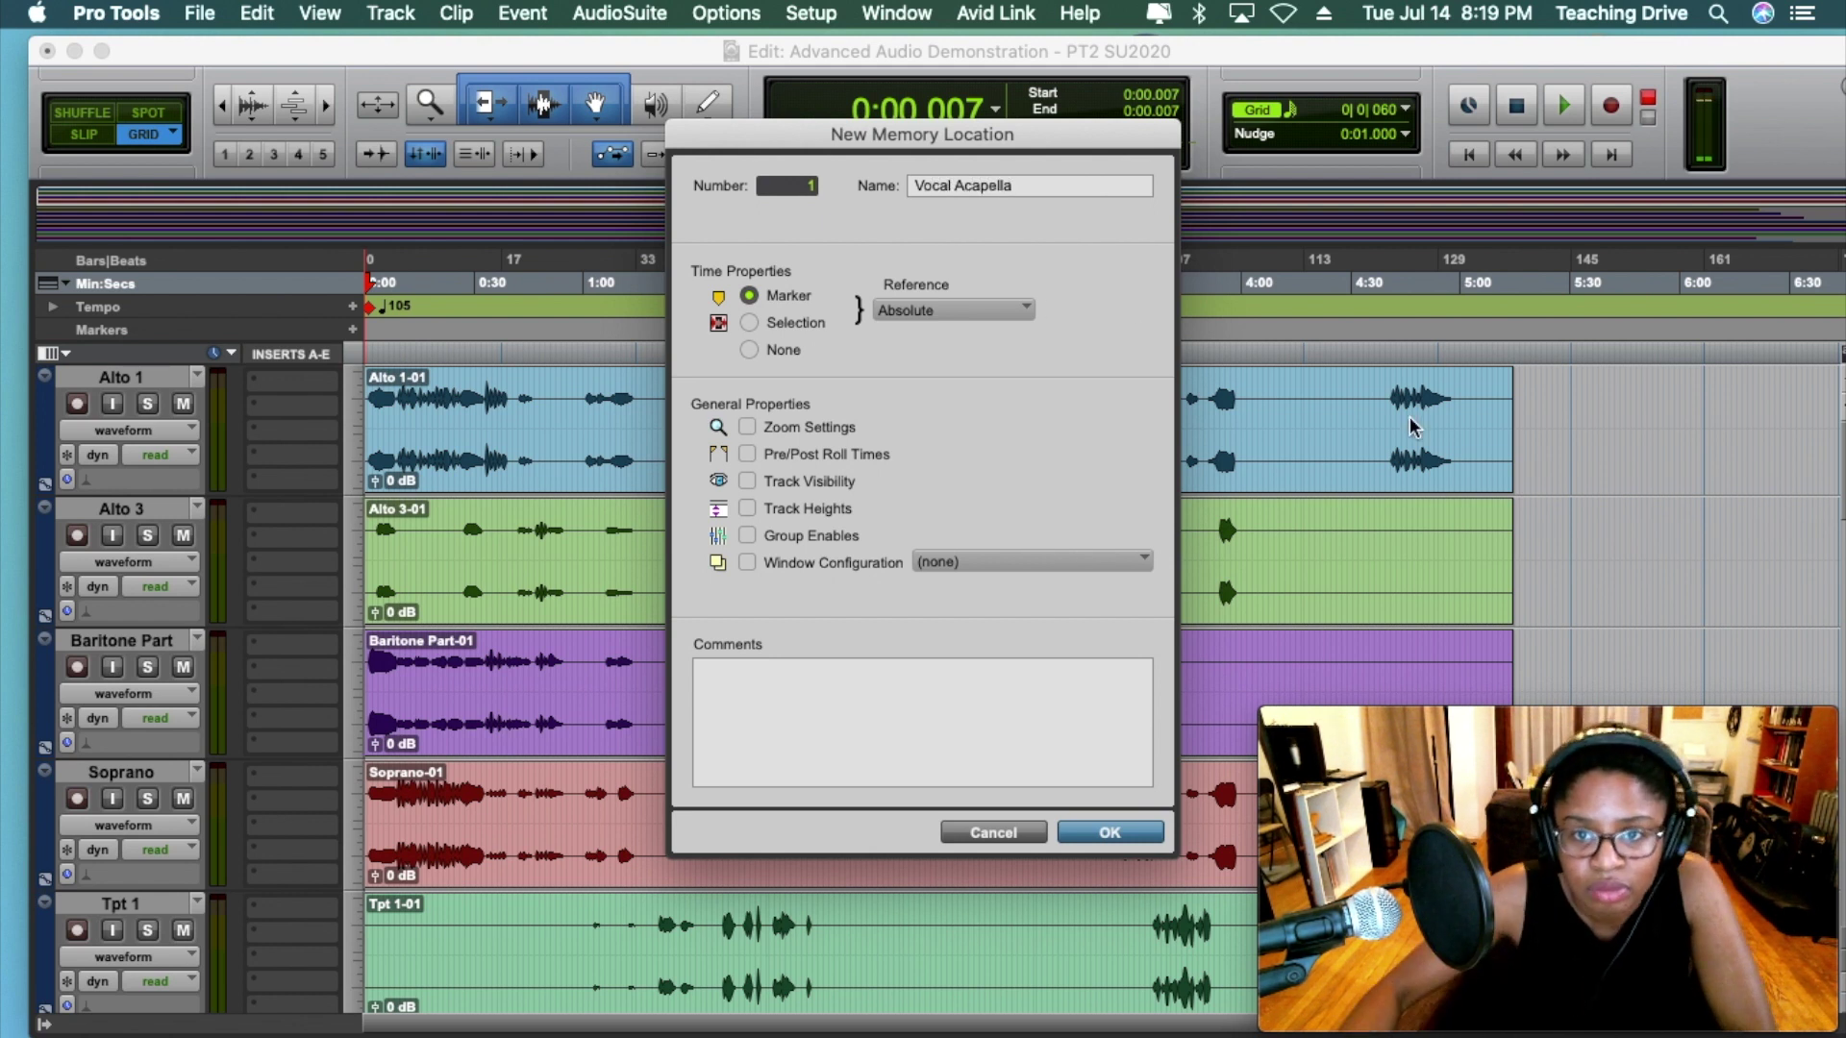
pyautogui.click(1102, 833)
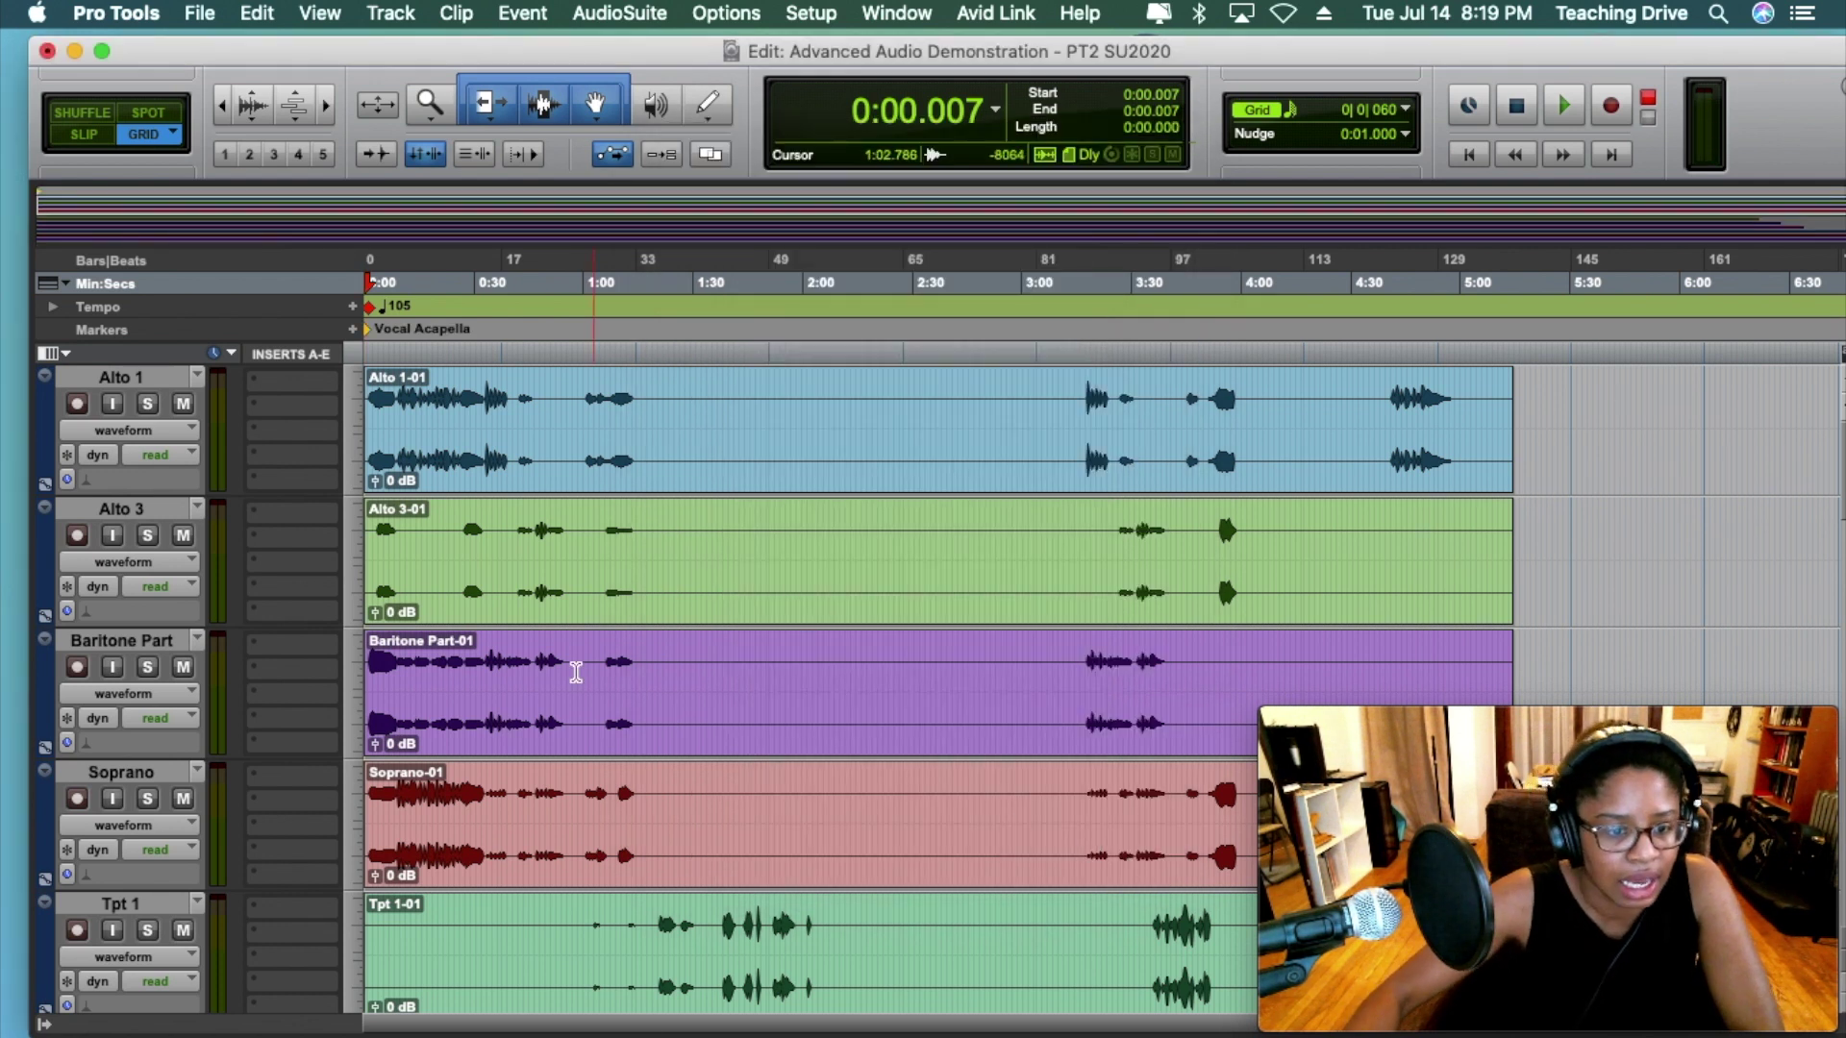
# Find where the electric guitar enters and add a marker named "GTR Entrance" there, at 0:40.507
pyautogui.moveTo(437, 1021)
pyautogui.mouseDown()
pyautogui.moveTo(483, 1026)
pyautogui.moveTo(235, 1013)
pyautogui.moveTo(490, 1022)
pyautogui.moveTo(347, 1011)
pyautogui.mouseUp()
pyautogui.scroll(-5, 659, 886)
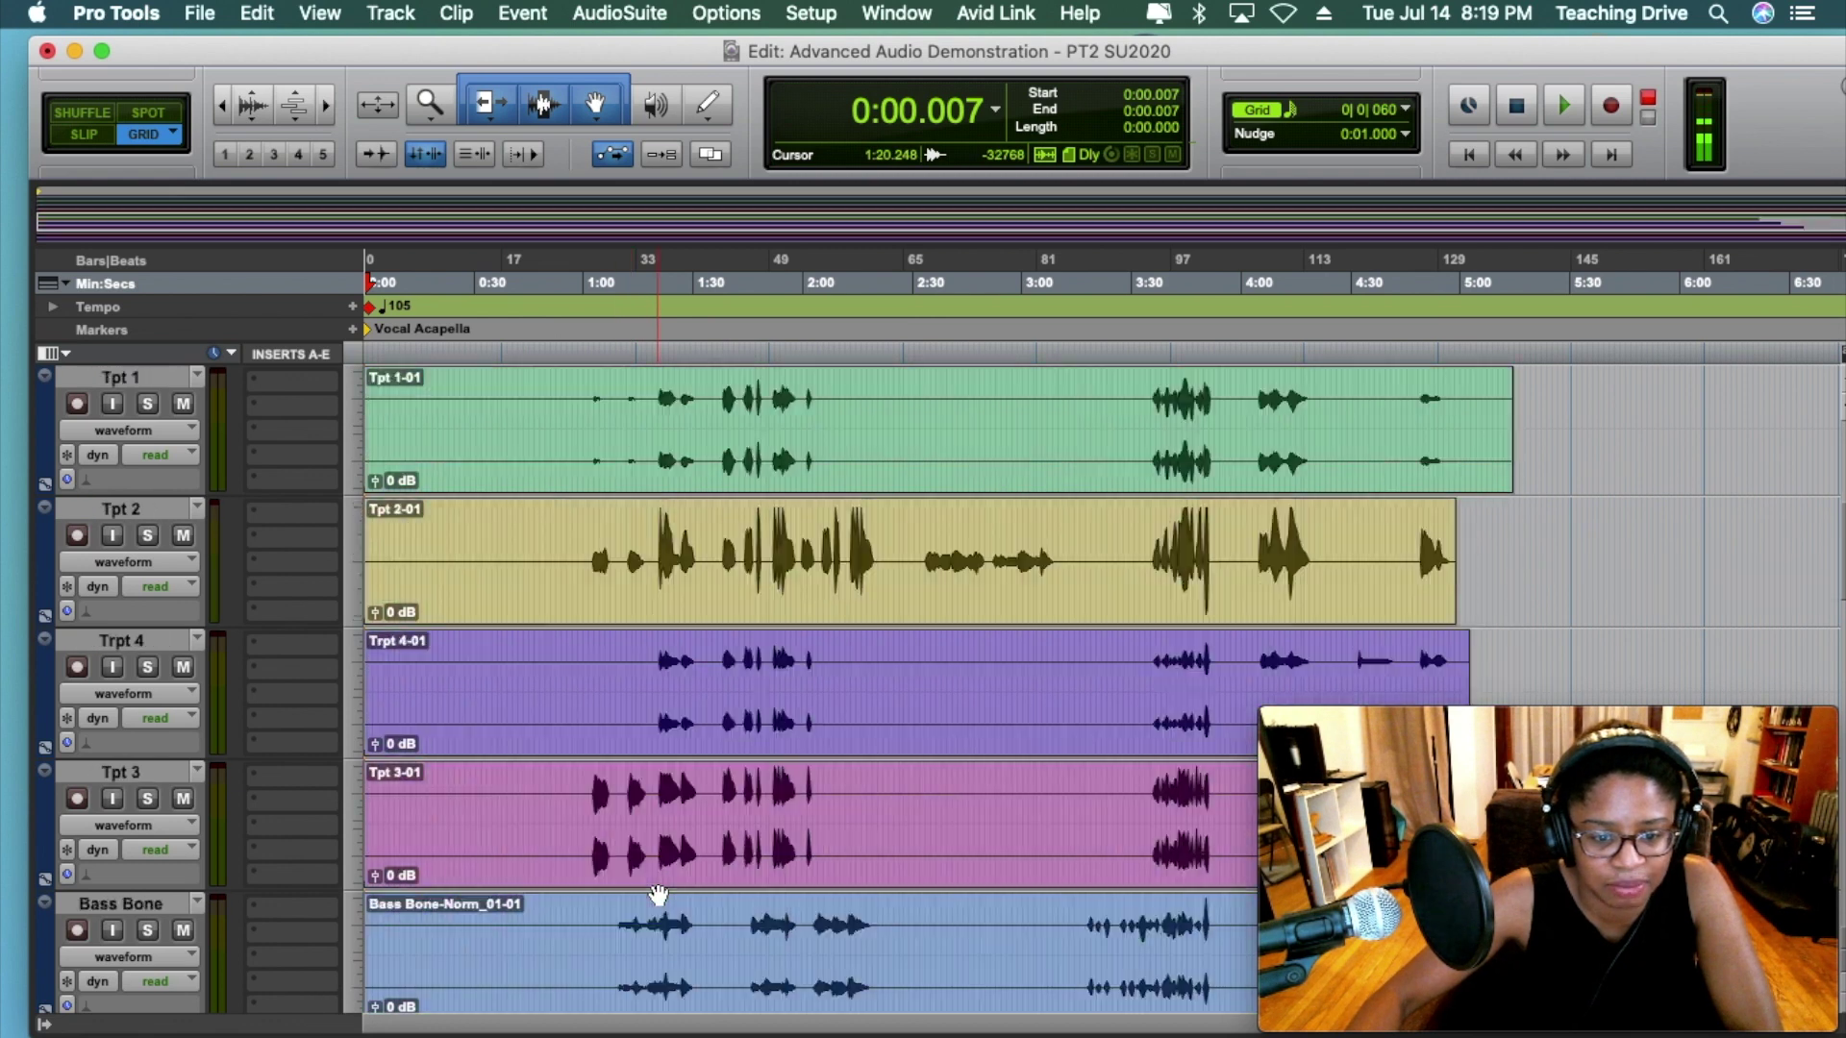
pyautogui.scroll(-20, 668, 924)
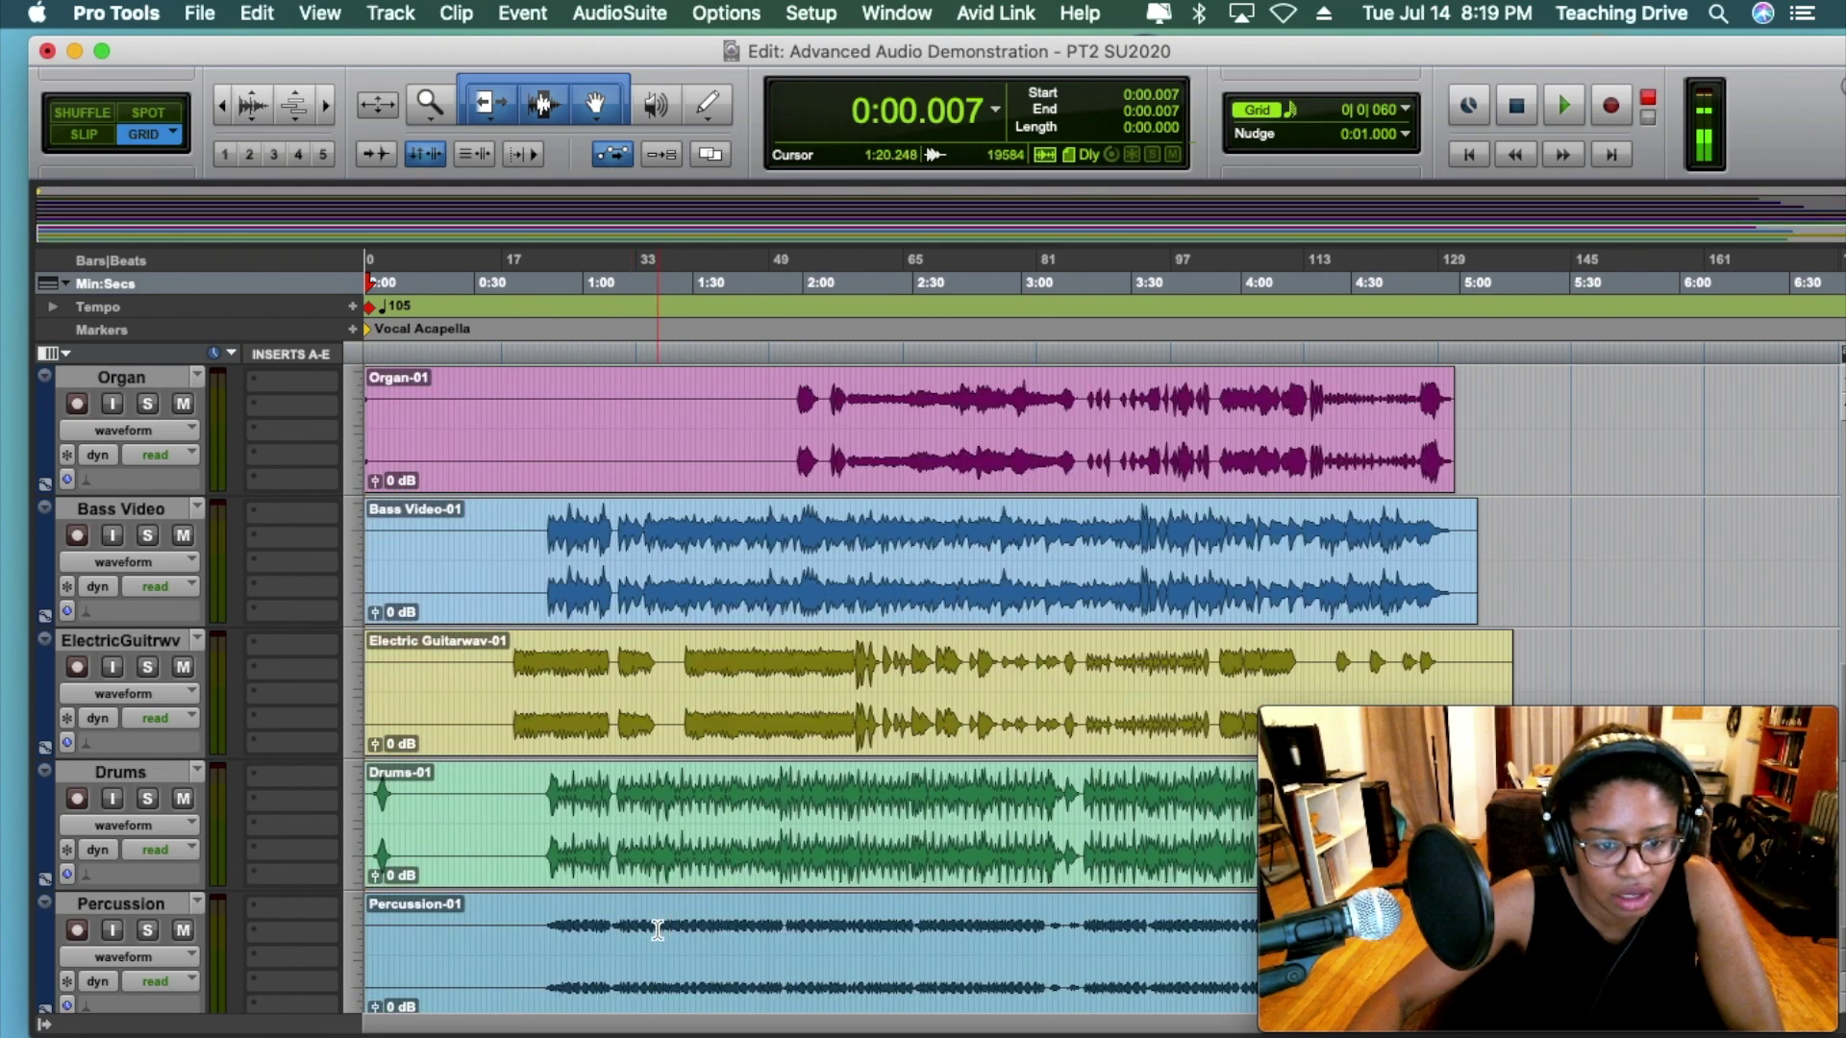
pyautogui.scroll(15, 605, 962)
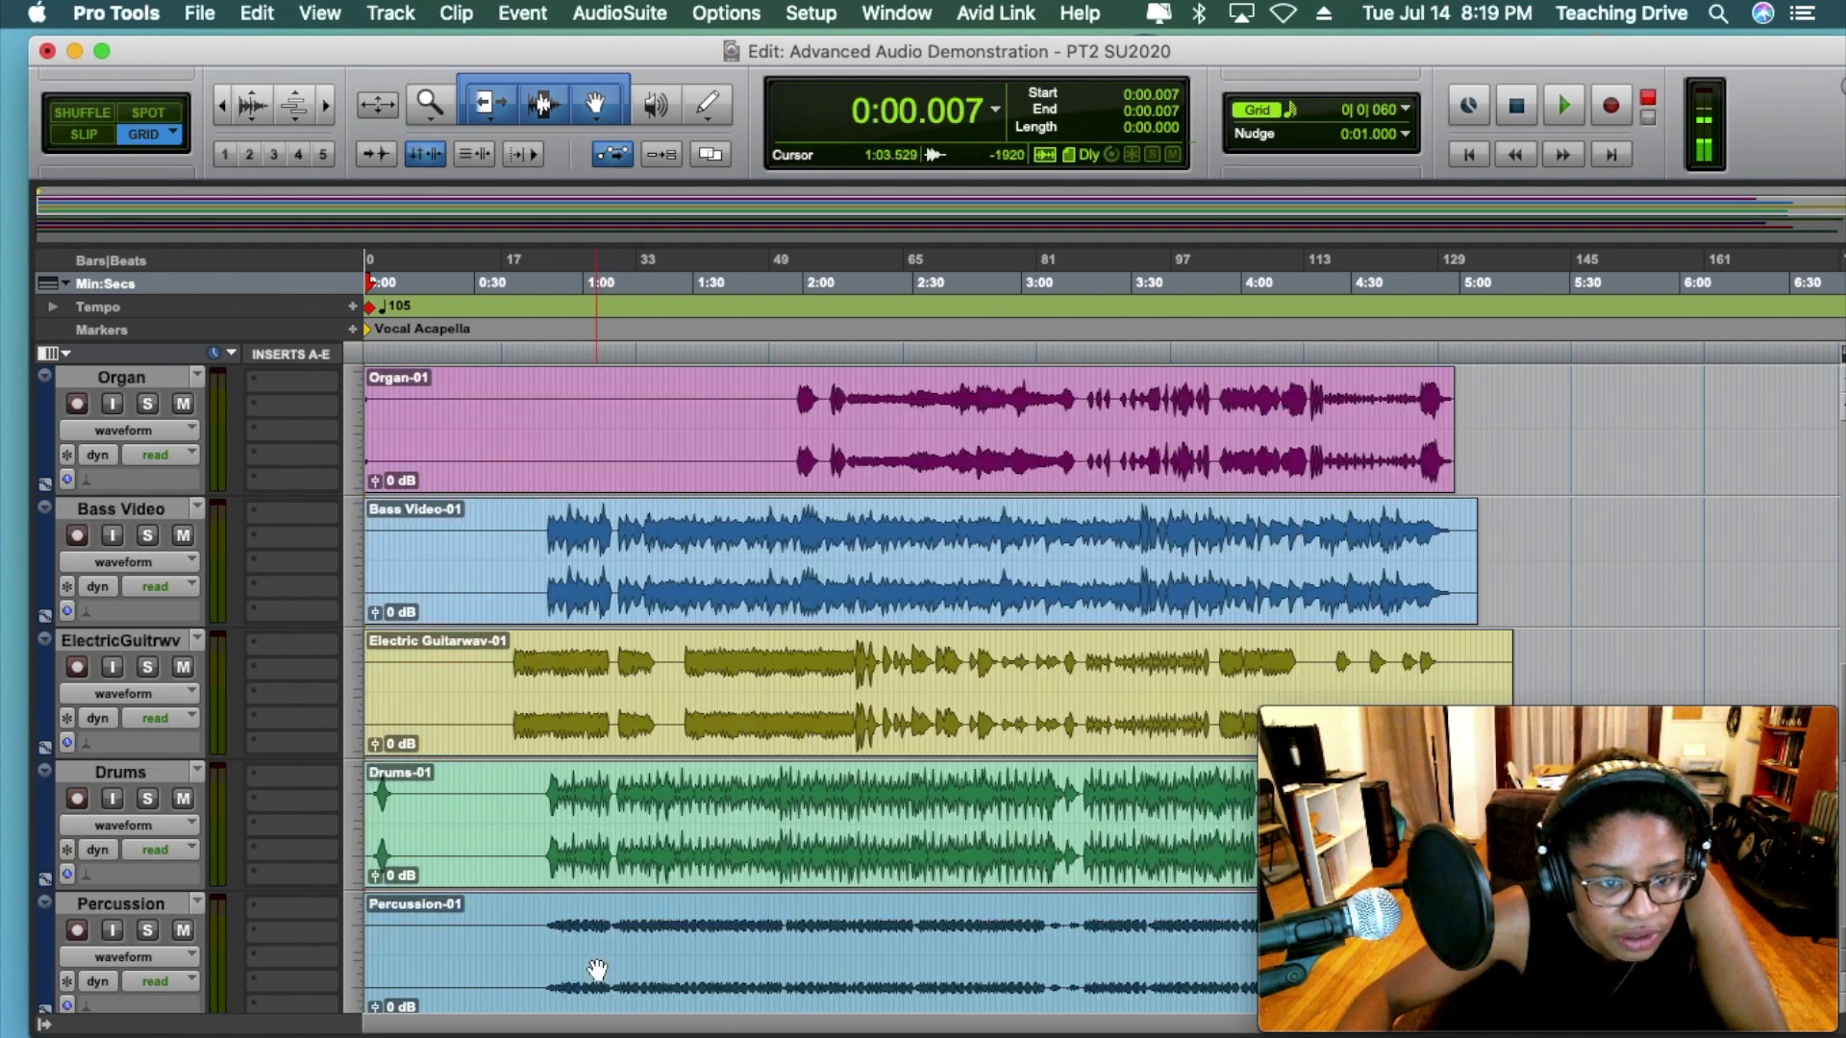
pyautogui.scroll(-4, 594, 967)
pyautogui.scroll(3, 590, 971)
pyautogui.scroll(-2, 590, 973)
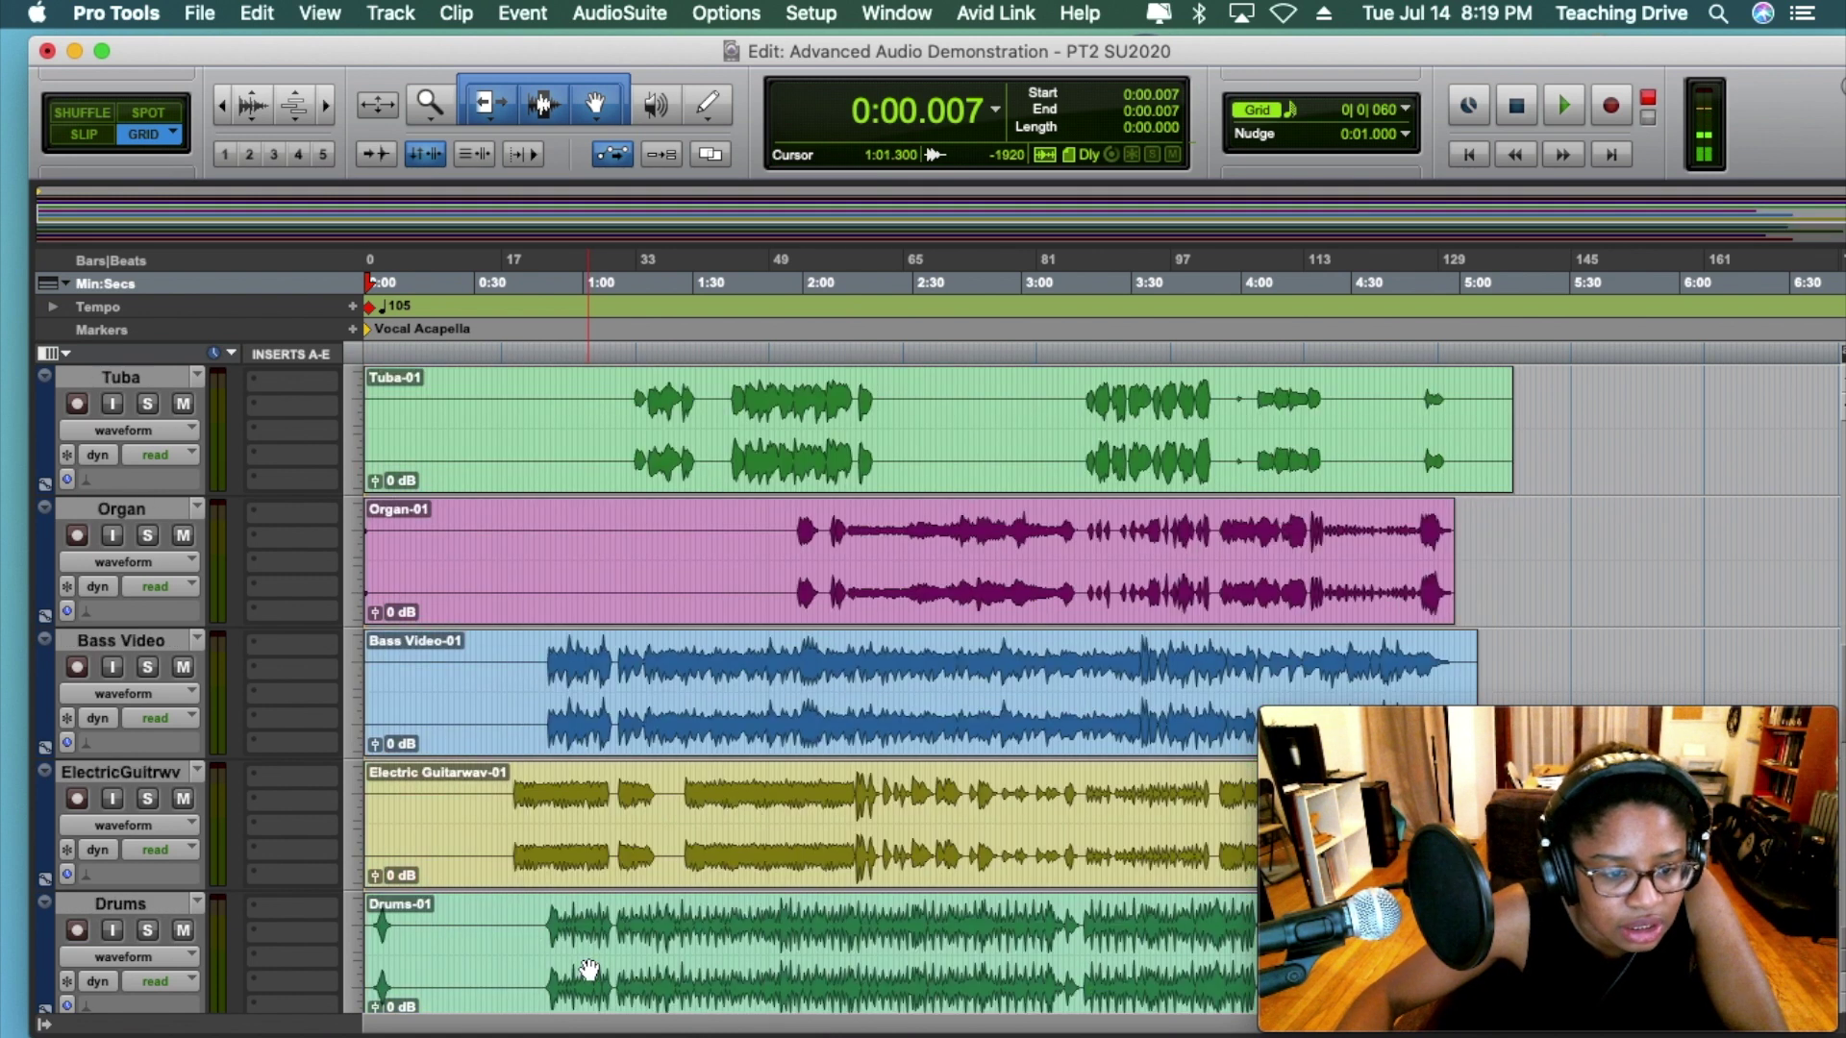
pyautogui.click(510, 352)
pyautogui.click(512, 352)
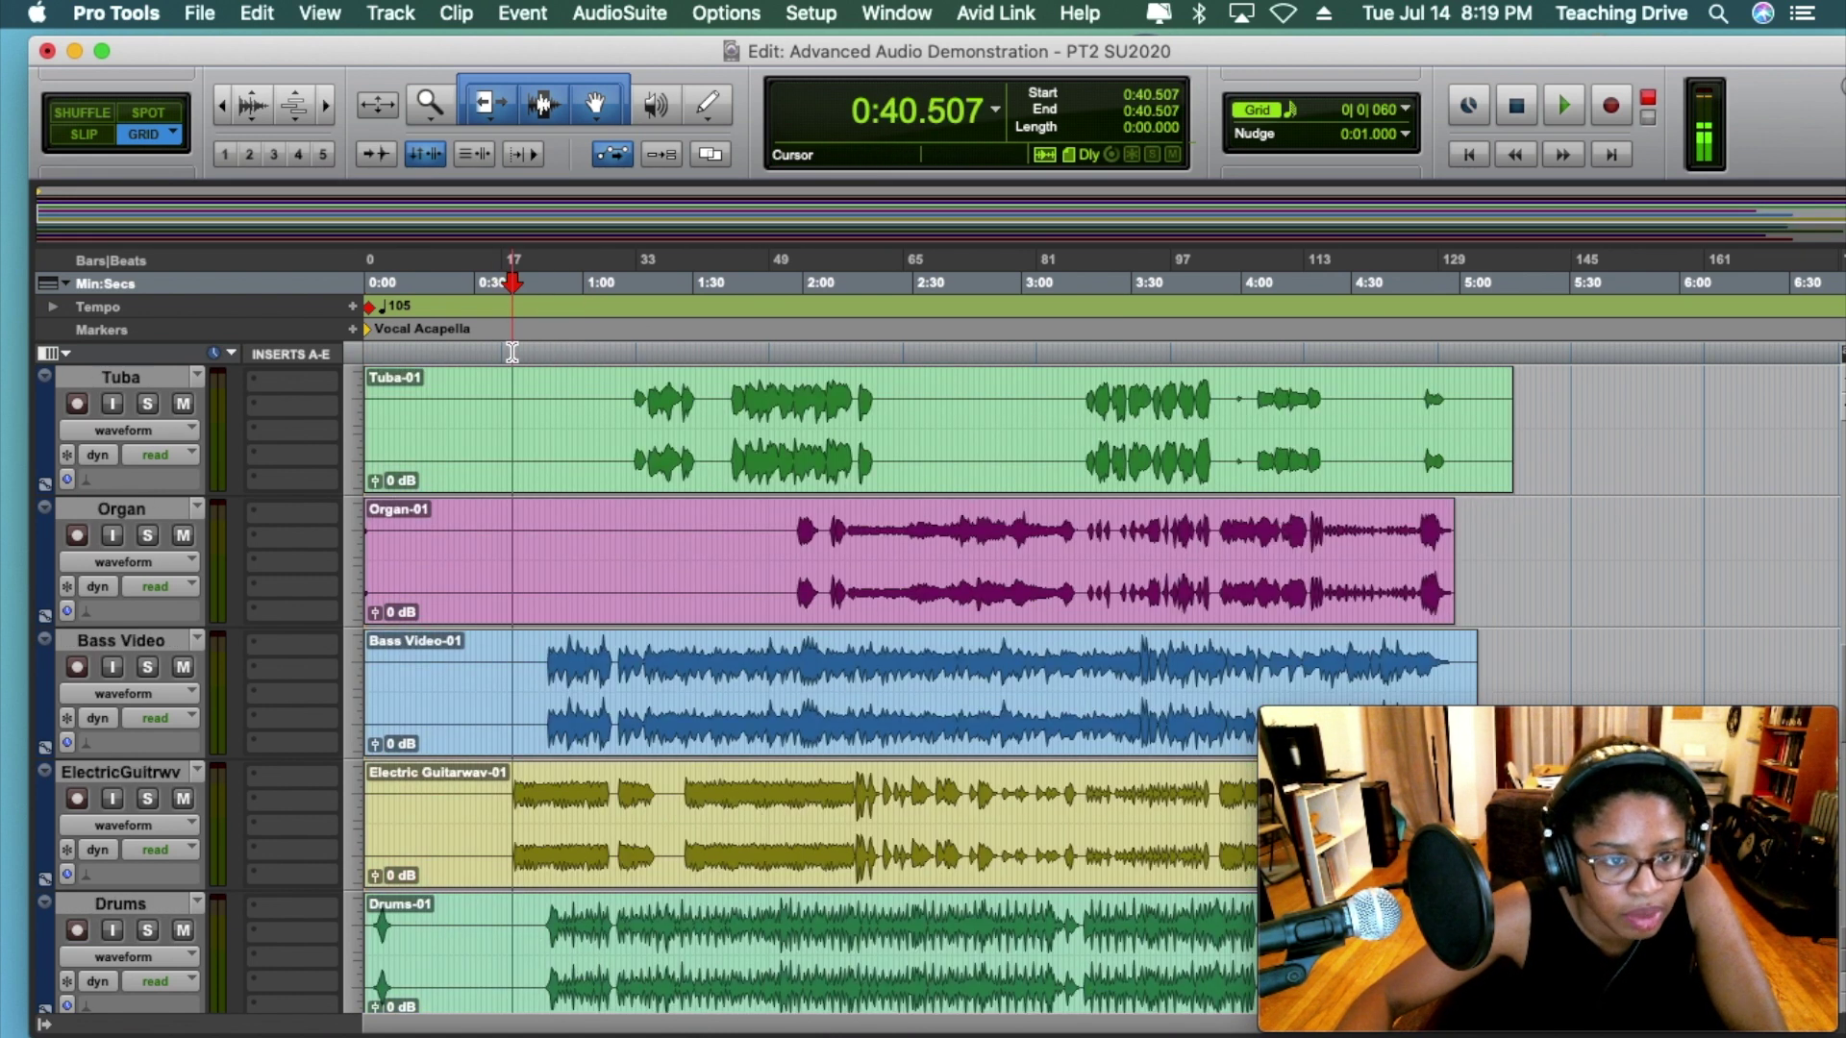
pyautogui.click(353, 329)
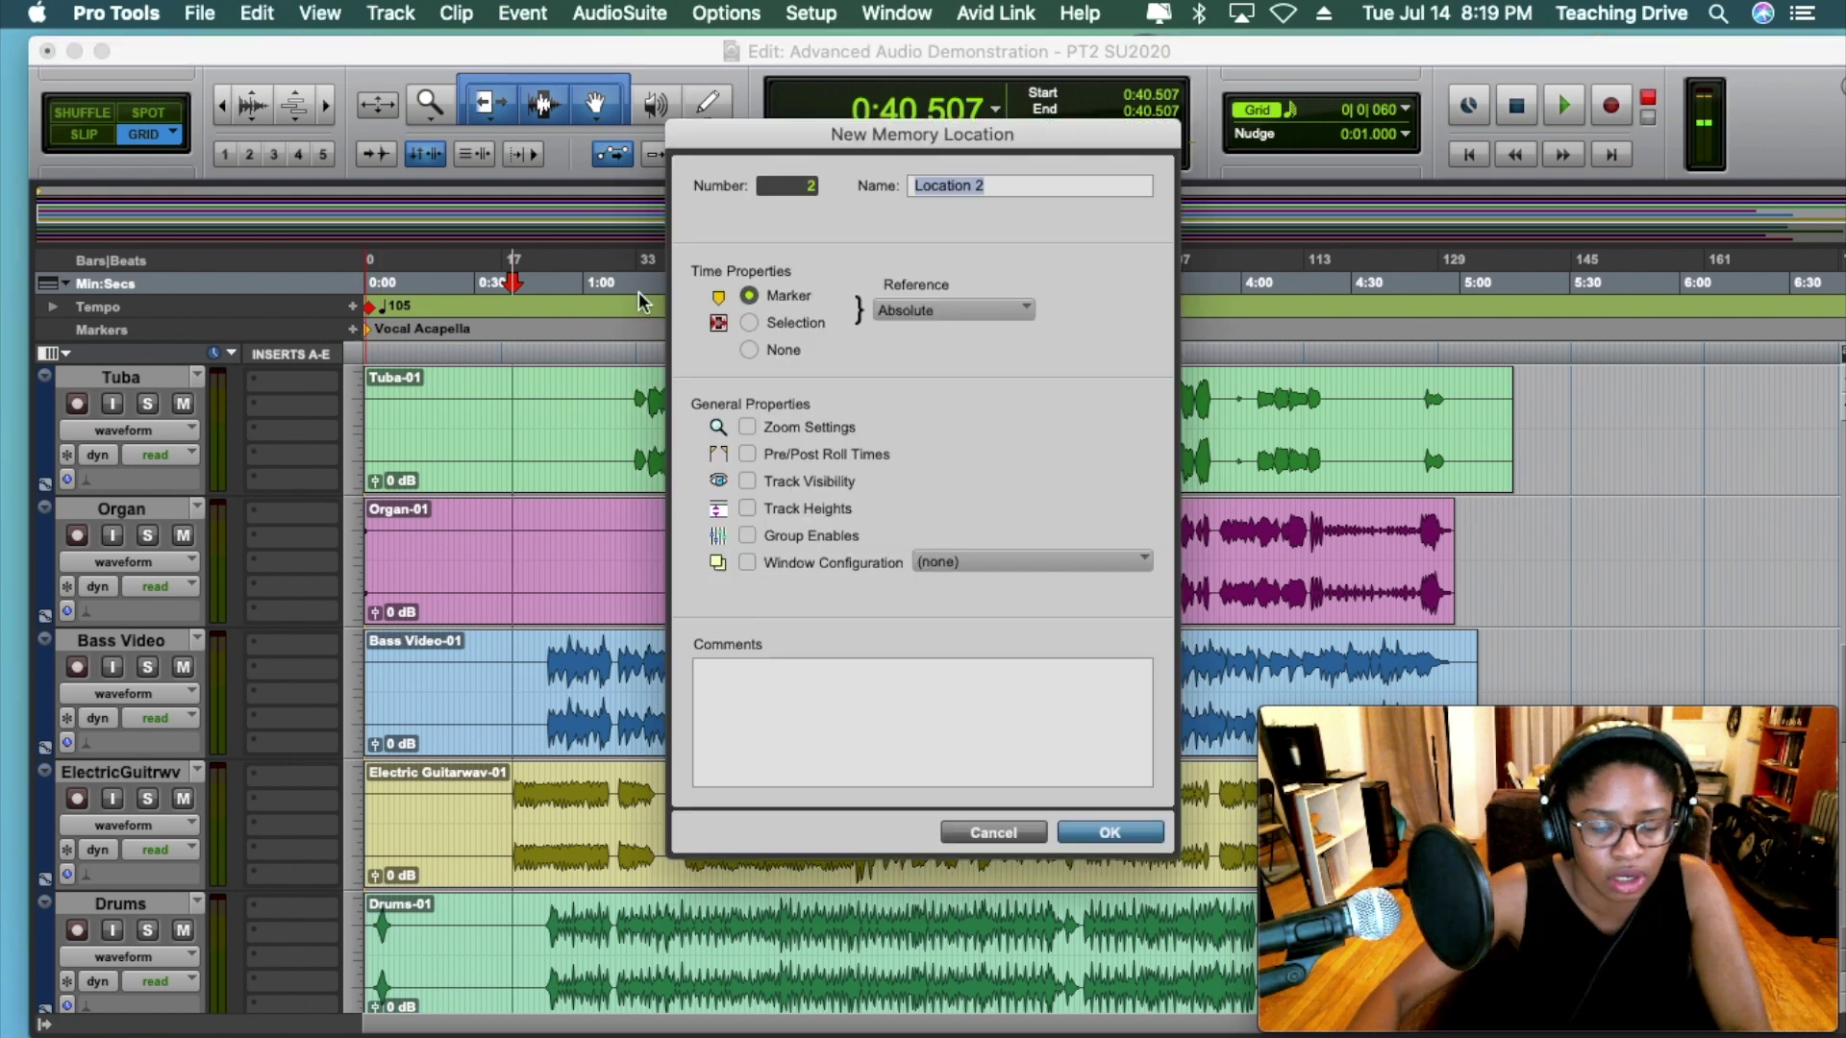
pyautogui.write('LL')
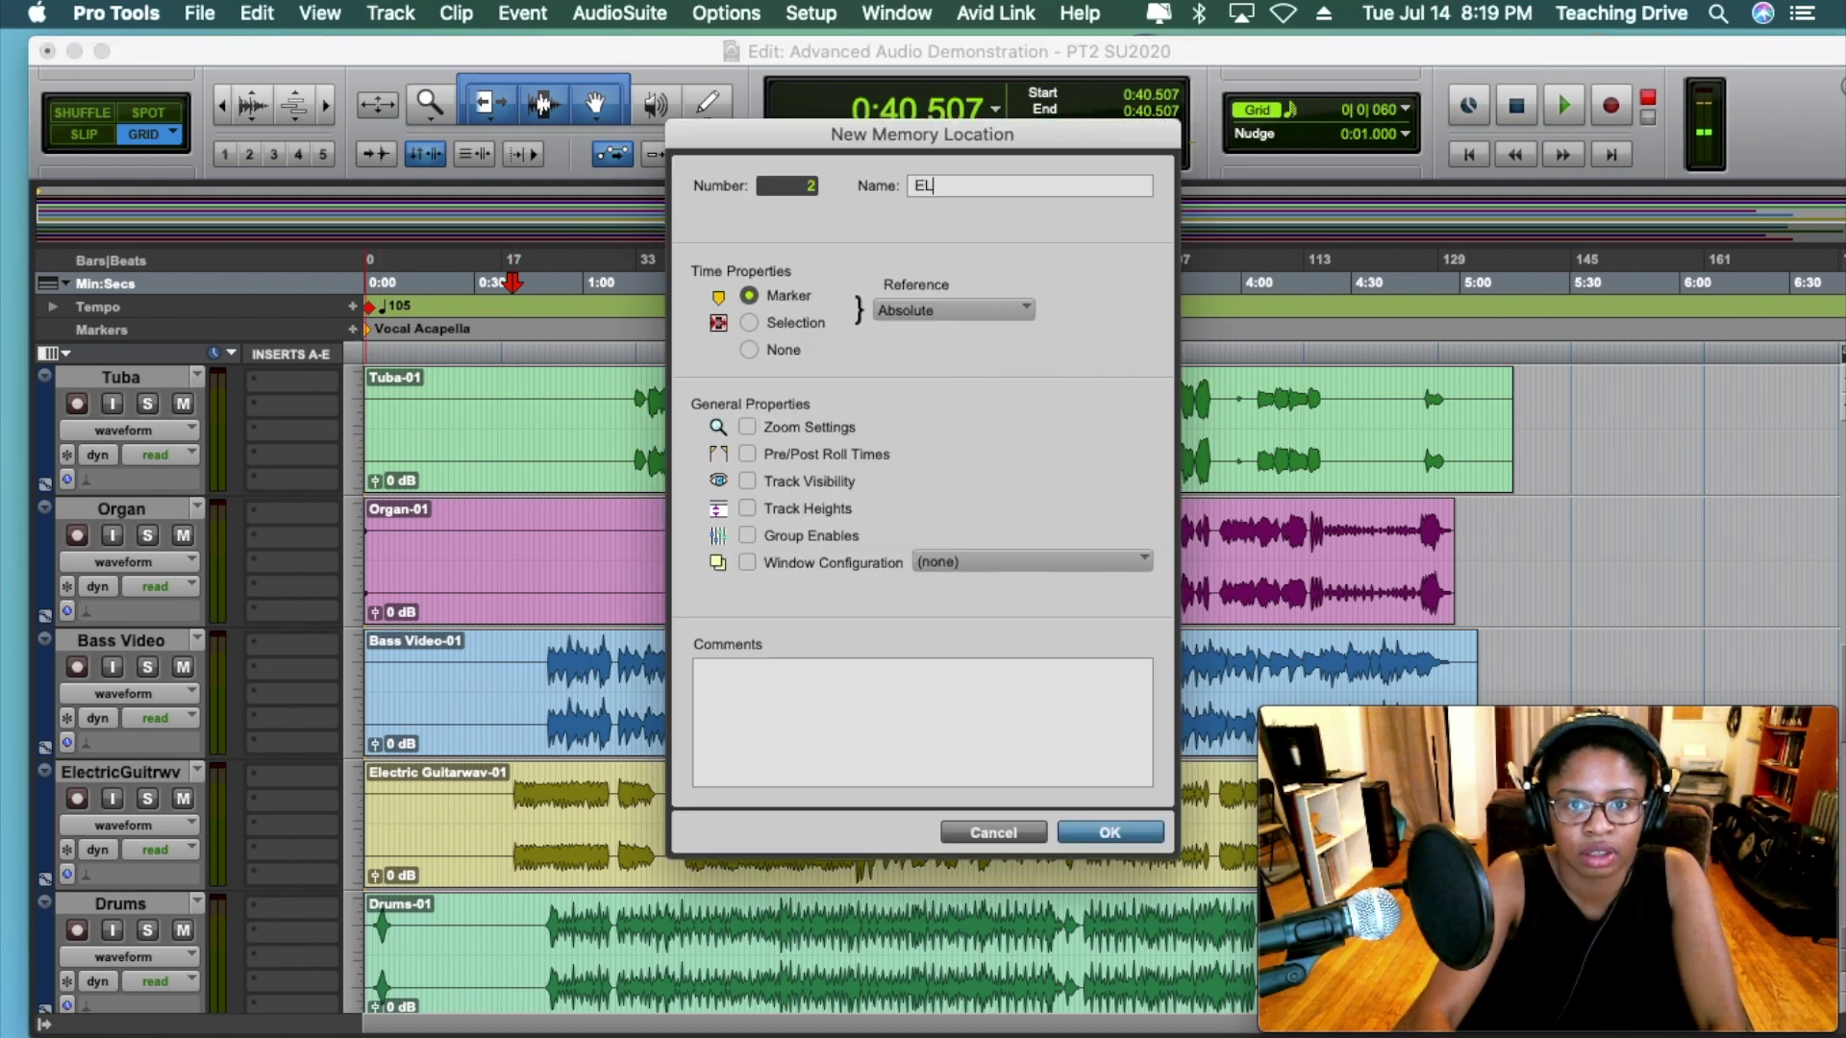
pyautogui.write('C ')
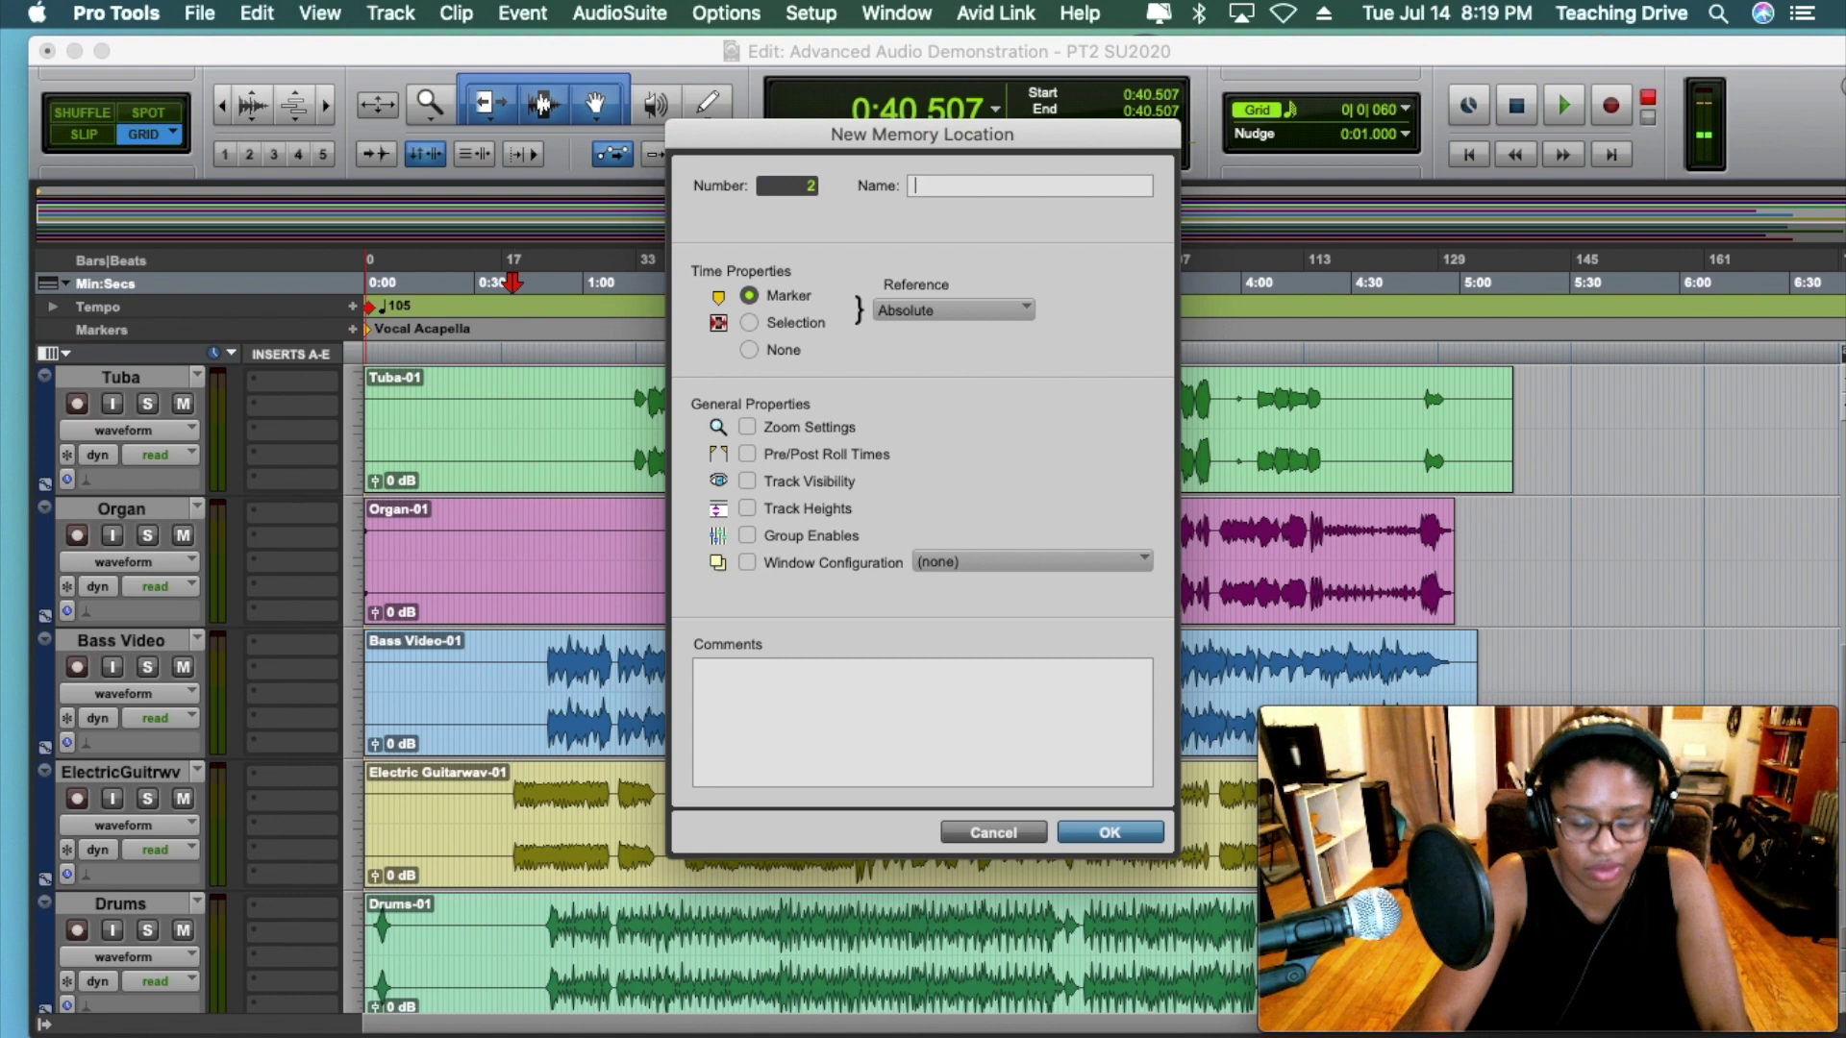
pyautogui.write('GTR Entrance')
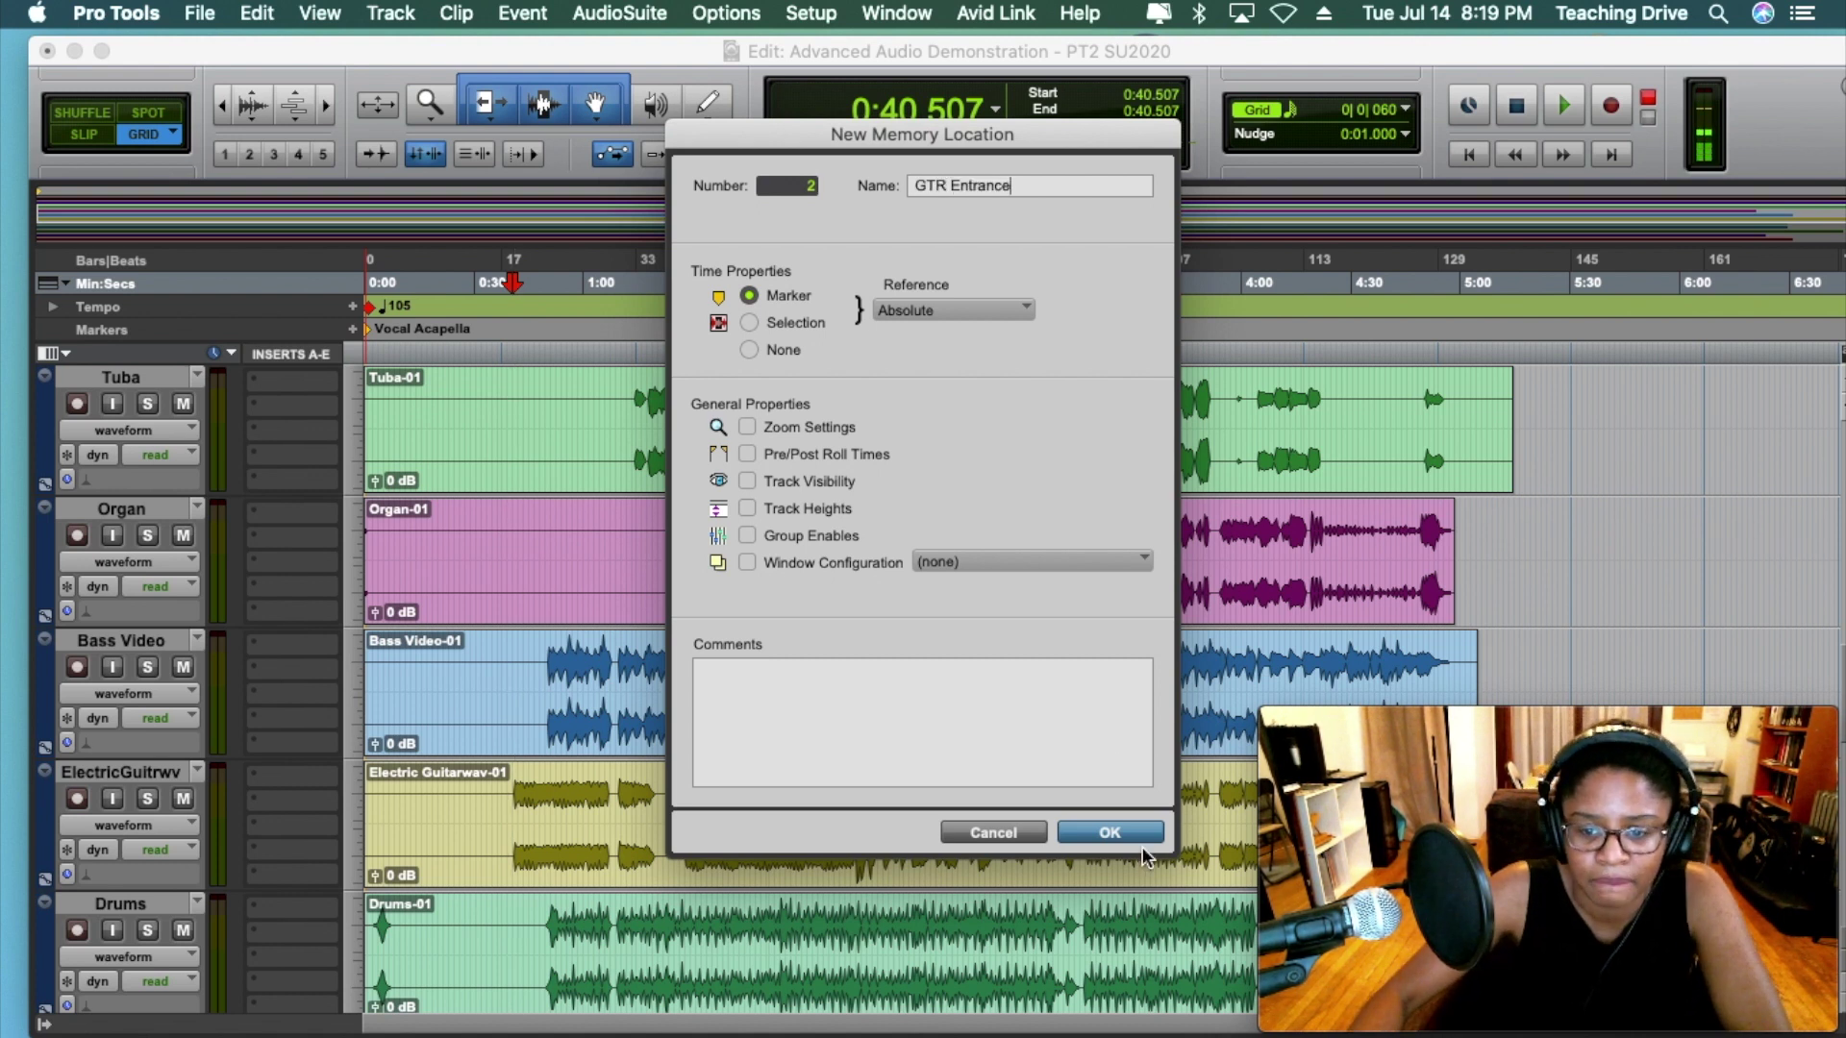
pyautogui.press('Return')
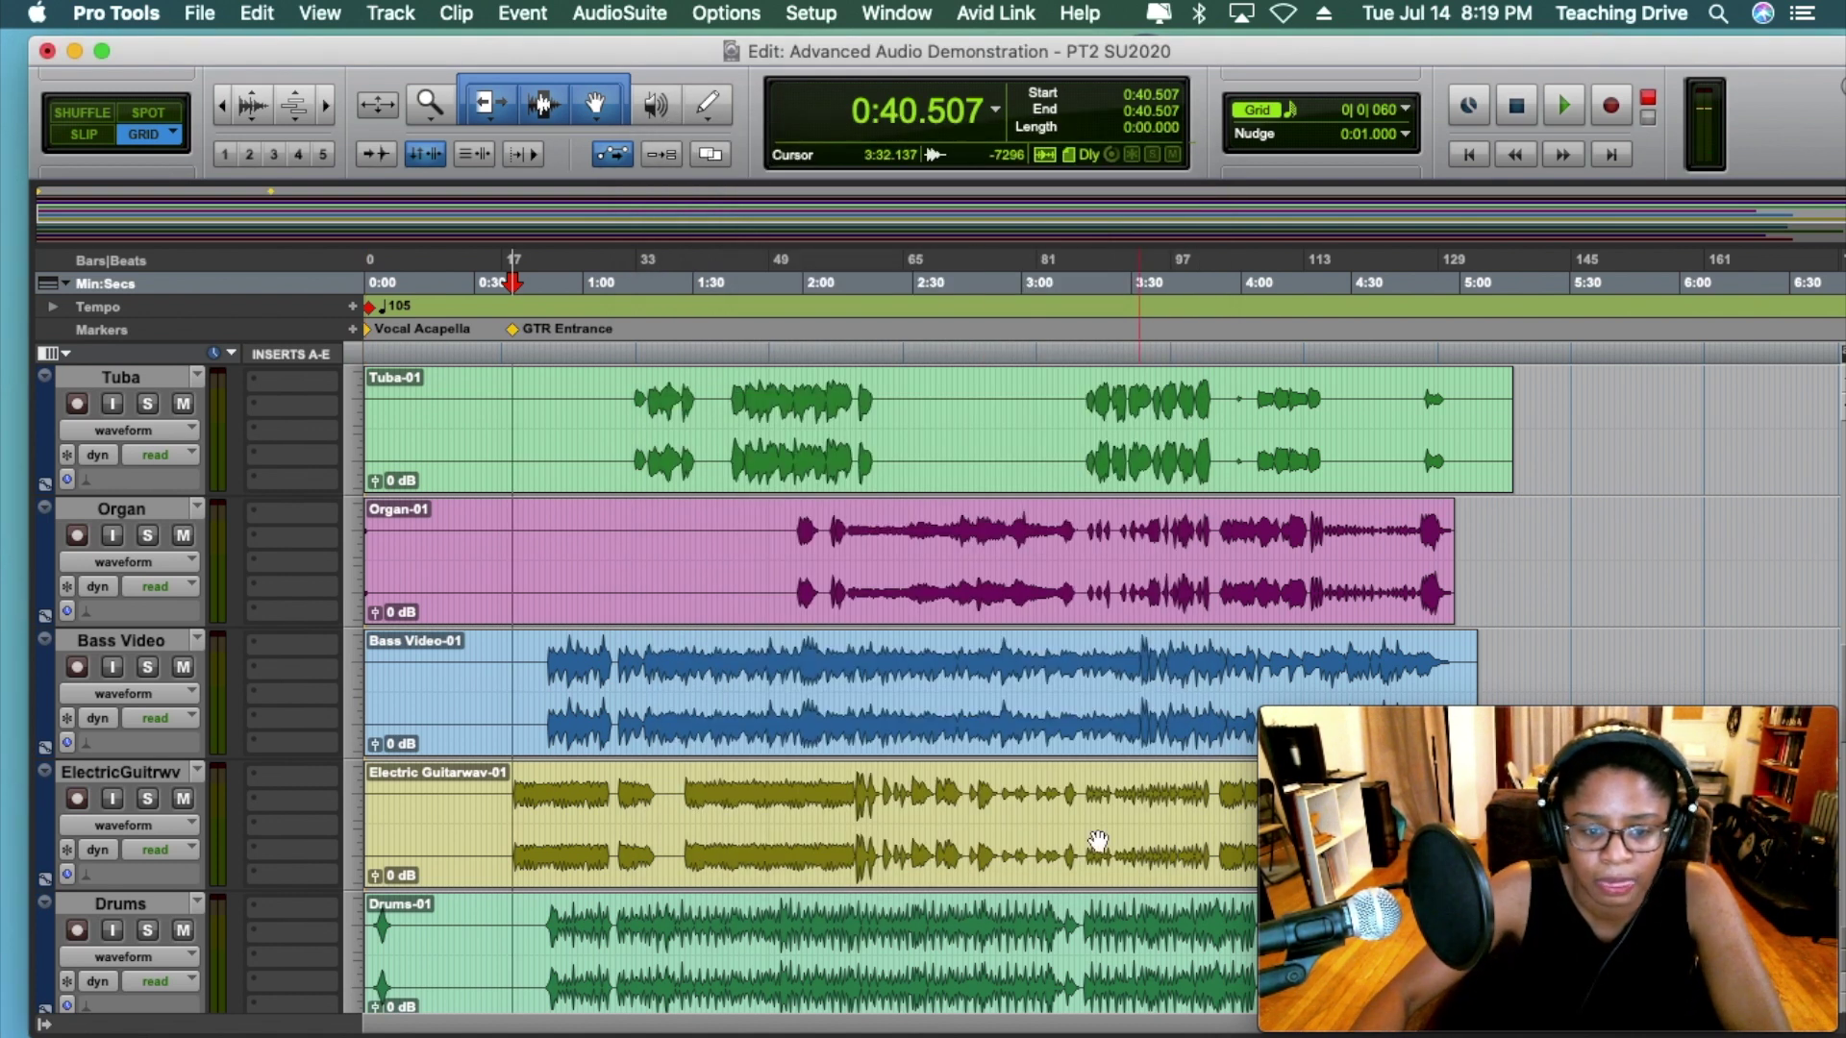
# Play the session from 0:39.364, just before the GTR Entrance marker, mute the Click 1 track while it plays, and stop playback
pyautogui.click(499, 348)
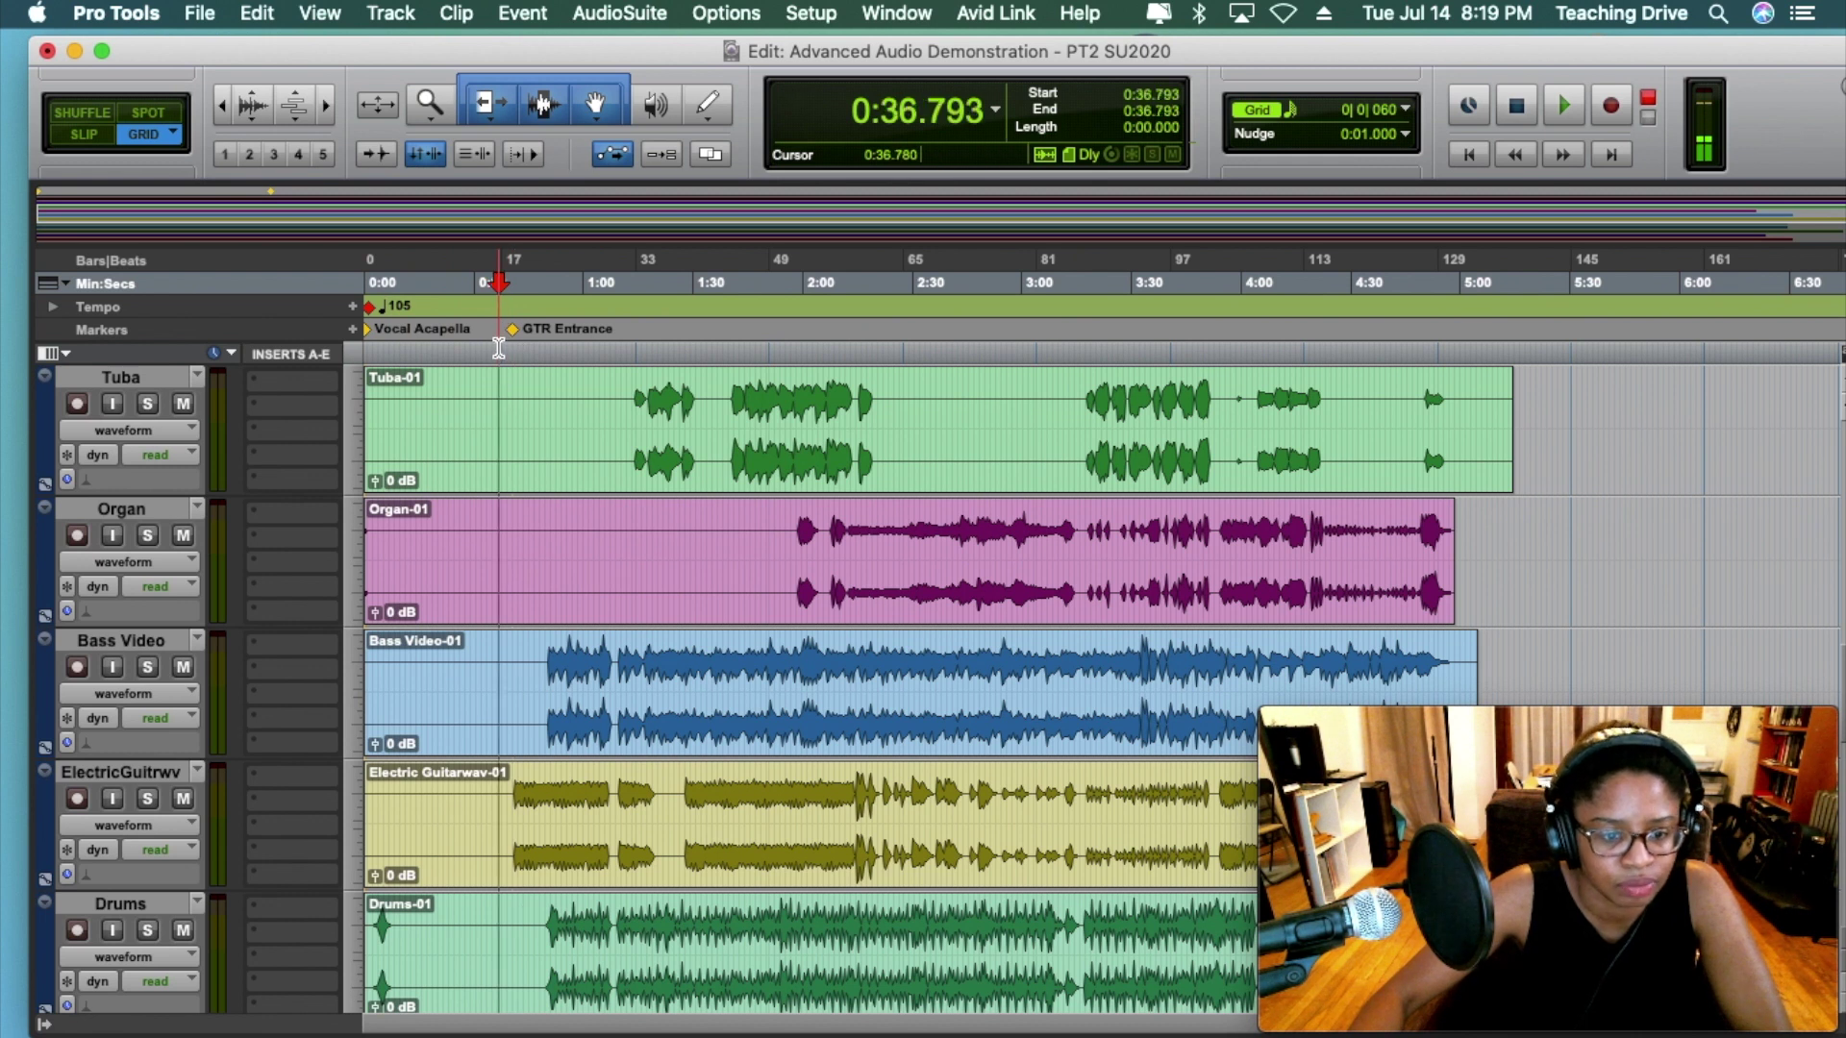
pyautogui.click(506, 348)
pyautogui.click(509, 348)
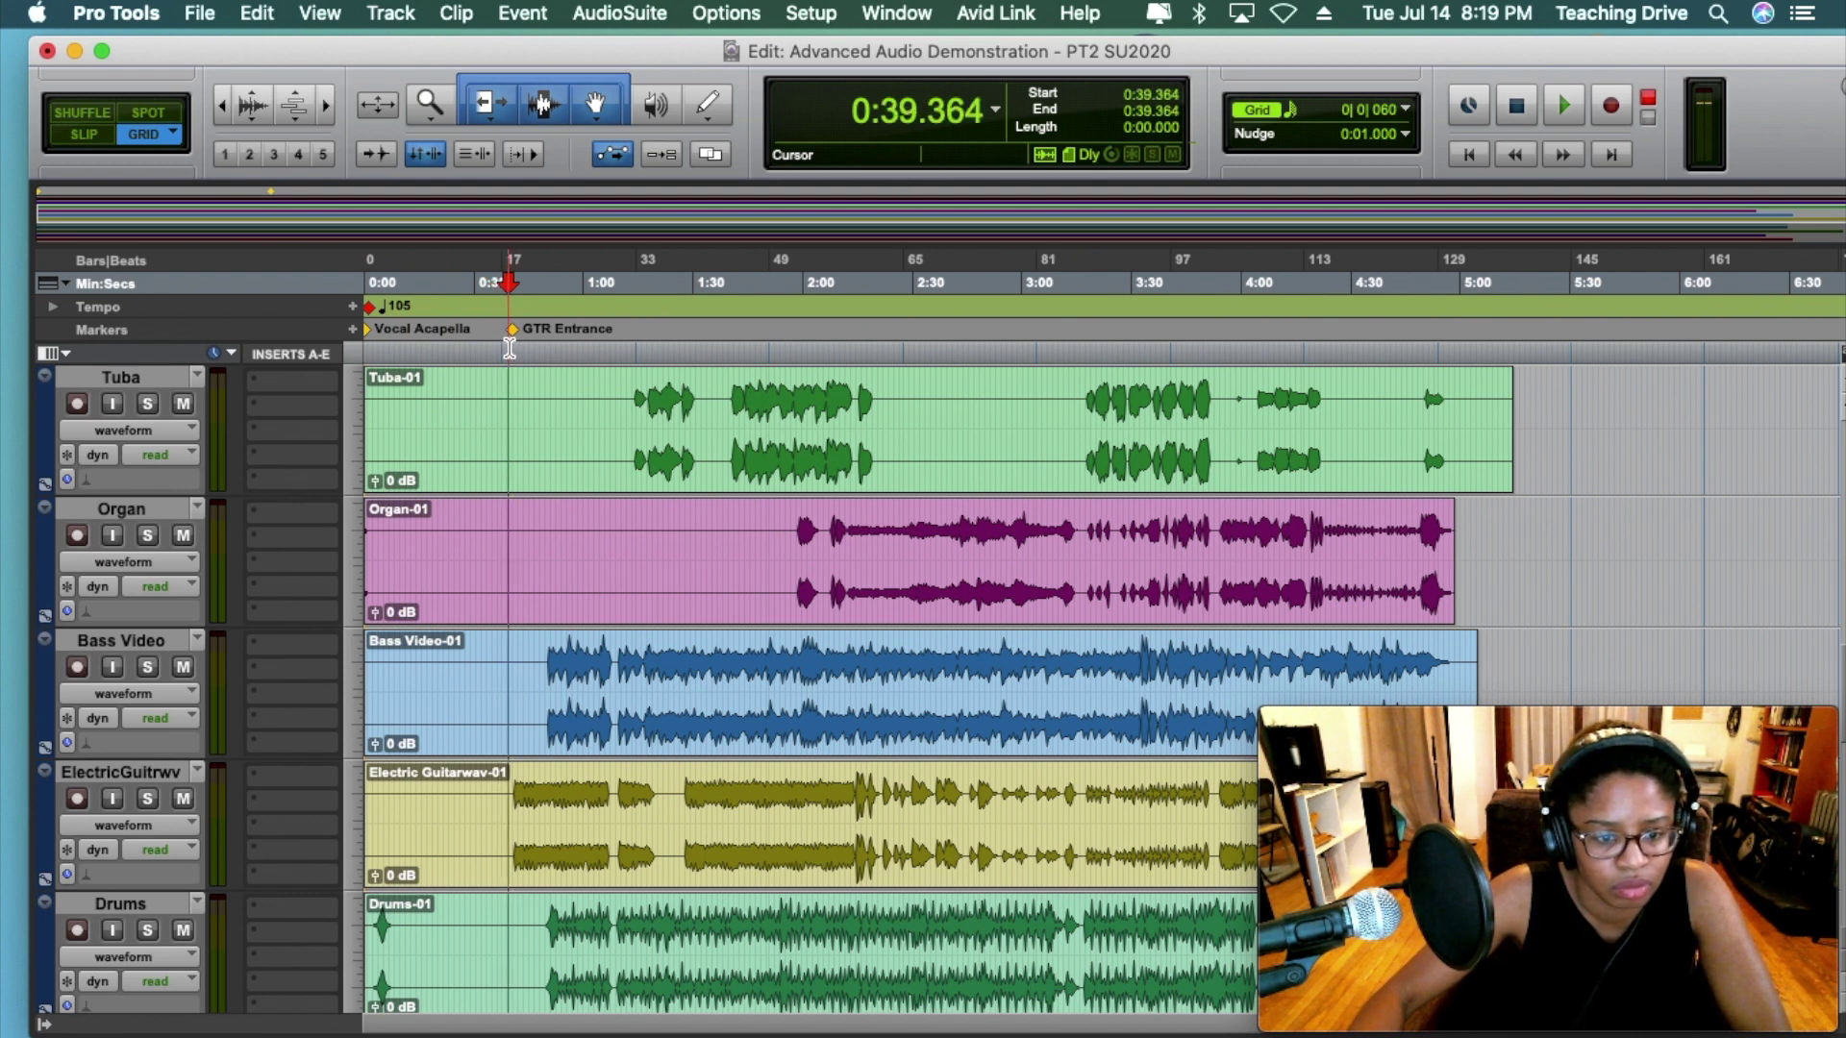
pyautogui.press('space')
pyautogui.scroll(-10, 197, 862)
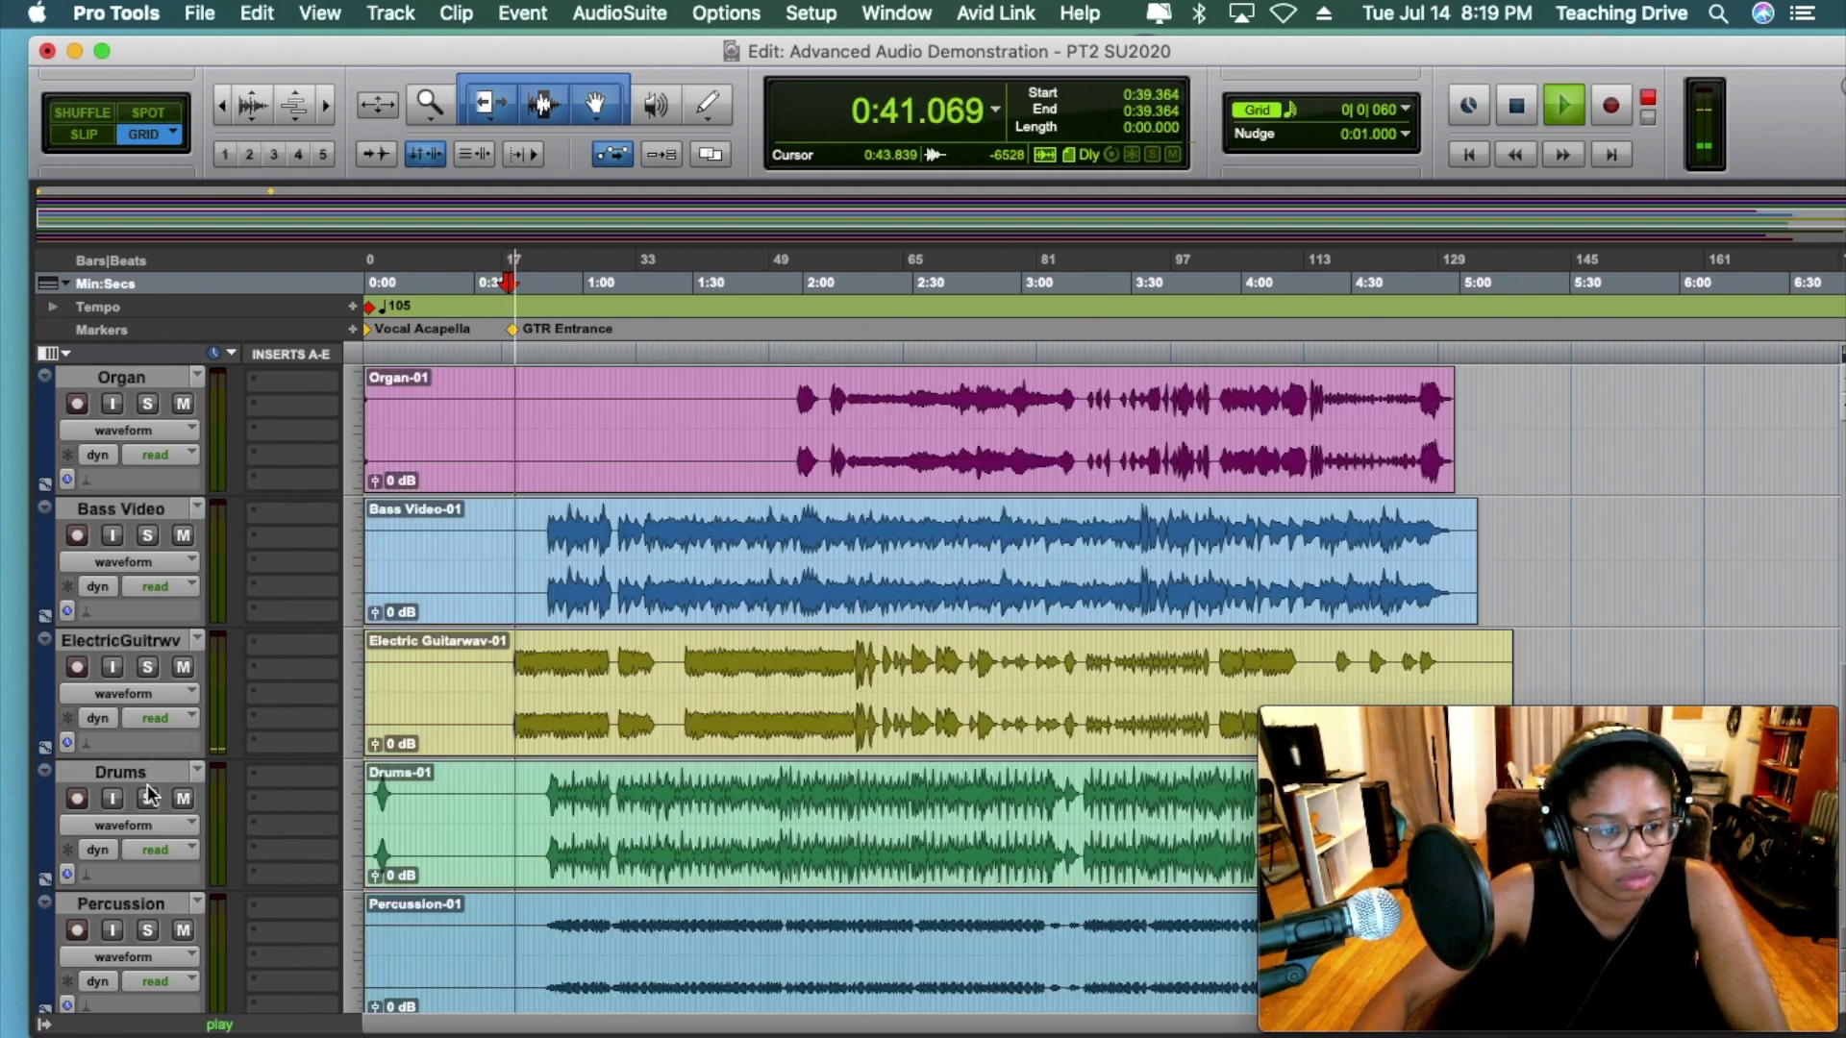
pyautogui.click(182, 784)
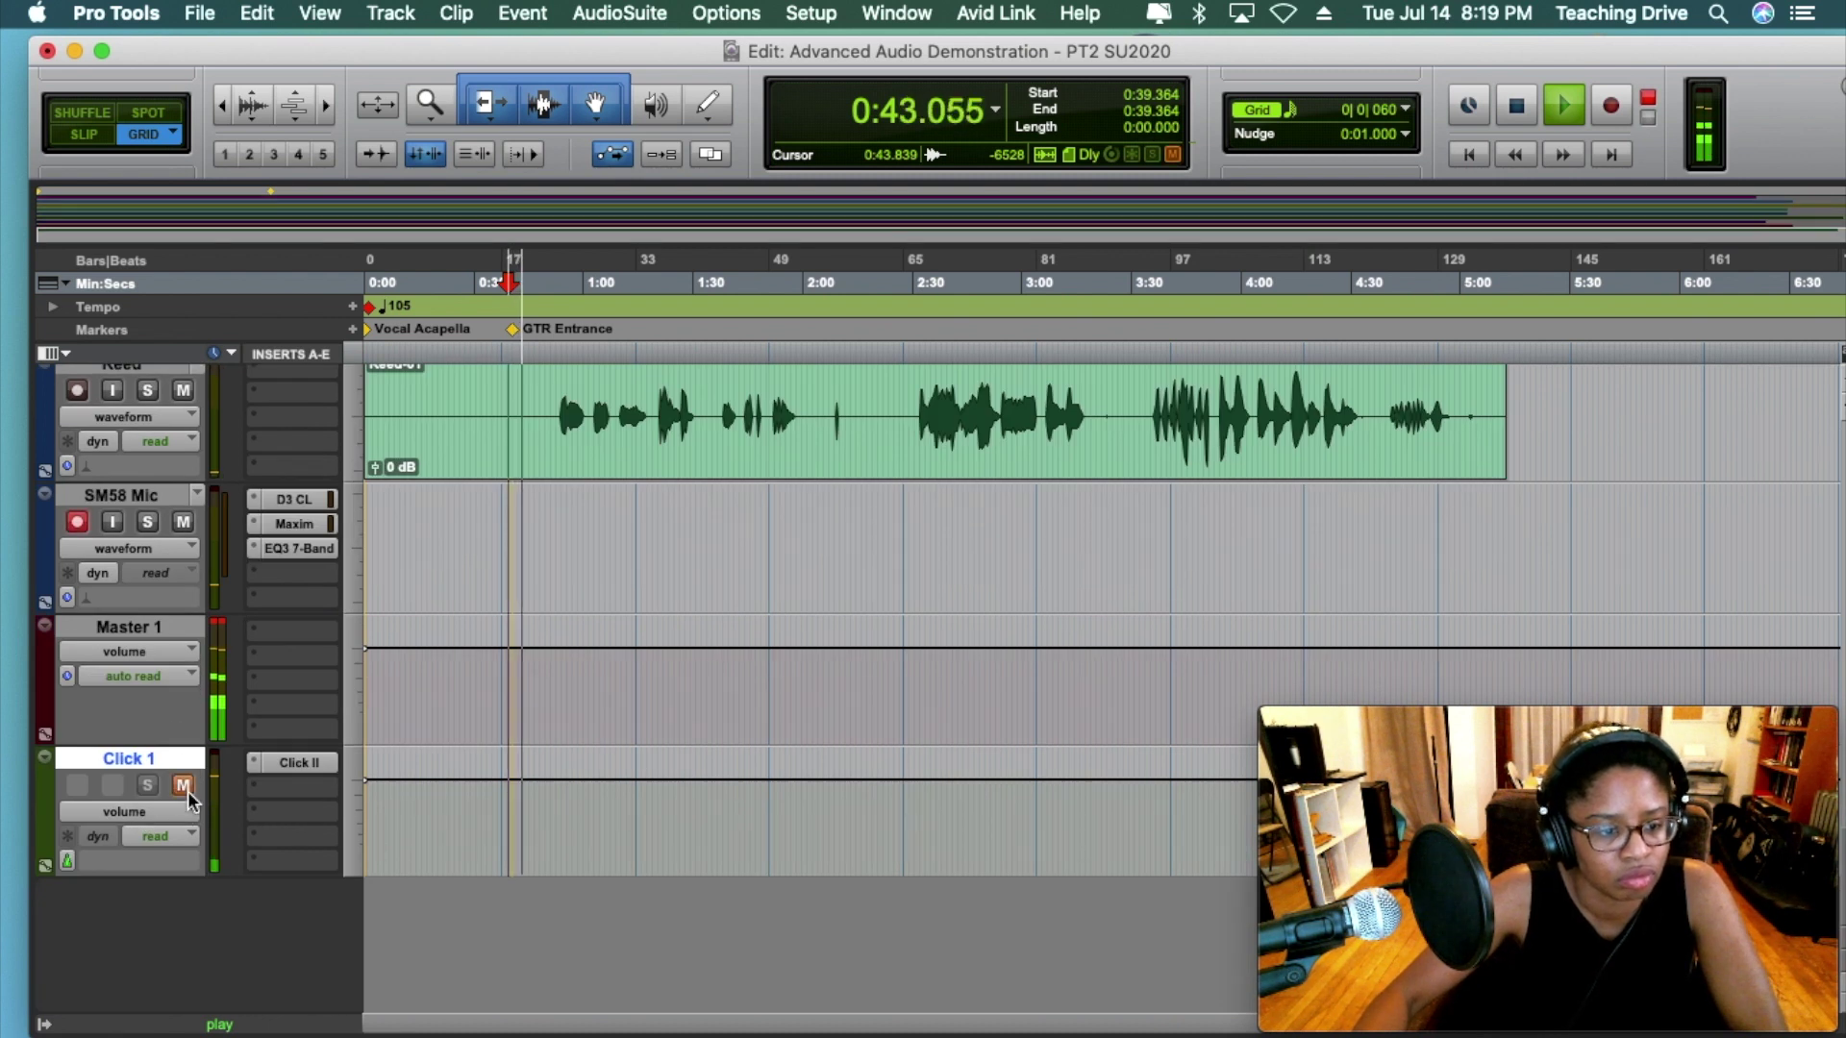
pyautogui.scroll(15, 553, 749)
pyautogui.scroll(-6, 548, 755)
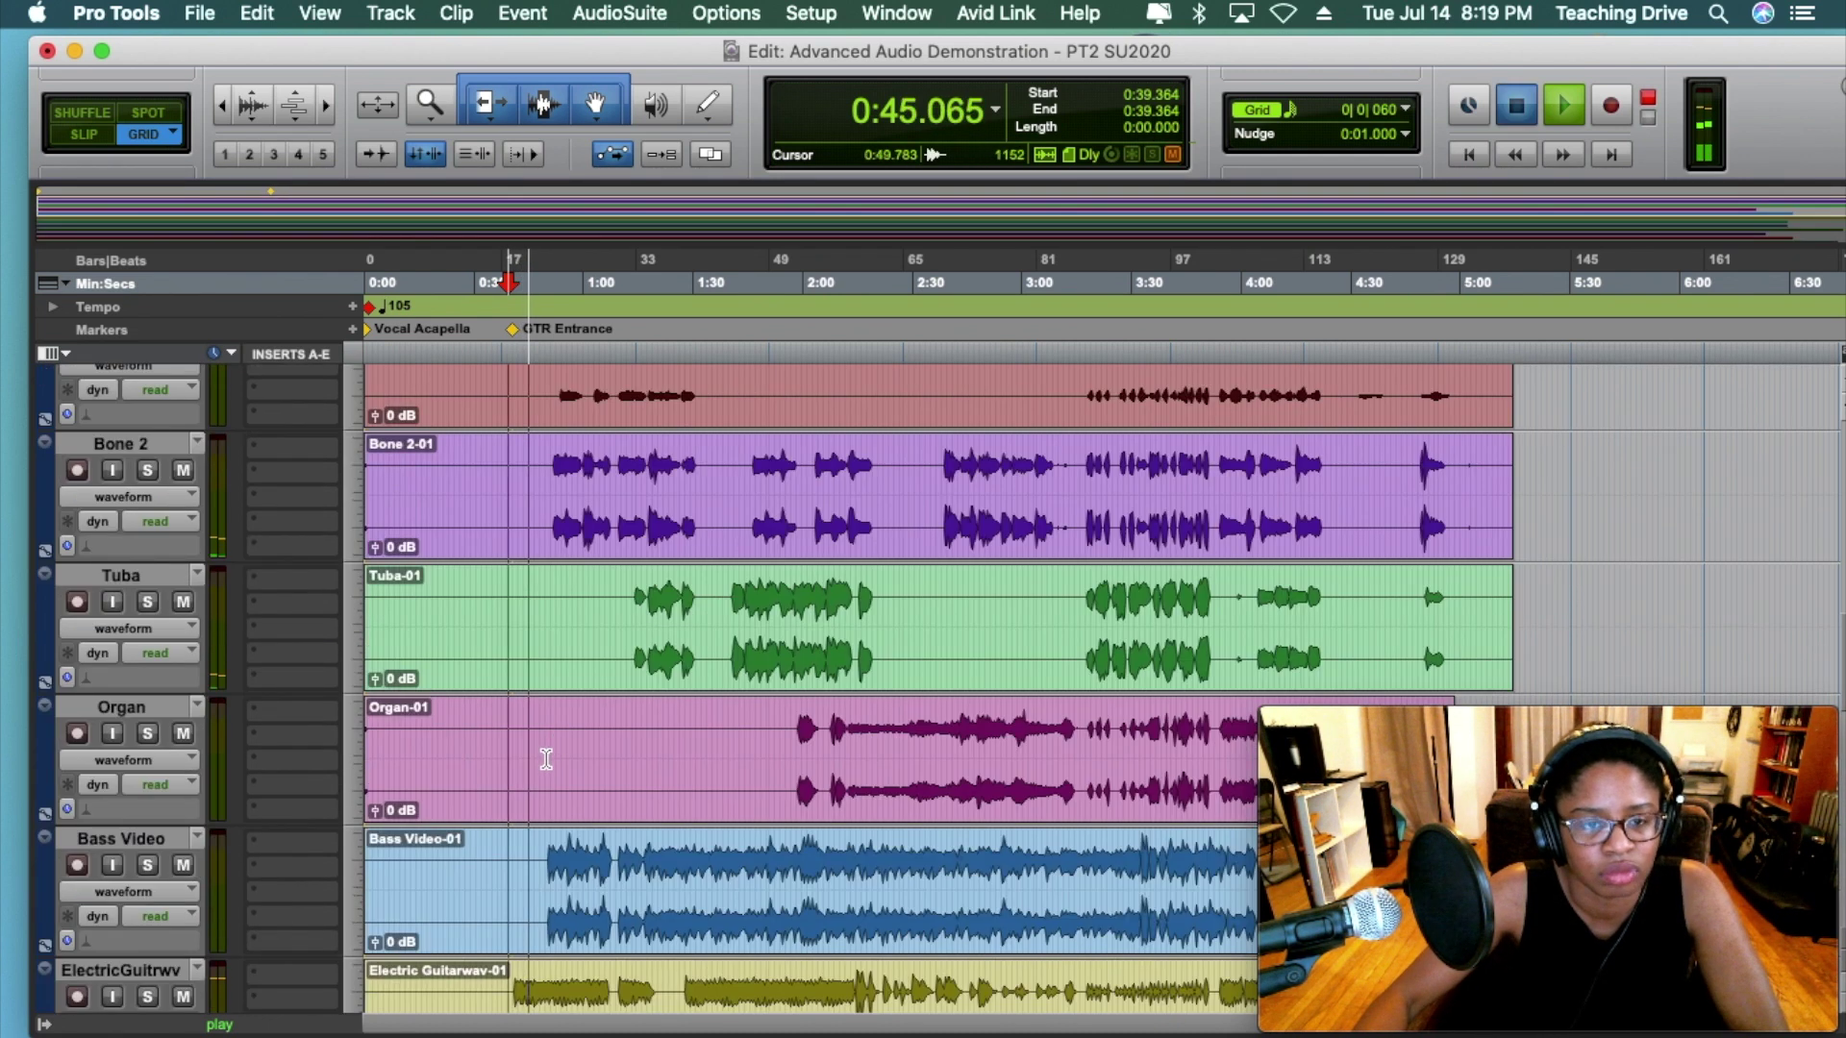
pyautogui.press('space')
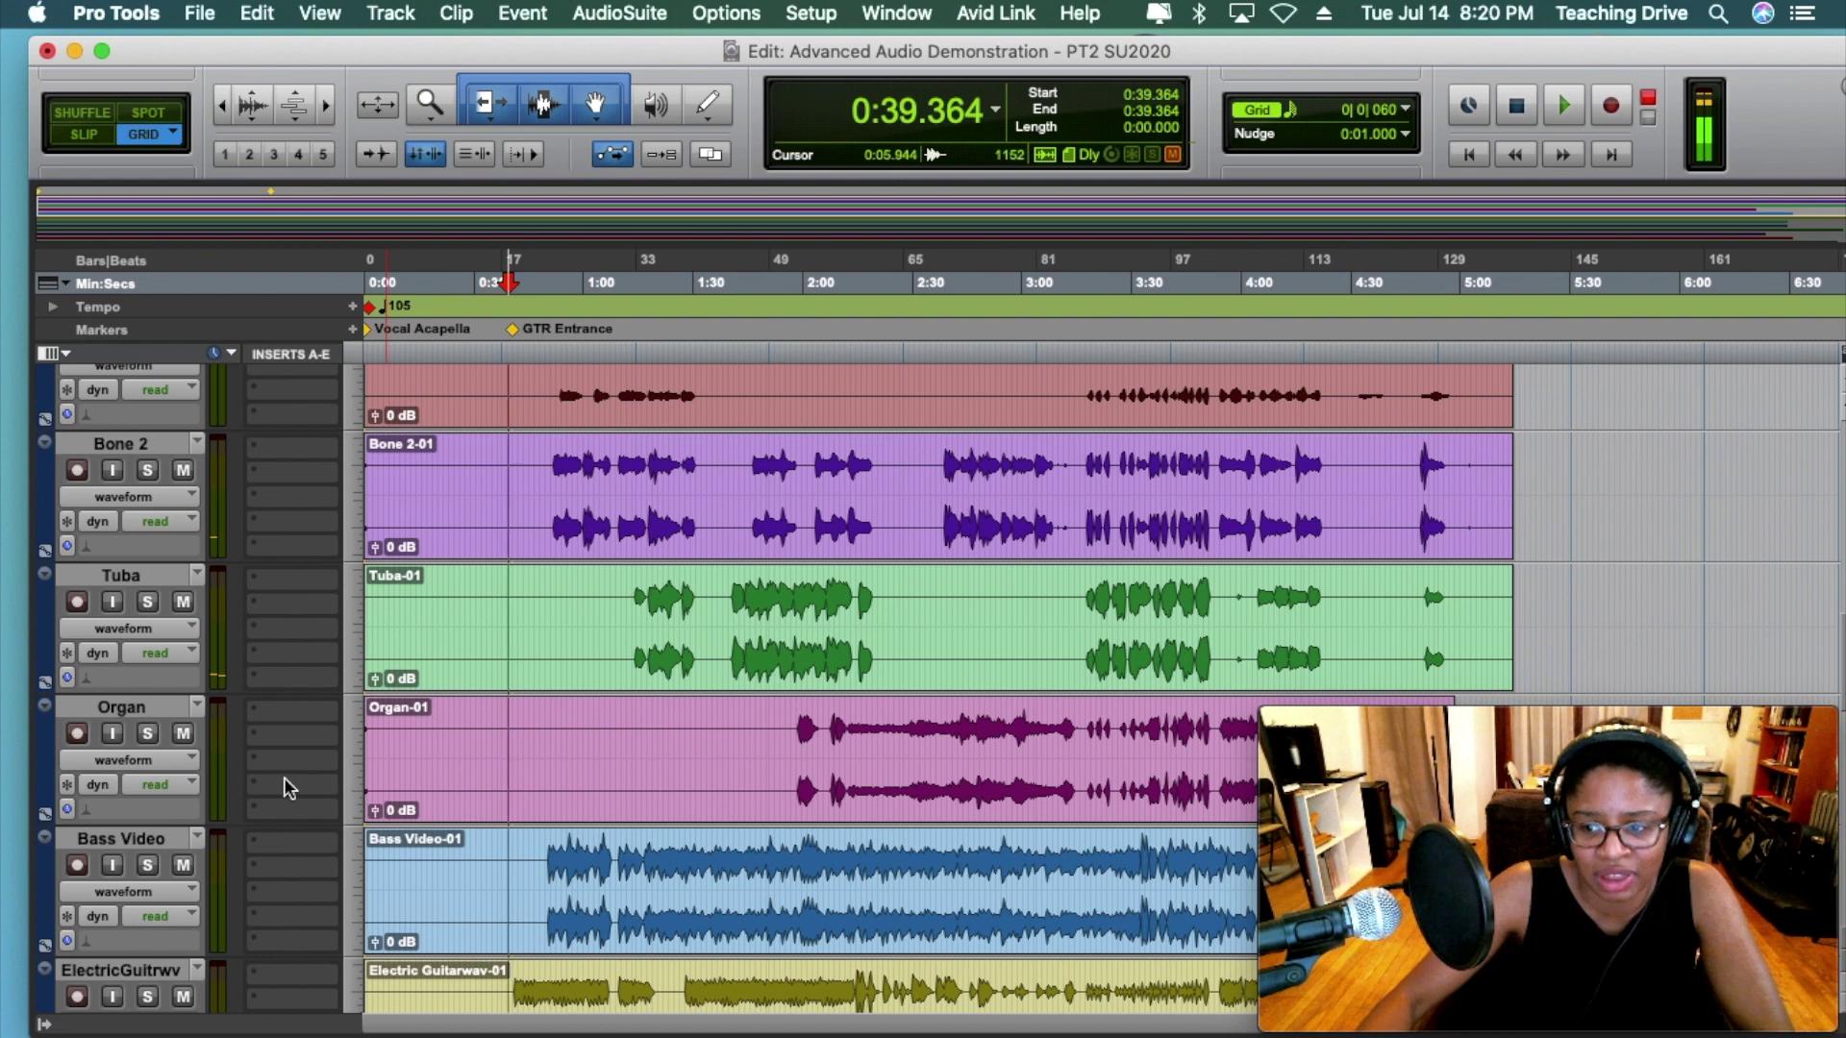
pyautogui.scroll(10, 597, 904)
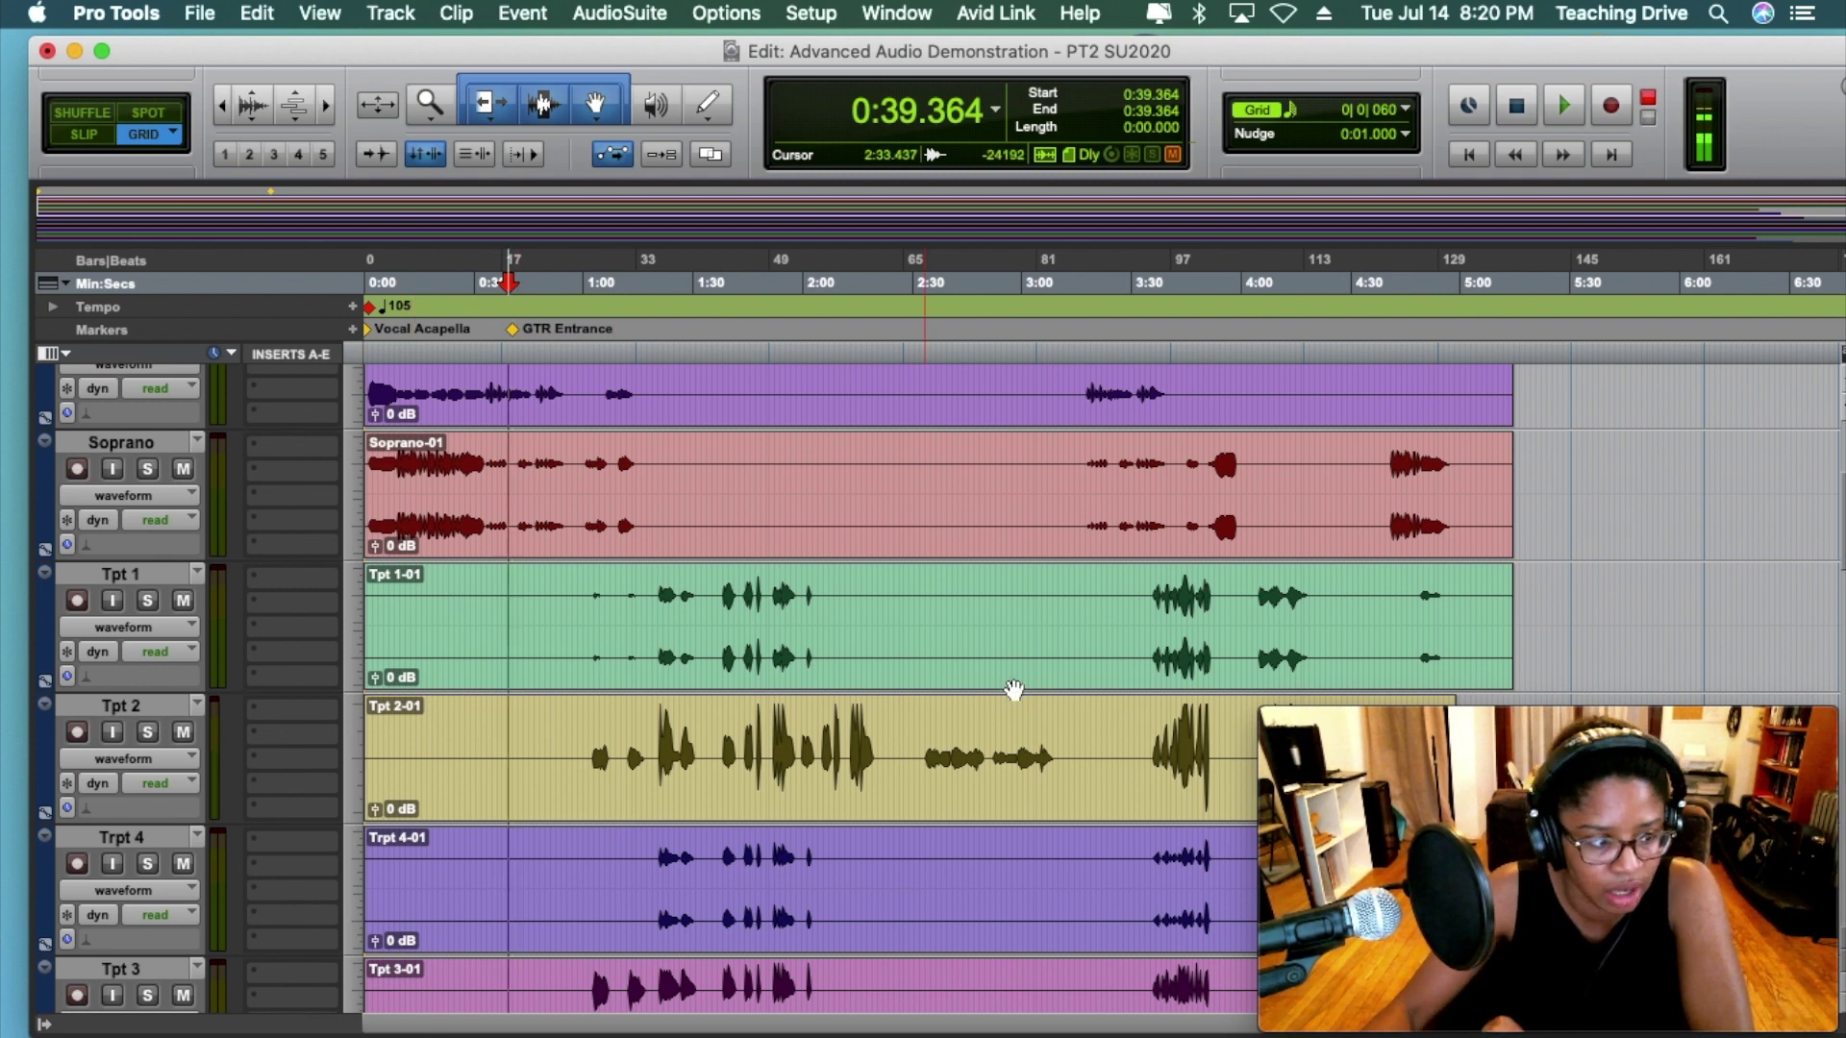
pyautogui.scroll(-5, 751, 645)
pyautogui.scroll(8, 748, 647)
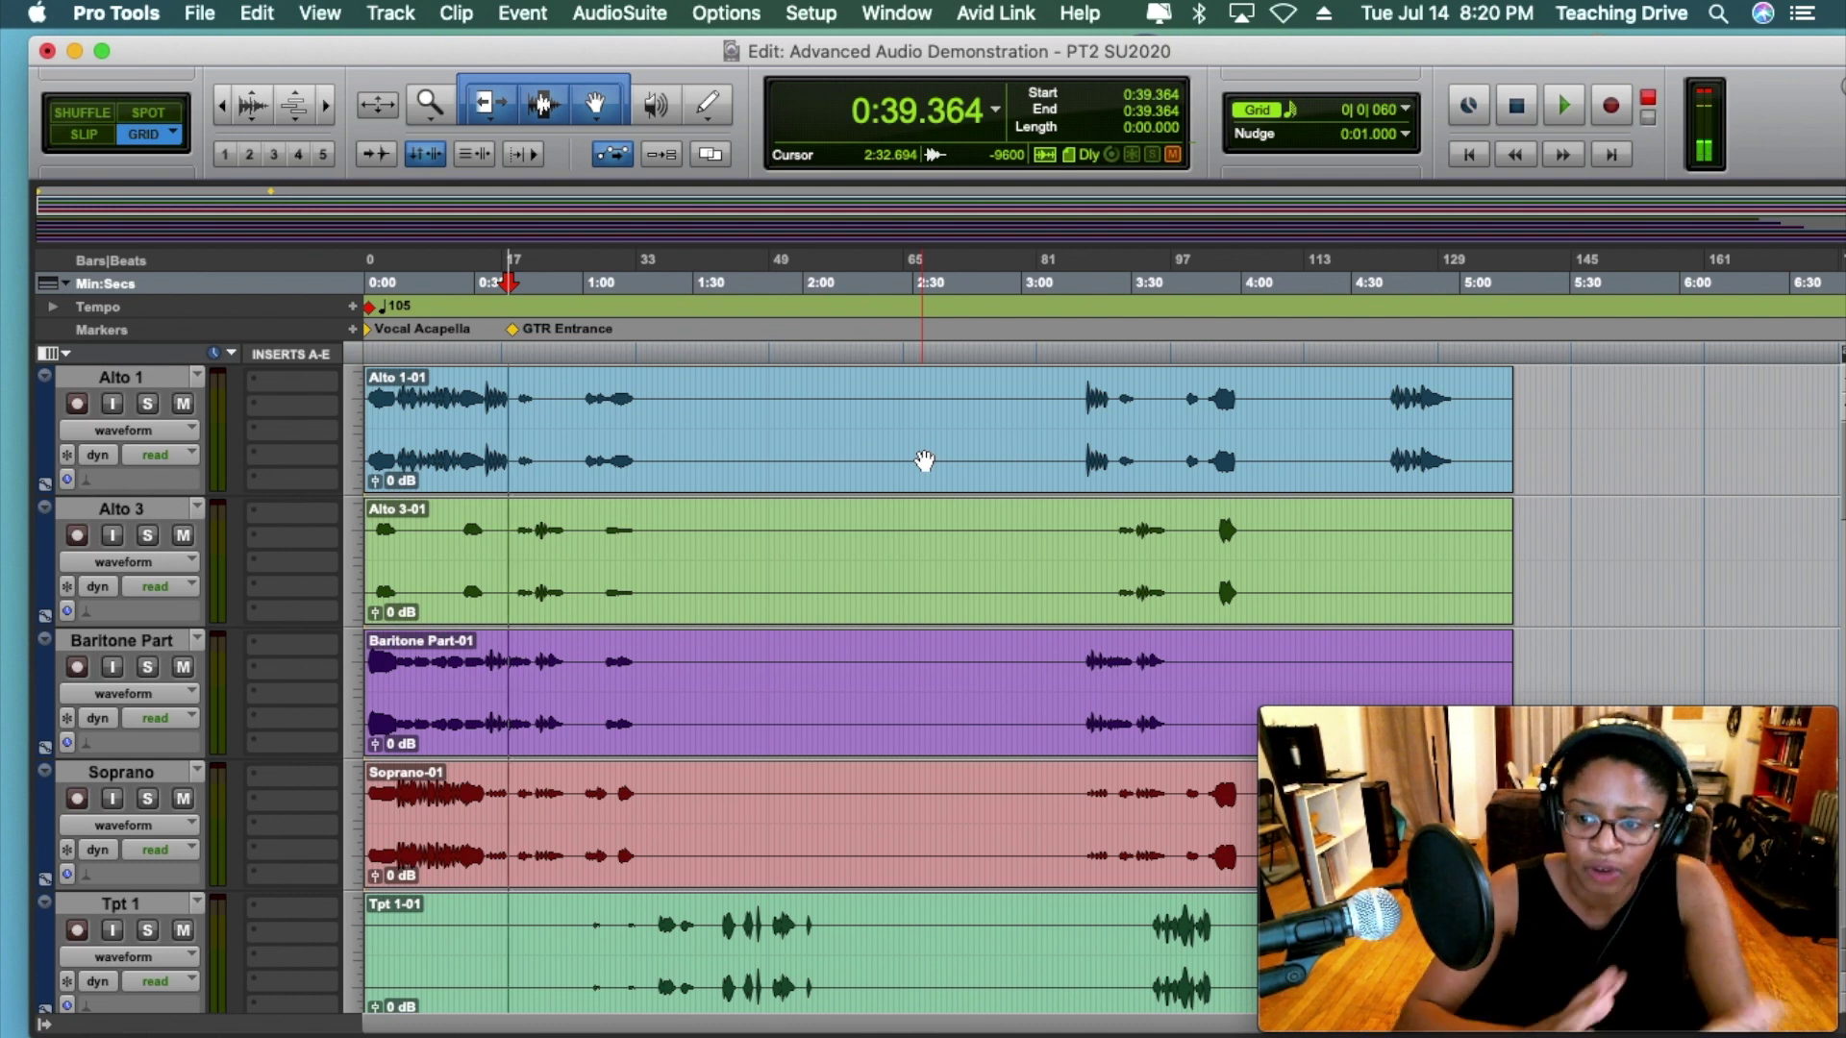
pyautogui.click(759, 331)
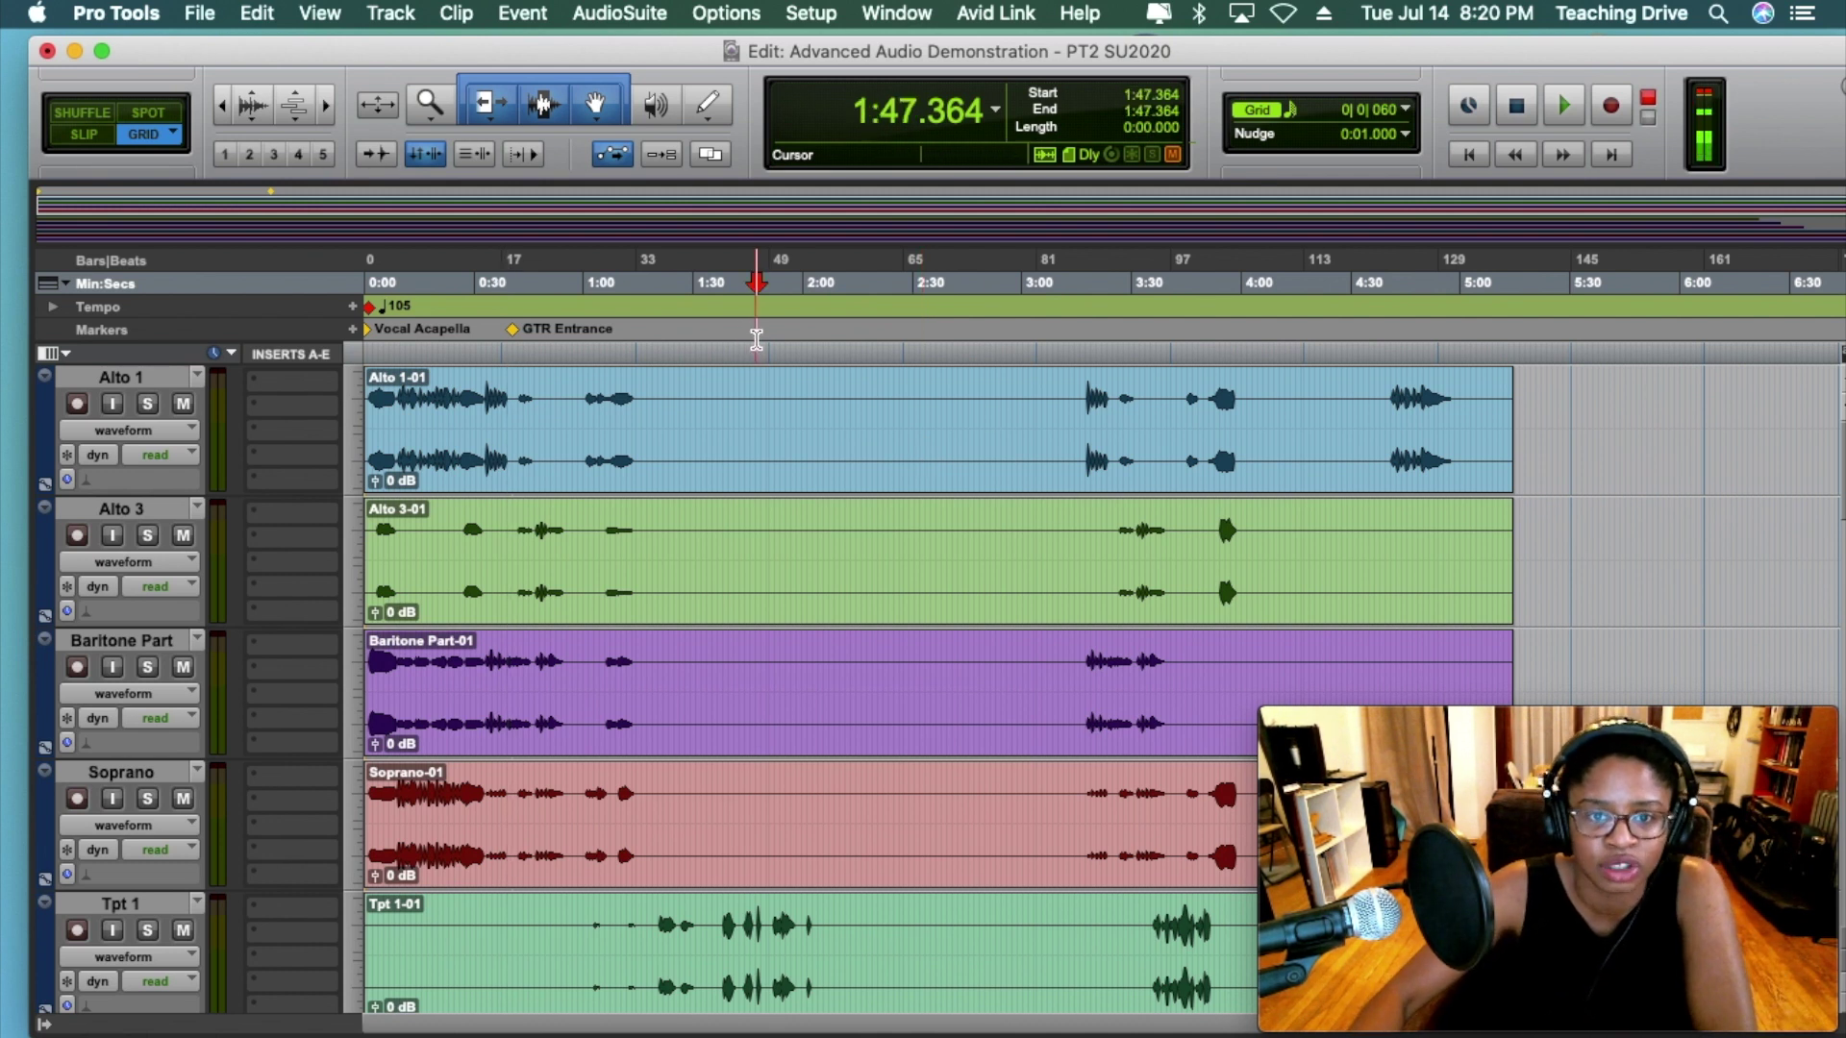
pyautogui.click(976, 337)
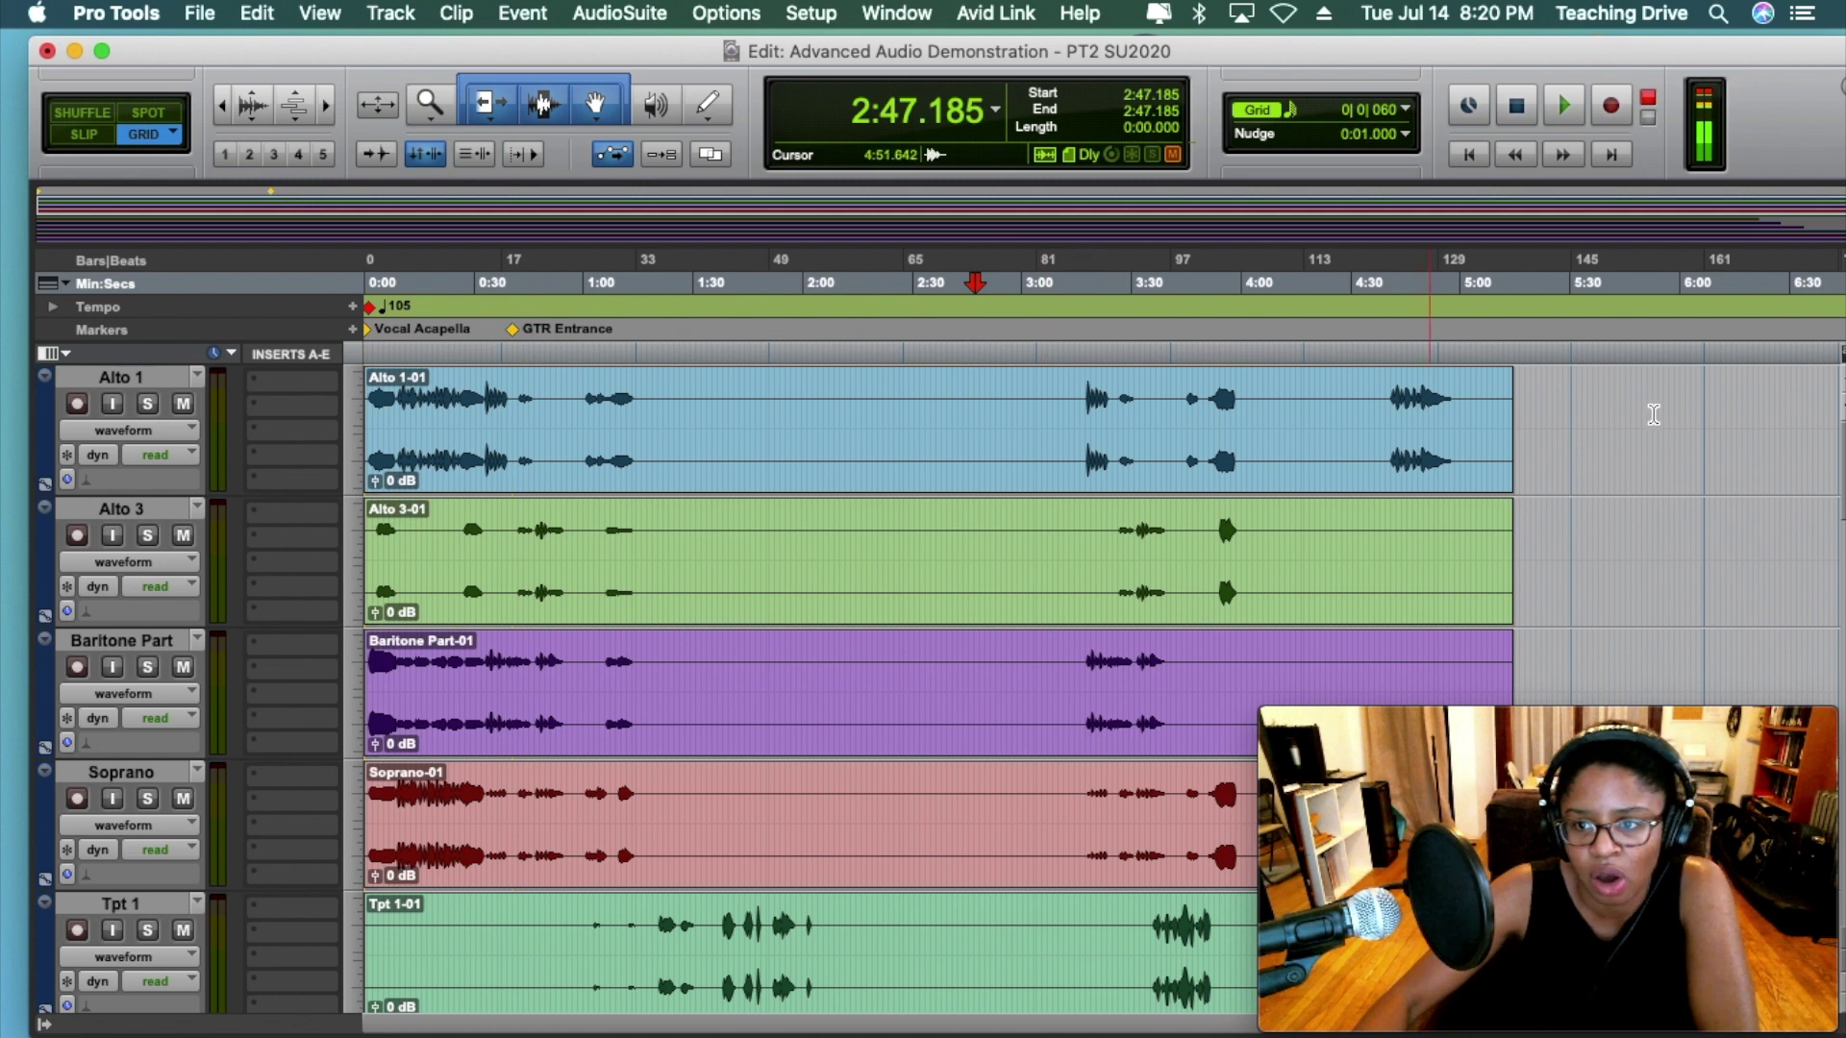
pyautogui.click(645, 488)
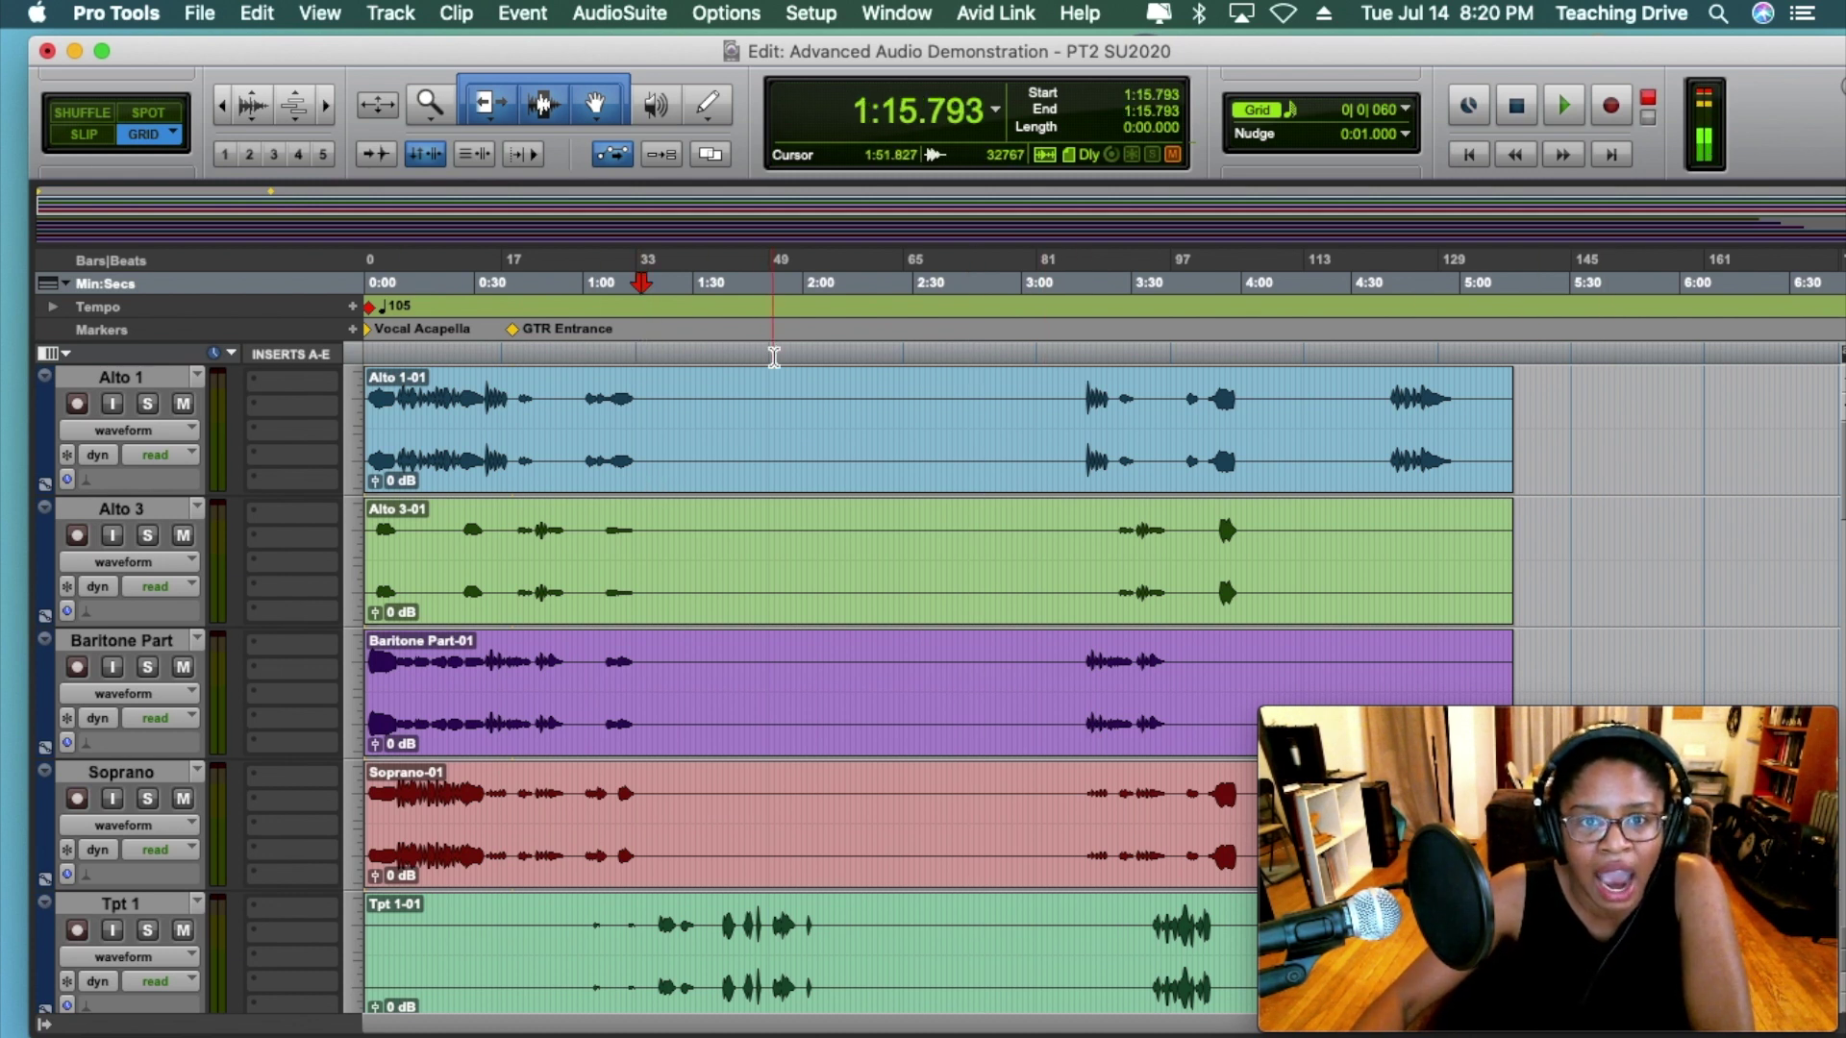
pyautogui.click(774, 358)
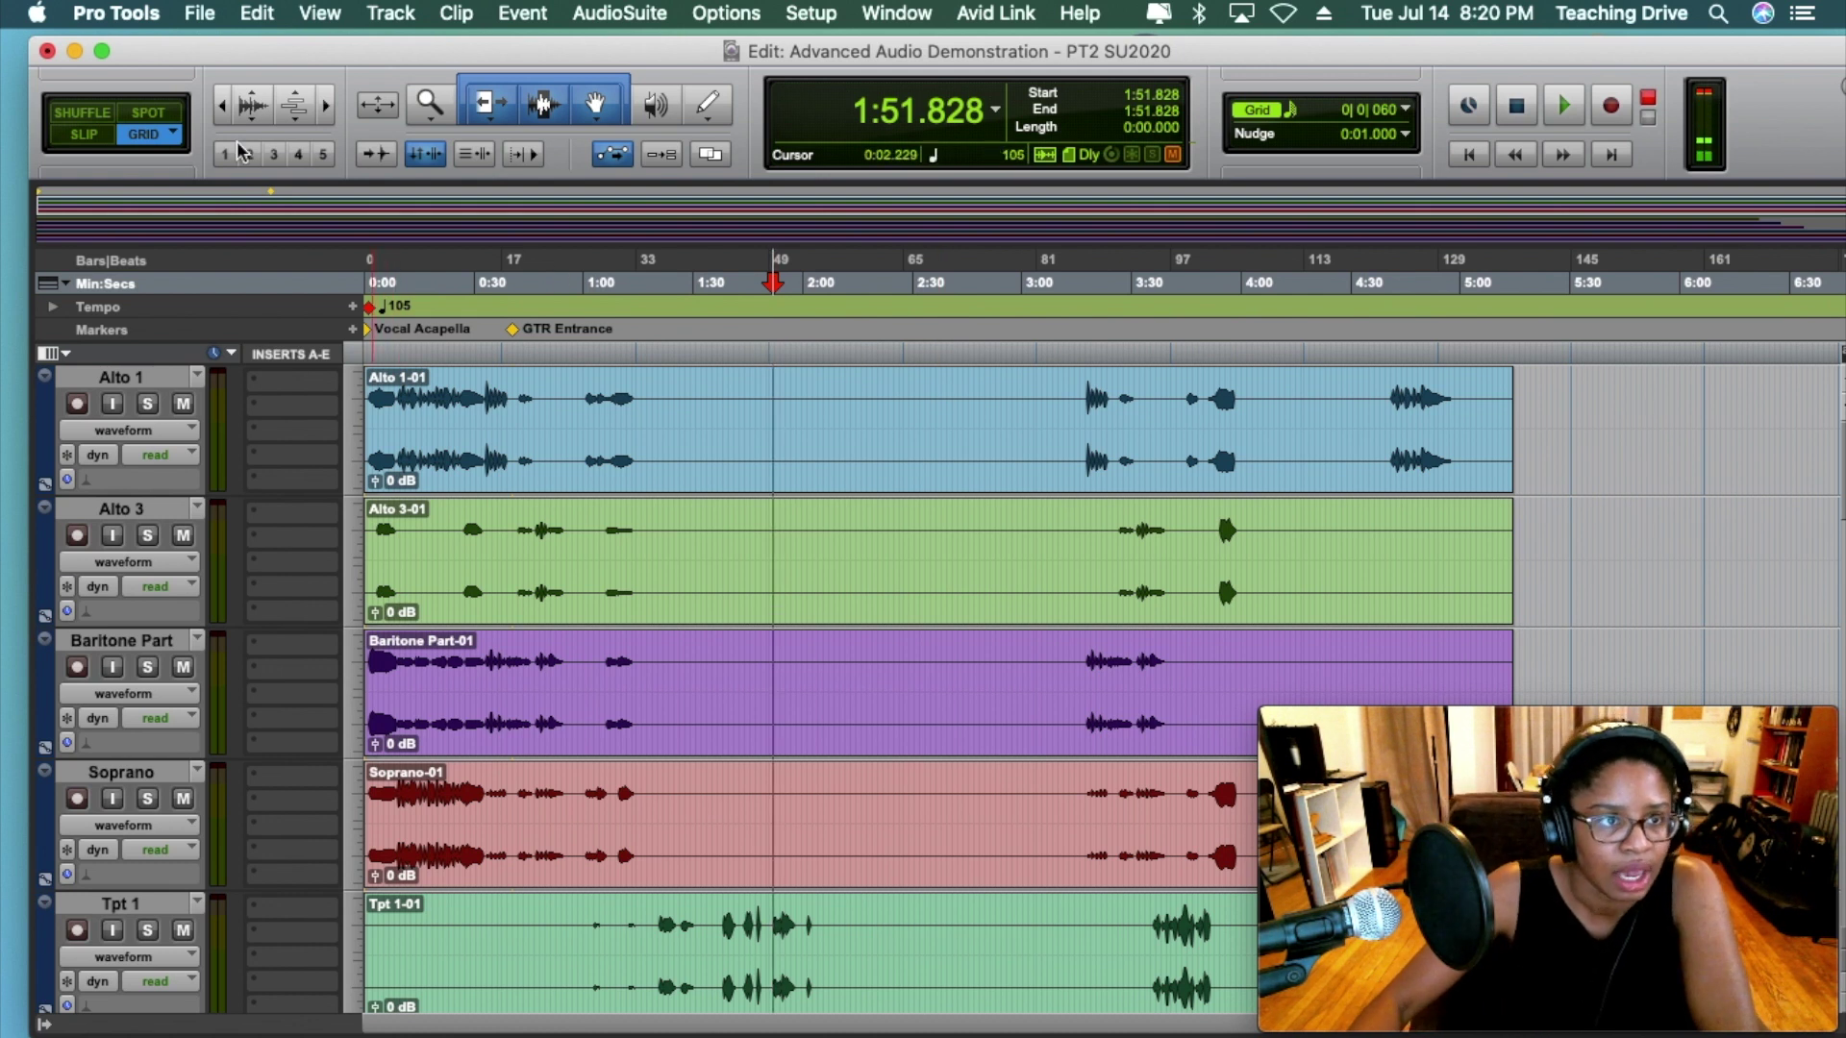
pyautogui.click(201, 14)
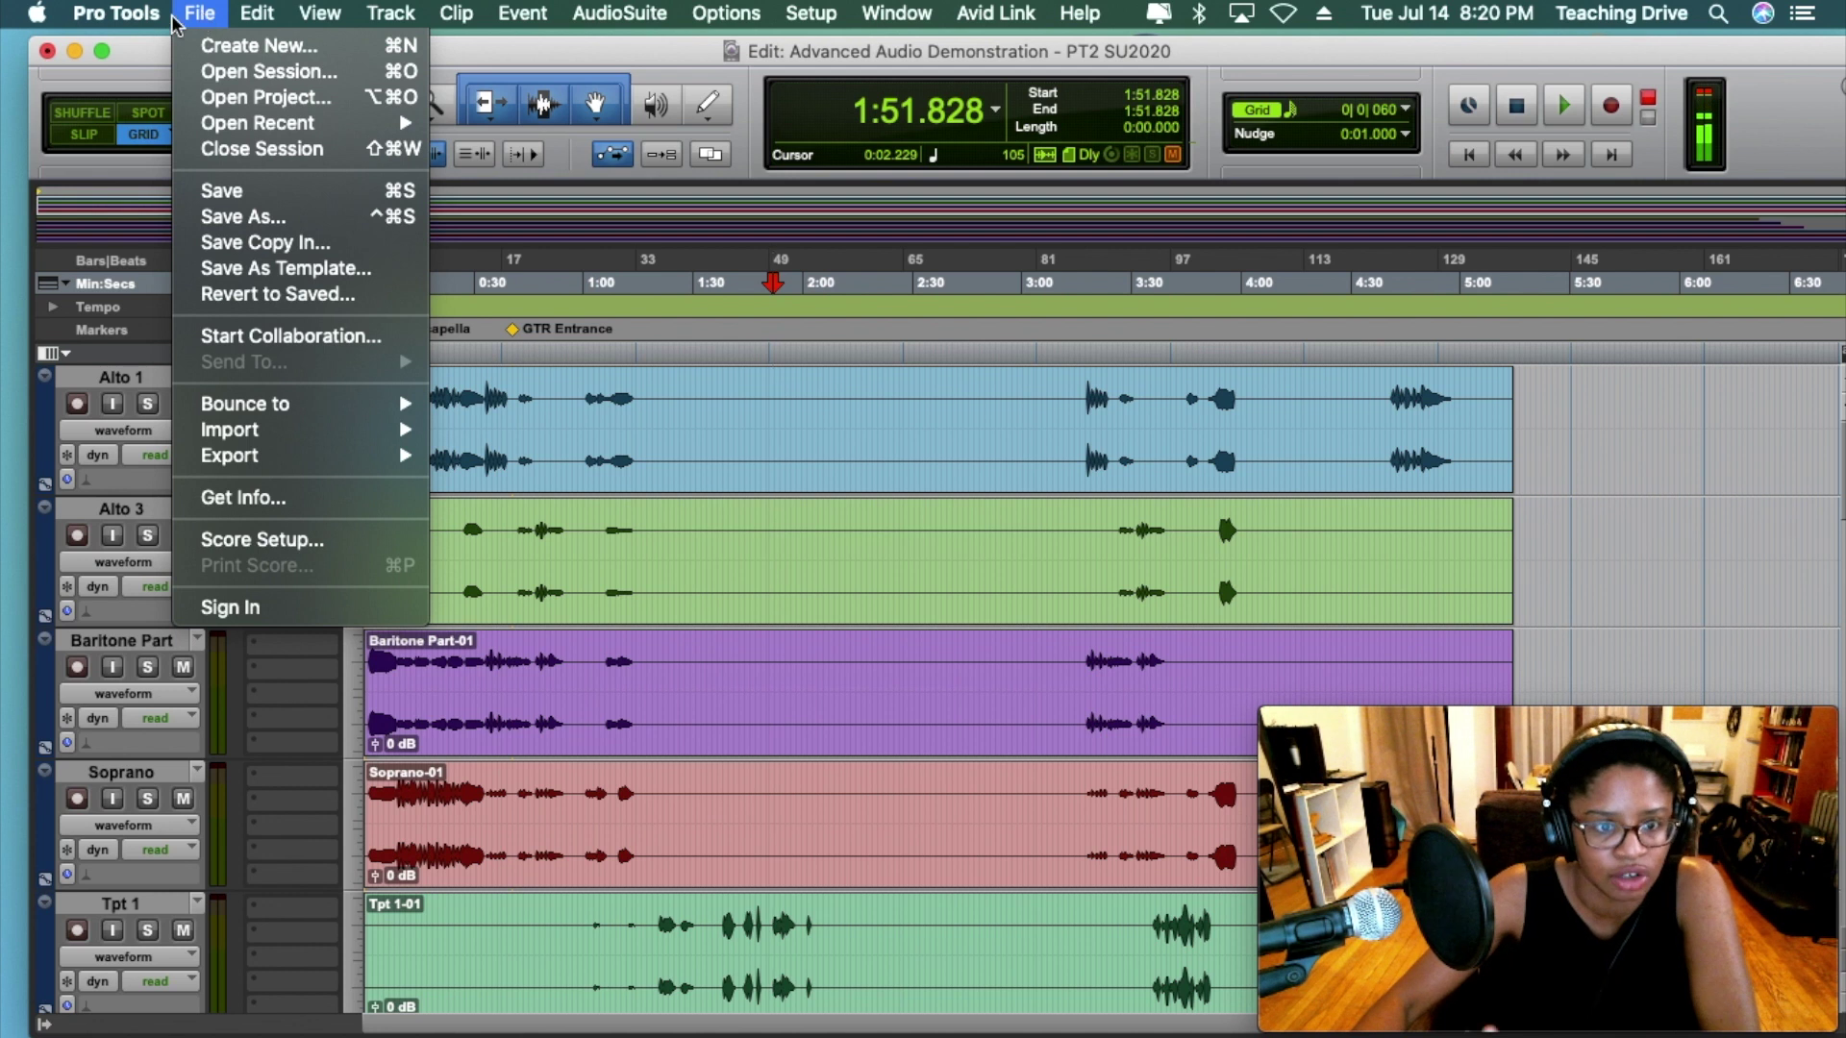
pyautogui.moveTo(330, 122)
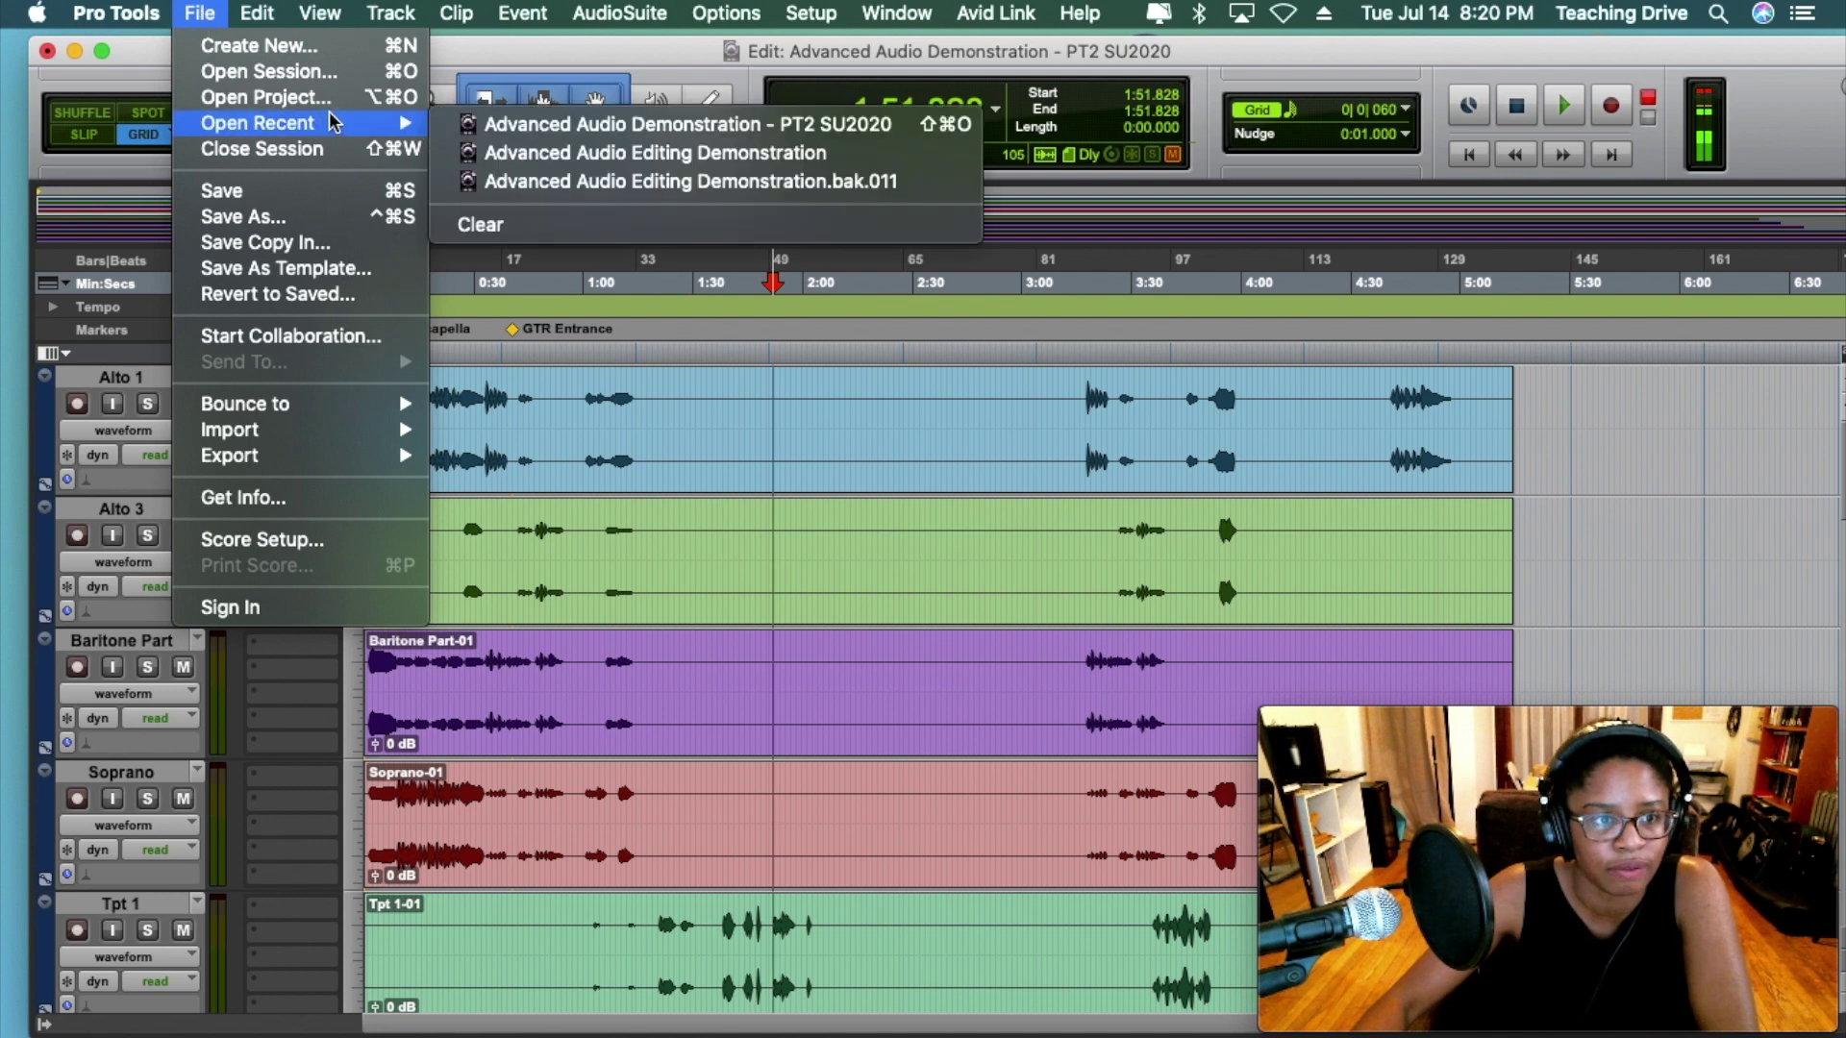
pyautogui.click(327, 245)
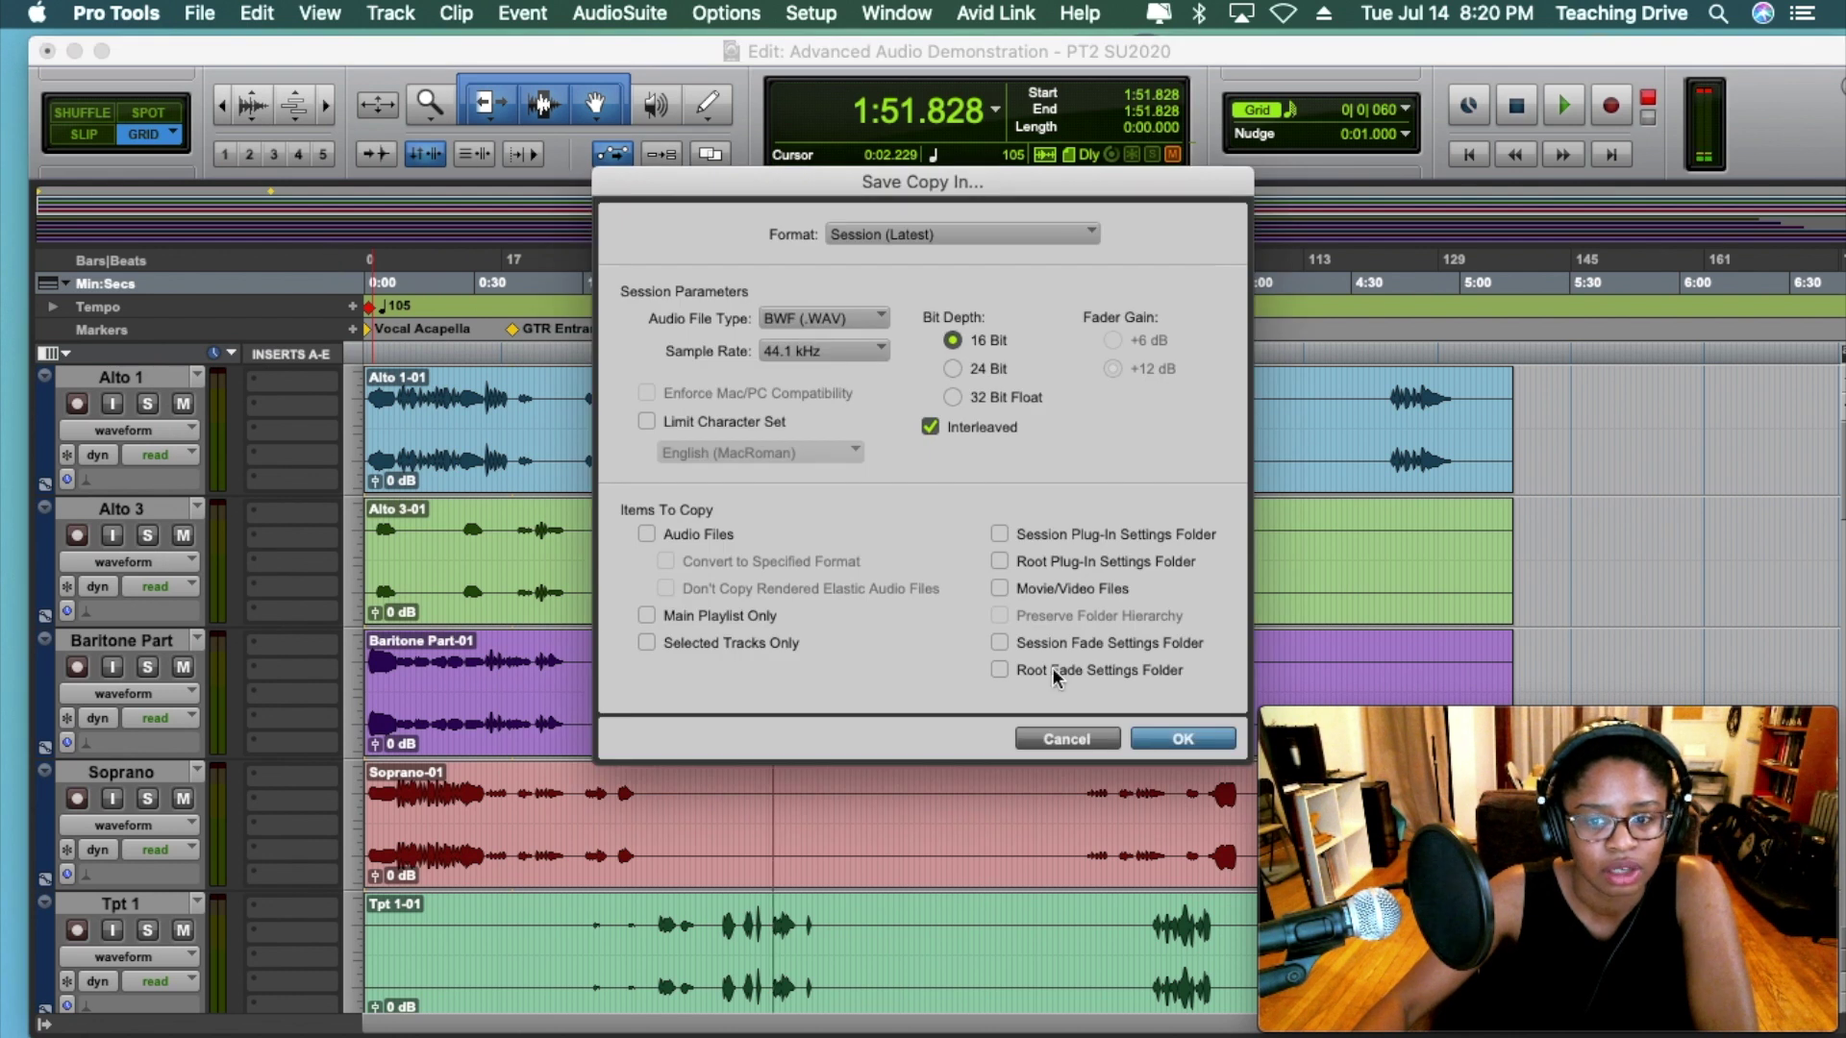
pyautogui.click(1067, 739)
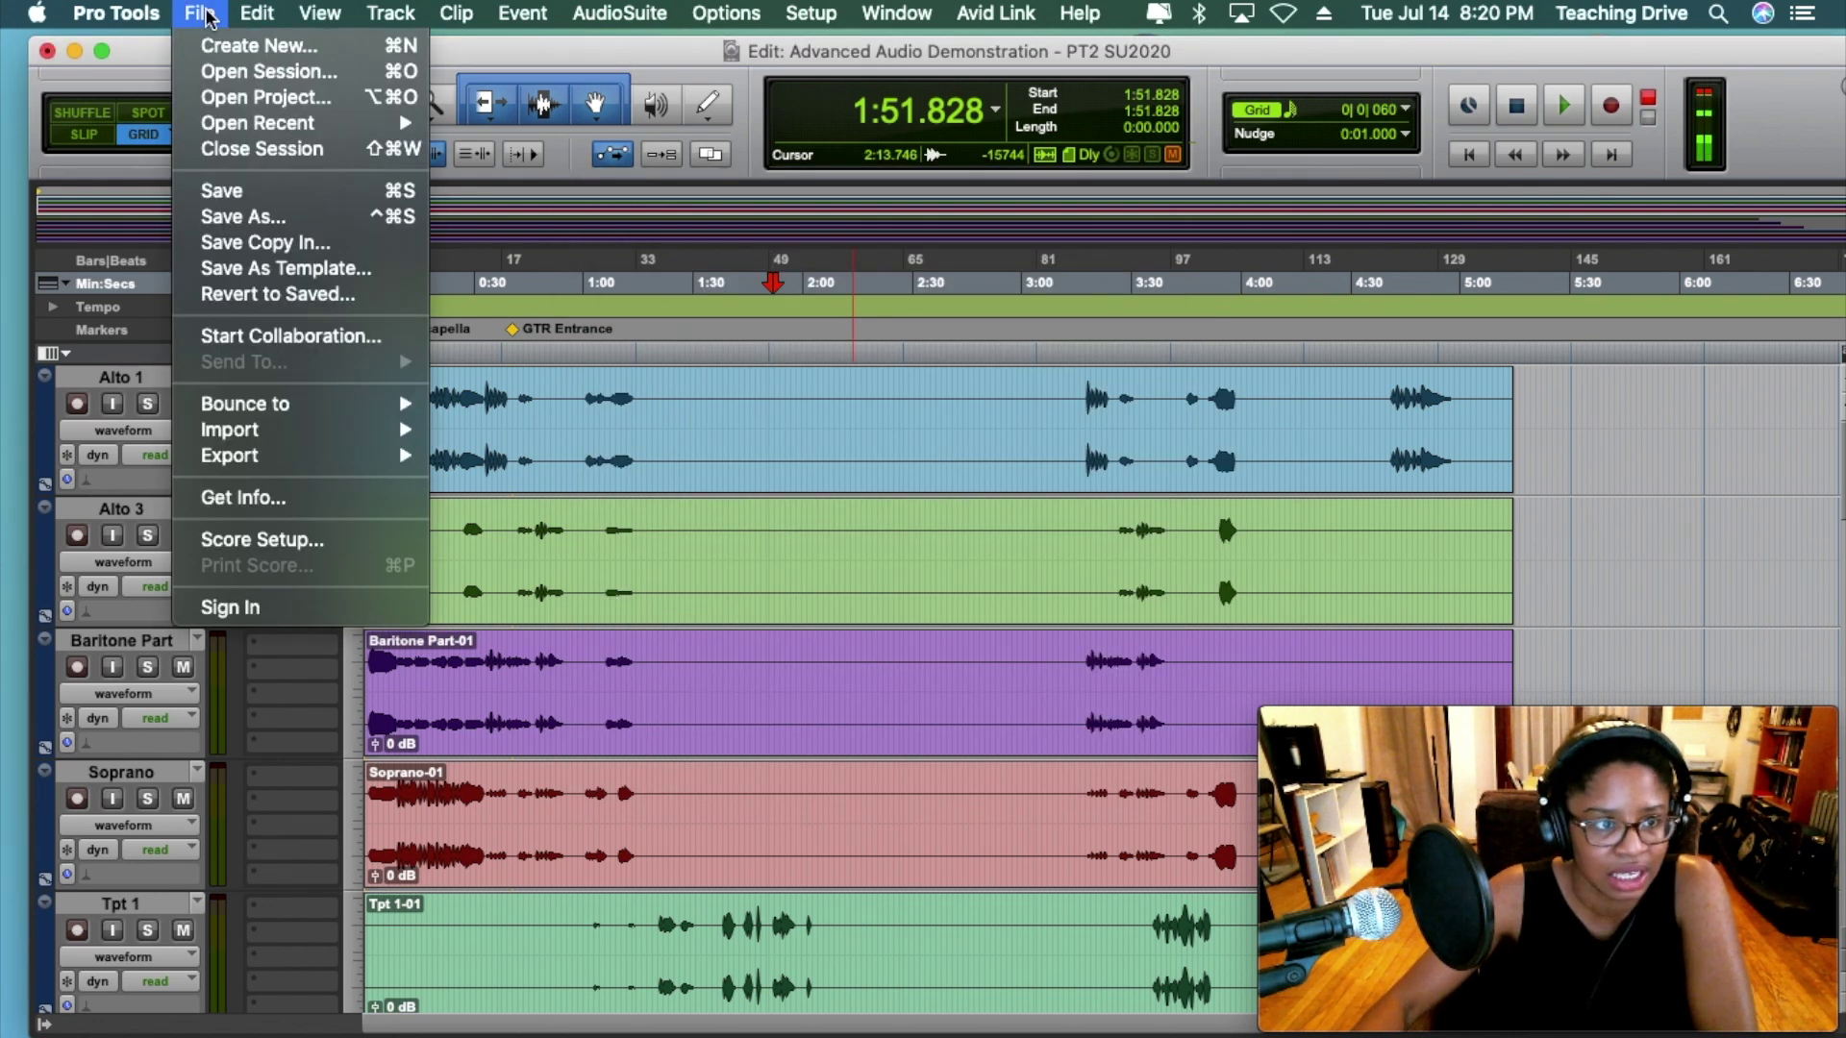
# Set up a copy of the session in Session (Latest) format that includes the audio files
pyautogui.click(200, 12)
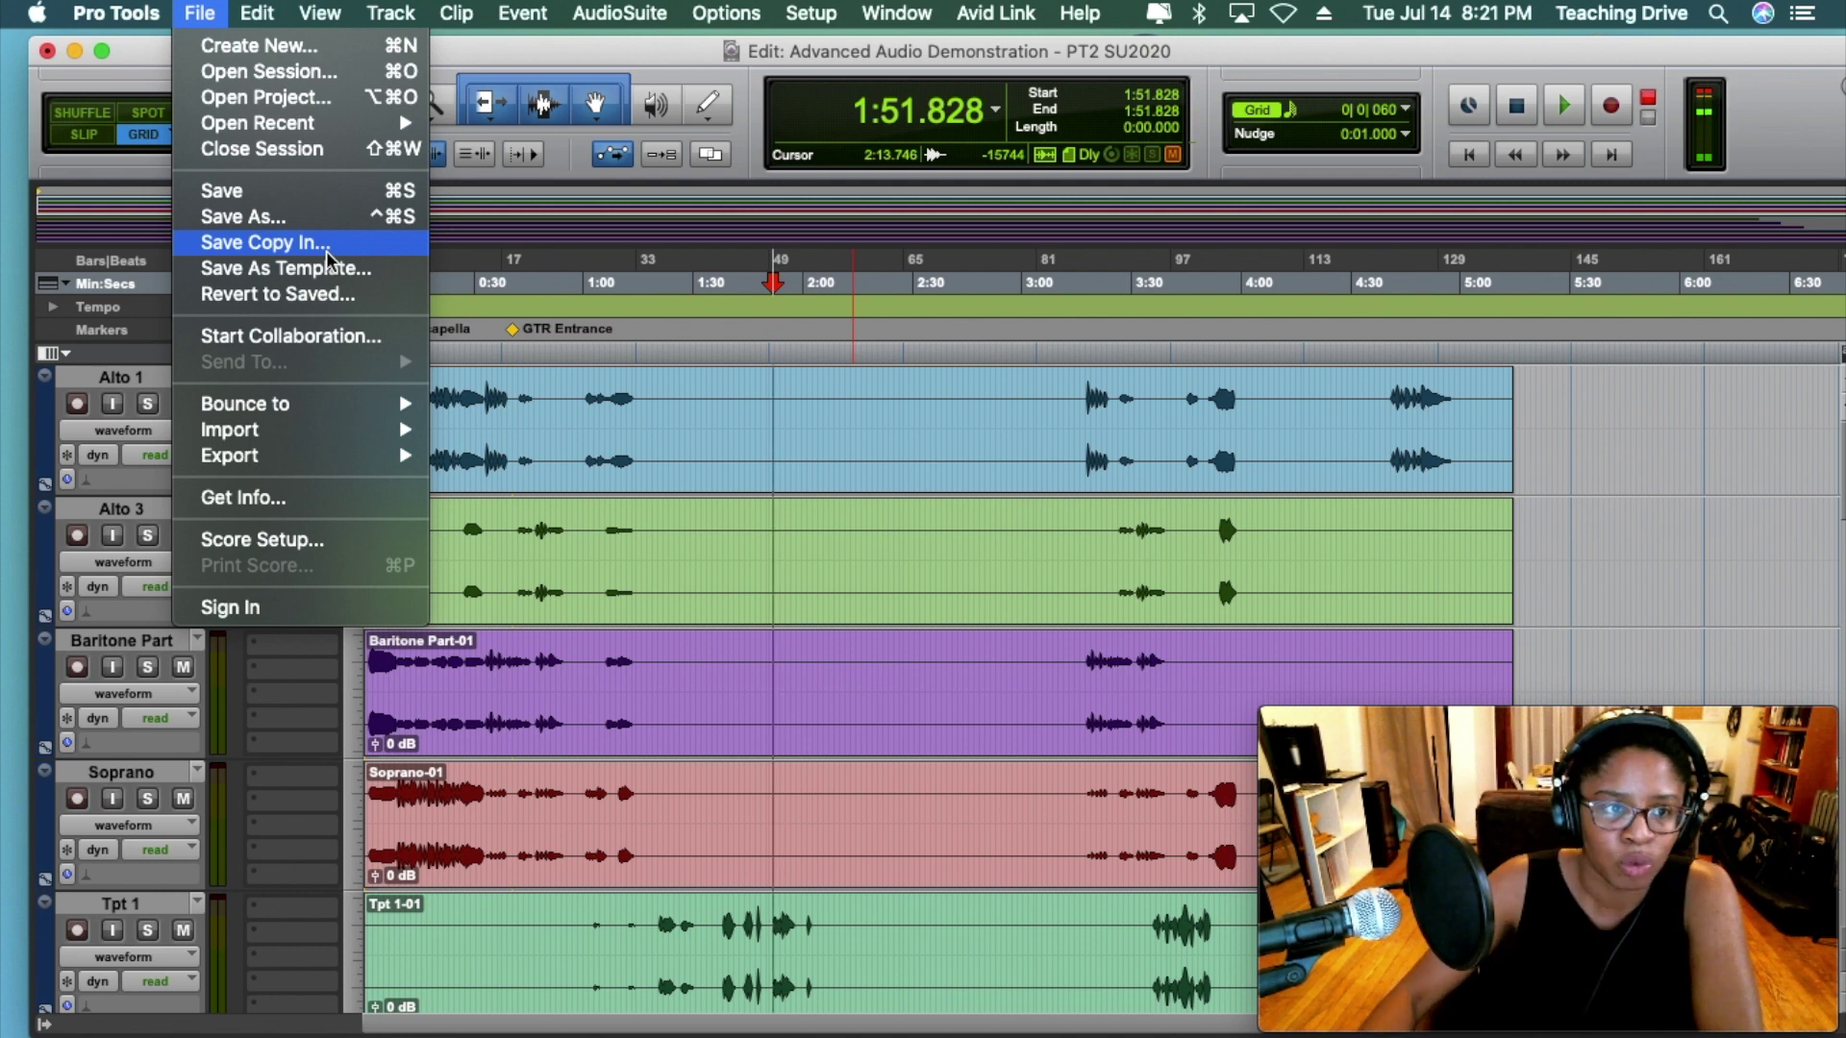
pyautogui.click(326, 251)
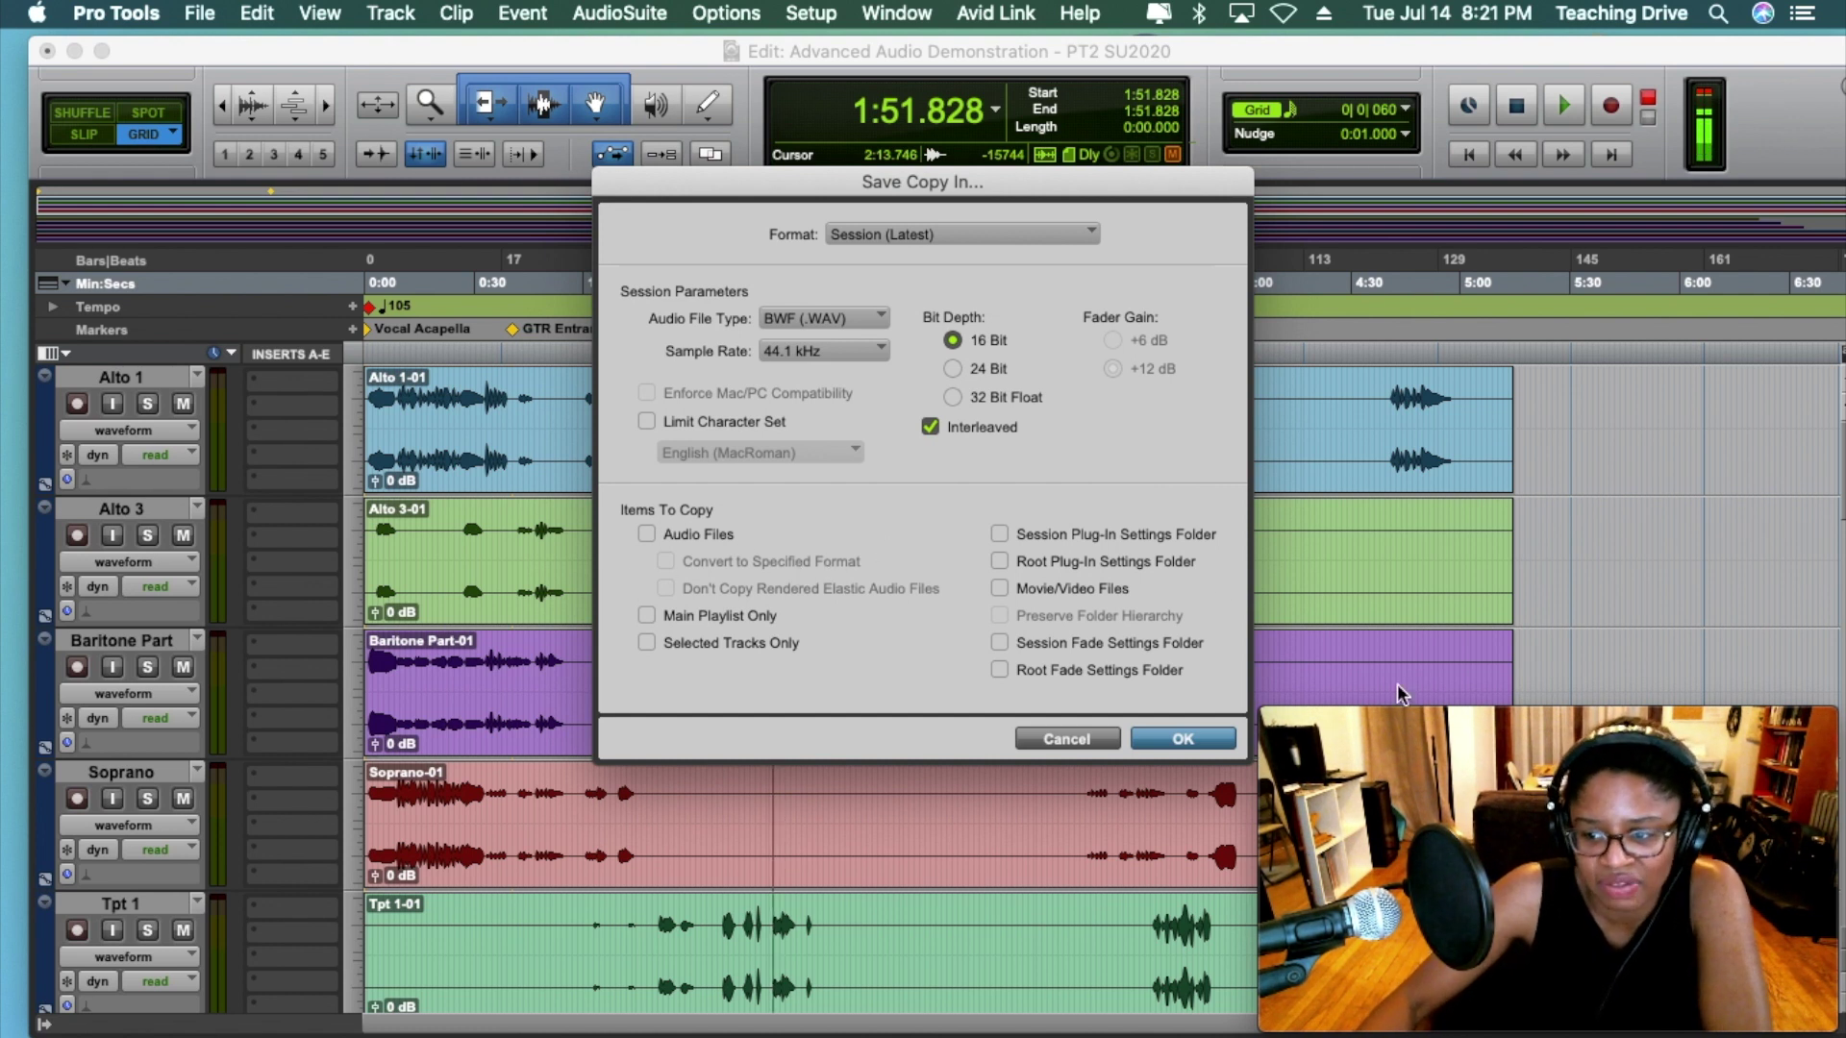
pyautogui.click(646, 536)
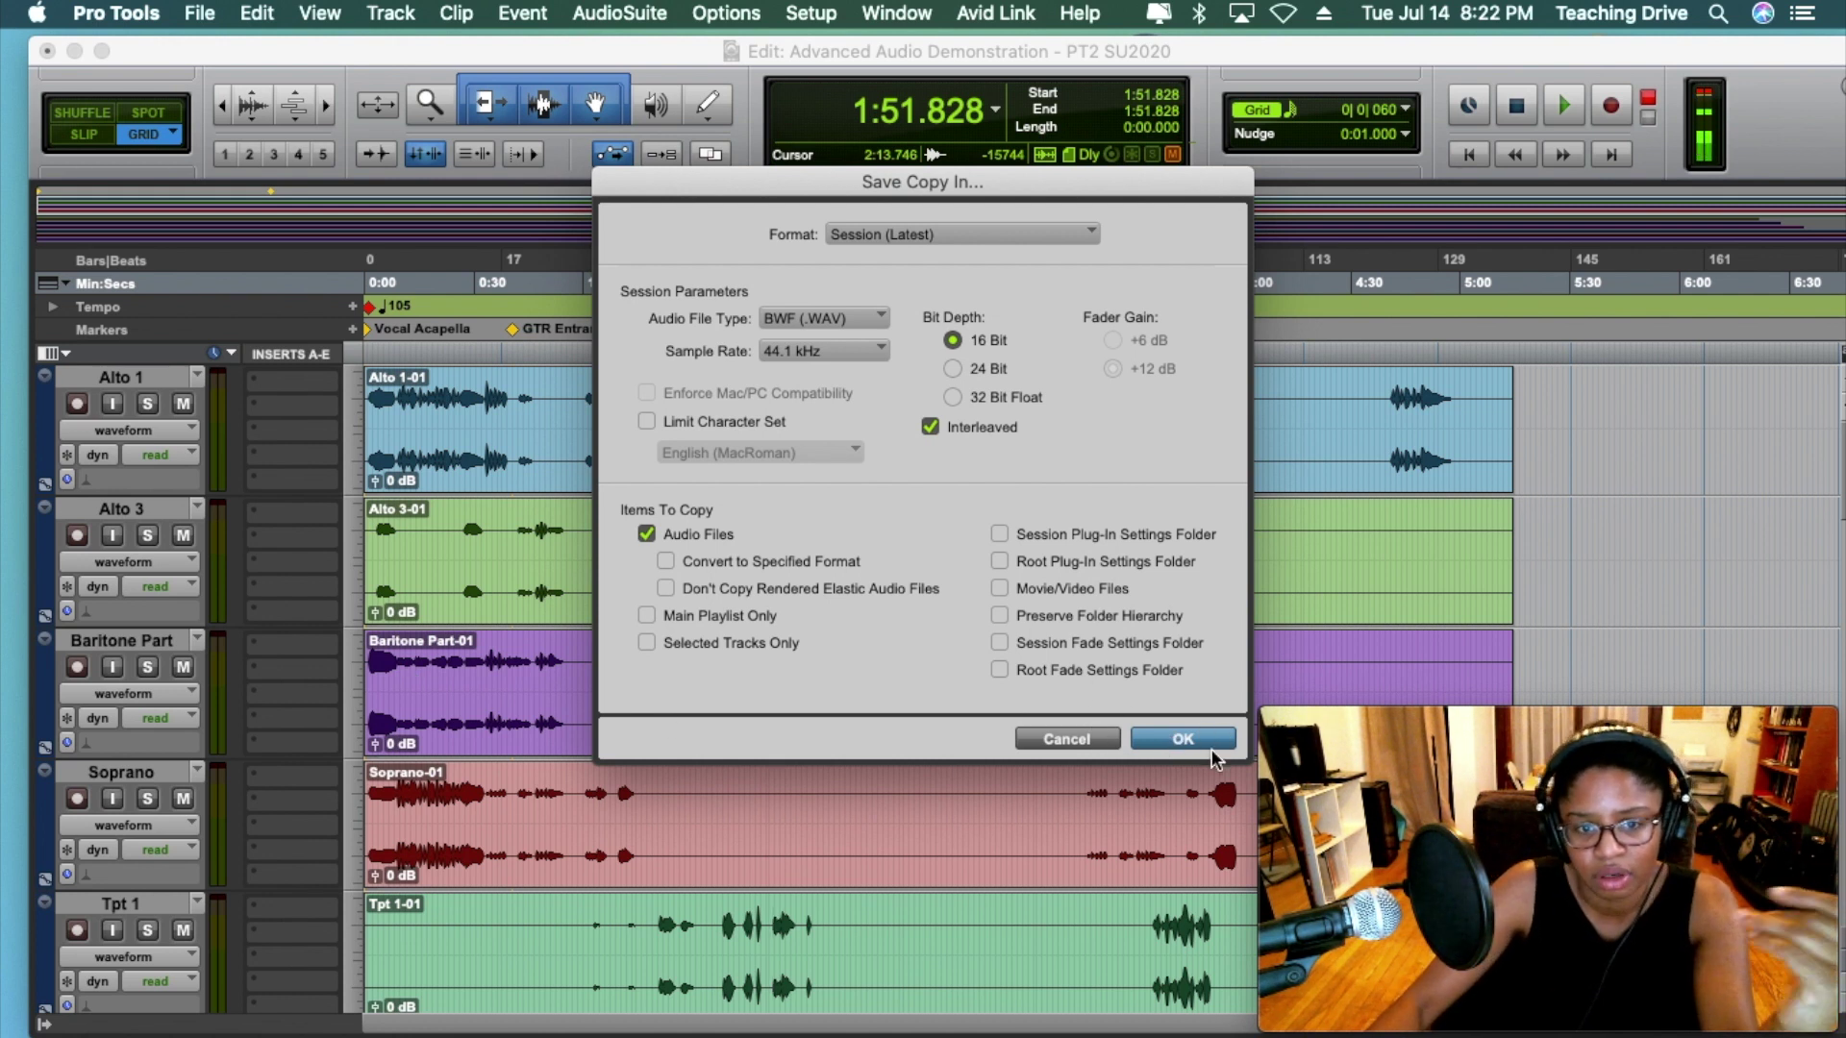
pyautogui.click(1161, 746)
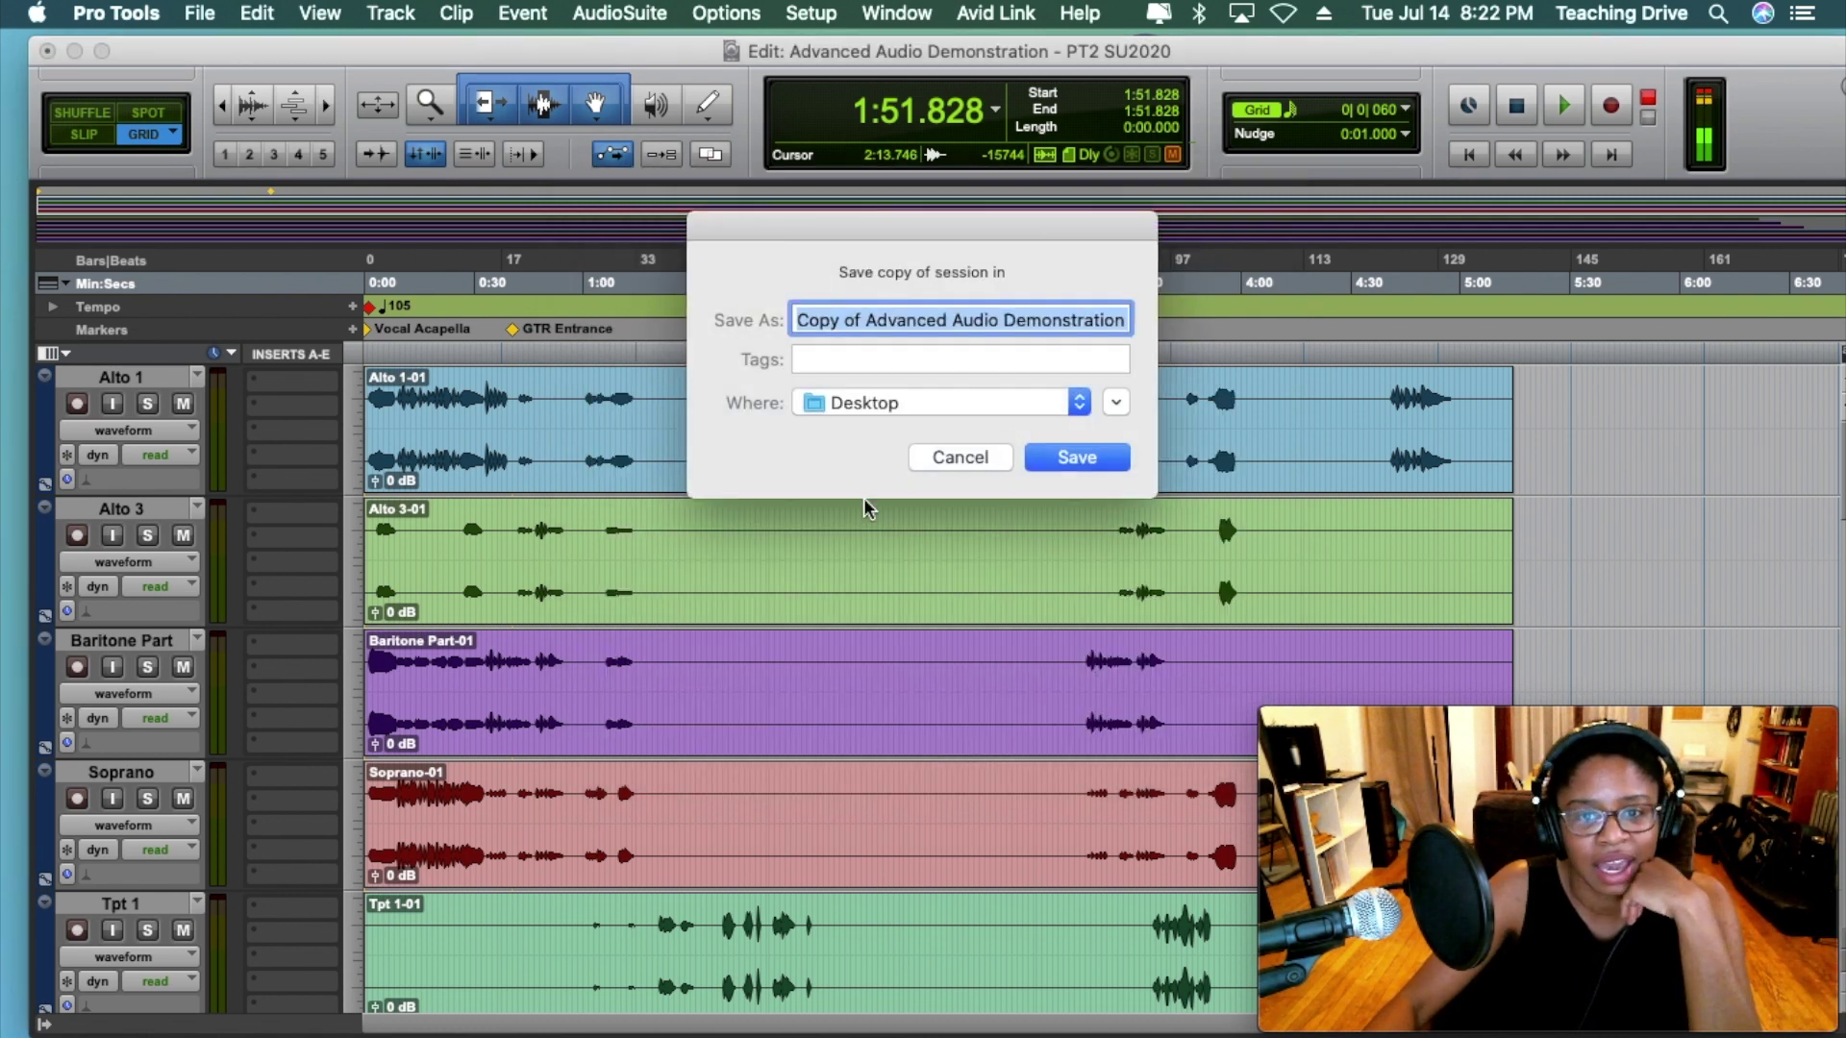
# Look through the proposed file name for the session copy and cancel the save
pyautogui.moveTo(808, 320); pyautogui.dragTo(1194, 316)
pyautogui.click(1015, 326)
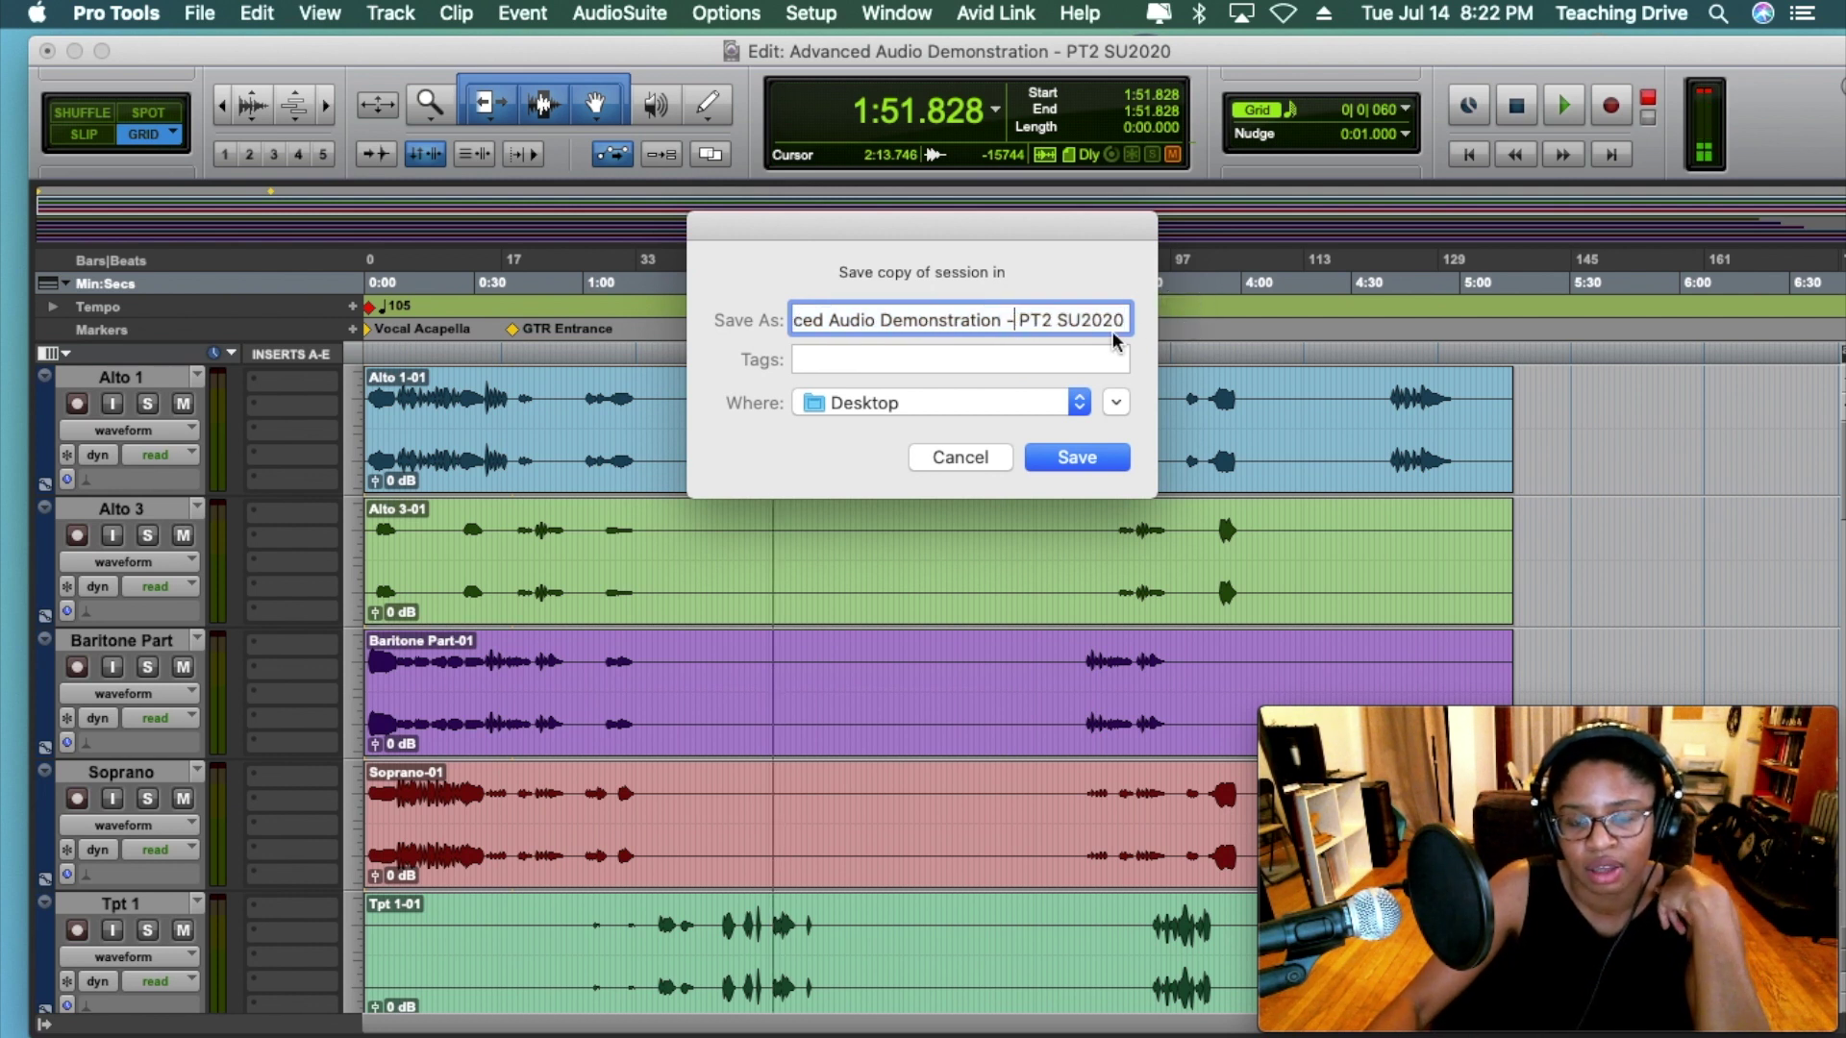
pyautogui.moveTo(927, 317); pyautogui.dragTo(1150, 332)
pyautogui.click(986, 319)
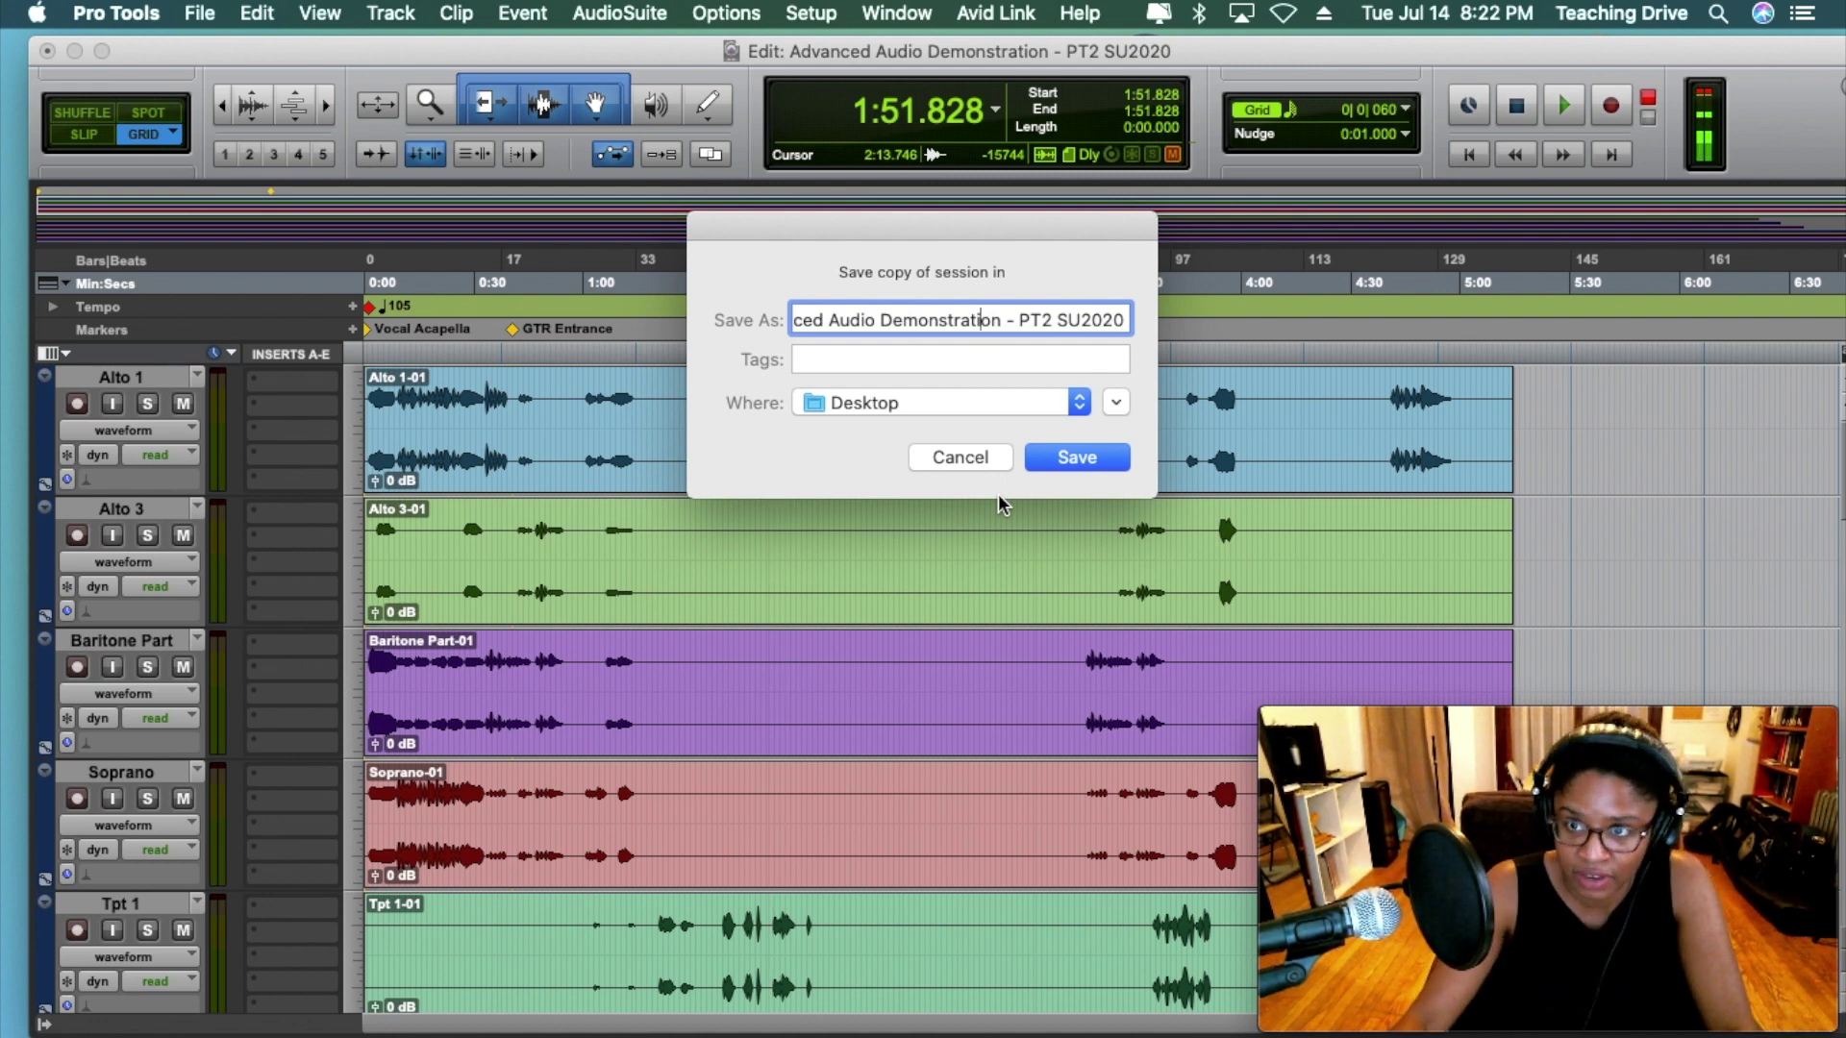
pyautogui.click(928, 457)
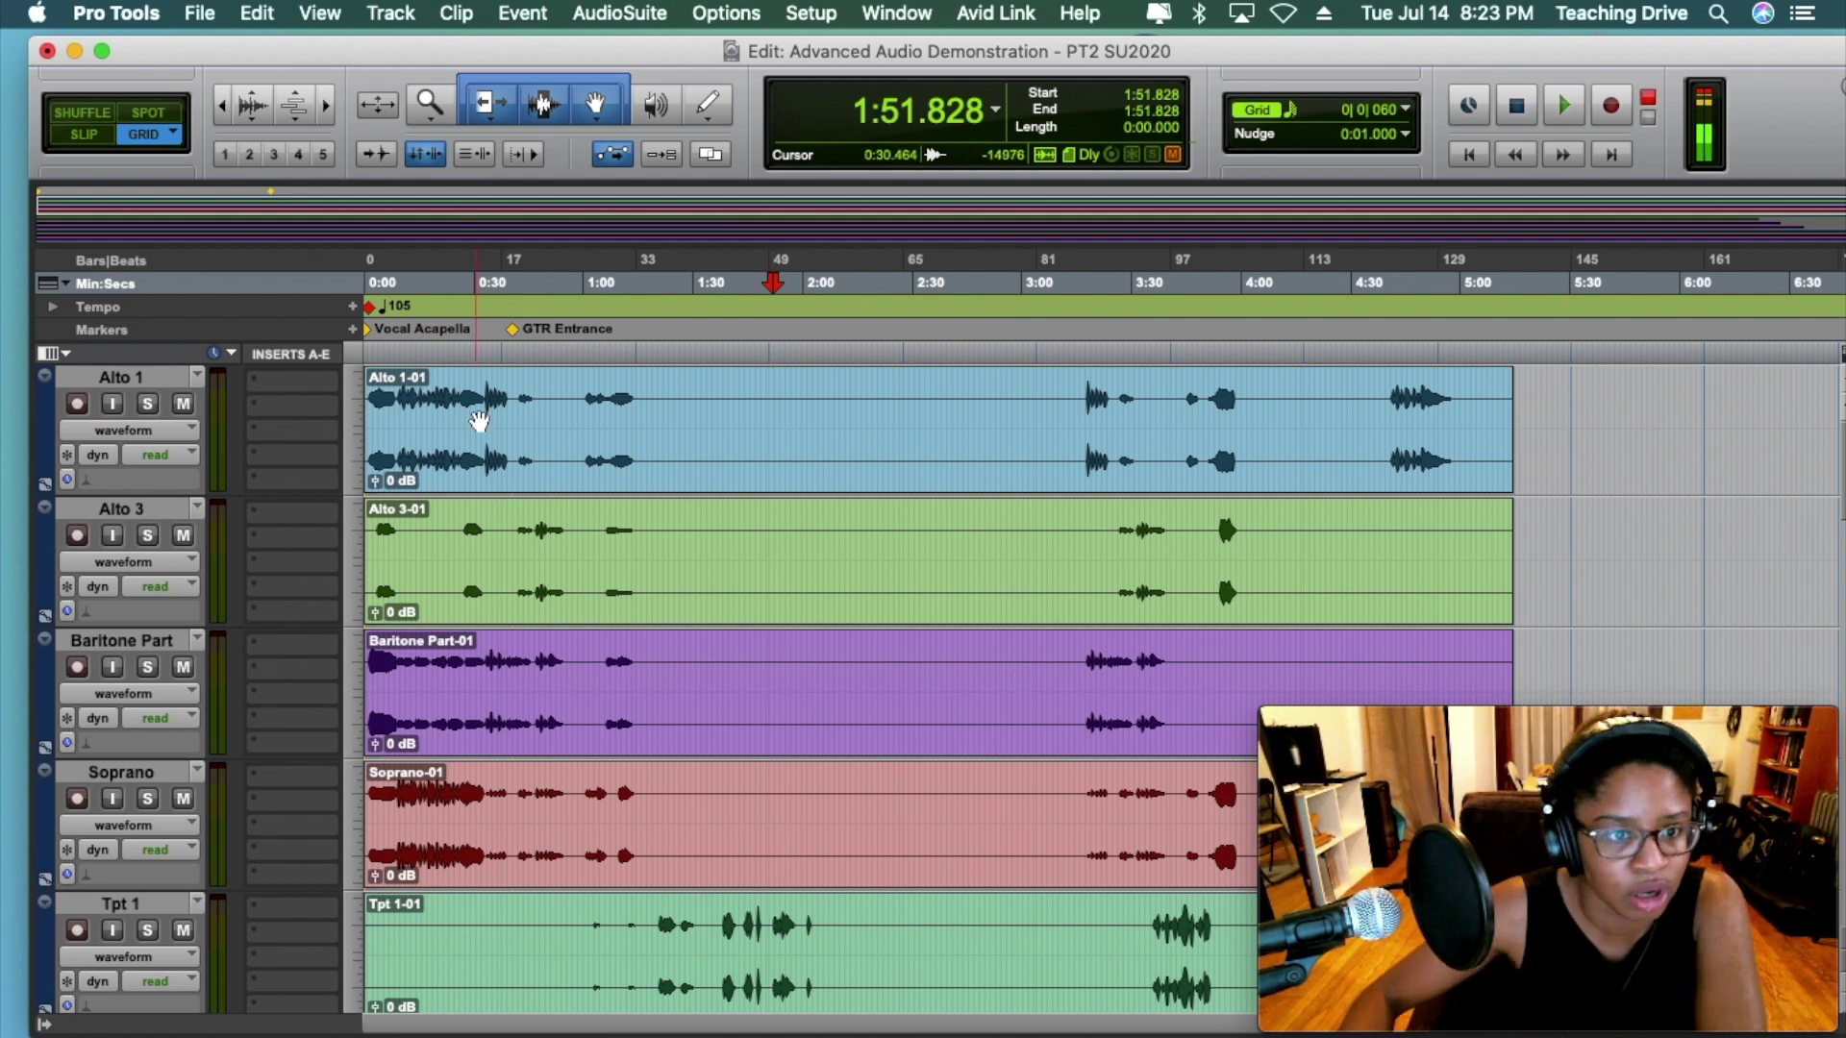
pyautogui.click(498, 359)
pyautogui.click(480, 358)
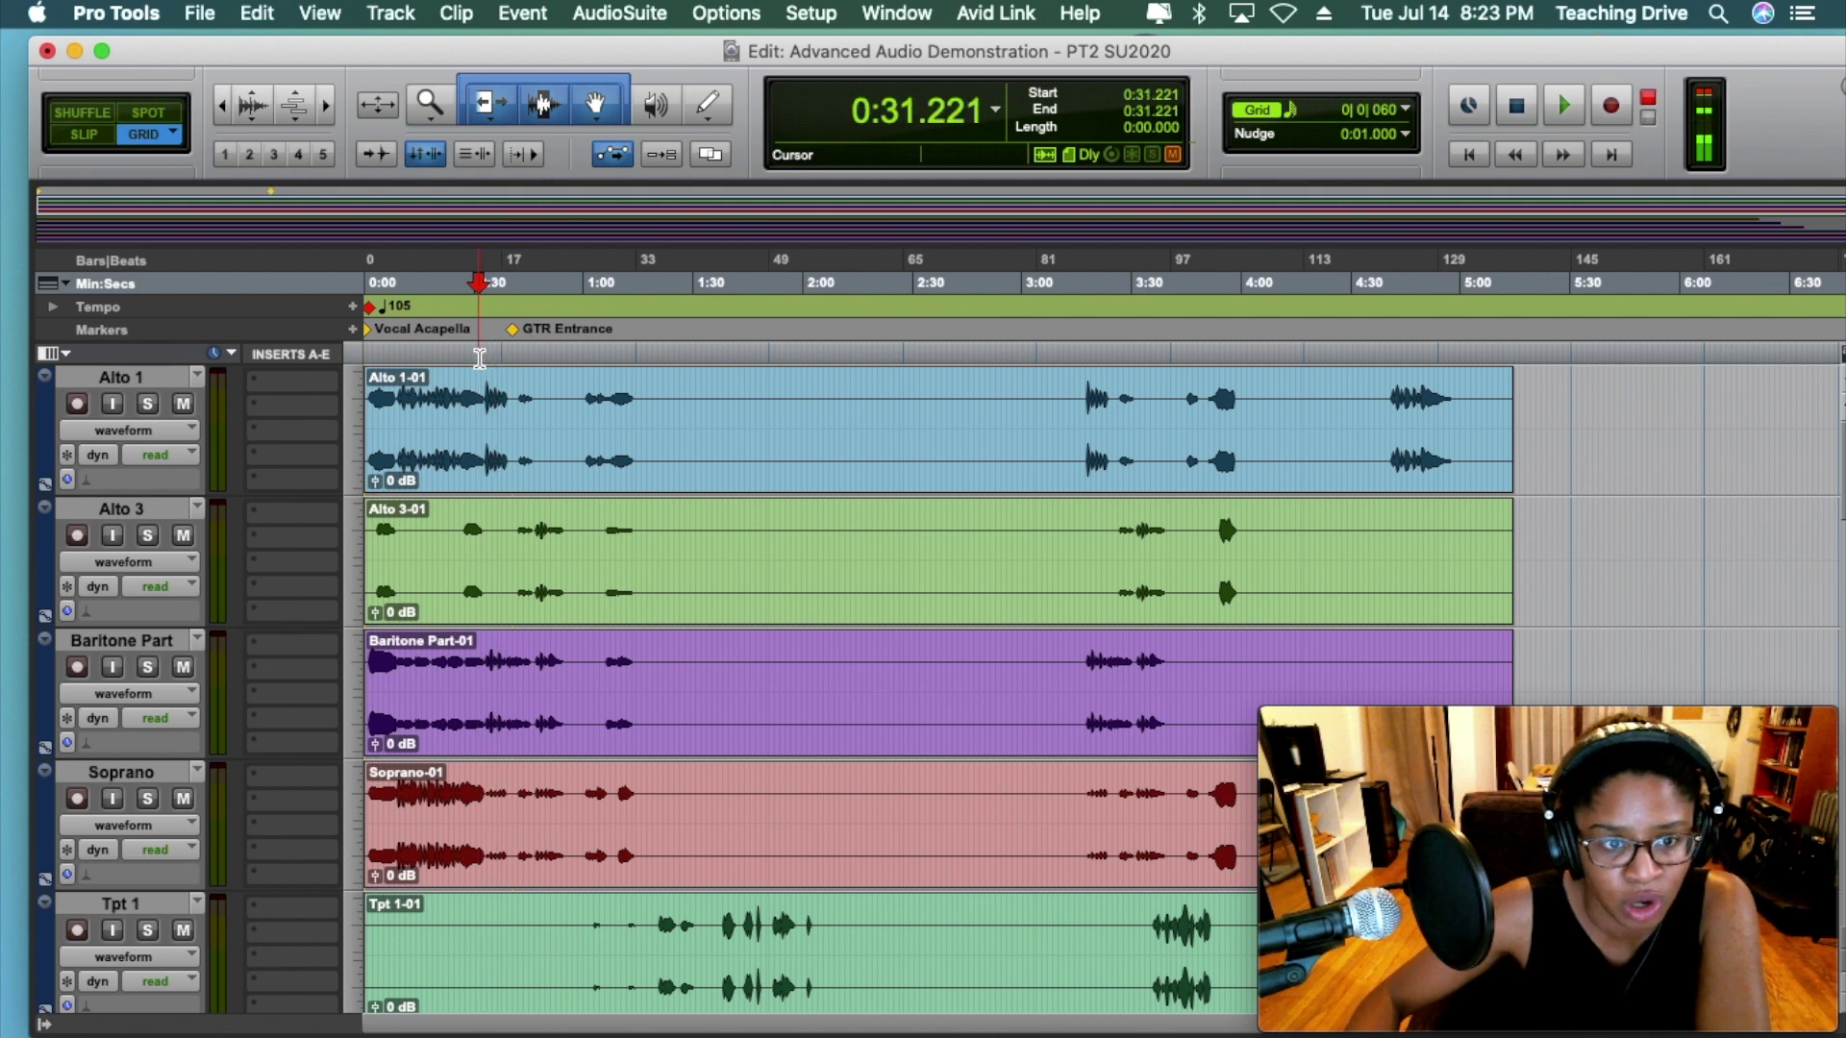
pyautogui.click(1054, 355)
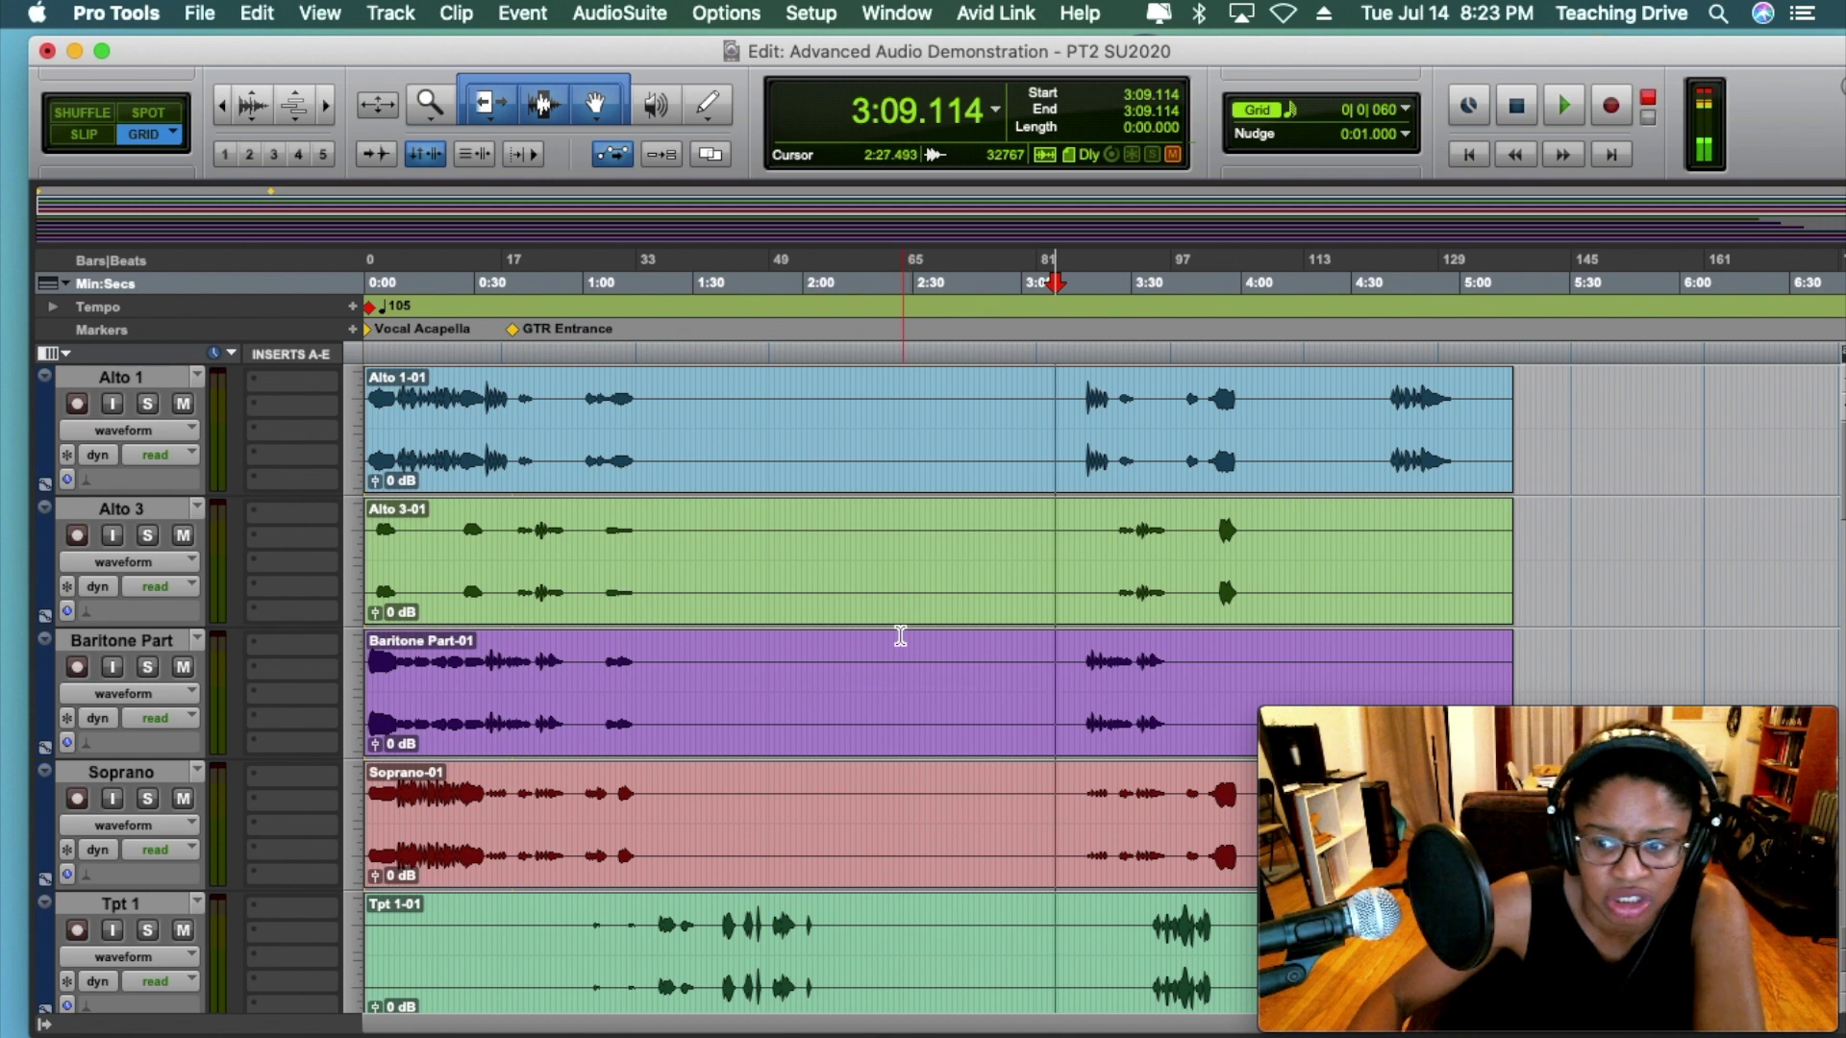
pyautogui.scroll(-15, 900, 636)
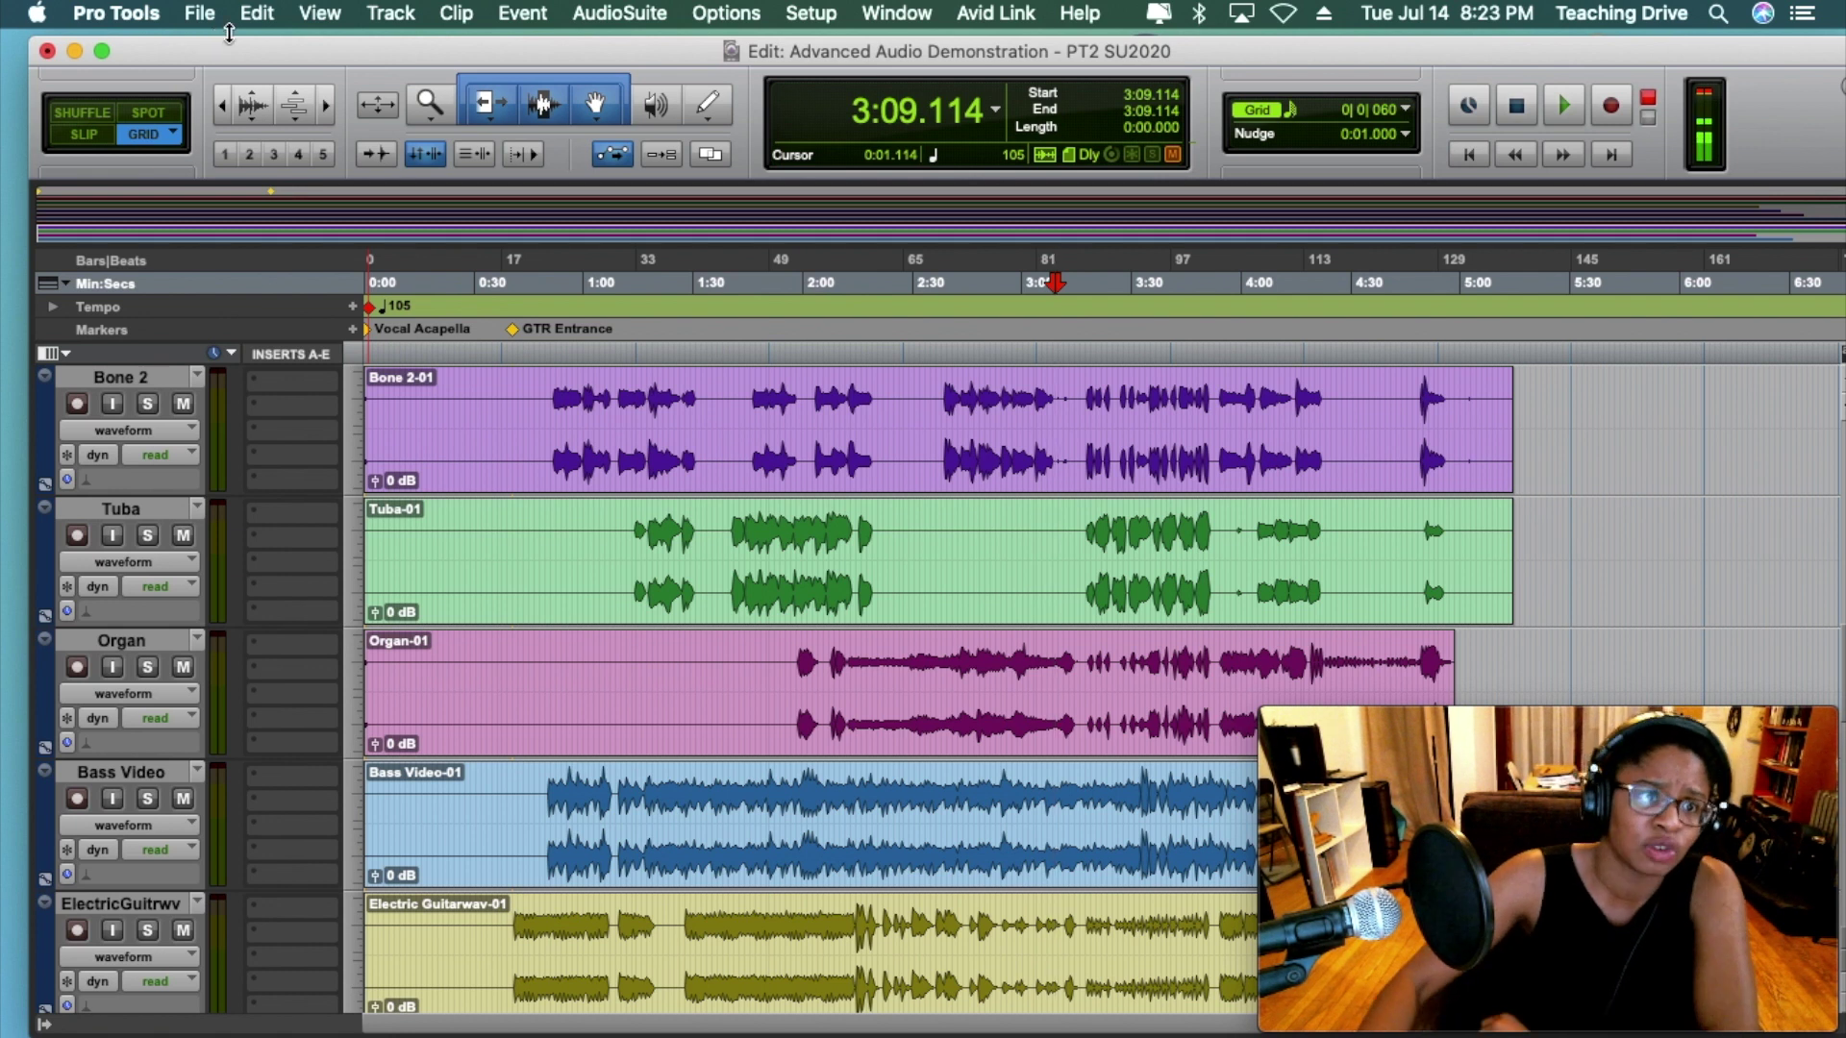
pyautogui.click(198, 17)
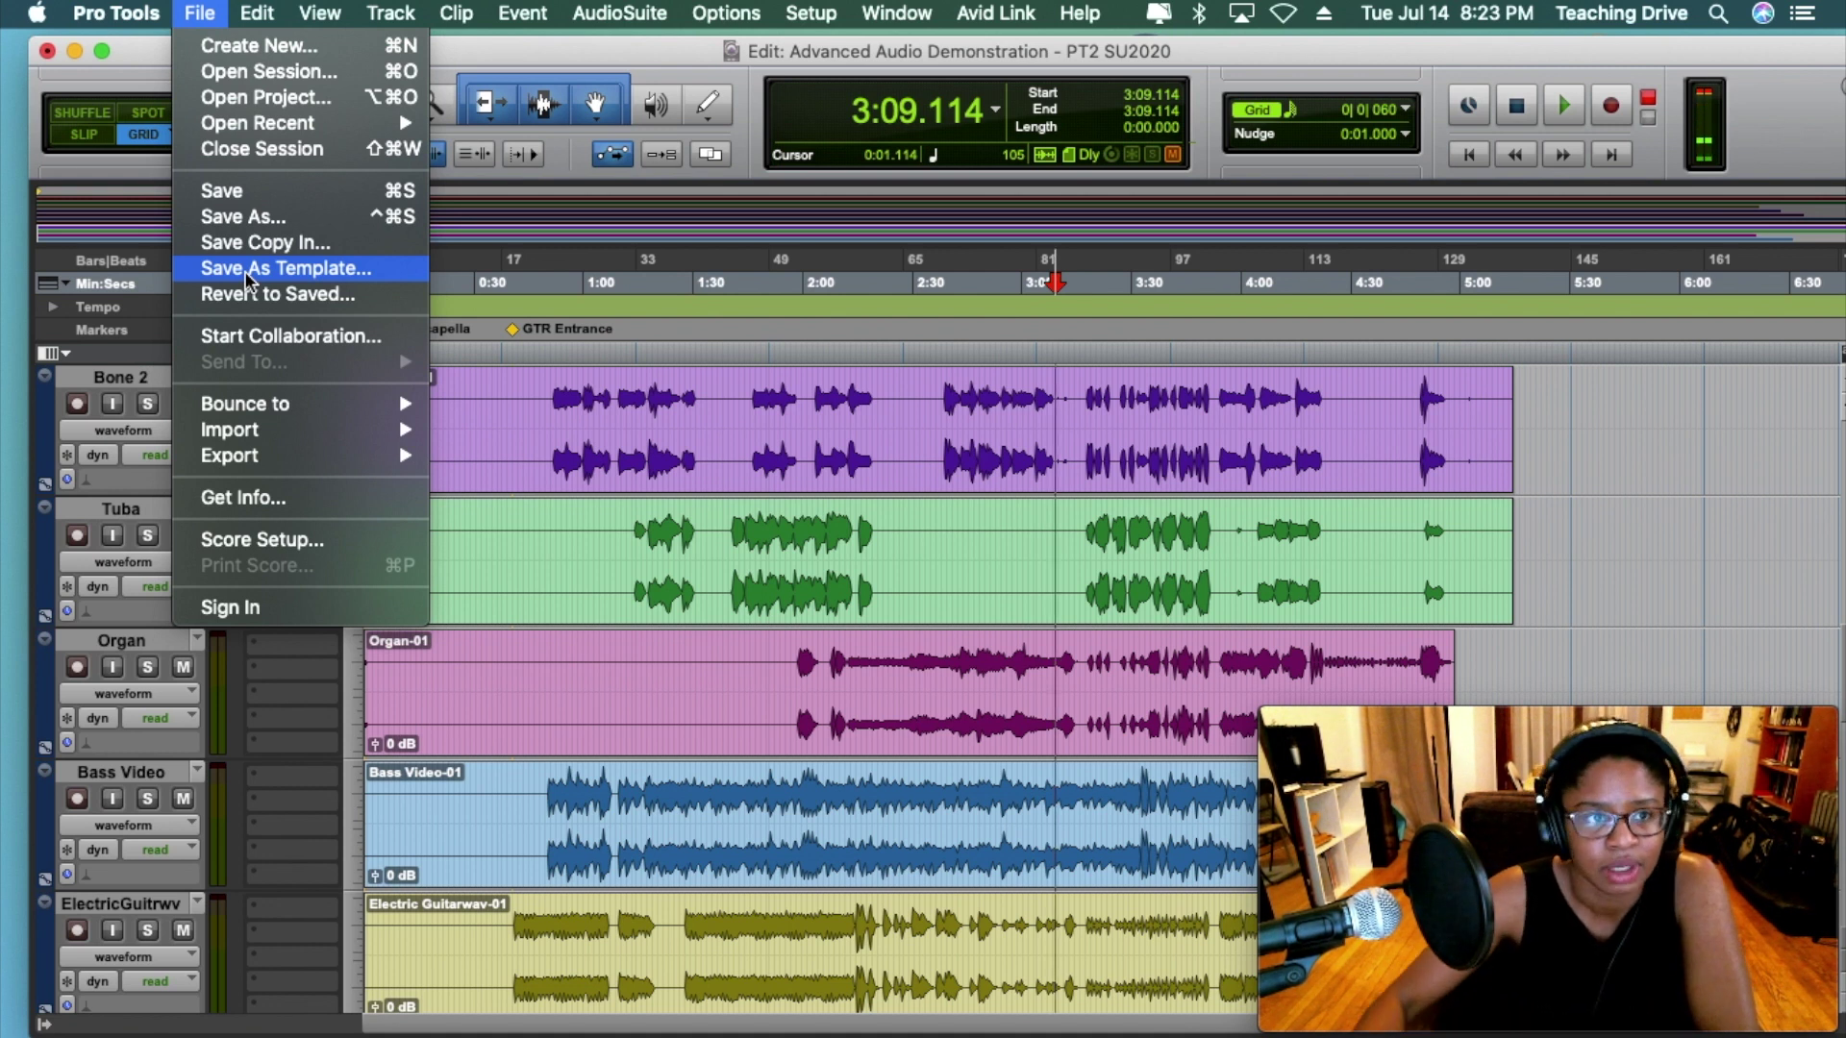
pyautogui.click(636, 50)
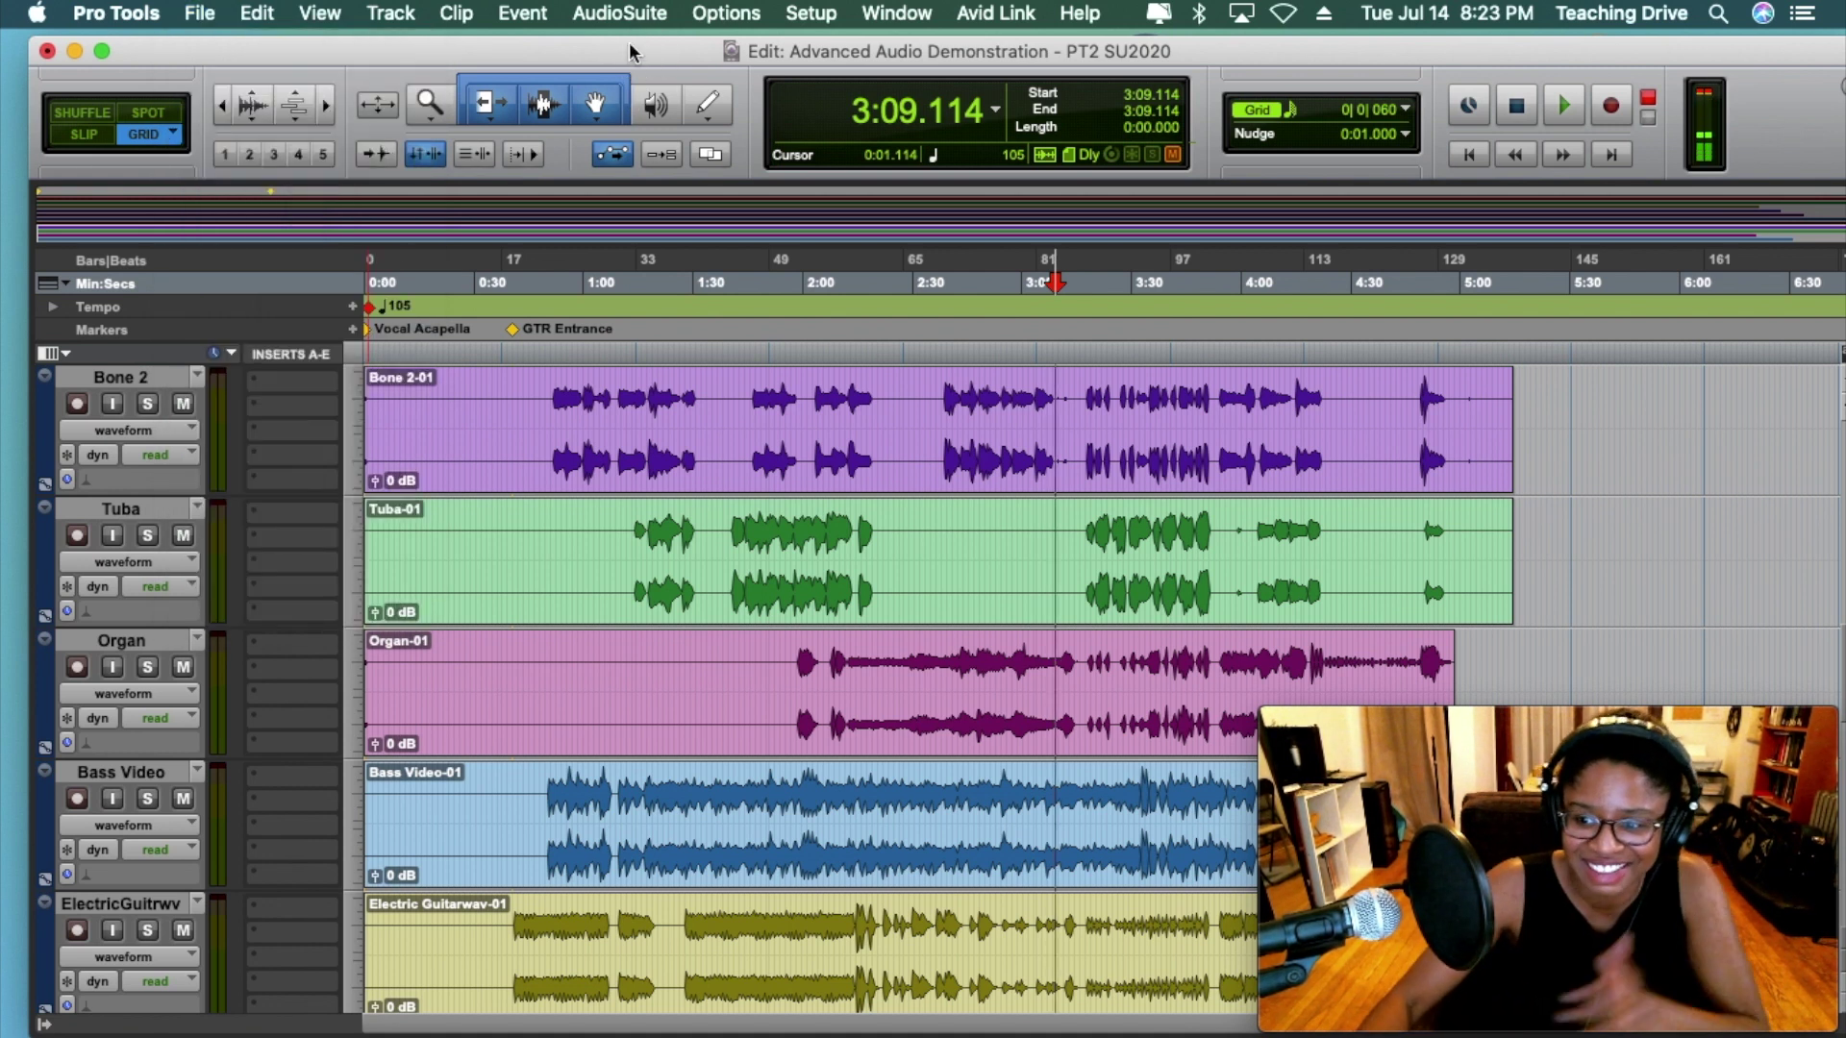